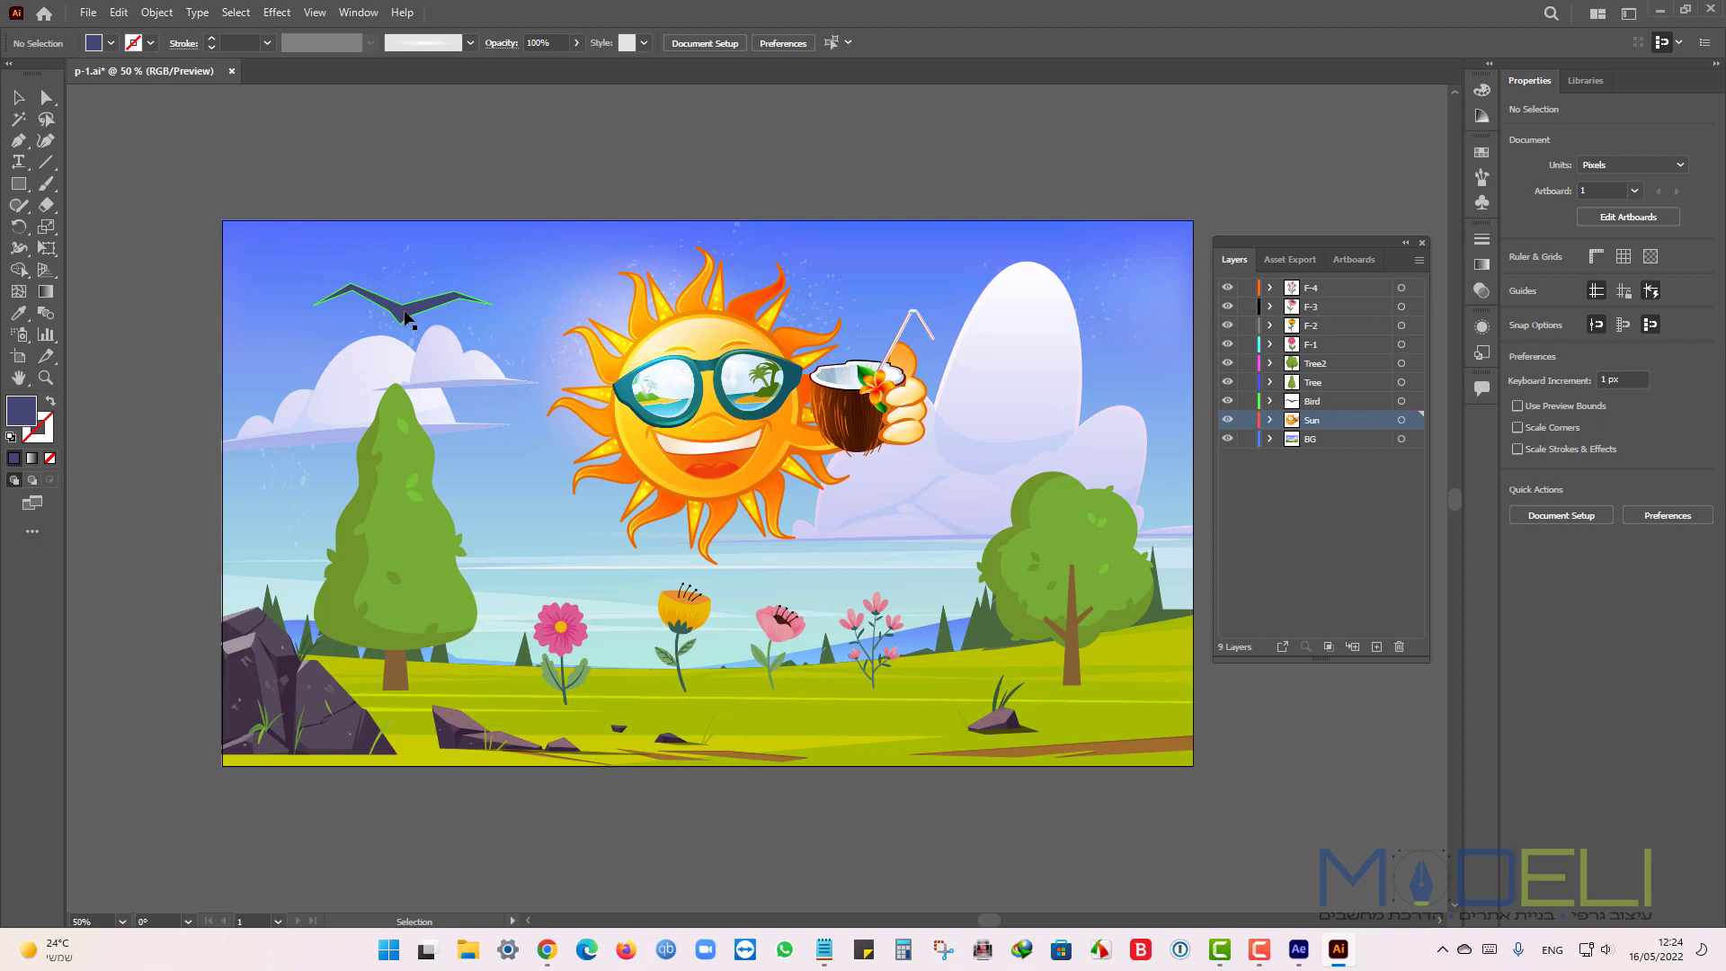
Inspect the artwork's separate layers by selecting the bird and the tall tree and toggling the Tree layer's visibility.
click(405, 322)
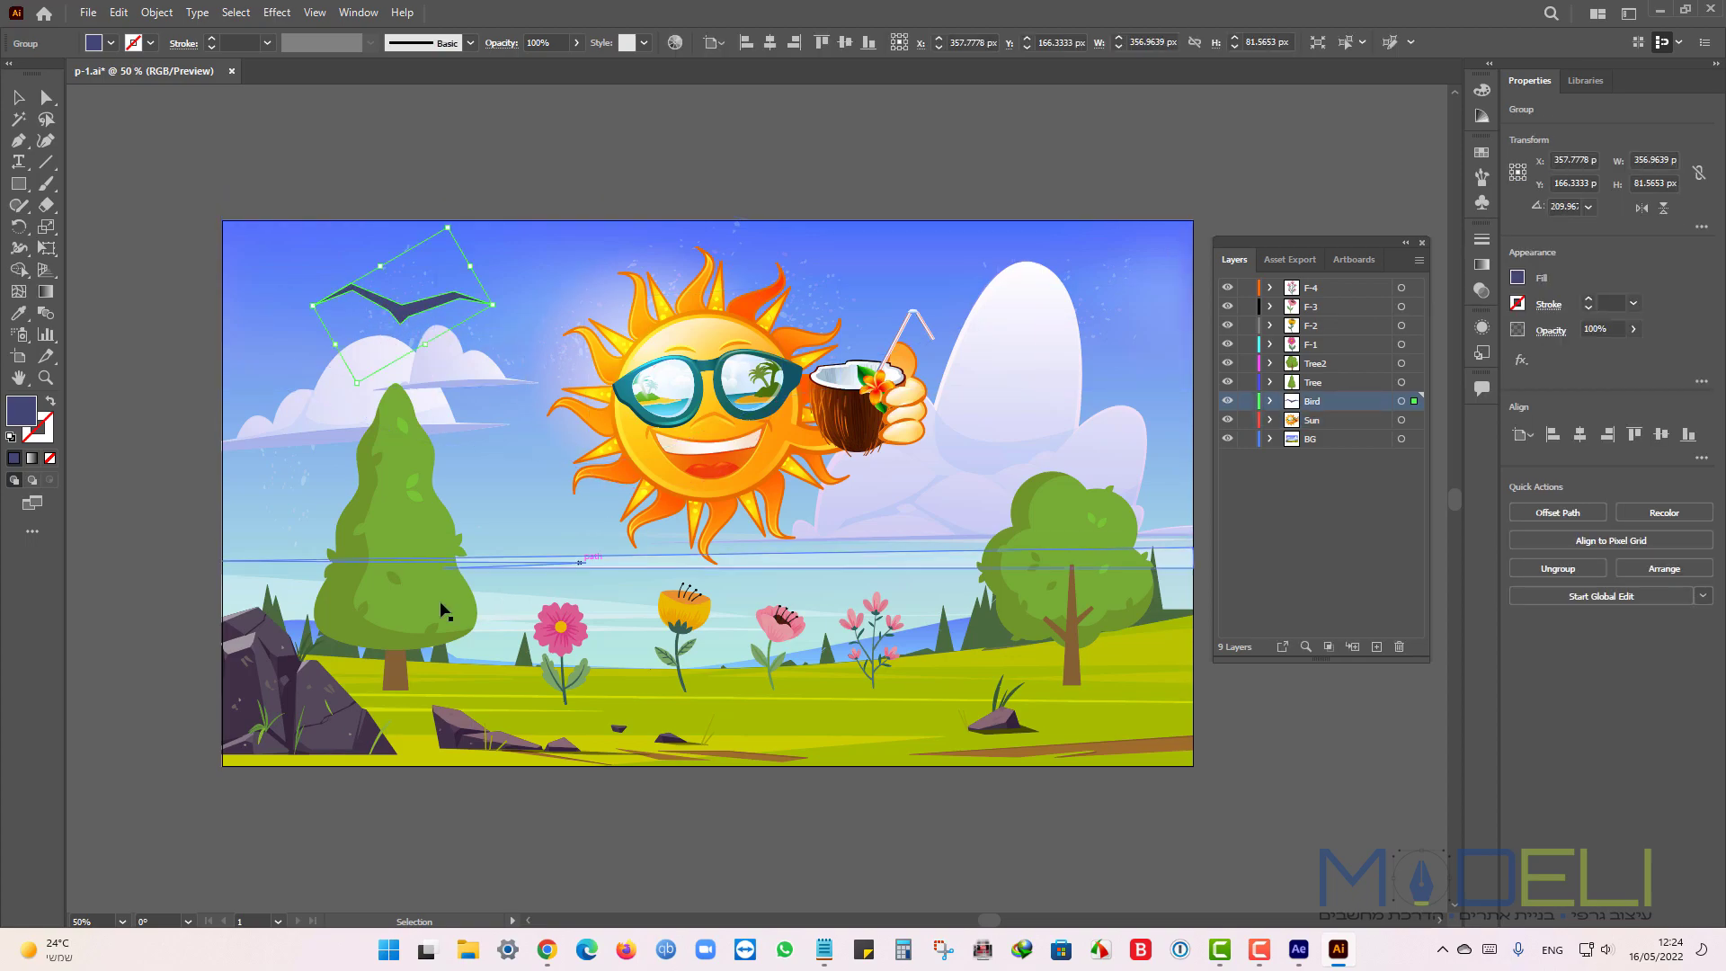
click(386, 540)
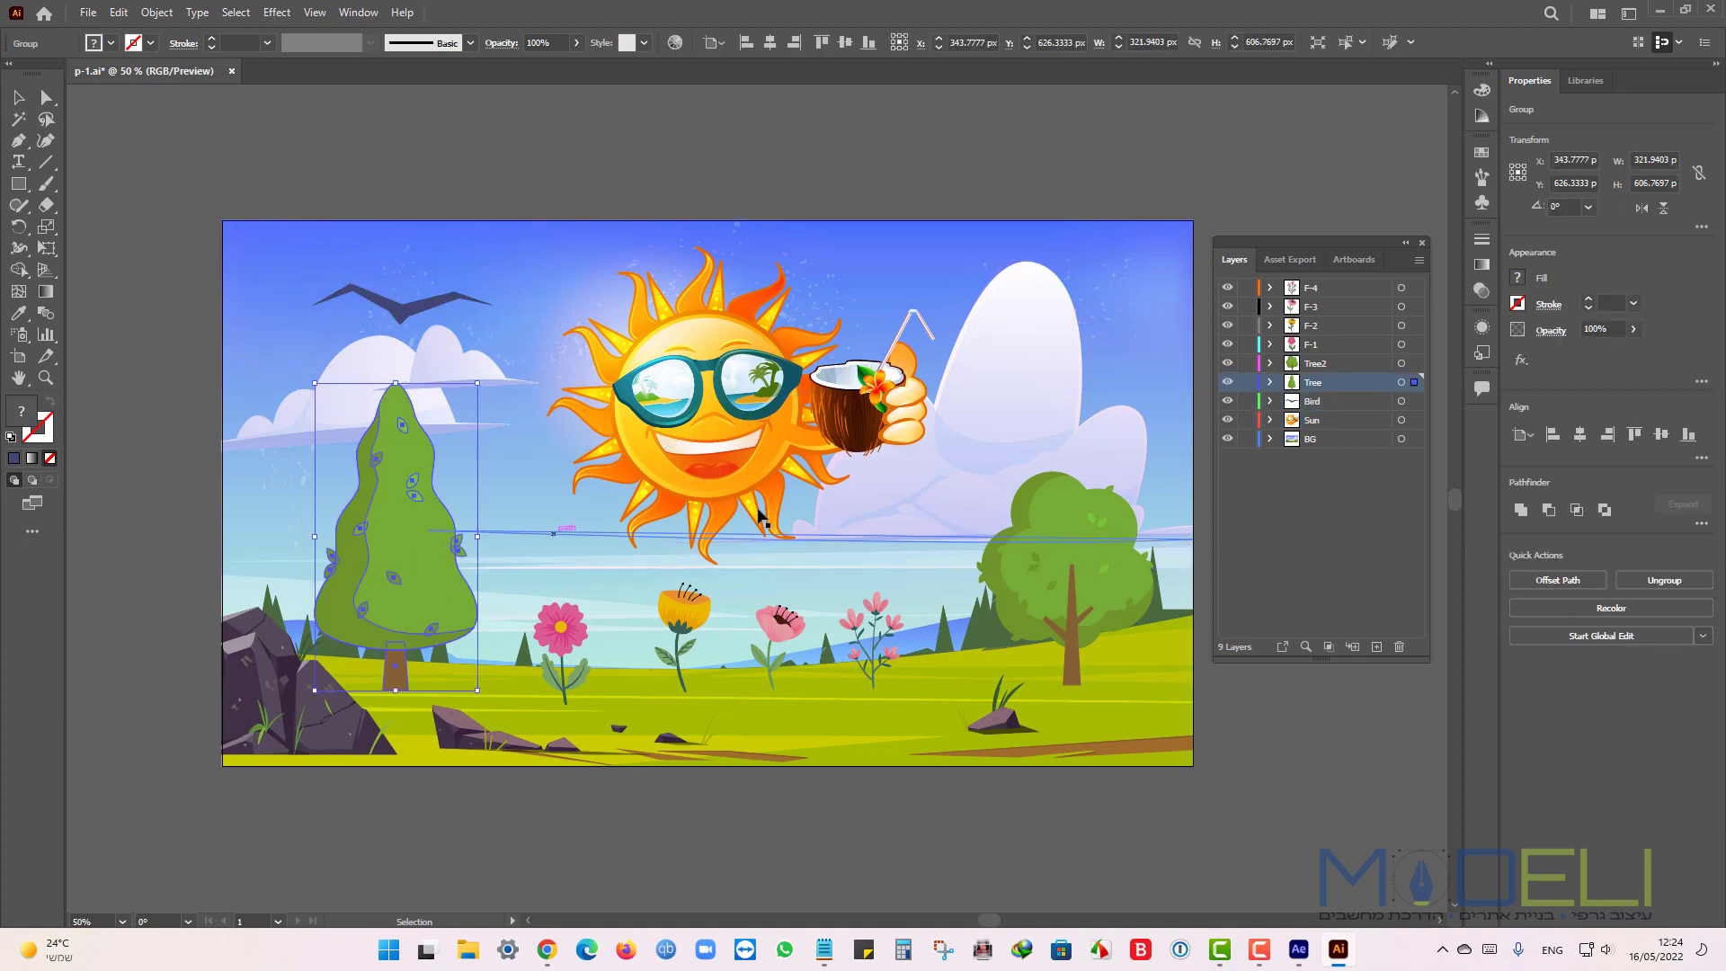
click(1224, 387)
click(1224, 386)
click(1224, 386)
click(1224, 387)
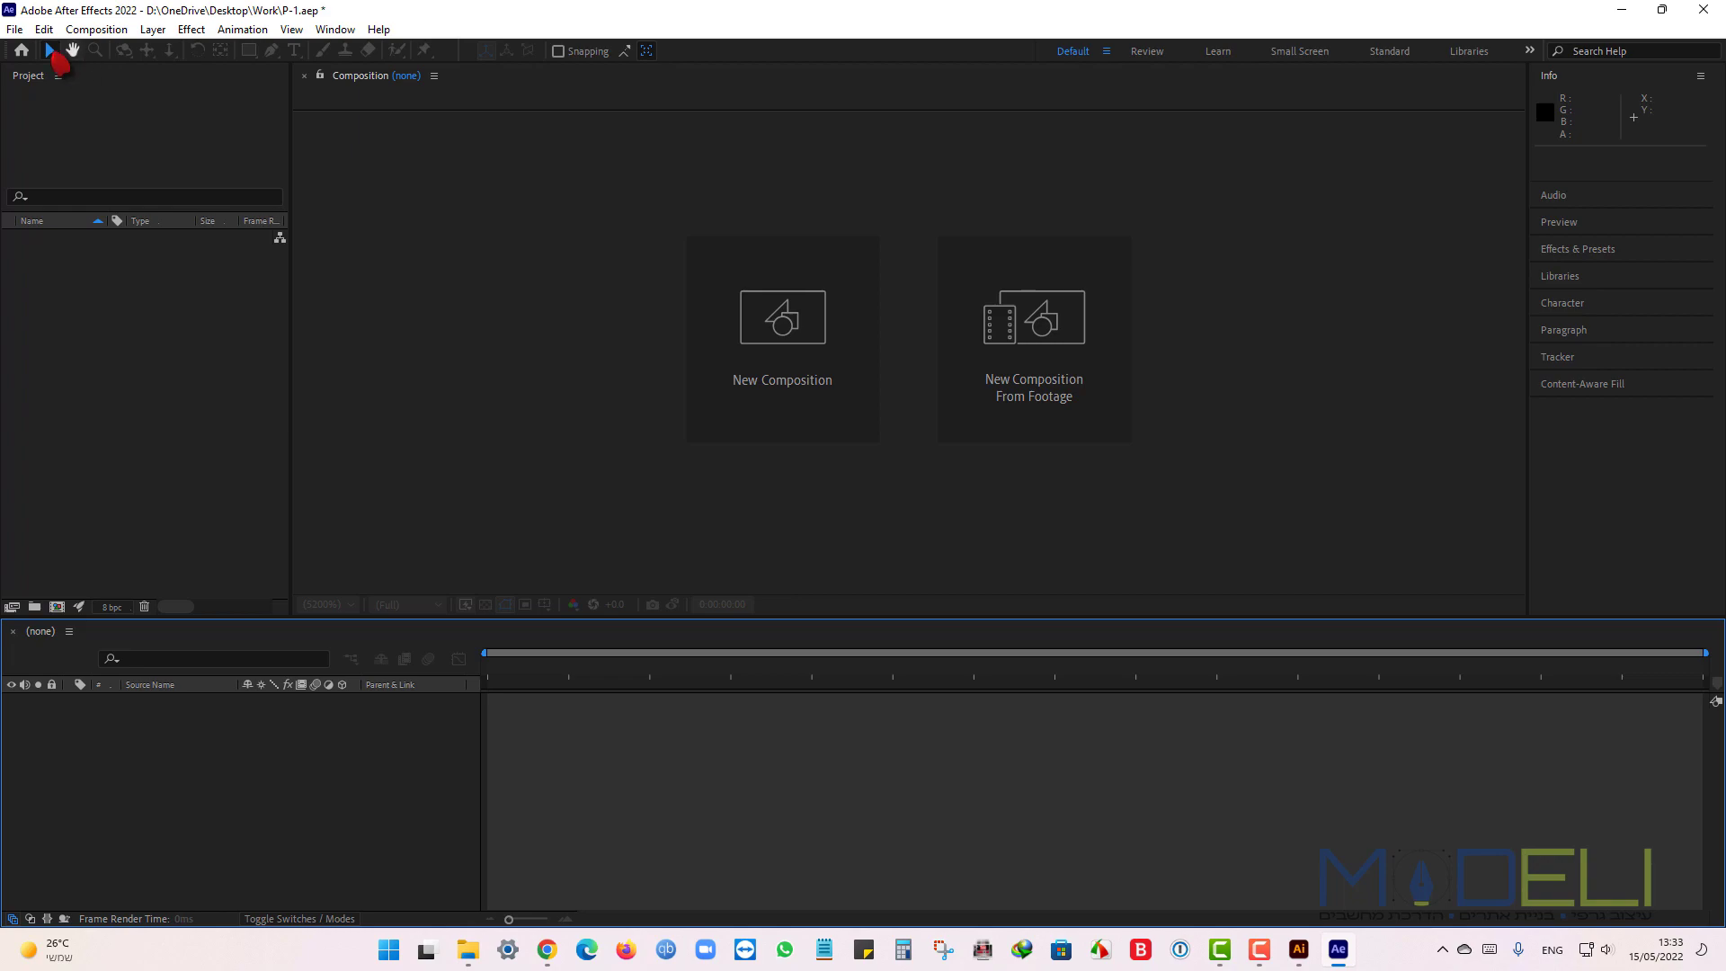
In After Effects, import p-1.ai as Composition - Retain Layer Sizes.
click(14, 30)
mouse_move(57, 264)
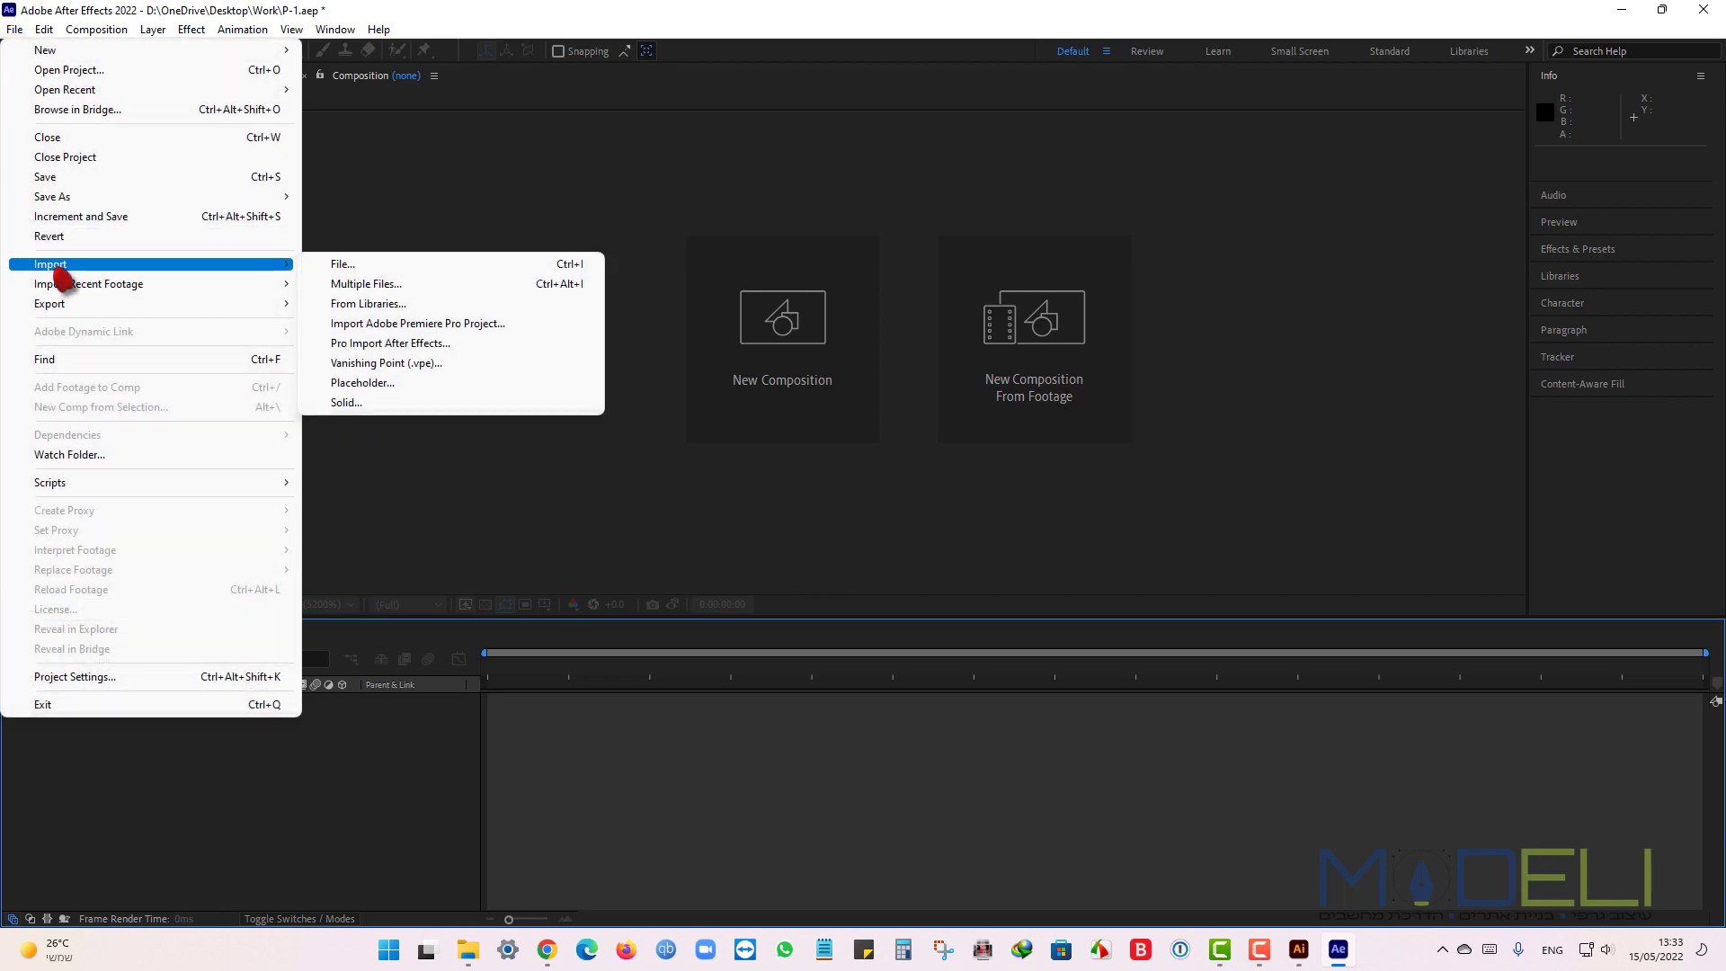
click(494, 264)
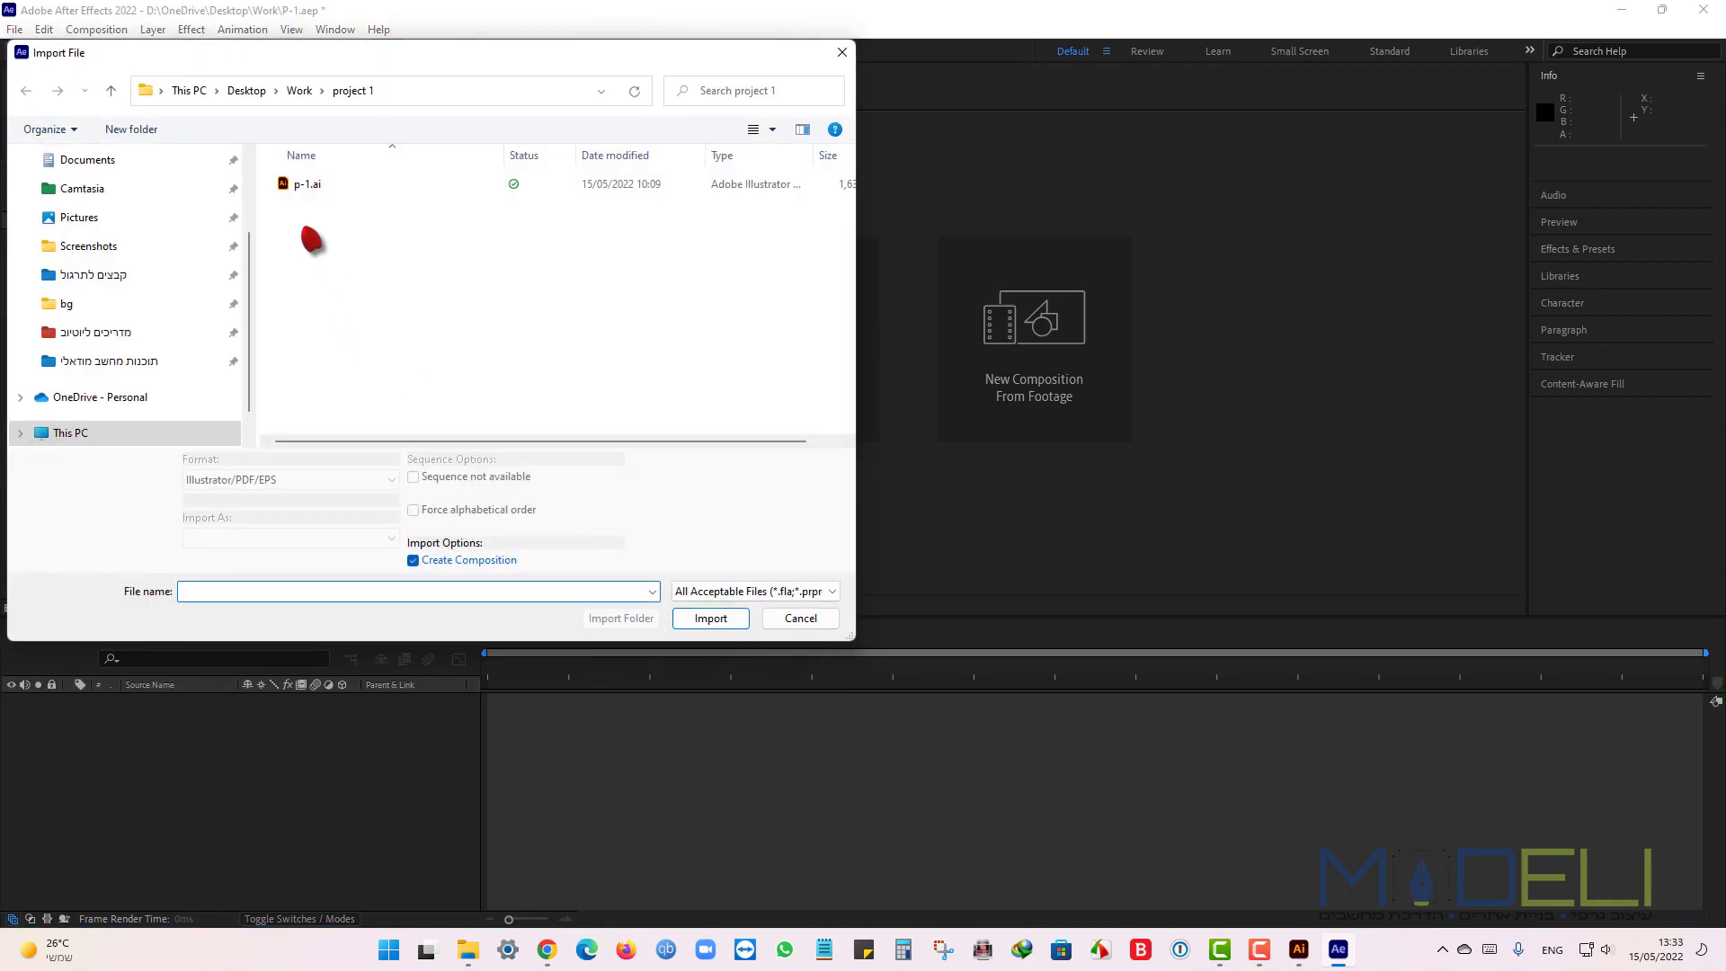
click(301, 184)
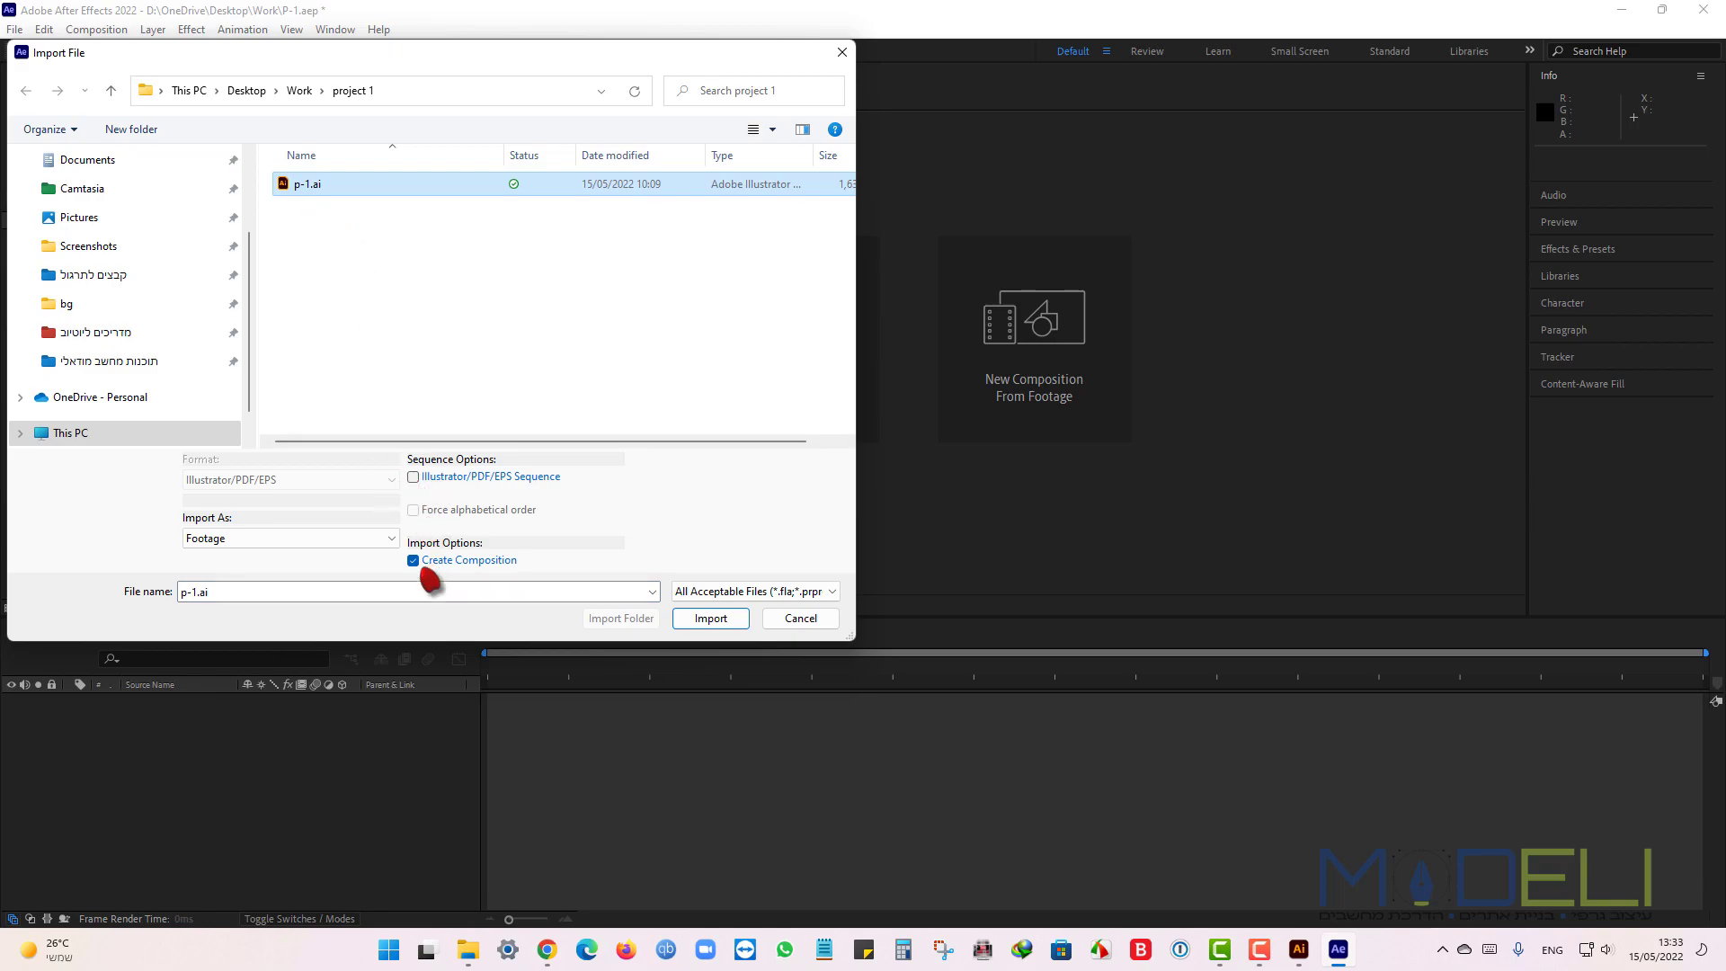
click(390, 538)
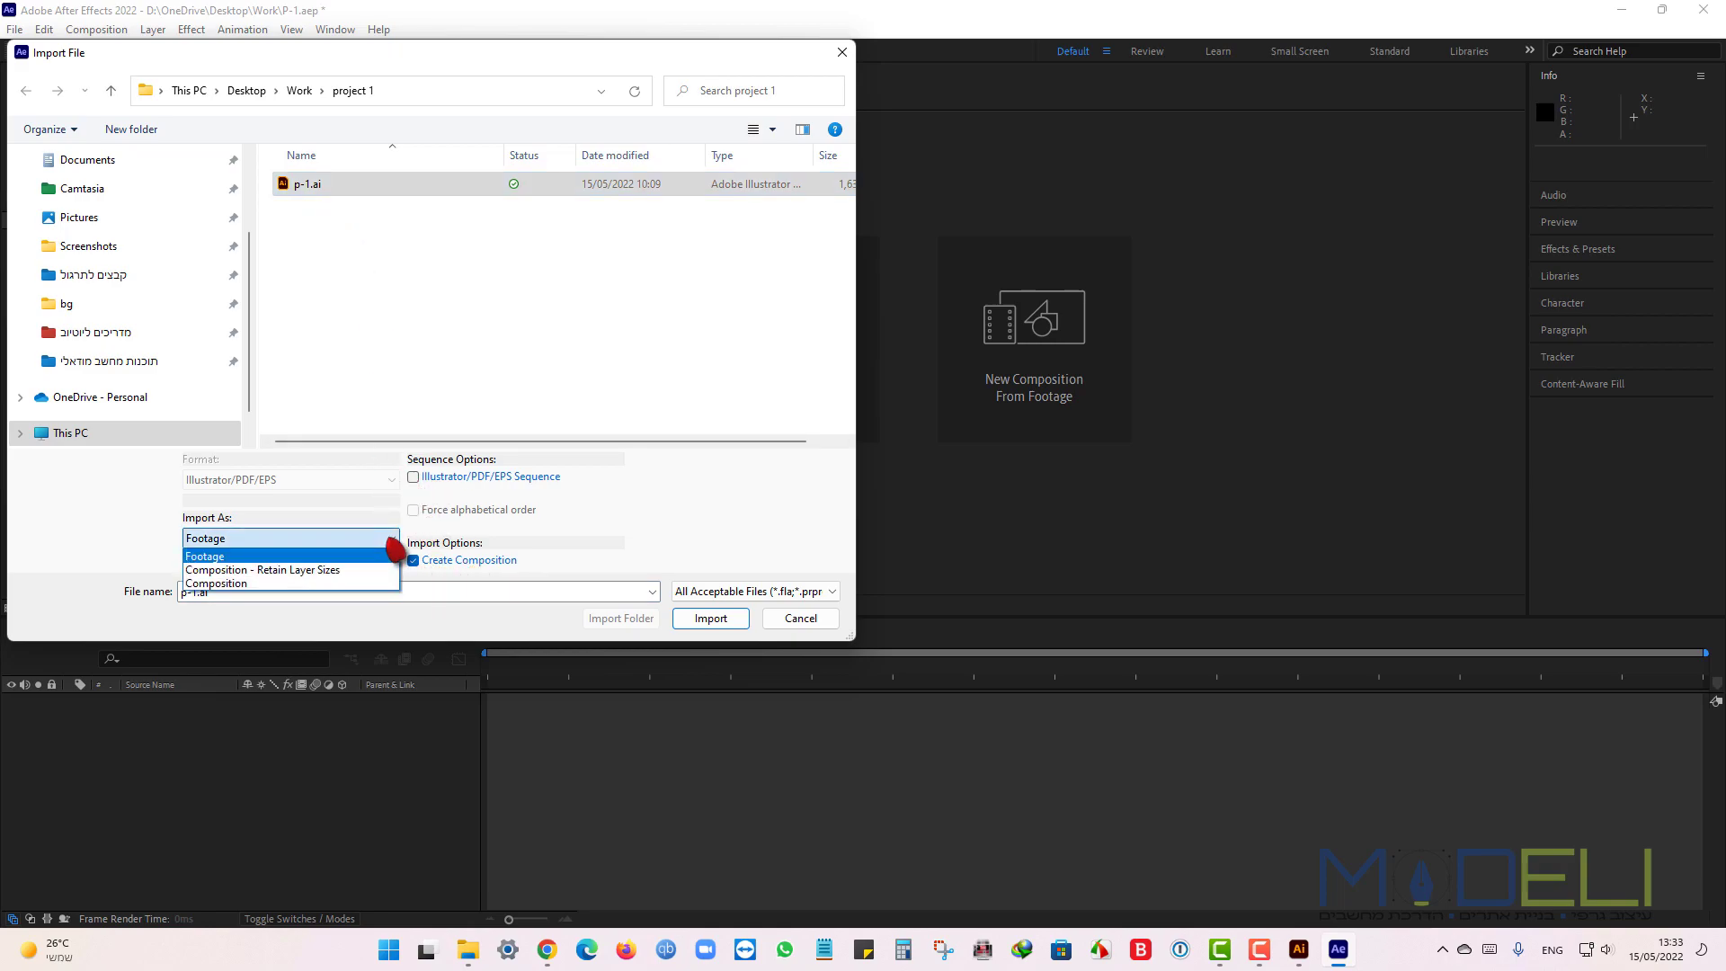
click(248, 570)
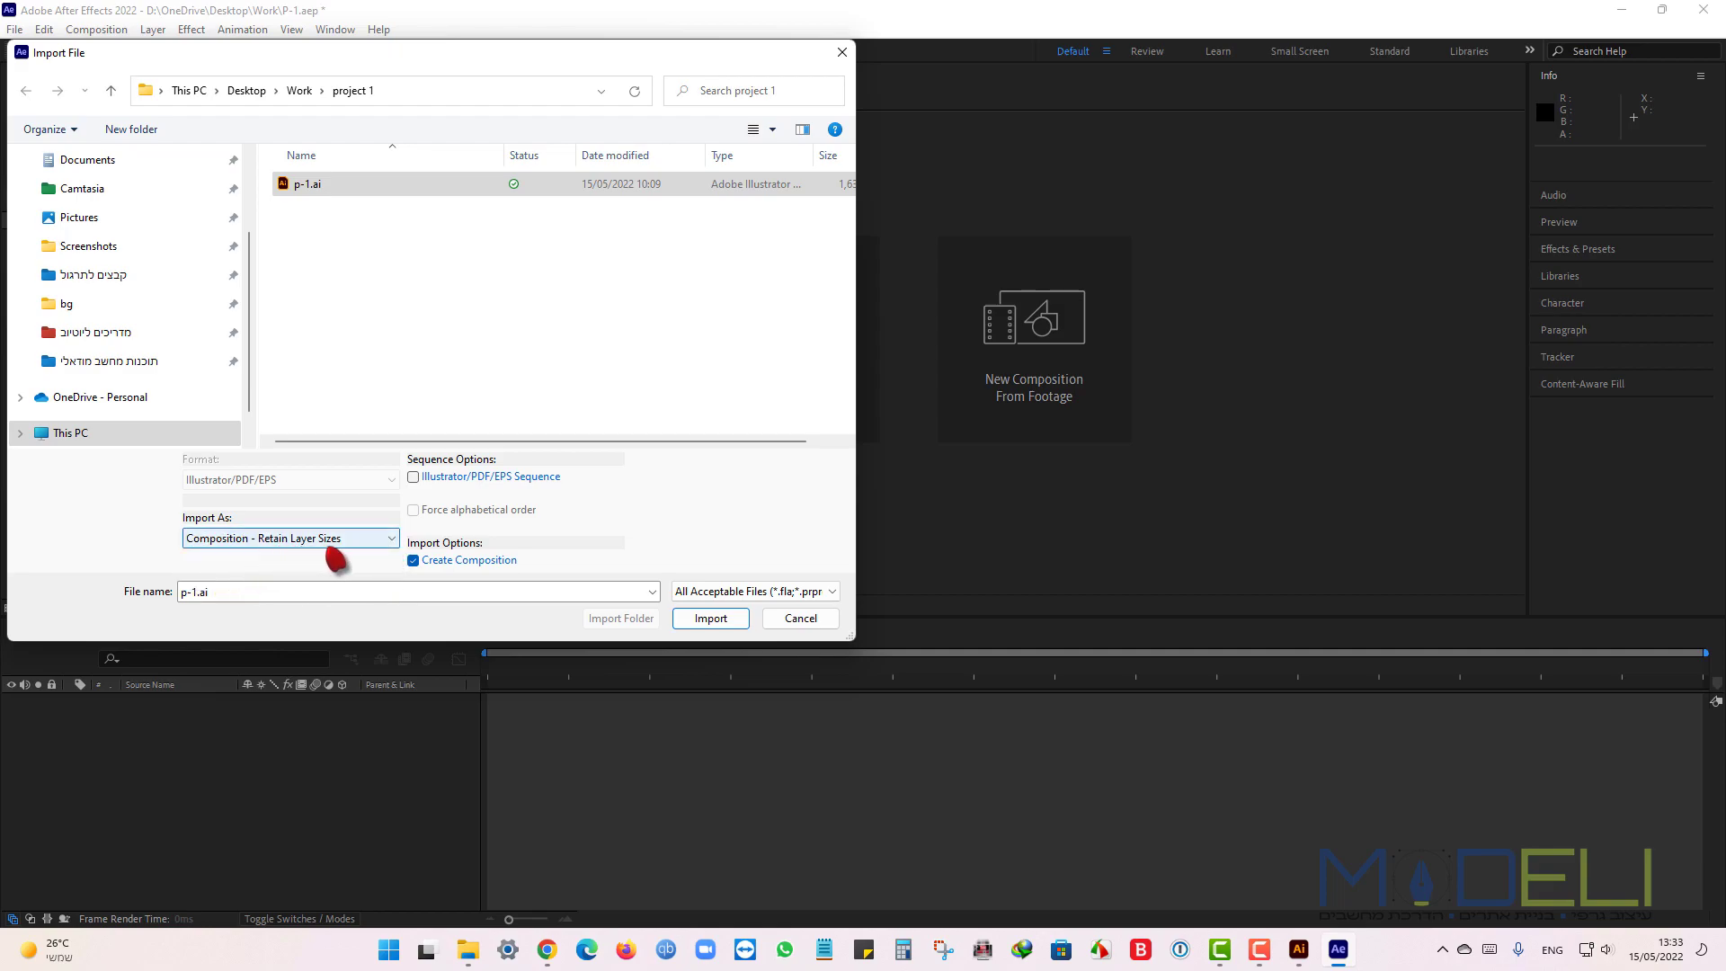
click(715, 621)
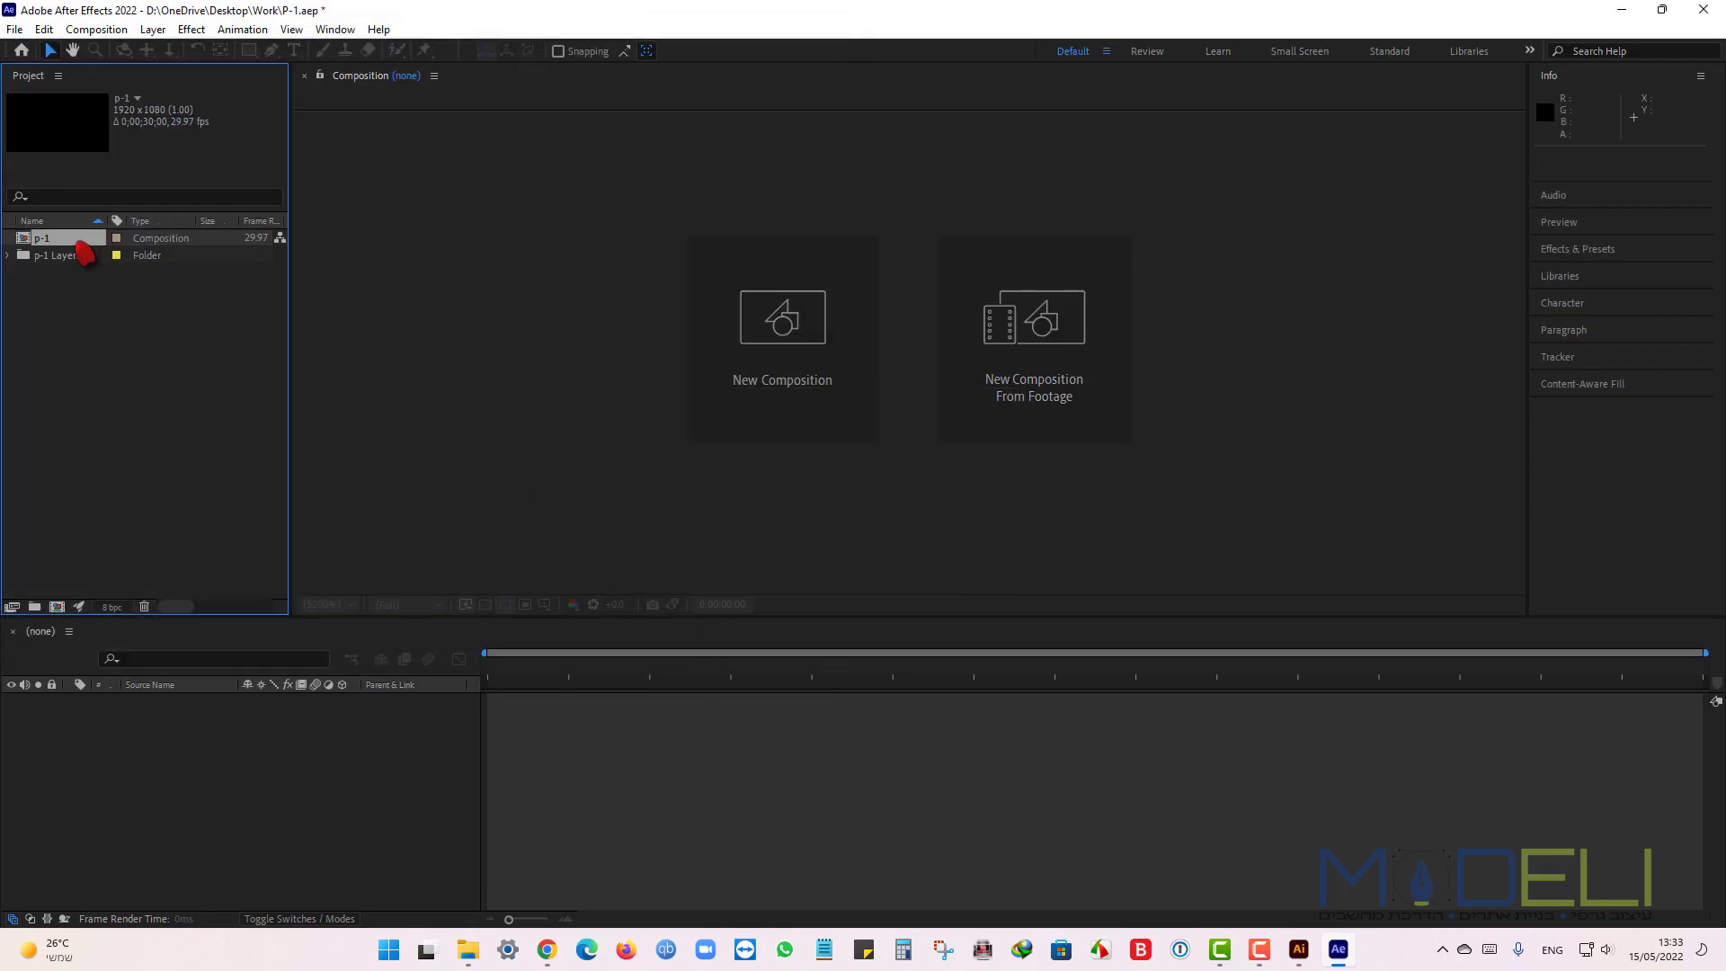
Open the imported p-1 composition from the project.
click(81, 241)
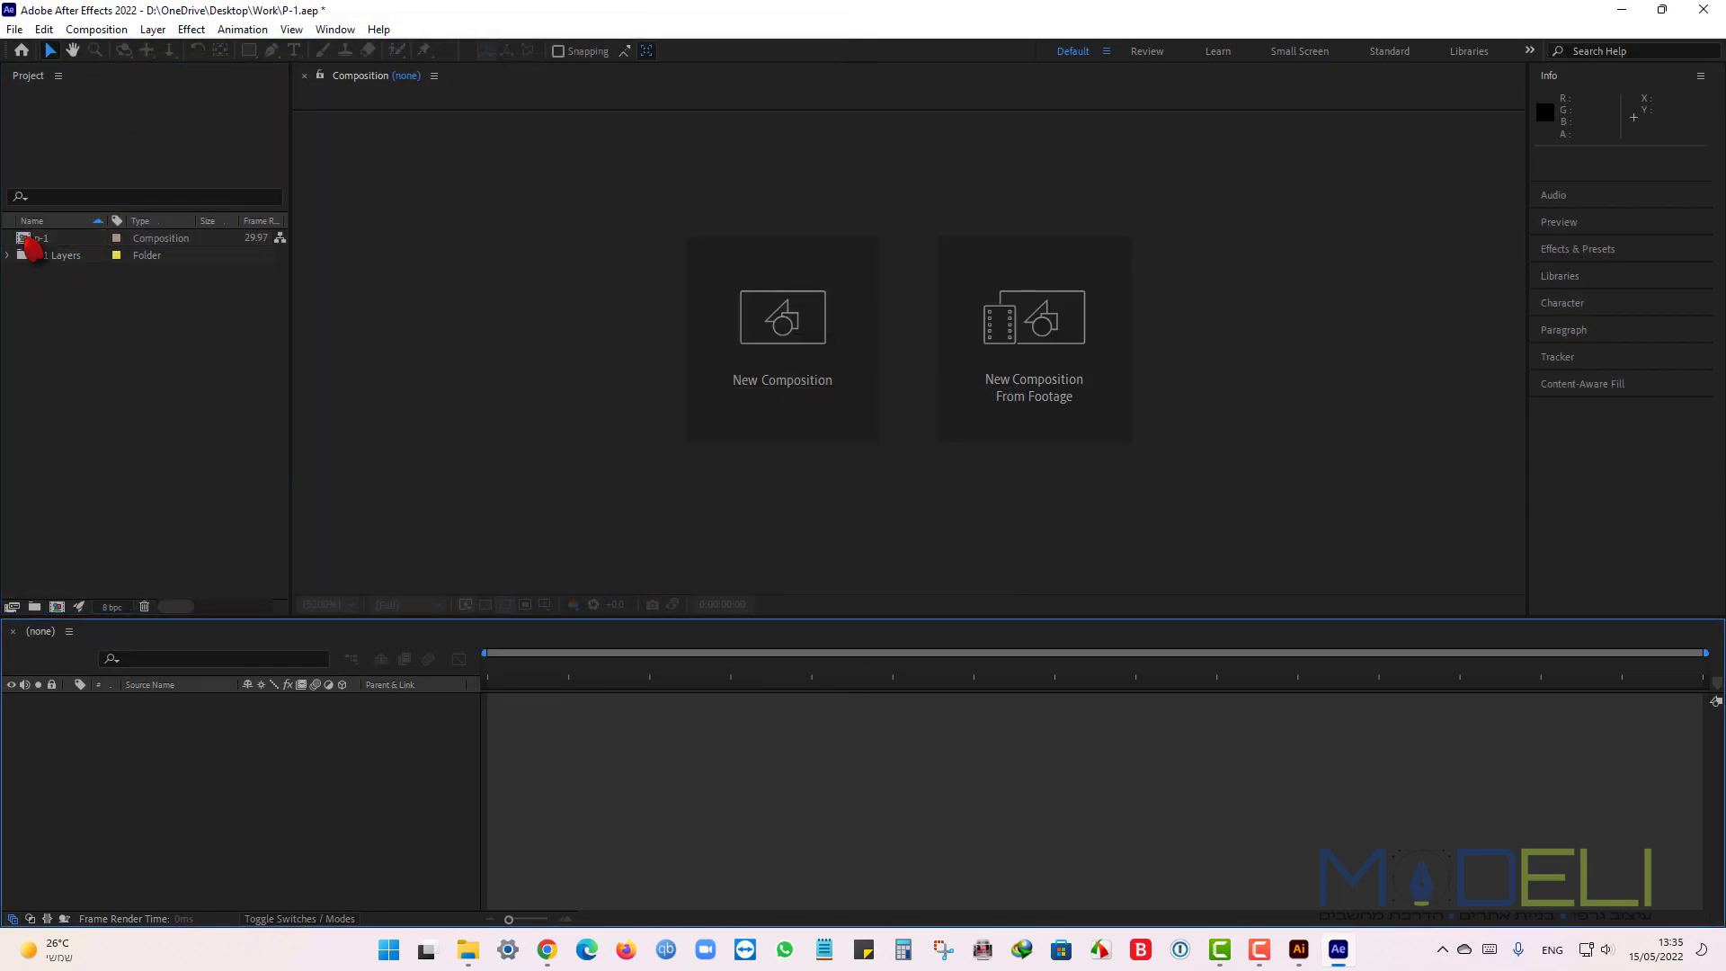
click(30, 248)
double_click(26, 241)
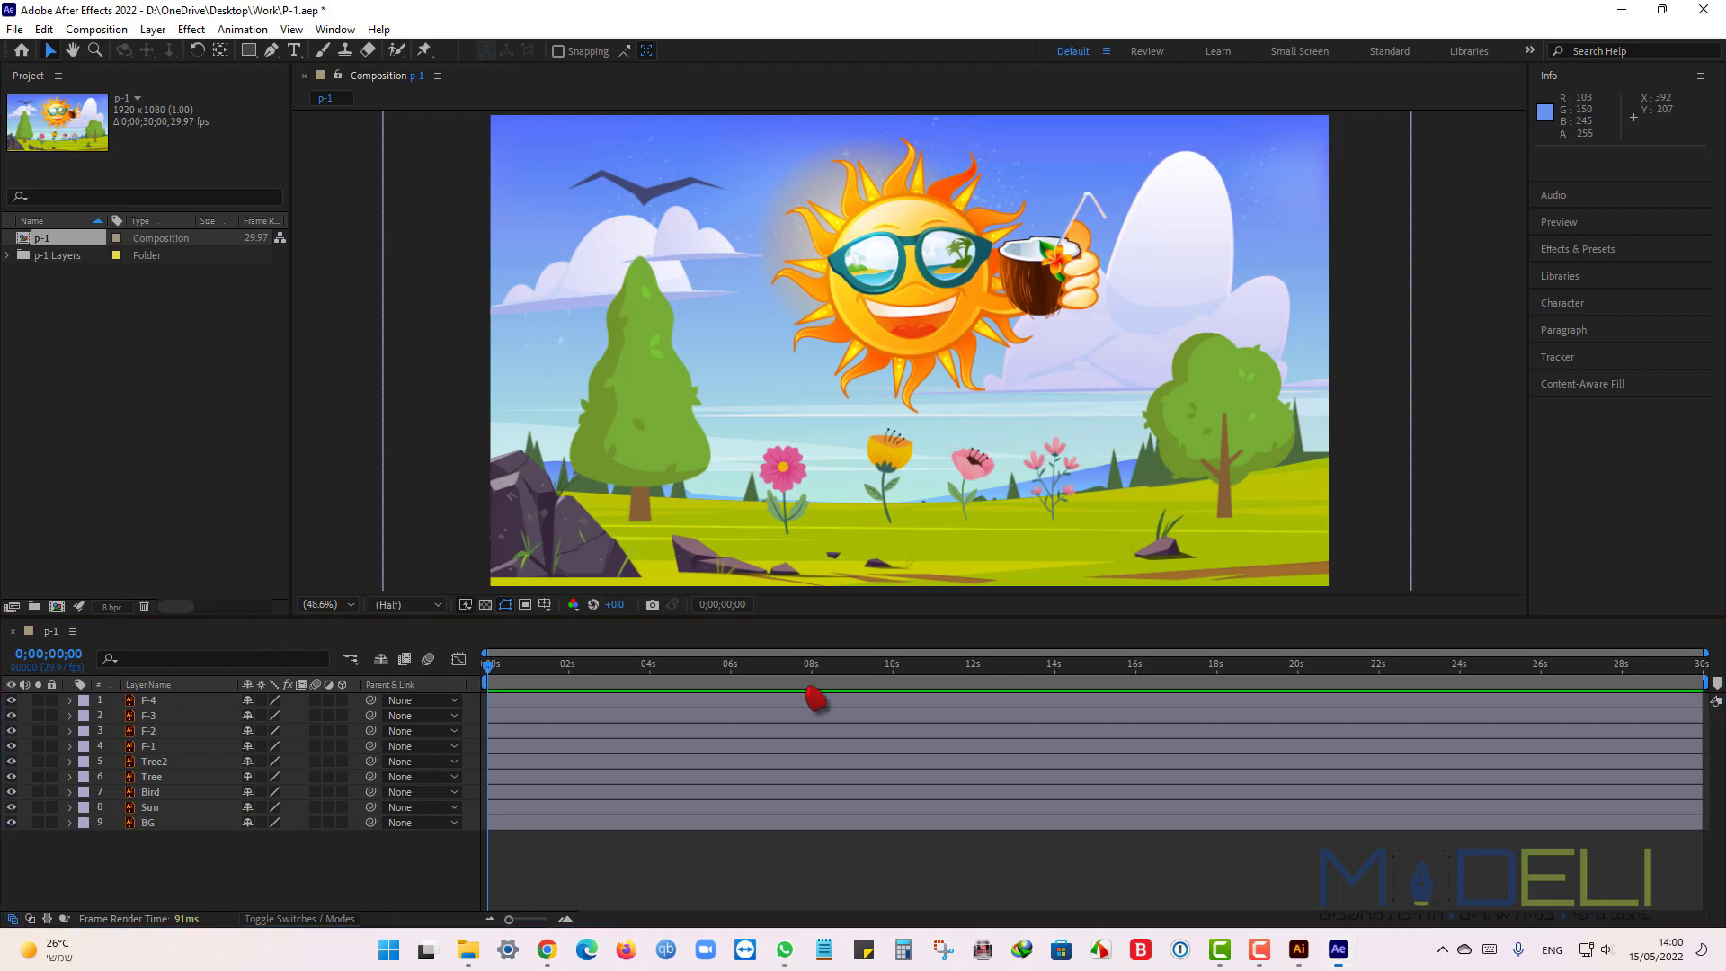
click(831, 681)
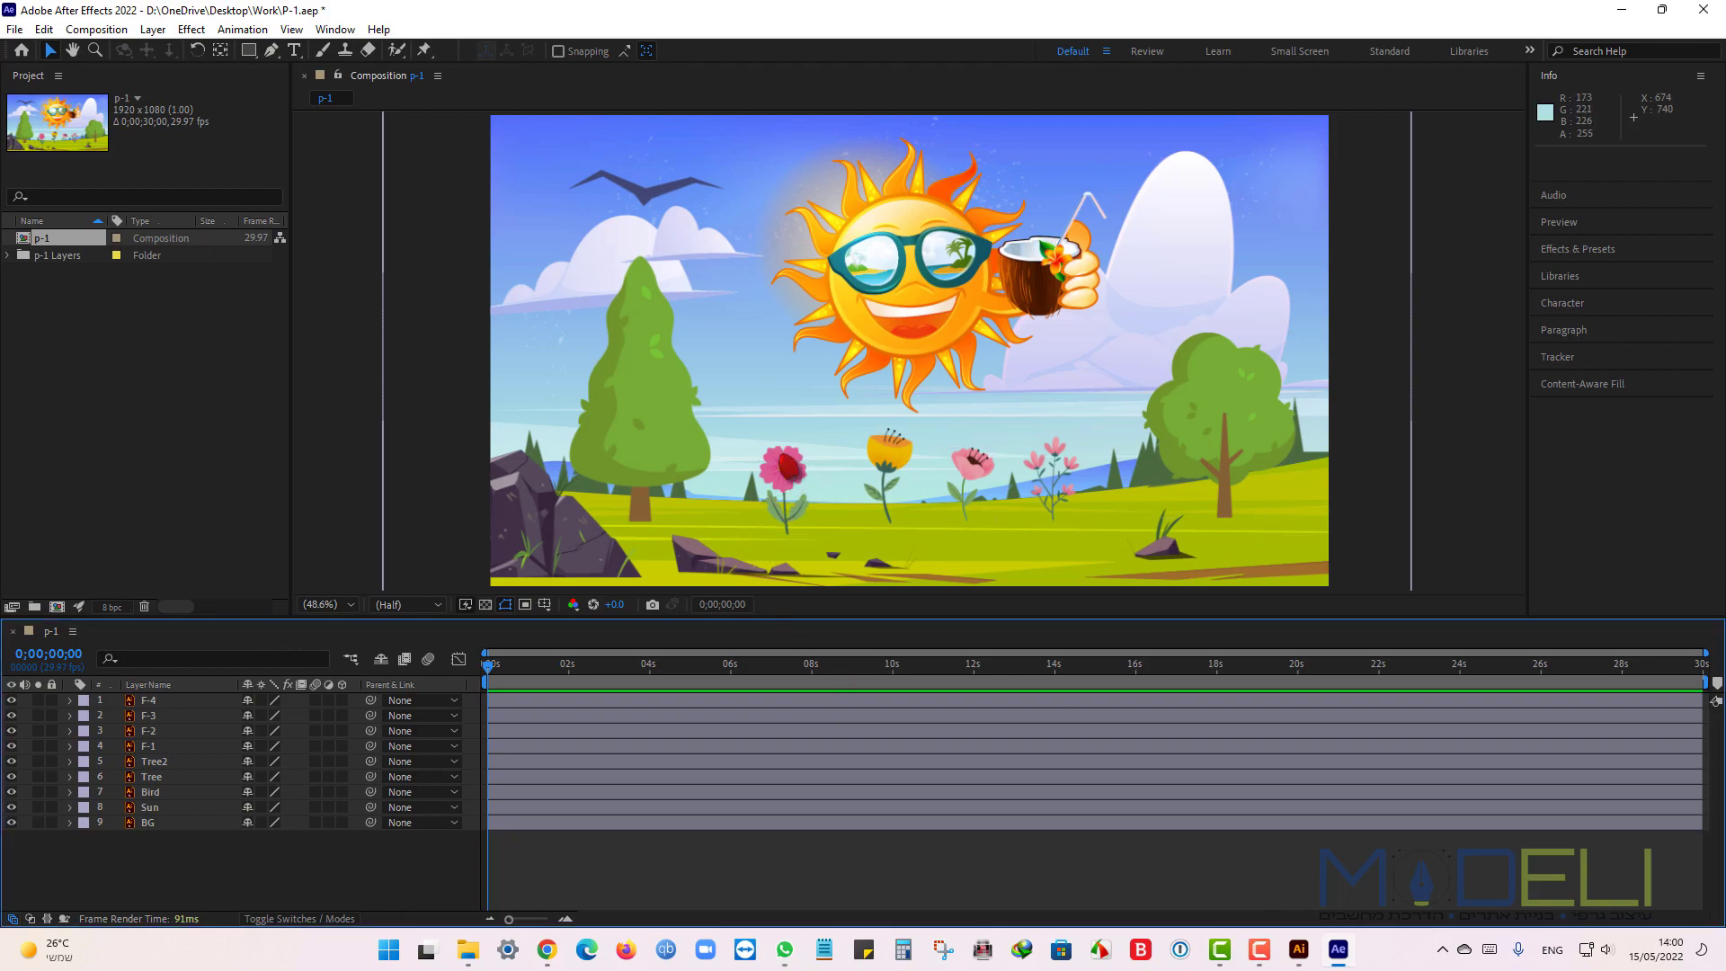
Move the pink F-1 flower's anchor point straight down to just below its stem with the Pan Behind tool.
click(788, 509)
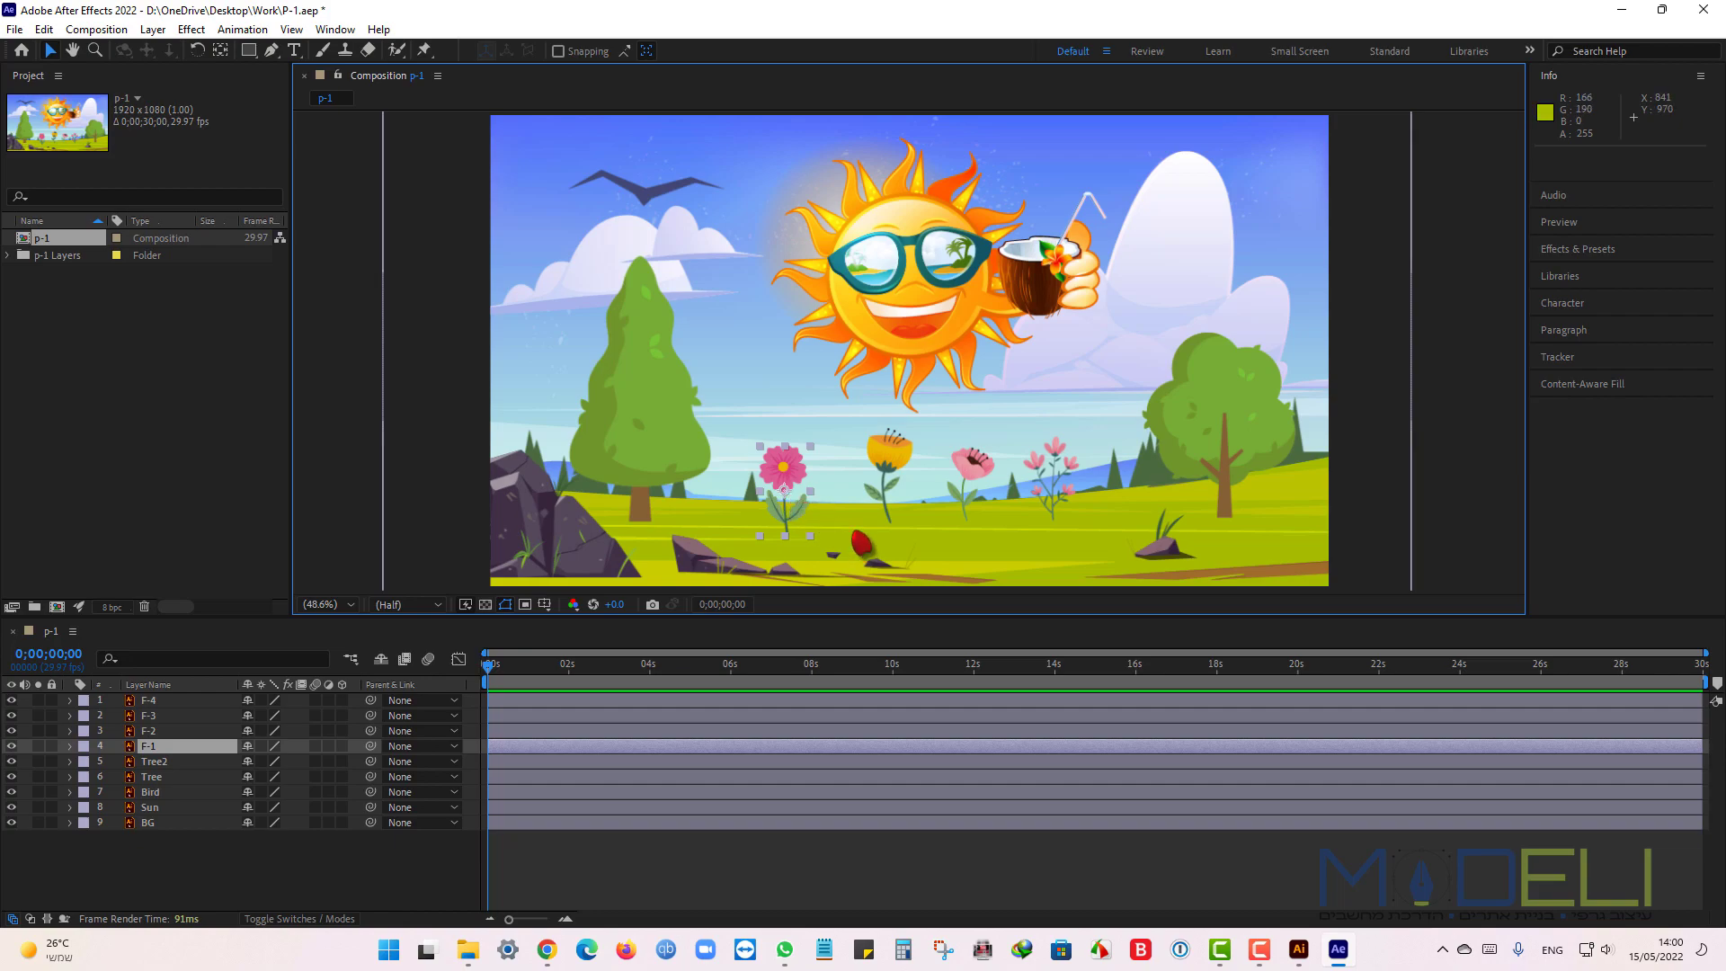
click(221, 52)
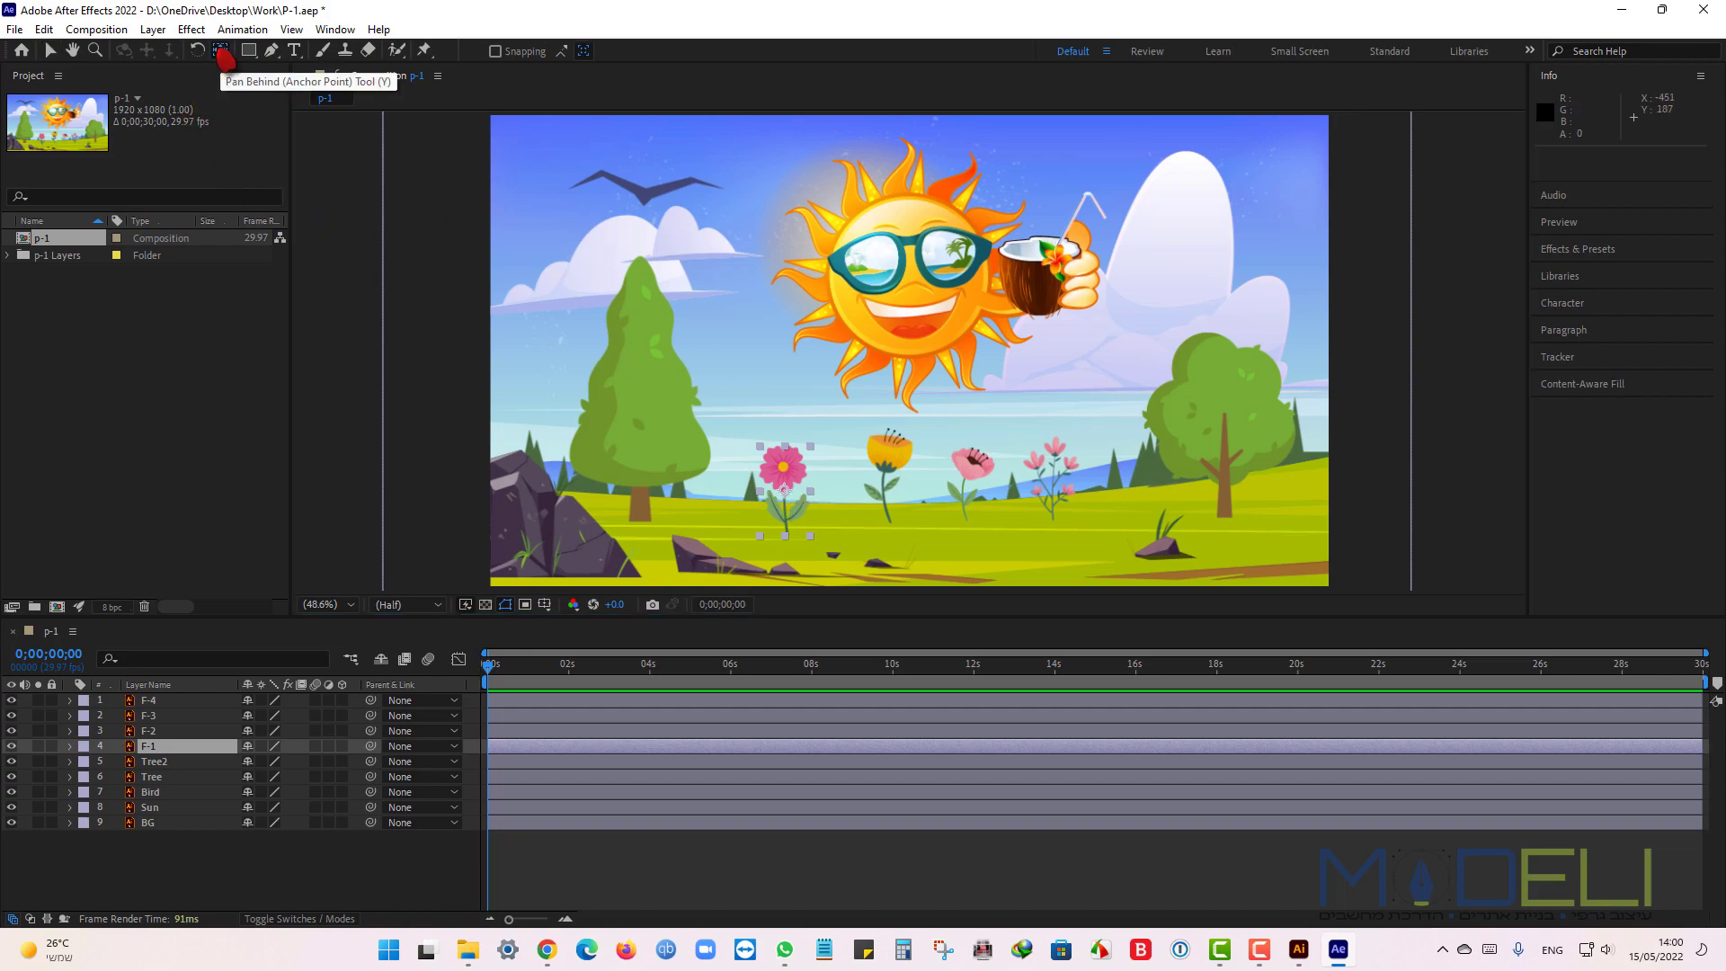
drag(785, 493, 786, 572)
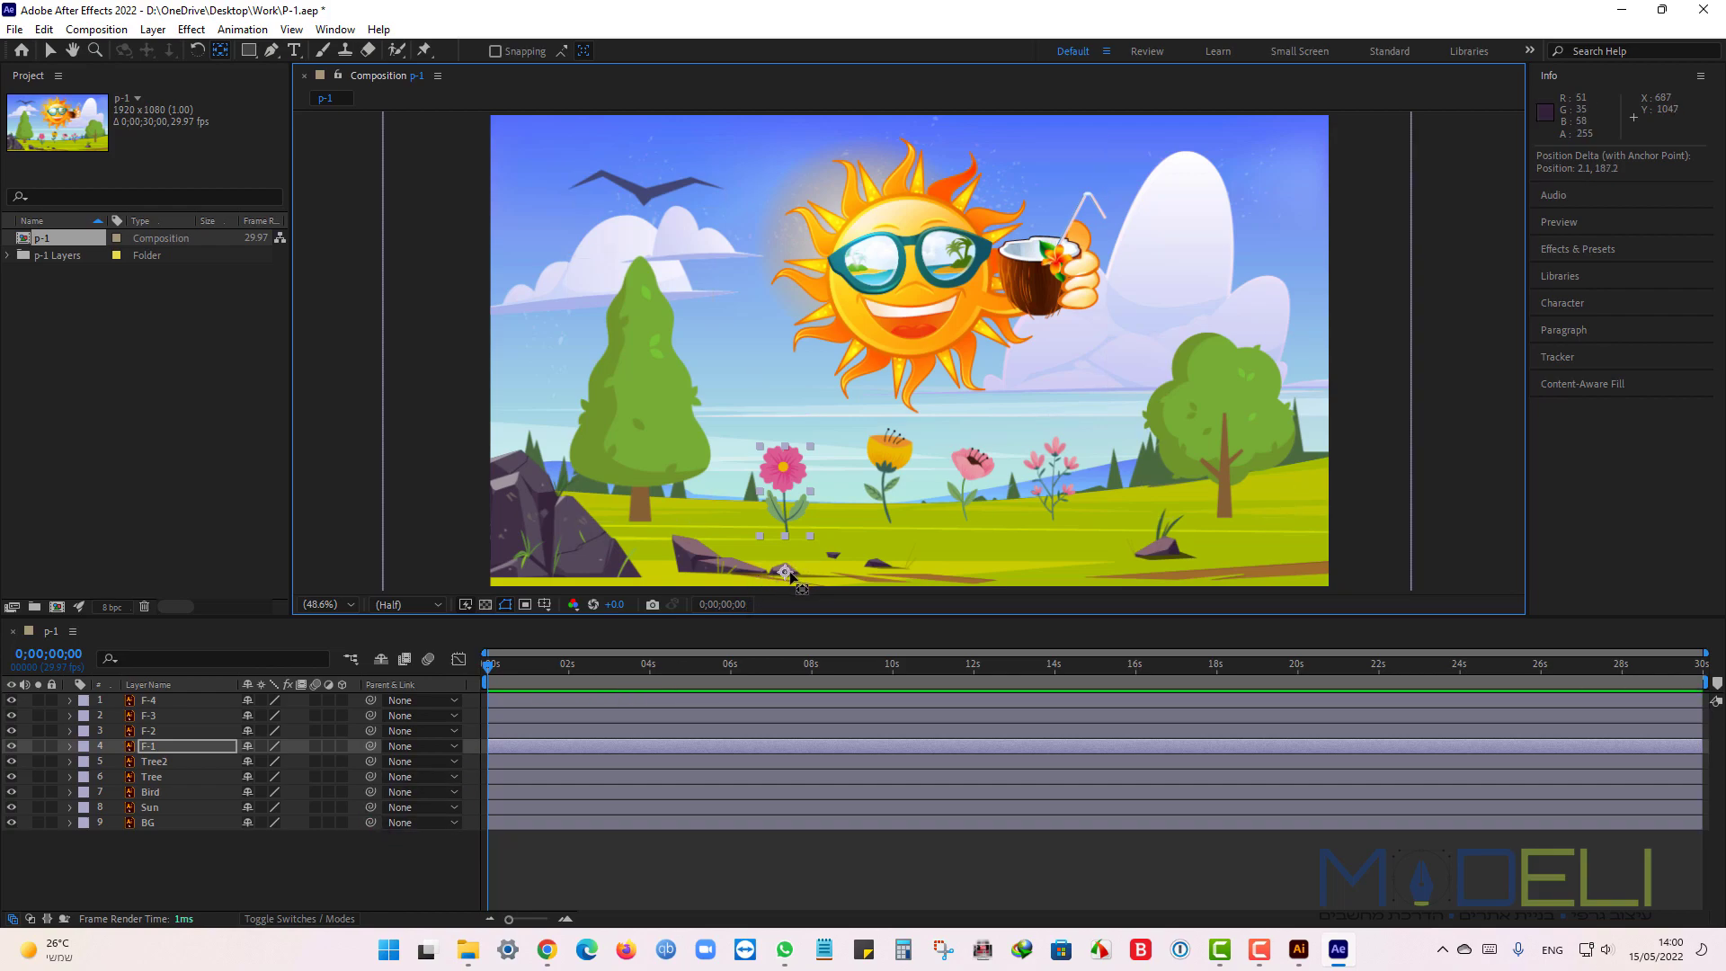
Reveal the F-1 layer's transform properties and add a Scale keyframe at 2 seconds.
click(190, 753)
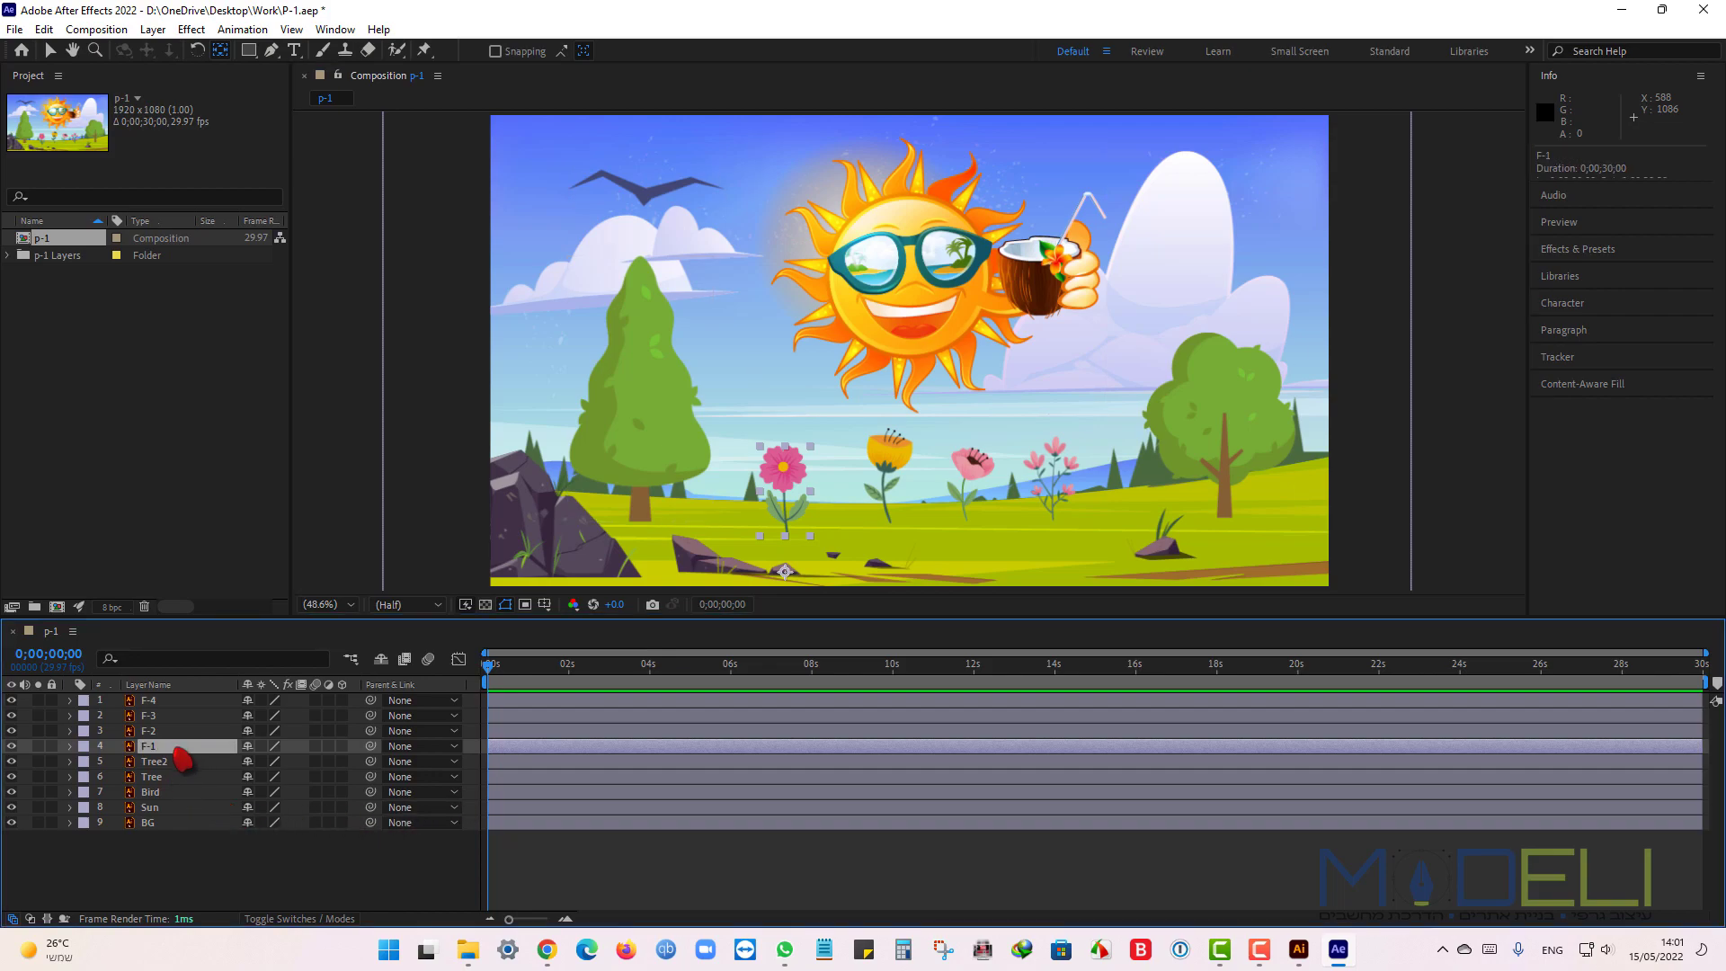
click(70, 747)
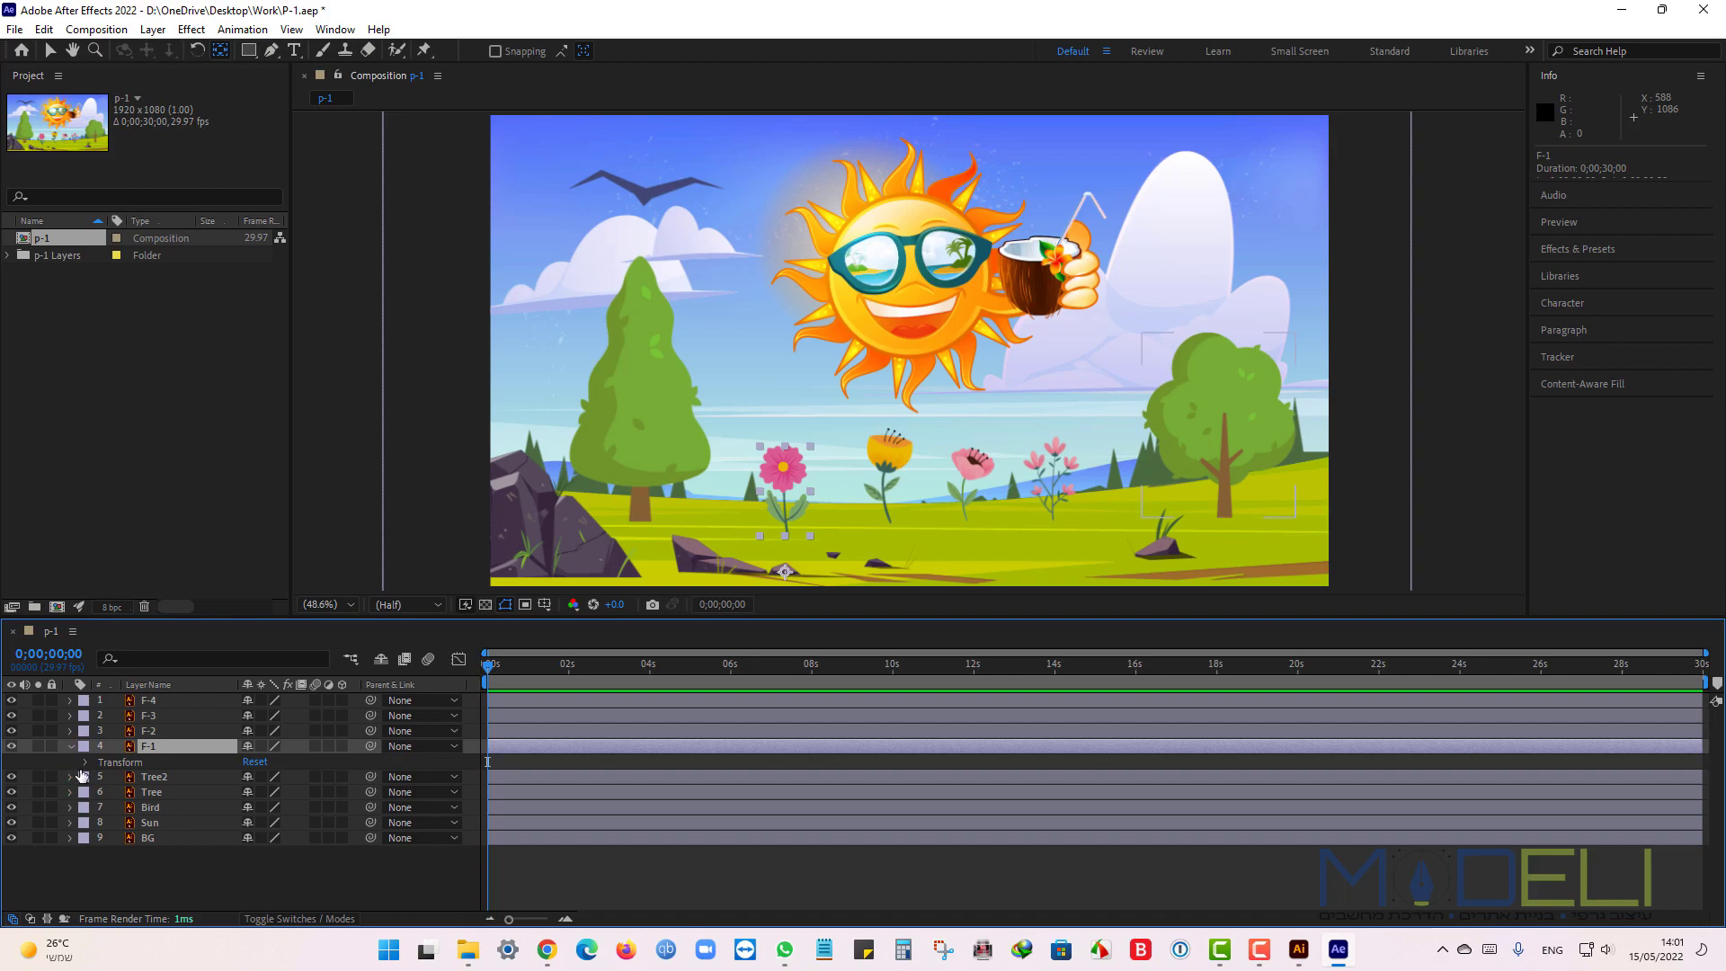
click(85, 763)
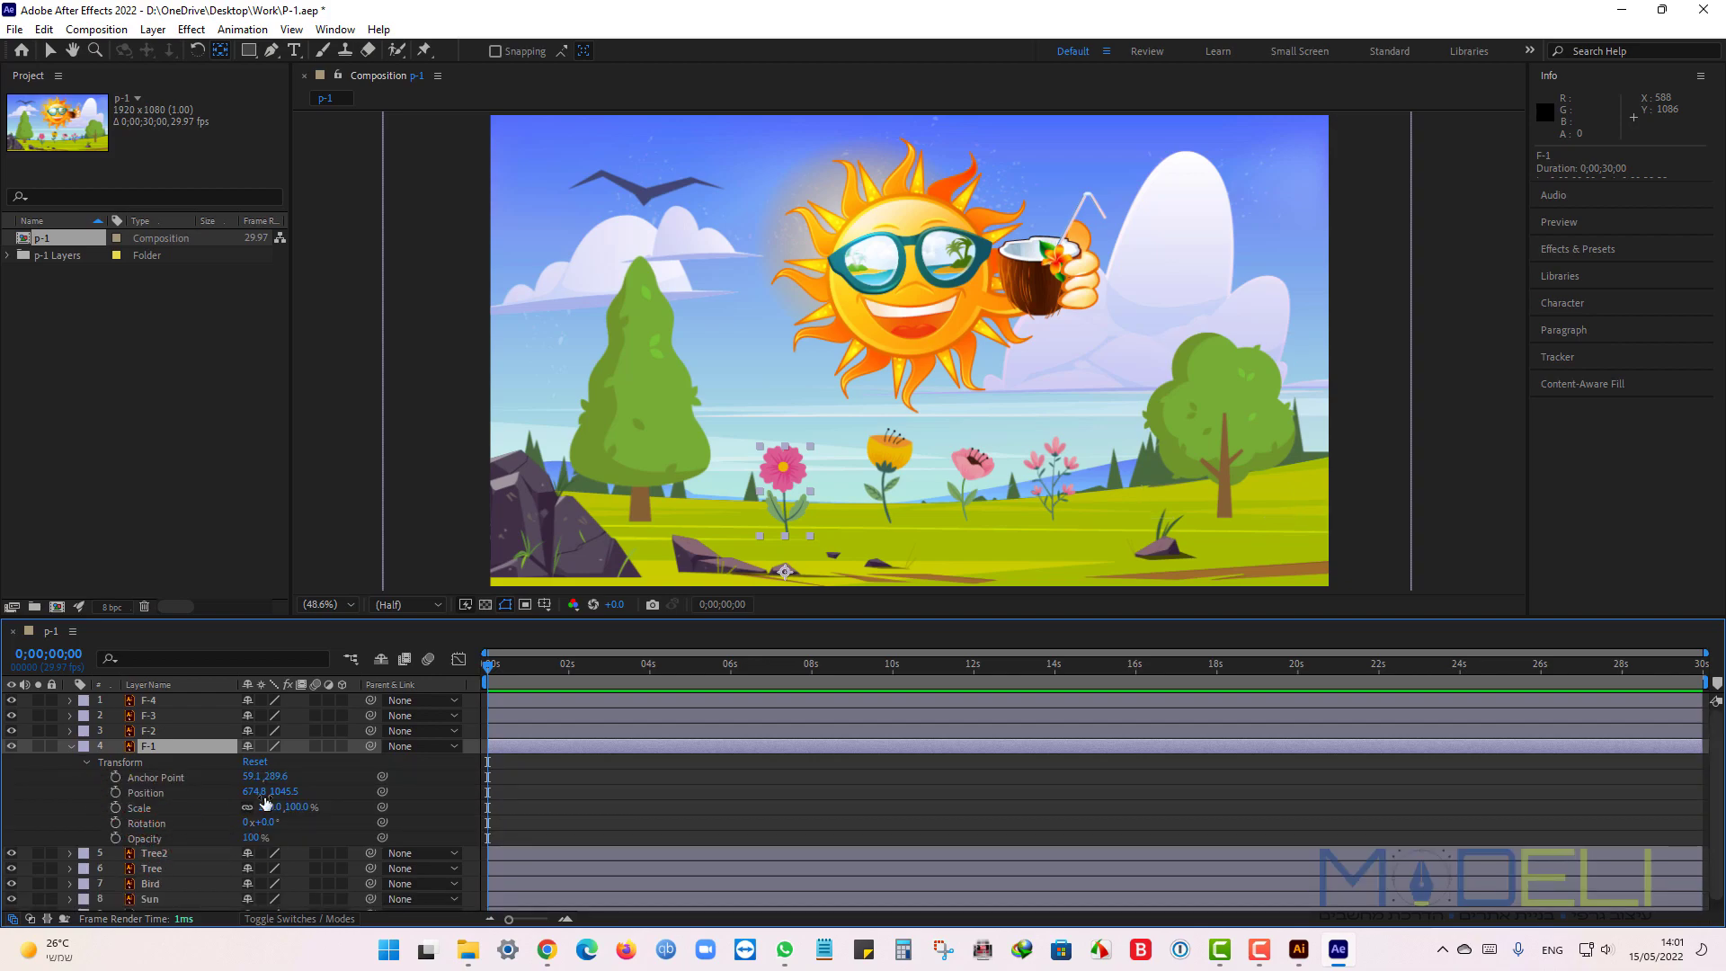
drag(490, 674, 572, 676)
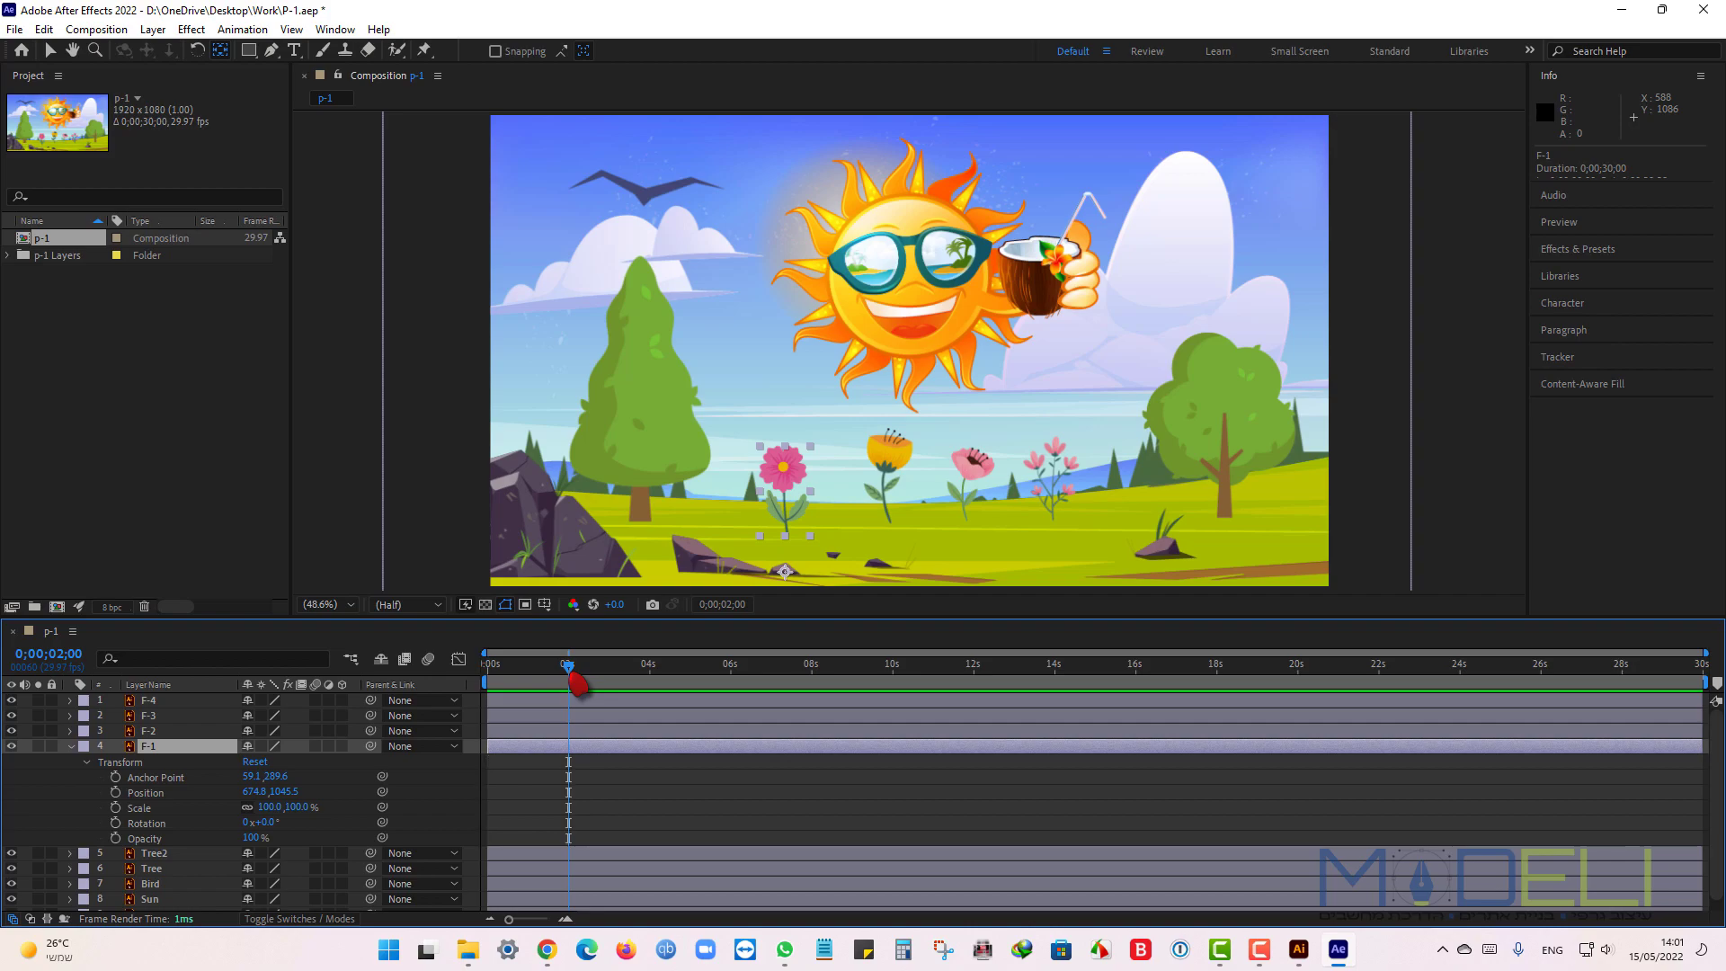
click(115, 807)
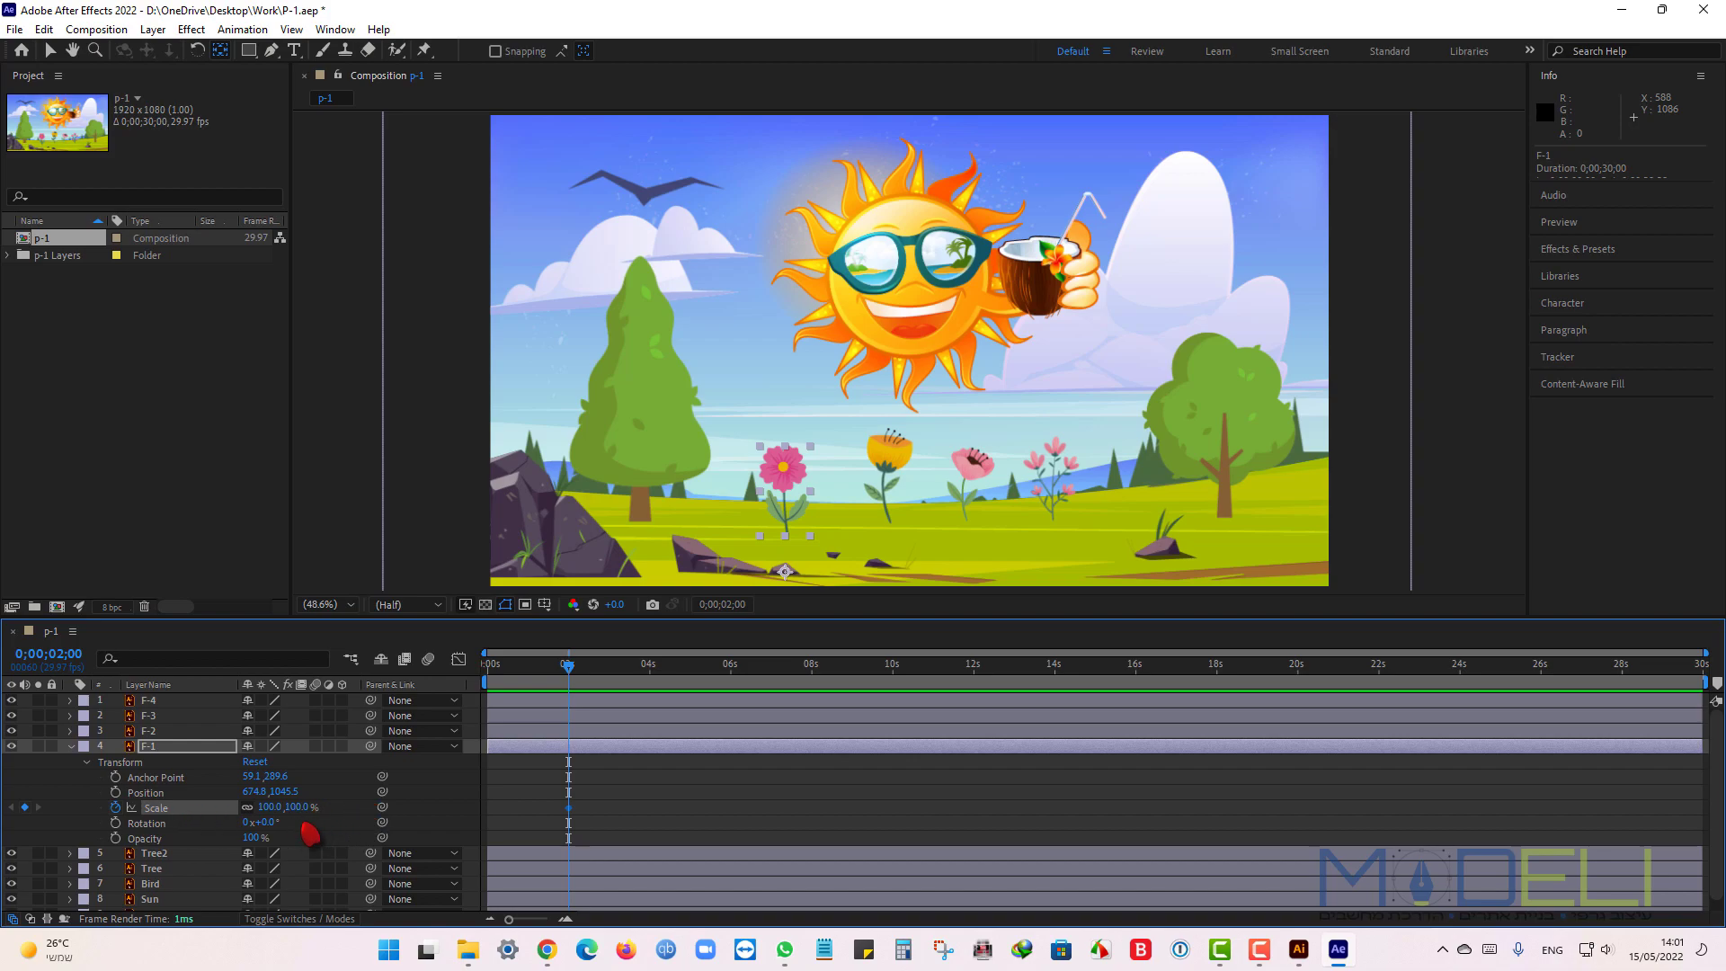
Set the F-1 layer's Scale to 0% at the start of the composition.
drag(573, 680, 435, 691)
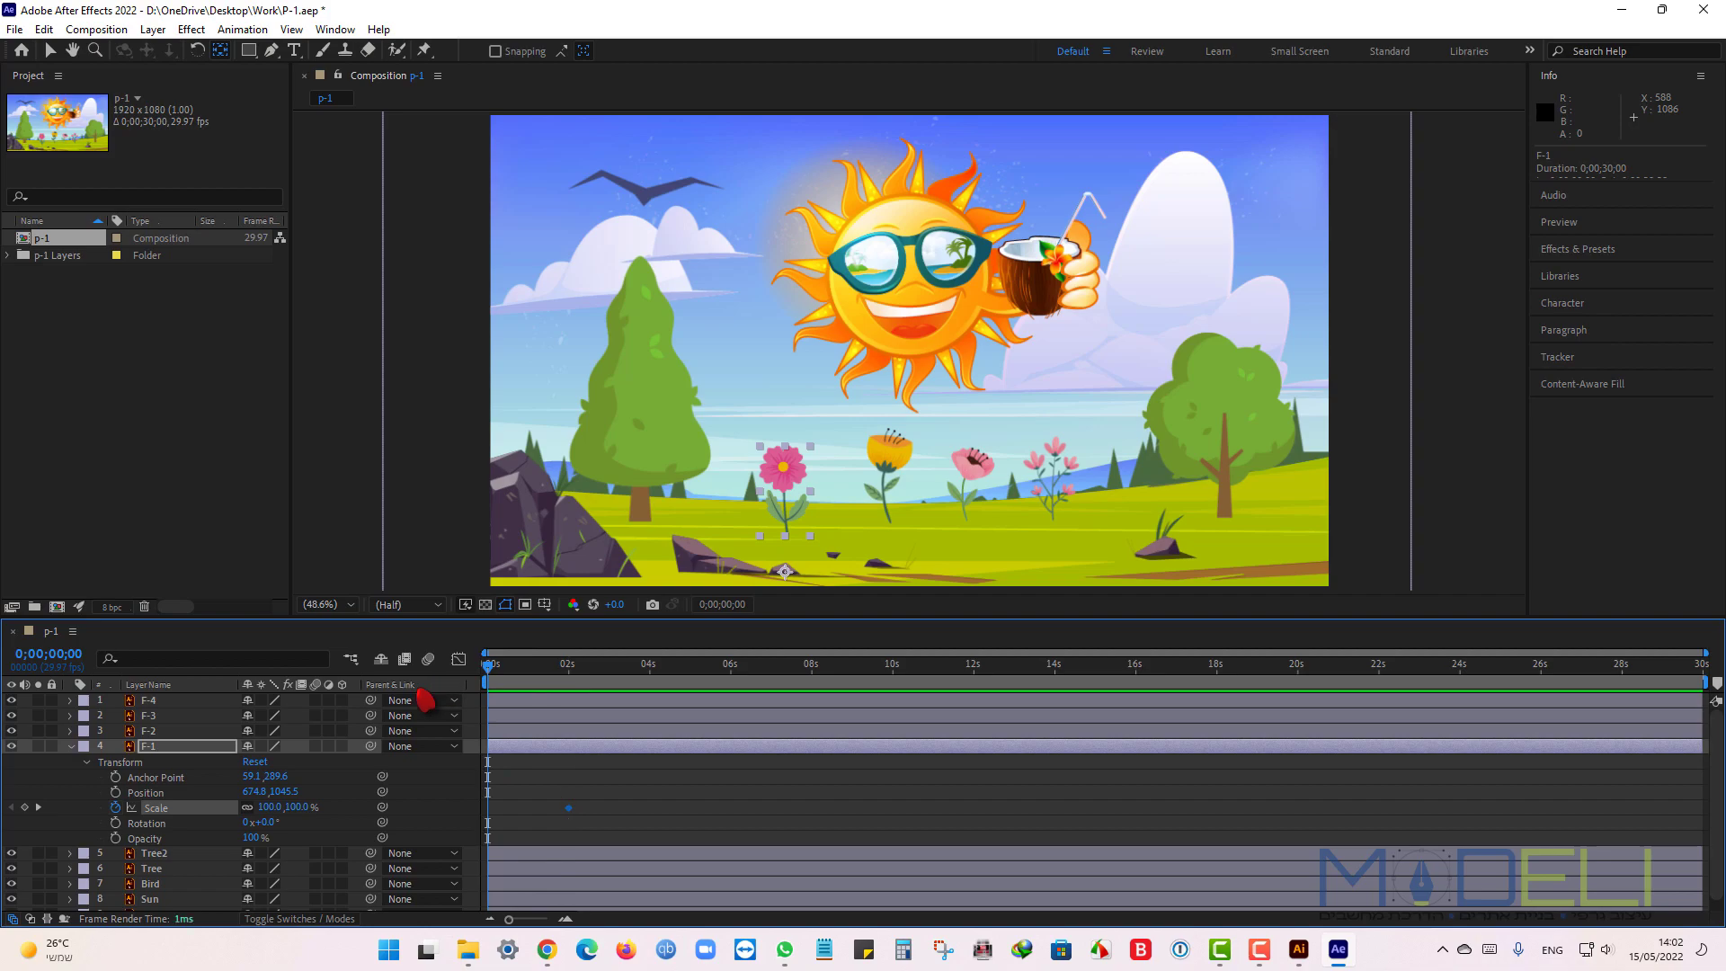
click(295, 807)
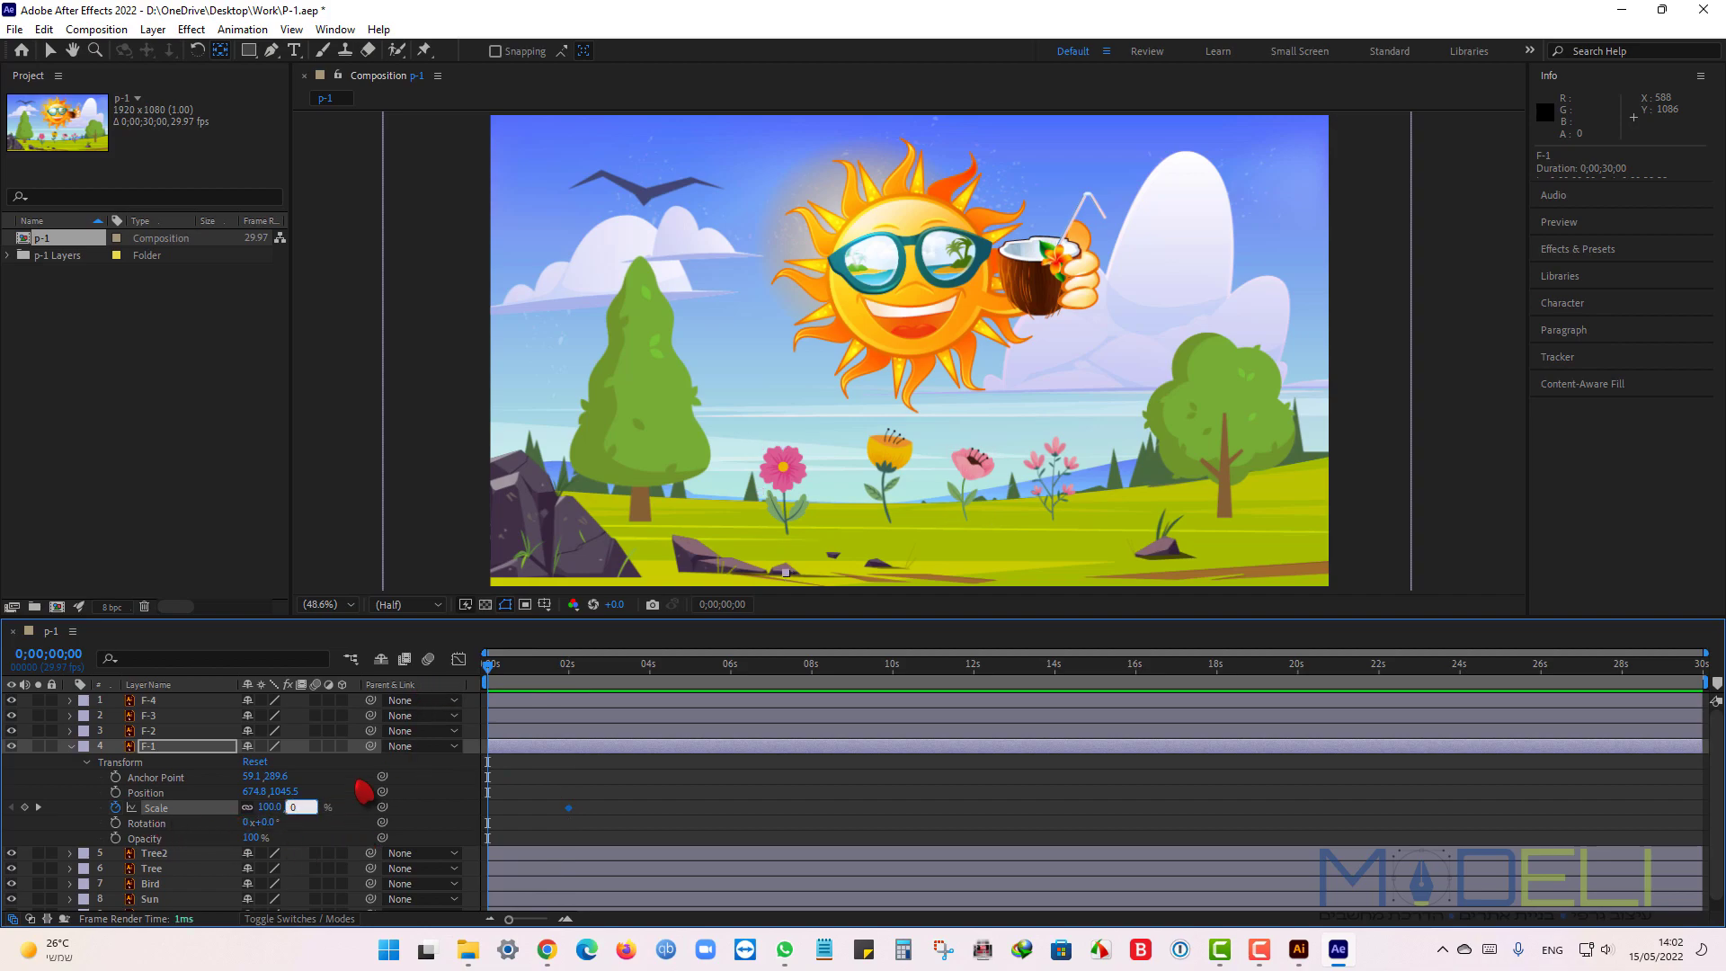
key(Return)
click(710, 797)
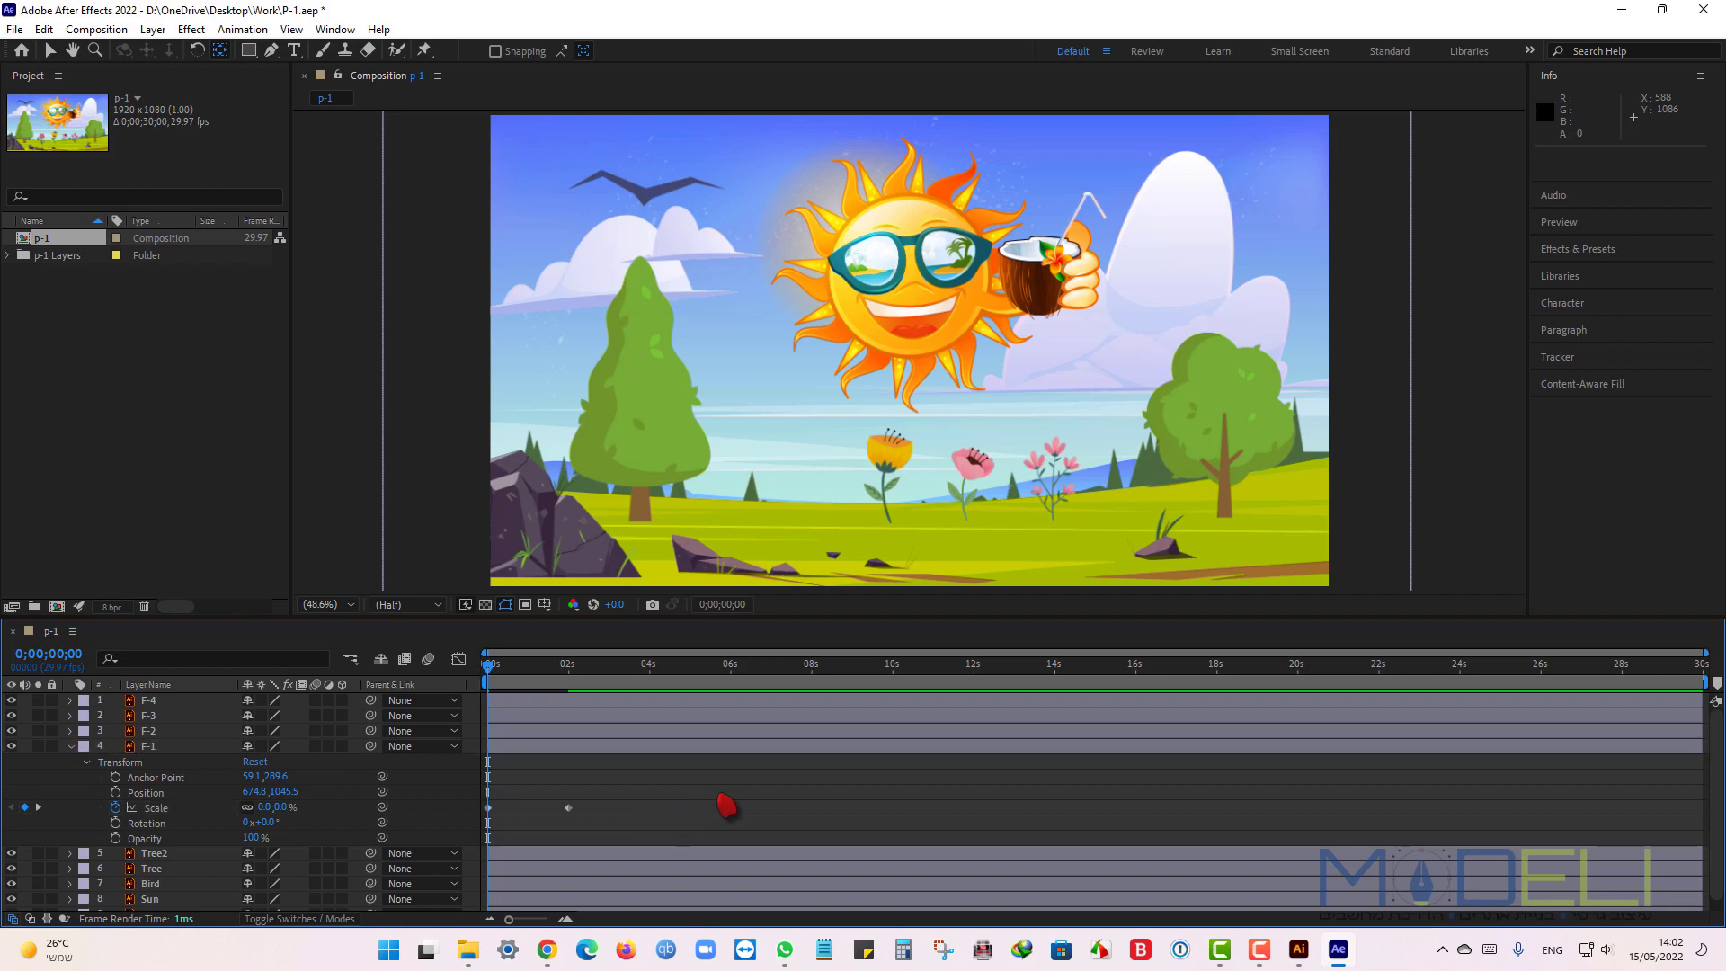
Play back the F-1 flower's growth animation twice from the start and scrub through it.
key(space)
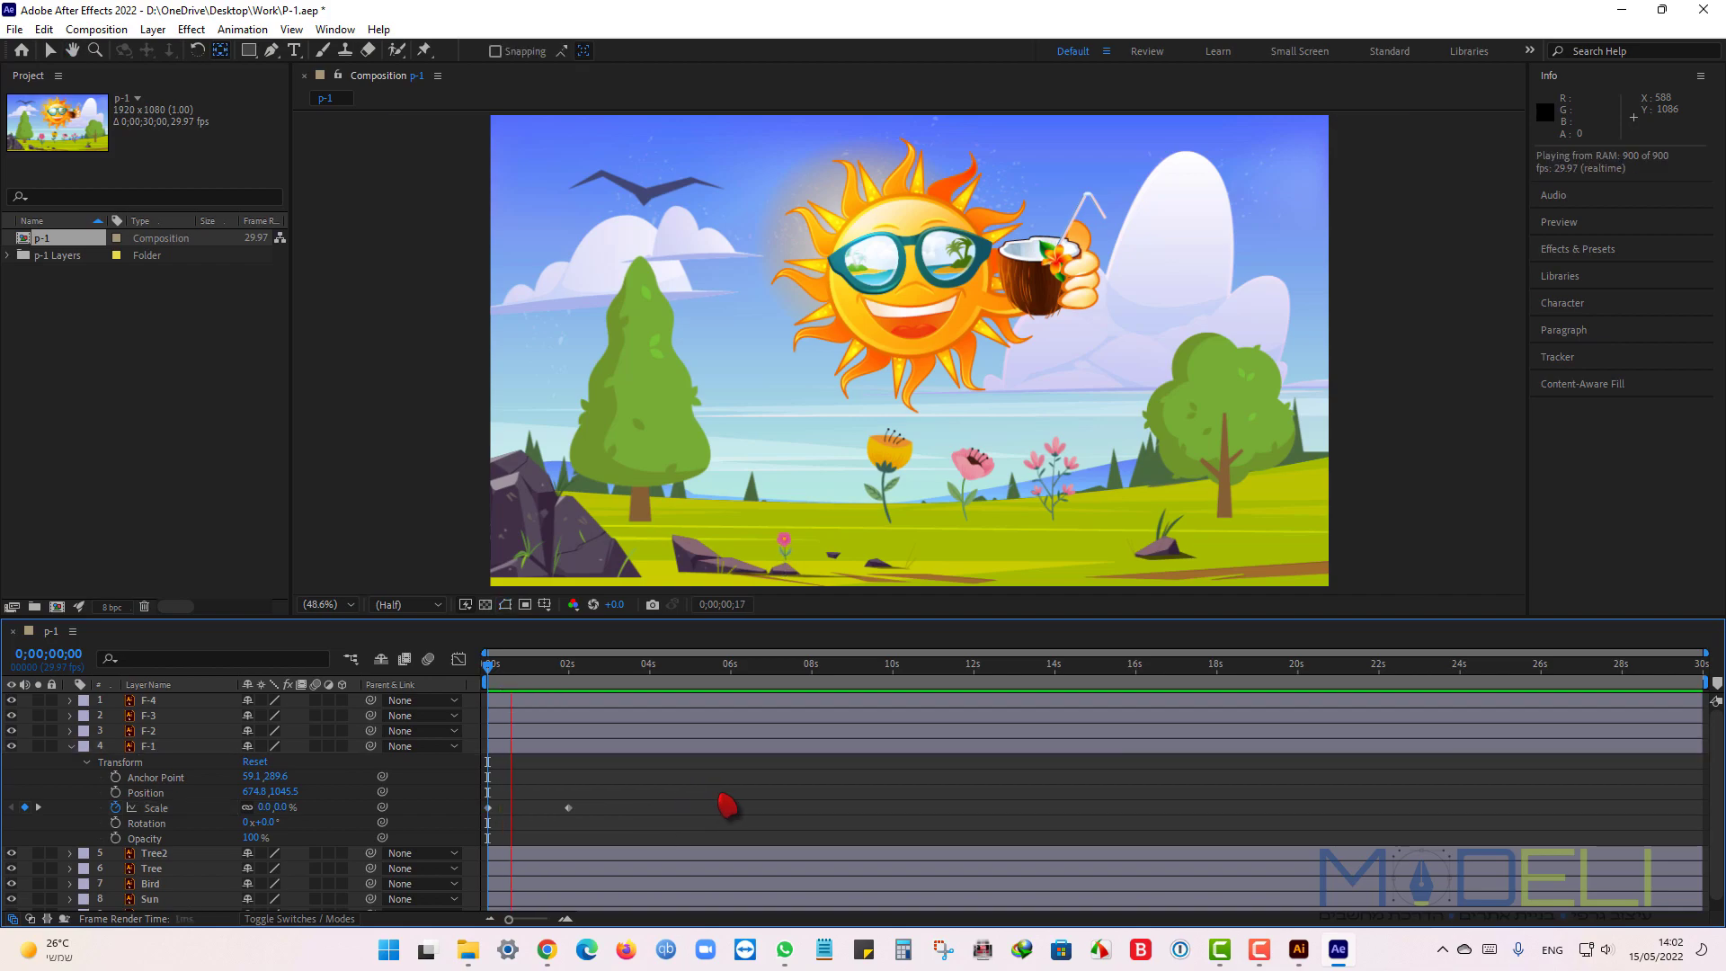
key(space)
drag(597, 690, 430, 693)
key(space)
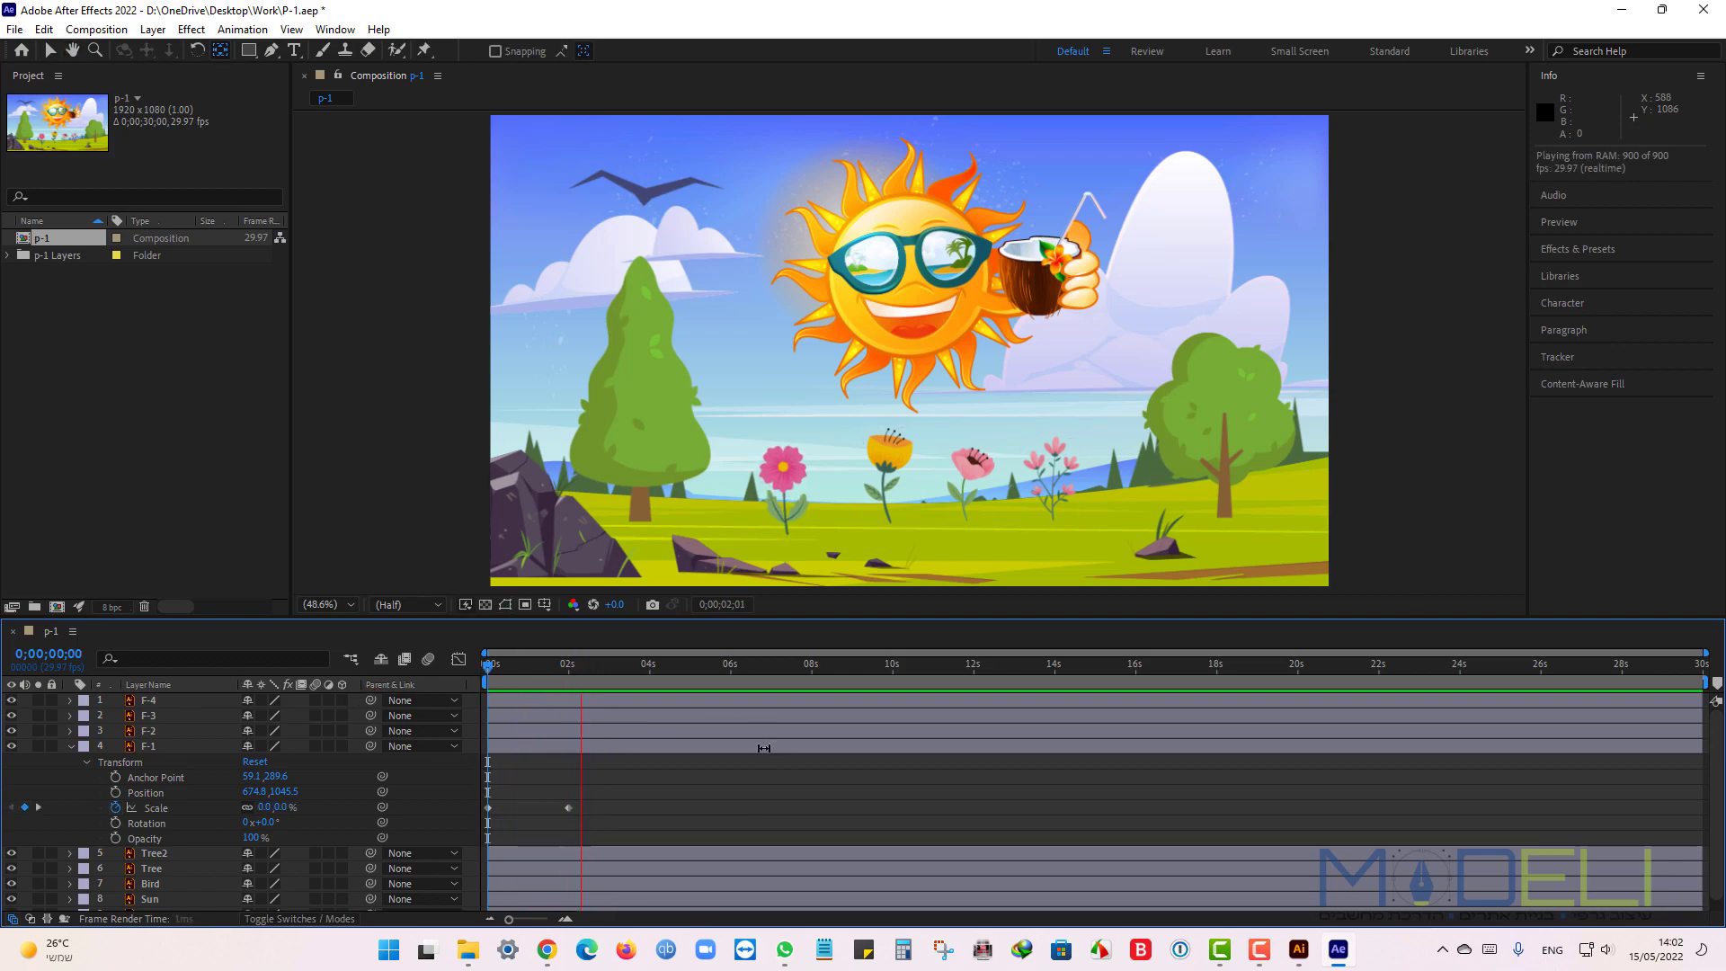
key(space)
drag(605, 676, 522, 679)
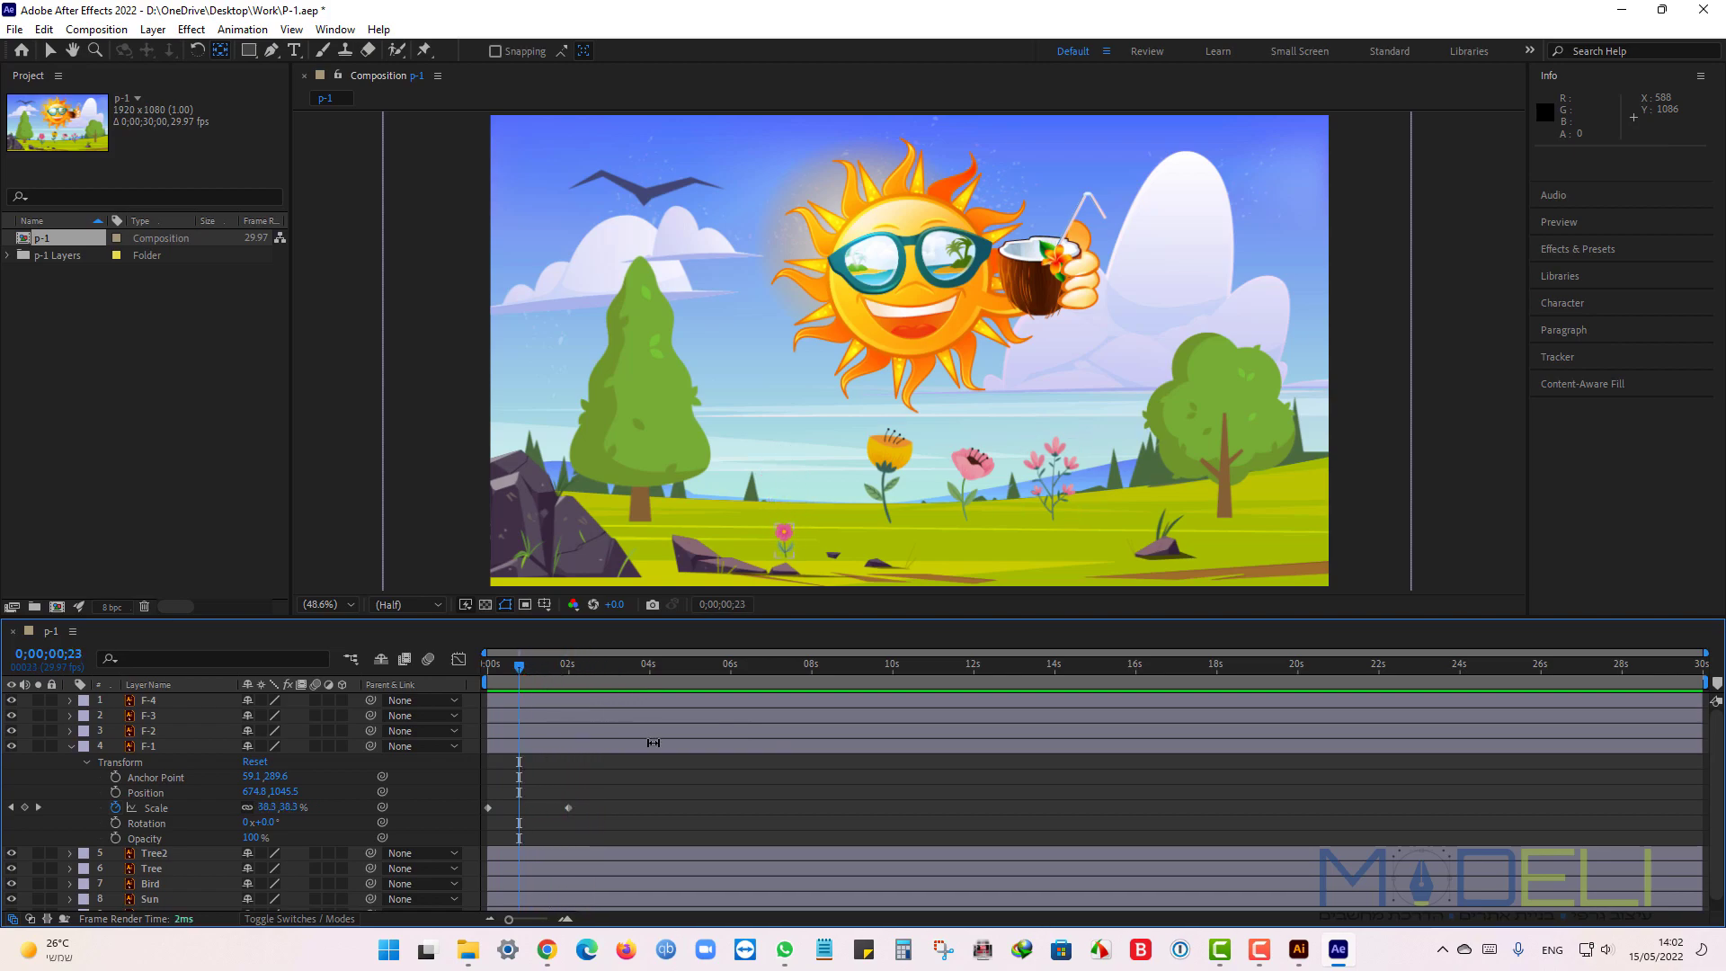
Apply Easy Ease to both Scale keyframes of the F-1 layer.
drag(638, 778, 485, 832)
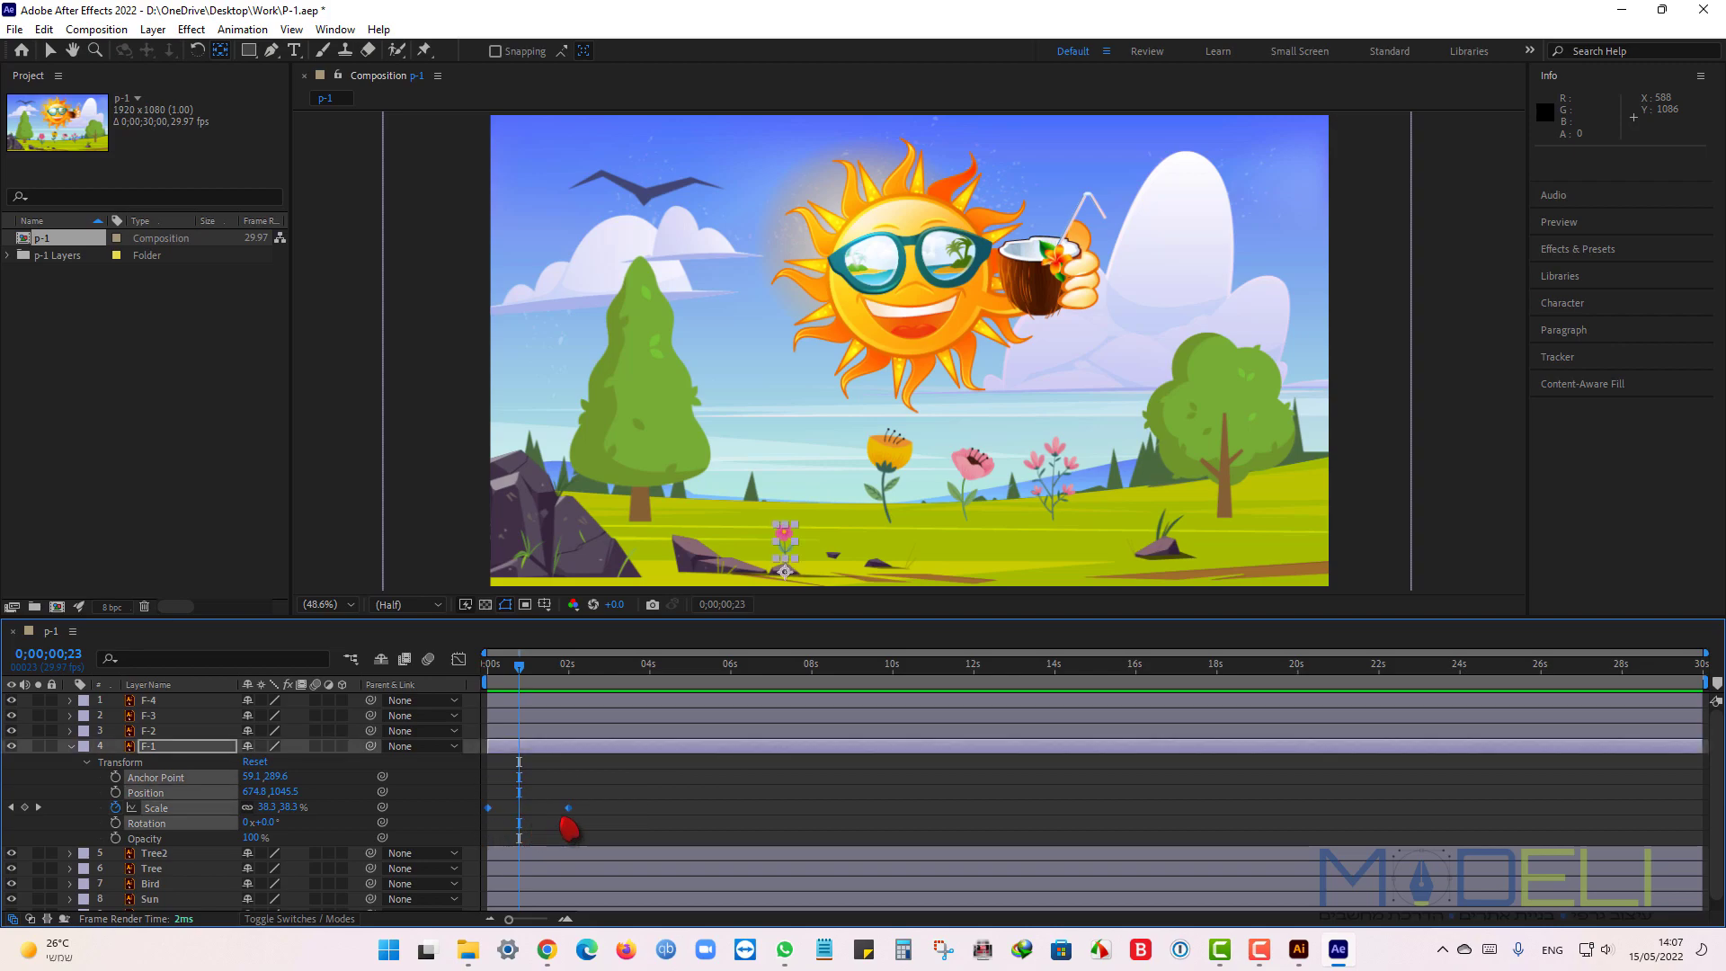
right_click(568, 810)
mouse_move(656, 800)
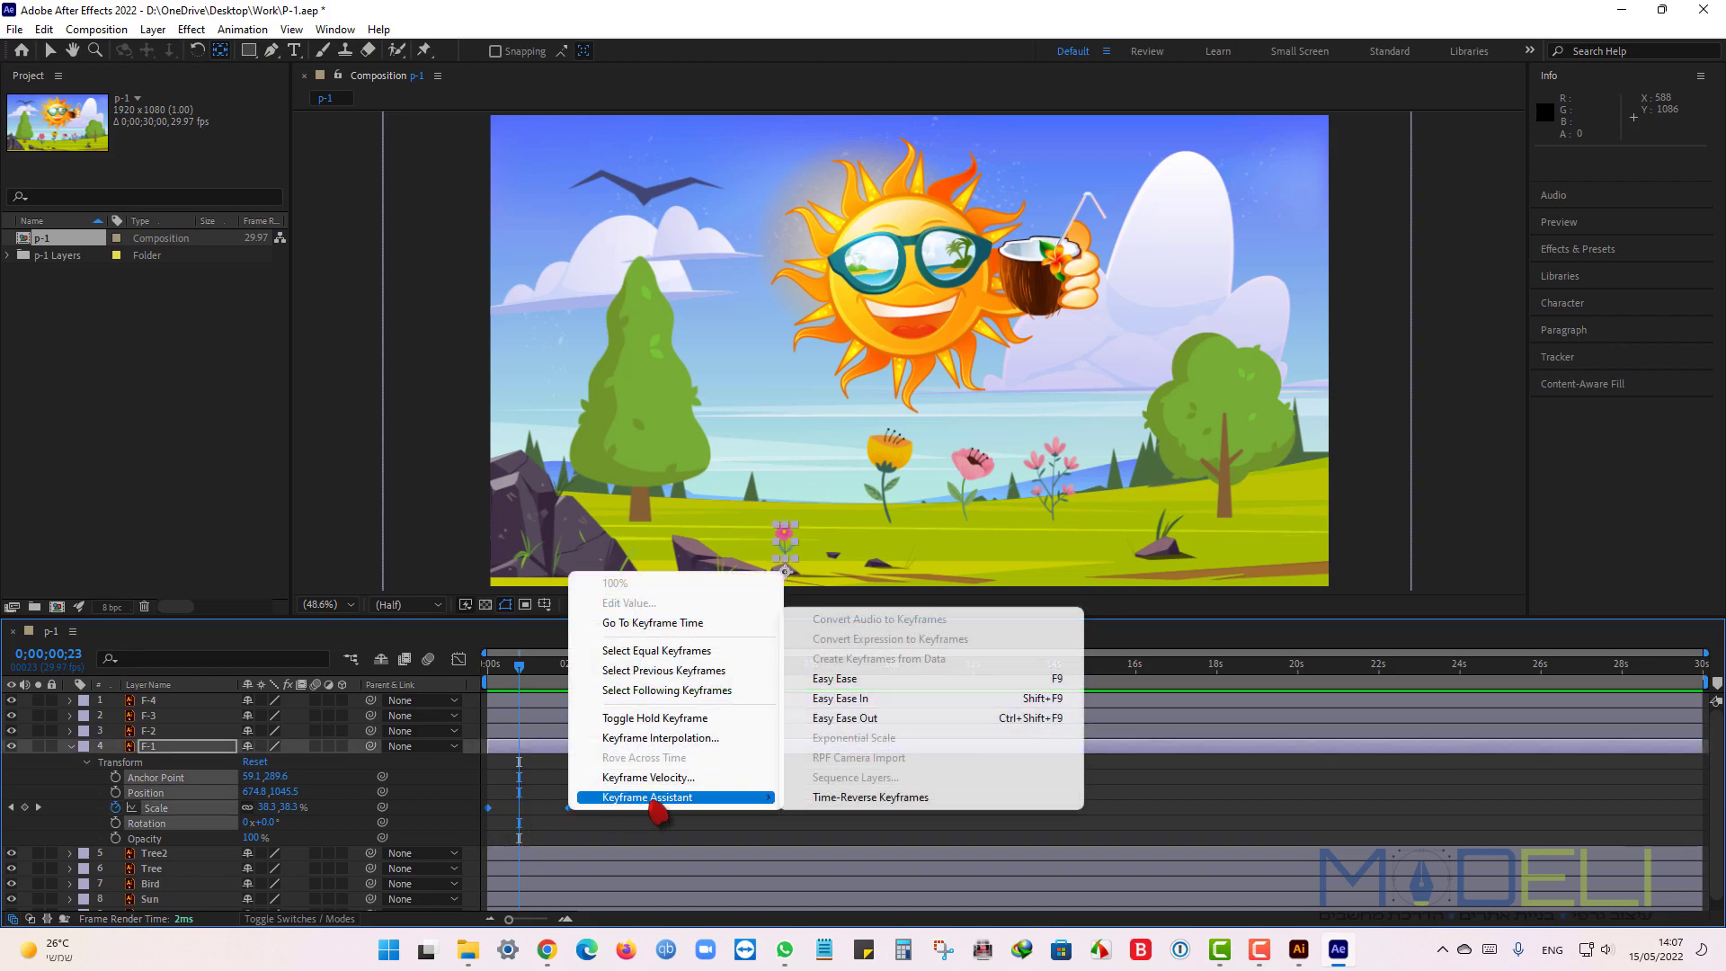
click(865, 680)
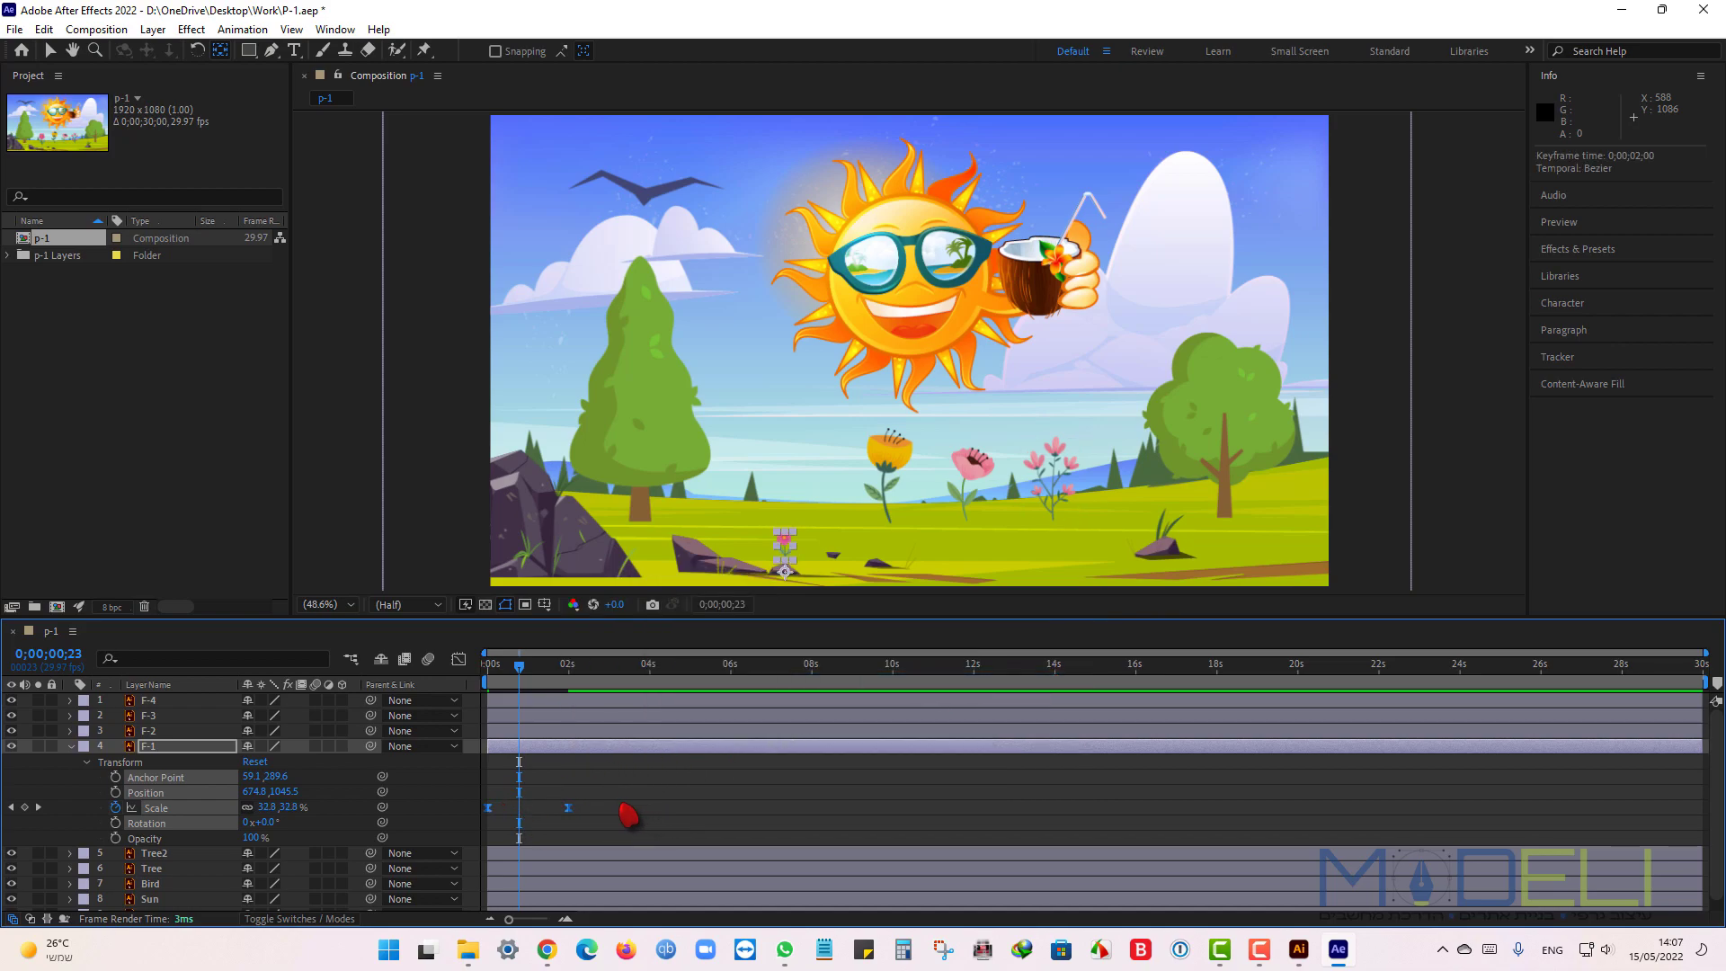
click(666, 790)
Preview the eased flower growth from the start of the composition and scrub back through it.
drag(519, 667, 443, 676)
key(space)
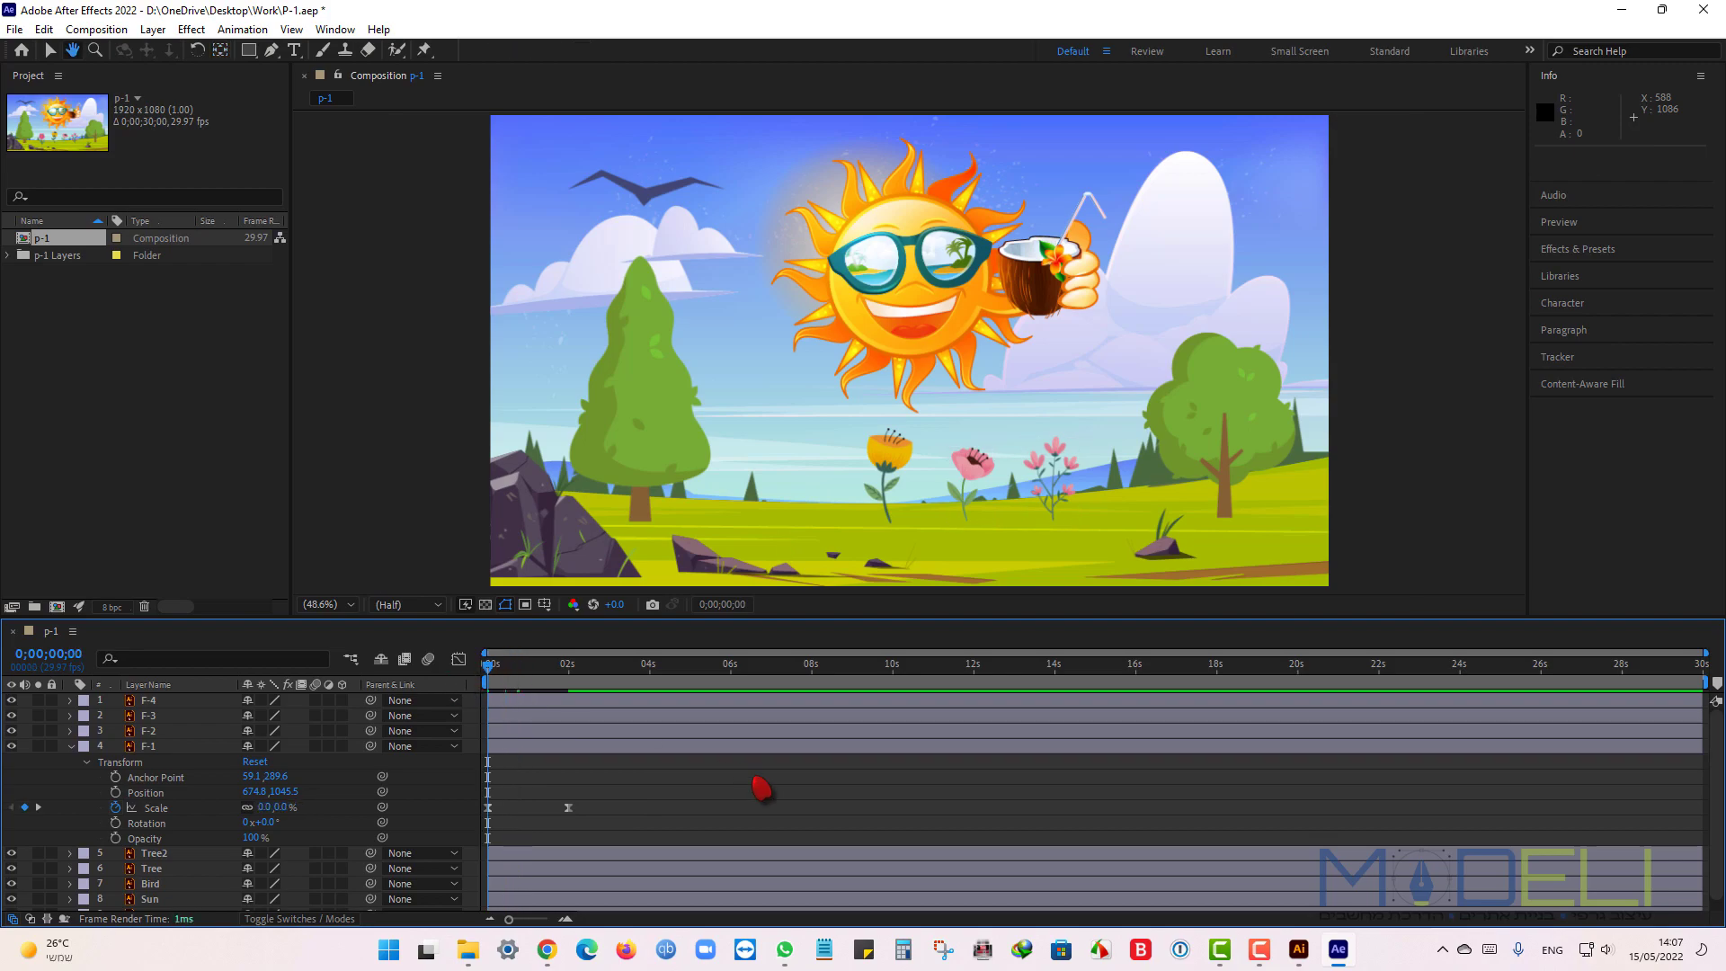
key(space)
drag(586, 678, 536, 678)
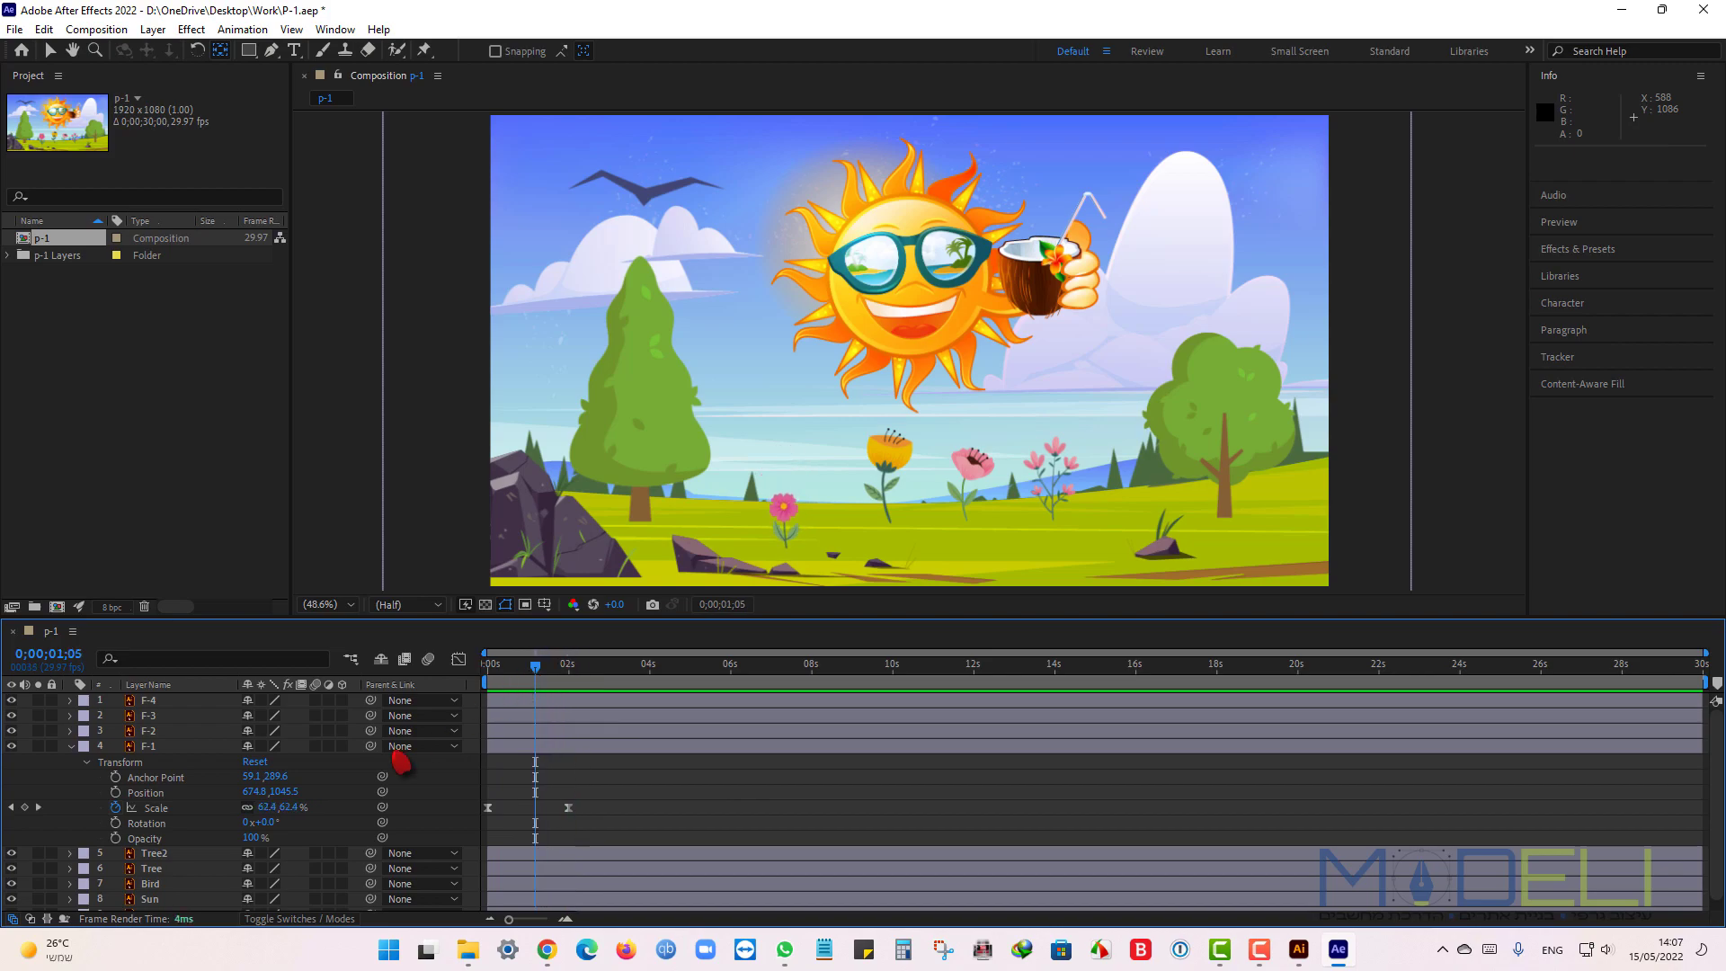
Reshape F-1's Scale curve in the Graph Editor so it overshoots 100% before the 2-second keyframe, and preview the animation.
click(156, 807)
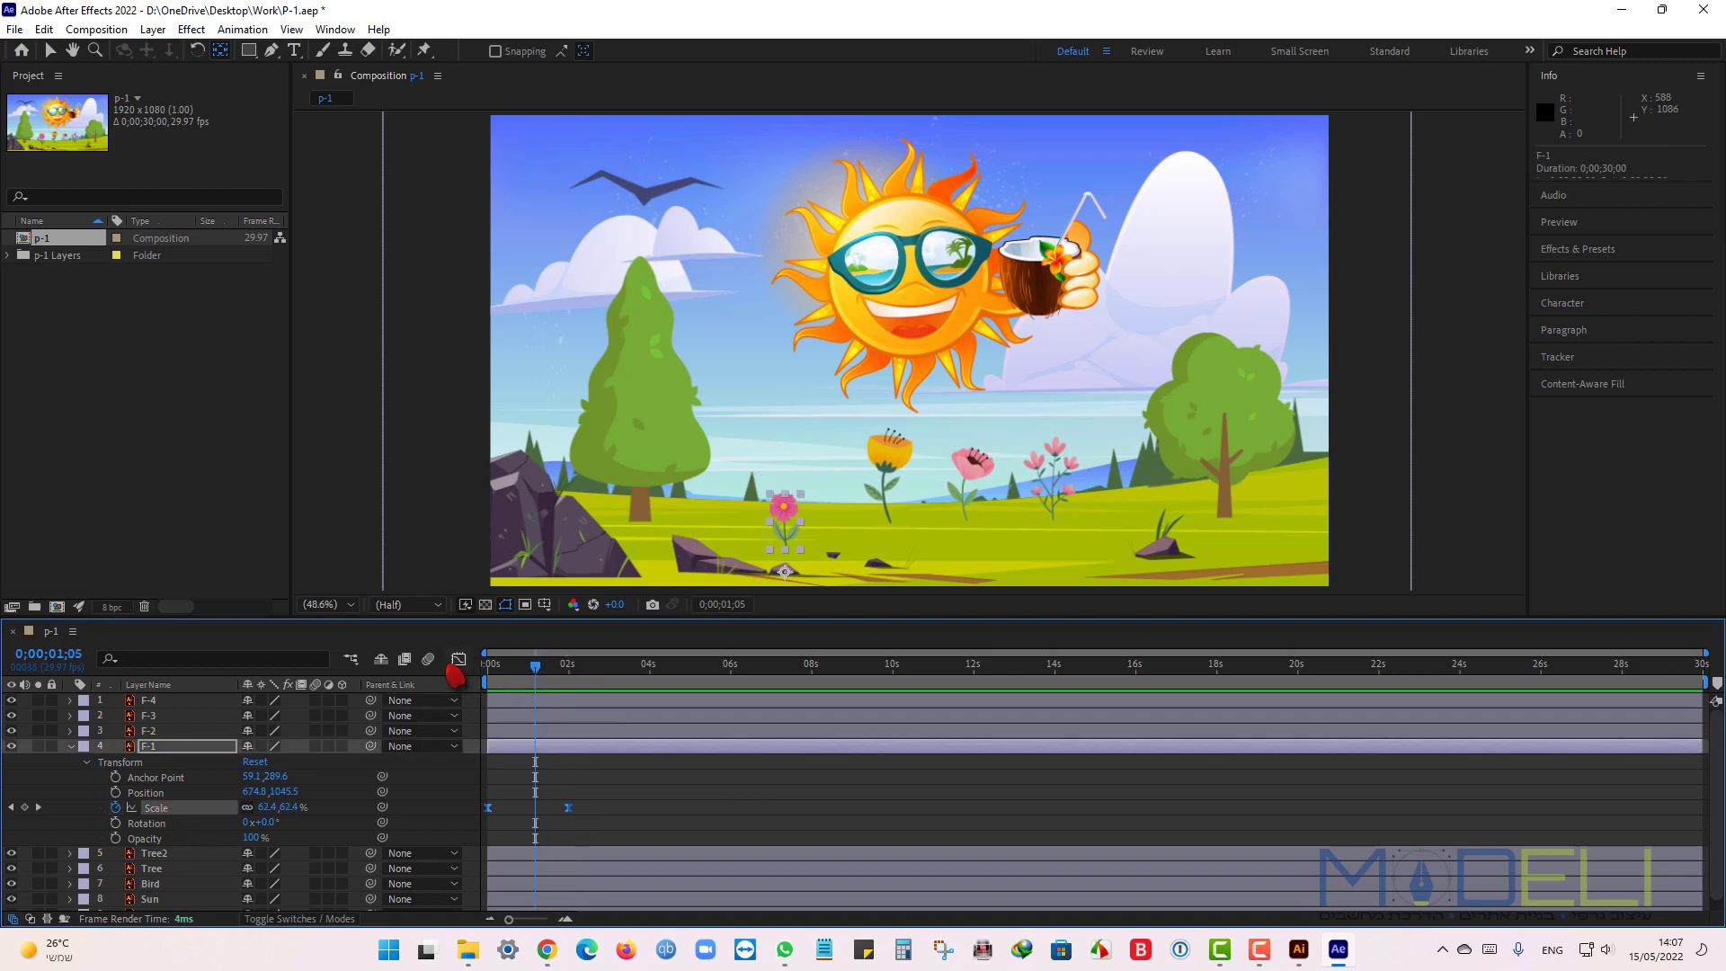
click(458, 662)
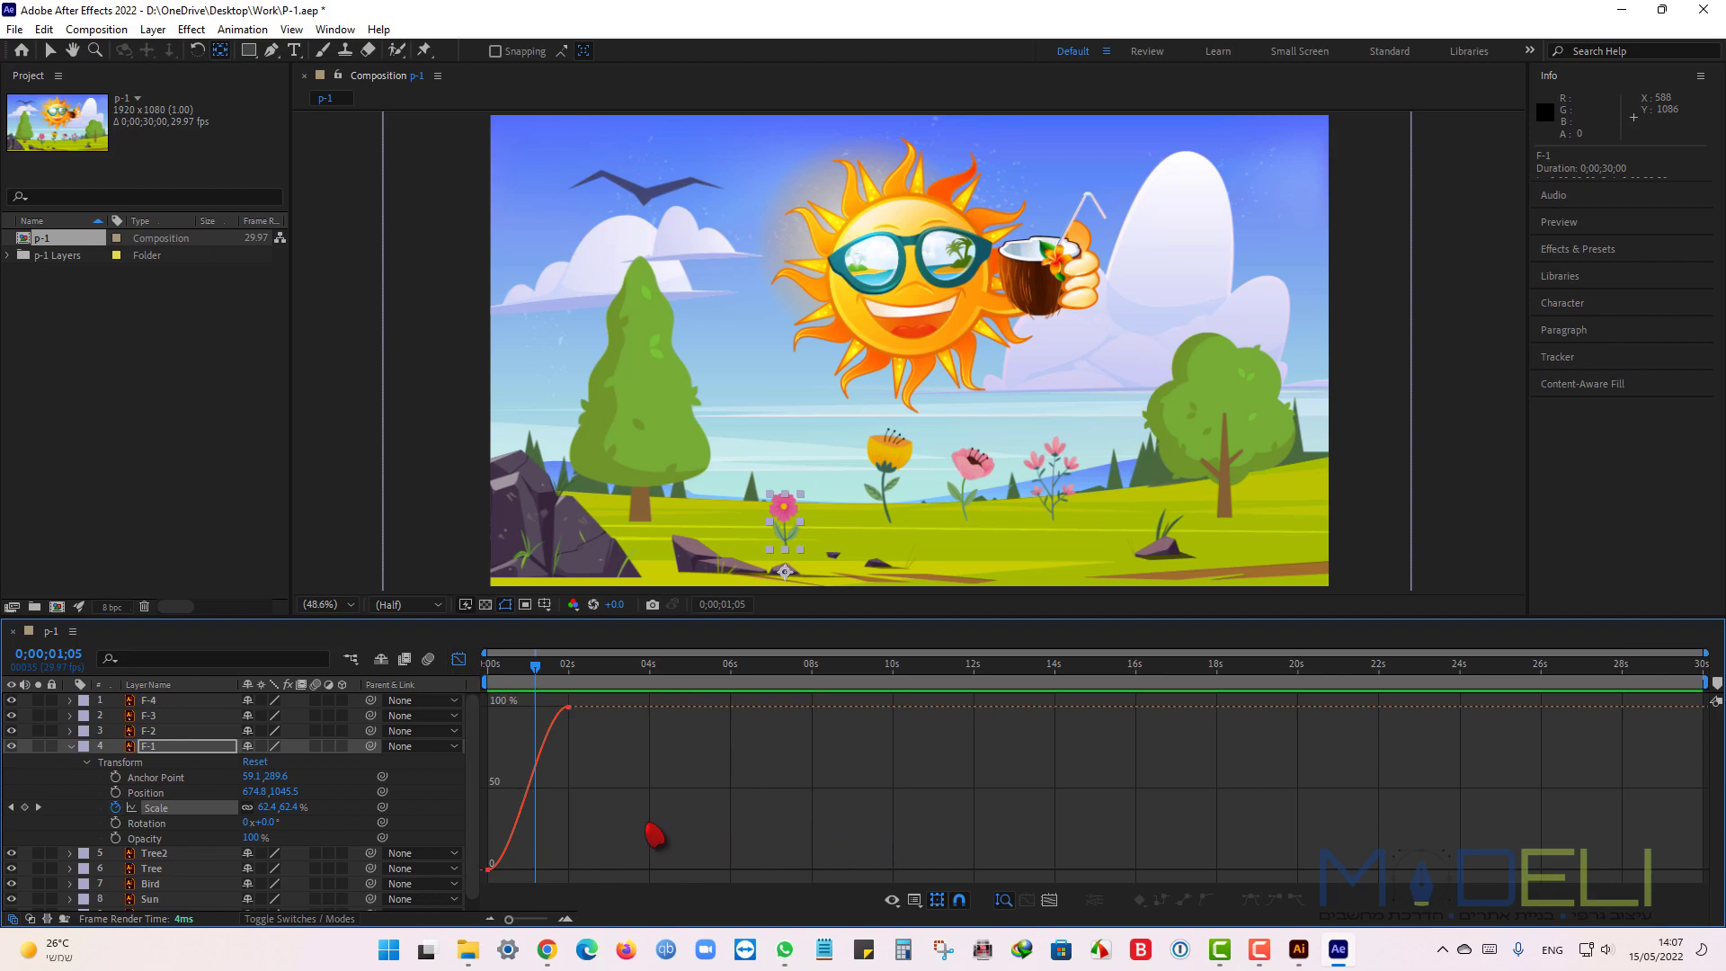
click(569, 712)
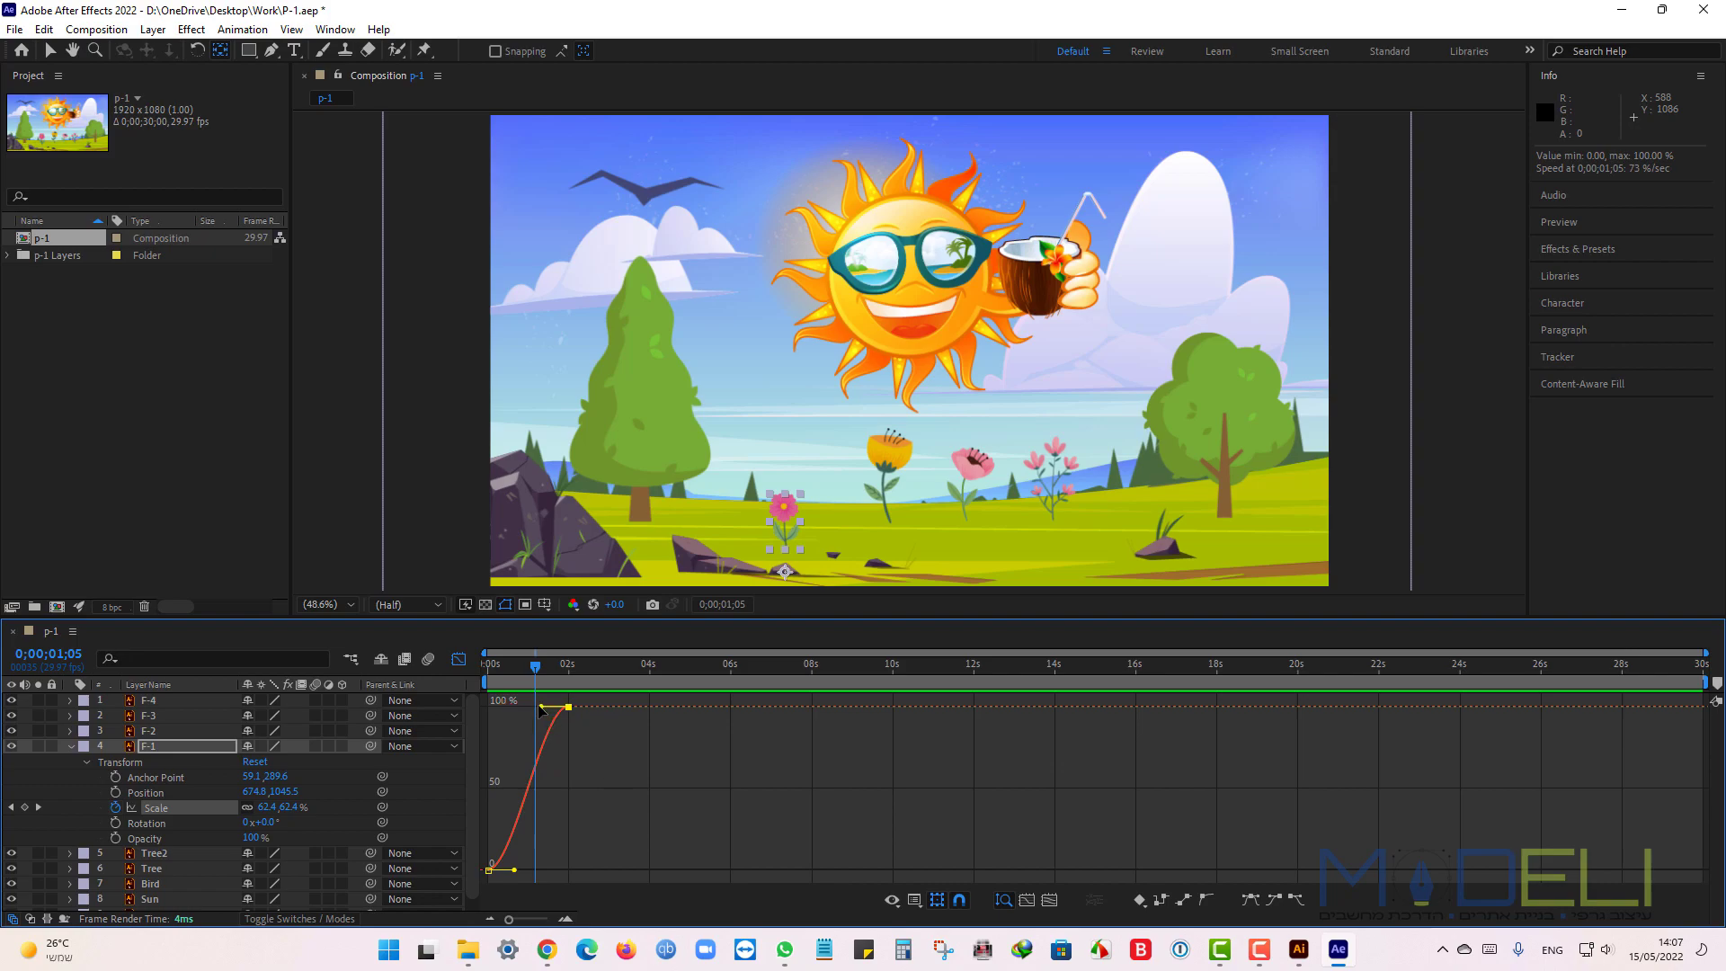
drag(542, 708, 520, 737)
key(space)
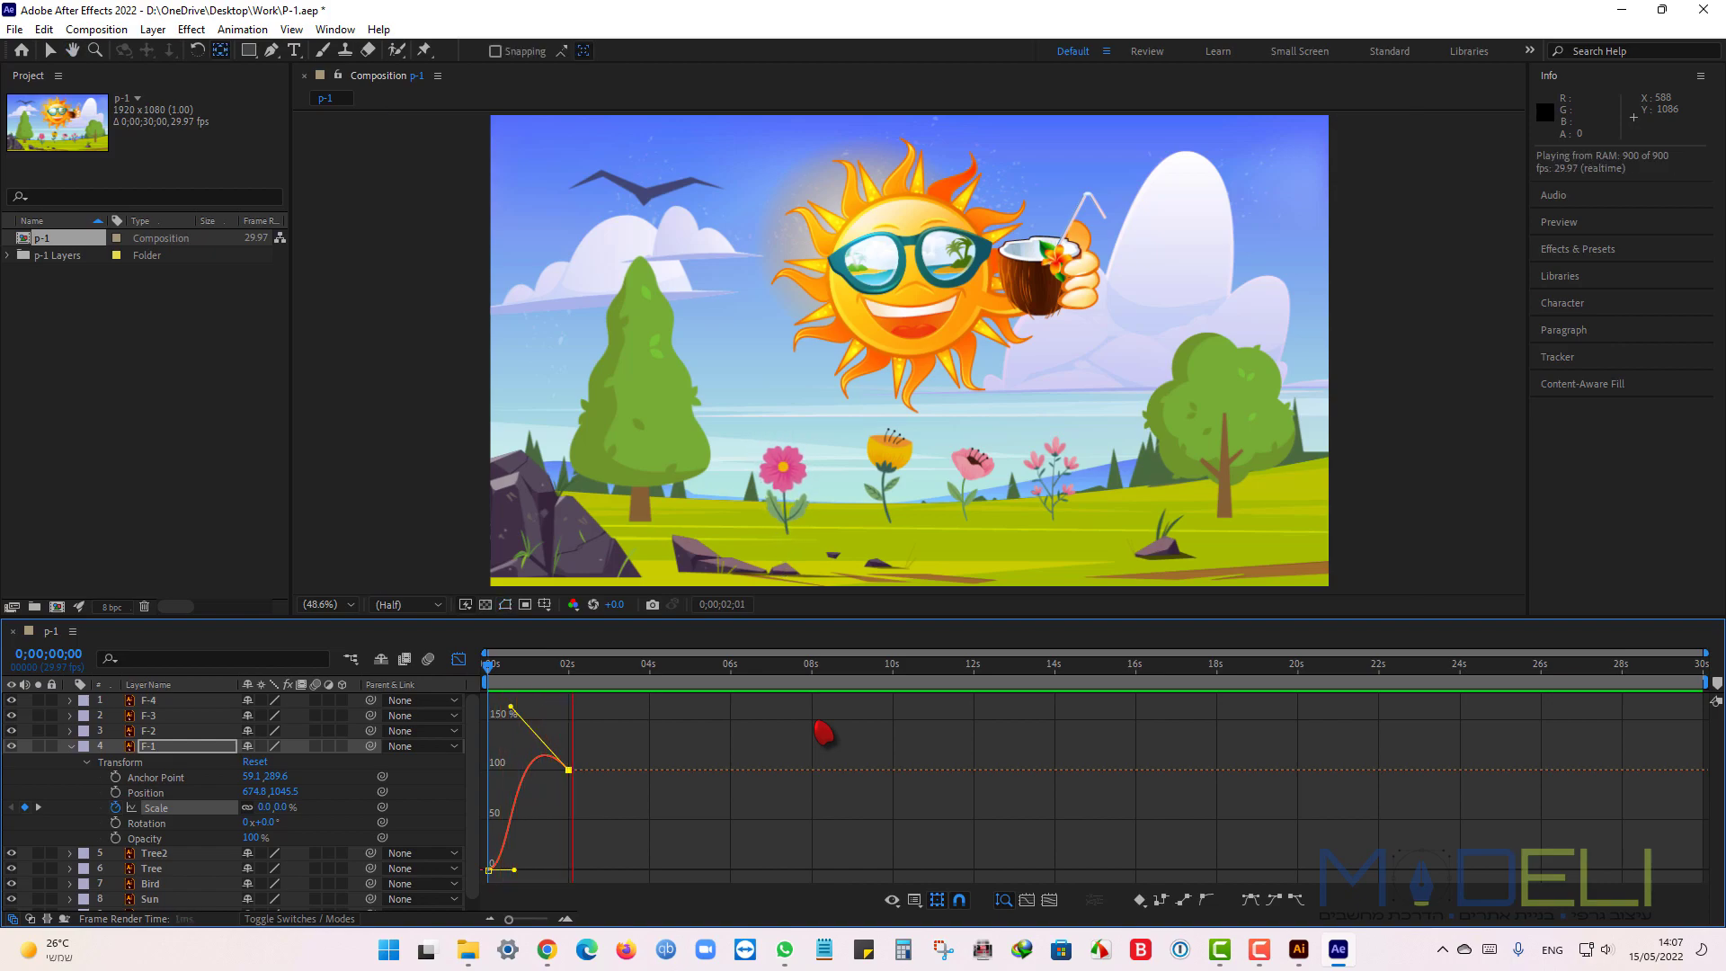
Replay F-1's growth and lengthen the outgoing handle of its first Scale keyframe horizontally for a gentler start to the curve.
click(608, 685)
key(space)
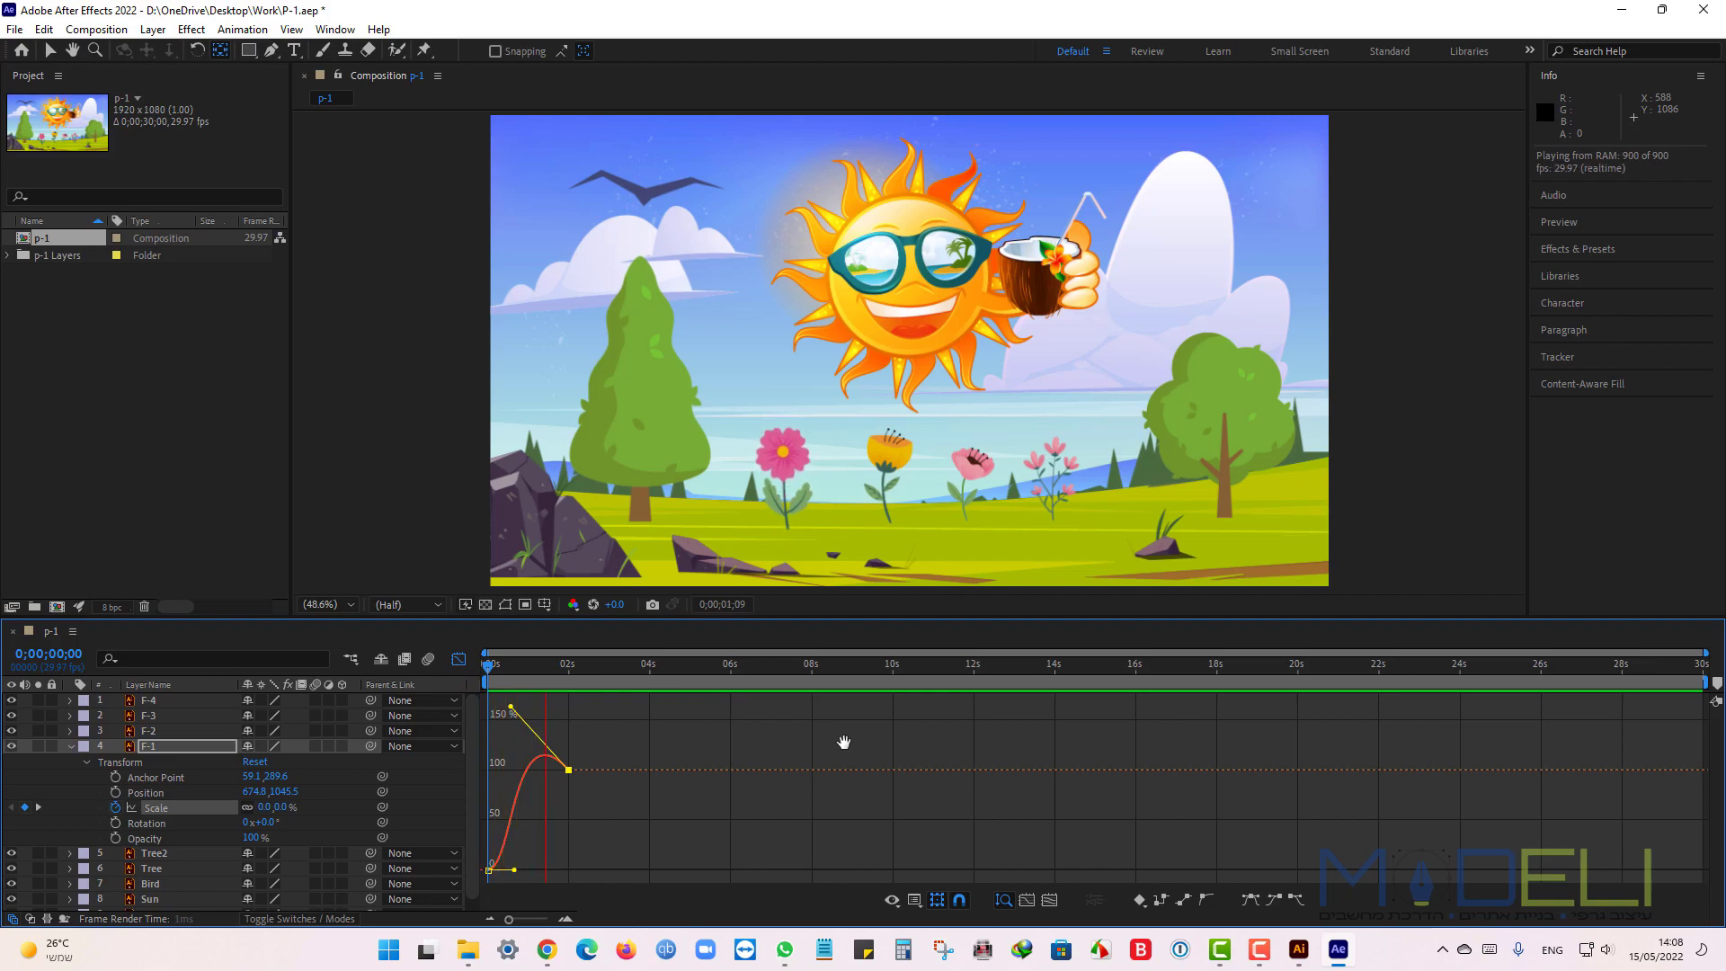
click(604, 703)
drag(597, 673, 523, 670)
drag(515, 870, 534, 869)
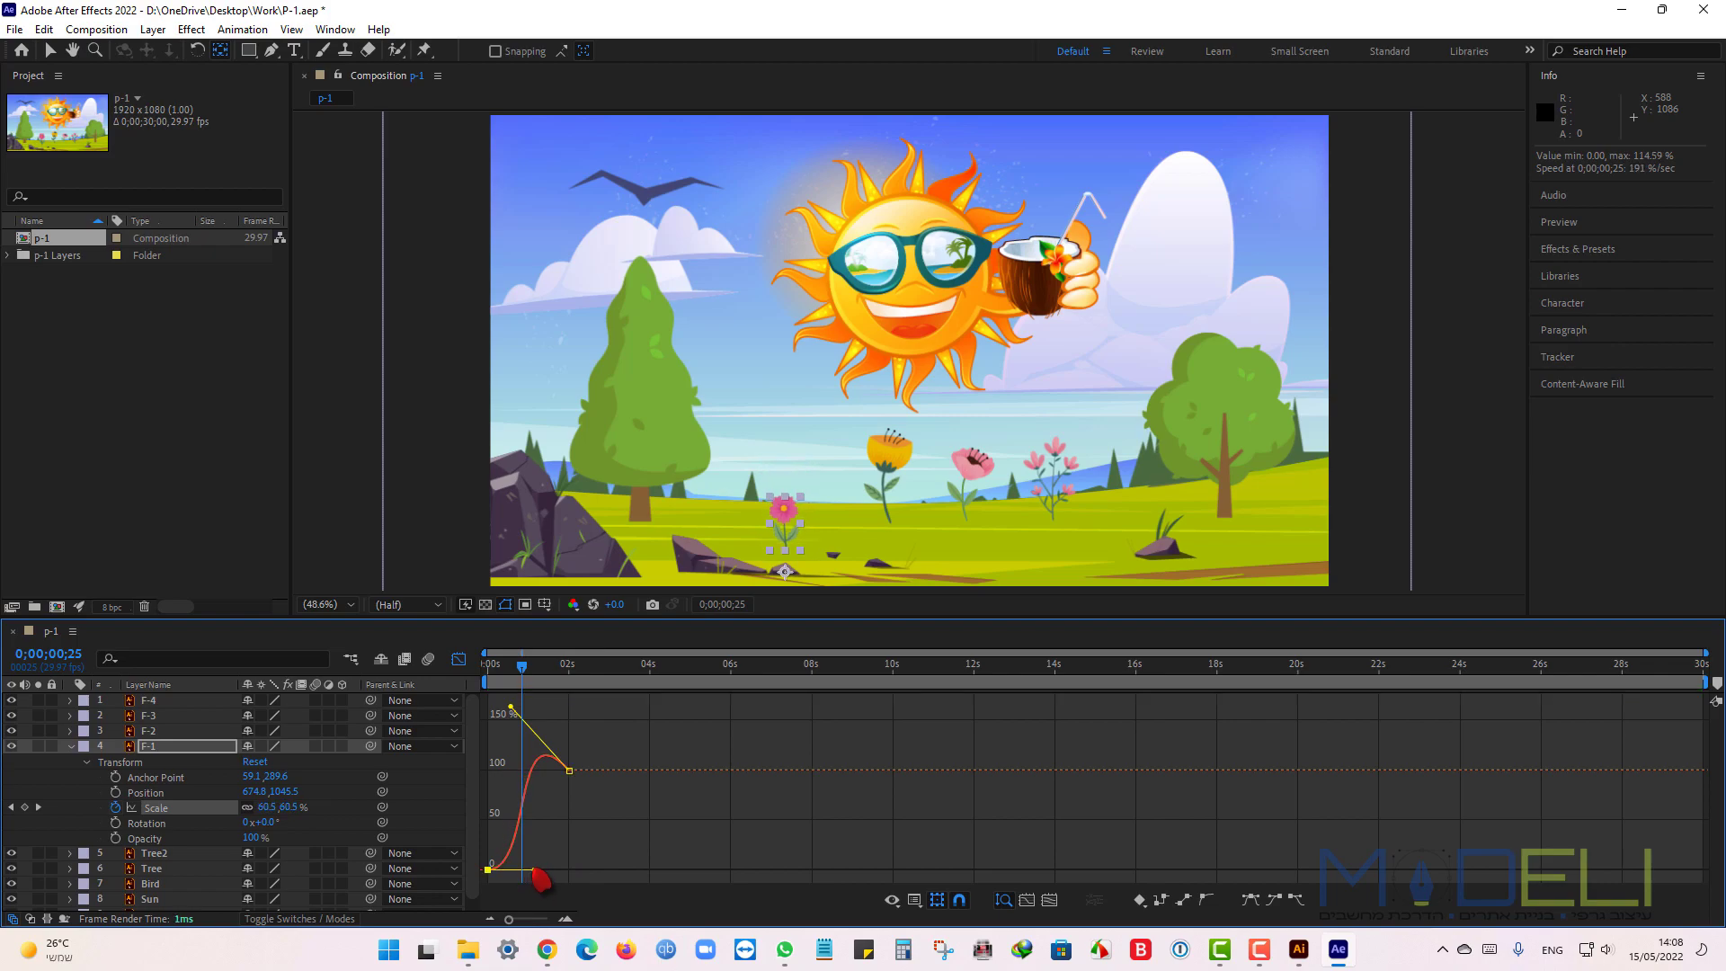
Preview the reshaped F-1 growth twice from the start of the composition.
drag(523, 666, 399, 669)
key(space)
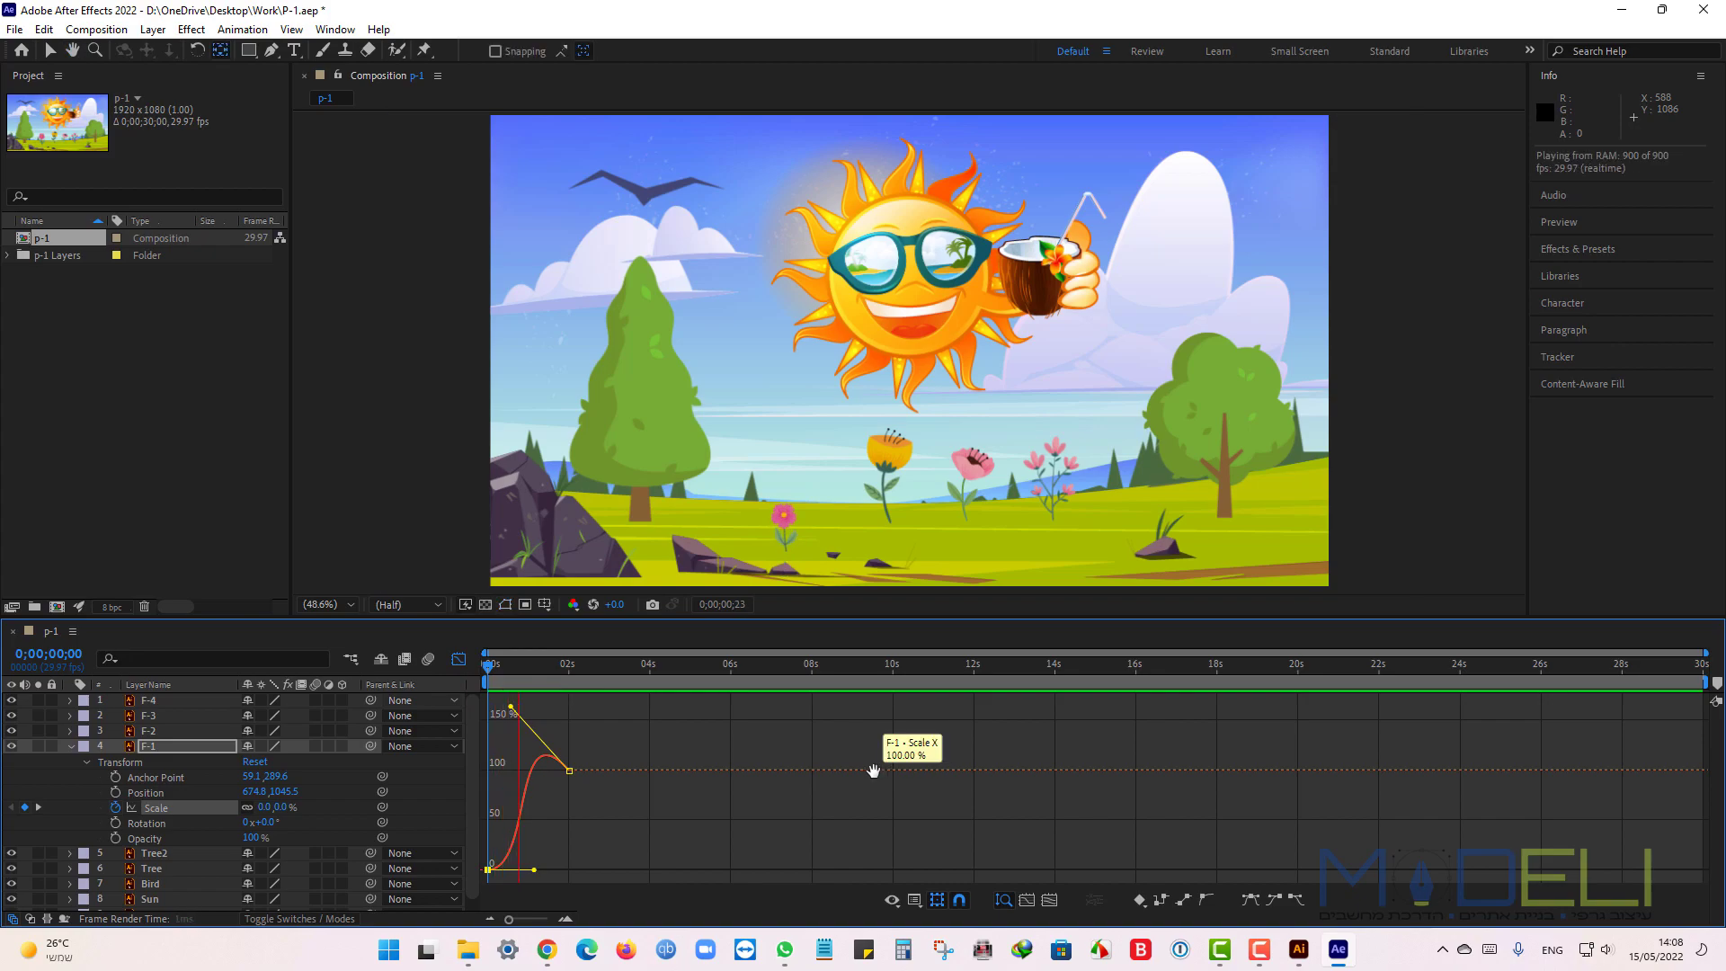
click(597, 670)
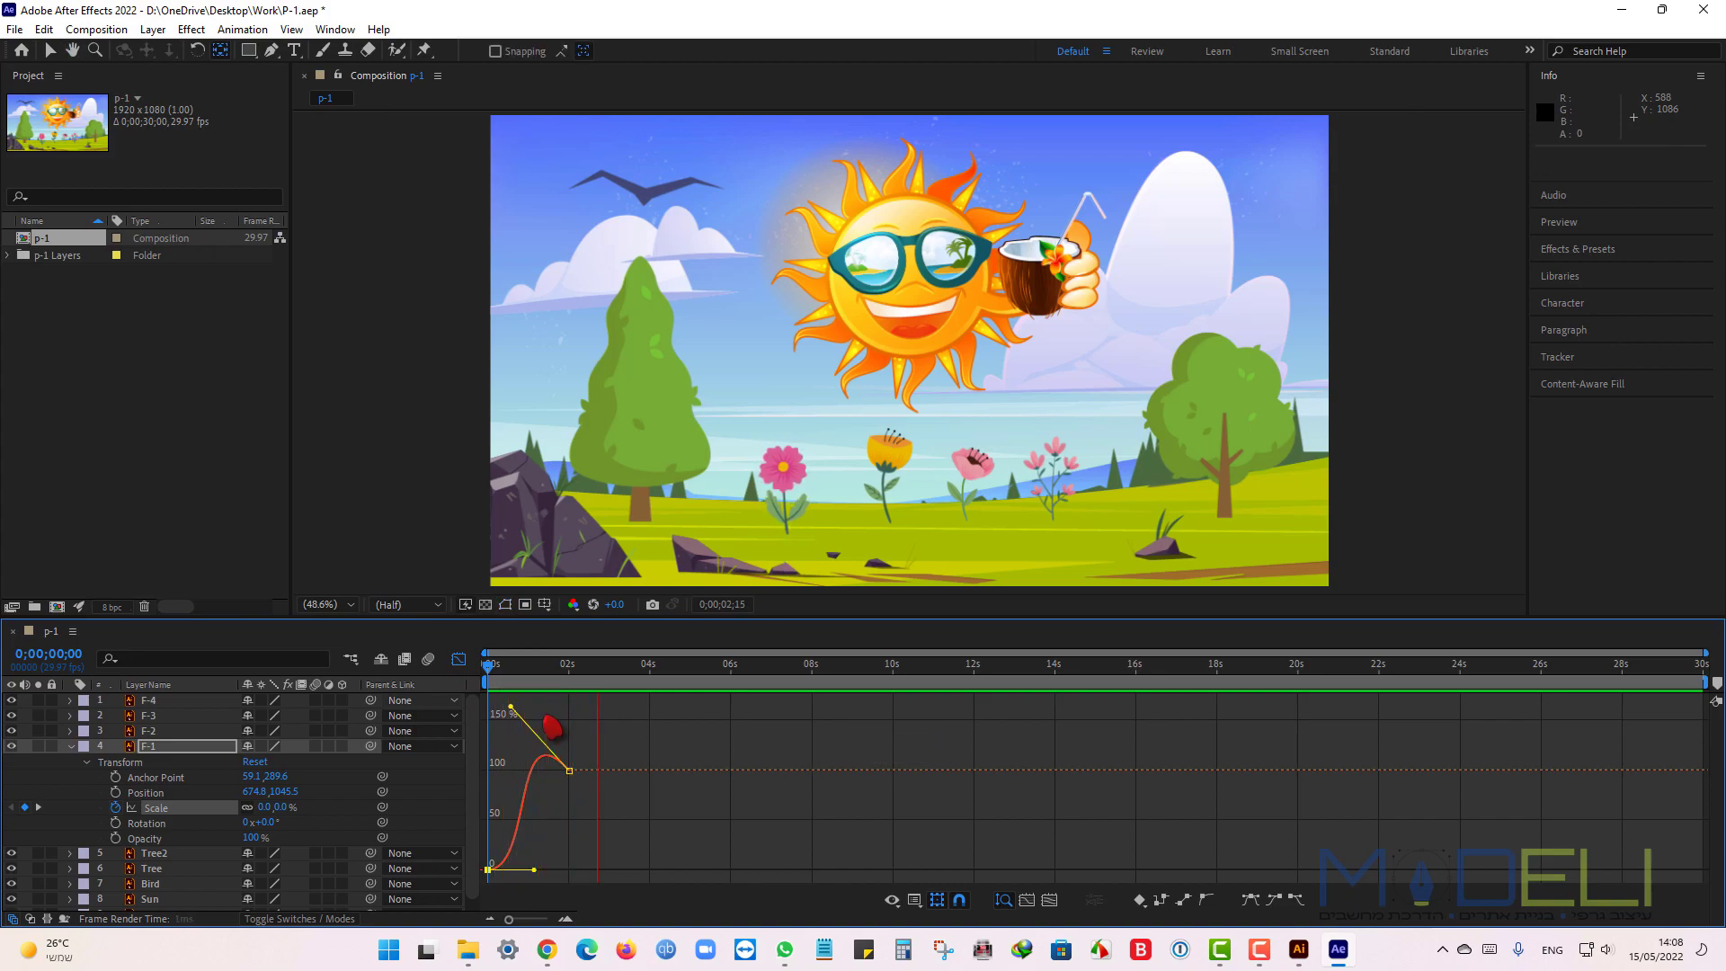
key(space)
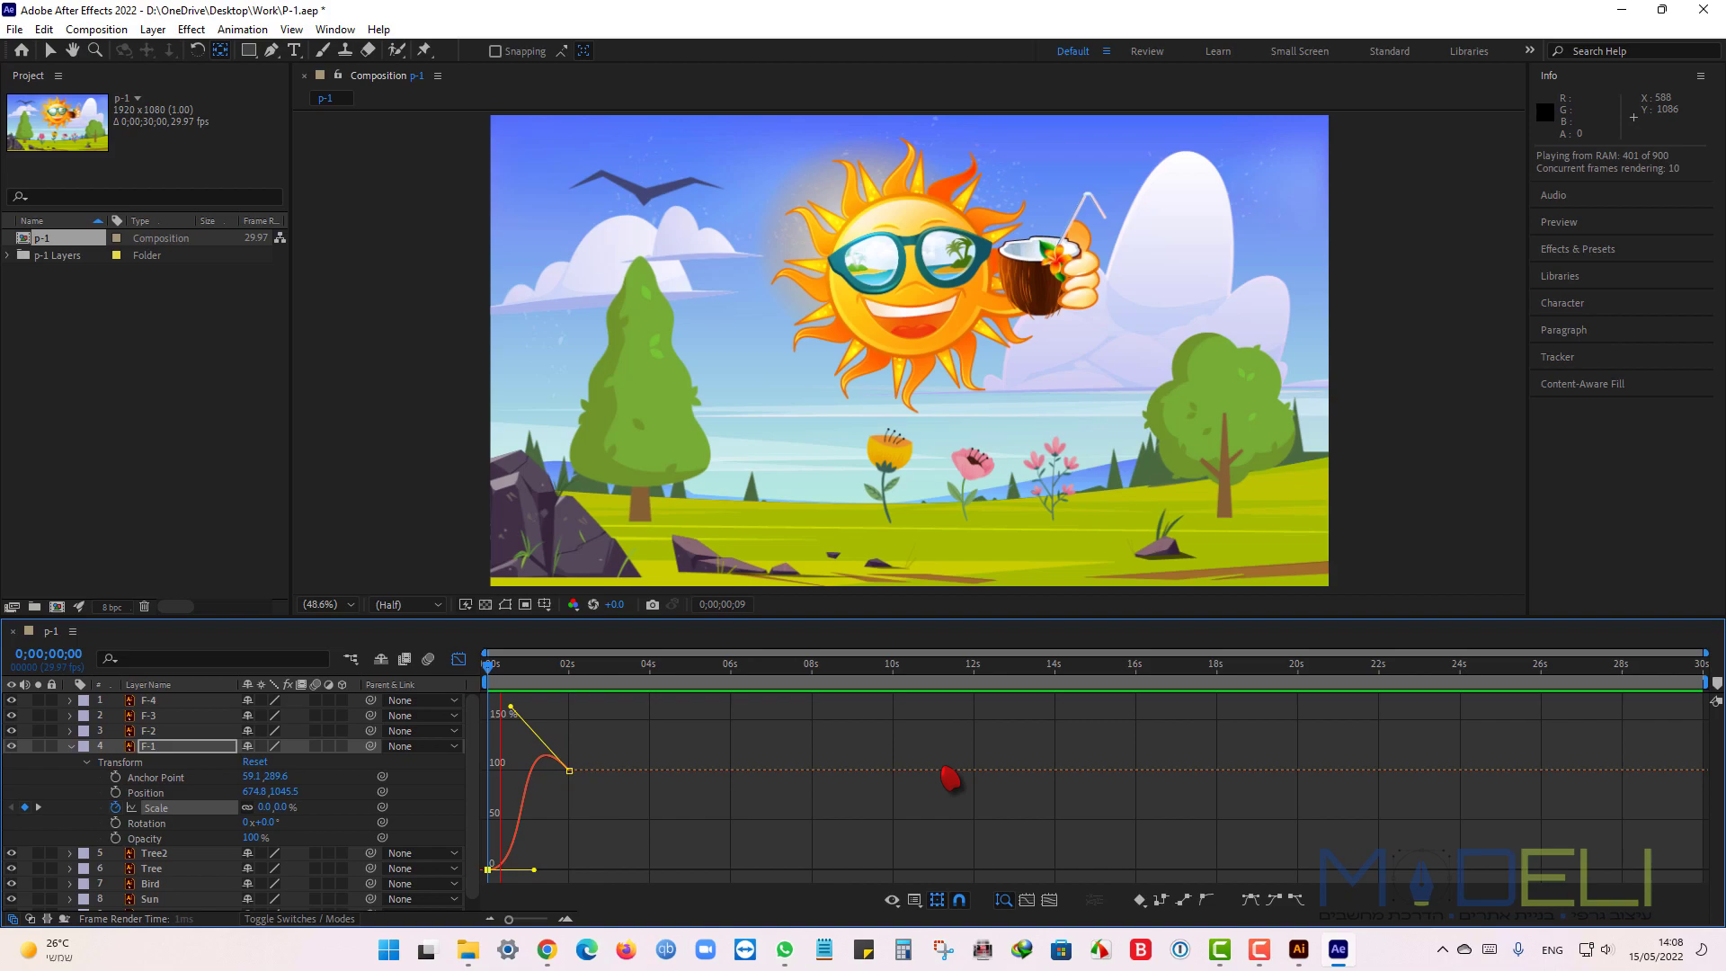
key(space)
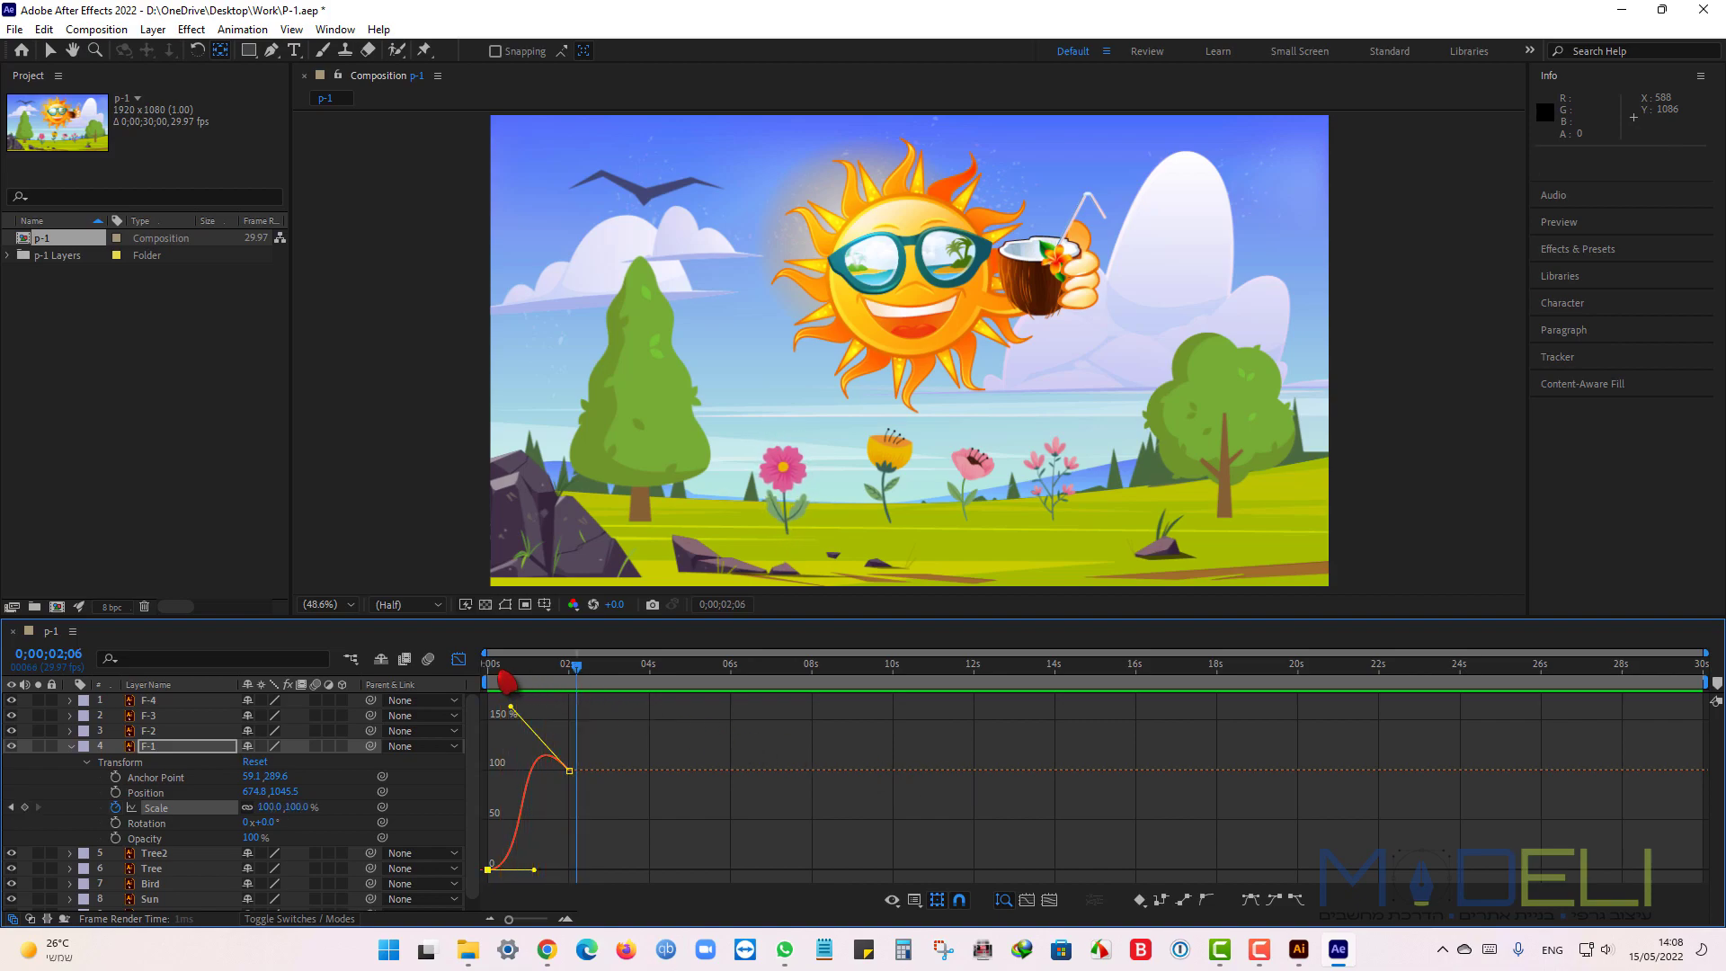
Leave the Graph Editor and shift F-1's second Scale keyframe earlier to 0;00;01;02, then scrub back through the faster growth.
click(459, 661)
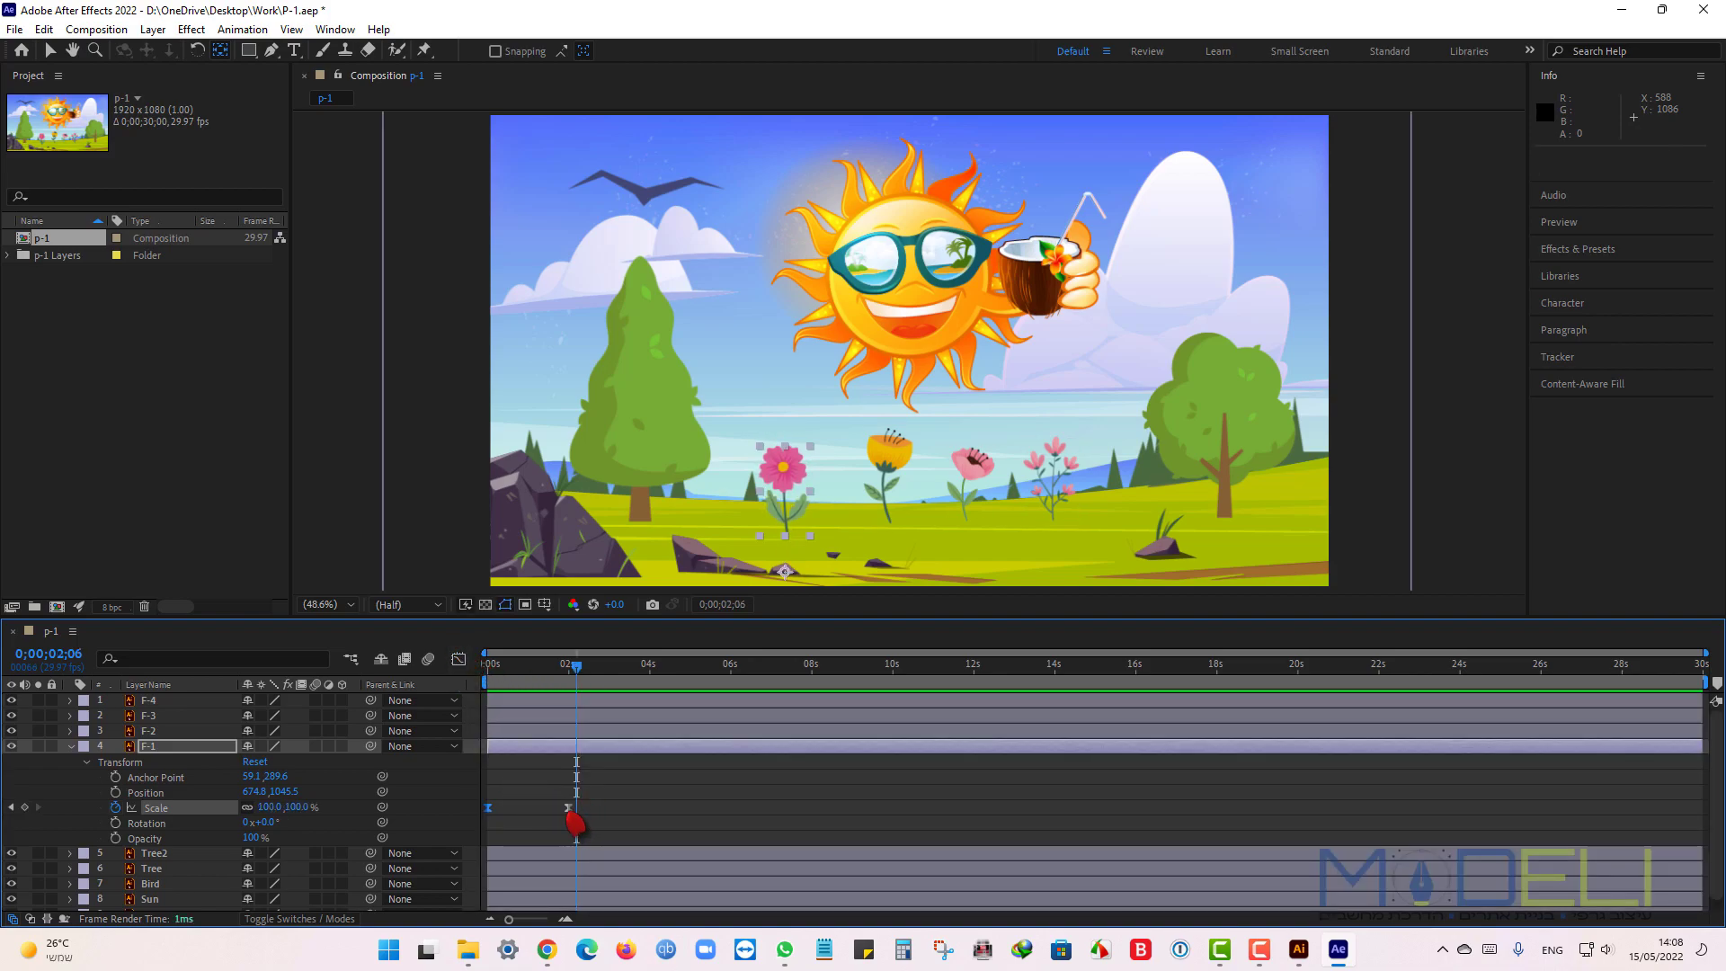
drag(569, 809, 537, 820)
drag(577, 676, 485, 700)
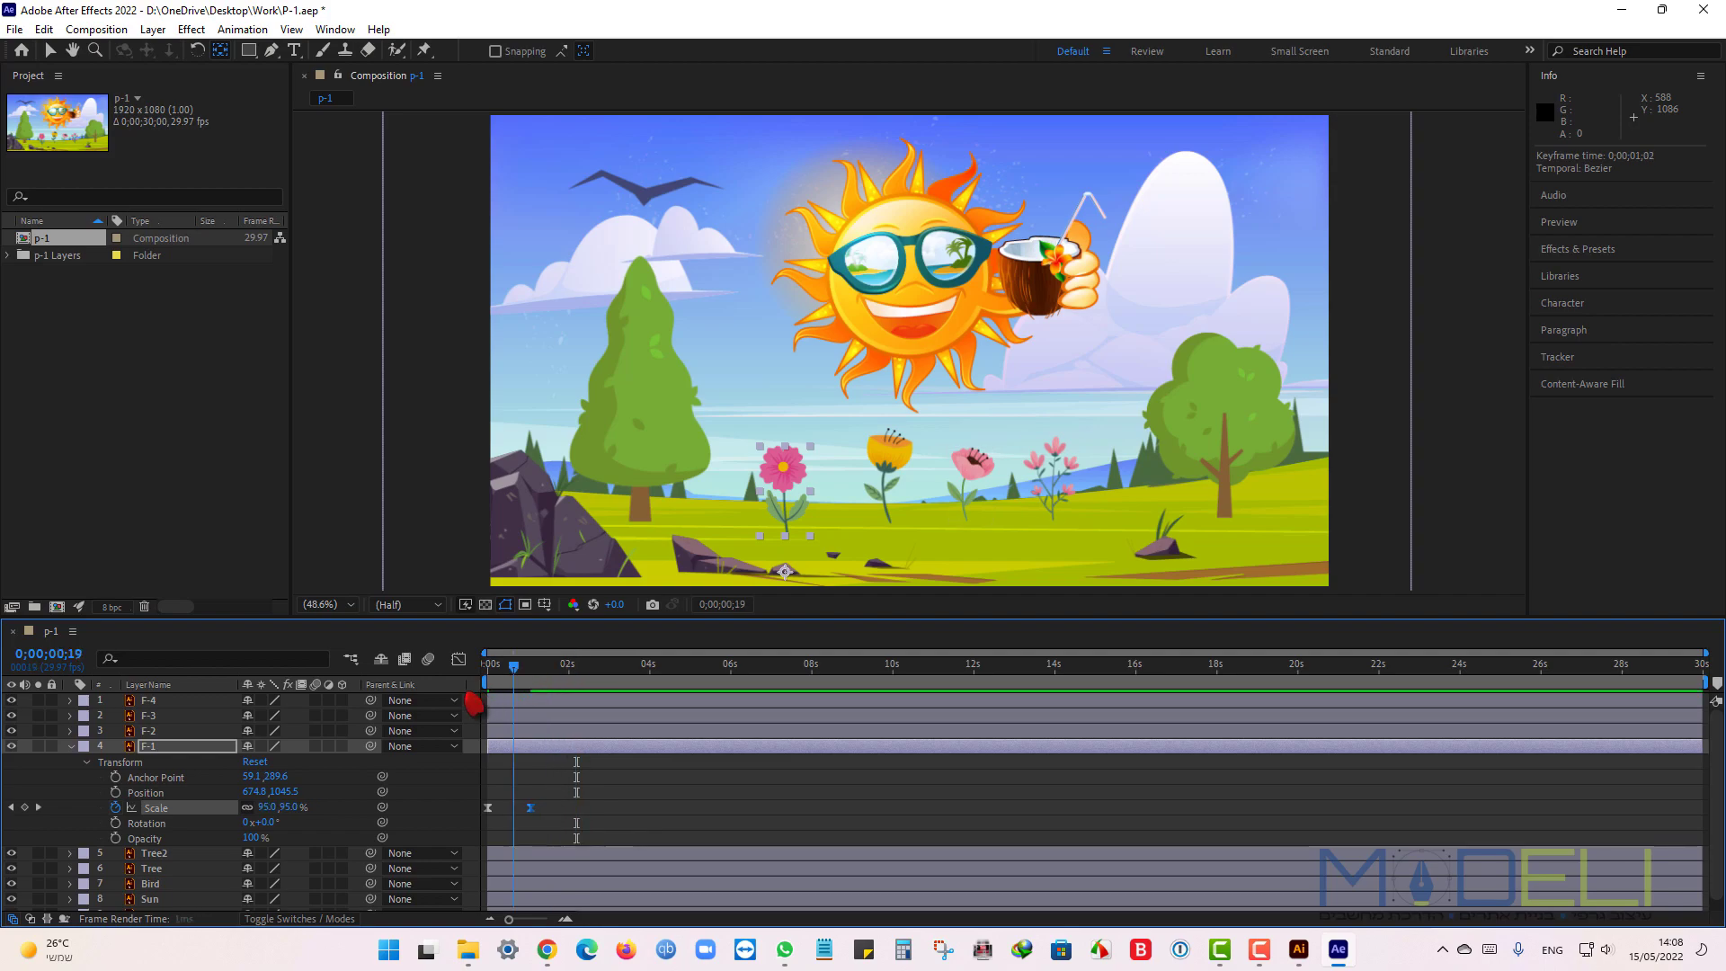
Preview F-1's shortened growth animation and scrub back to 0;00;00;21.
click(670, 796)
key(space)
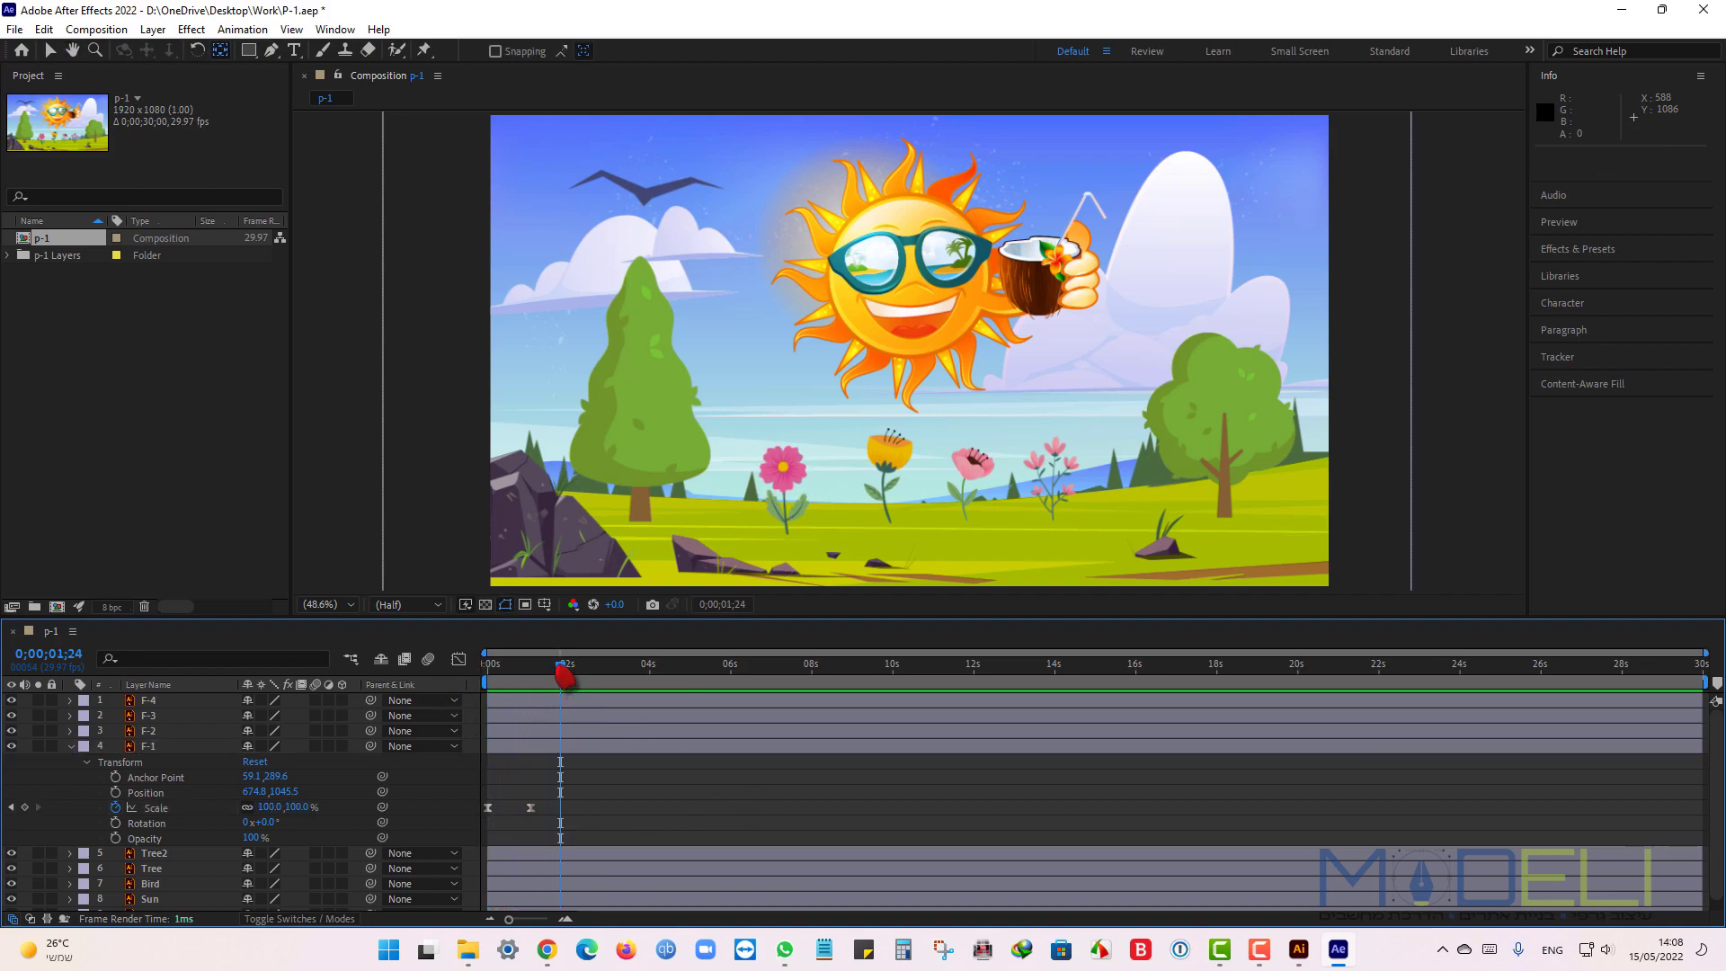
click(696, 775)
drag(562, 680, 517, 681)
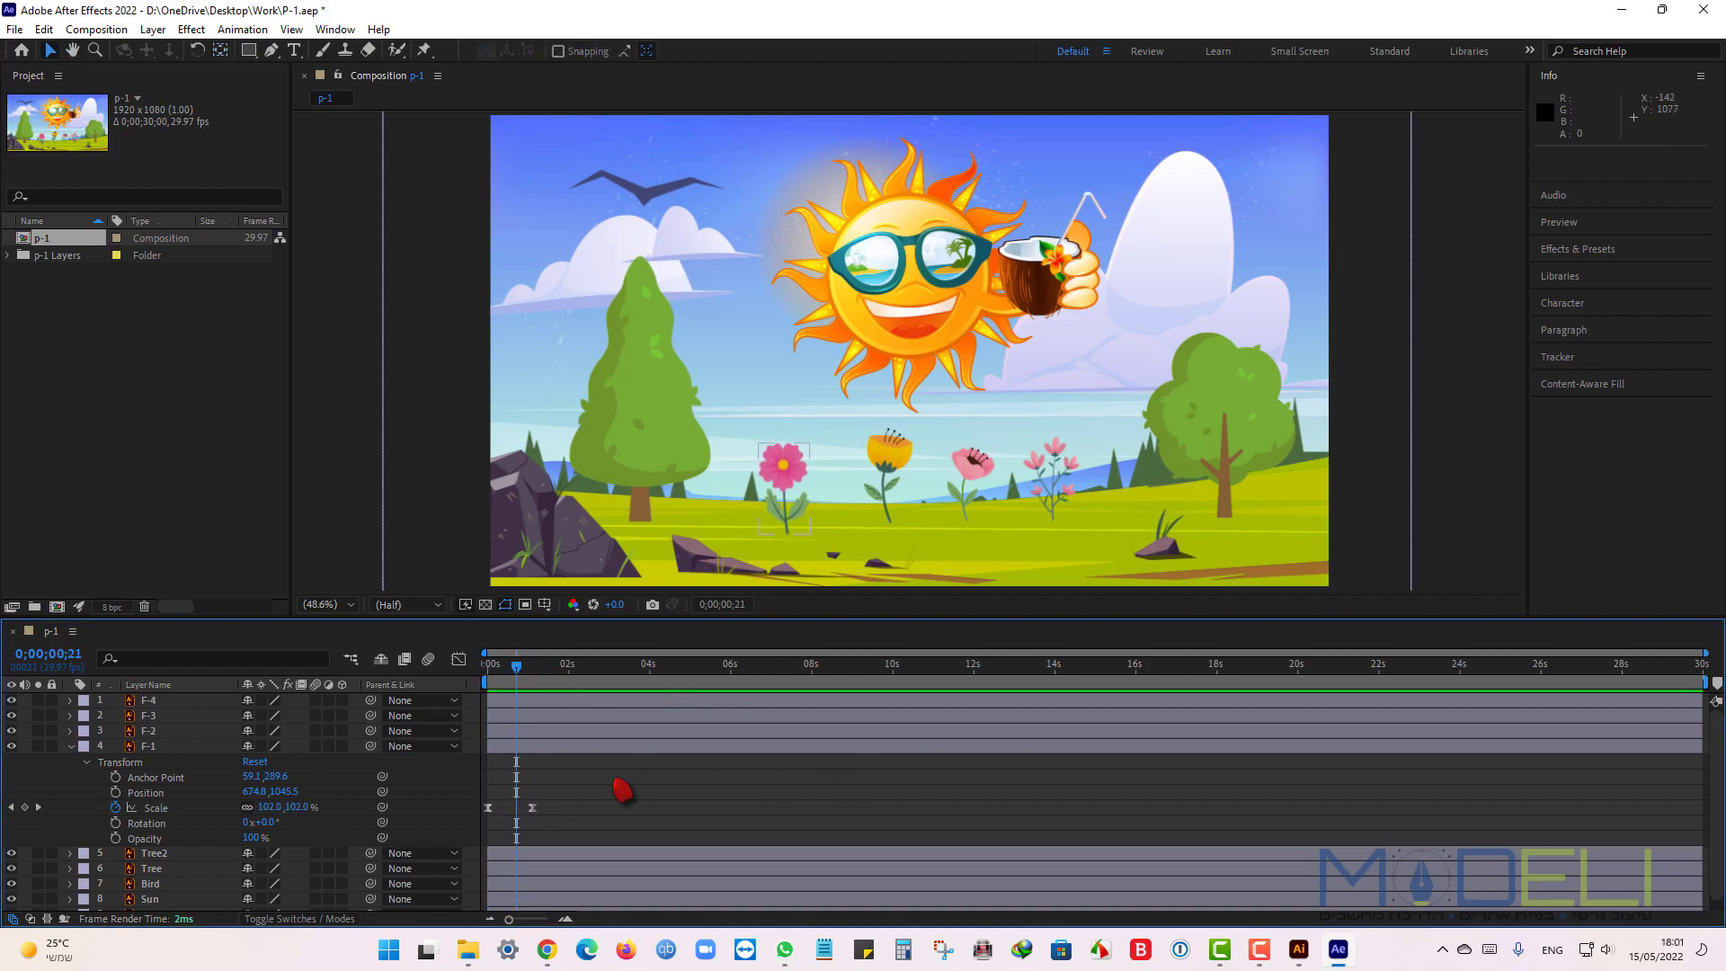
Copy both Scale keyframes of the F-1 flower layer.
click(780, 493)
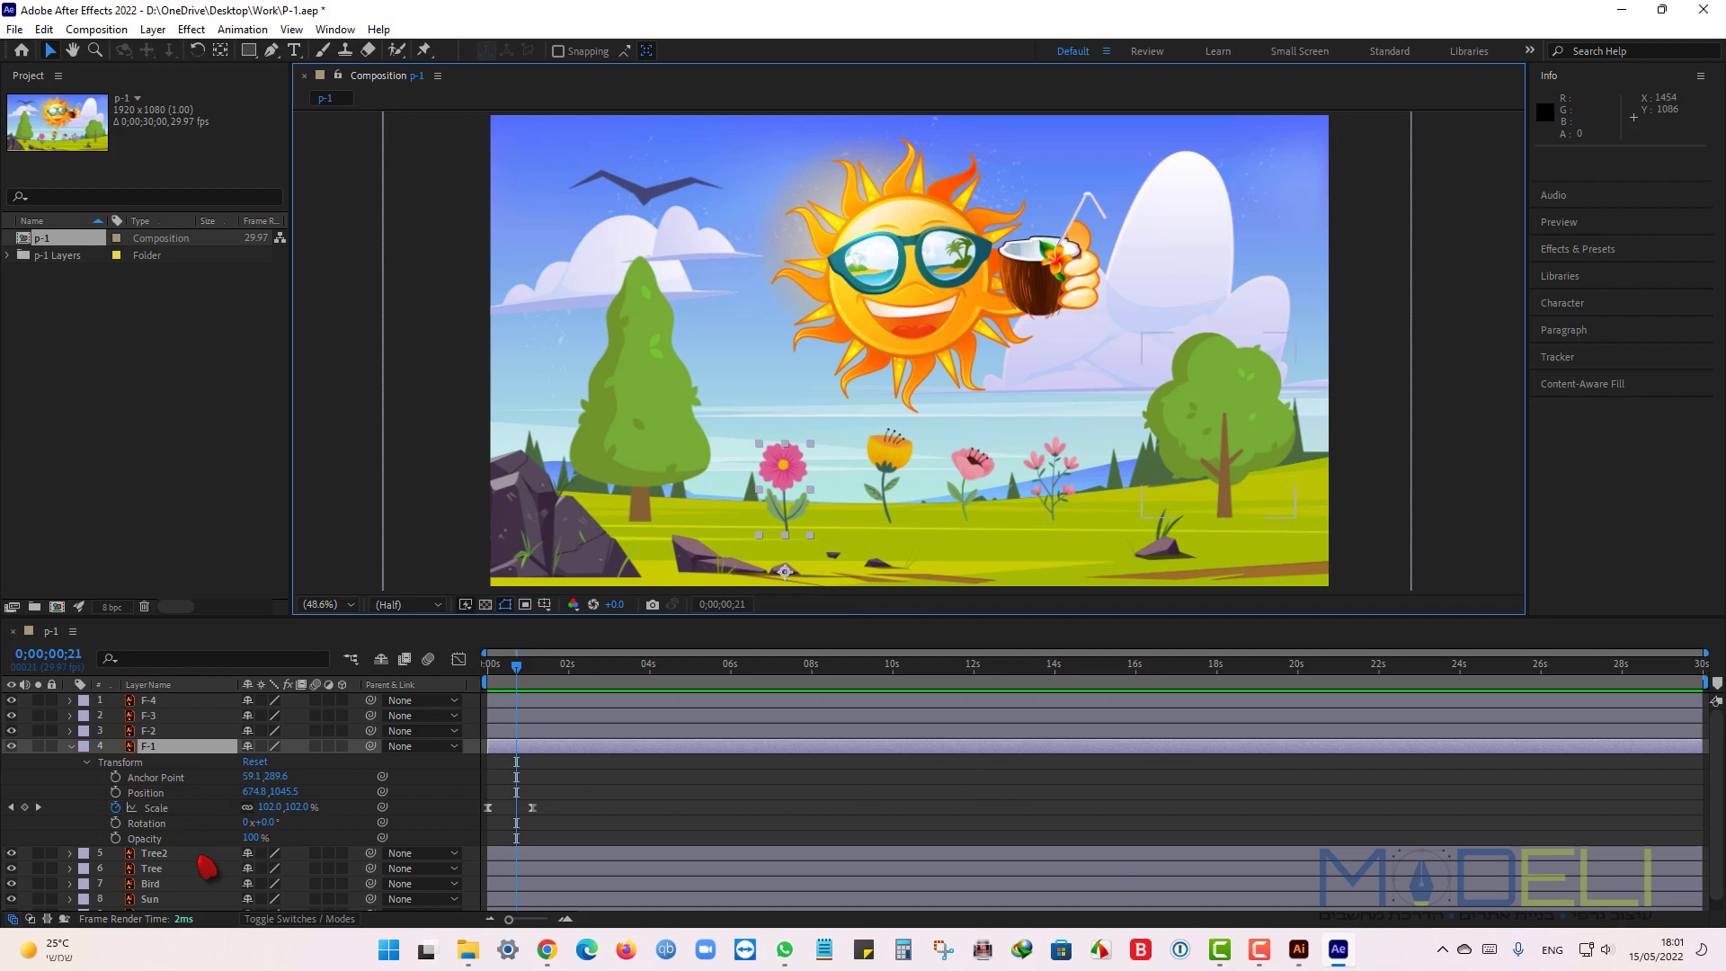
click(160, 808)
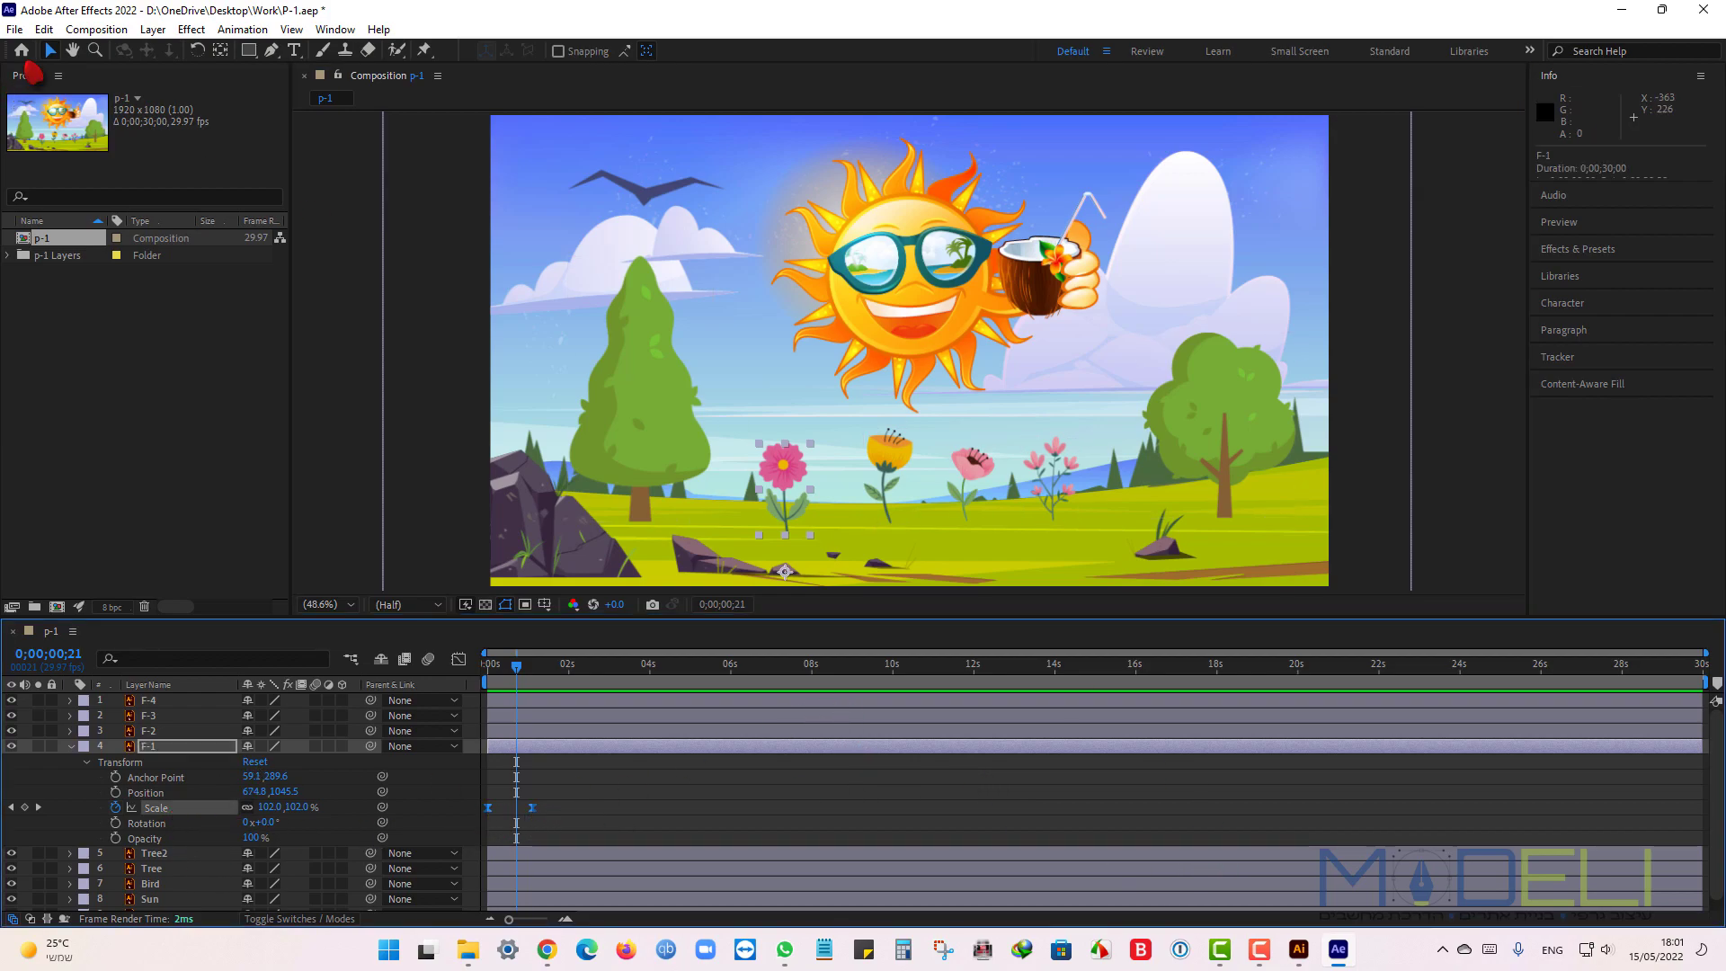
click(43, 29)
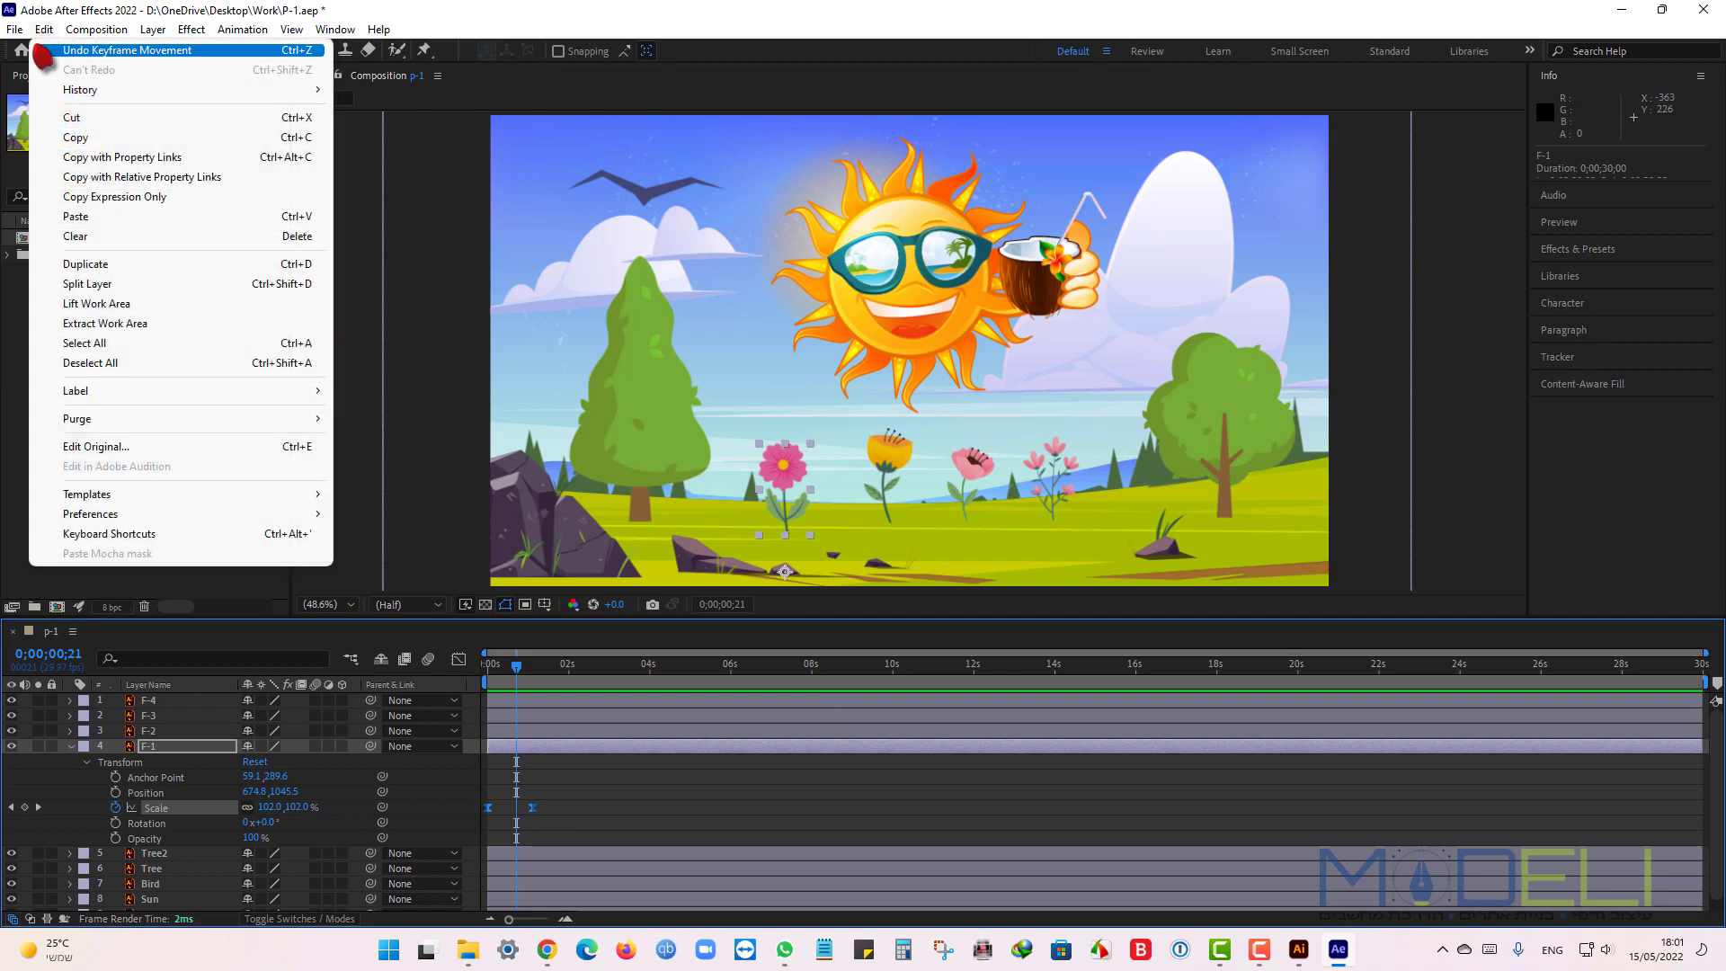
click(76, 139)
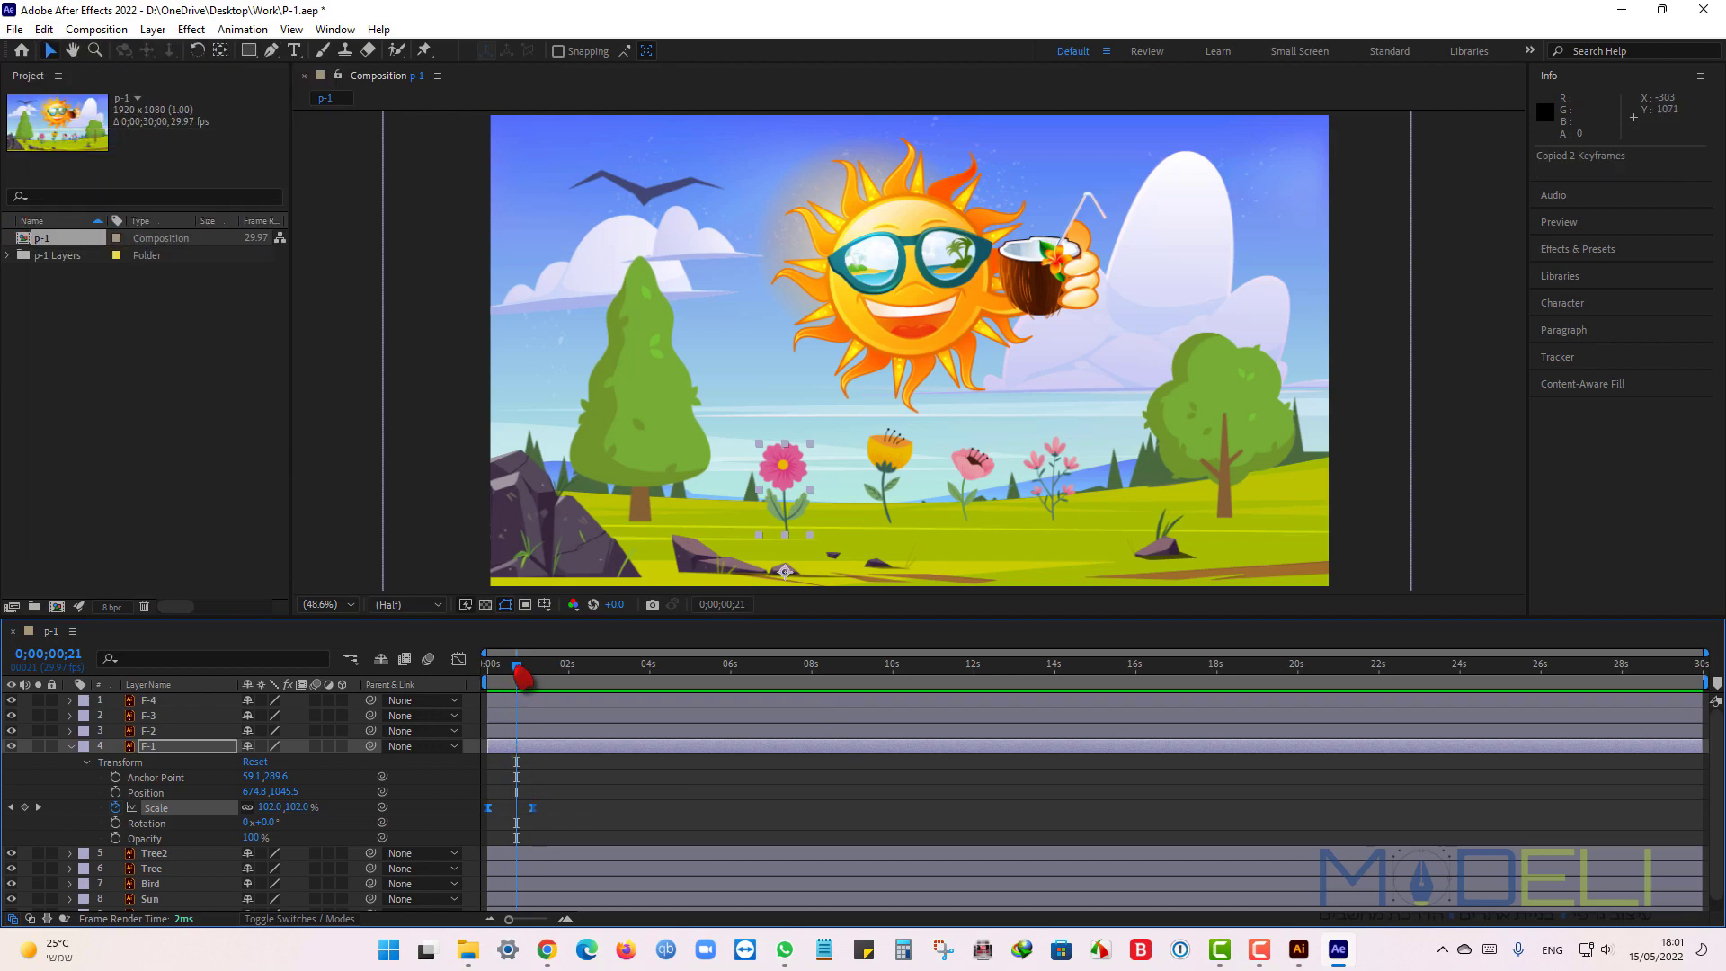
Paste the copied Scale keyframes onto the F-2, F-3 and F-4 layers at the start of the composition.
drag(522, 676, 454, 680)
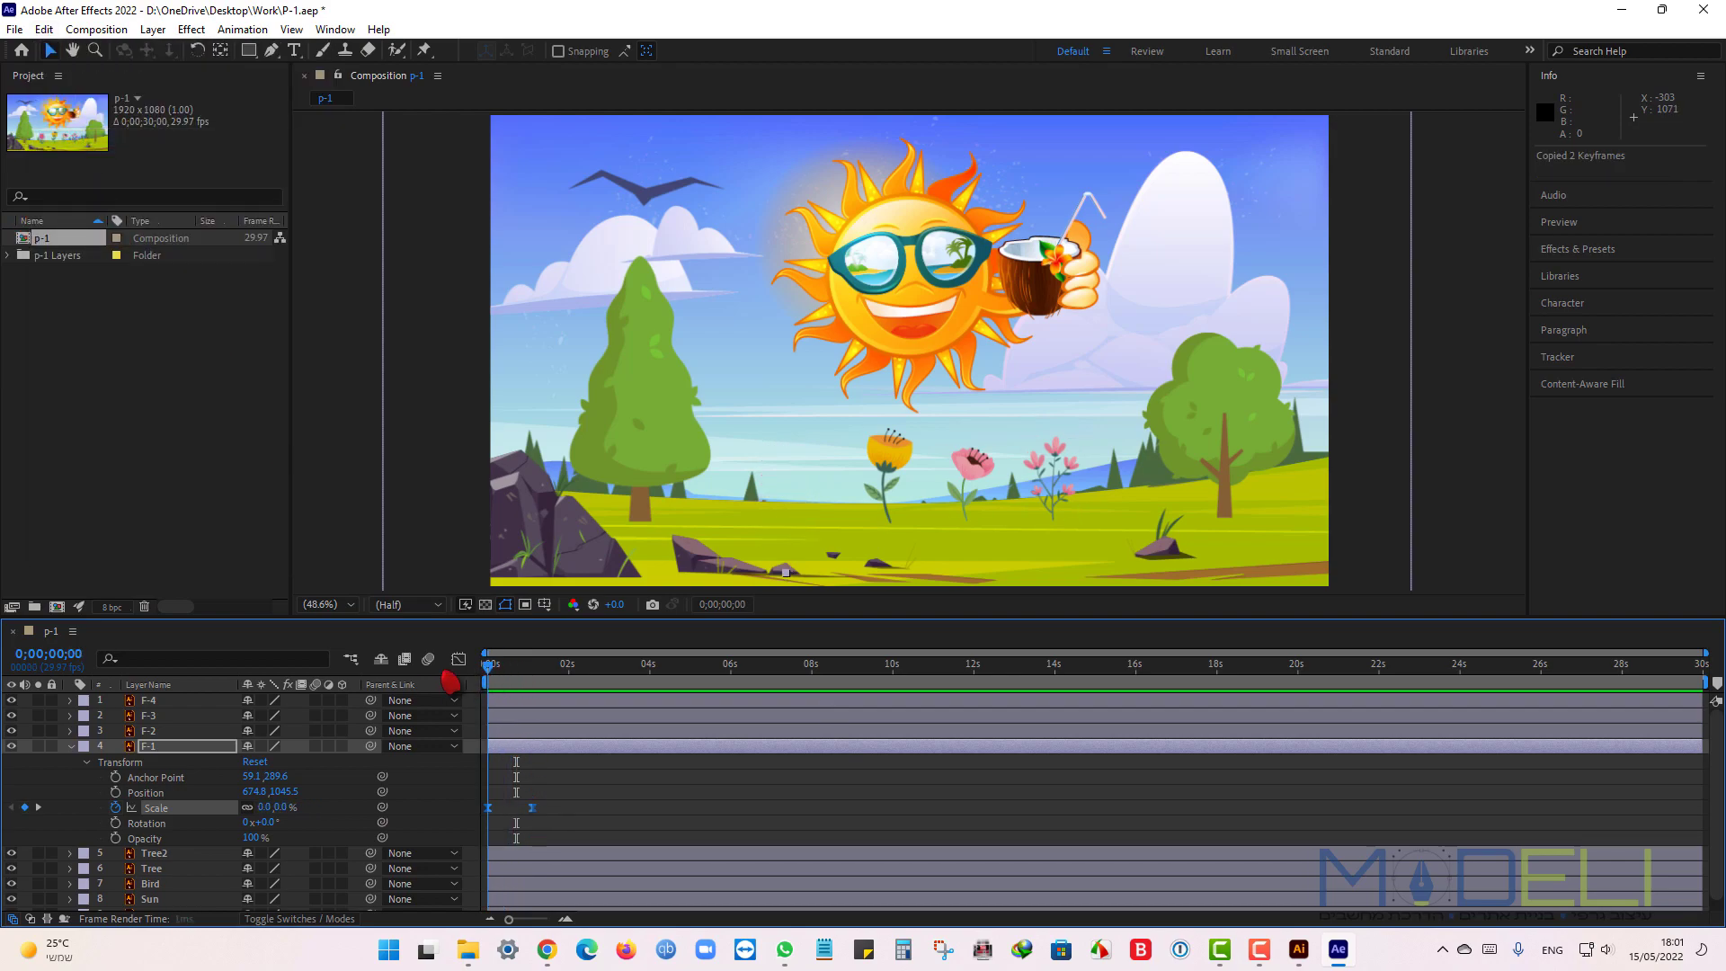
click(175, 731)
ctrl+click(181, 716)
ctrl+click(189, 701)
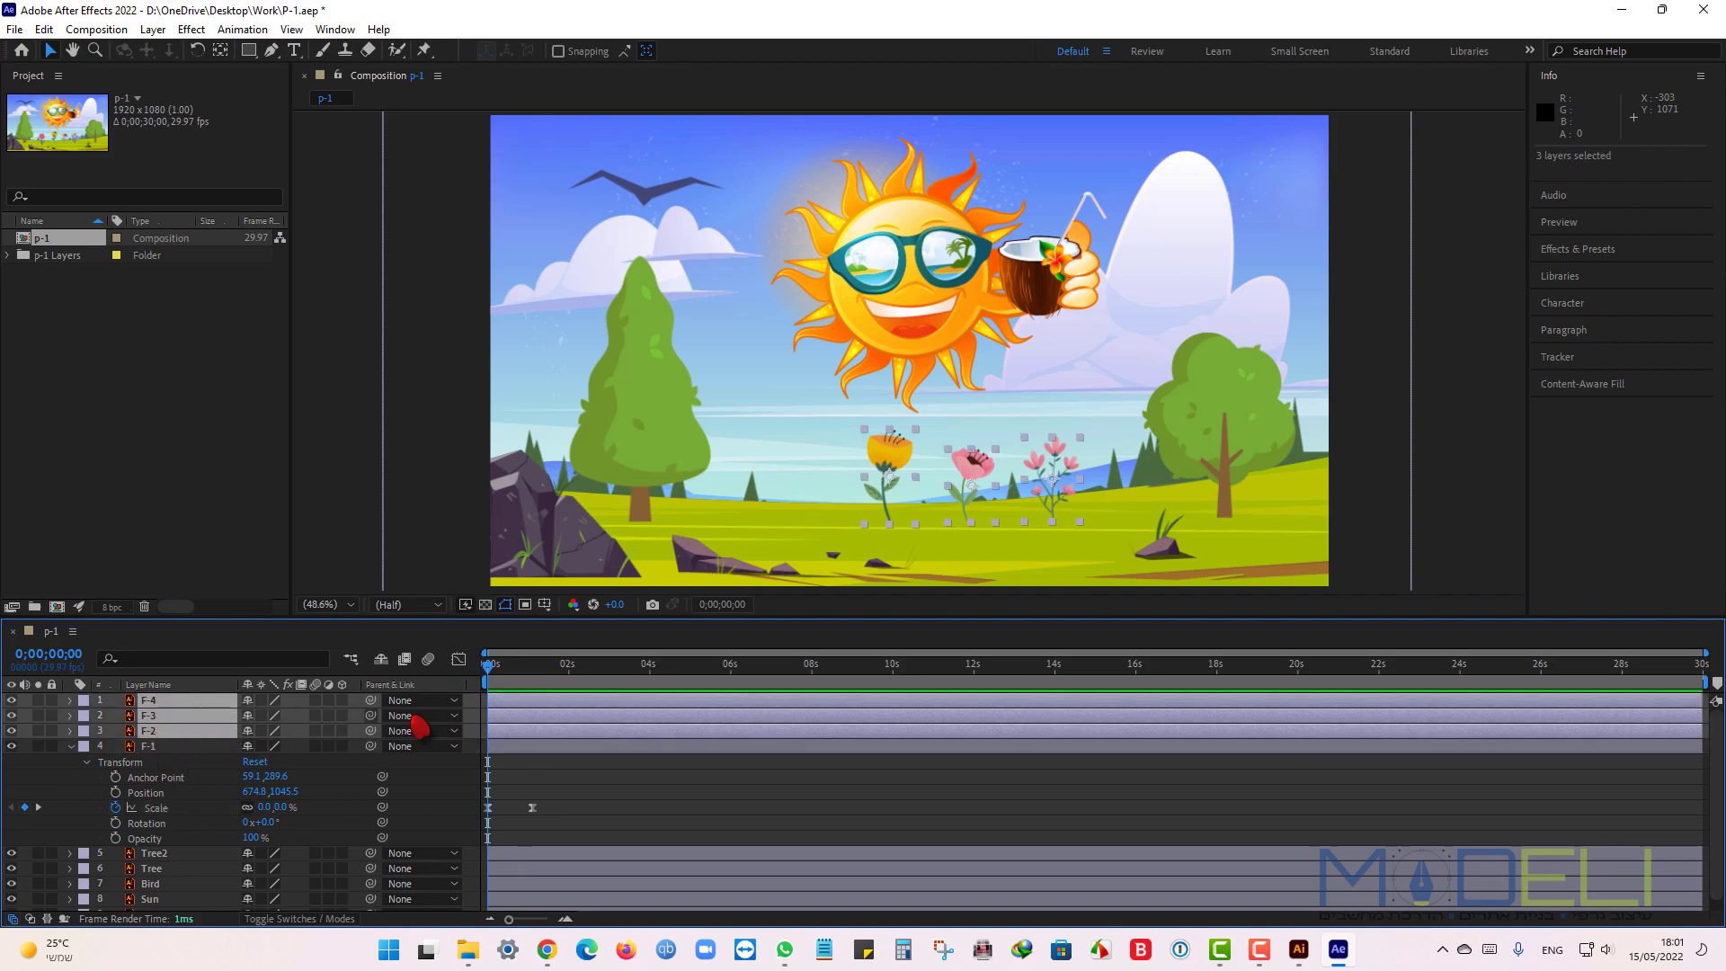
click(45, 30)
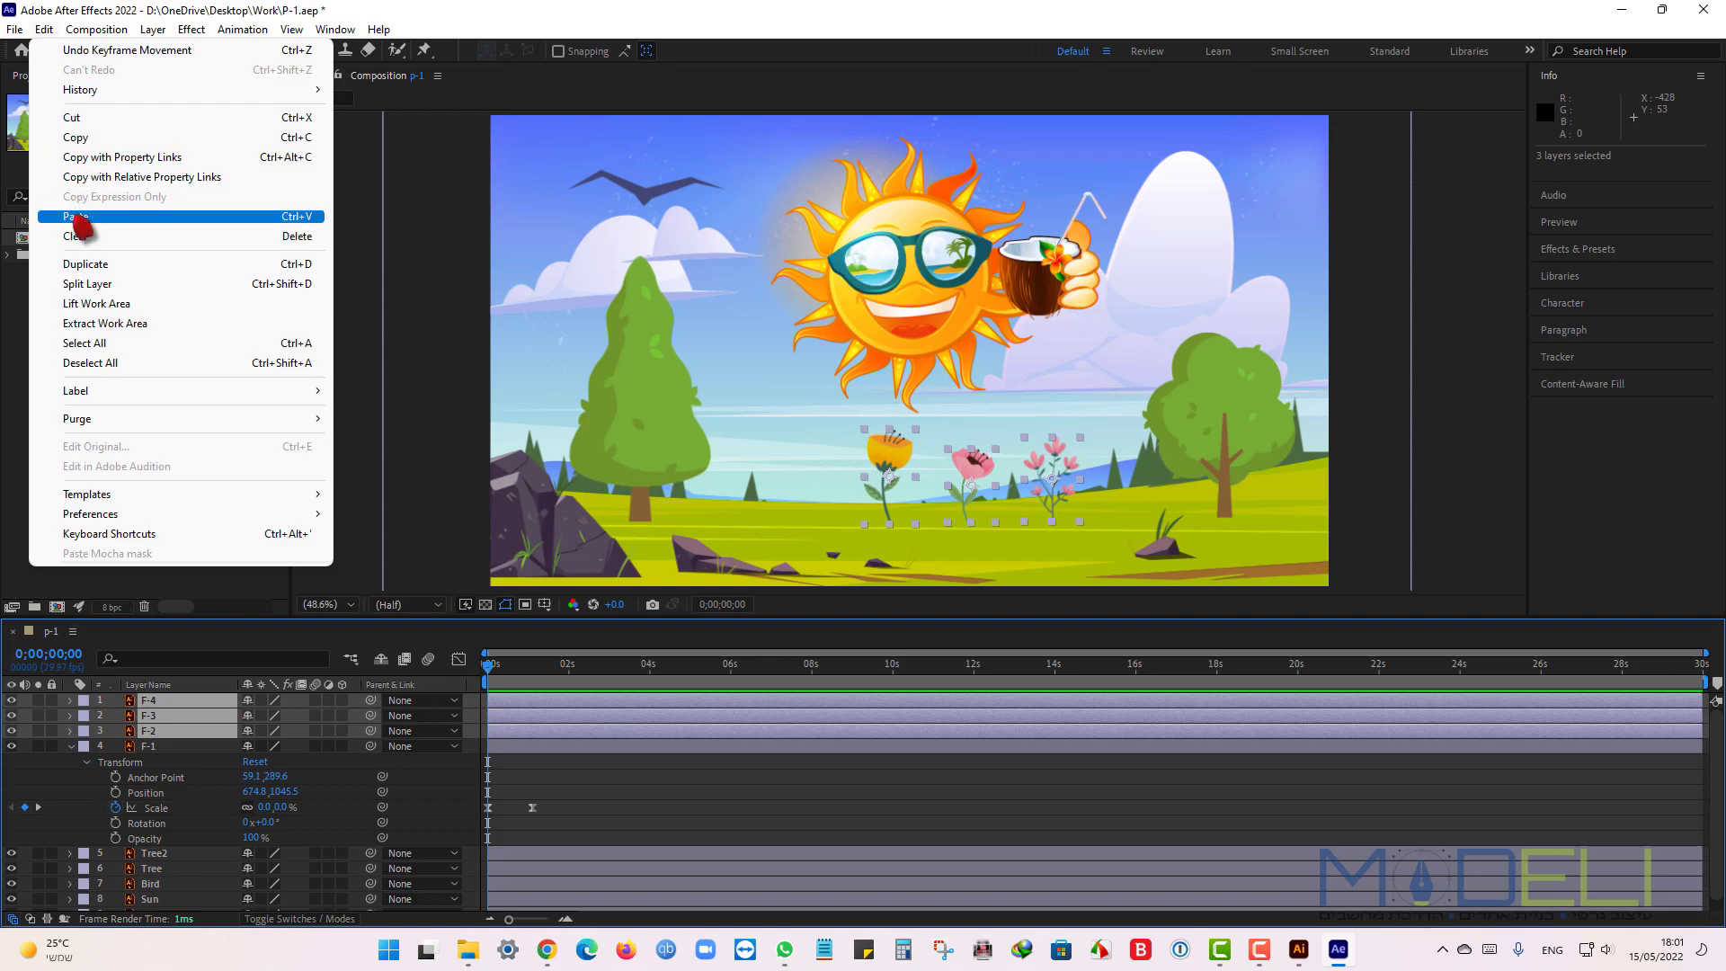
click(76, 217)
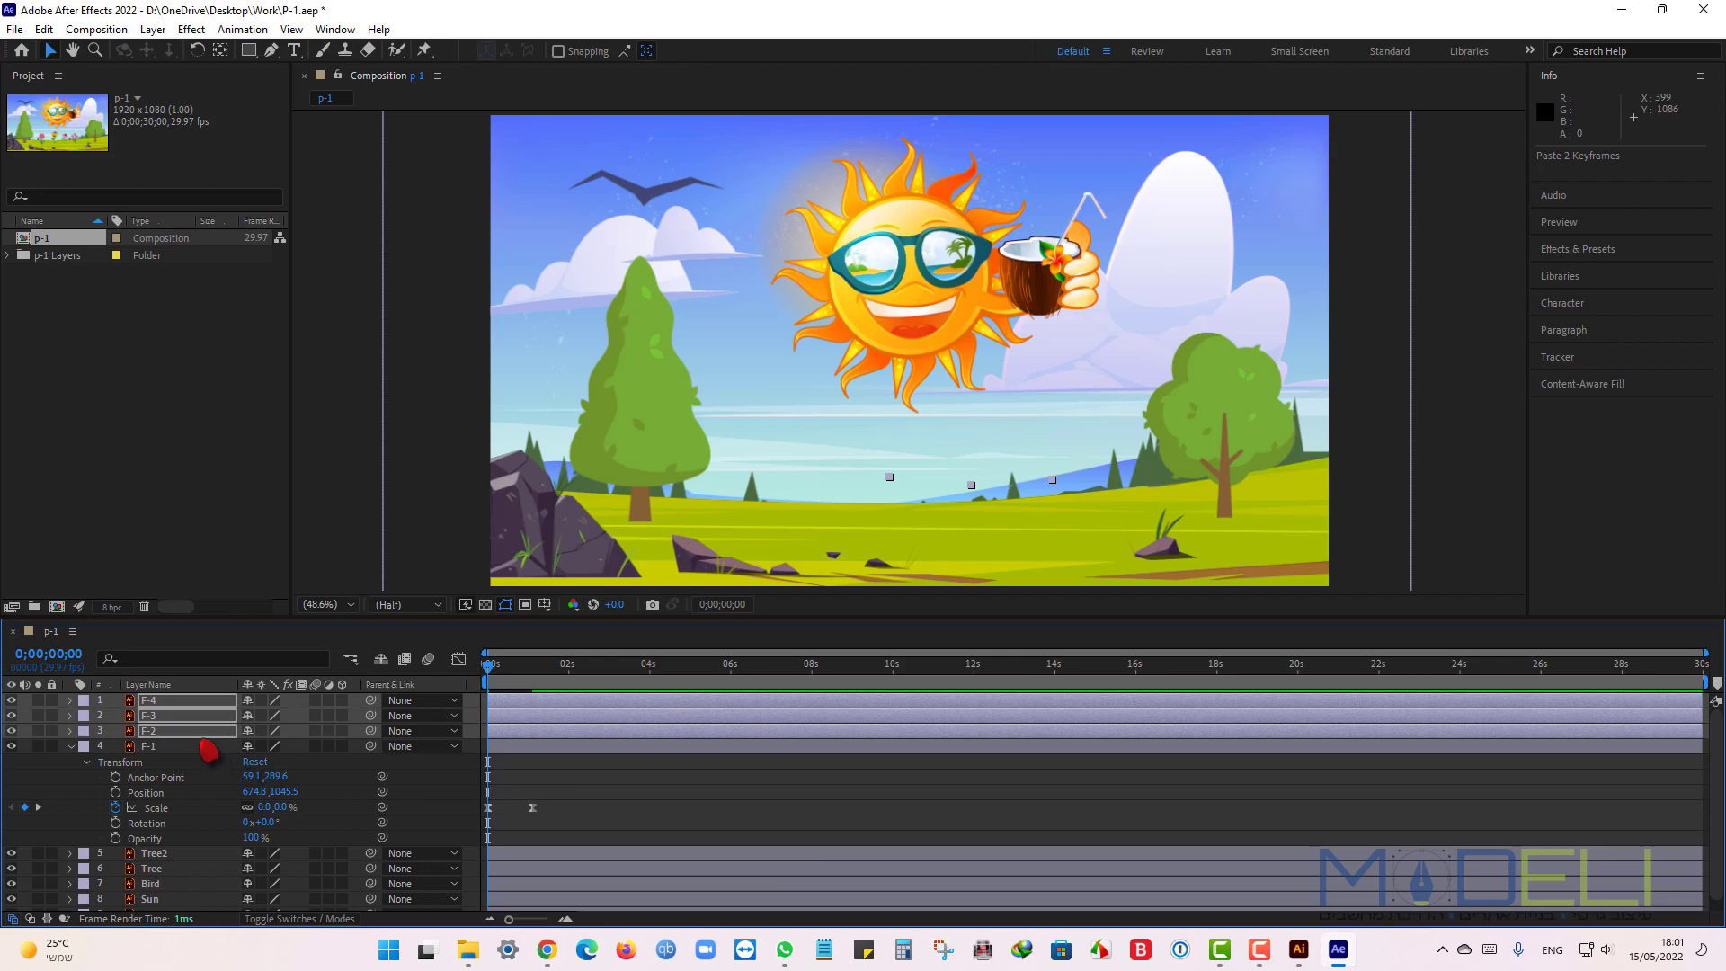
click(386, 771)
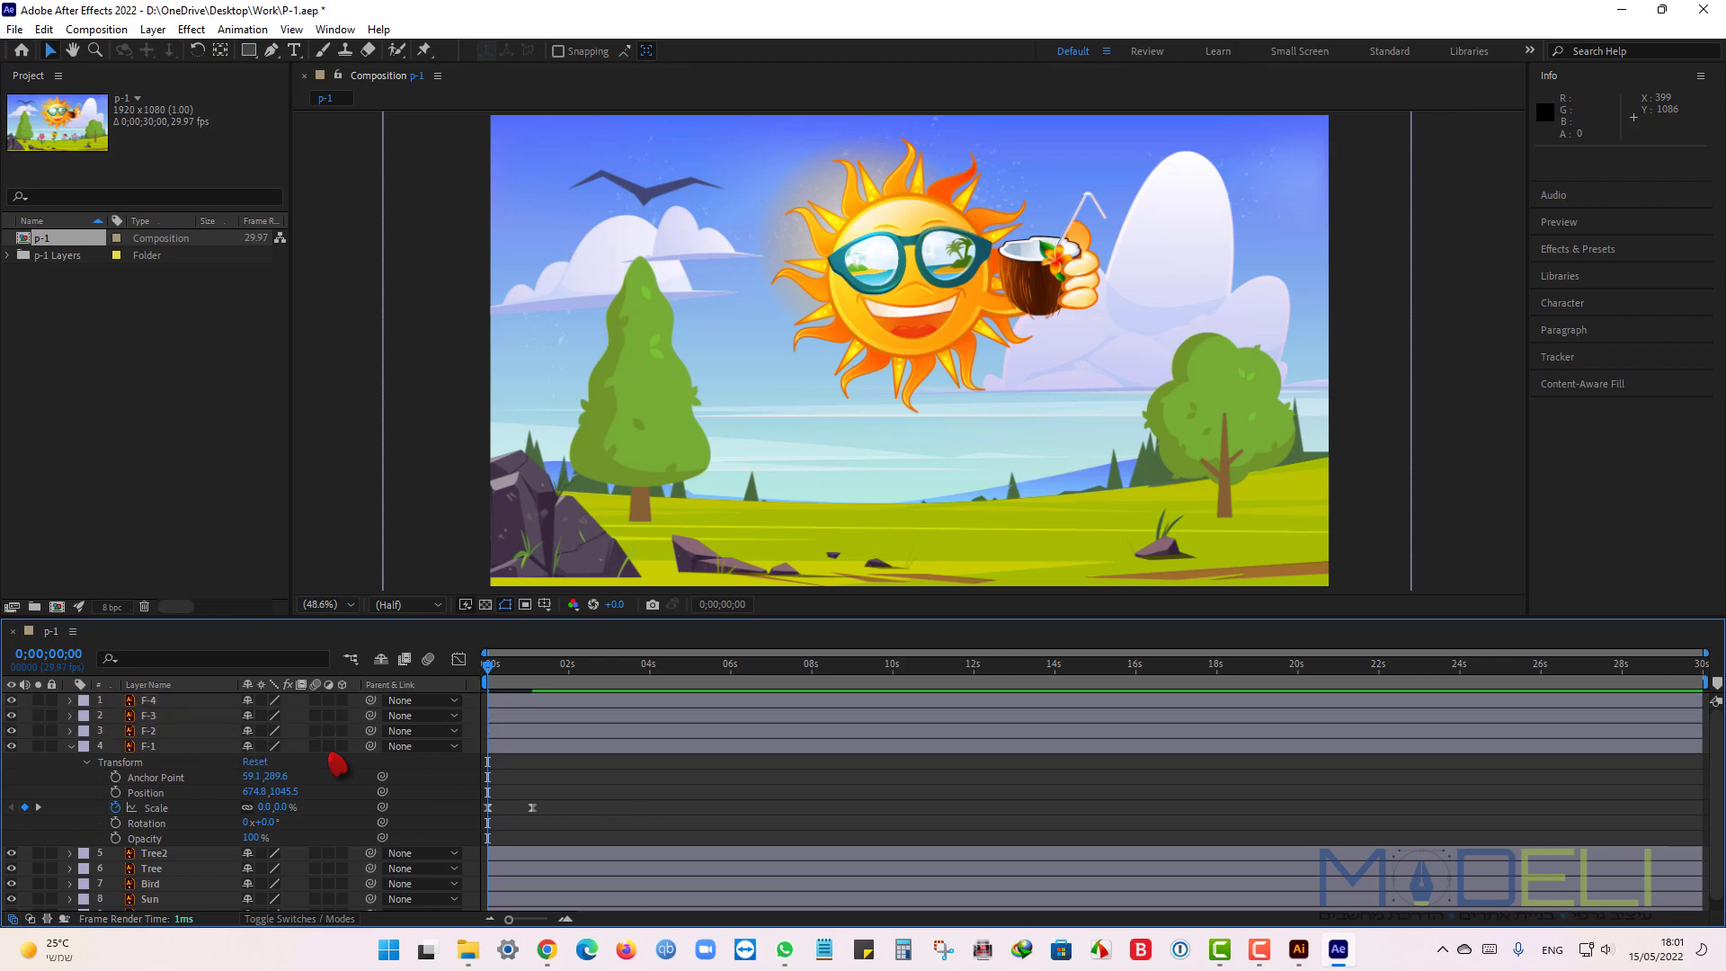
Scrub to 0;00;00;17 and move F-2's anchor point down to the ground below the yellow flower with the Pan Behind tool.
click(167, 733)
drag(493, 668, 510, 667)
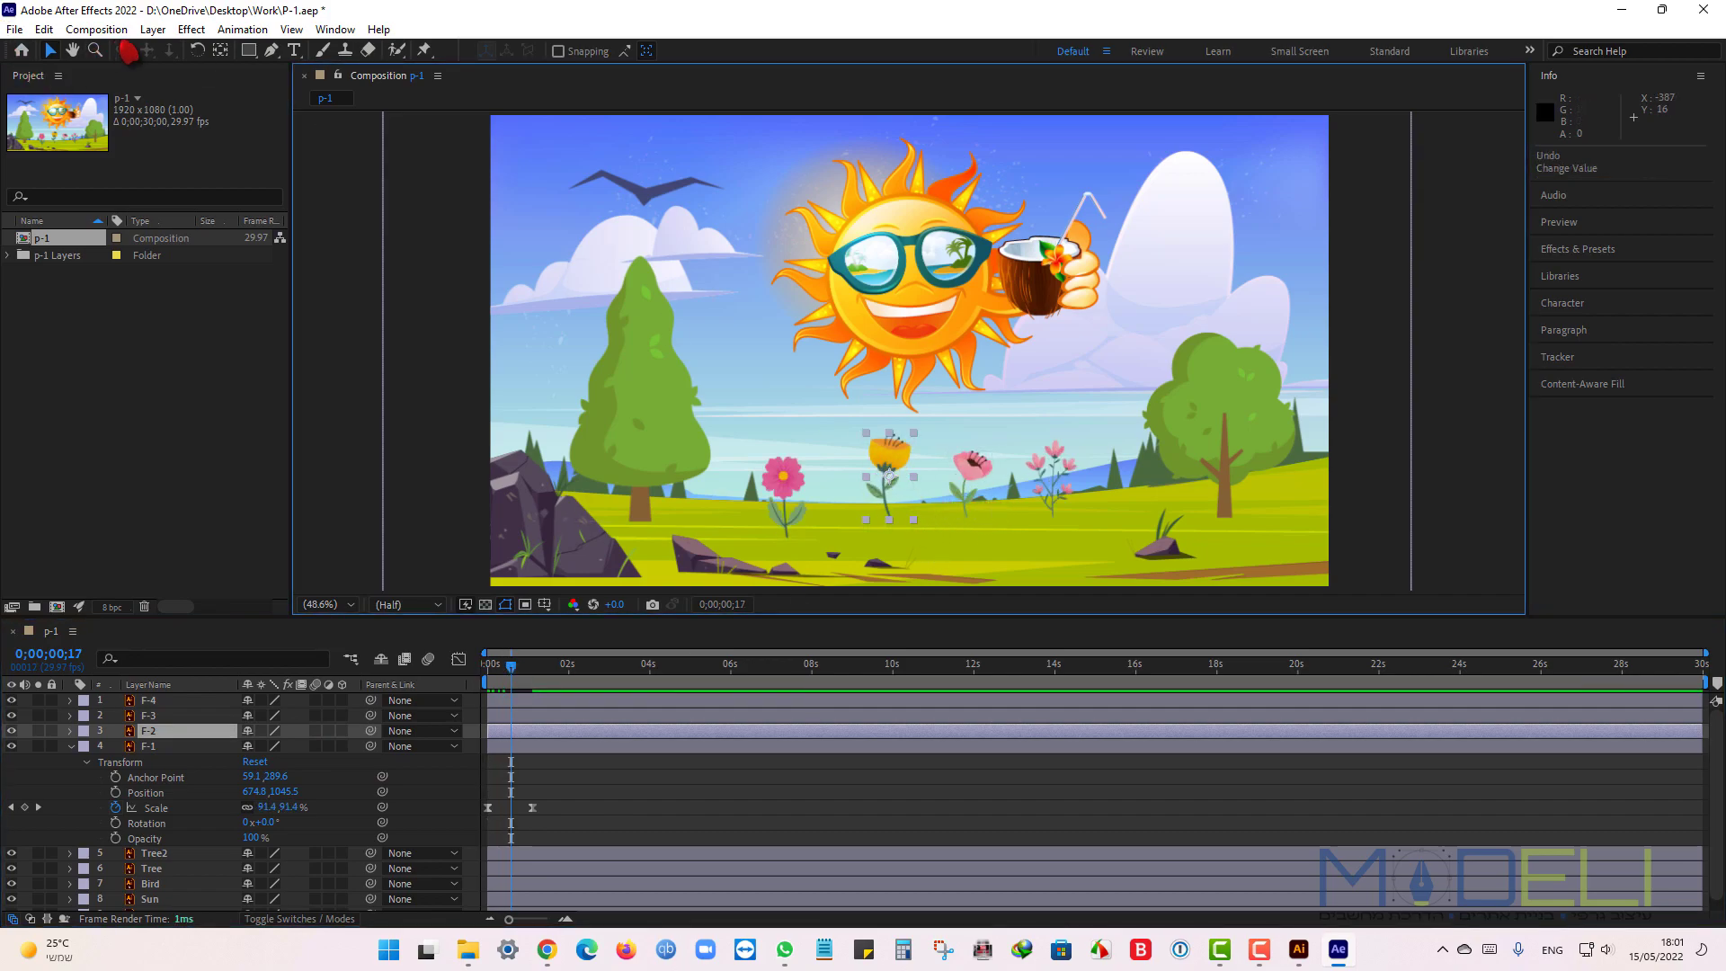
click(220, 50)
drag(899, 490, 885, 566)
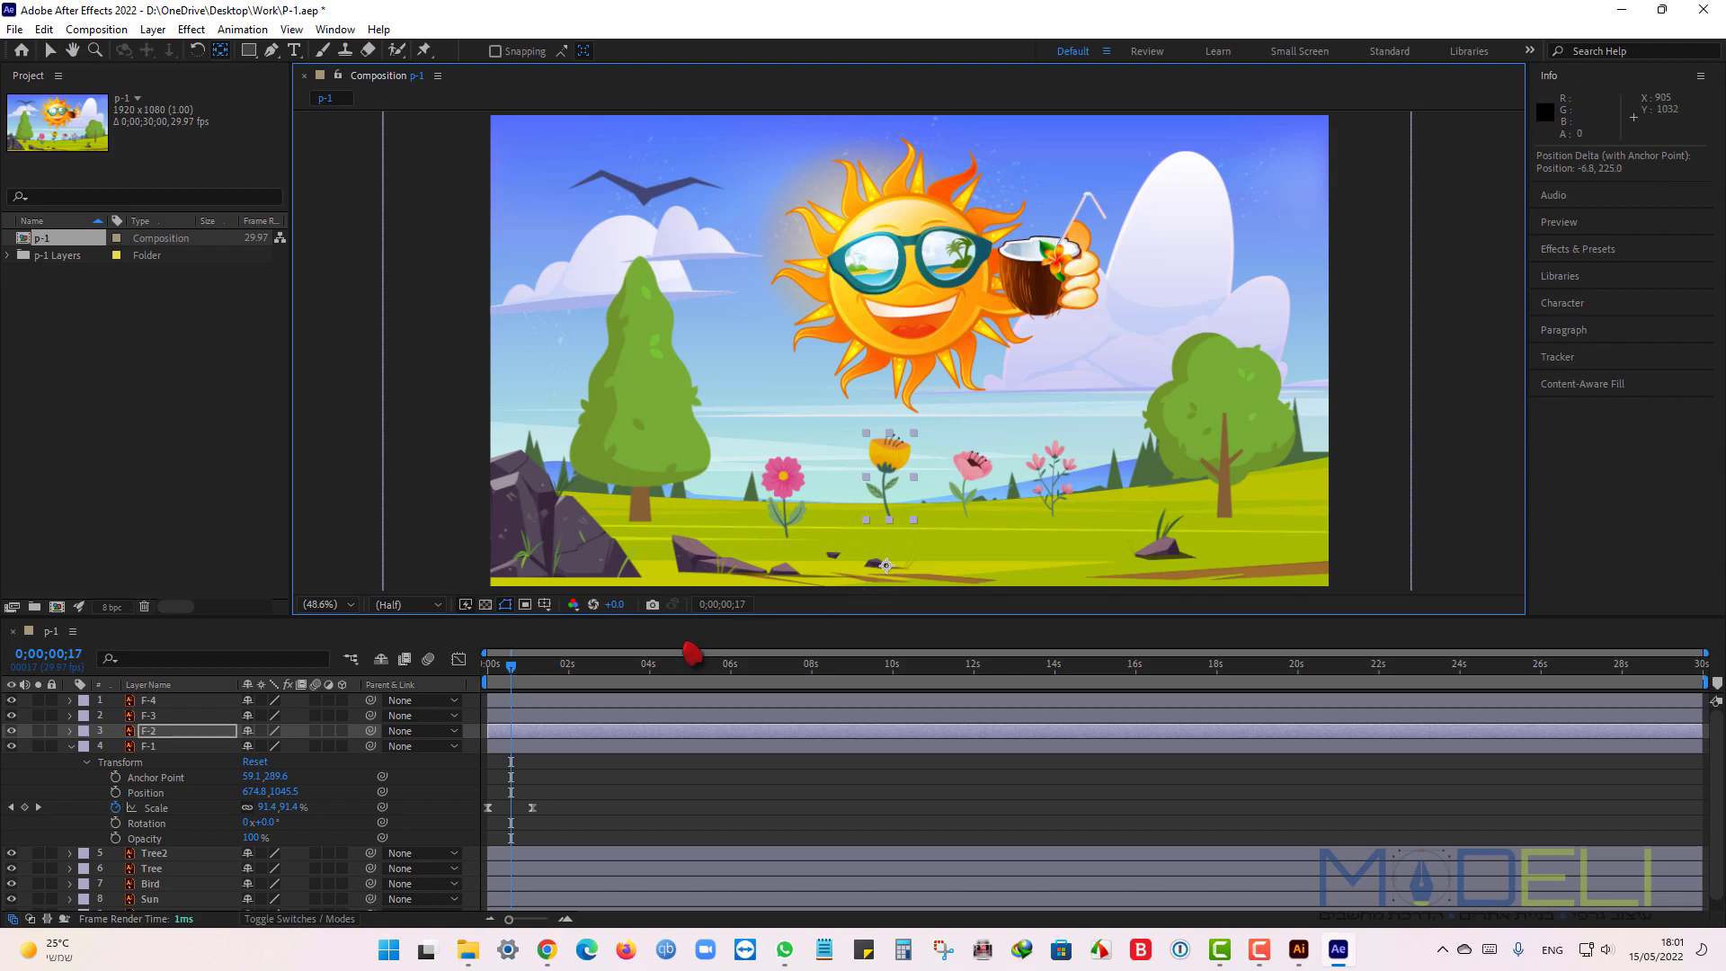
Move the anchor points of F-3 and F-4 down to the ground below their stems.
click(185, 717)
drag(973, 483, 971, 564)
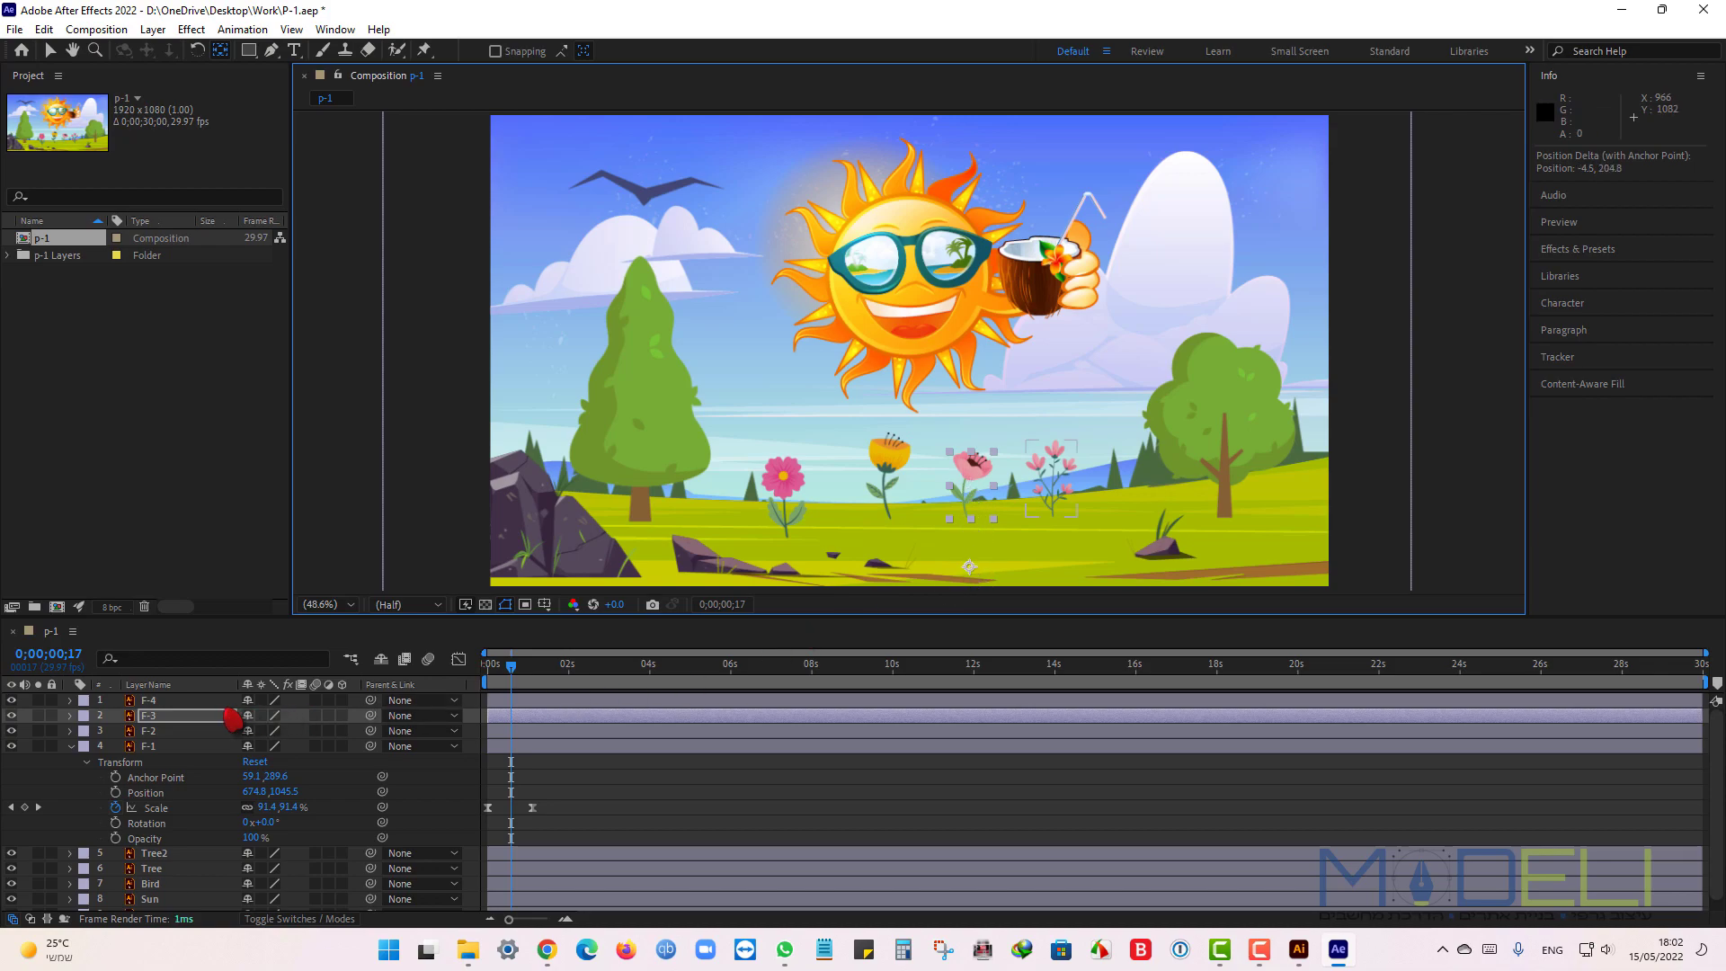
click(108, 702)
click(1055, 482)
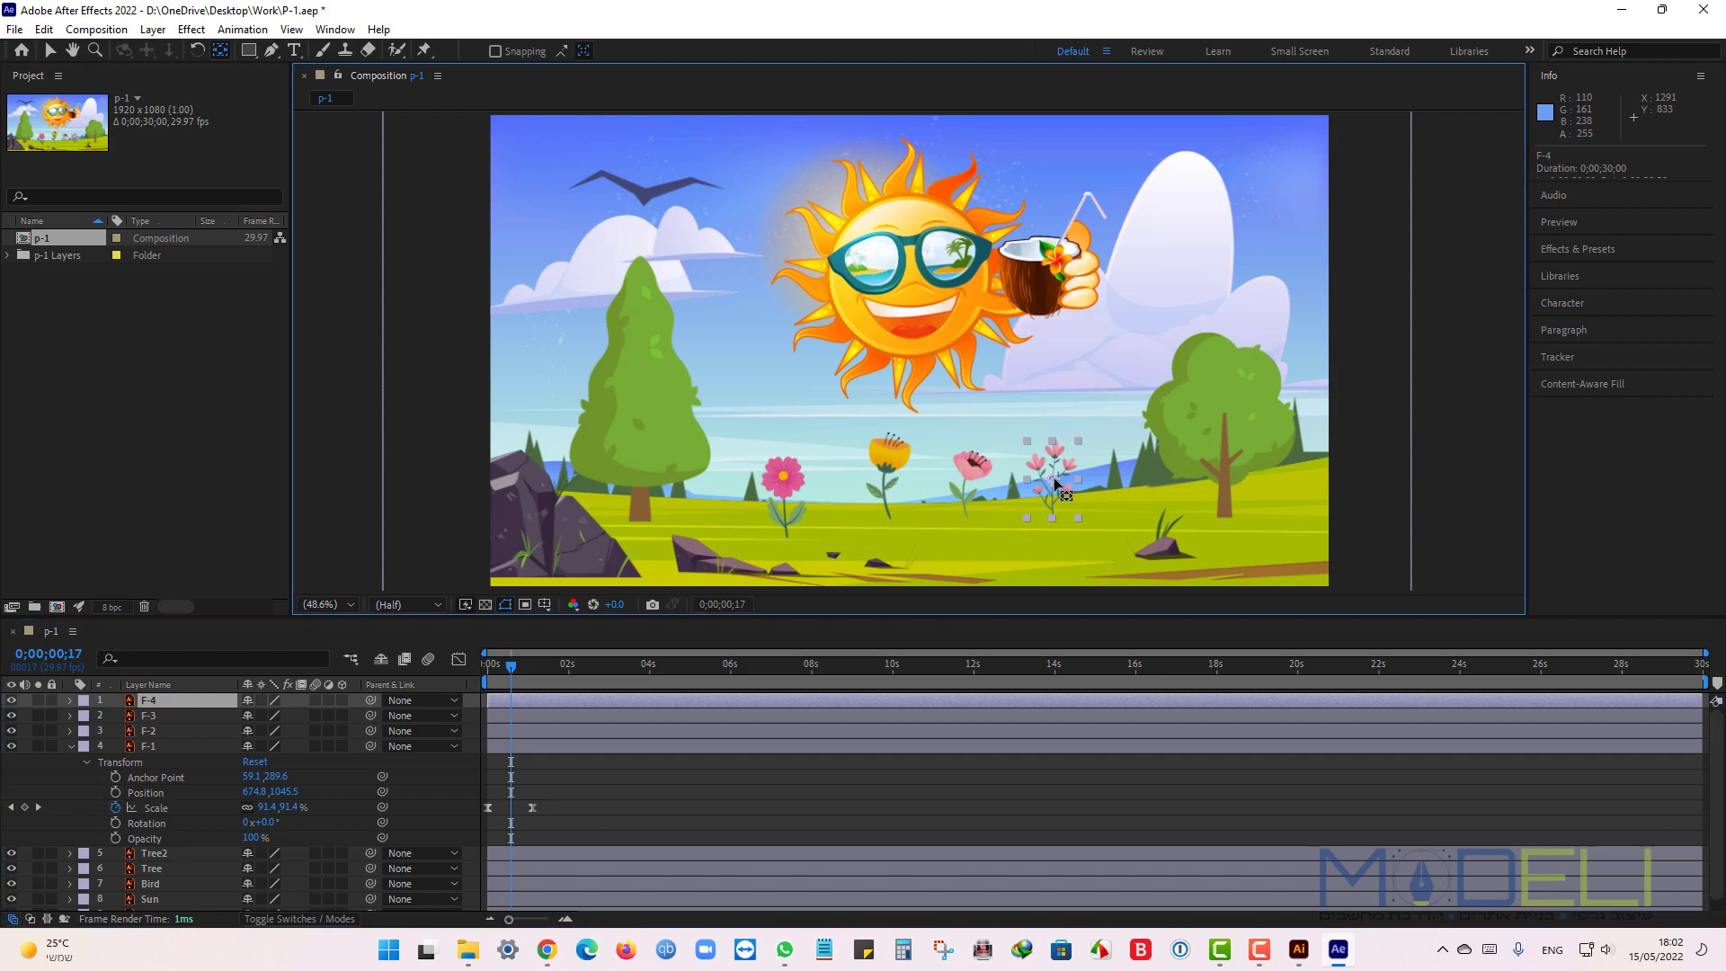
drag(1052, 485, 1053, 503)
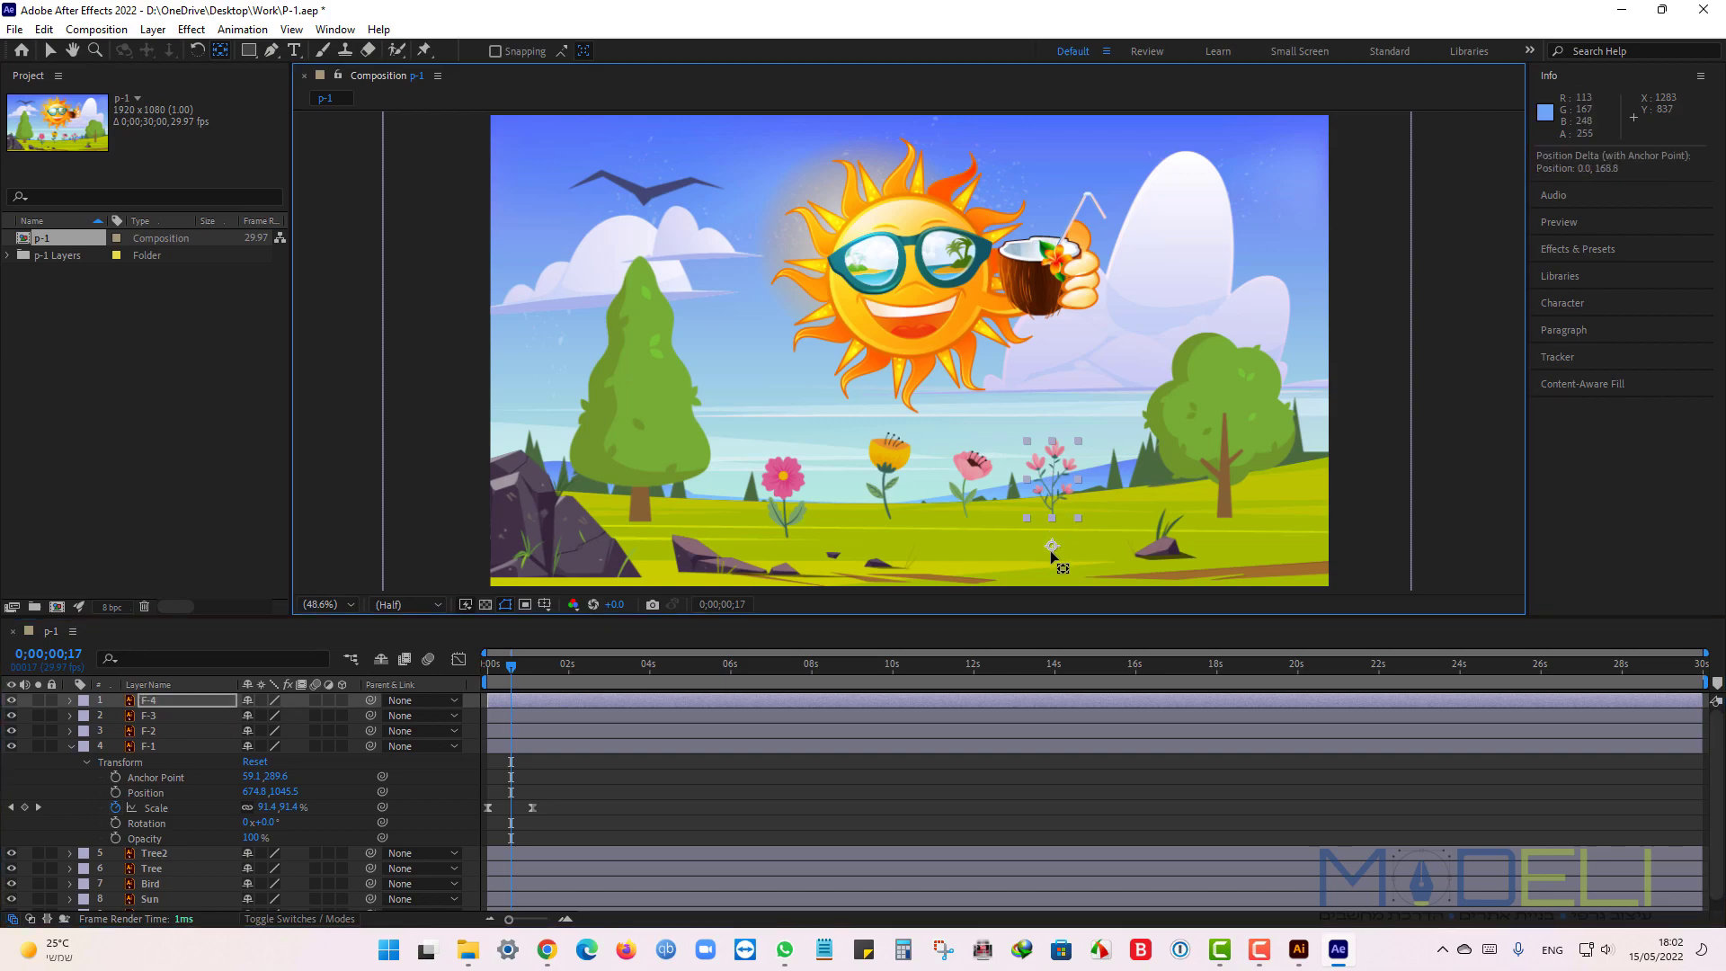
Preview all four flowers growing from the ground twice from the start of the composition.
click(776, 795)
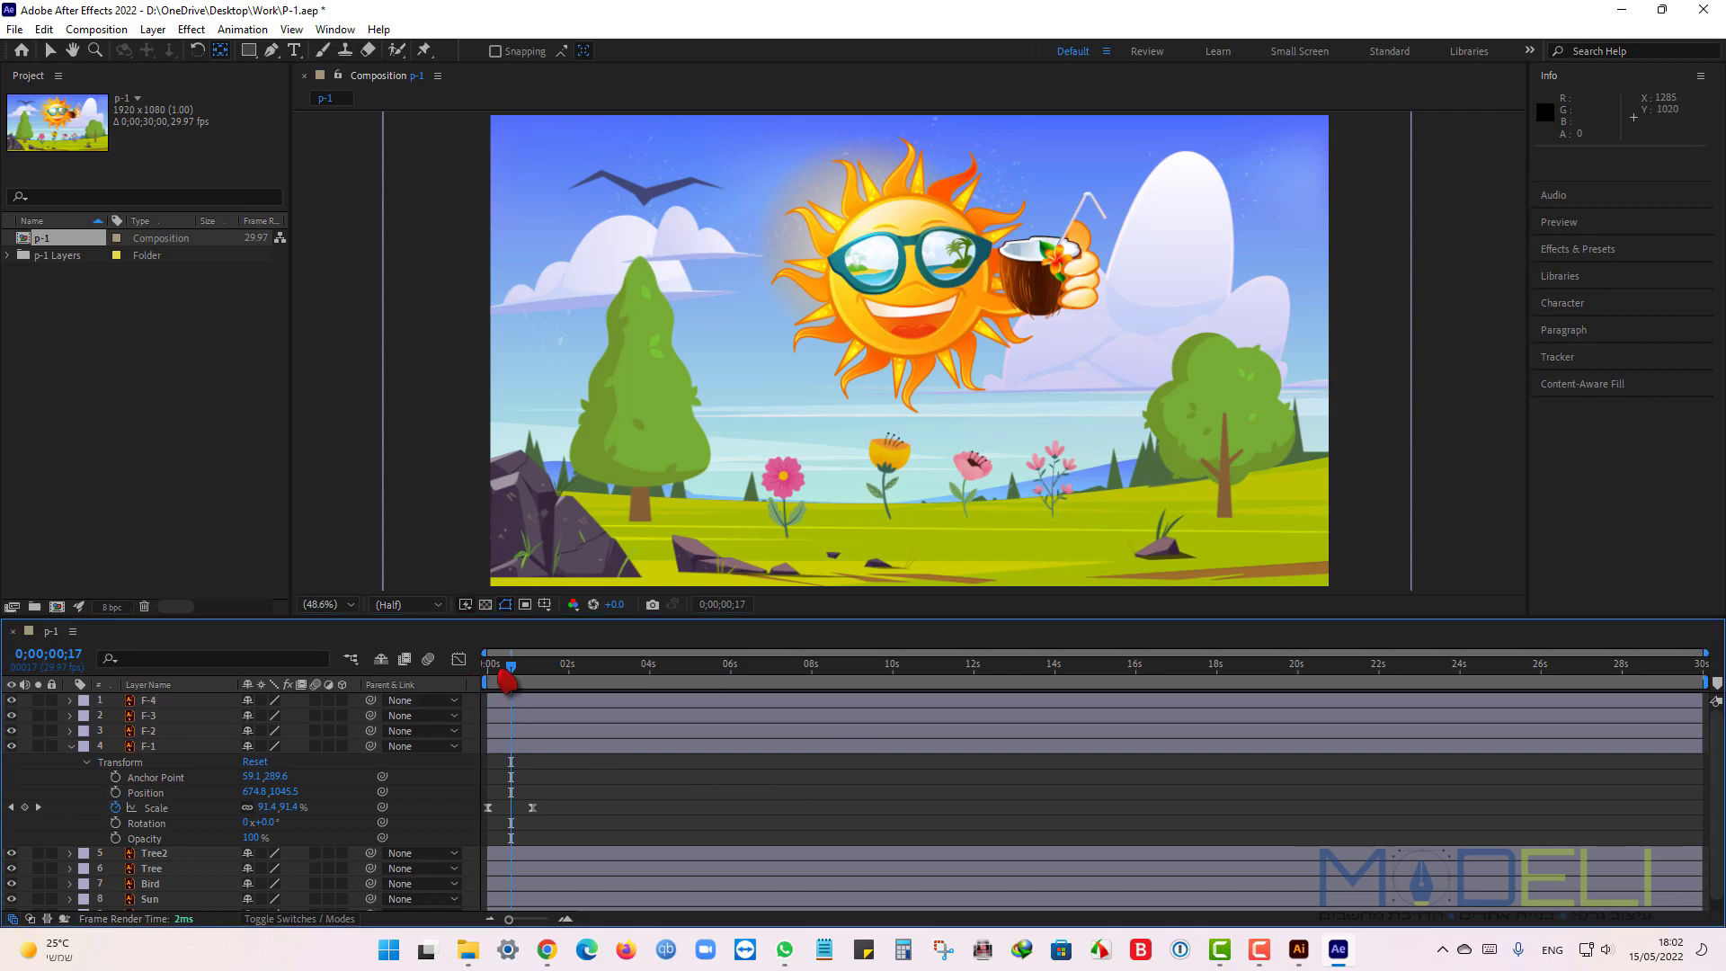
key(Home)
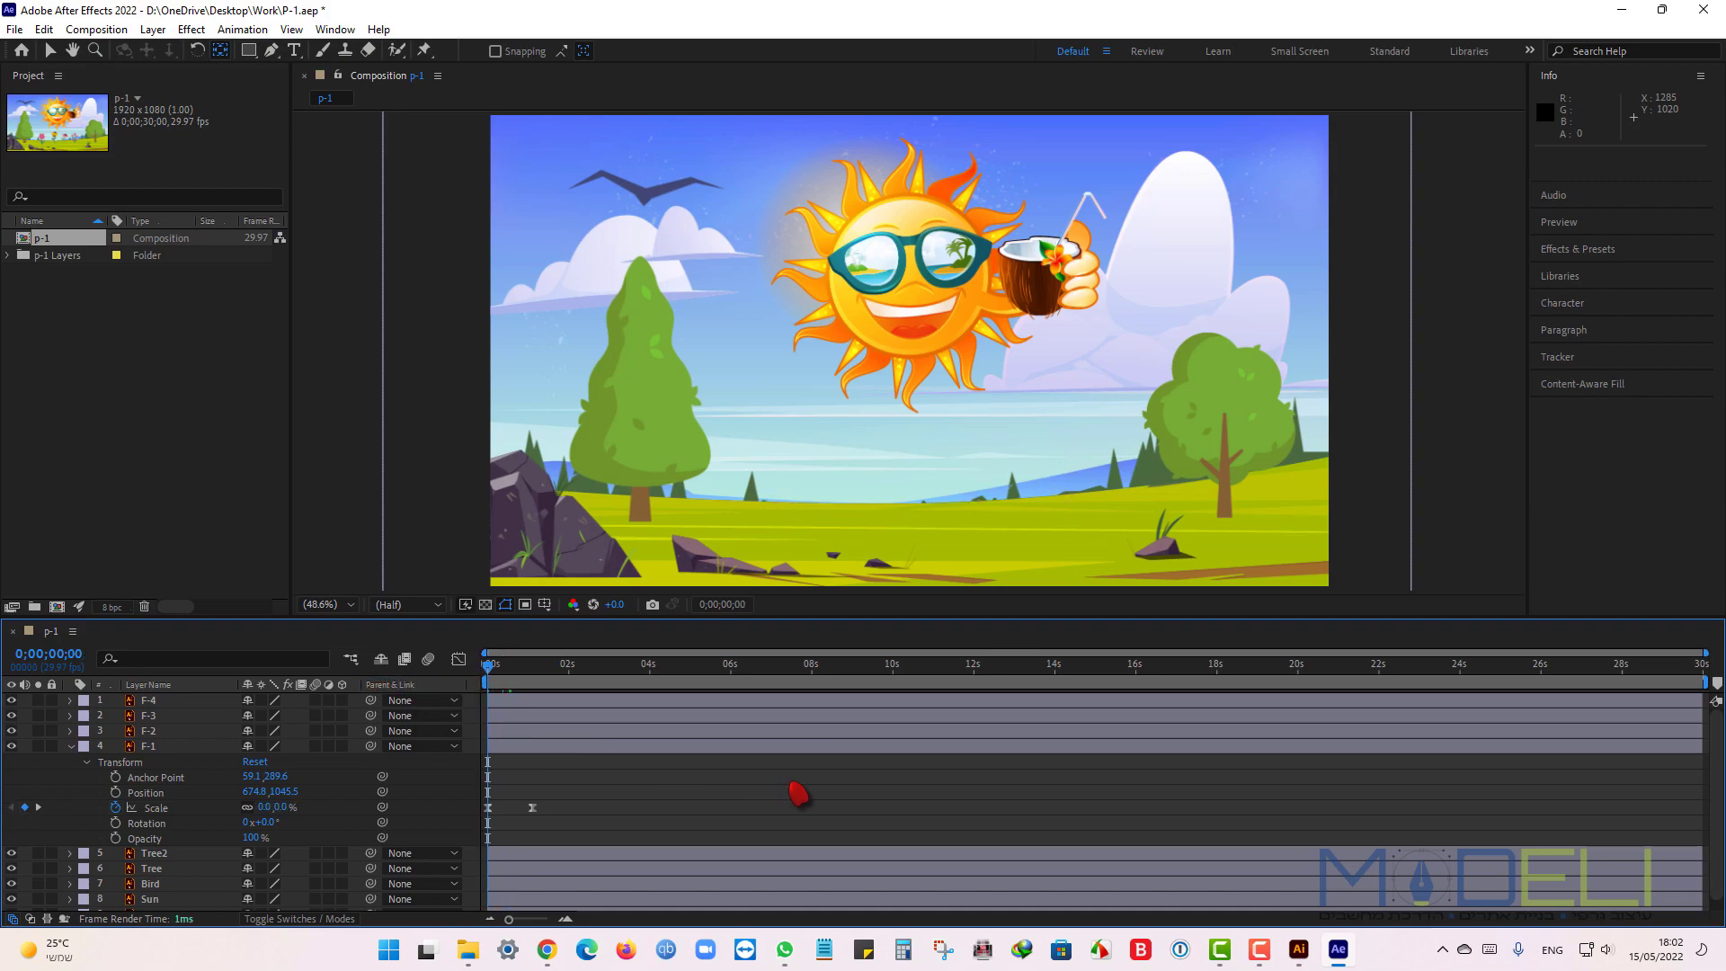
key(space)
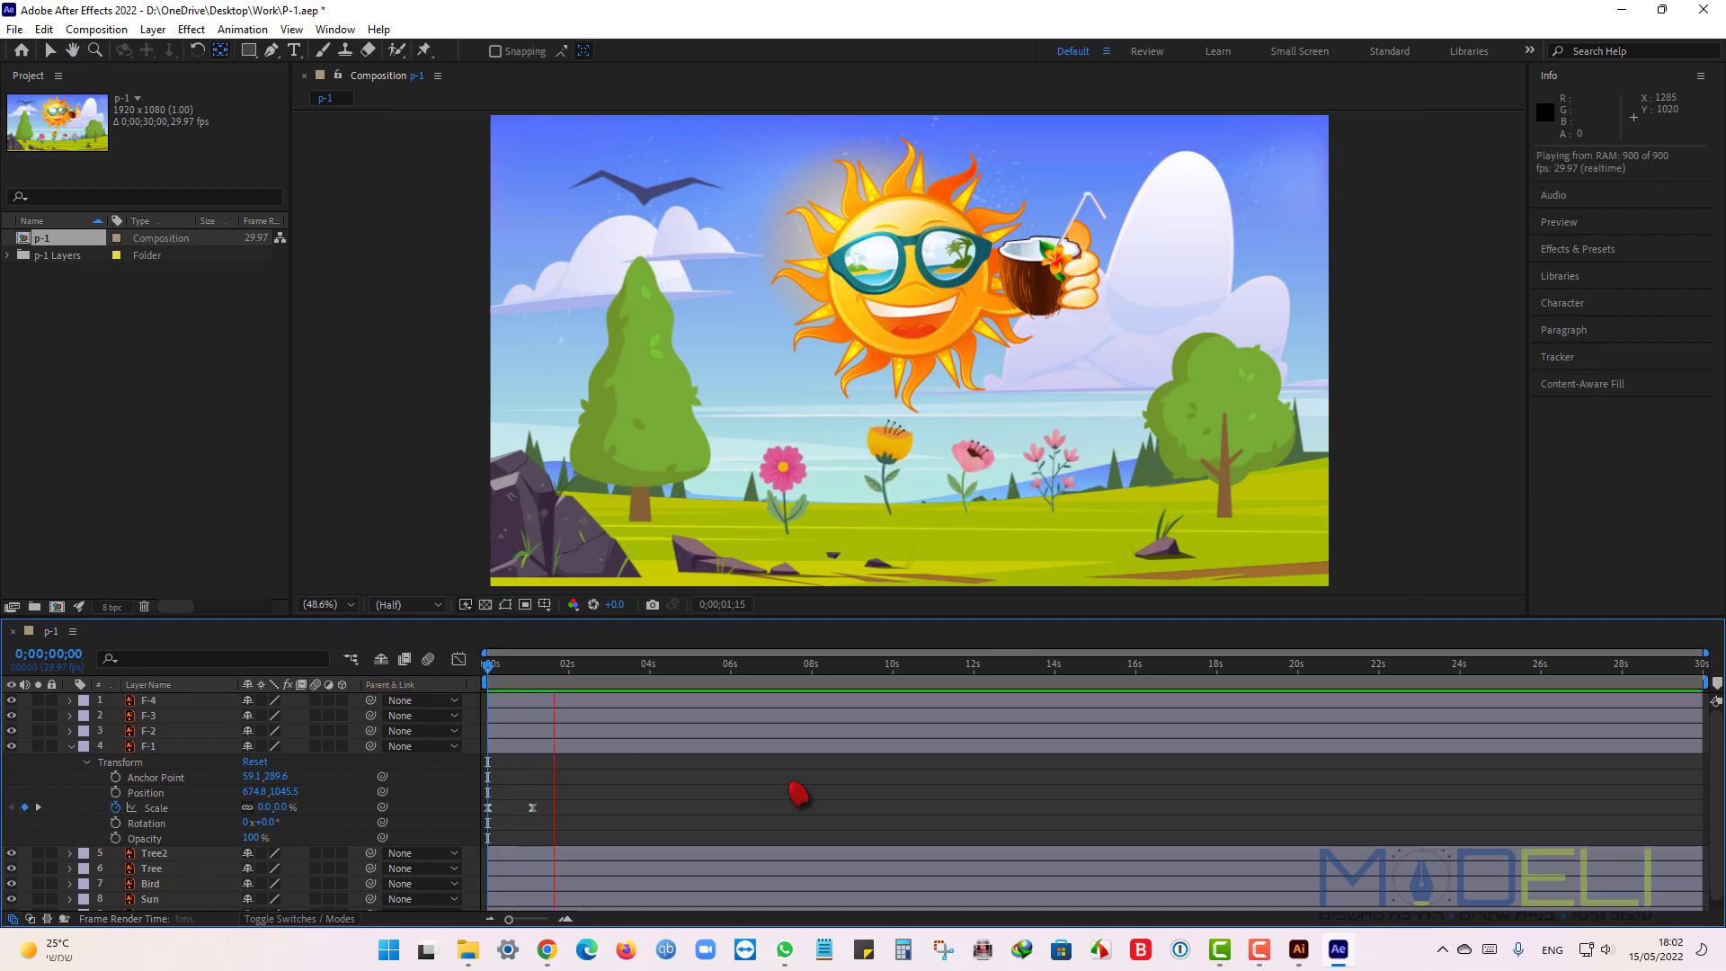
click(710, 755)
drag(572, 676, 487, 683)
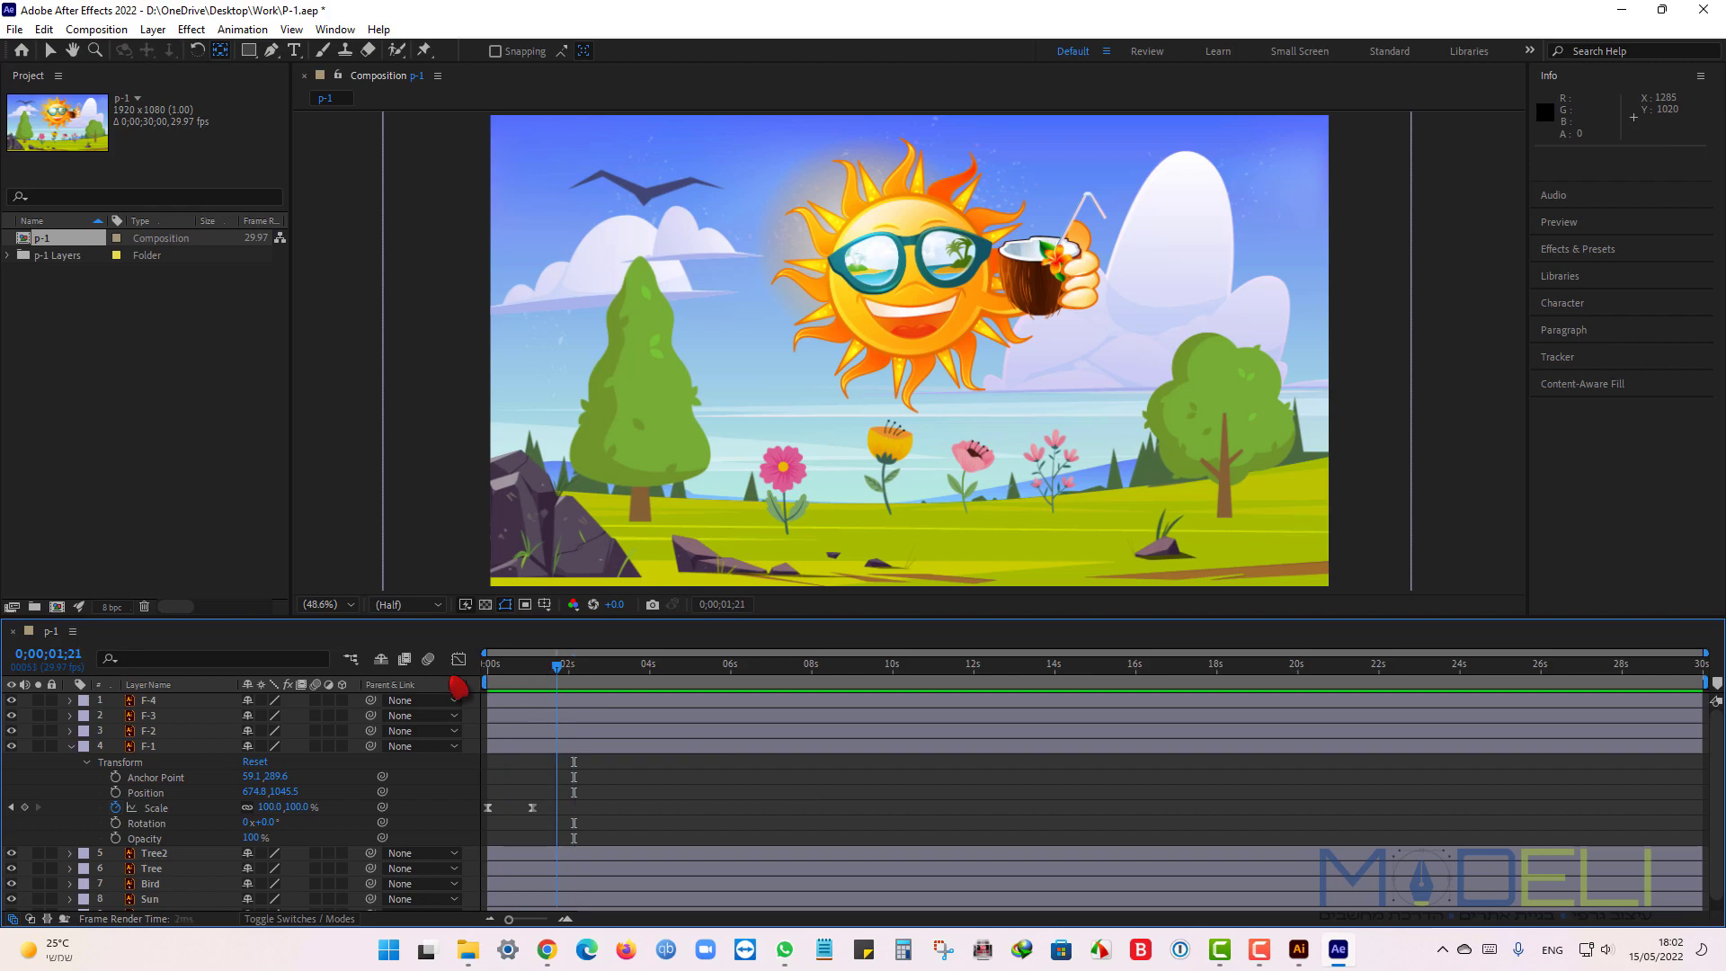
key(space)
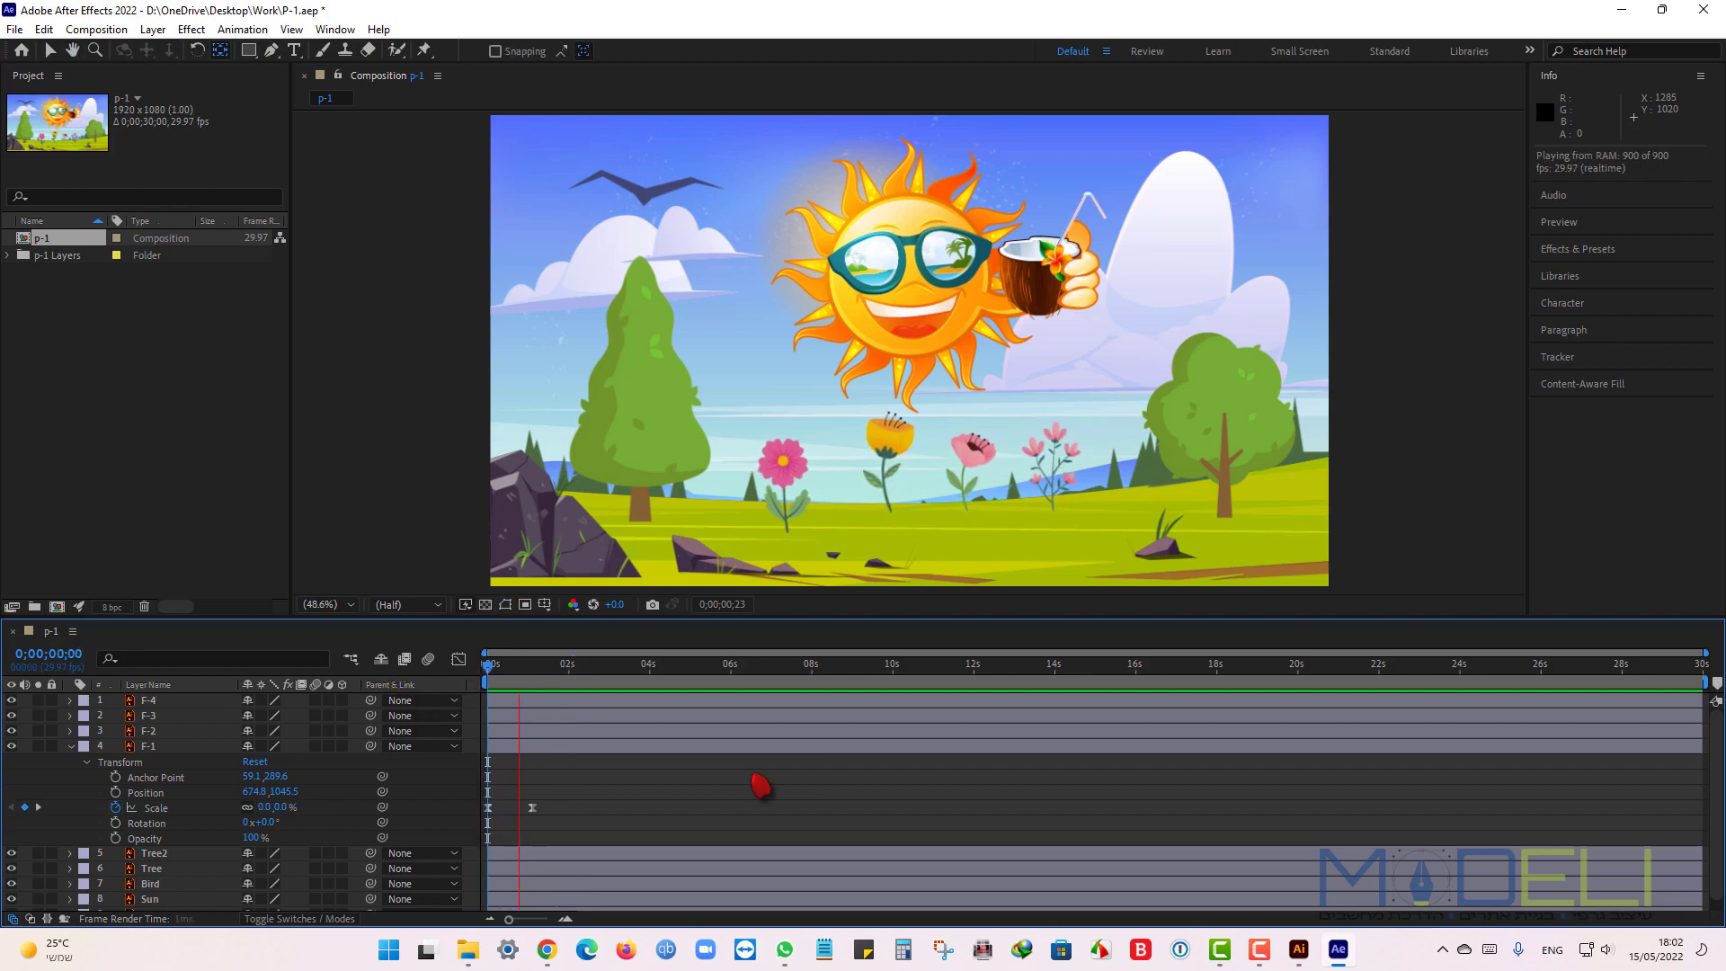
key(space)
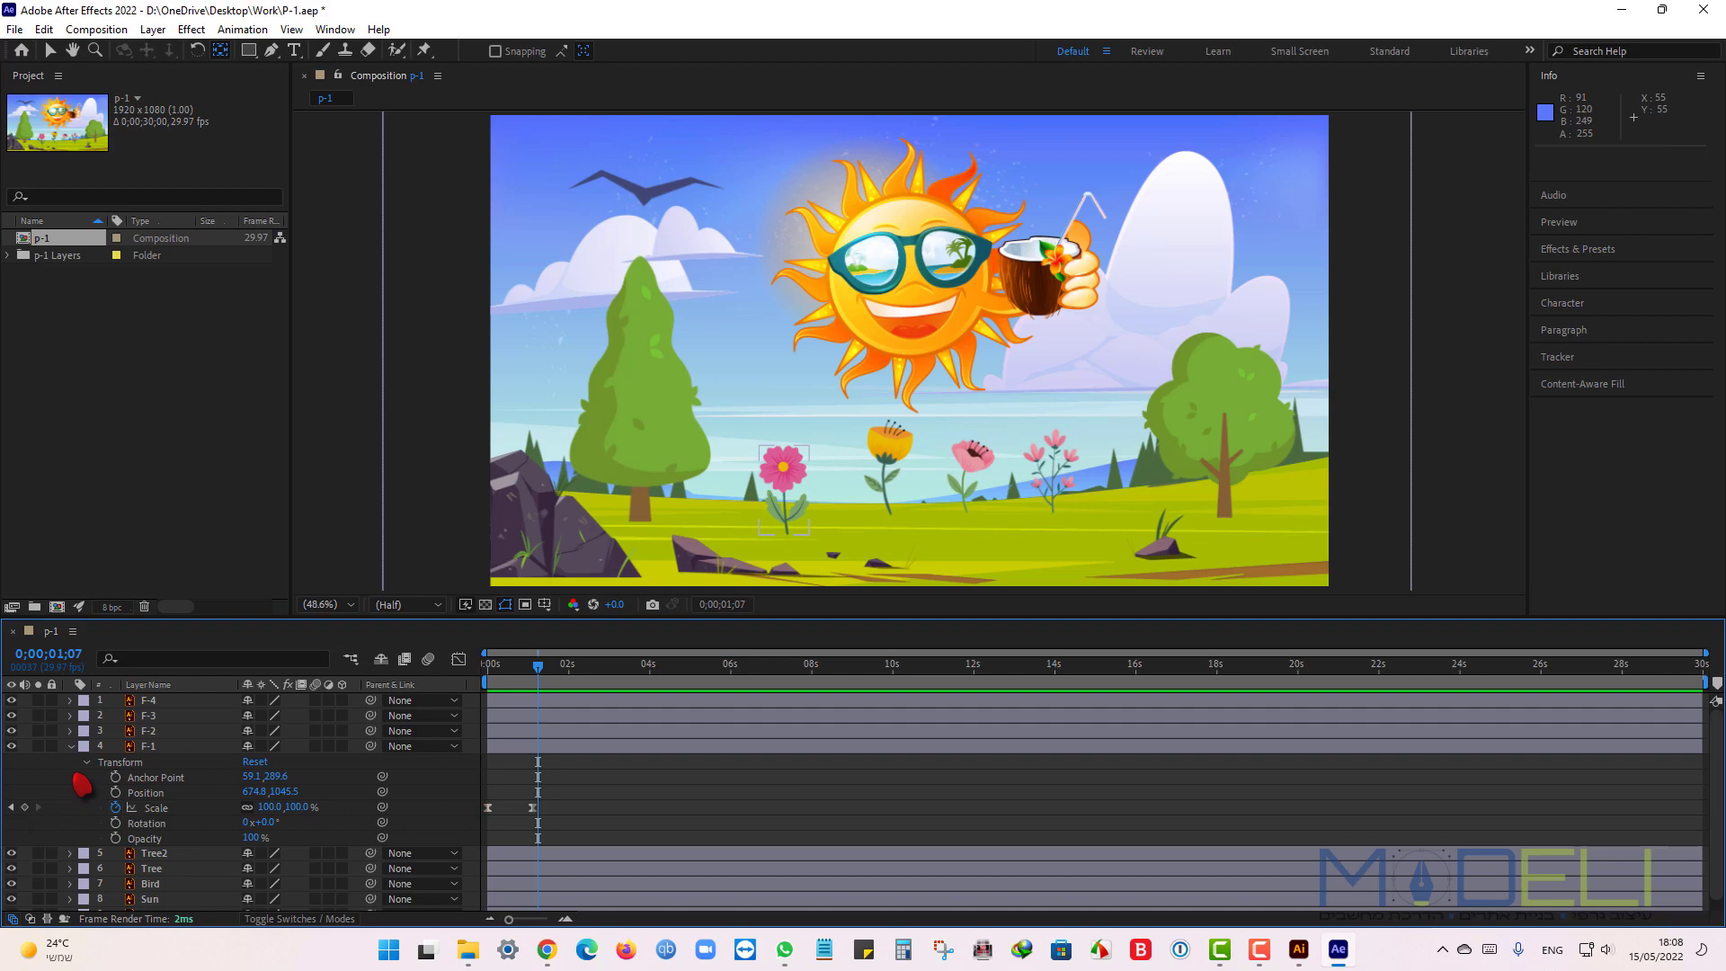
Collapse F-1's properties and stagger the flower layers, starting F-3 at about 0.9 s, F-1 at about 1.2 s, F-2 and F-4 at about 1.9 s.
click(87, 764)
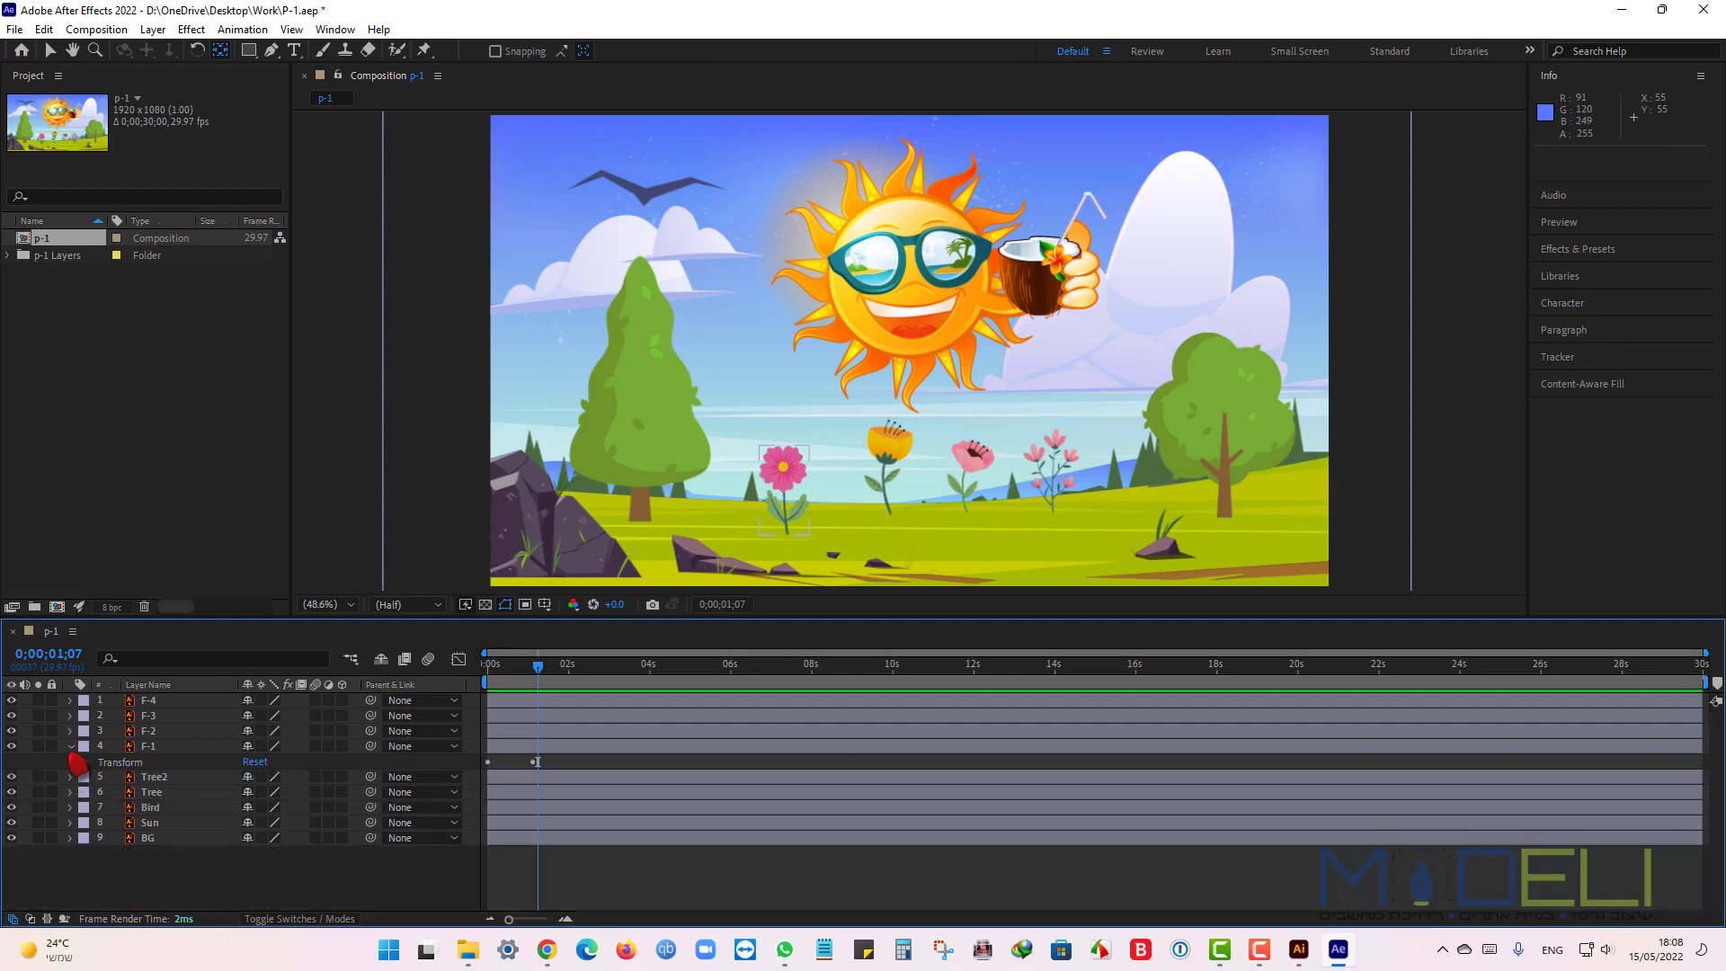
click(71, 746)
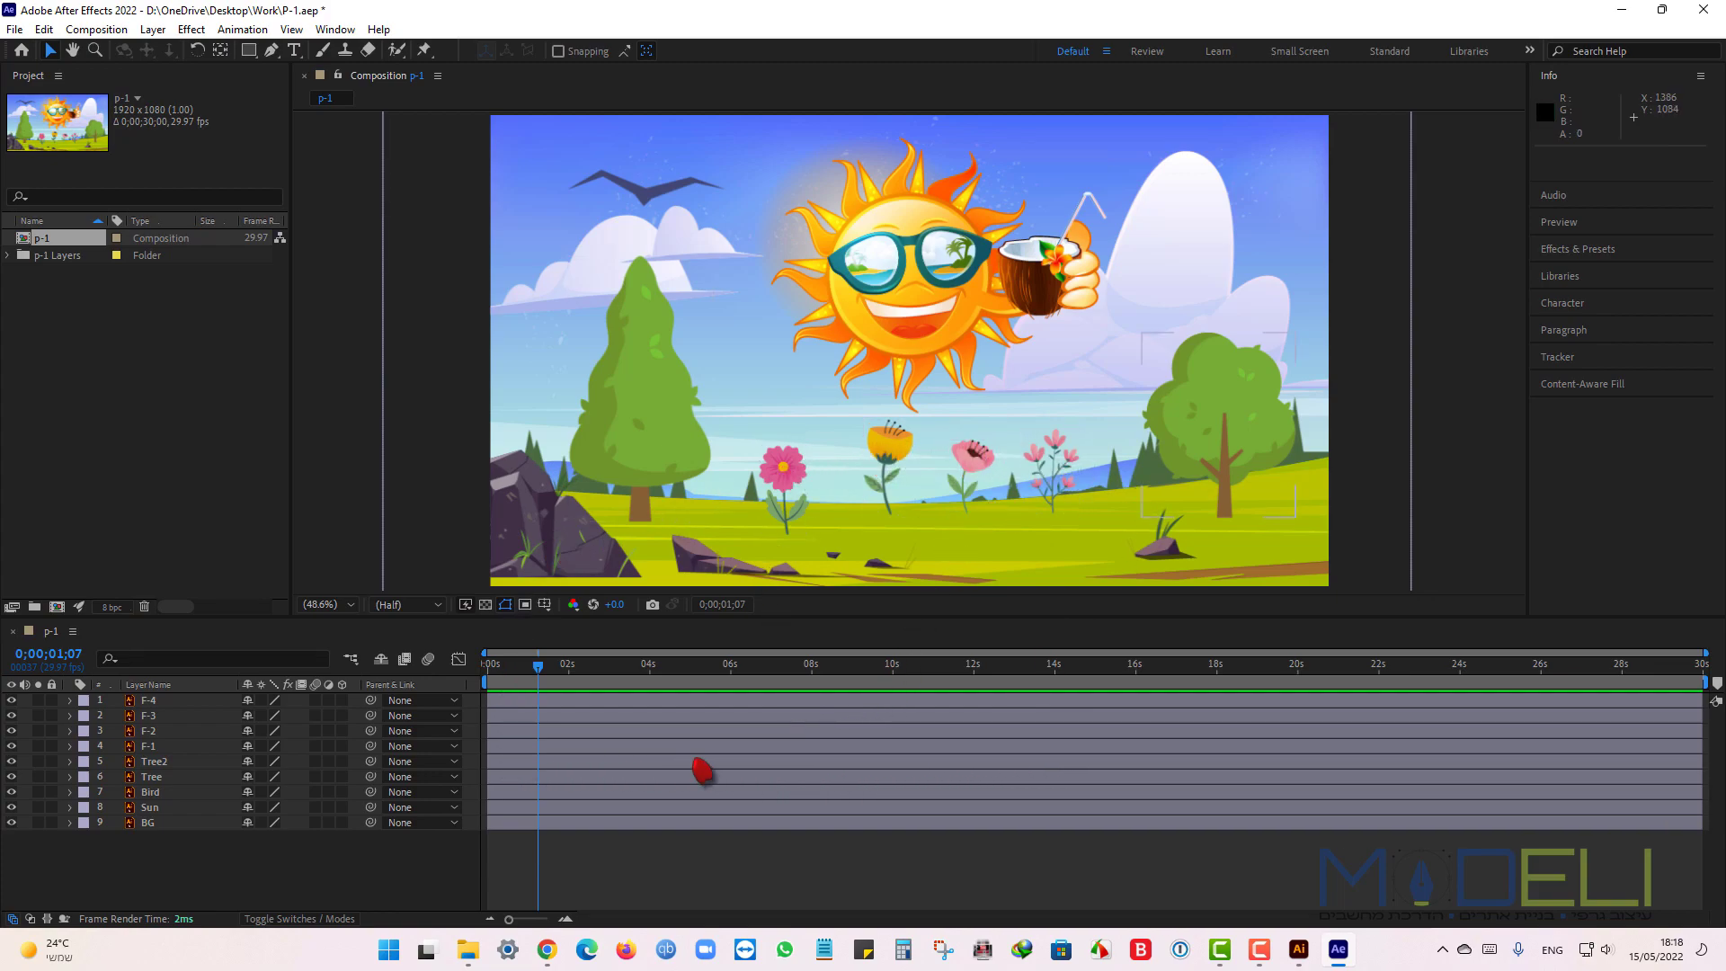
click(572, 748)
drag(567, 748, 723, 706)
click(673, 721)
click(696, 704)
Preview the staggered flower growth from the start and shift the F-4 layer 25 frames later.
drag(545, 675, 485, 673)
click(797, 883)
key(space)
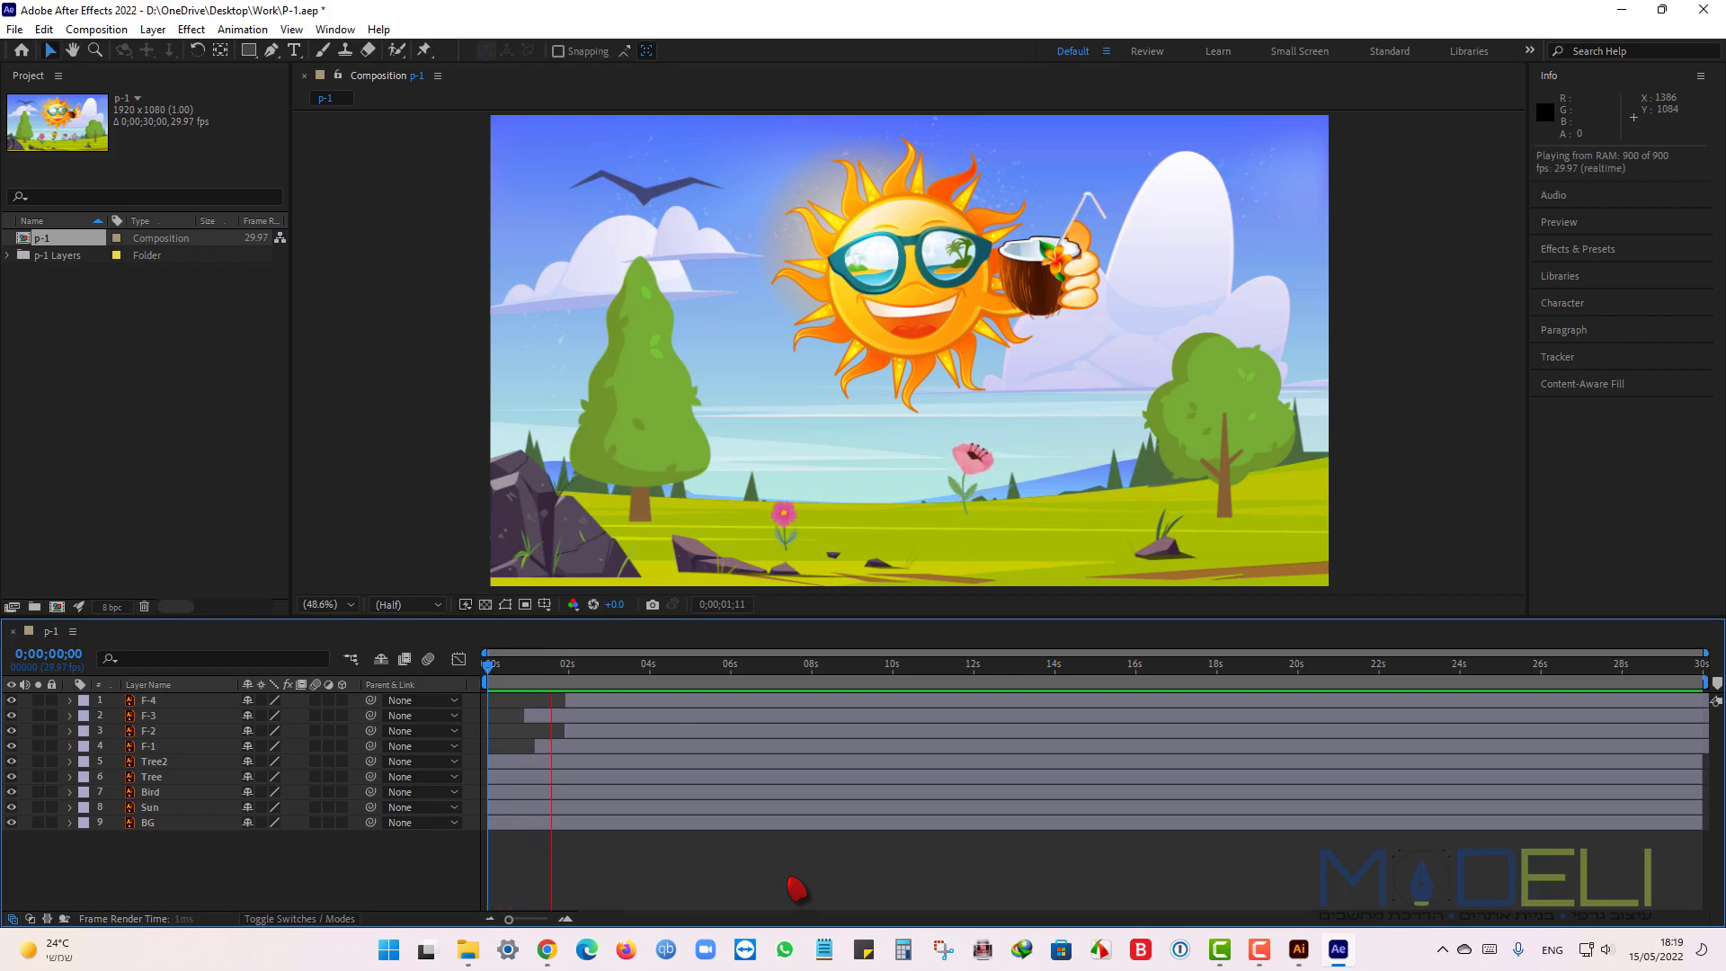
click(738, 740)
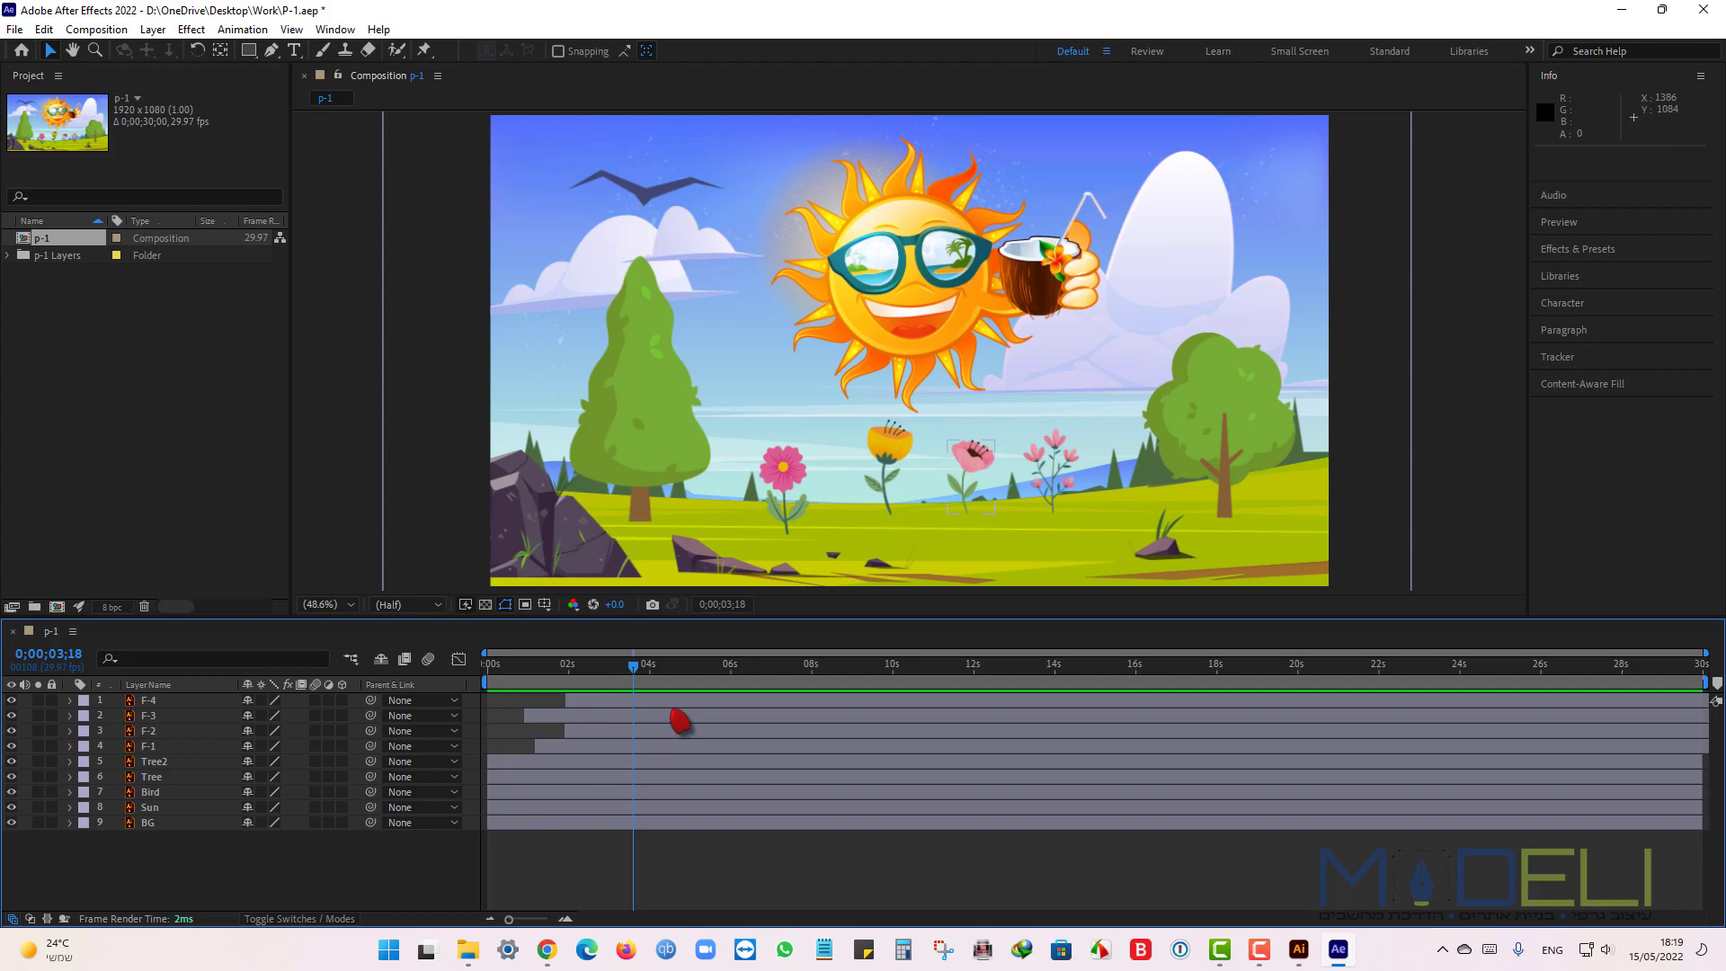
drag(679, 705, 483, 685)
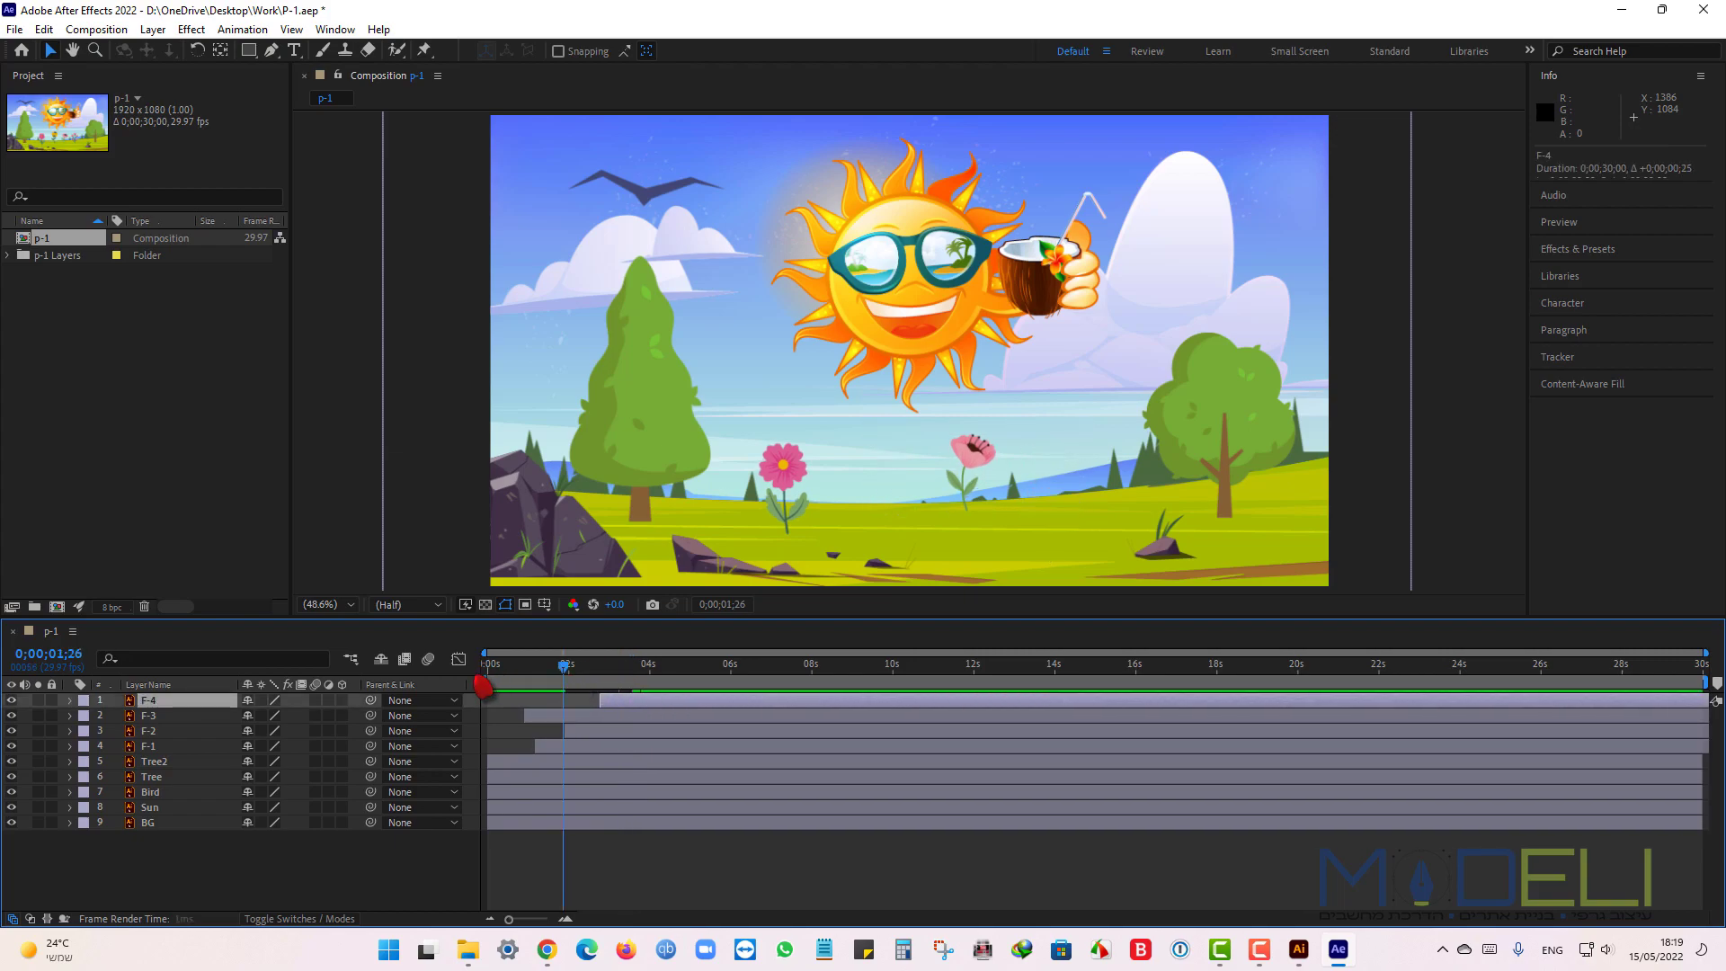
Preview the staggered flower growth.
click(734, 870)
key(space)
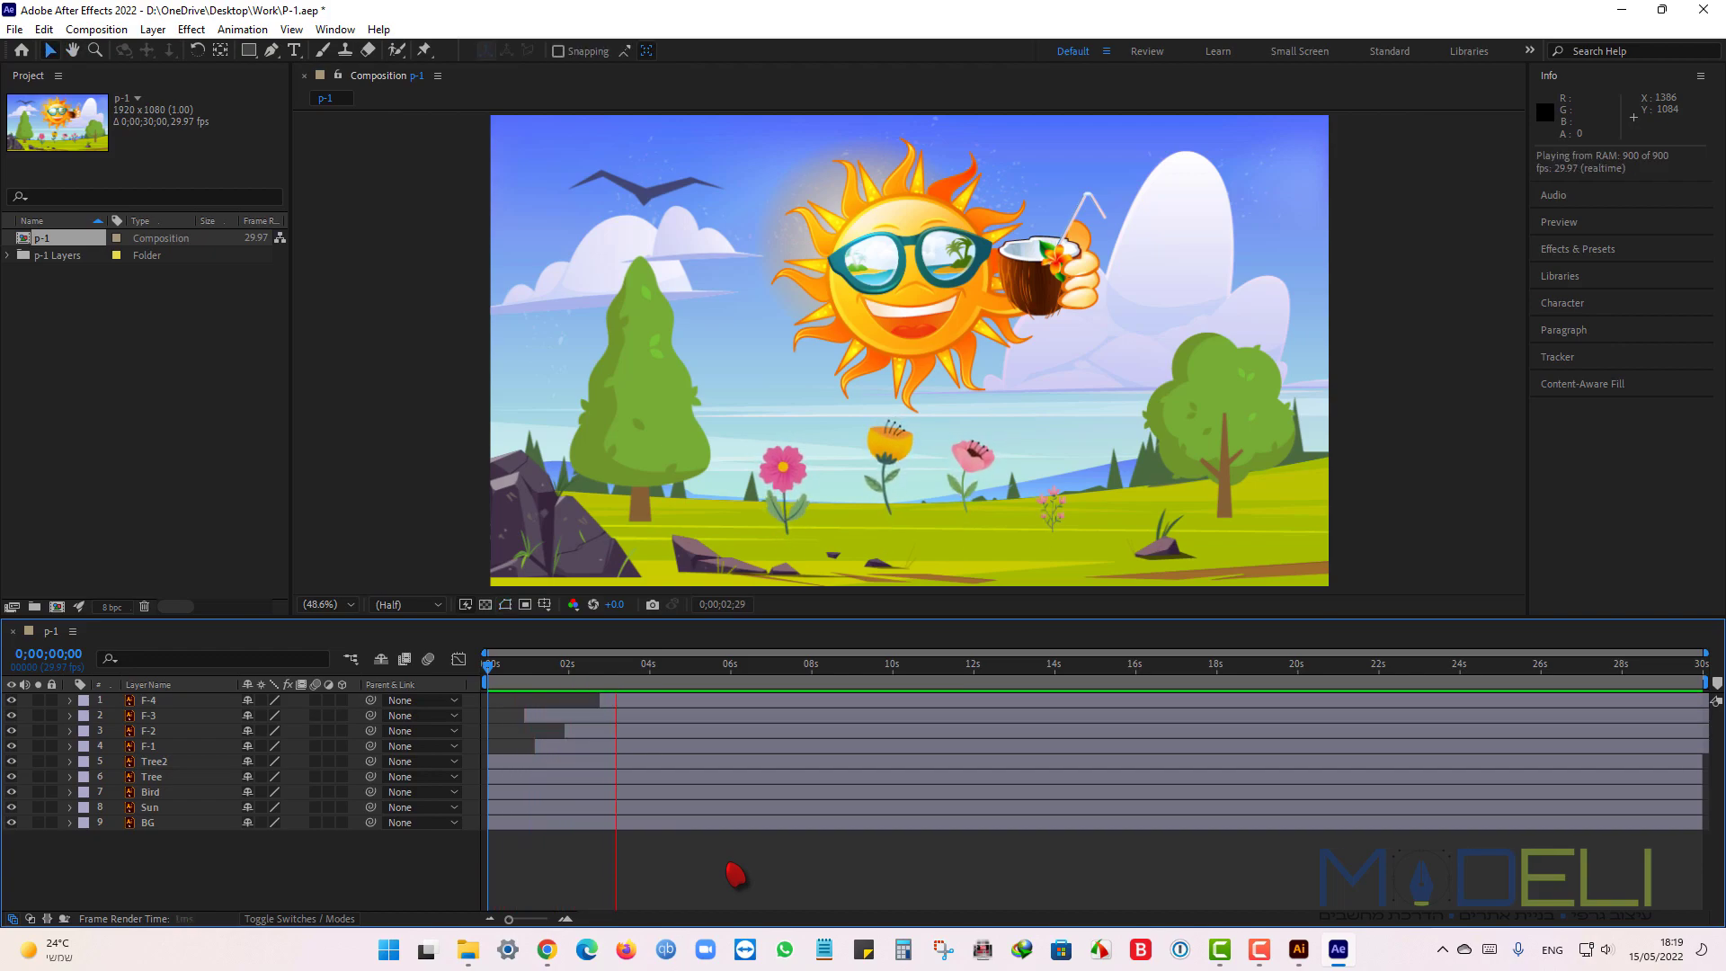
key(space)
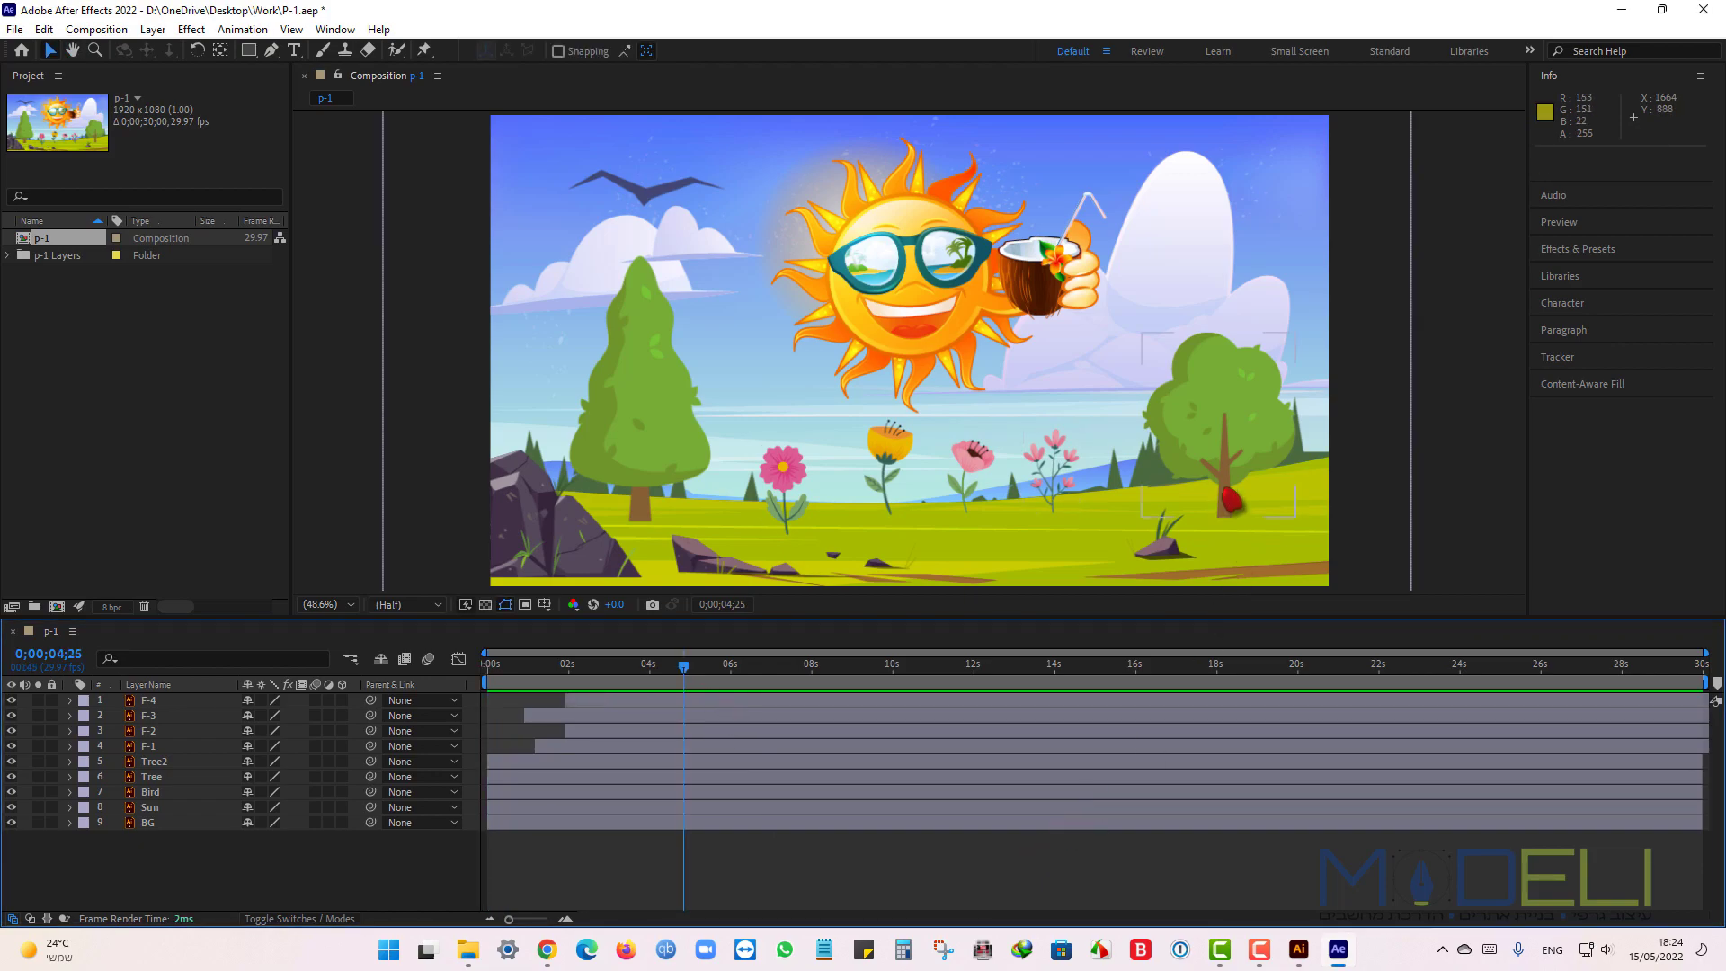
Reveal the Scale property of the F-1 layer and copy its two Scale keyframes.
drag(1217, 503, 1214, 440)
click(149, 748)
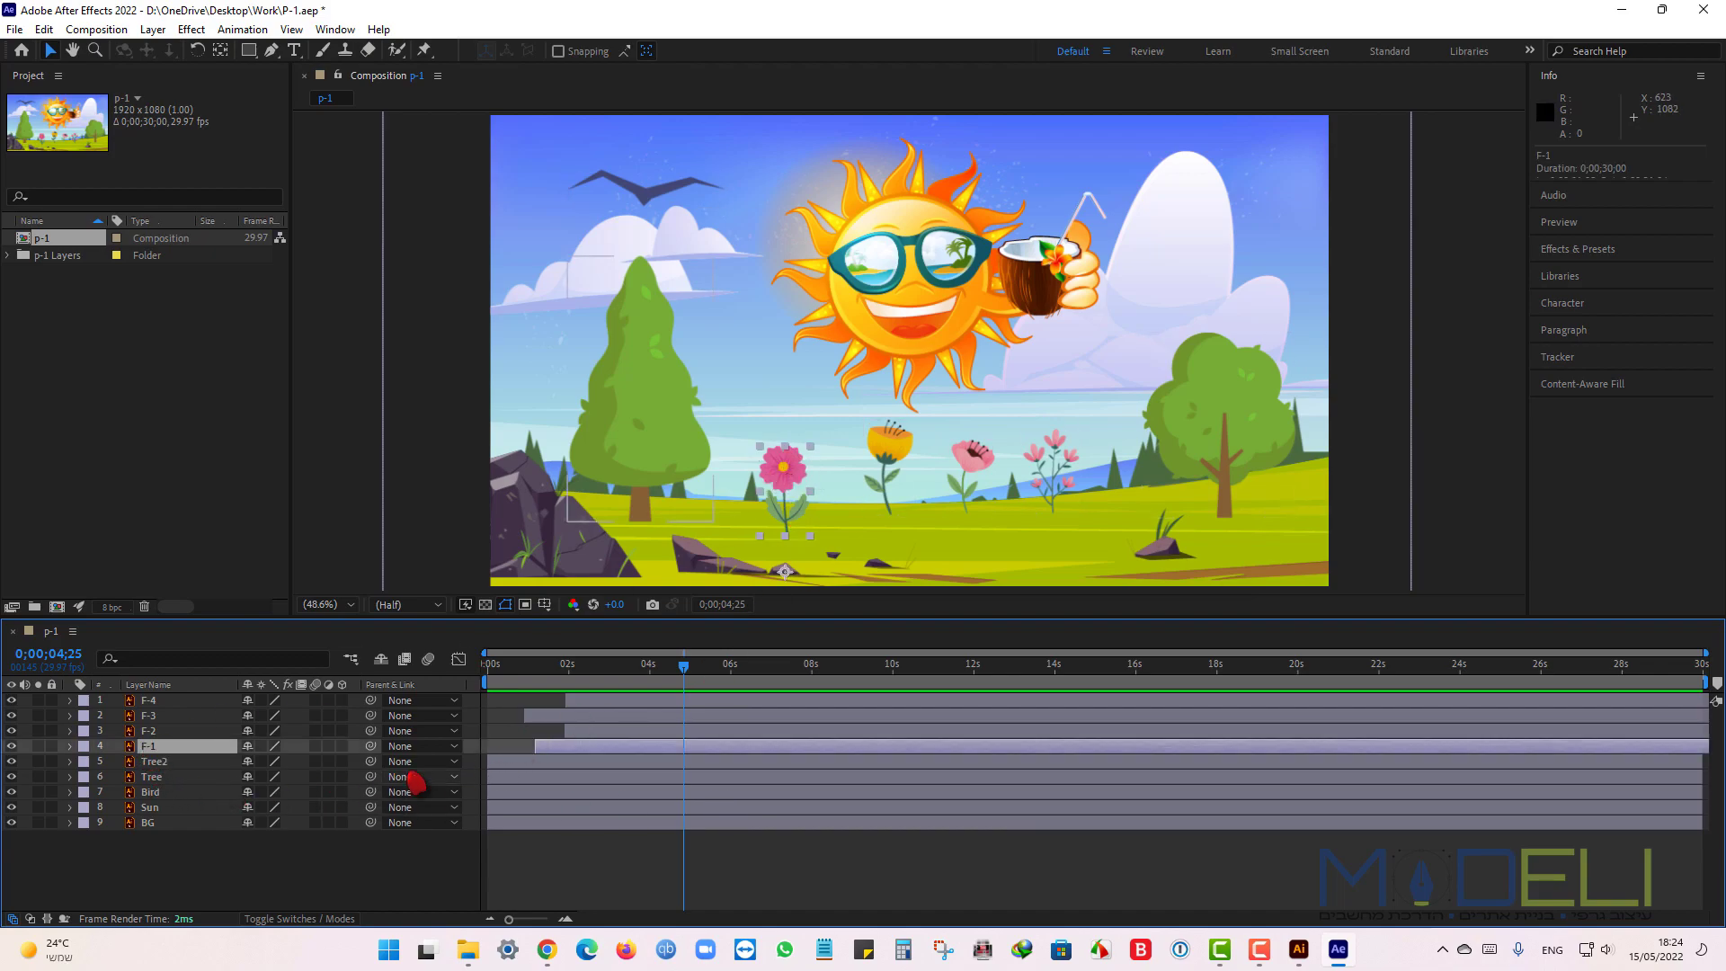
key(s)
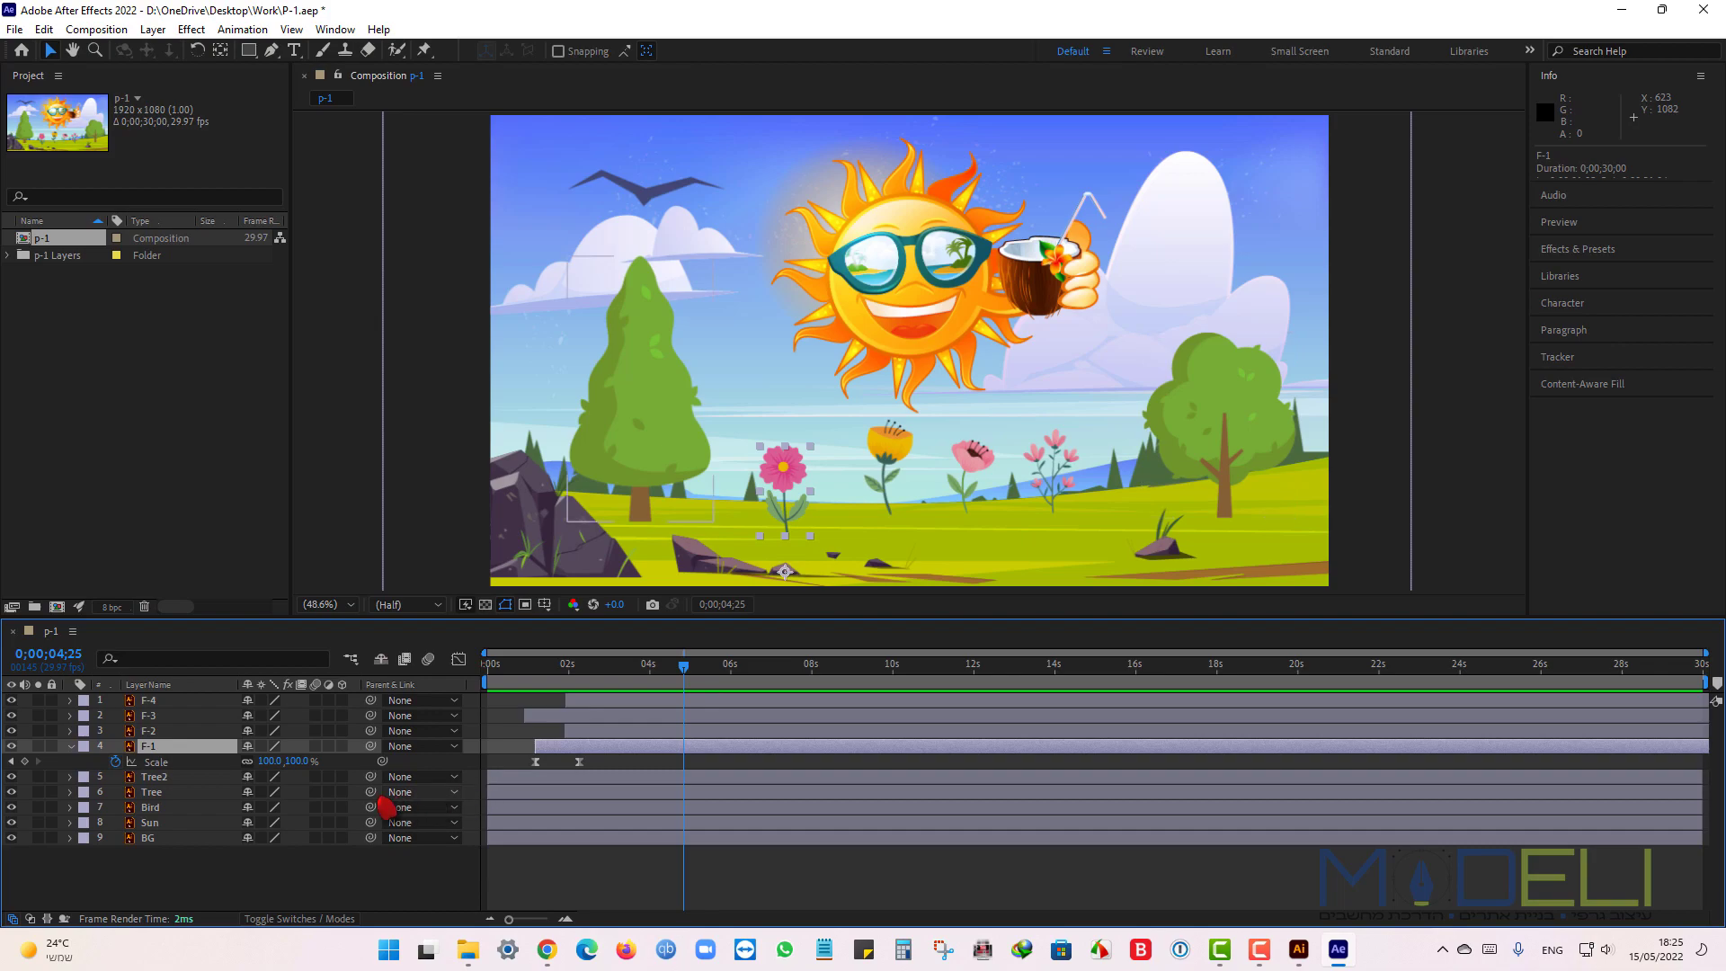
click(159, 764)
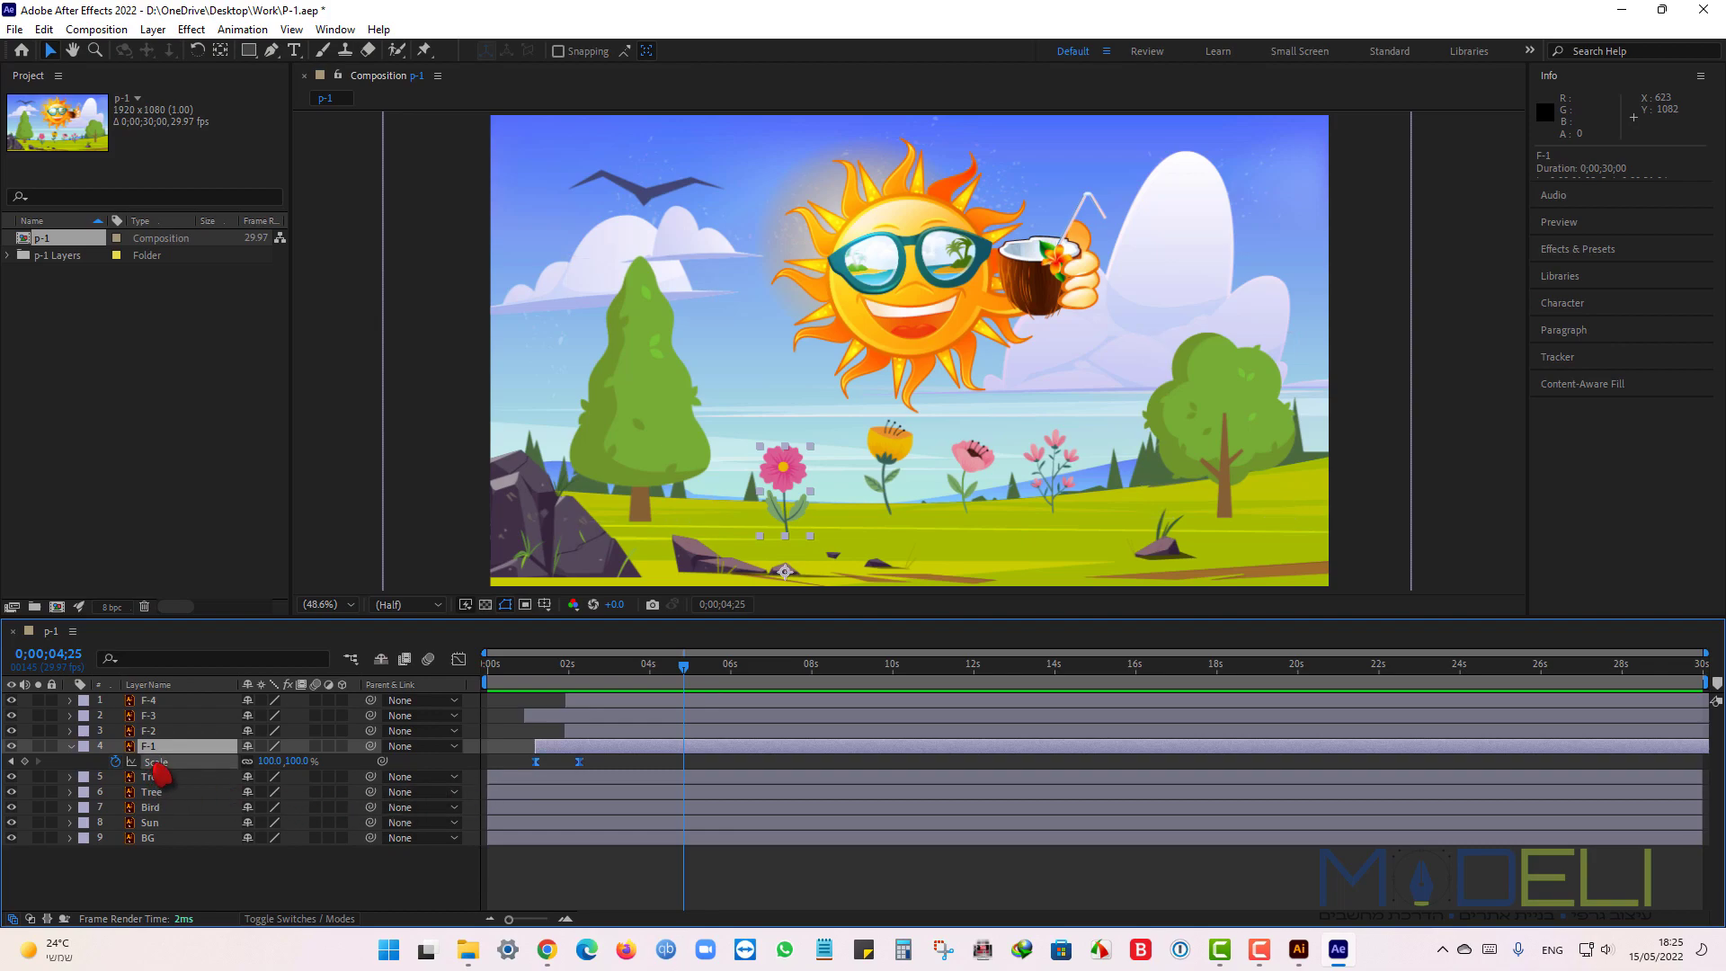
click(39, 28)
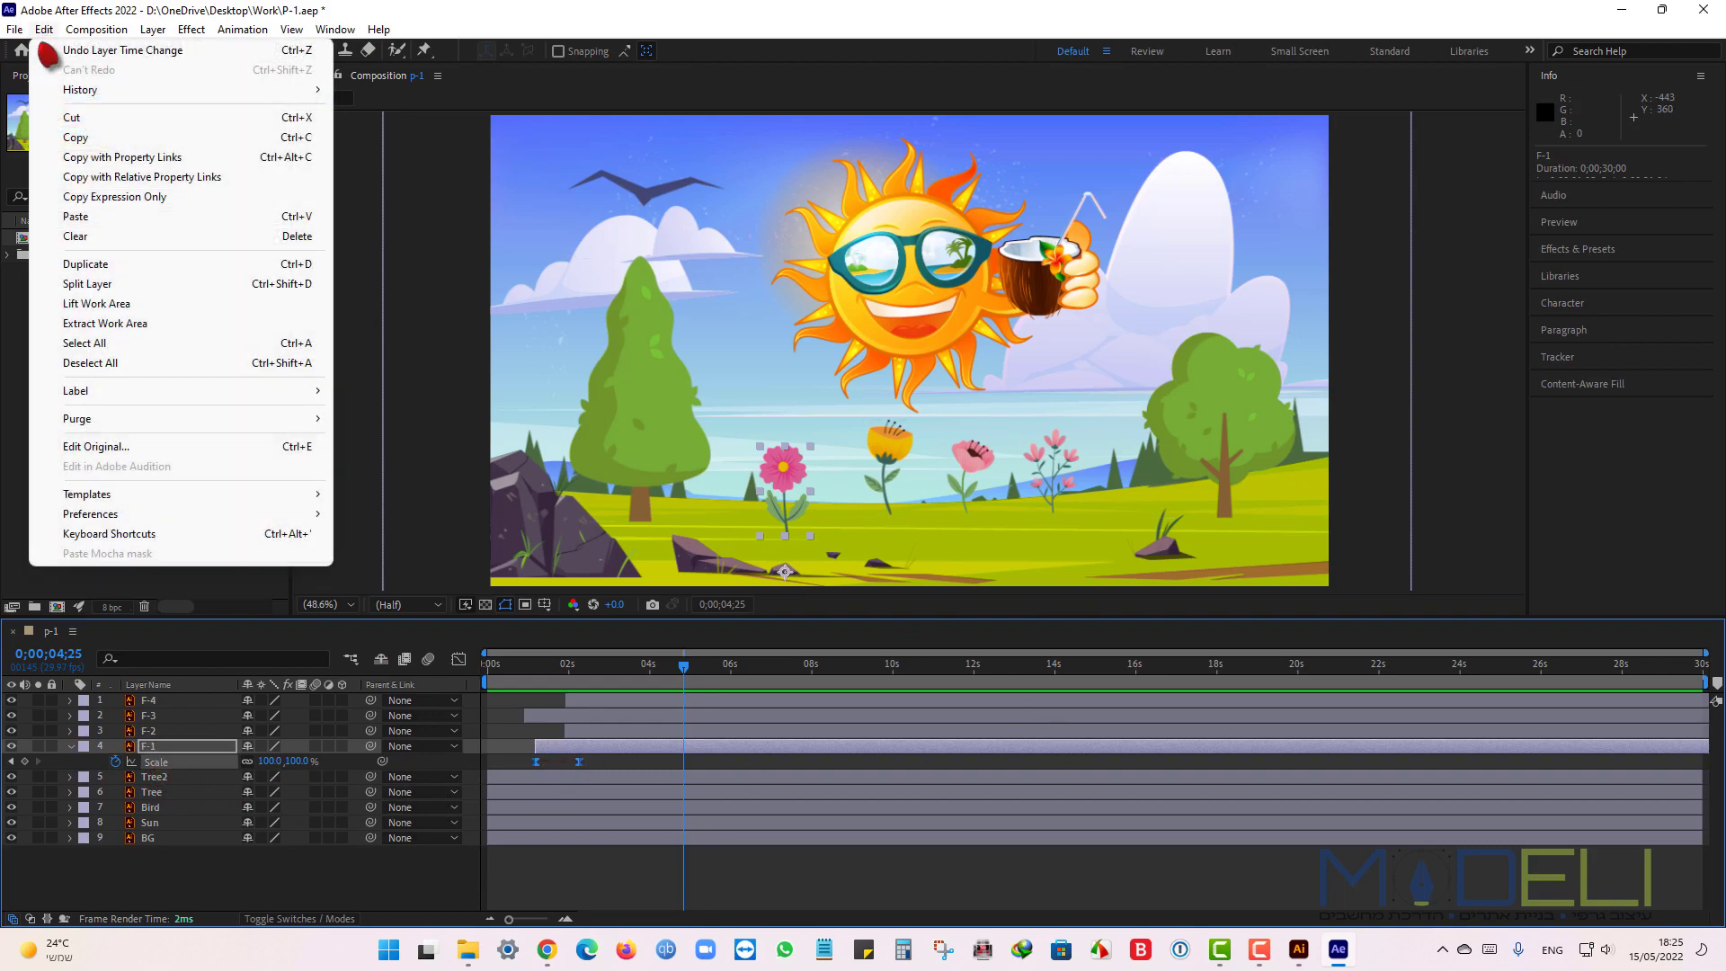
click(59, 140)
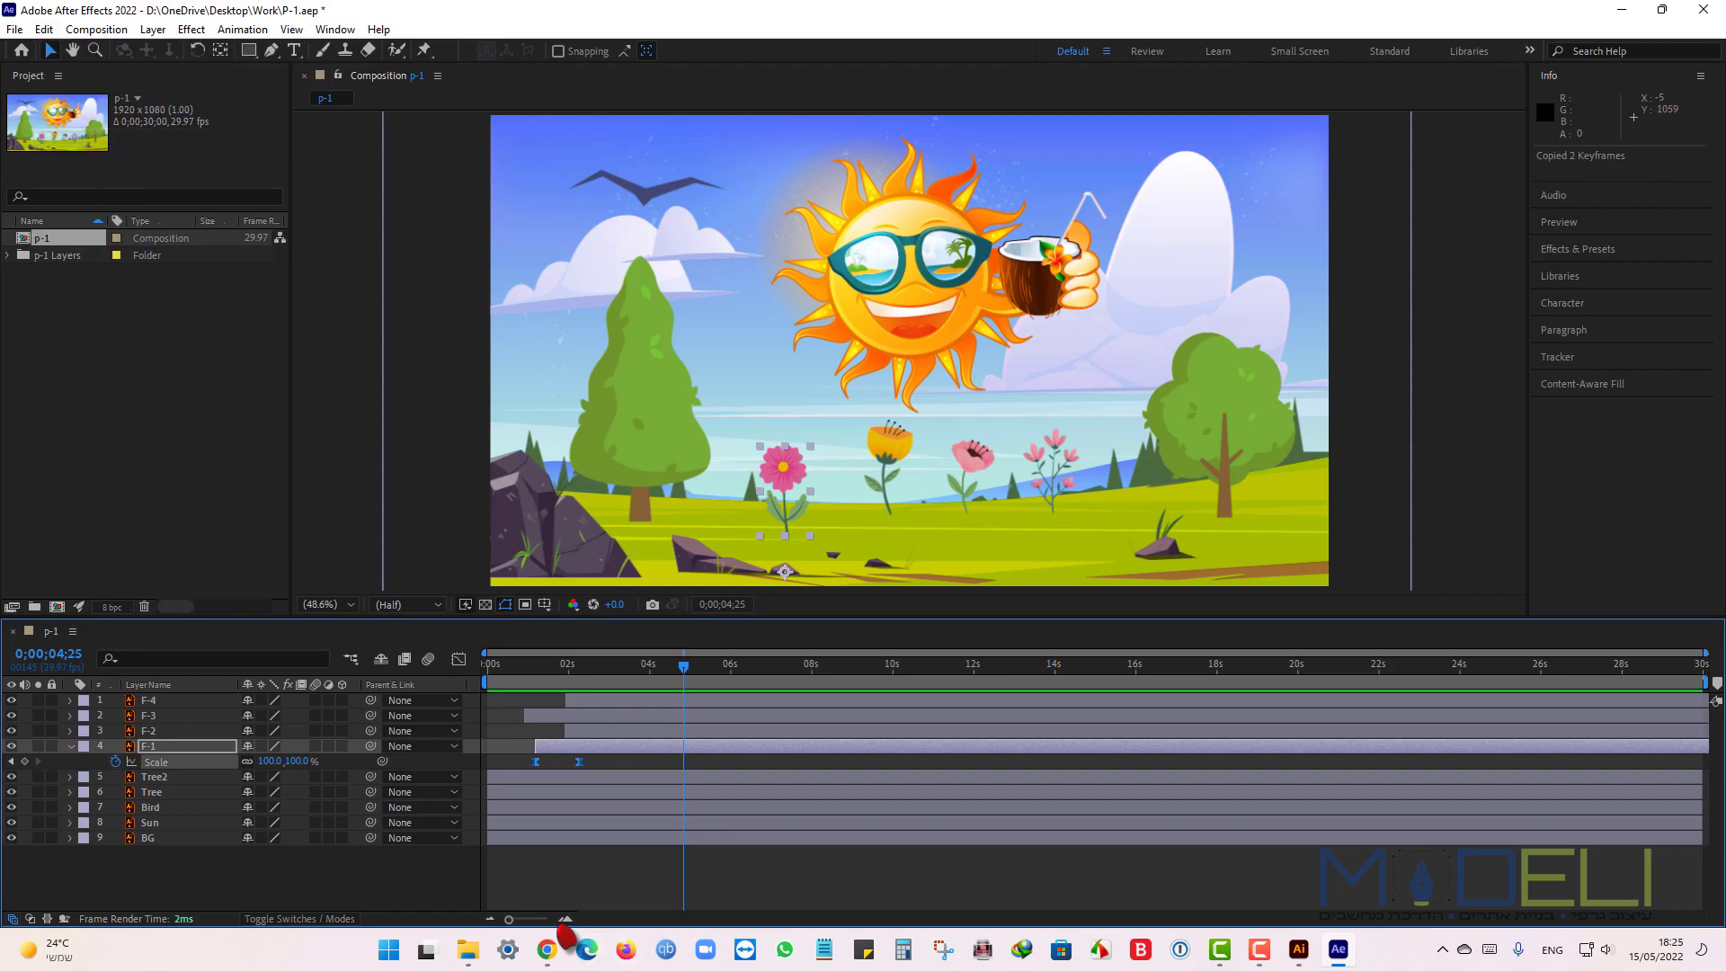
Paste the copied Scale keyframes onto the Tree2 layer at 0;00;04;25.
click(1204, 443)
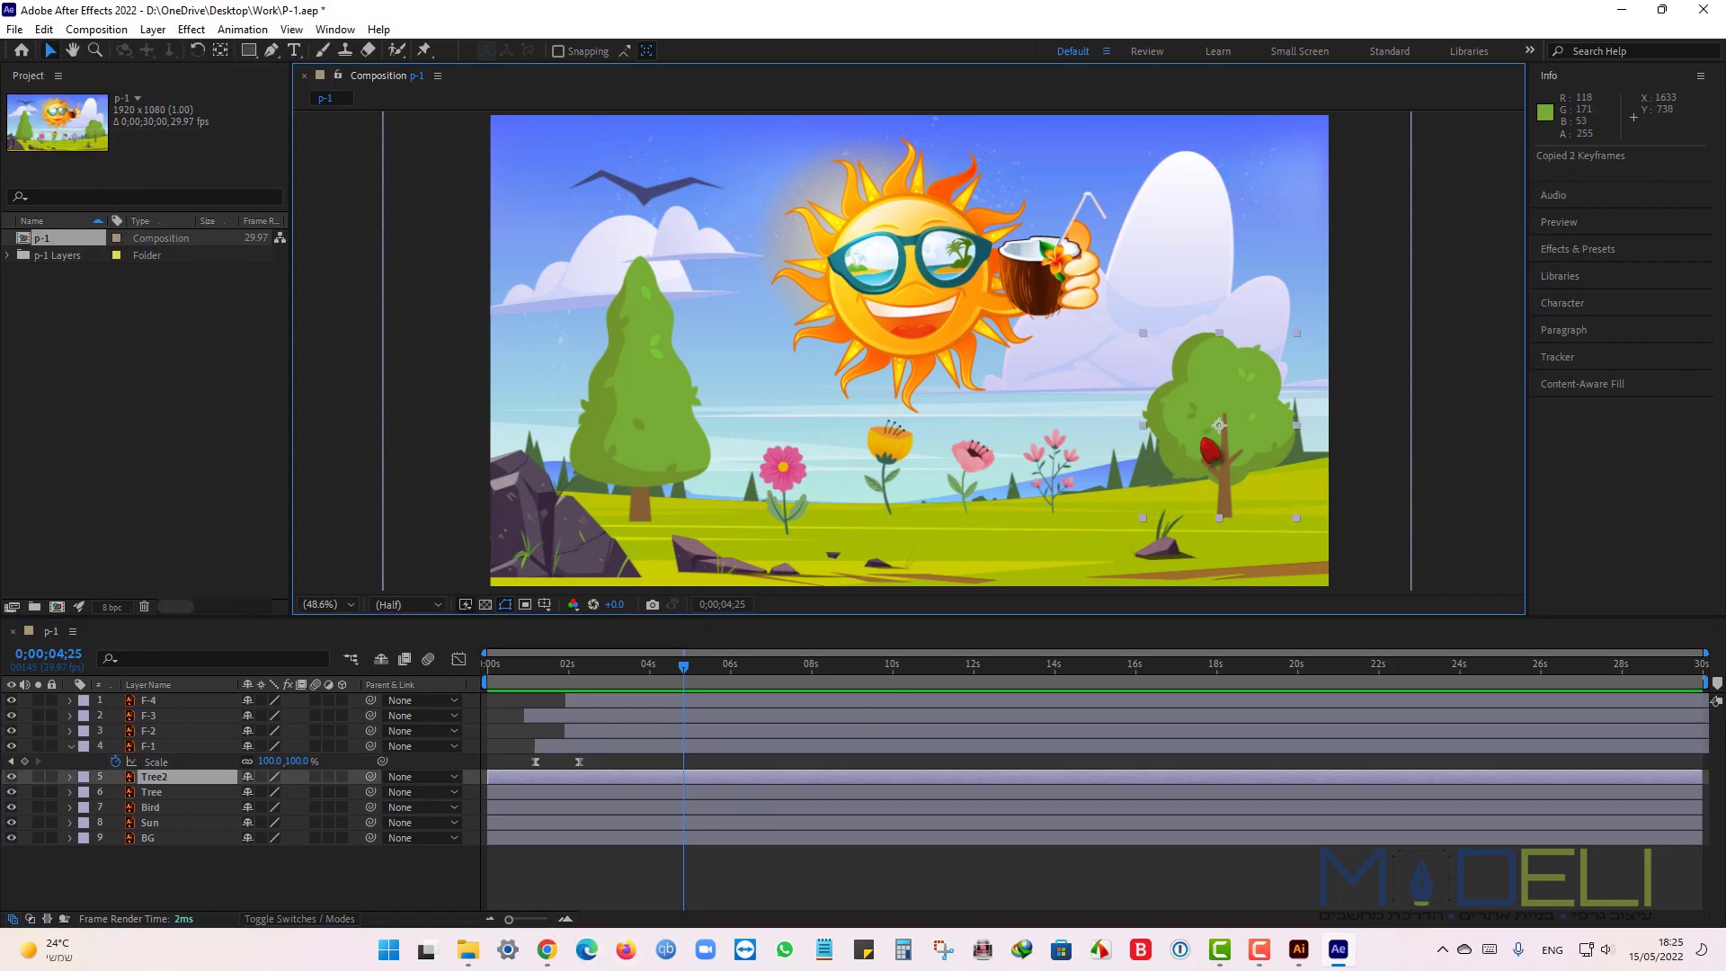
click(43, 29)
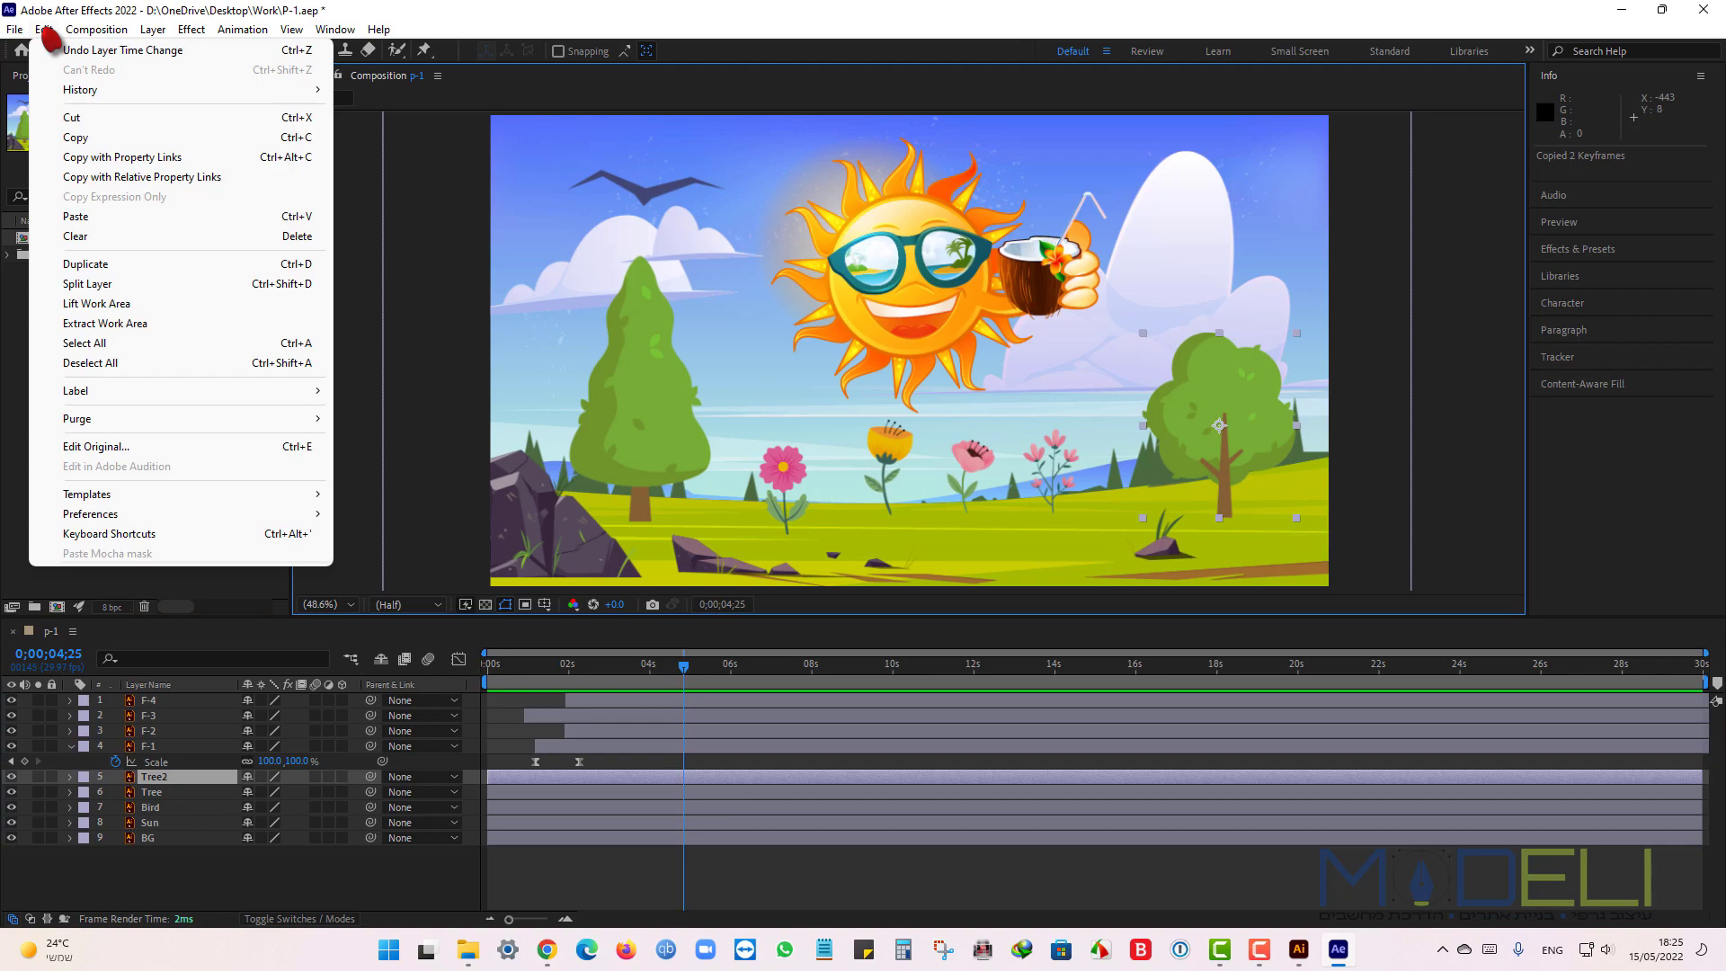
click(88, 216)
click(363, 726)
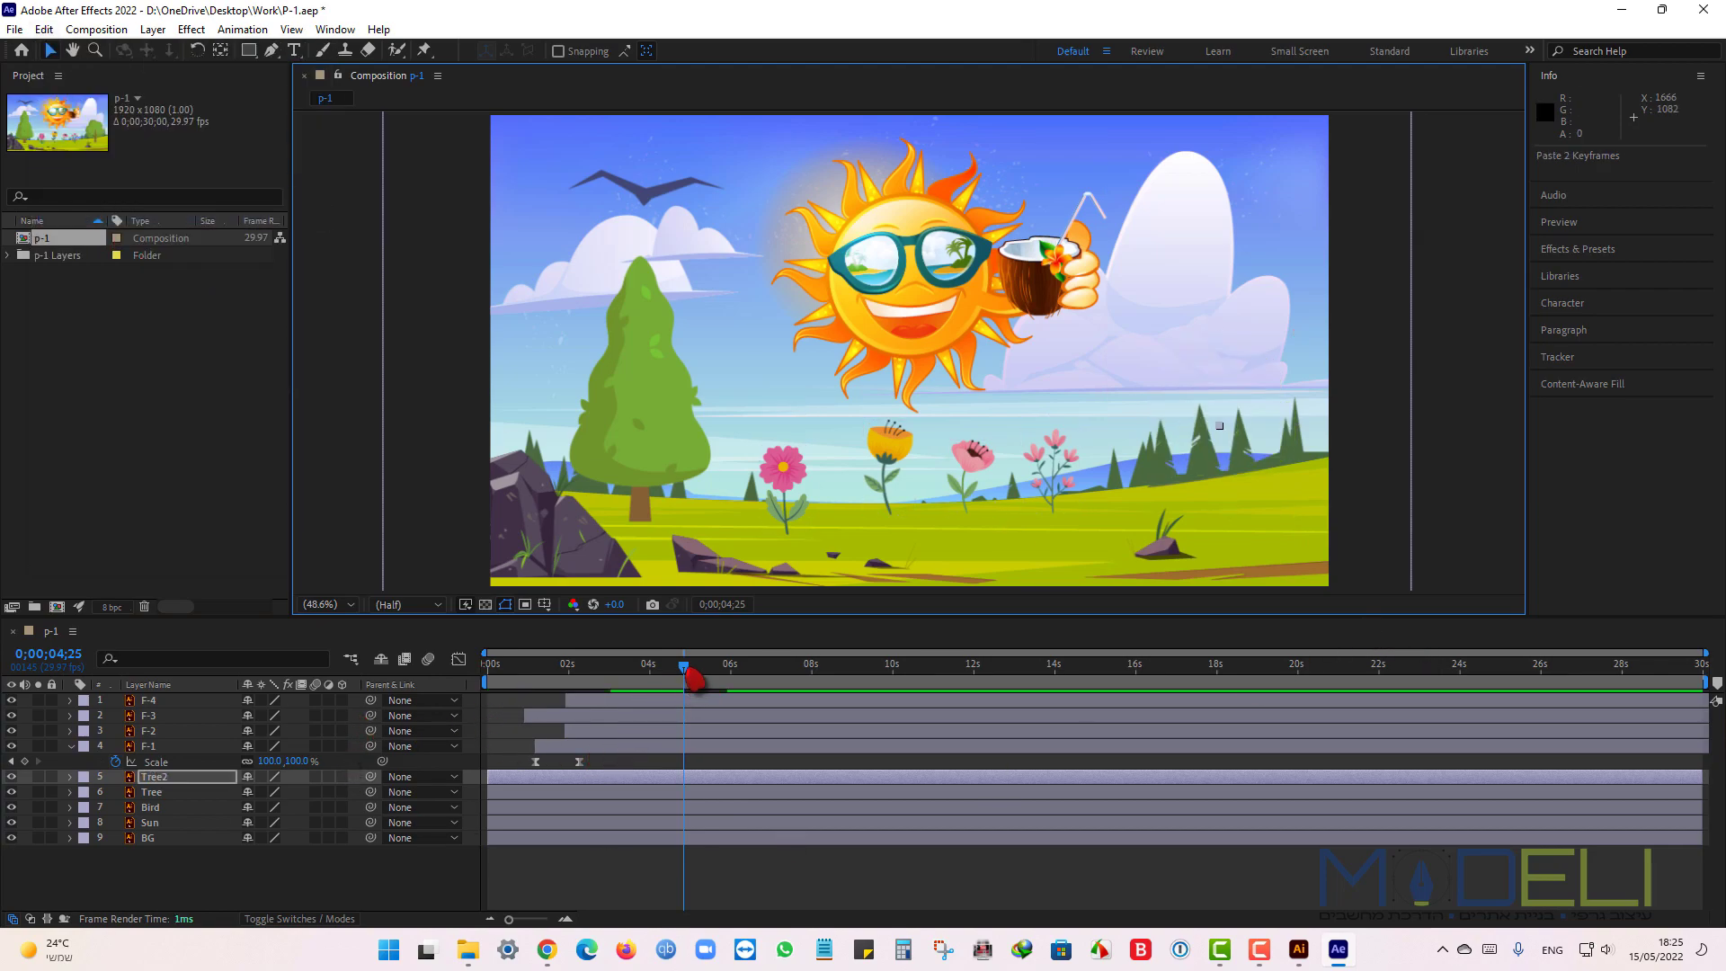
At 0;00;06;04, with Tree2 at full size, move its anchor point down to the ground below the trunk.
drag(691, 672, 744, 693)
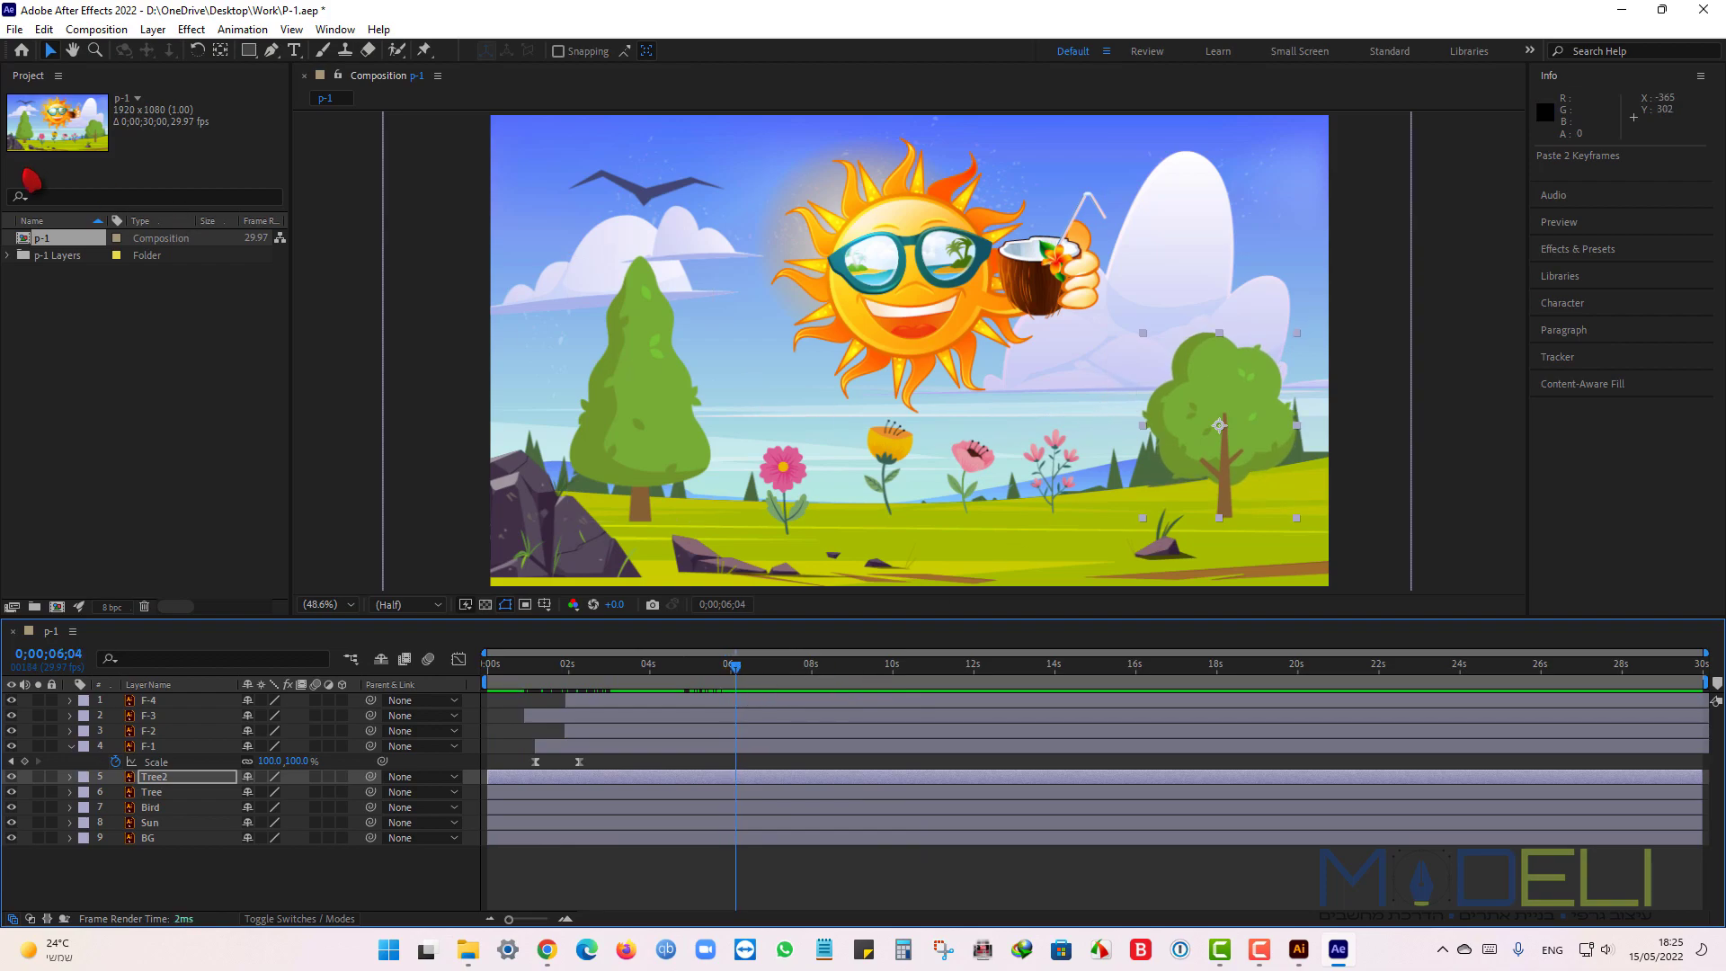
click(220, 50)
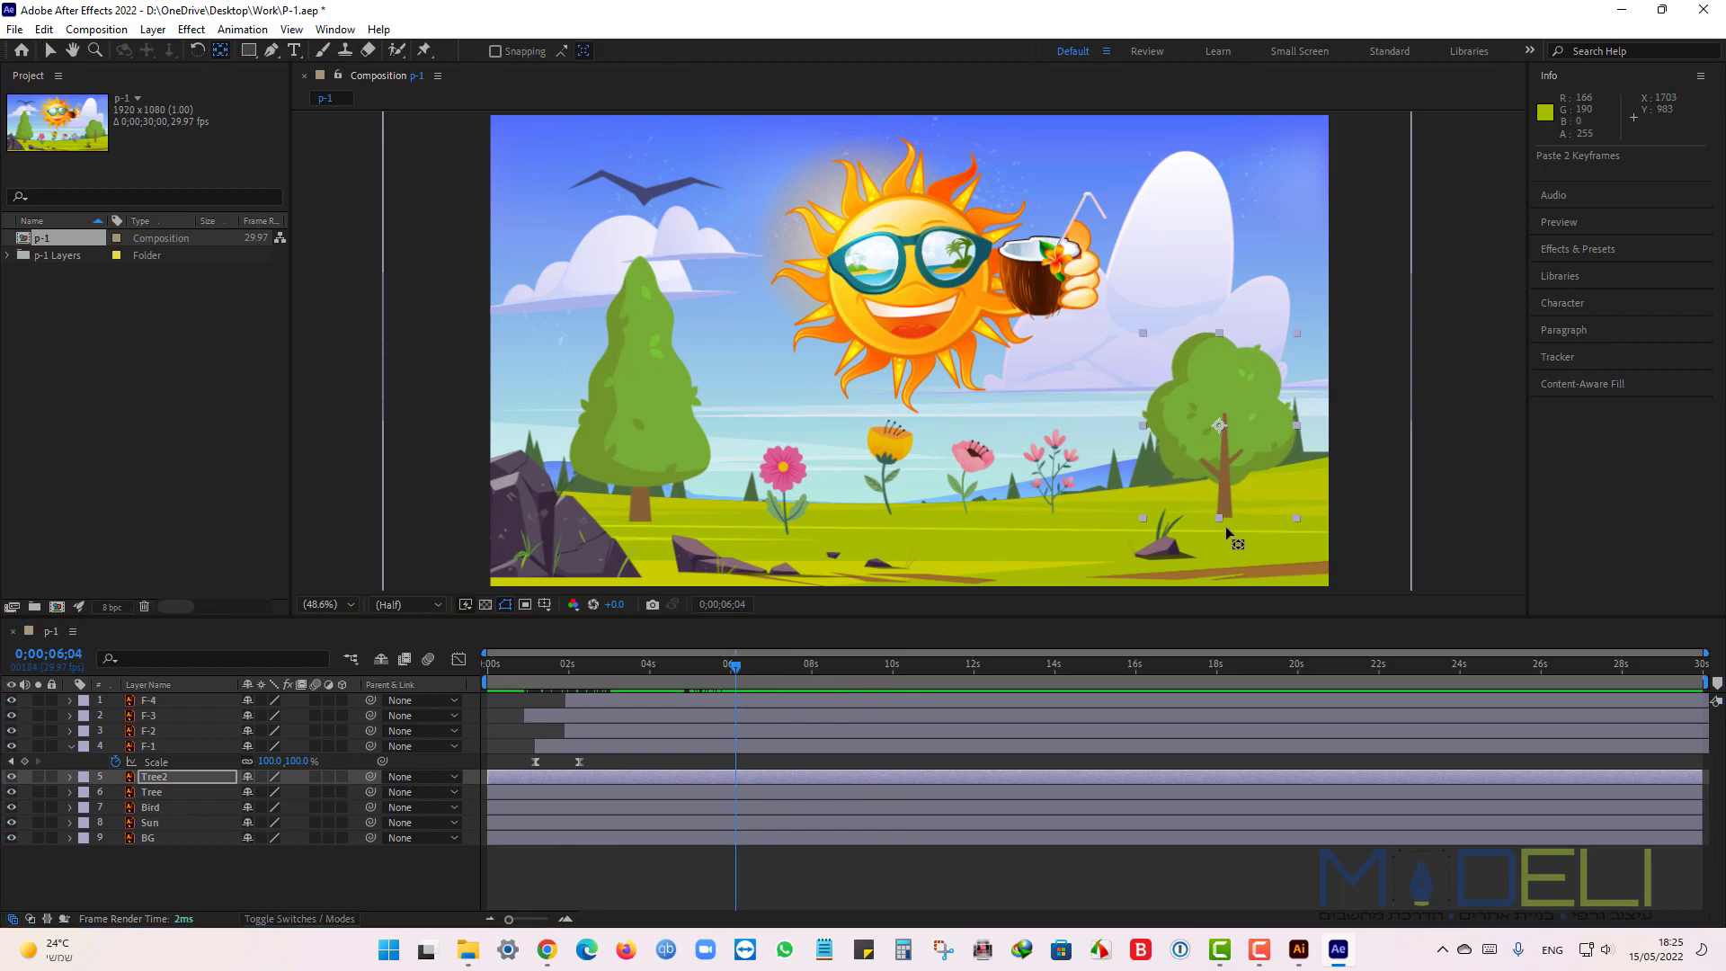
drag(1220, 425, 1233, 499)
drag(1226, 562, 1227, 576)
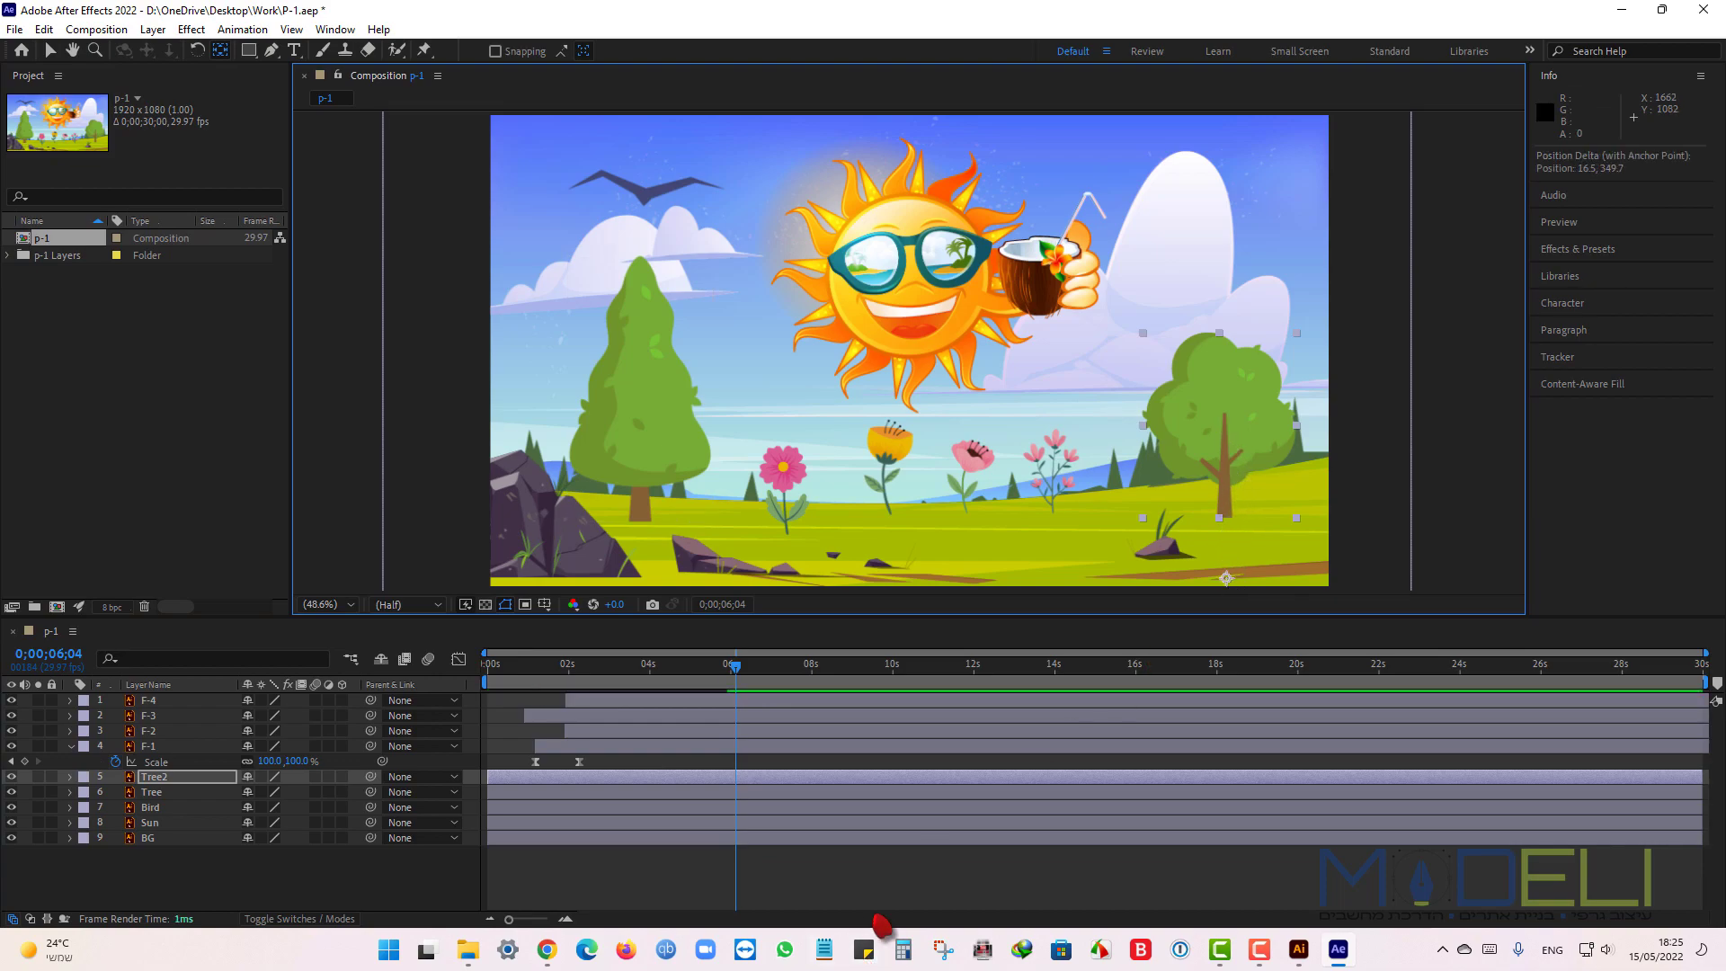
Preview the animation from the start to check how Tree2 grows.
key(Home)
key(space)
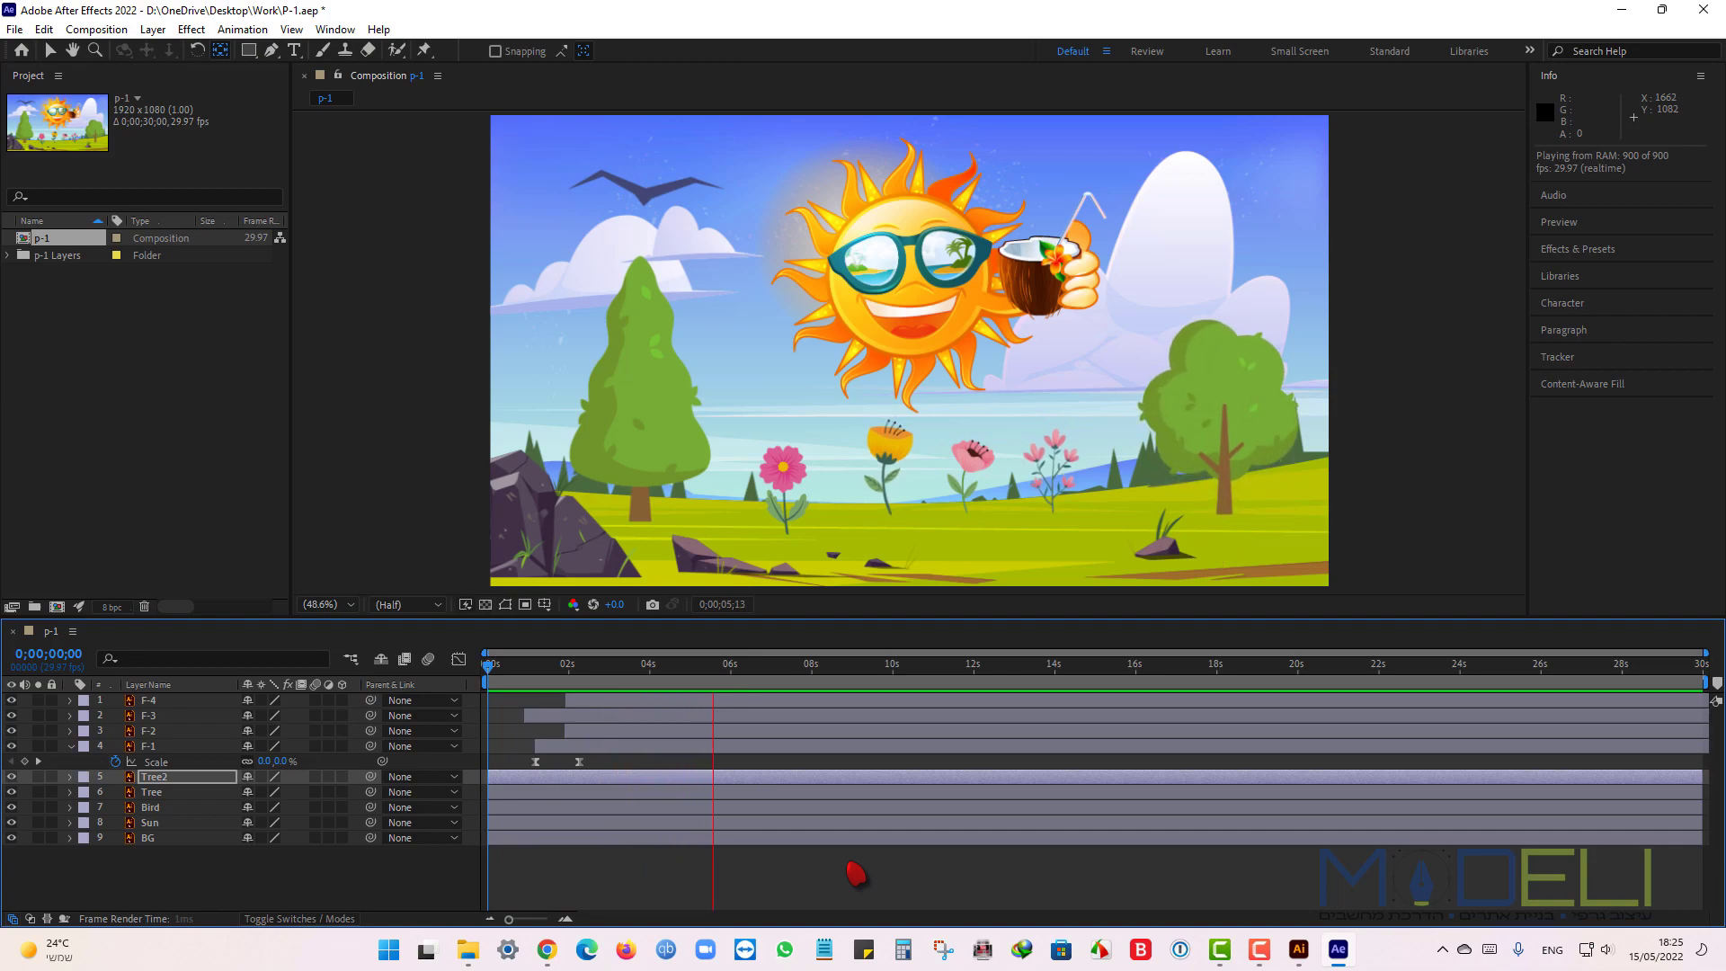
key(space)
Reveal Tree2's Scale keyframes and shift the layer about 2 s earlier so its growth starts at about 3 s.
click(179, 779)
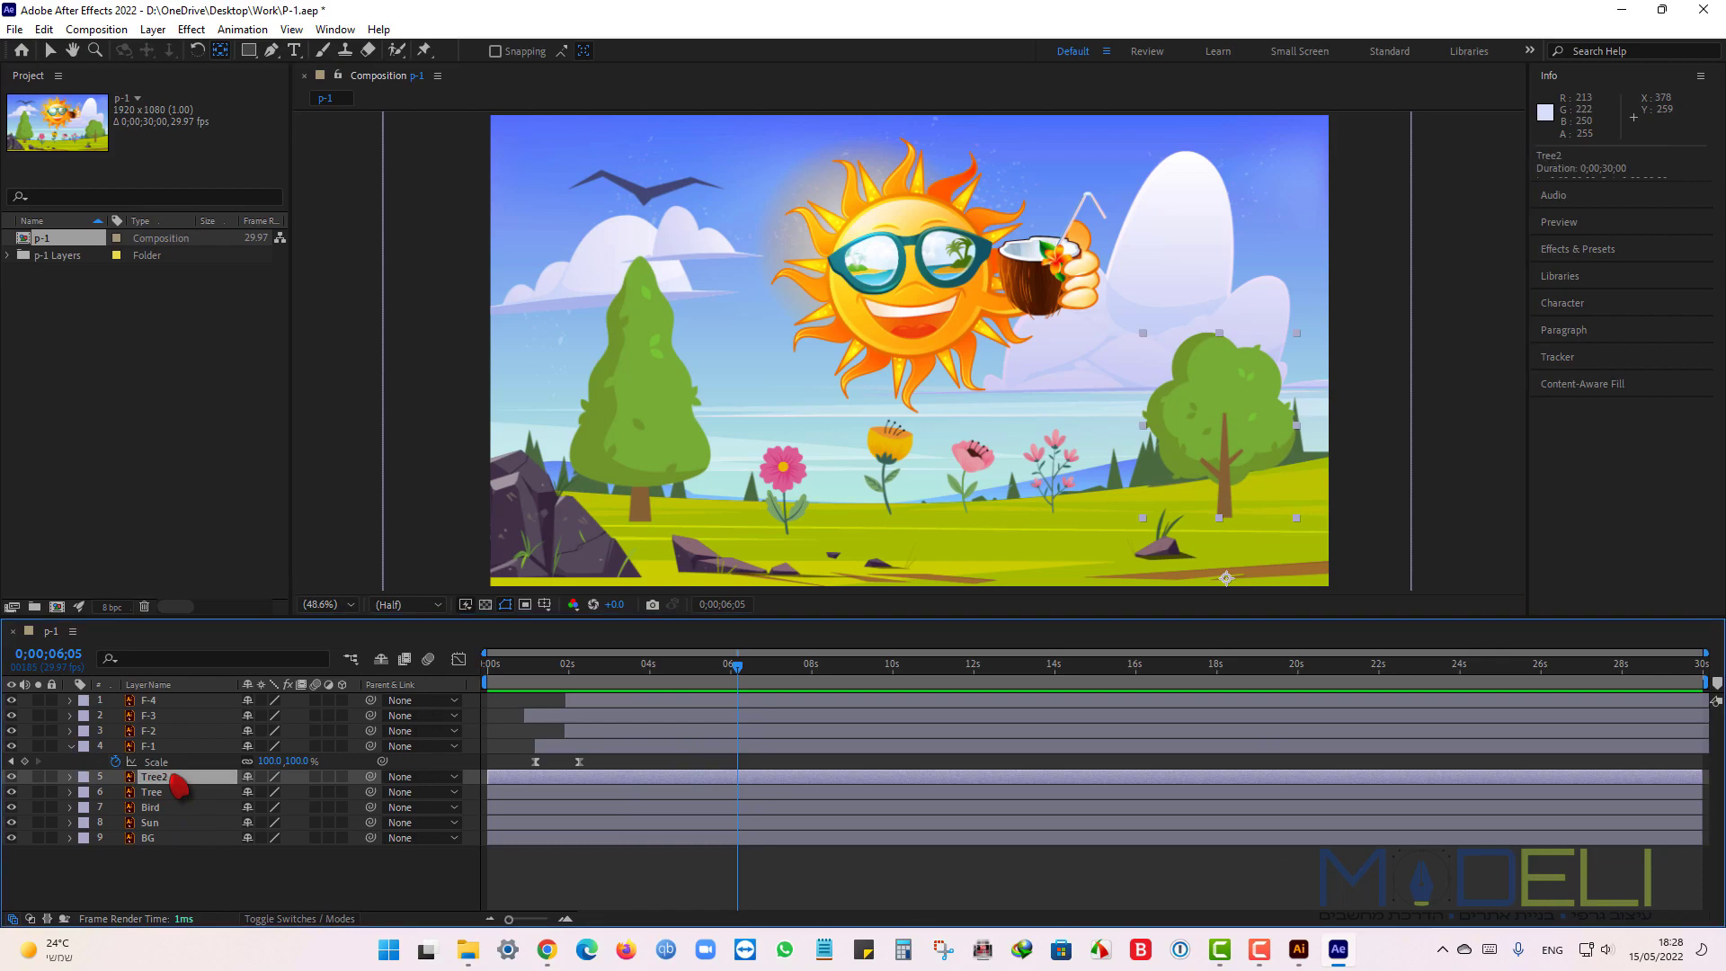
key(s)
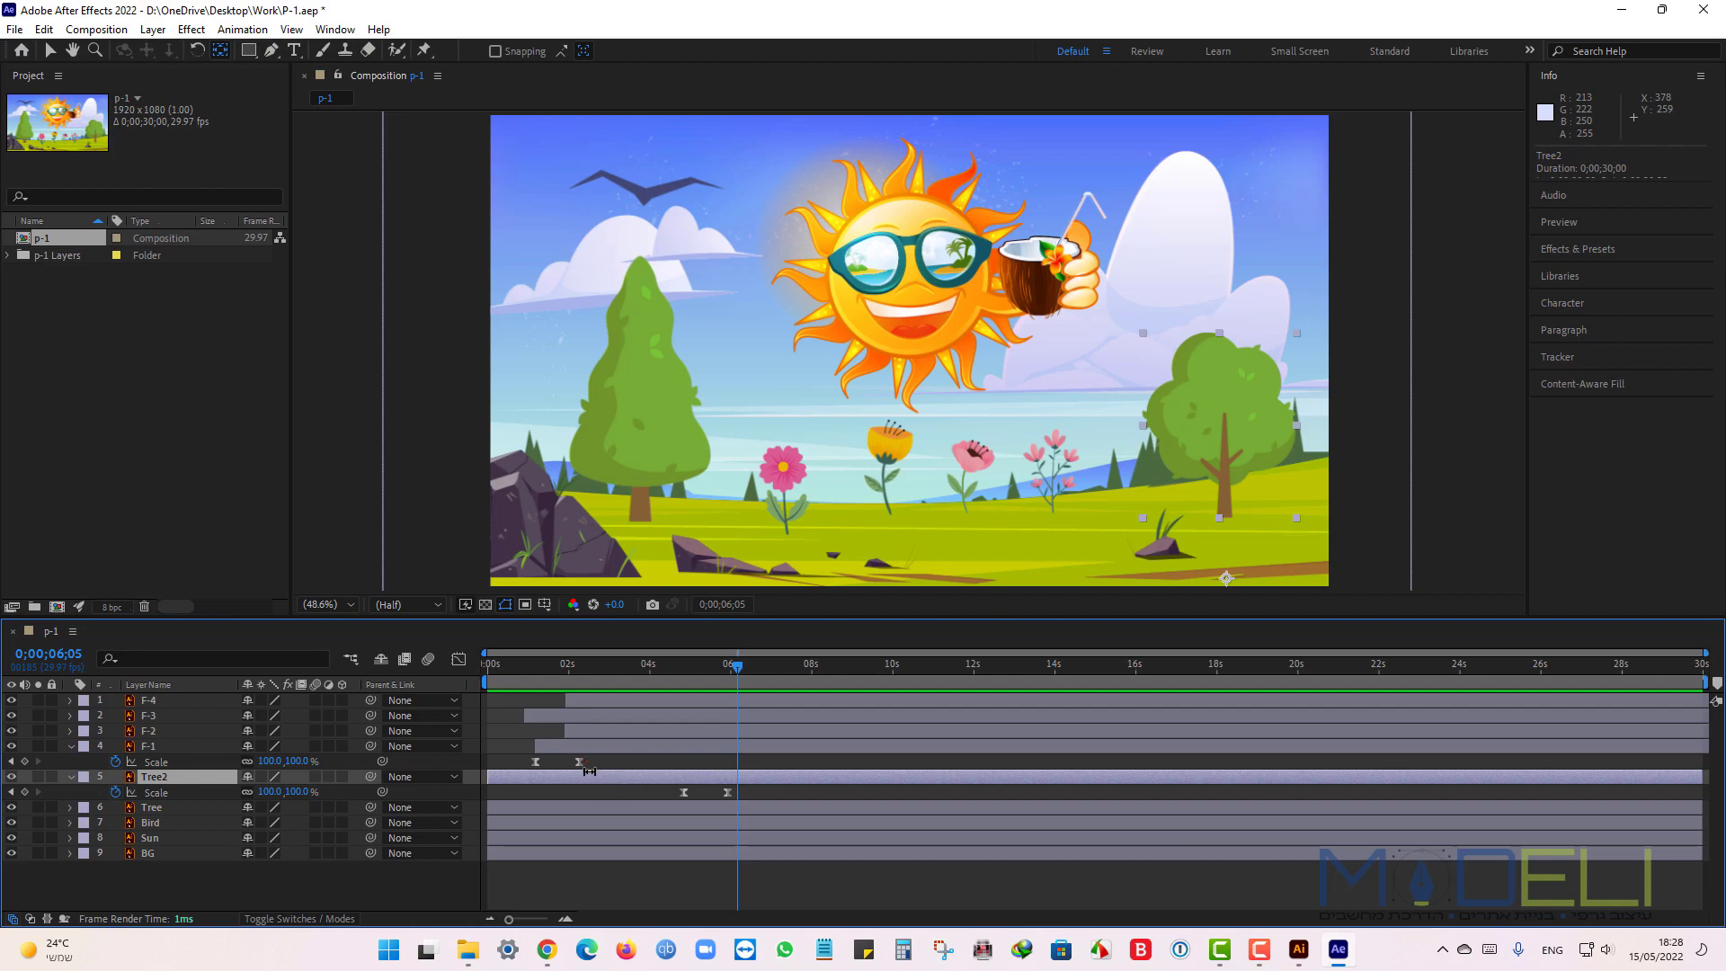
click(50, 51)
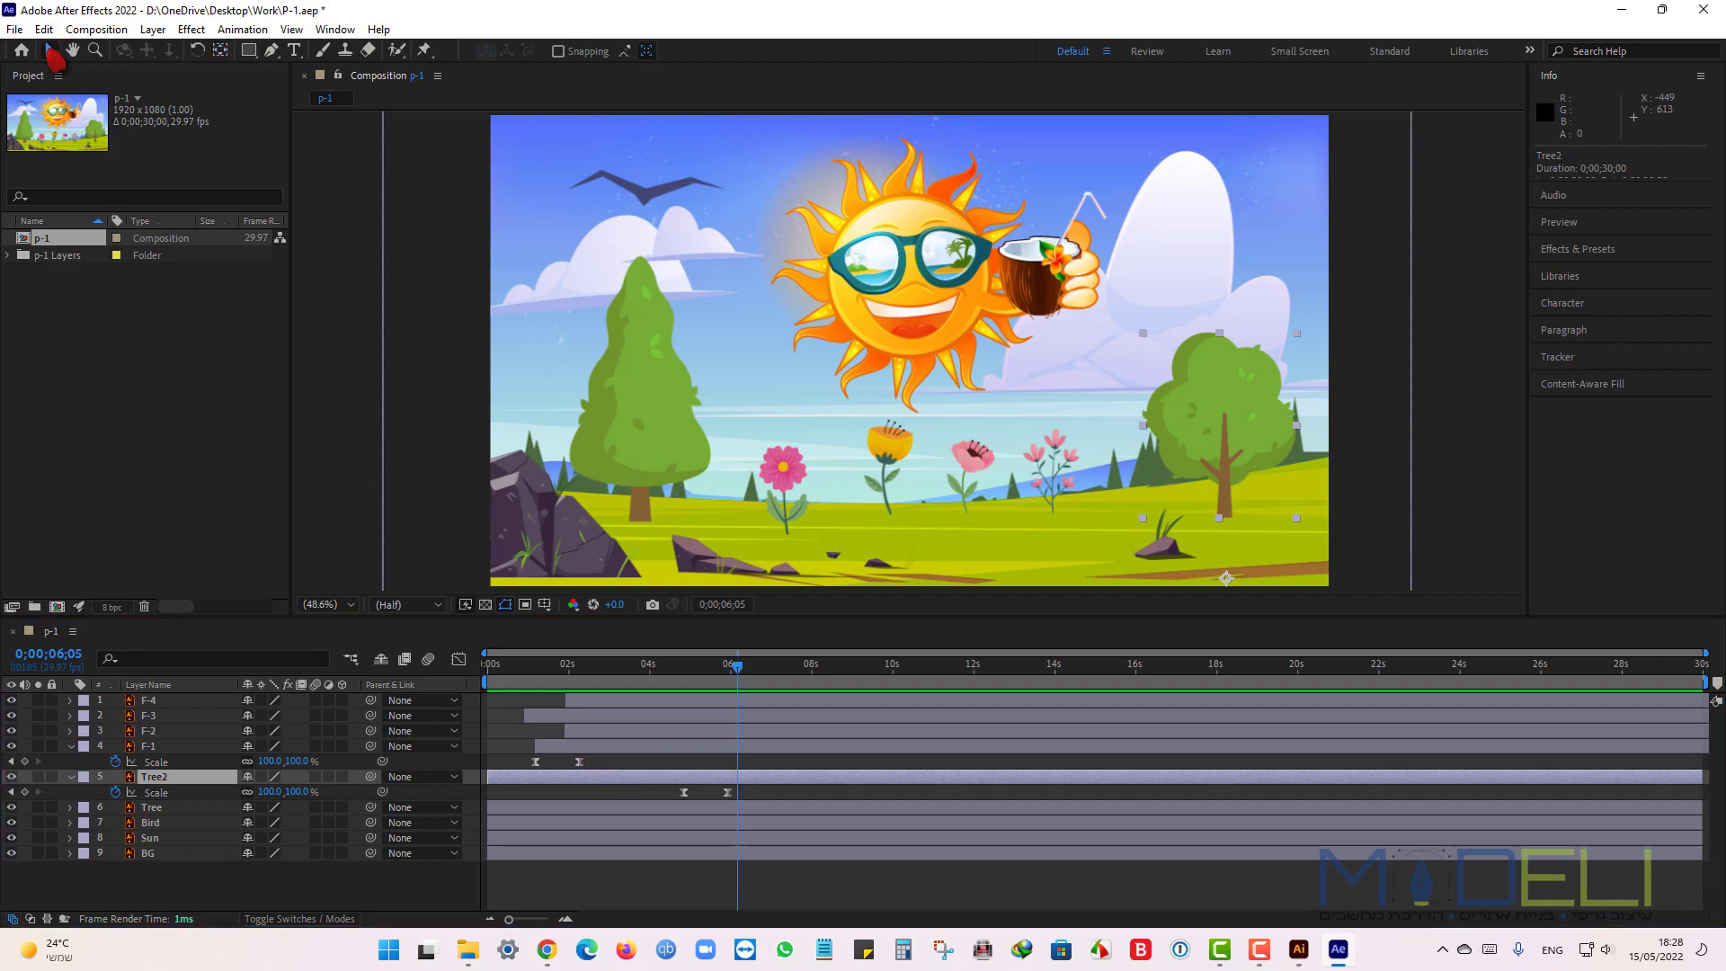
mouse_move(656, 780)
mouse_down()
mouse_move(590, 779)
mouse_move(659, 782)
mouse_up()
Preview the retimed Tree2 growth together with the flowers from the start of the composition.
drag(739, 681, 485, 687)
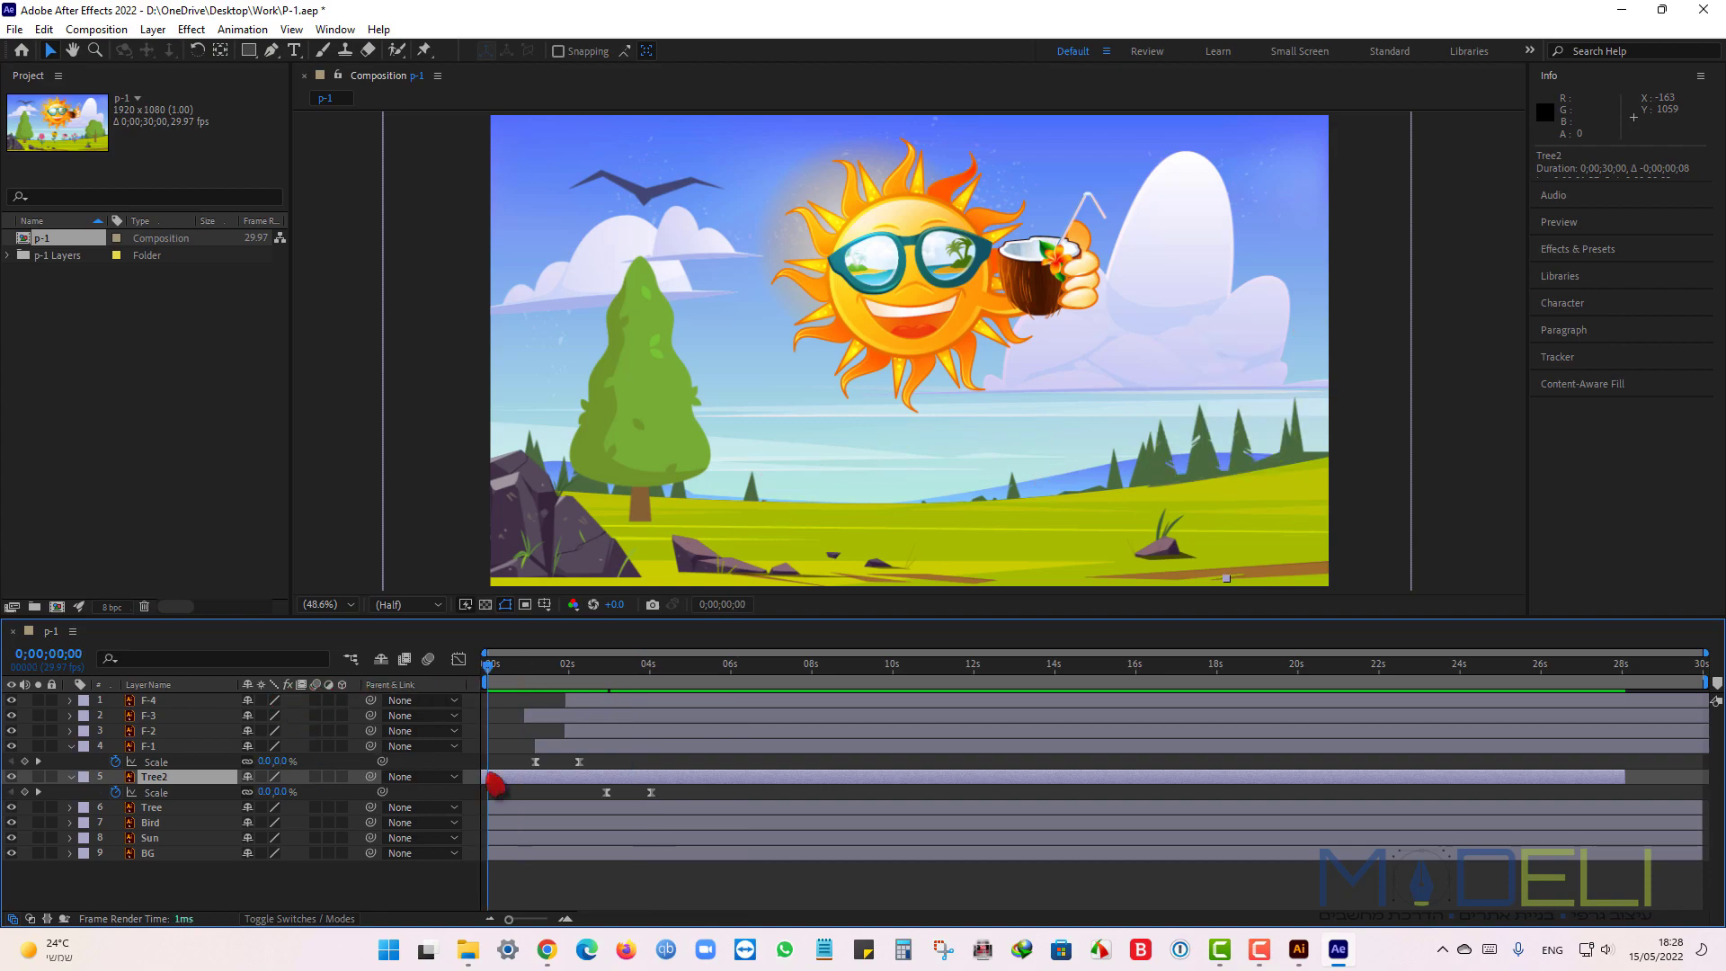
key(space)
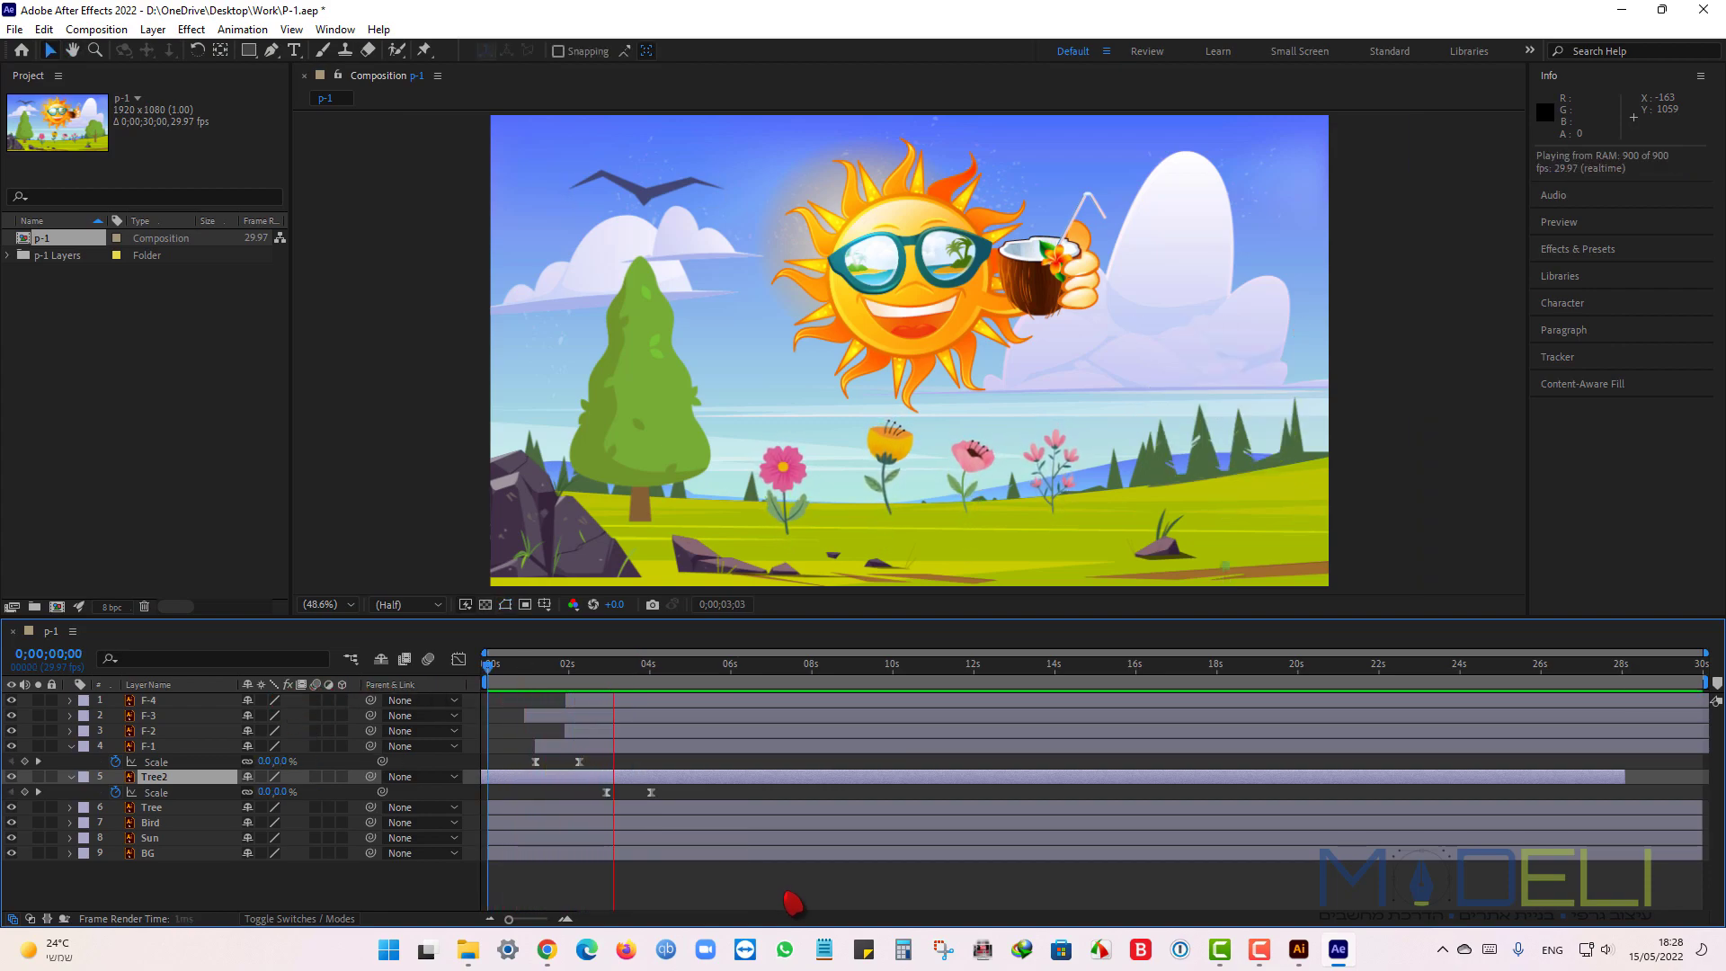
key(space)
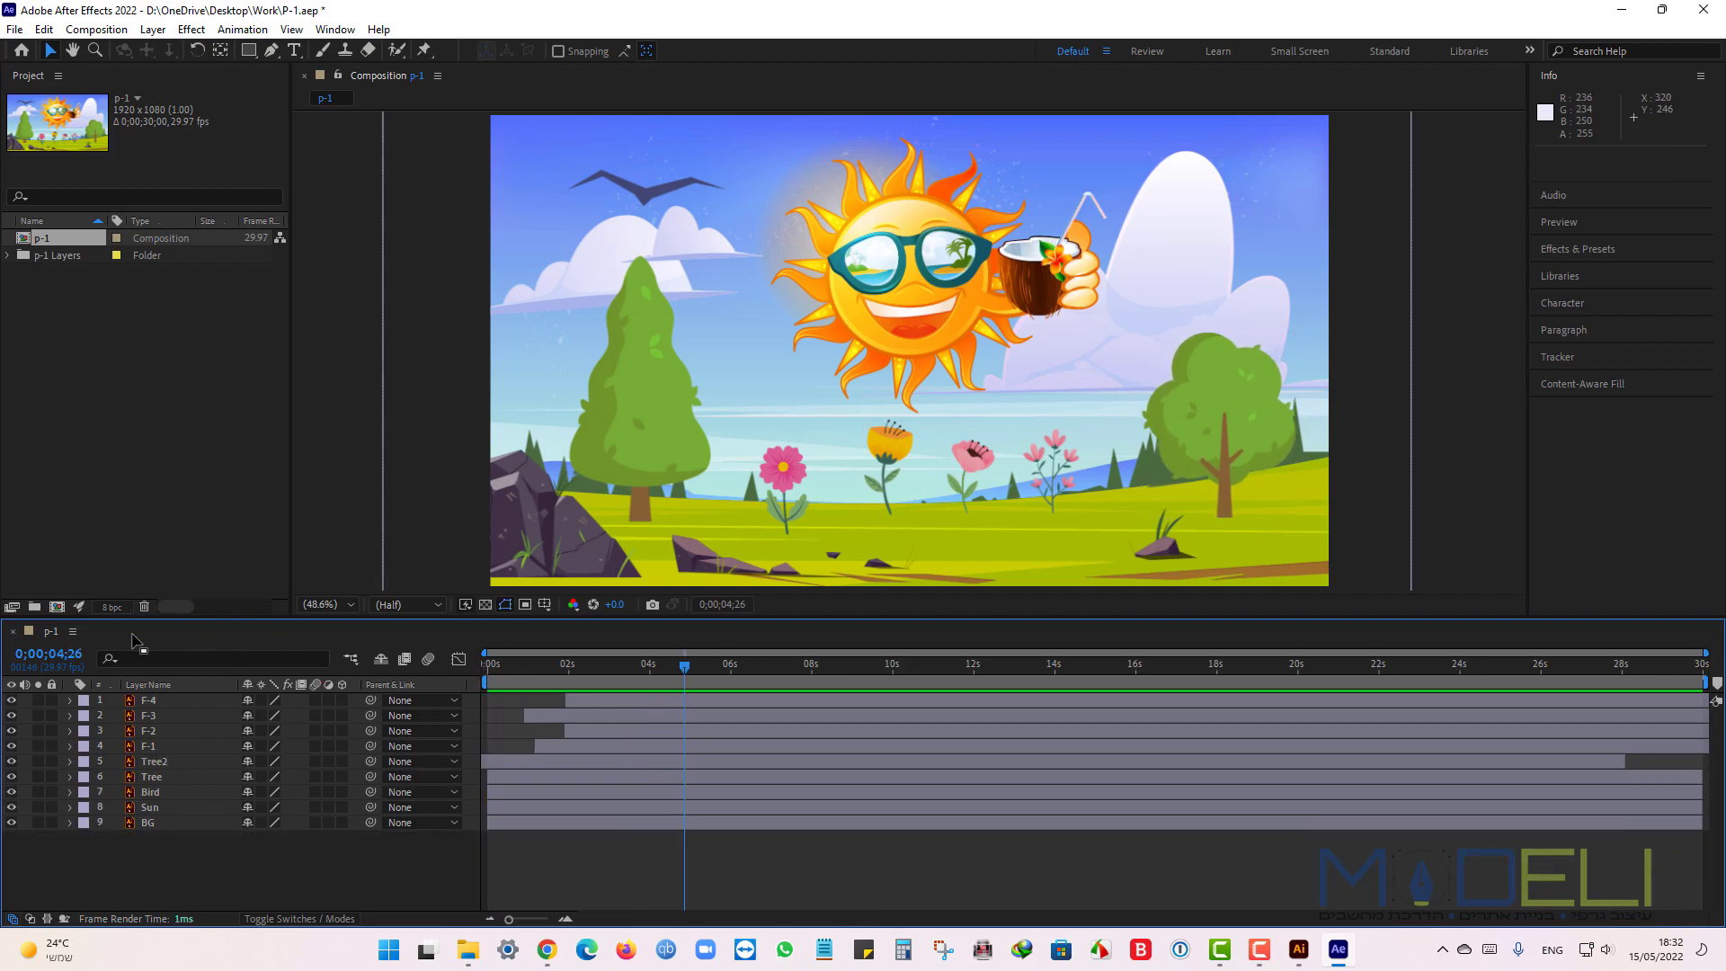
Enable motion blur for the composition and for the Tree2, F-1, F-2, F-3 and F-4 layers.
click(179, 764)
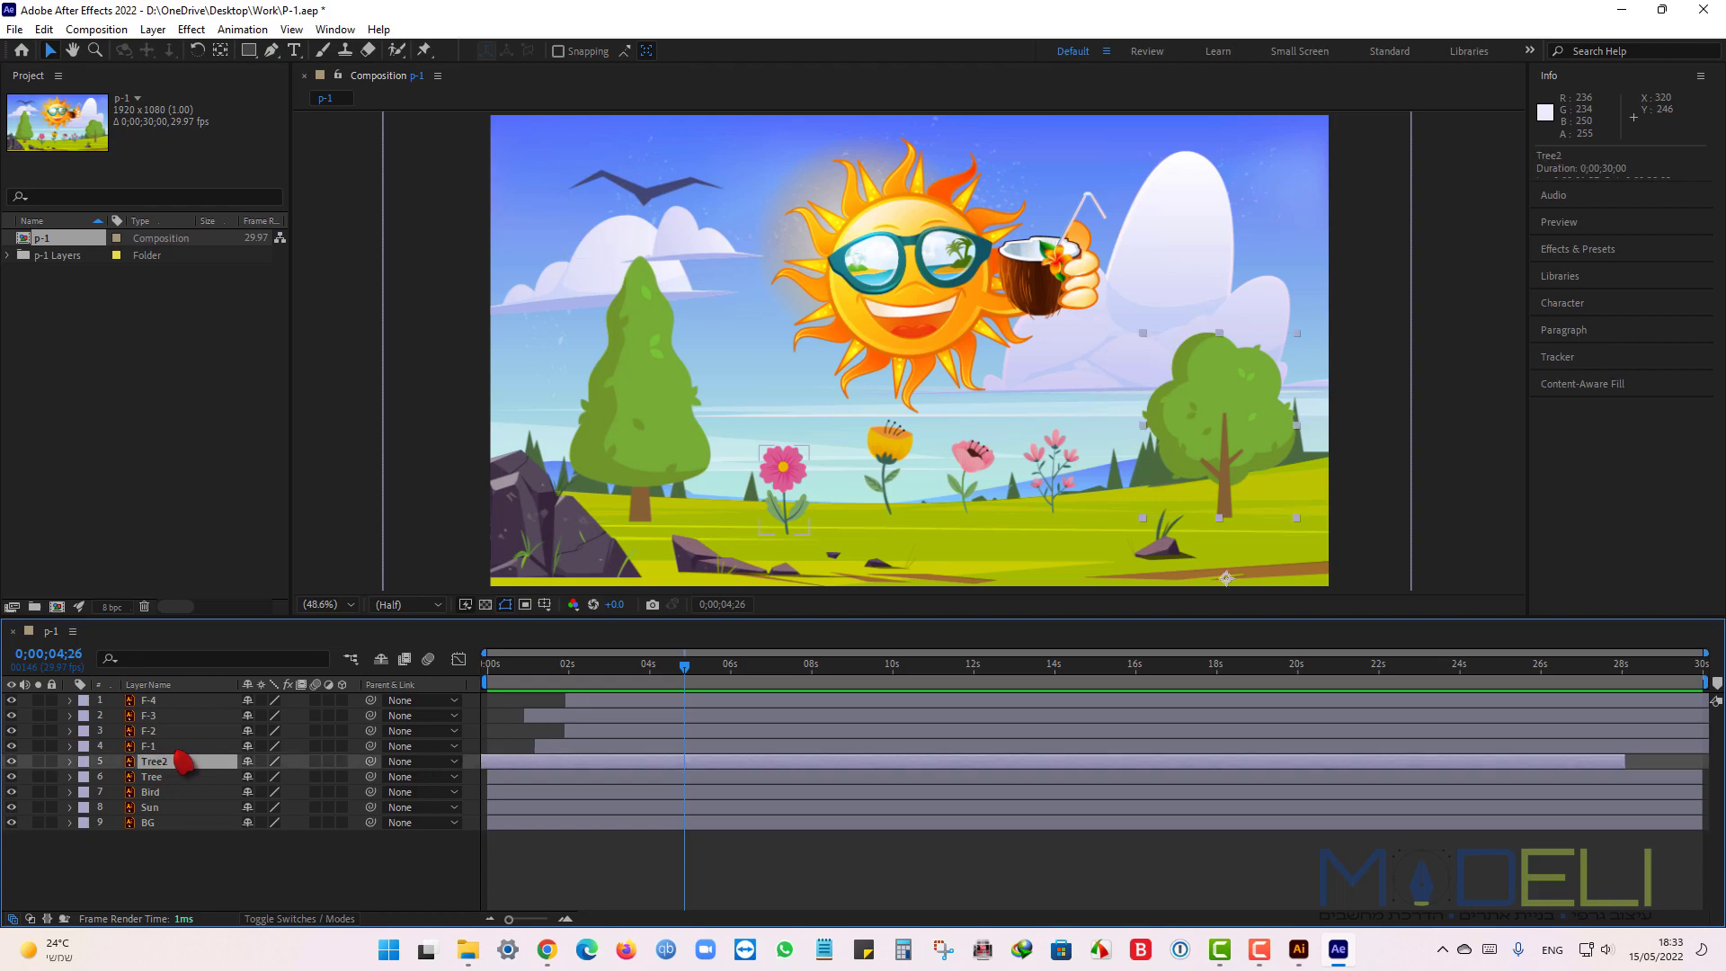
ctrl+click(169, 747)
ctrl+click(166, 730)
ctrl+click(168, 716)
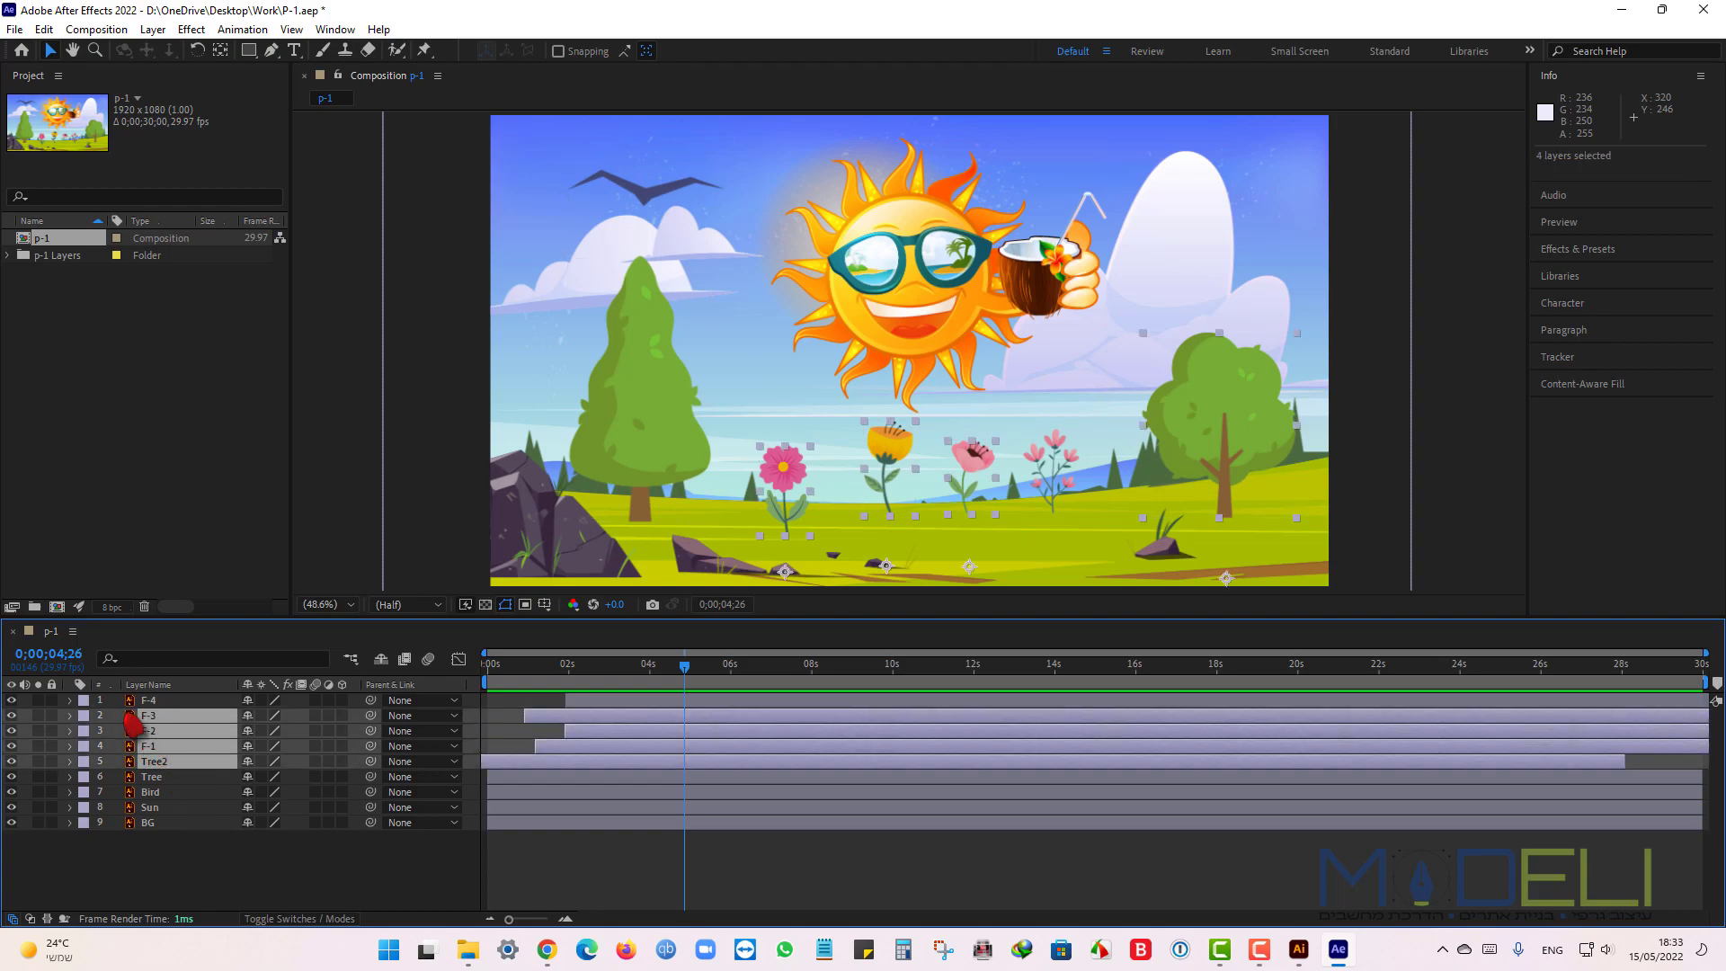
ctrl+click(174, 703)
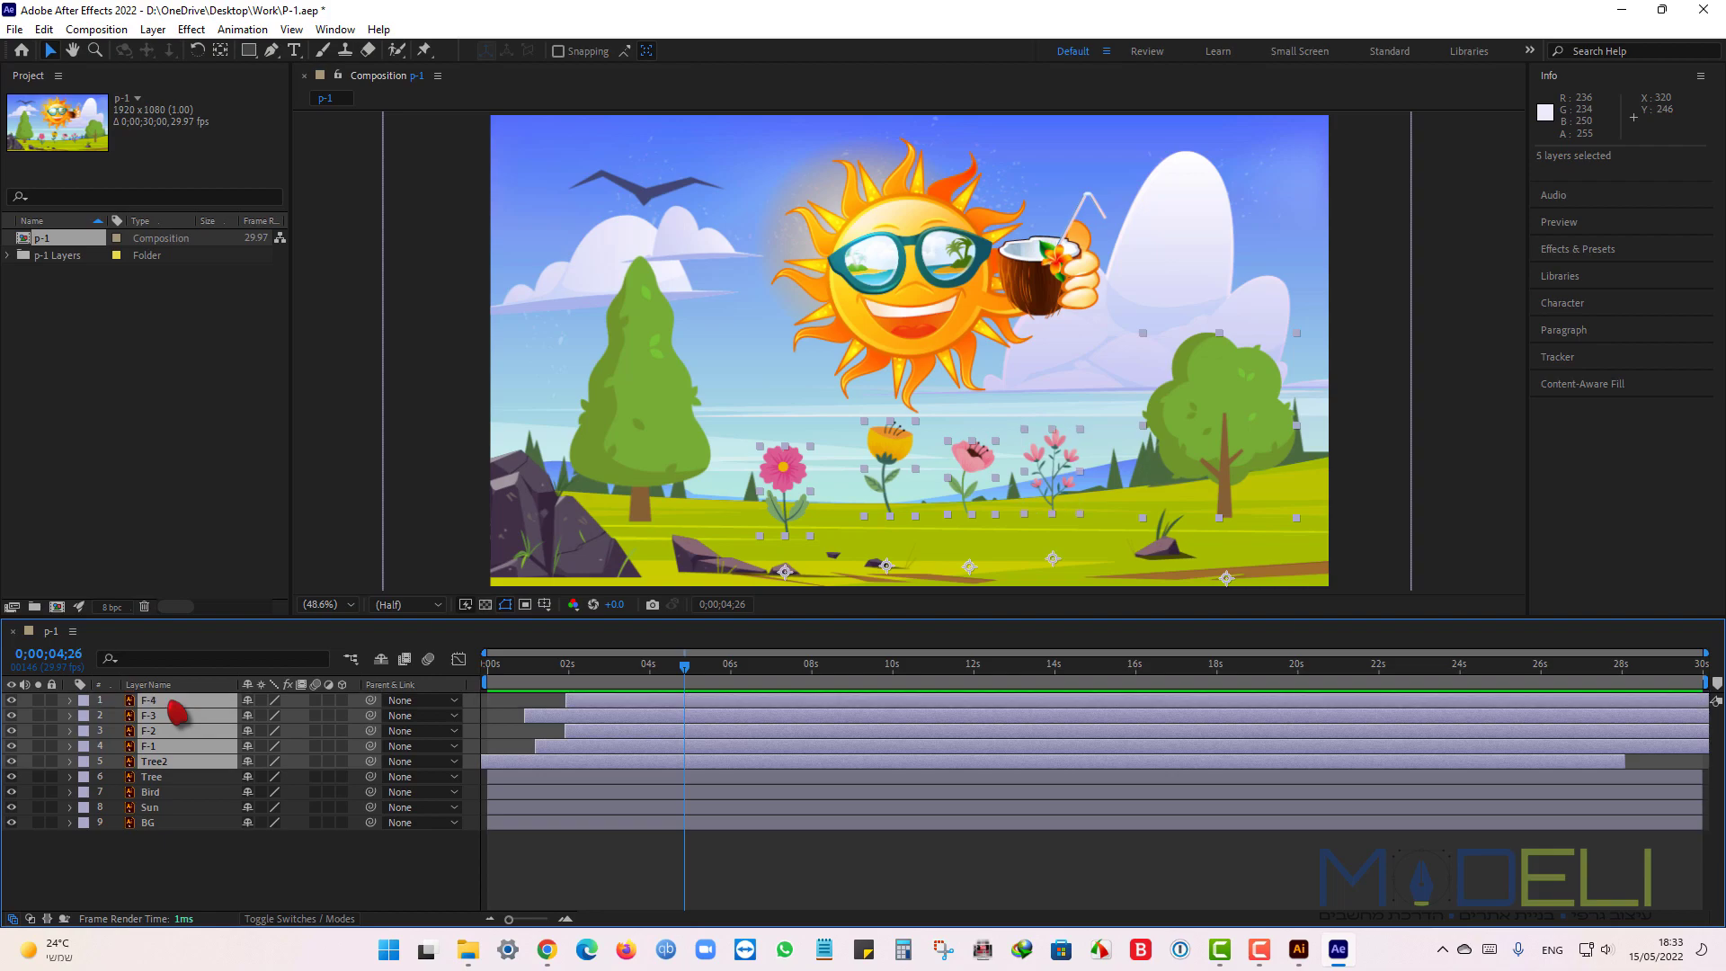
click(429, 660)
drag(316, 701, 316, 746)
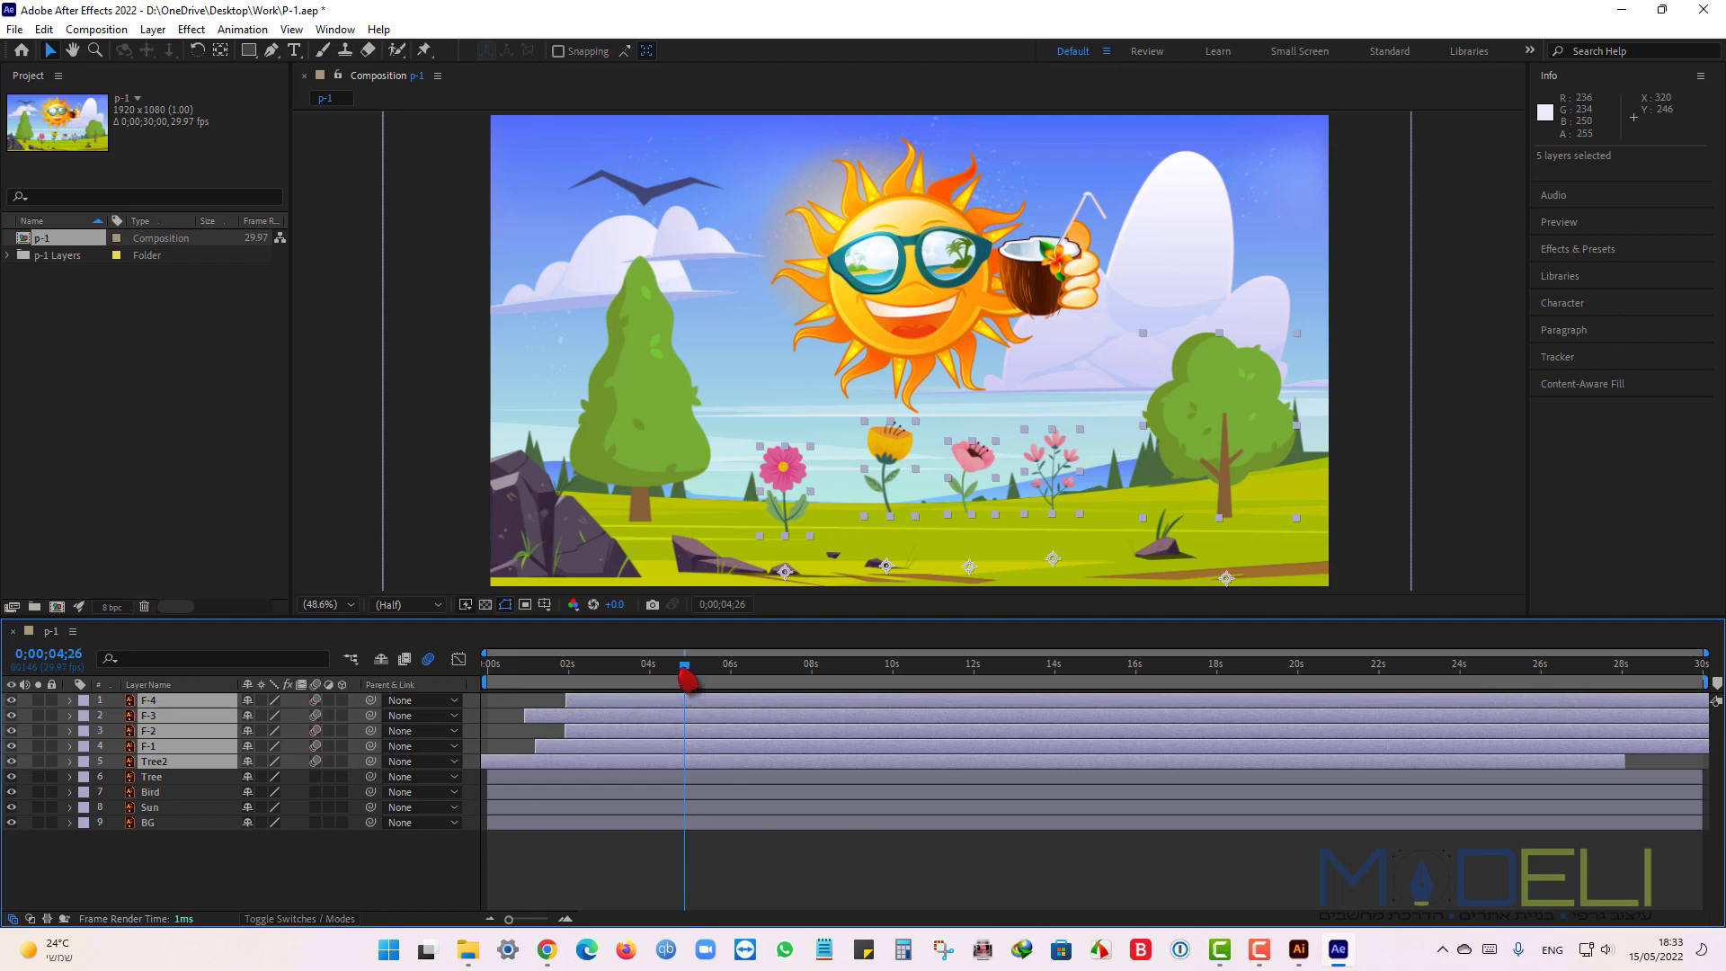
Preview the motion-blurred tree and flower growth twice from the start of the composition.
drag(685, 676, 347, 701)
click(757, 876)
key(space)
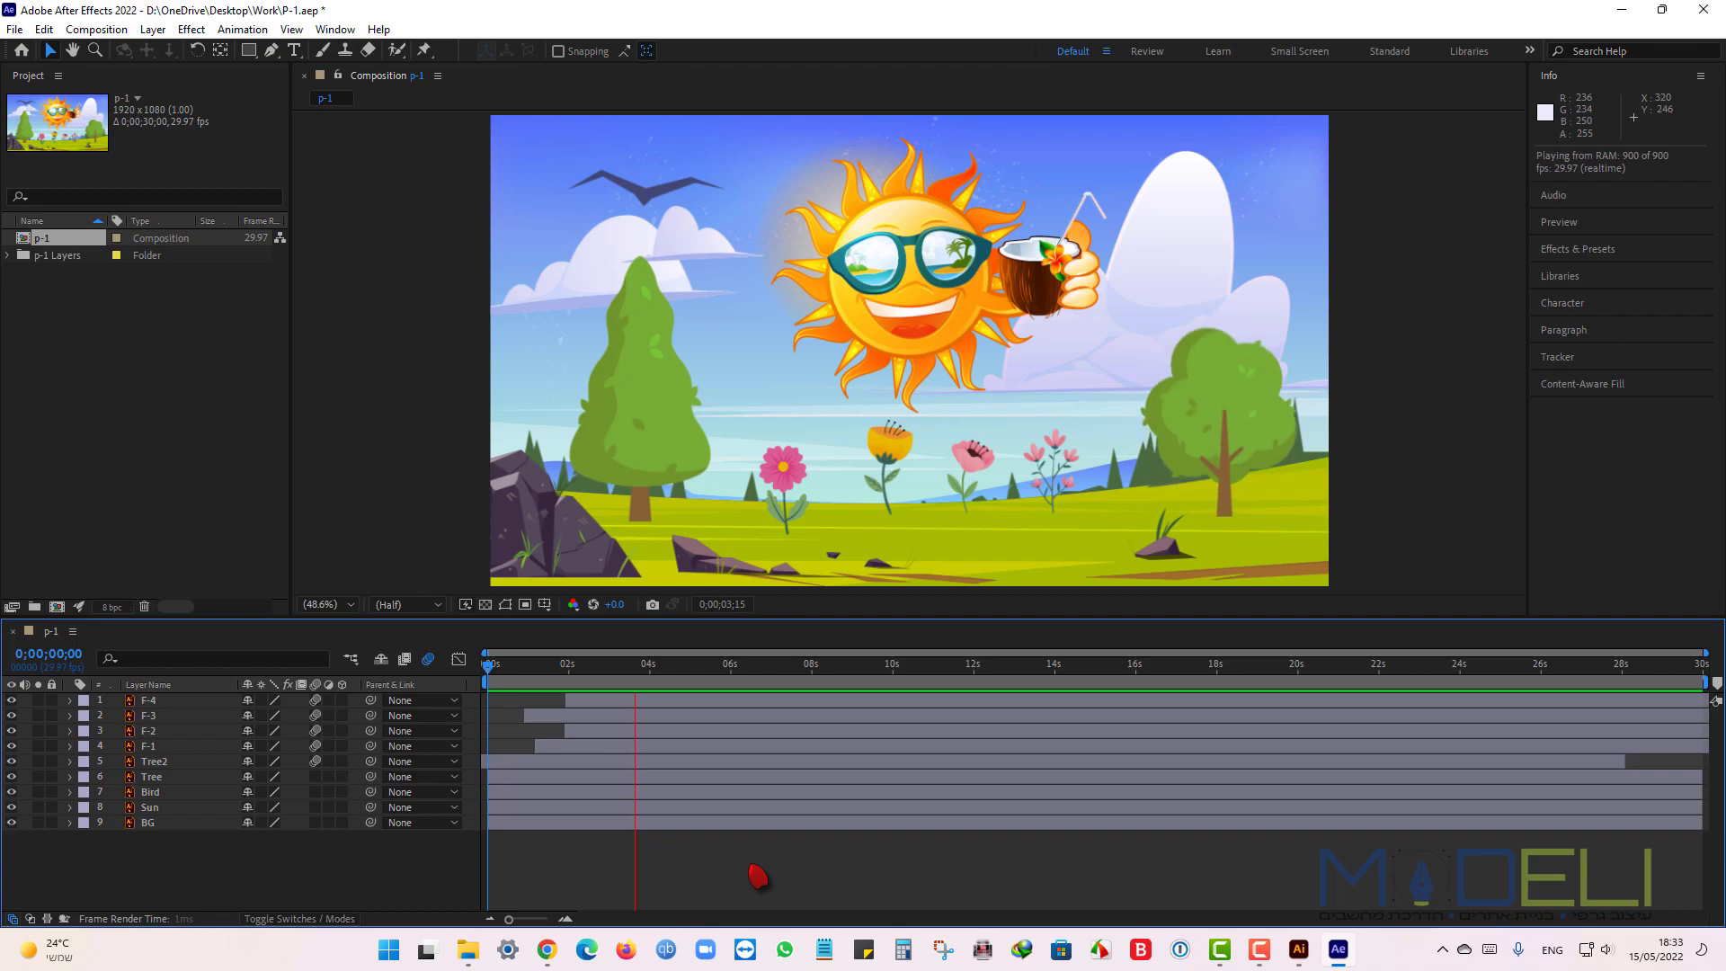
click(676, 670)
key(Home)
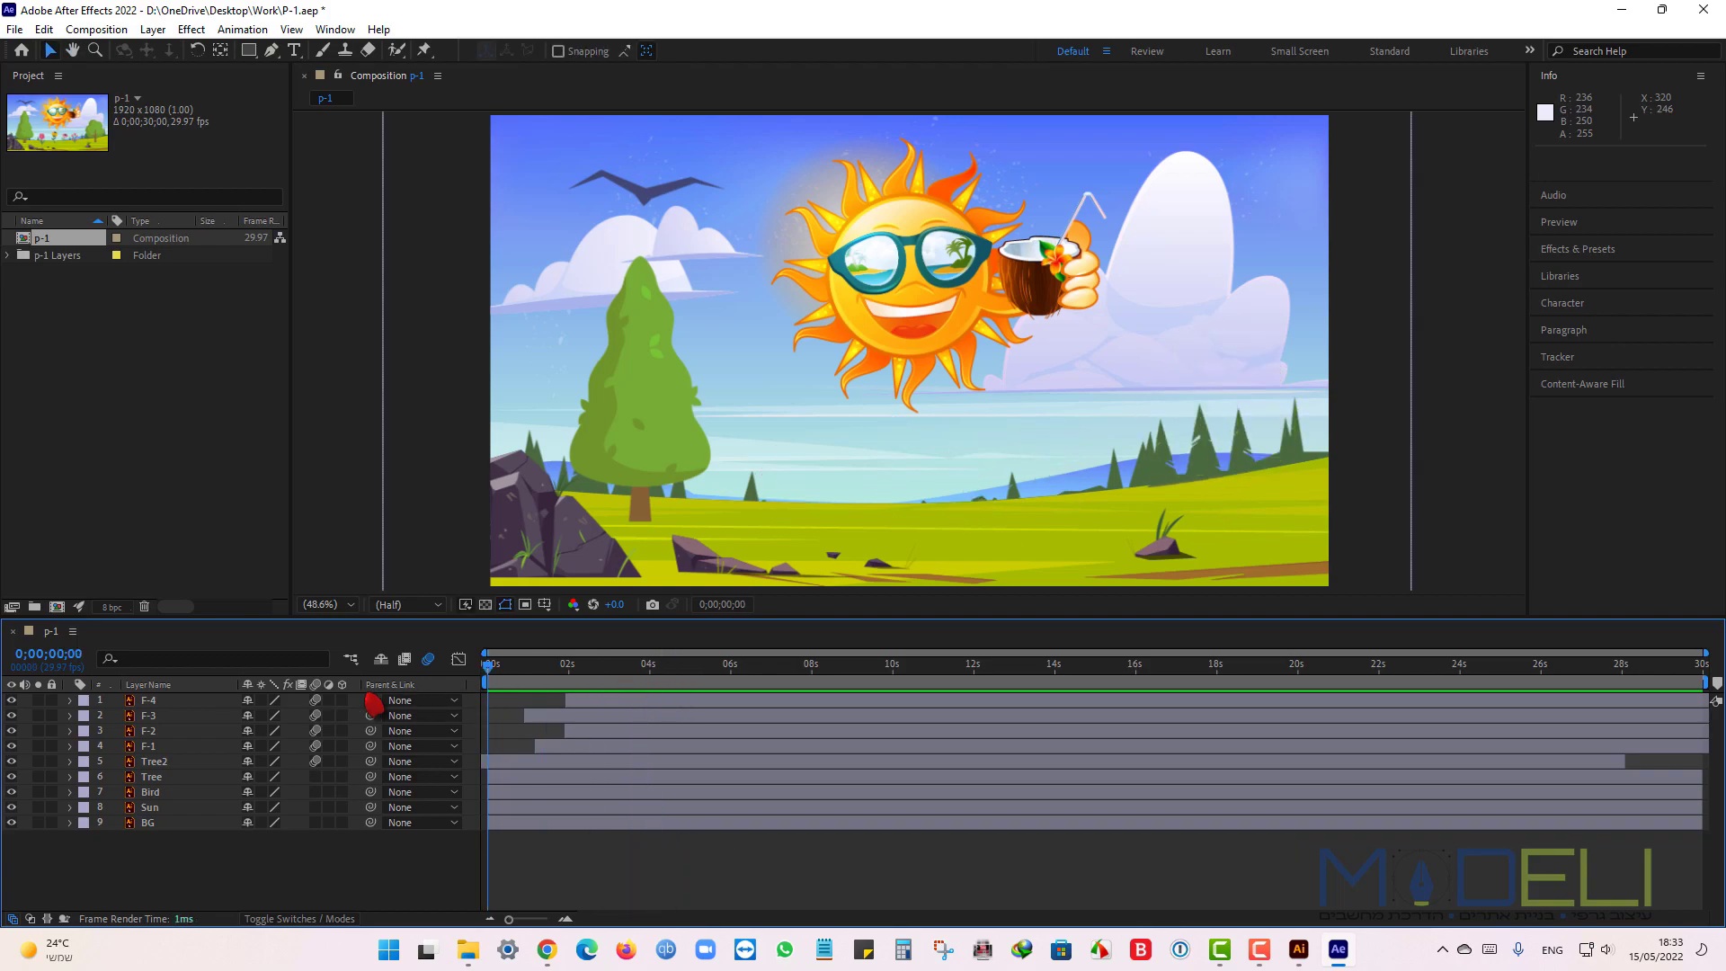
key(space)
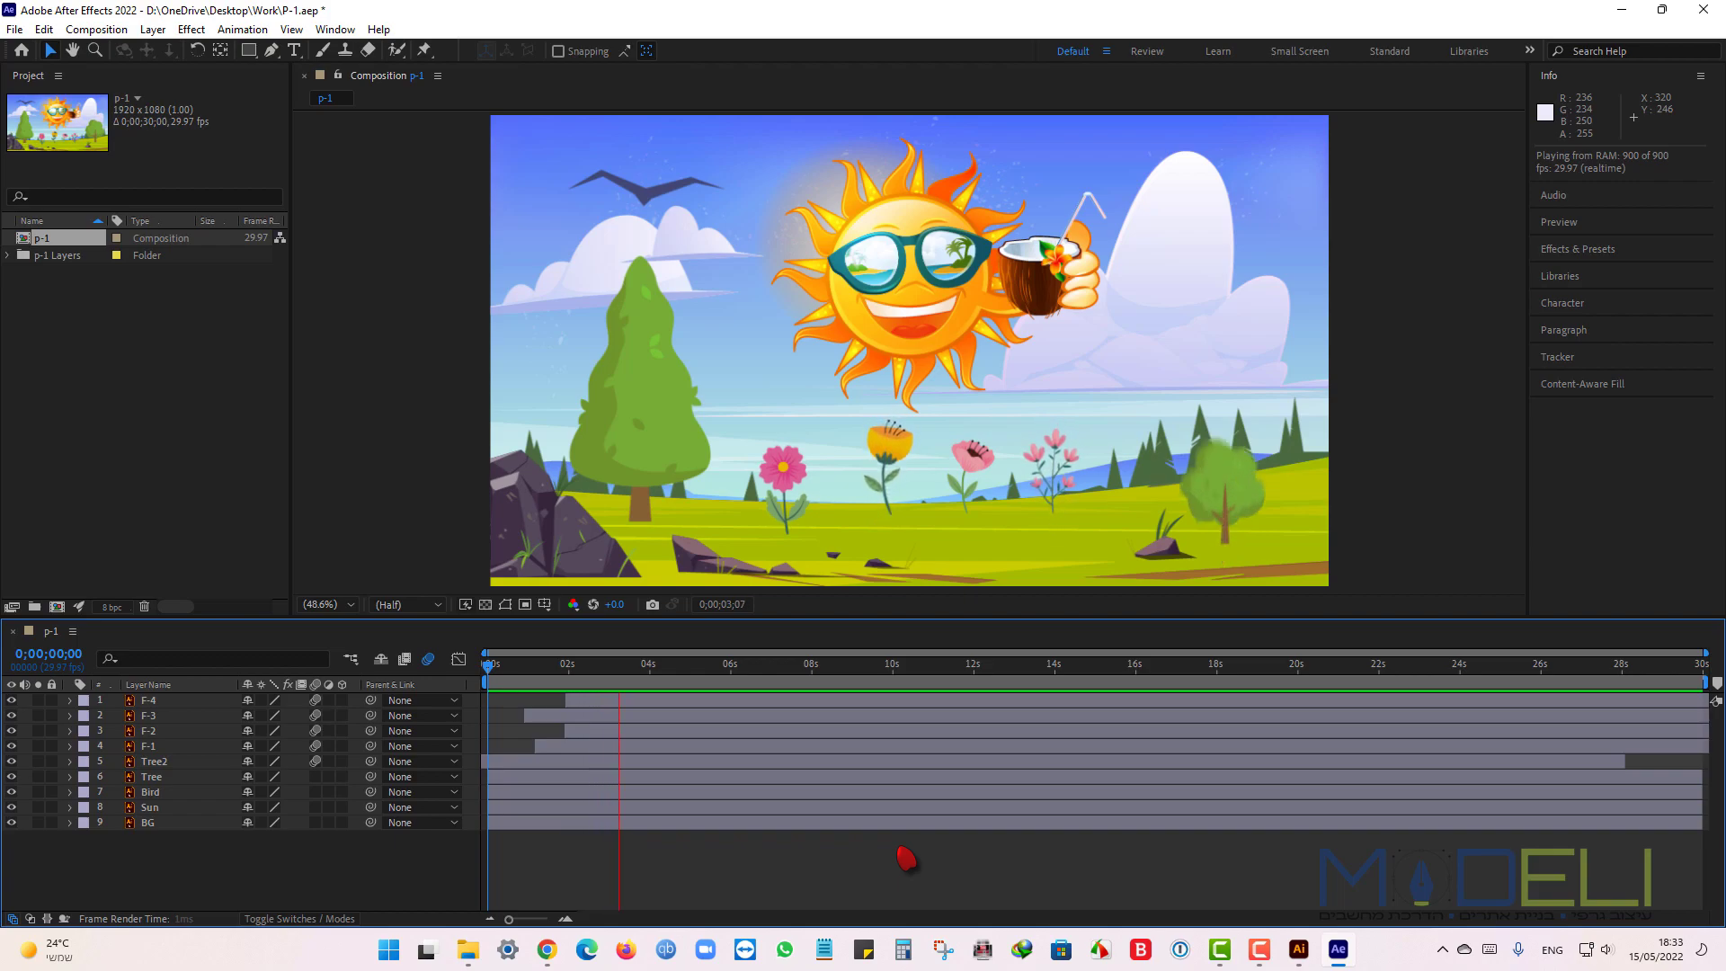
key(space)
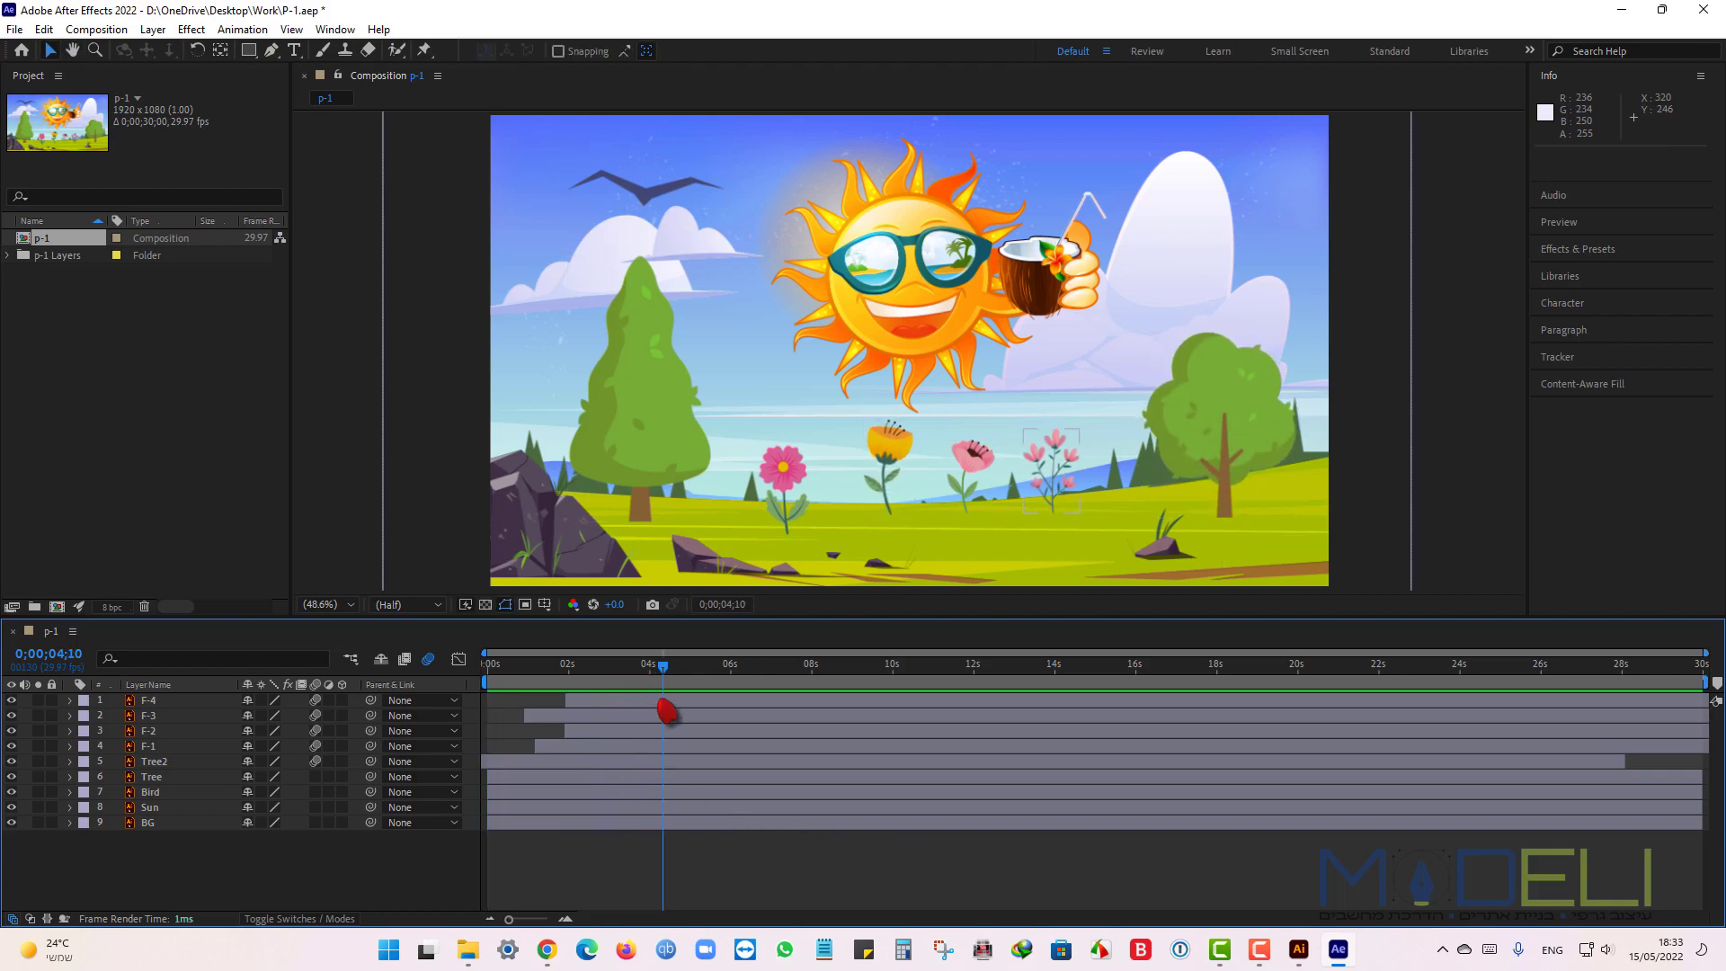
Shift the F-4 layer to start at about 3 s and preview the animation from the start.
drag(670, 676, 474, 680)
click(634, 706)
click(771, 846)
key(space)
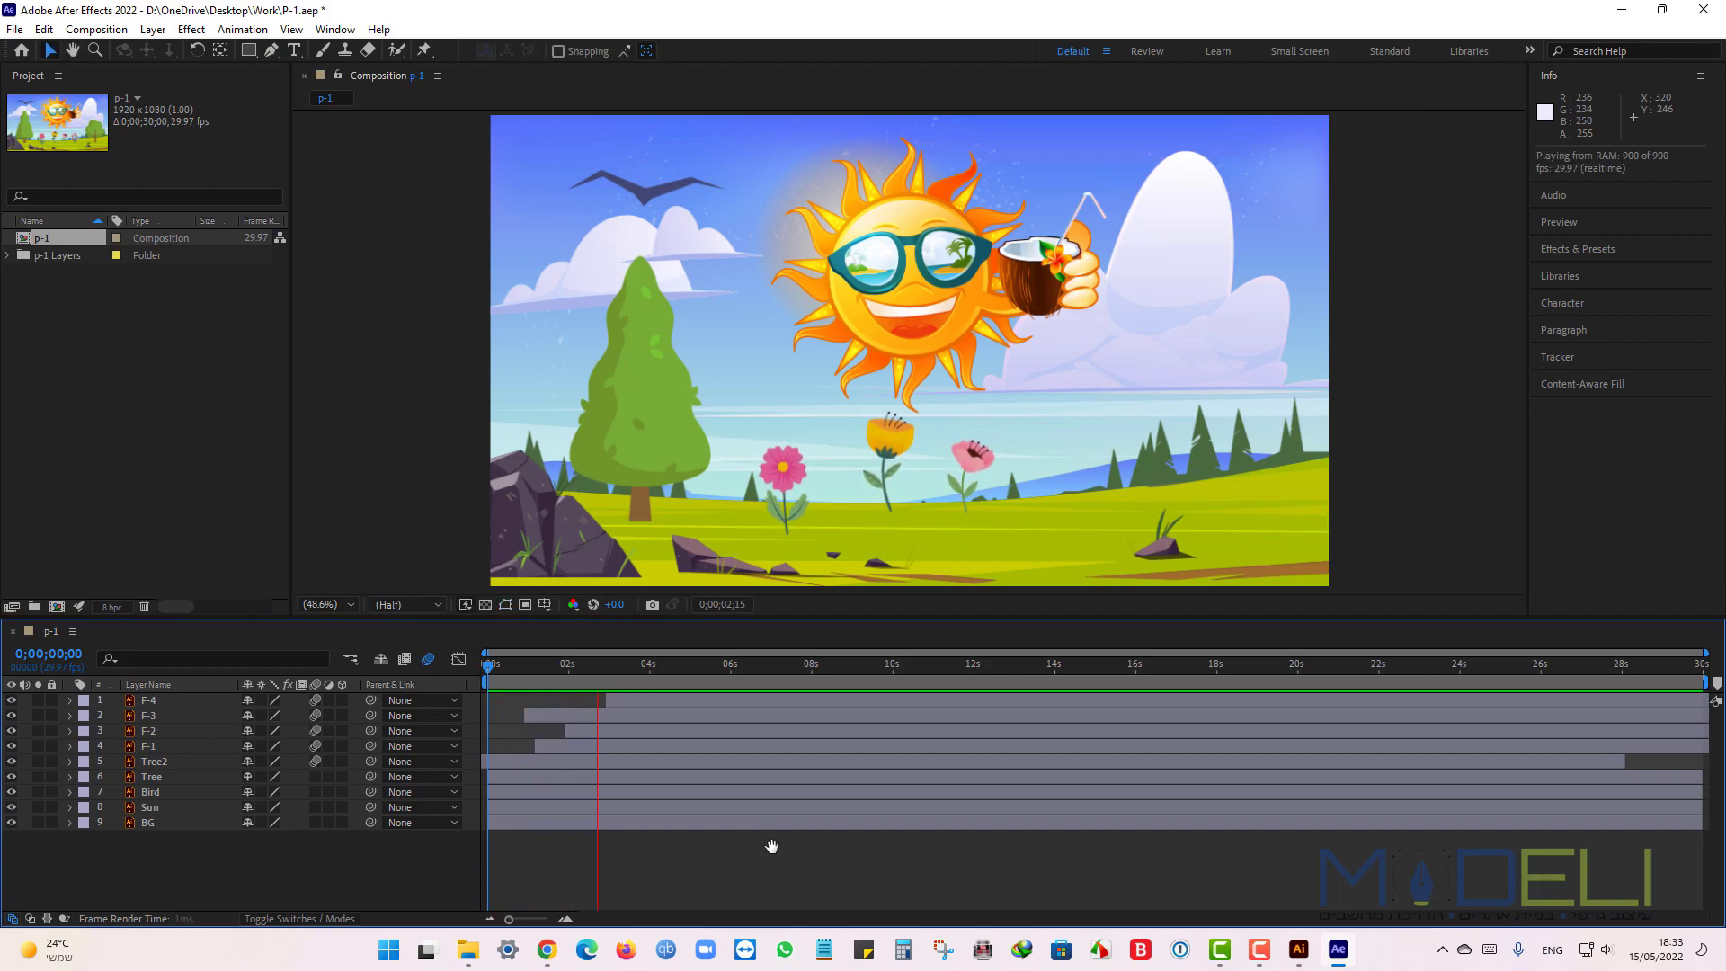
key(space)
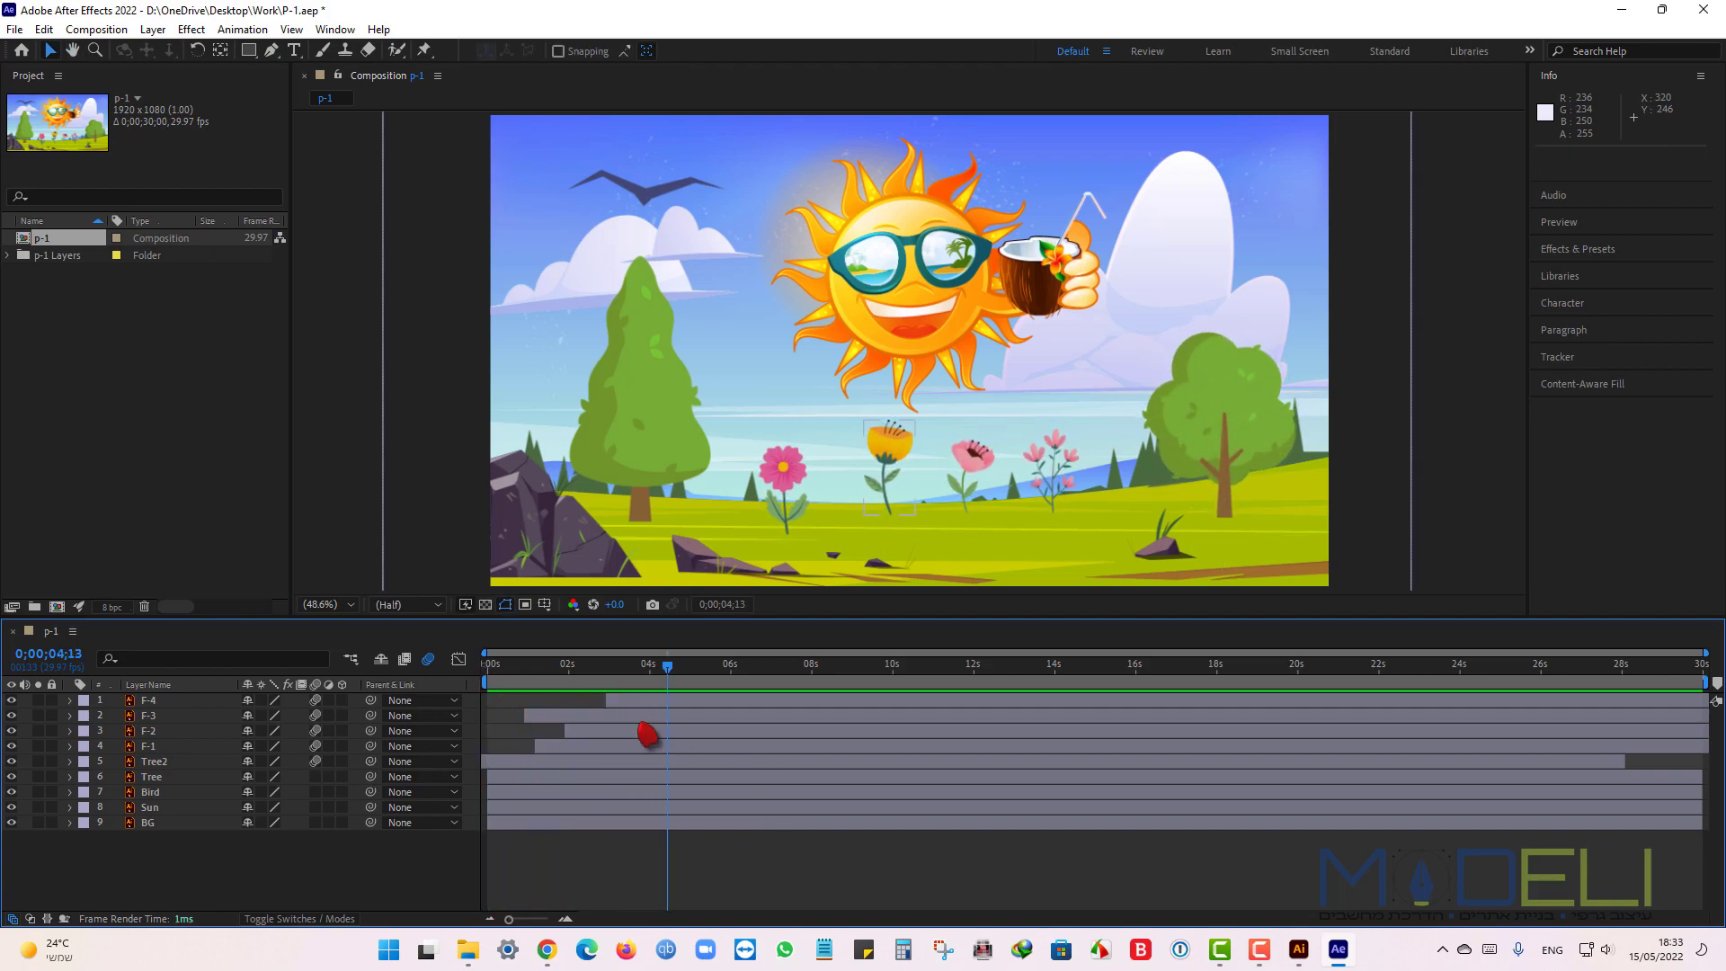
Shift the F-4 layer to start at about 2.5 s and preview the animation from the start.
drag(666, 670, 490, 678)
click(778, 903)
key(space)
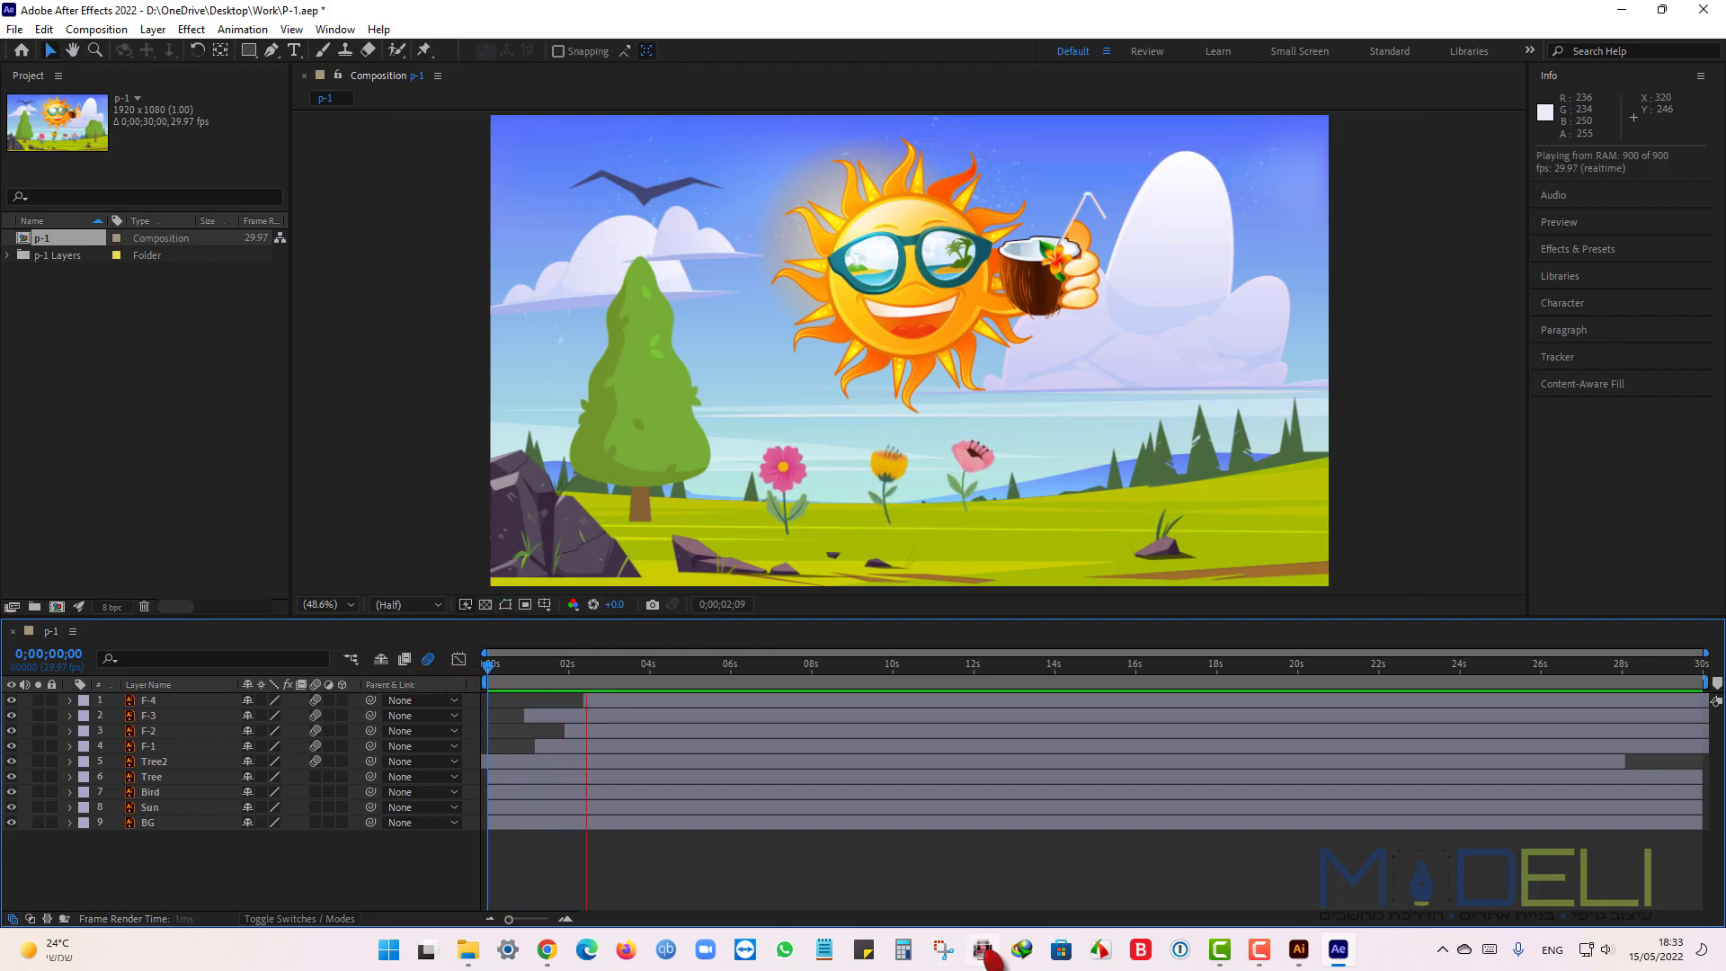
key(space)
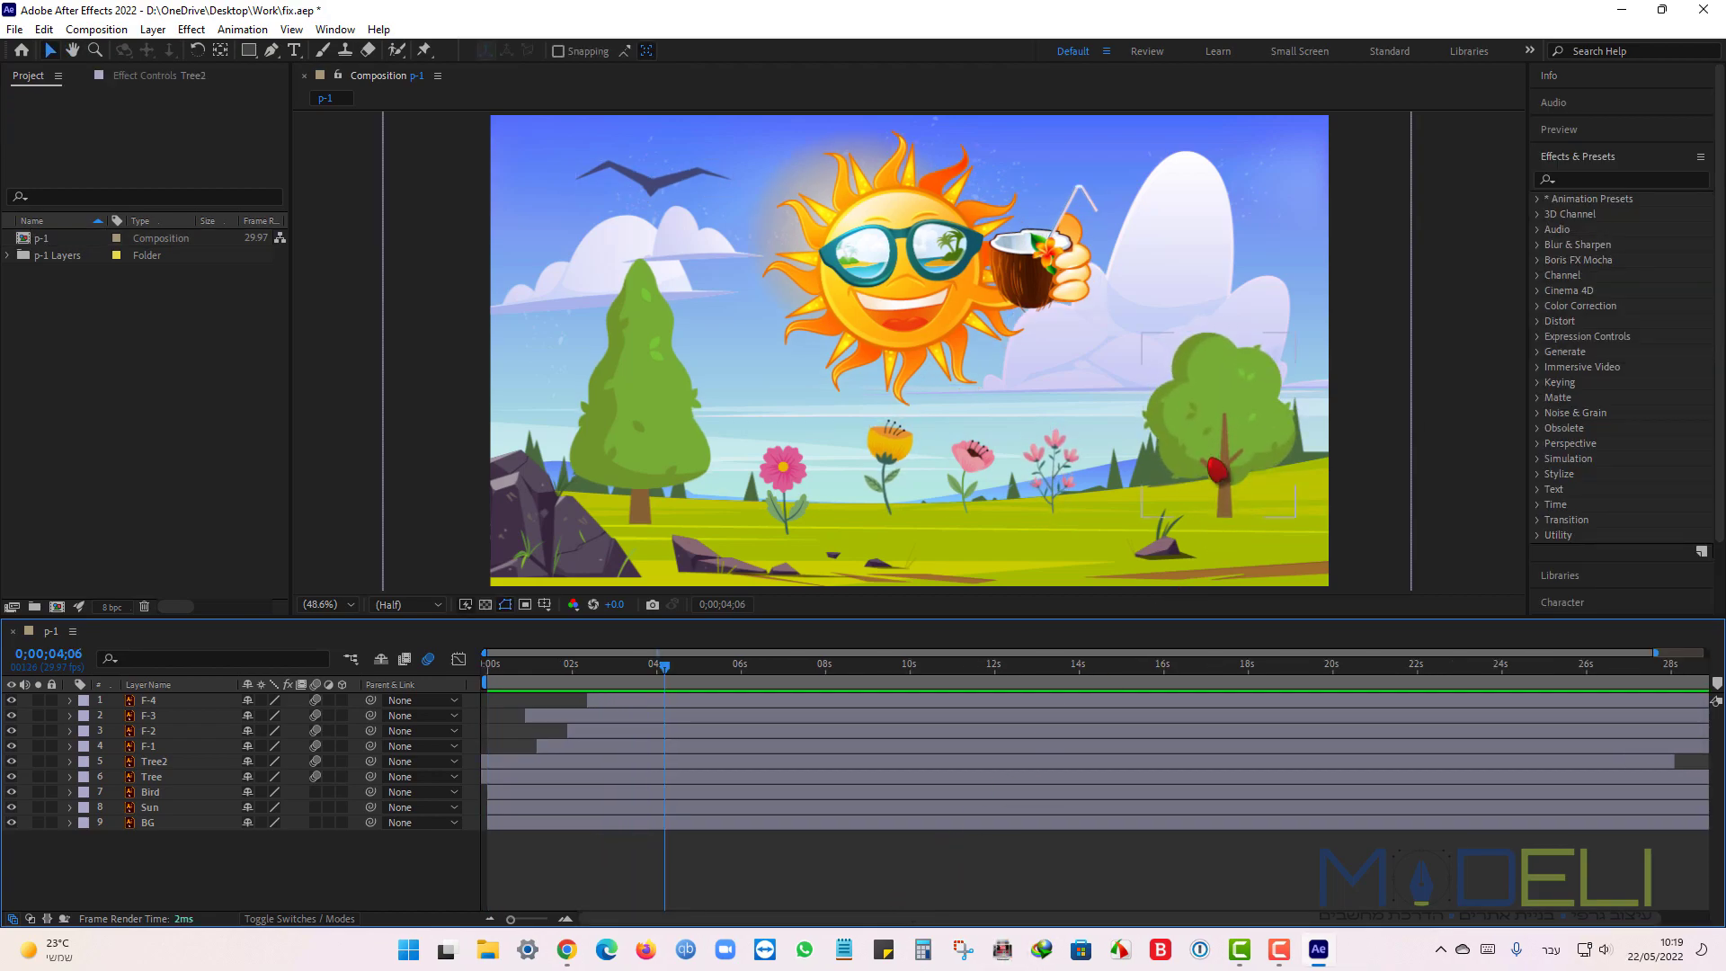
Copy the Scale keyframes of the Tree2 layer.
click(1222, 454)
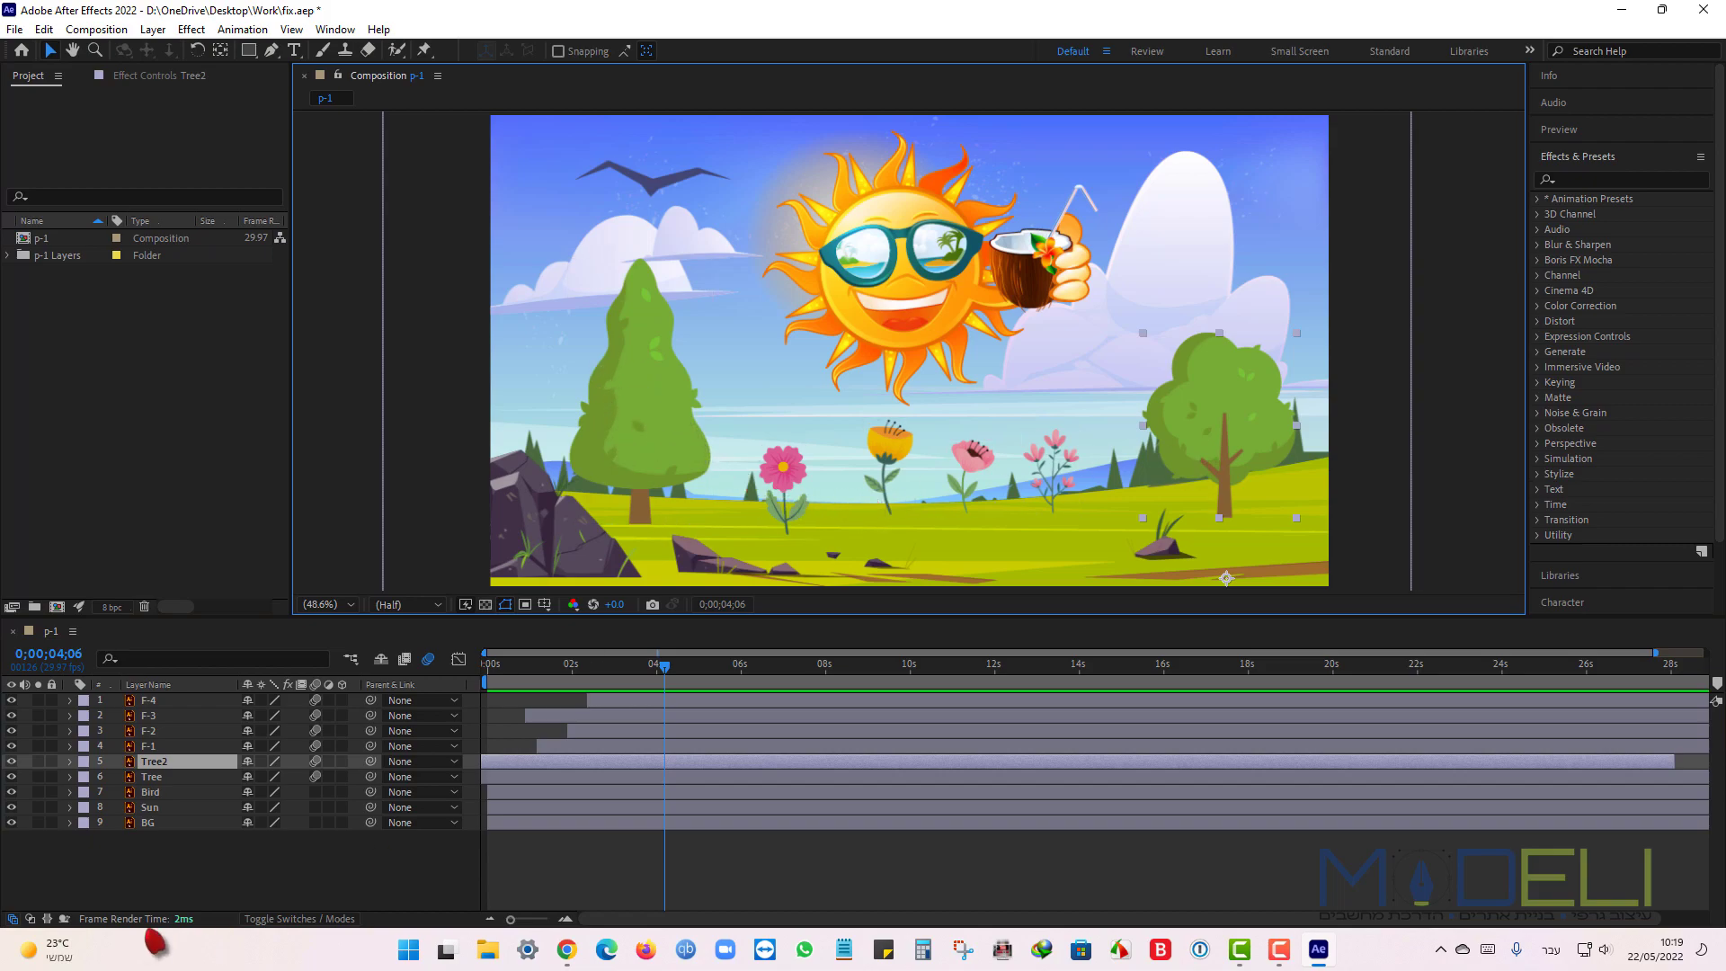
click(198, 770)
key(s)
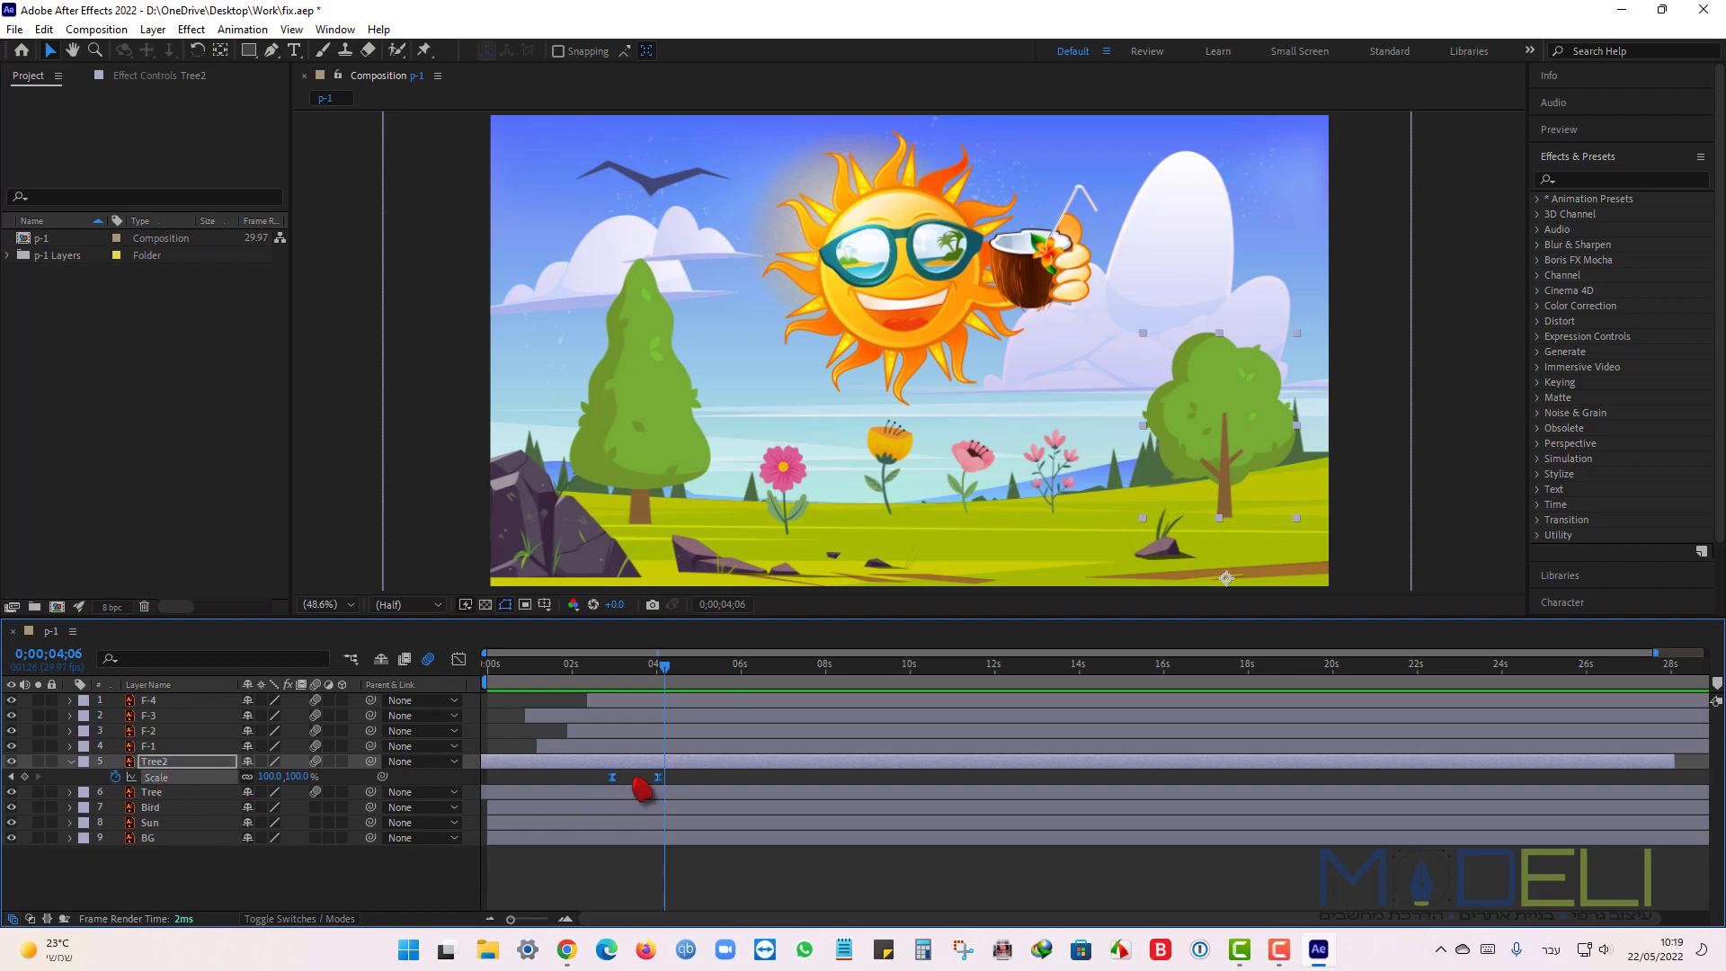
click(44, 28)
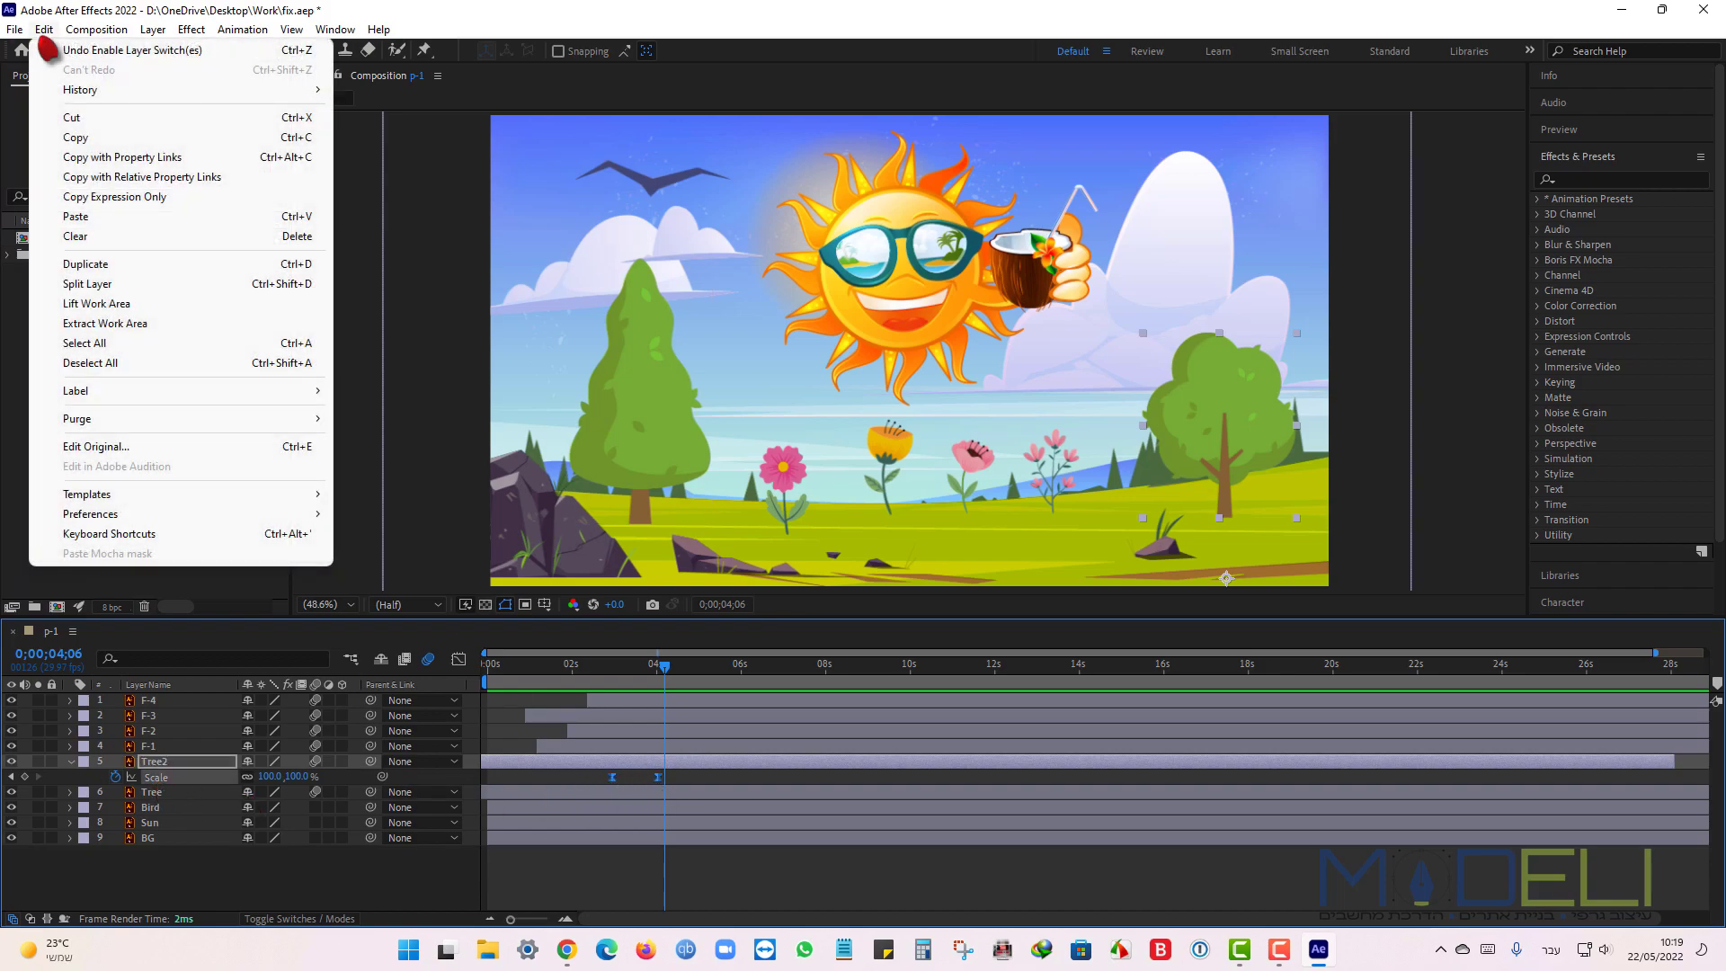
click(77, 139)
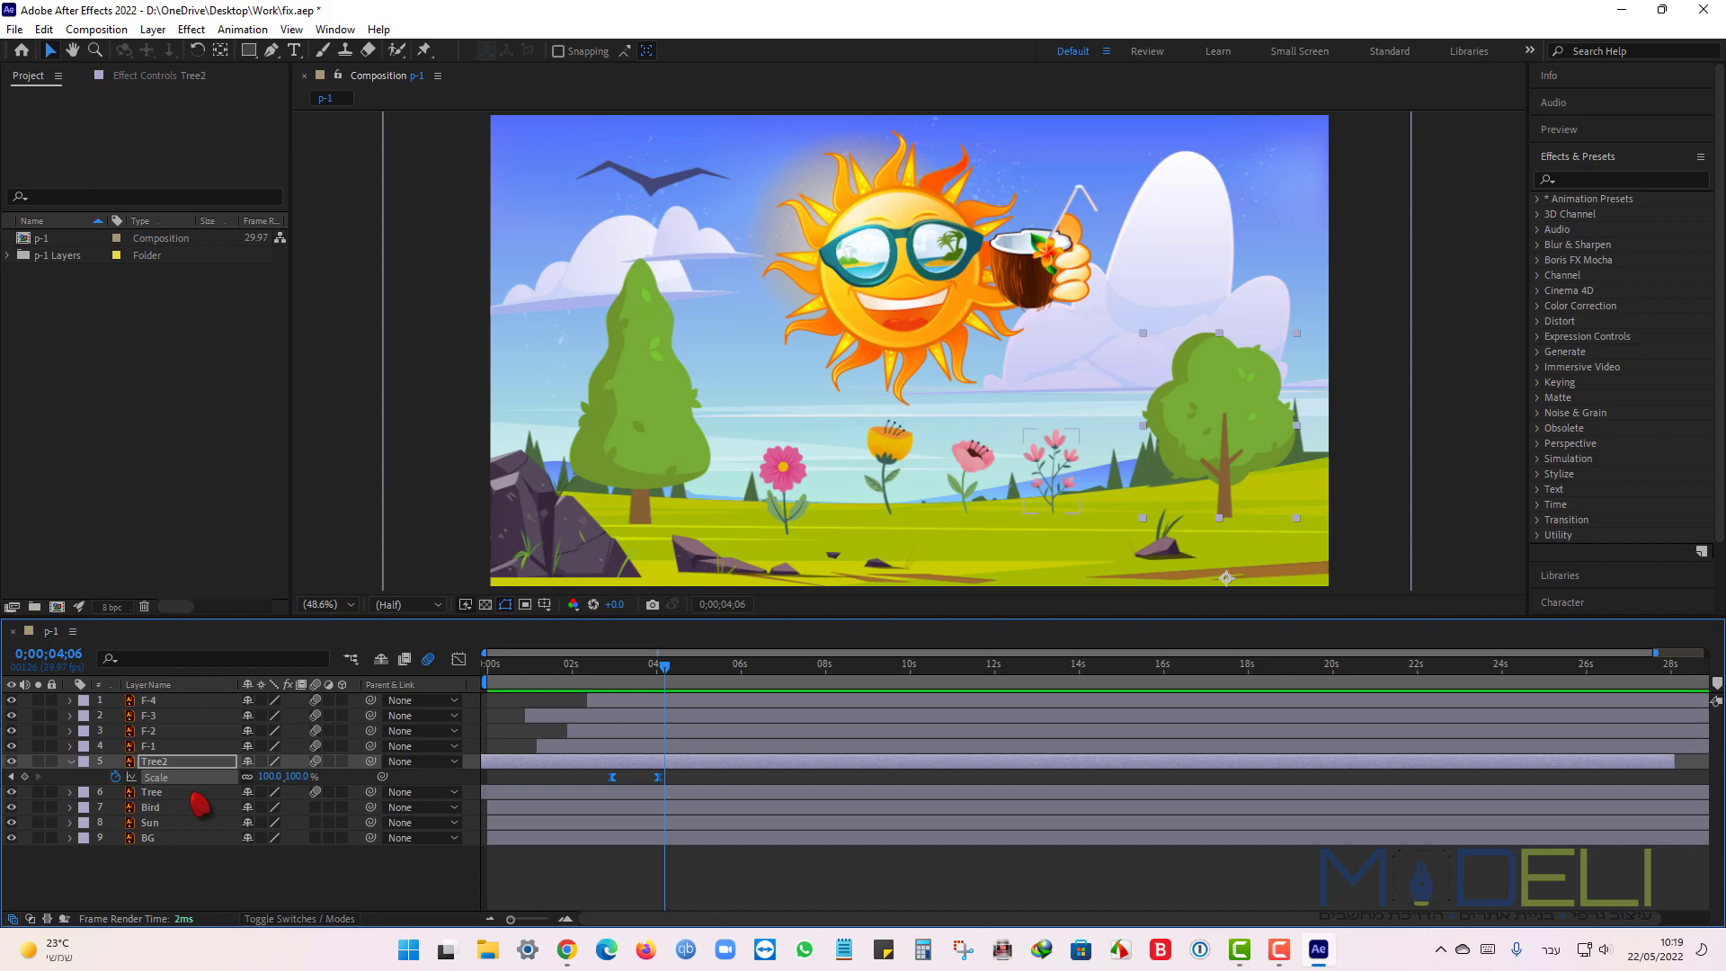
Paste the copied Scale keyframes onto the Tree layer at 0;00;04;06 and preview the animation from the start.
click(663, 422)
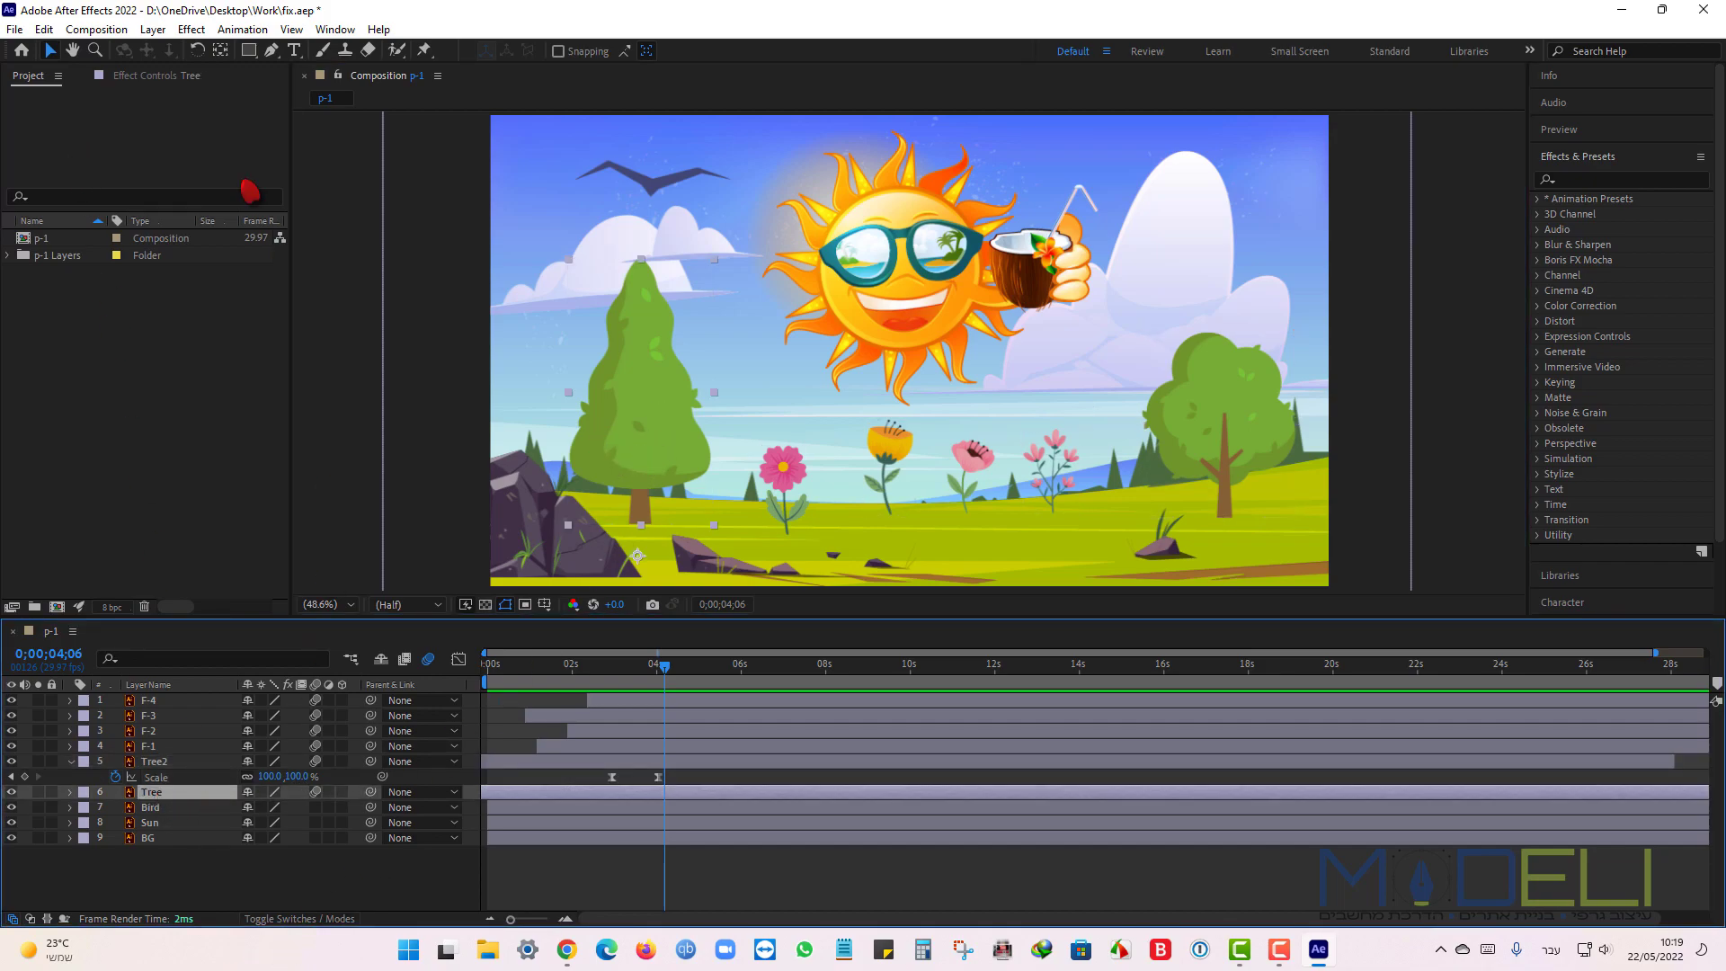
click(44, 29)
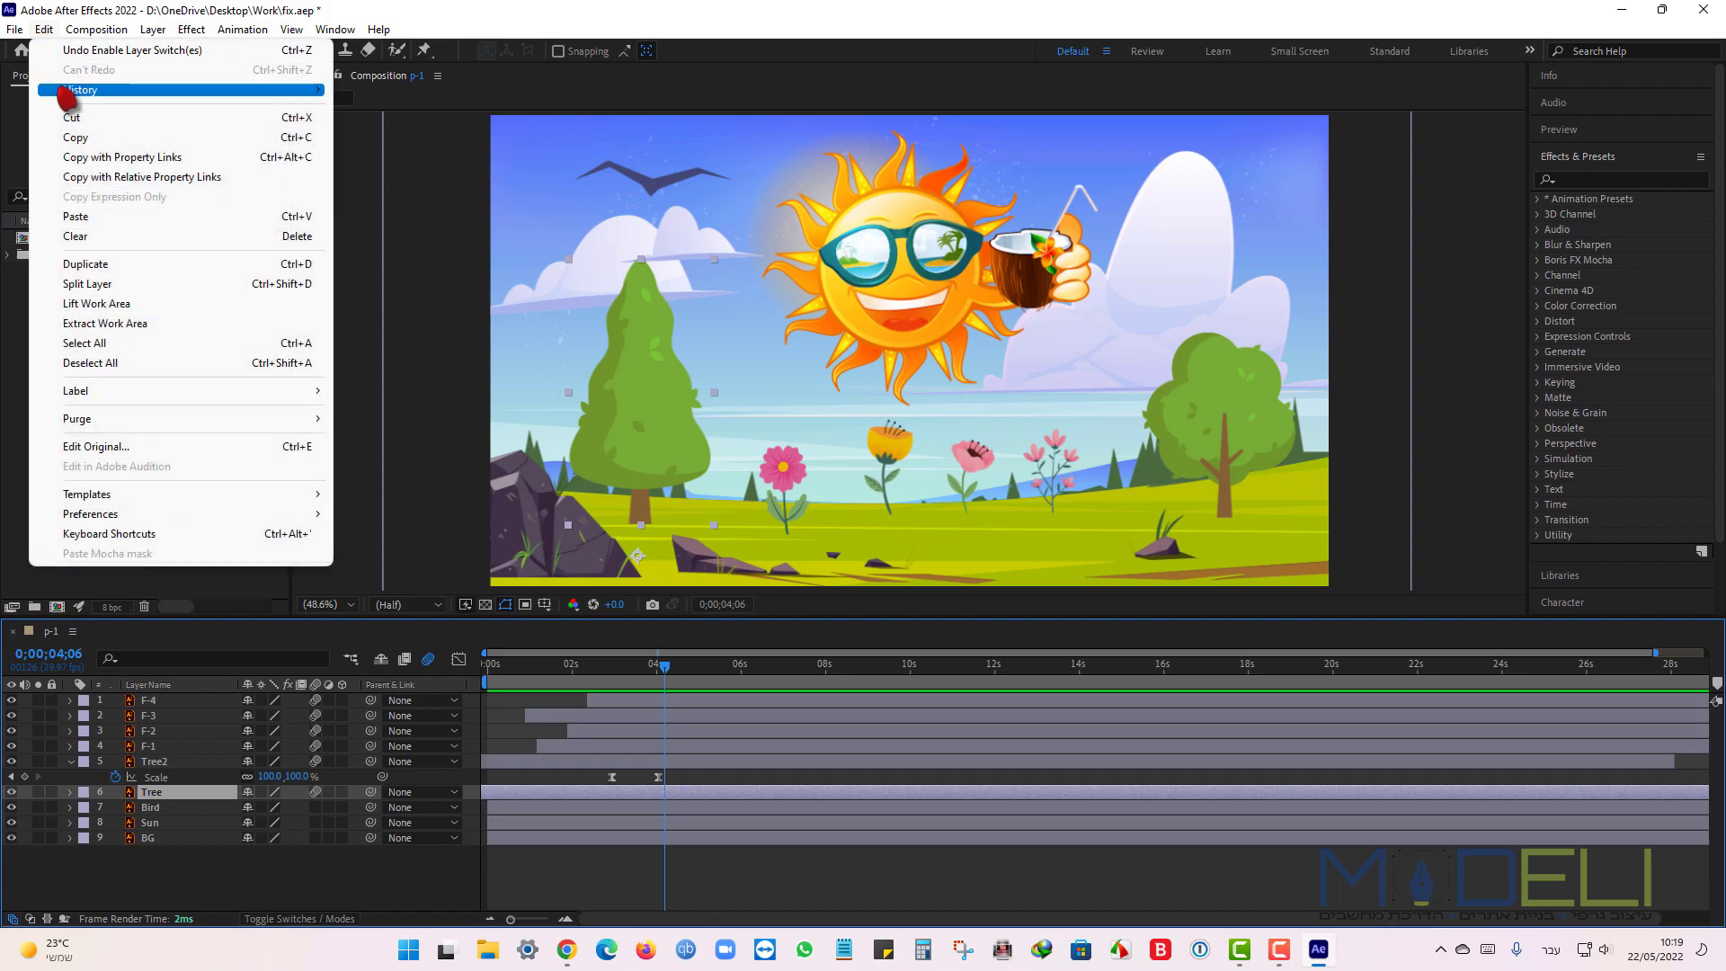
click(82, 216)
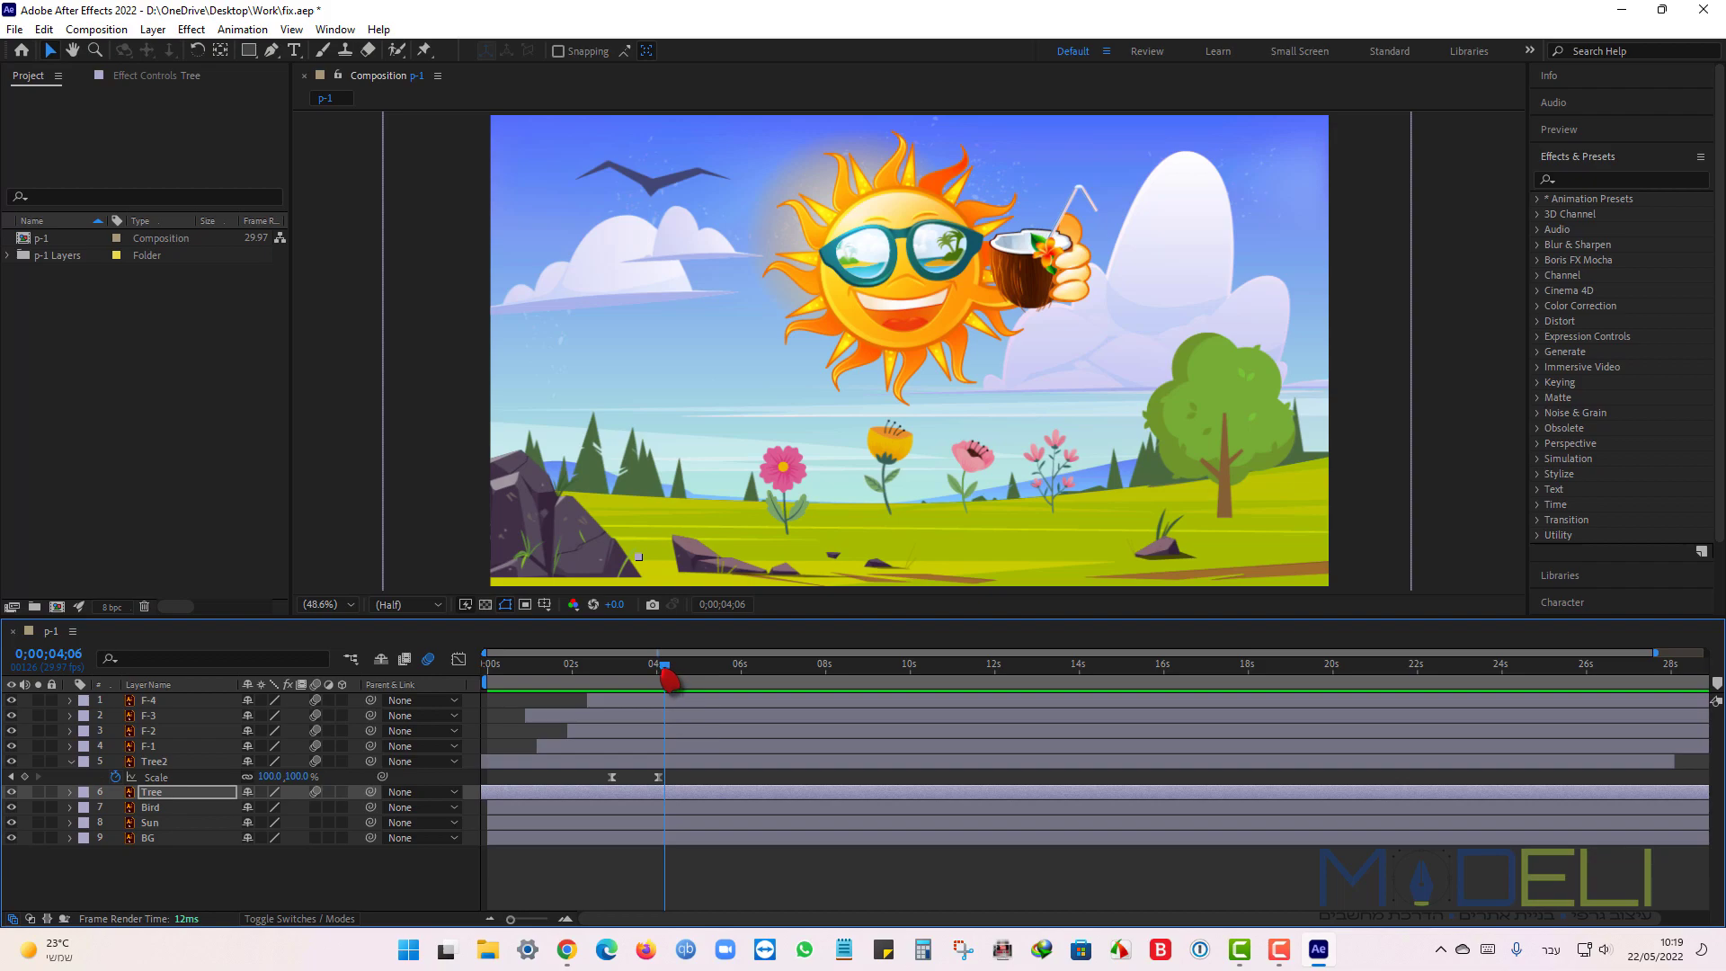
drag(670, 680, 490, 670)
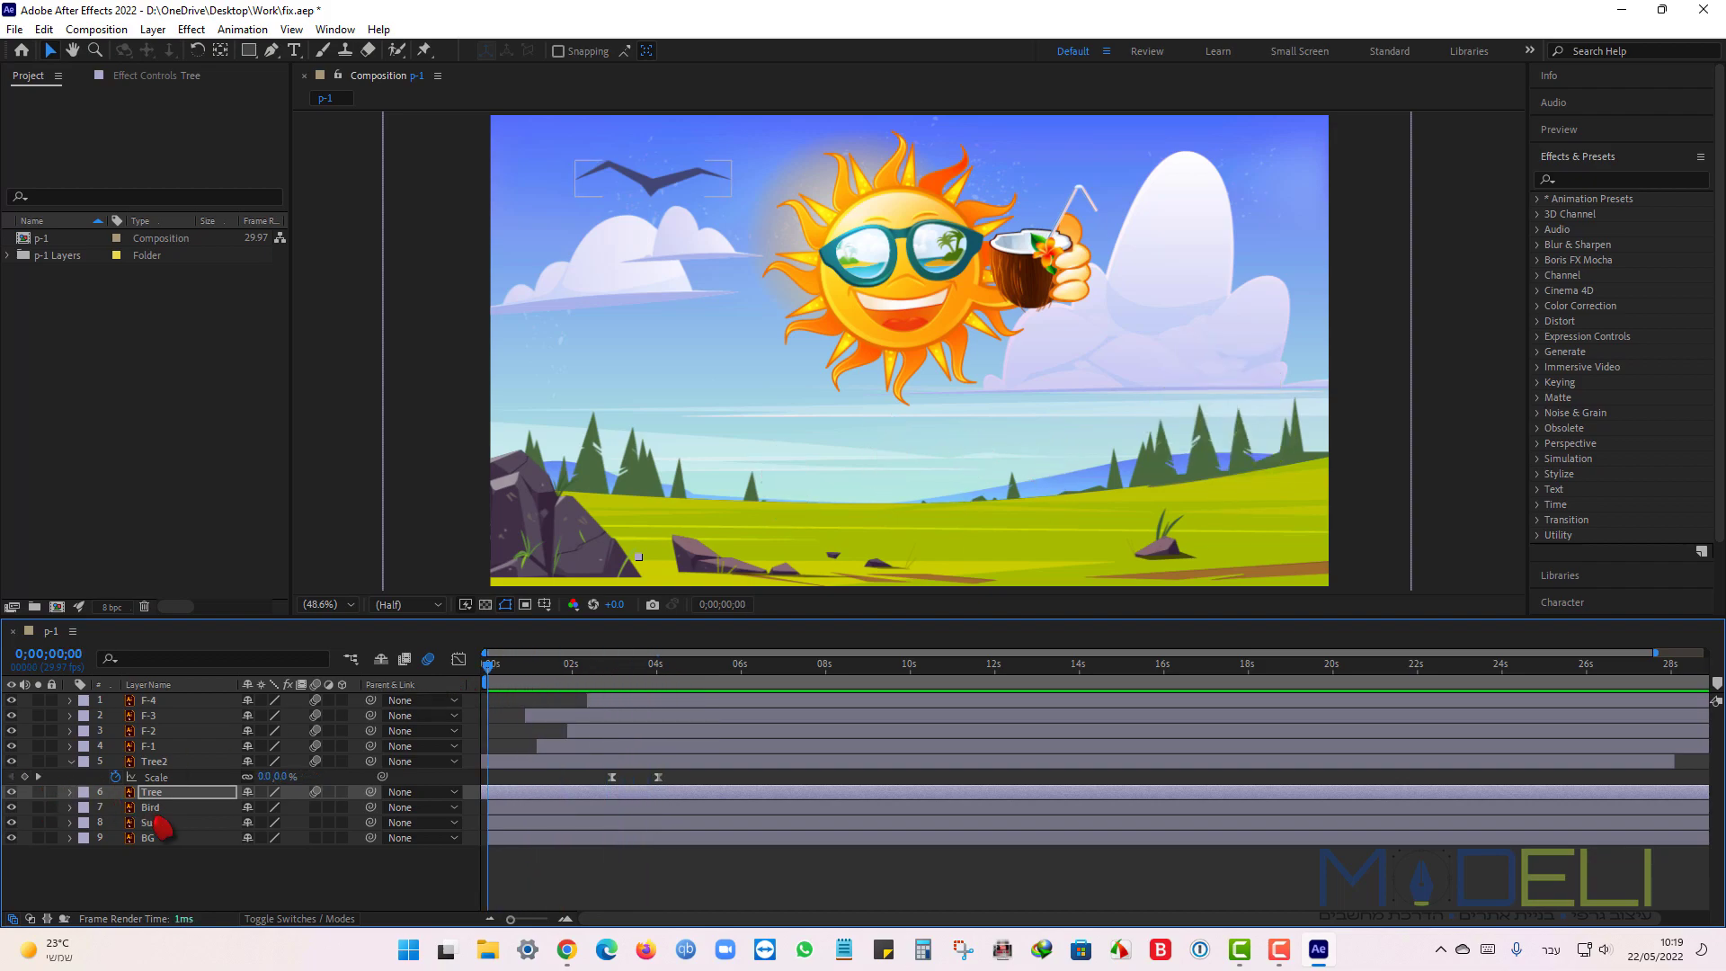
key(space)
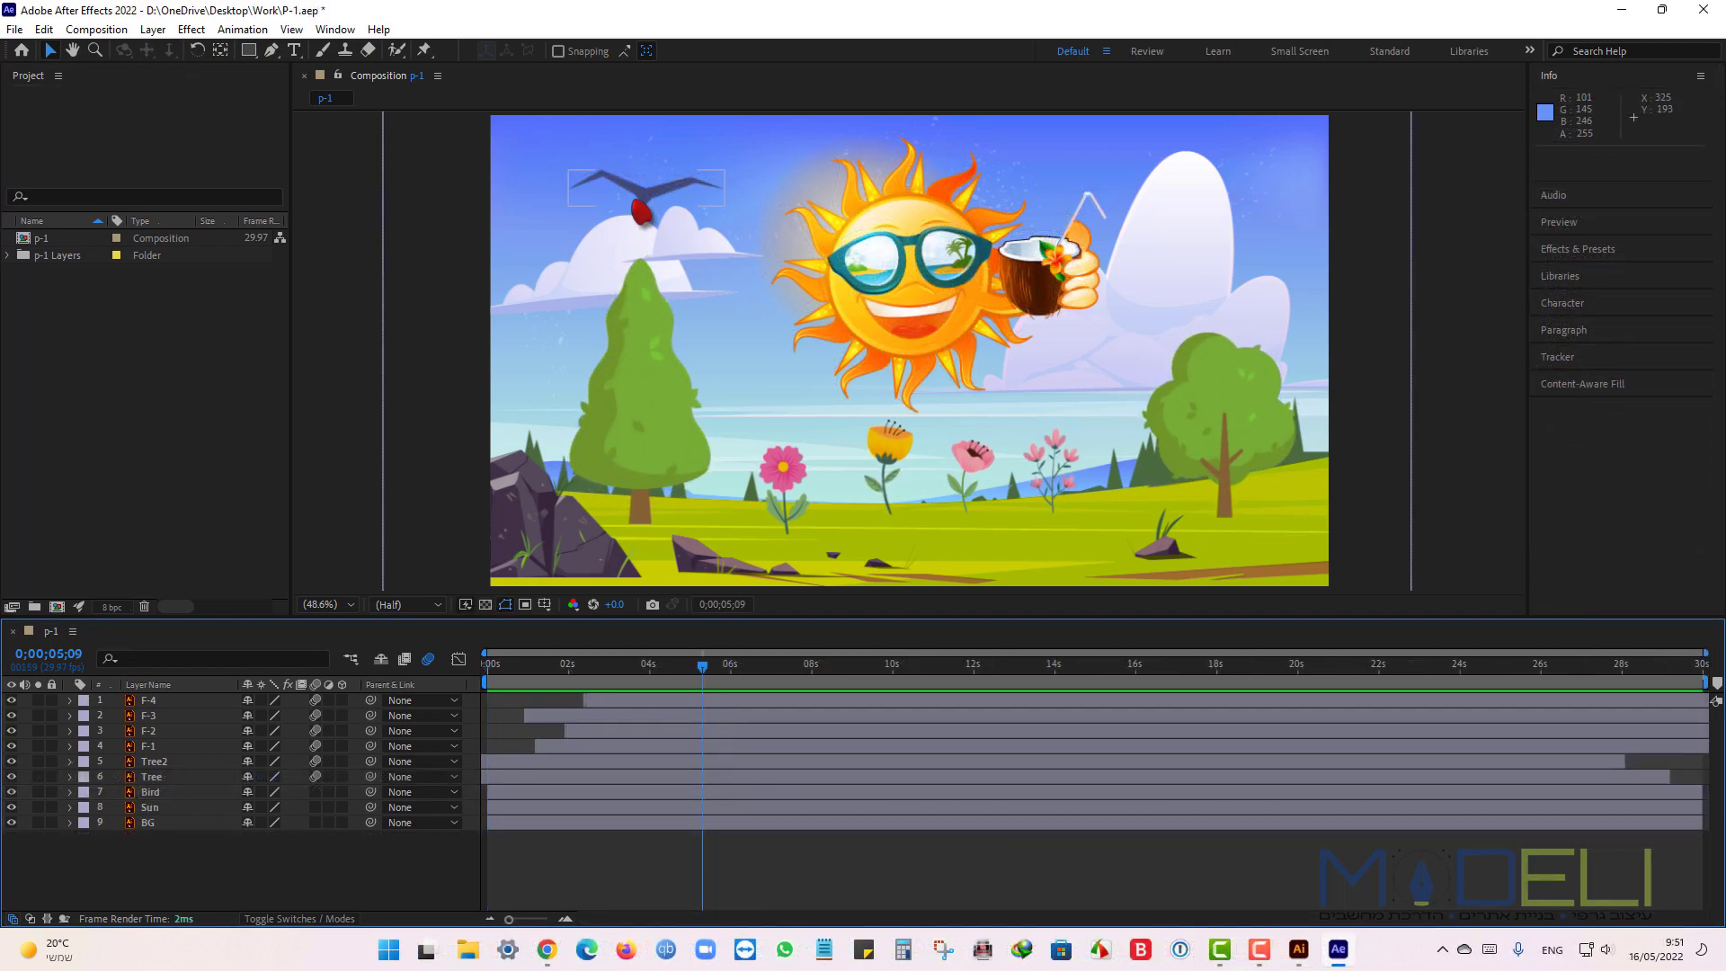
Pre-compose the Bird layer as a new composition named Bird, moving all attributes into it.
click(647, 208)
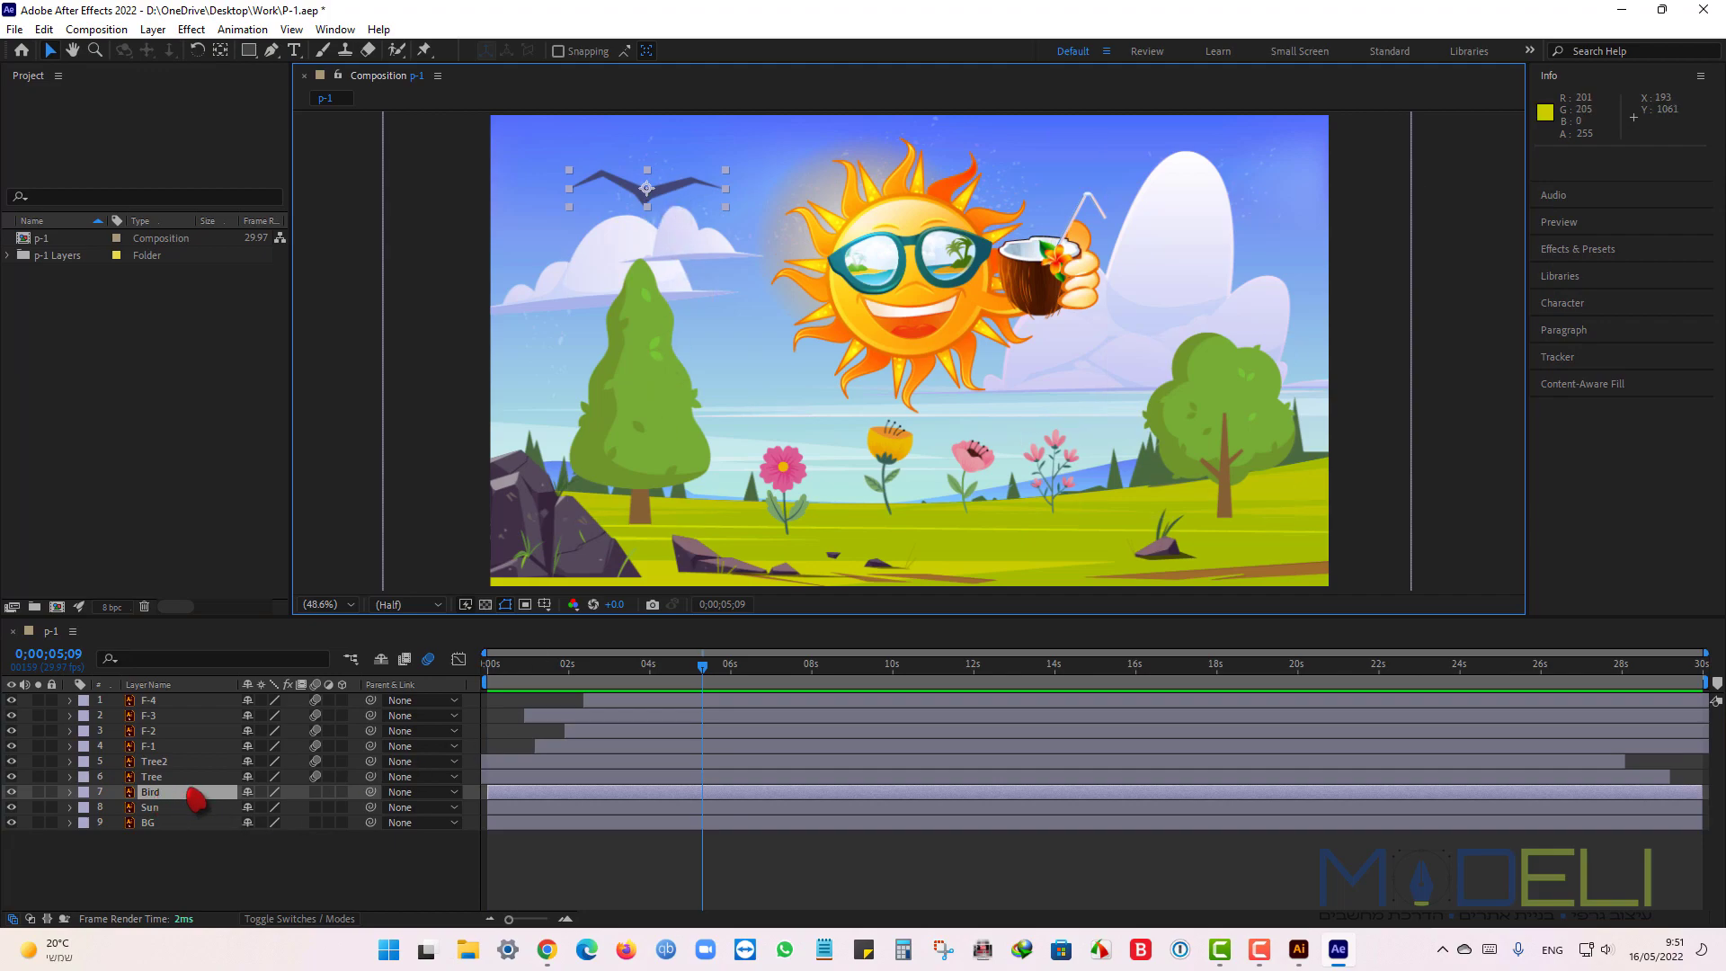
right_click(196, 798)
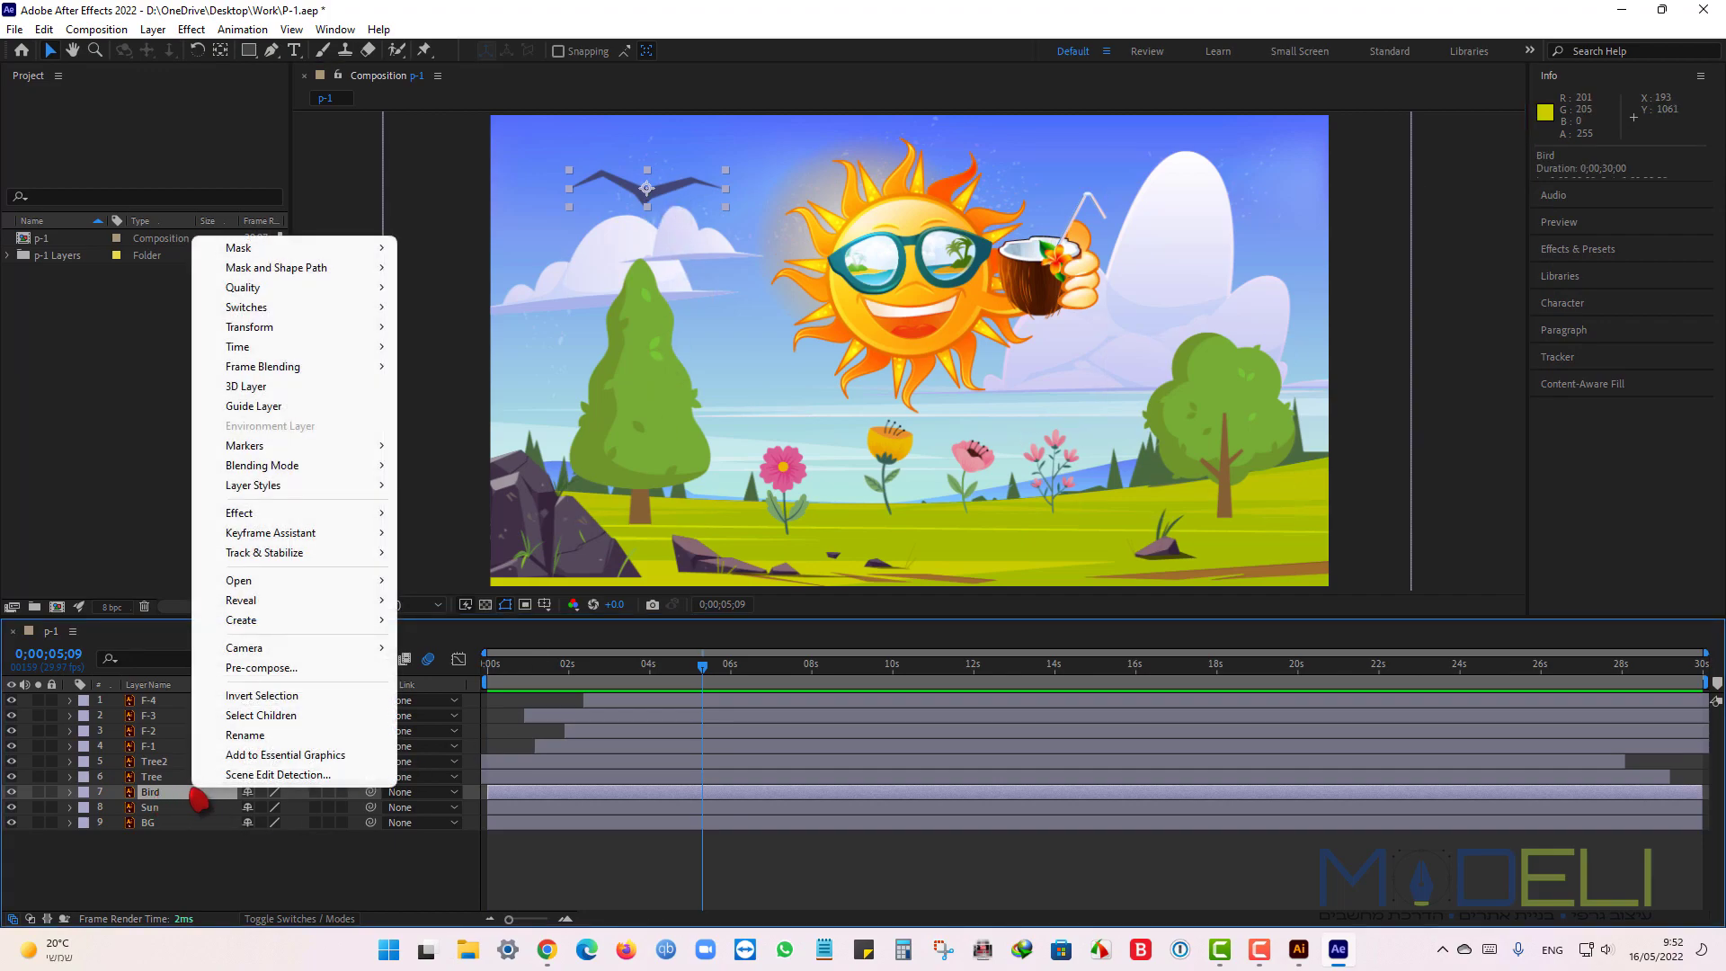
click(260, 667)
click(896, 359)
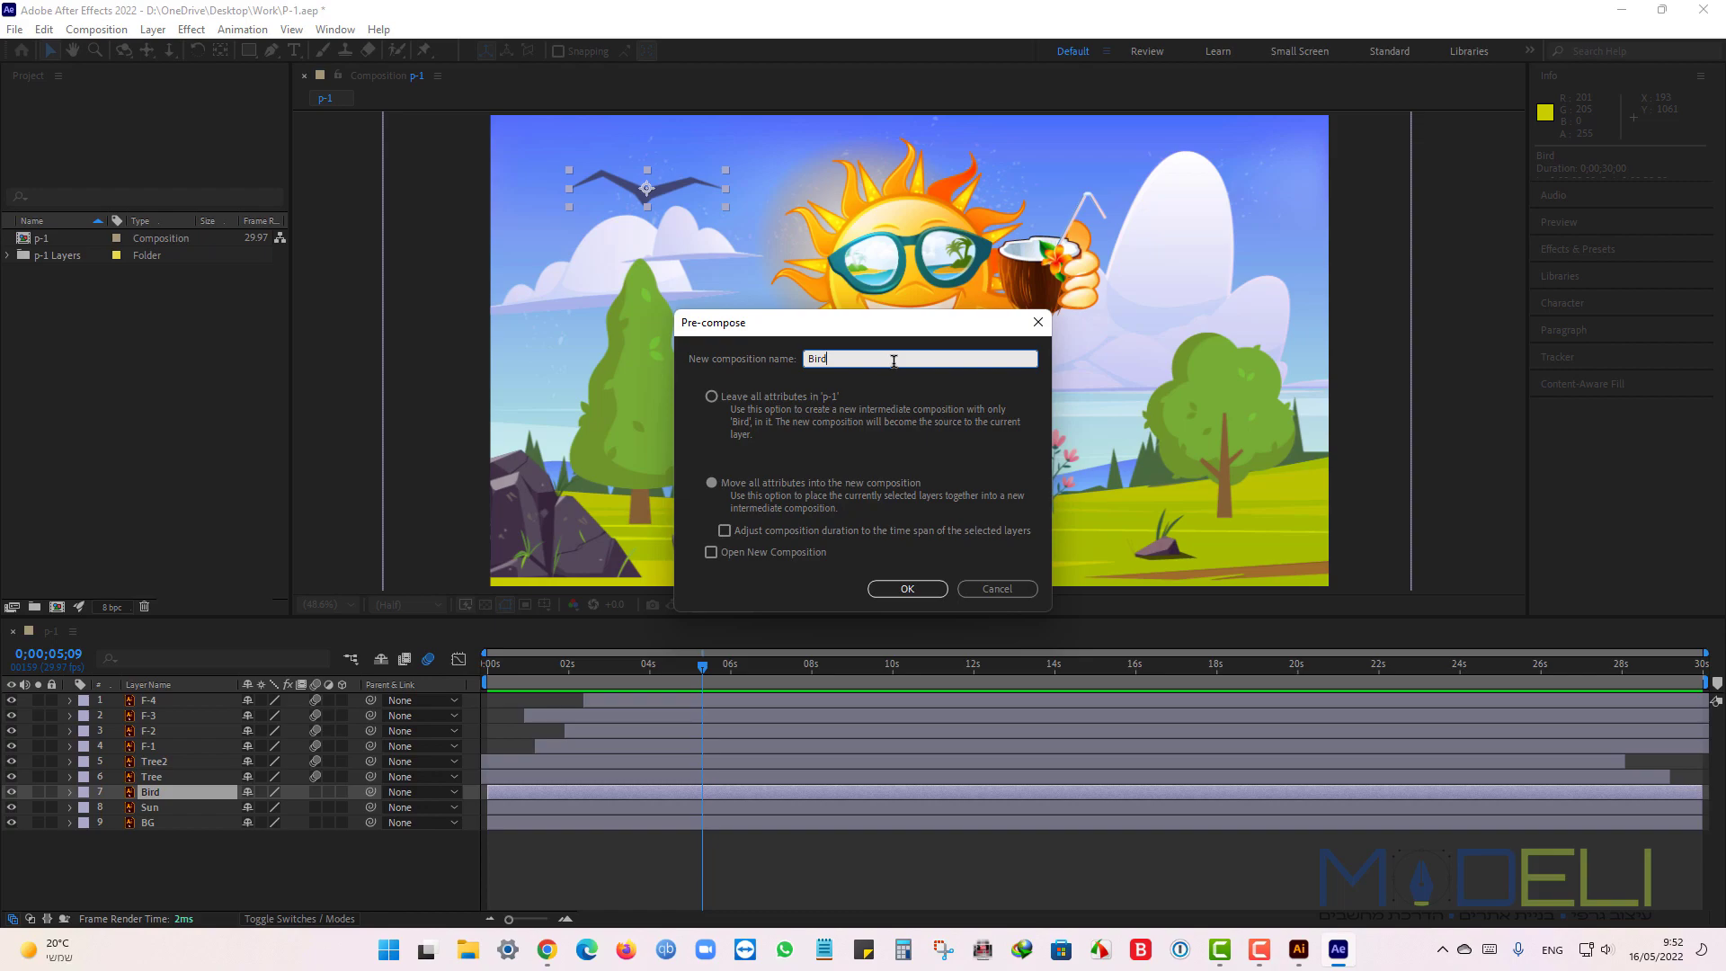
click(906, 591)
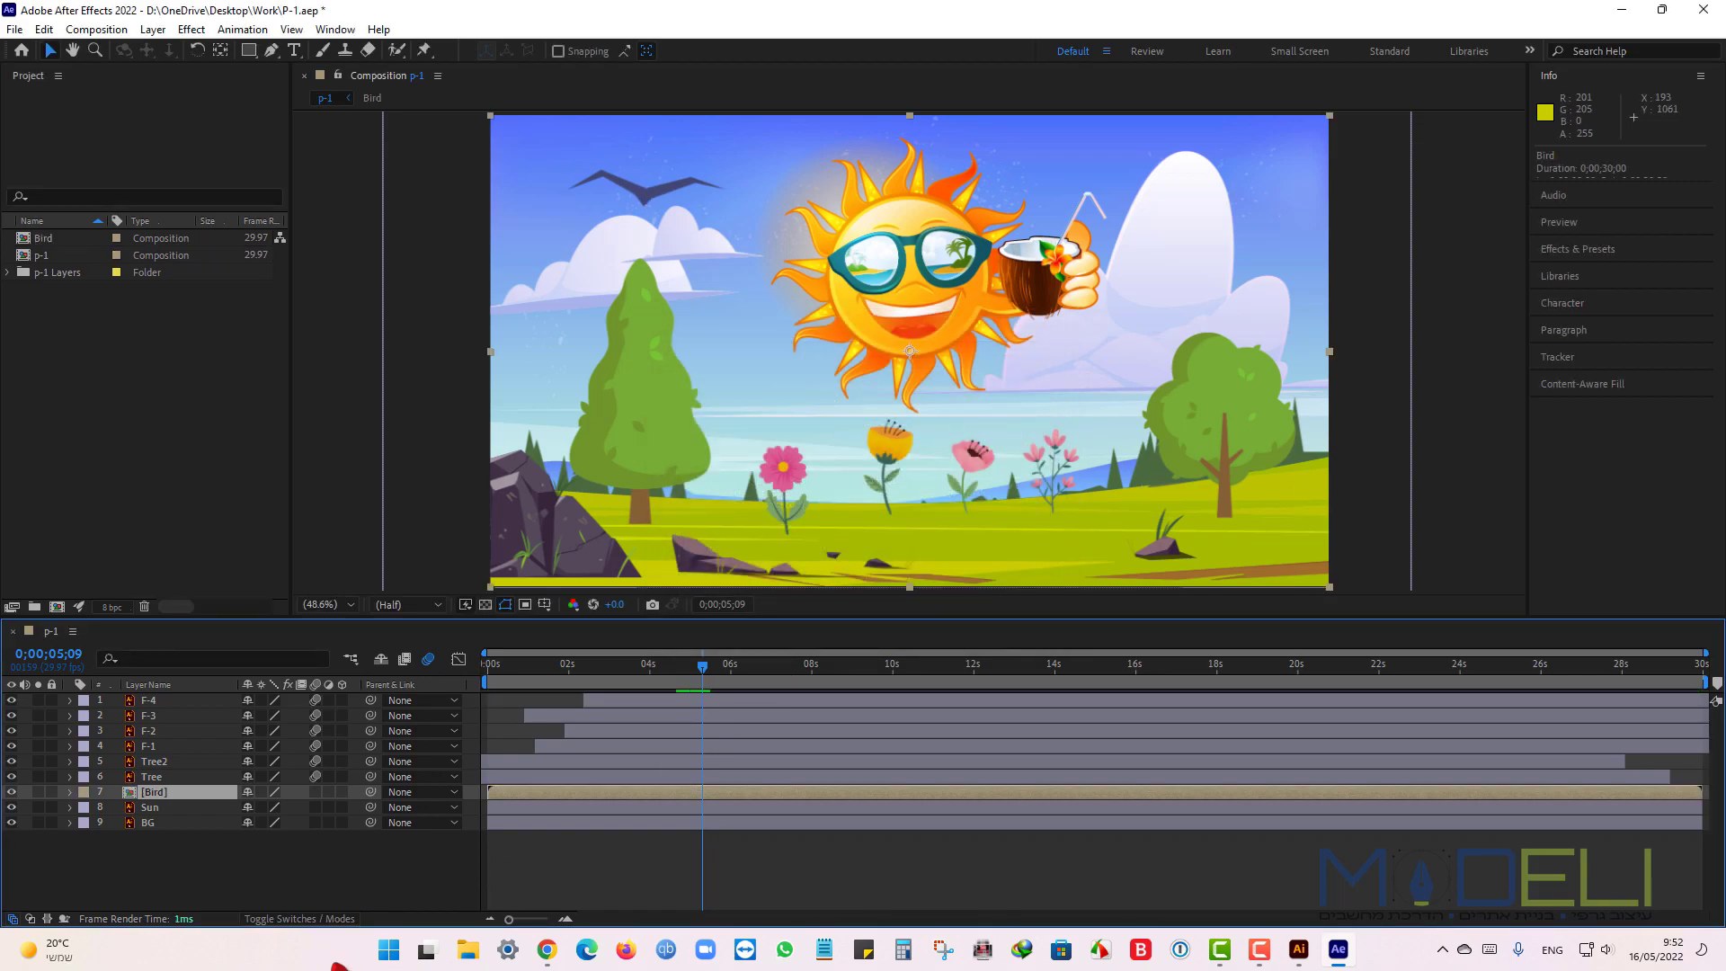
Open the Bird composition and duplicate its bird layer twice.
double_click(148, 793)
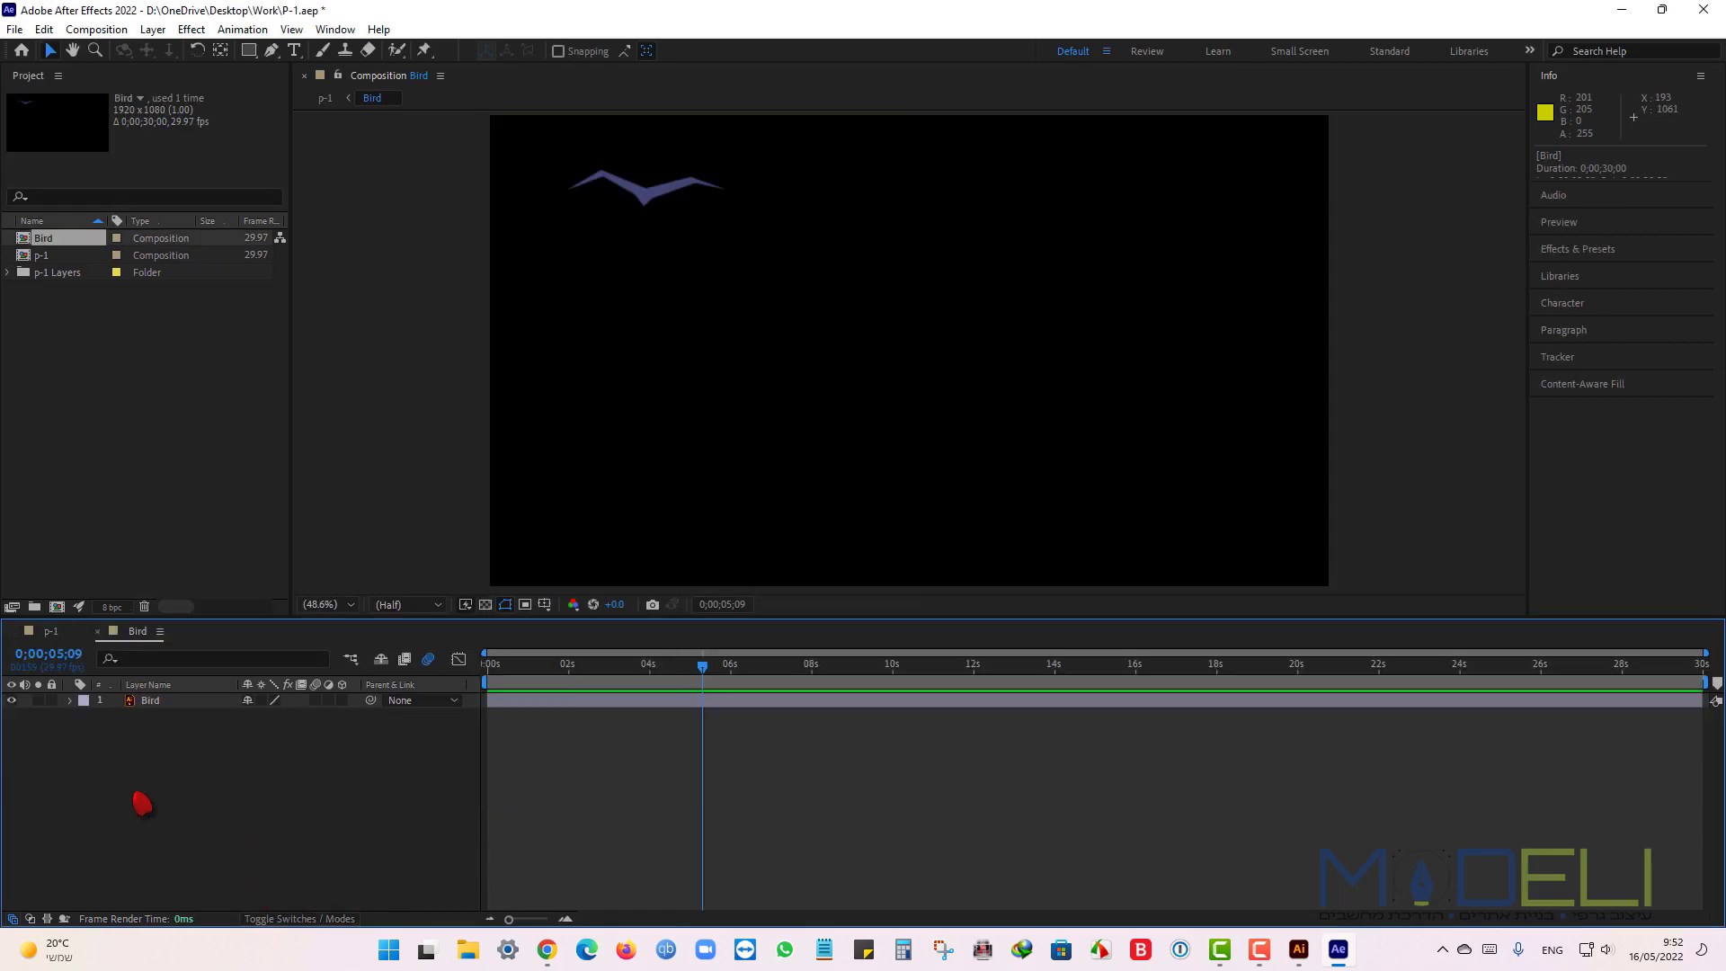
click(652, 195)
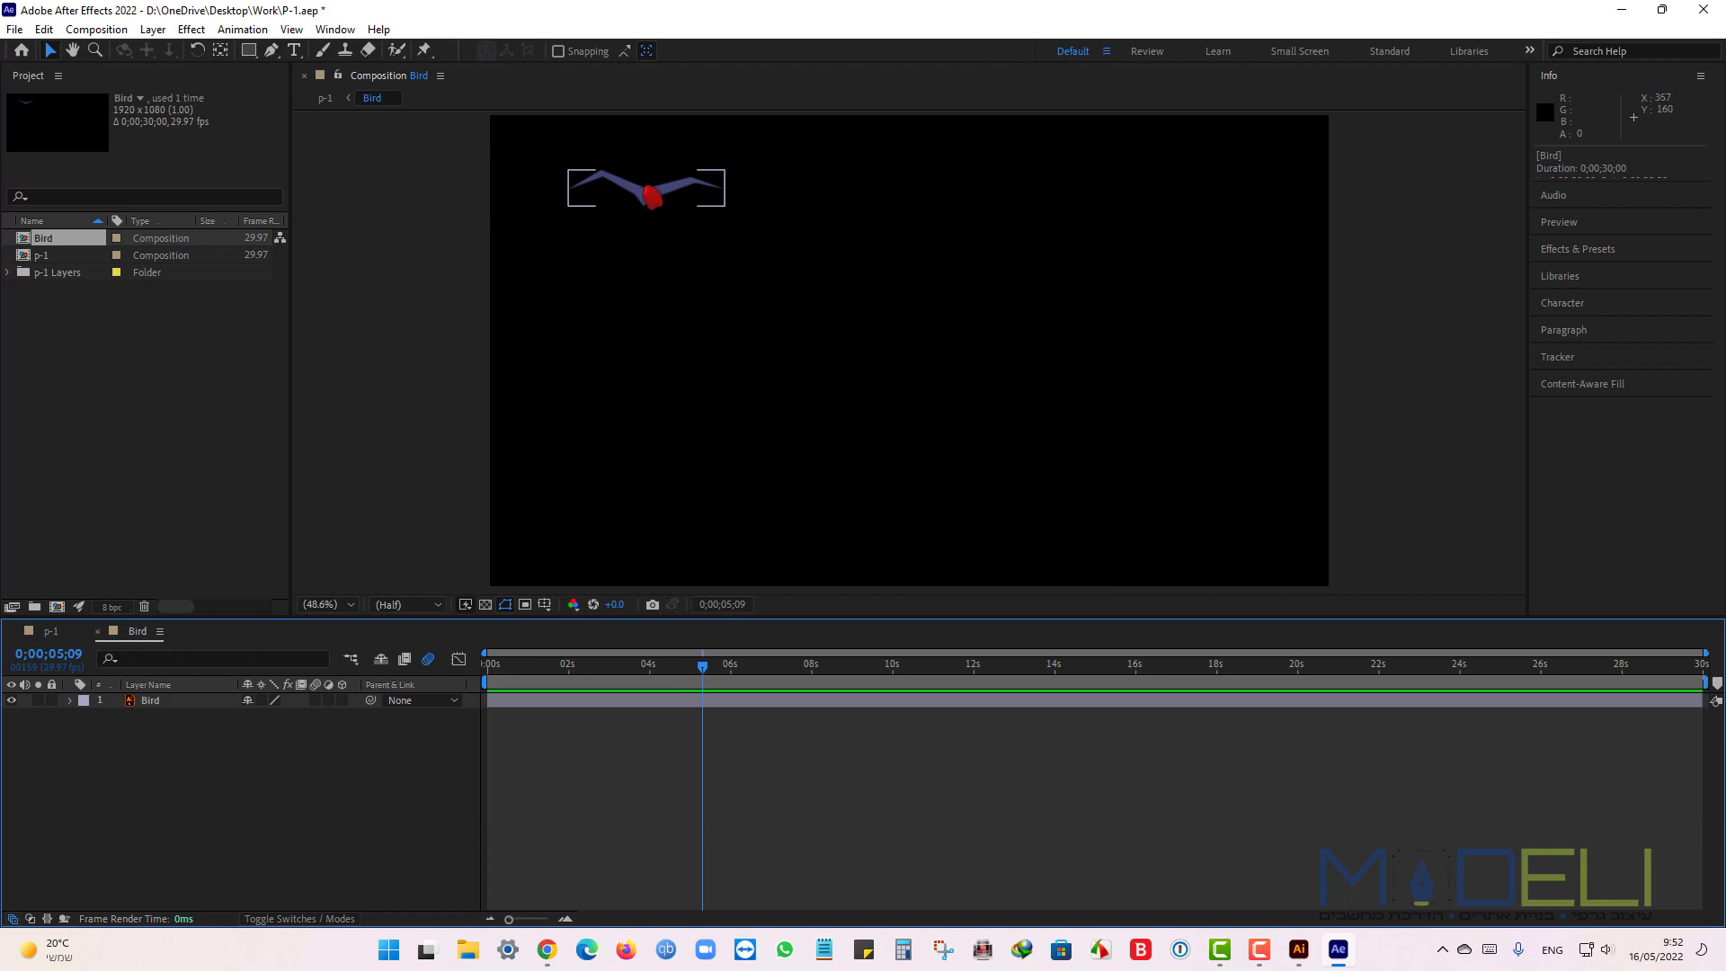
click(1031, 598)
scroll(585, 167, up, 4)
key(space)
drag(623, 213, 771, 392)
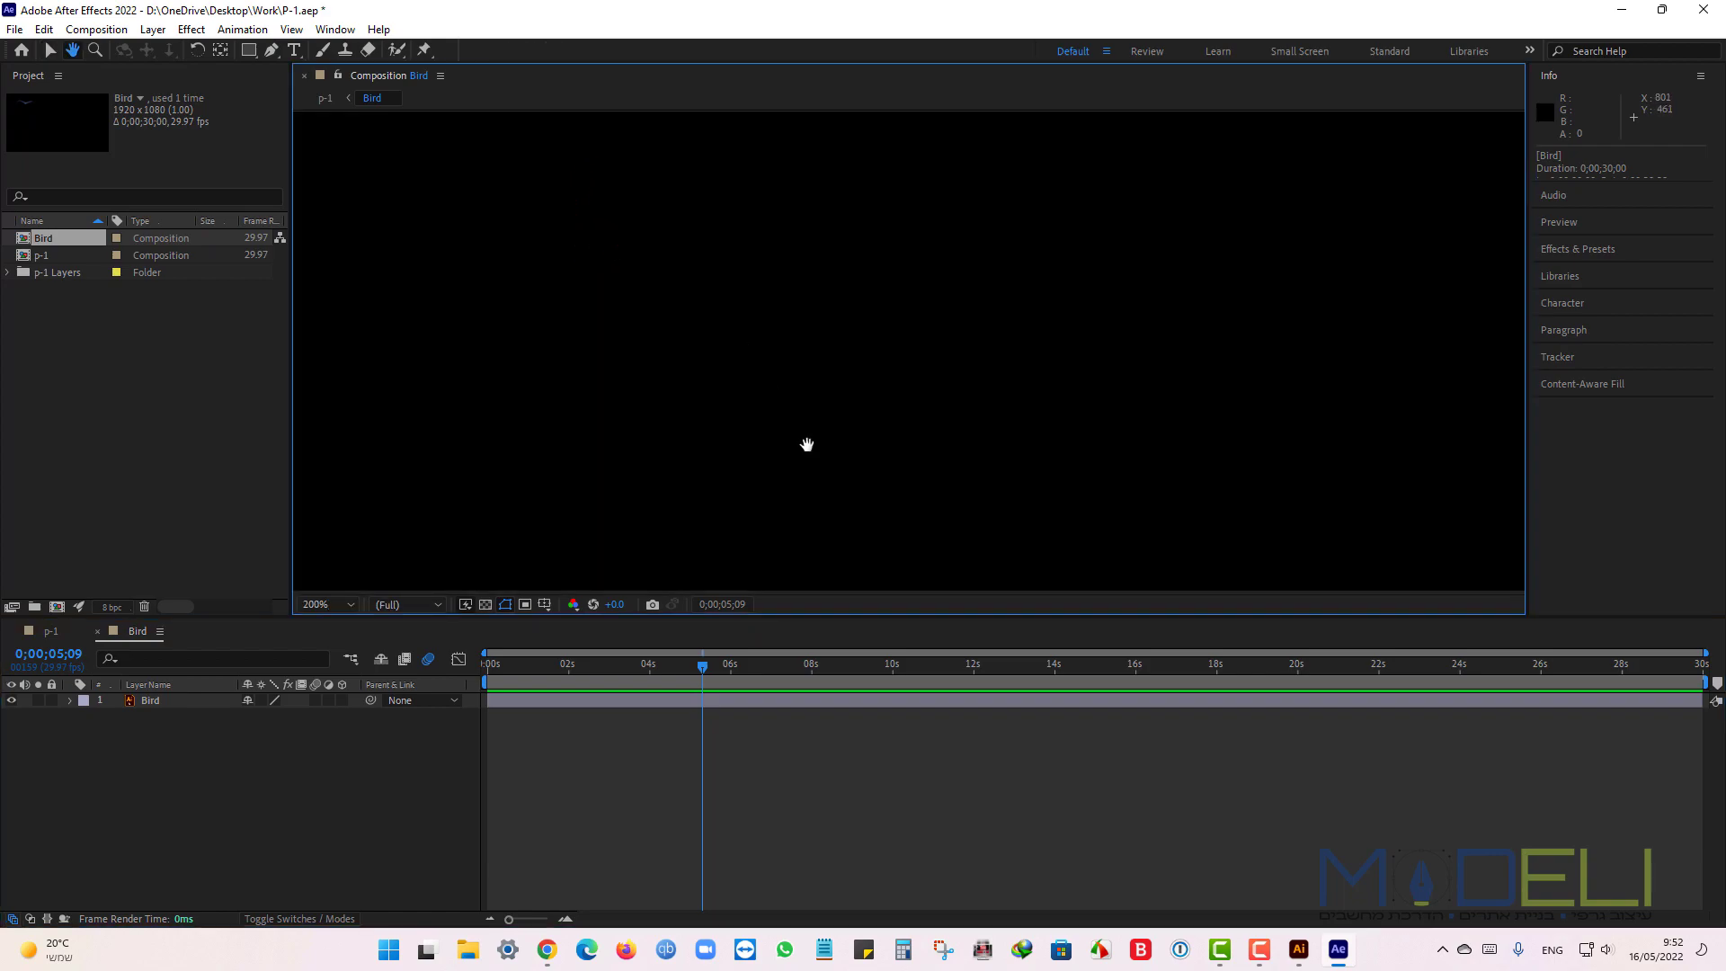
key(space)
drag(593, 230, 612, 367)
key(space)
drag(563, 259, 1256, 459)
drag(1022, 475, 1126, 467)
key(v)
click(905, 379)
click(905, 378)
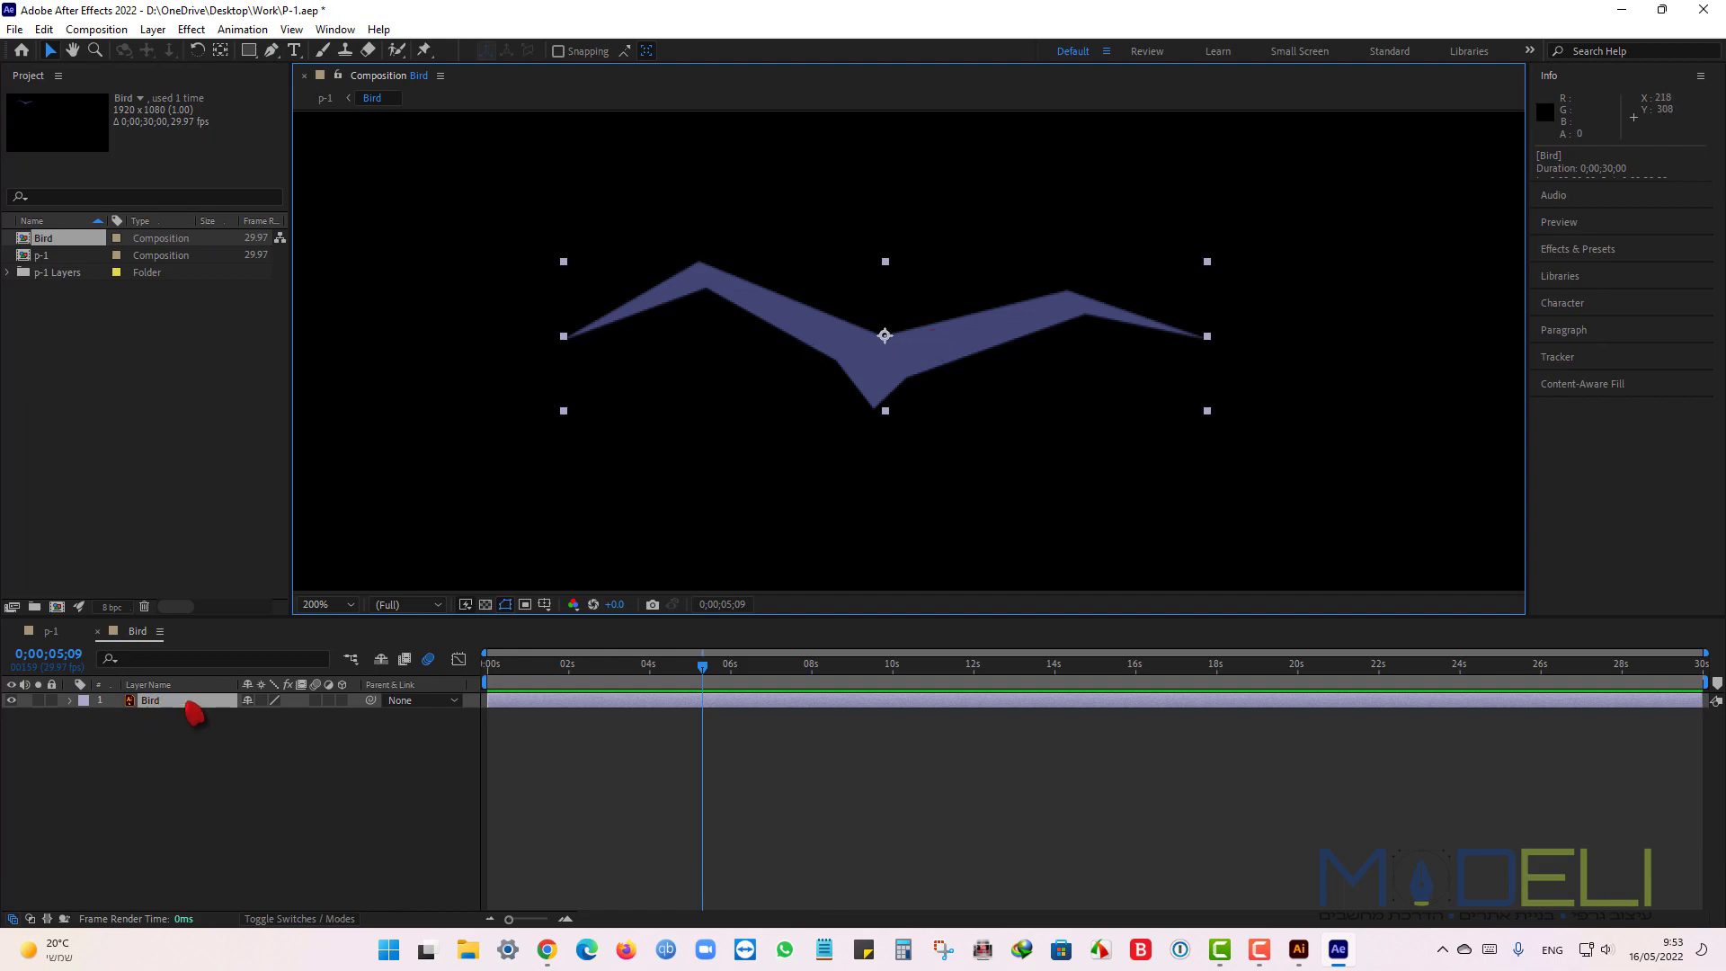
key(ctrl+d)
key(ctrl+d)
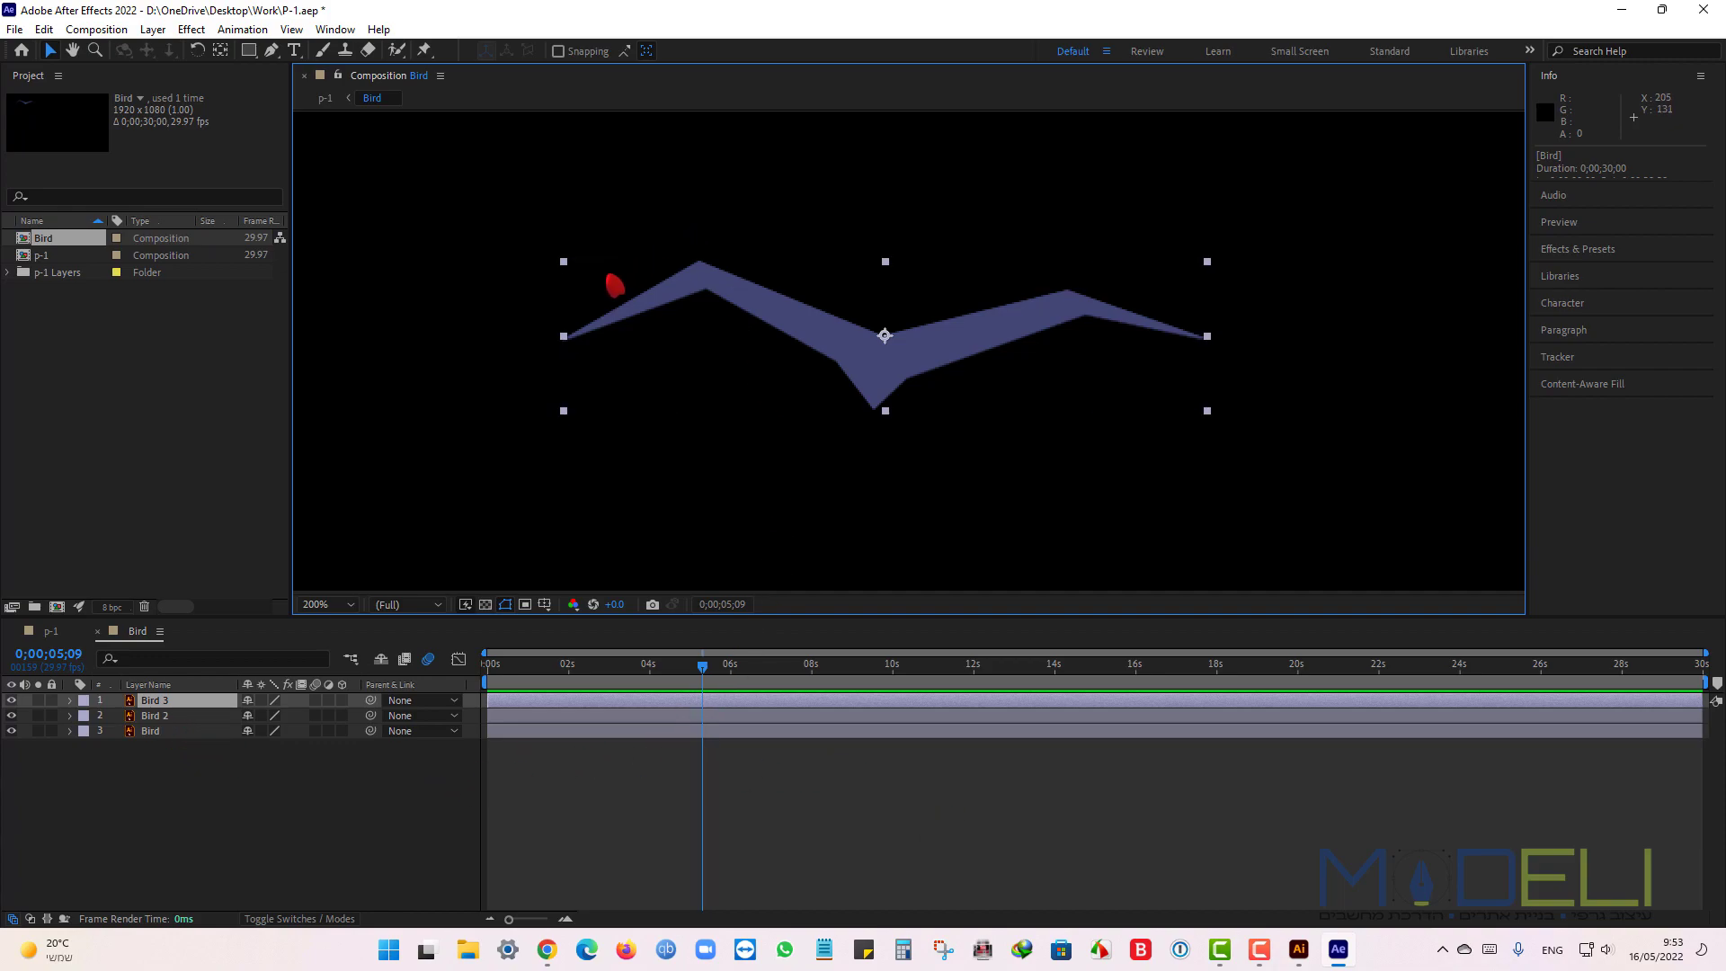
Draw a closed Pen mask around the left wing on the Bird 3 layer and check it in solo.
click(271, 50)
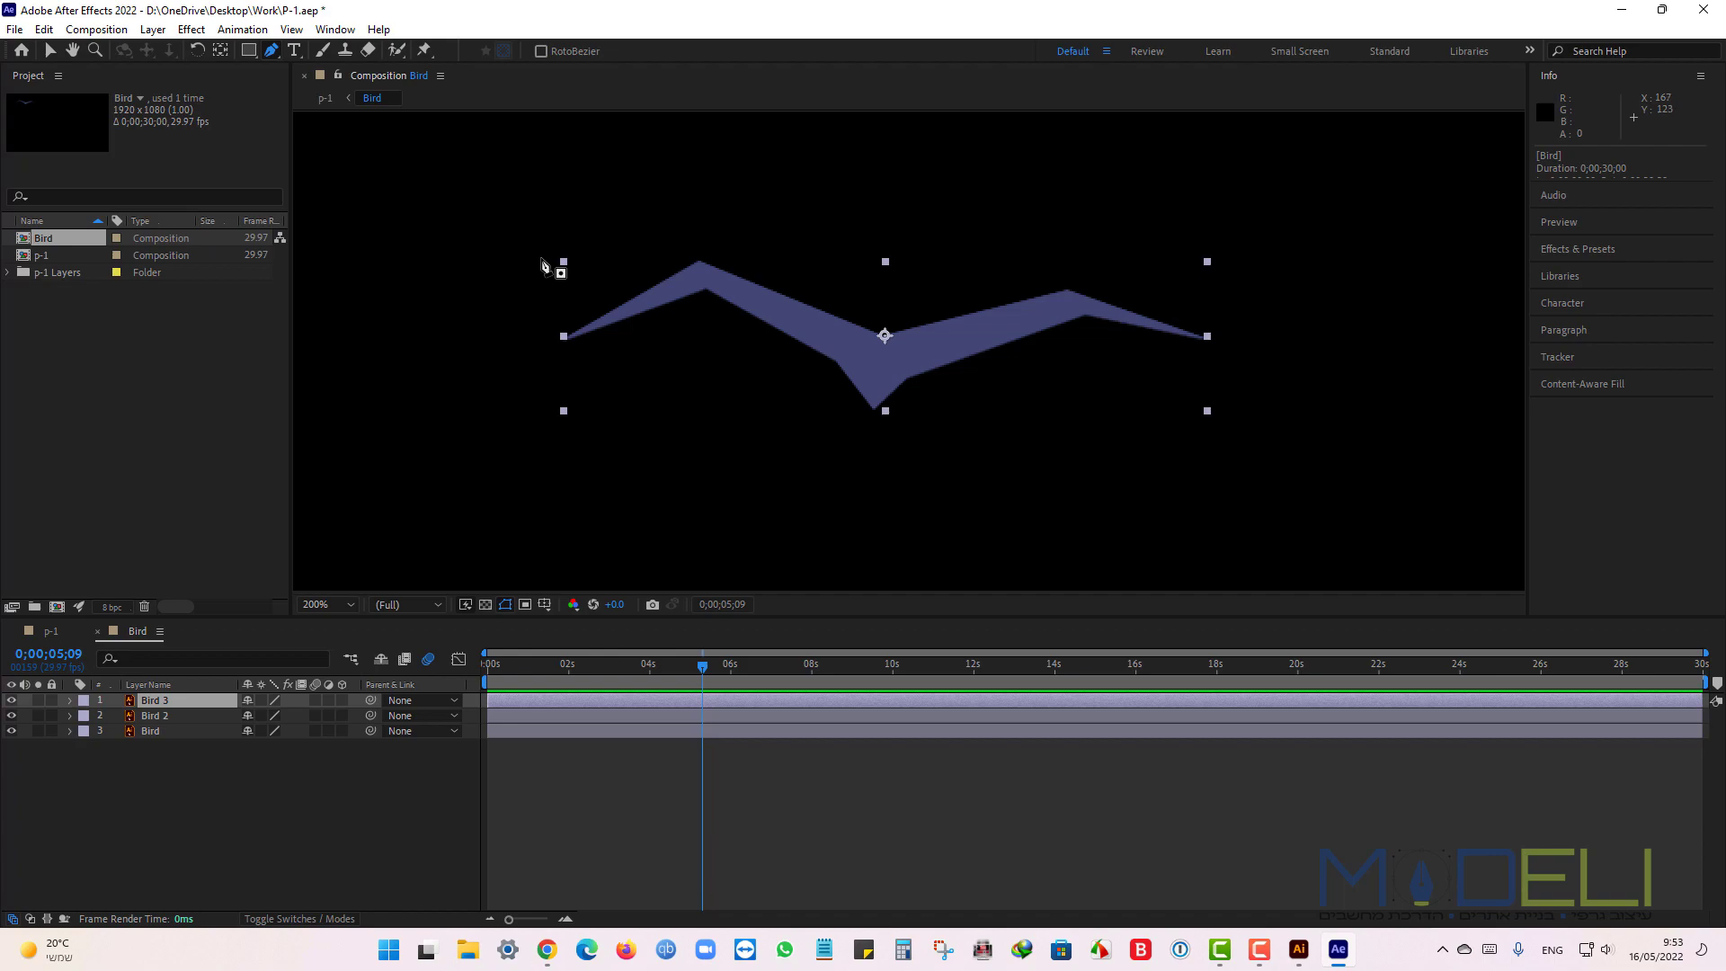
click(547, 255)
click(670, 239)
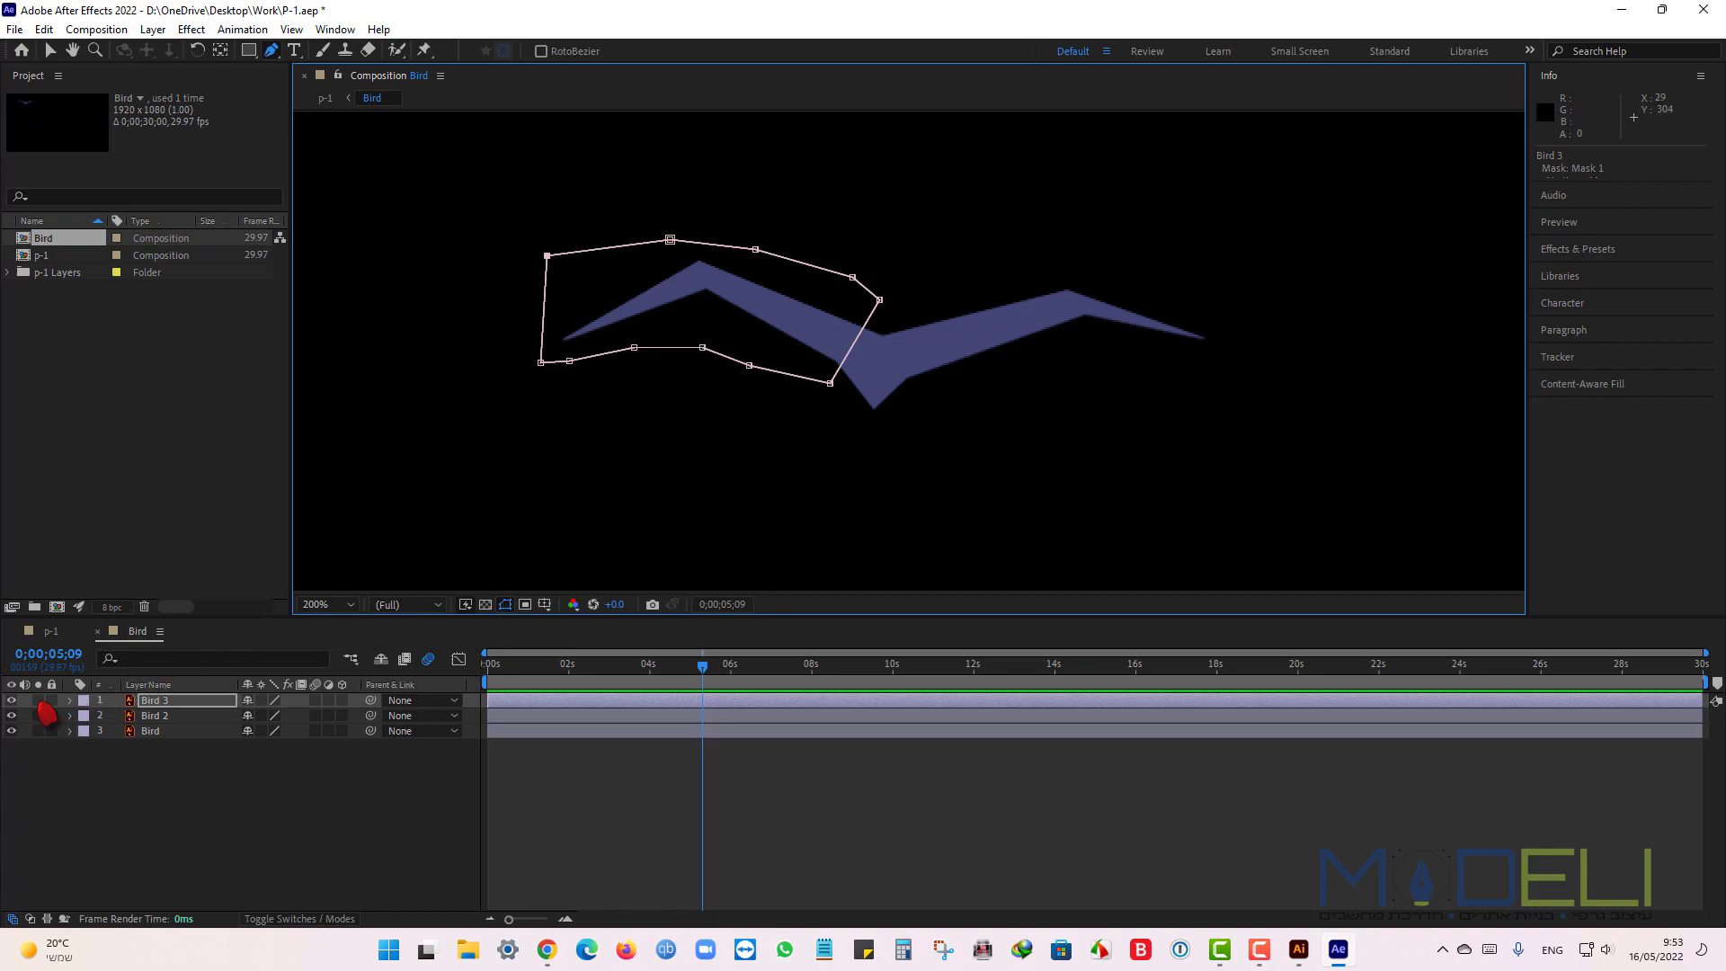
click(38, 700)
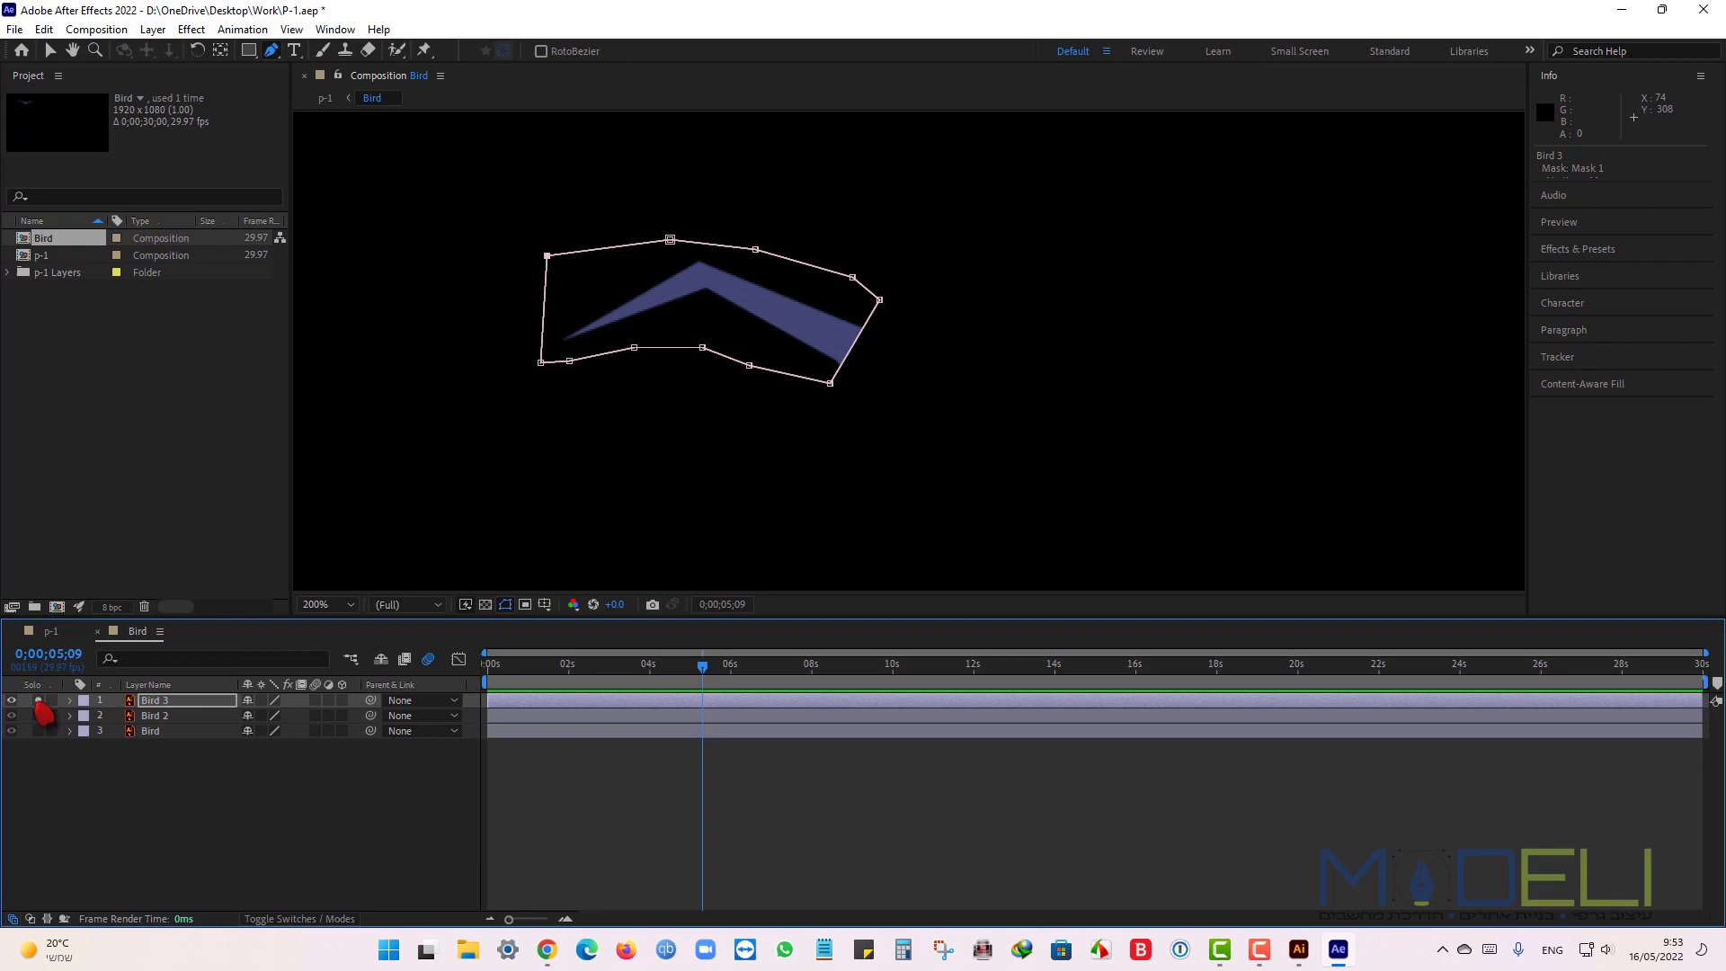
click(37, 700)
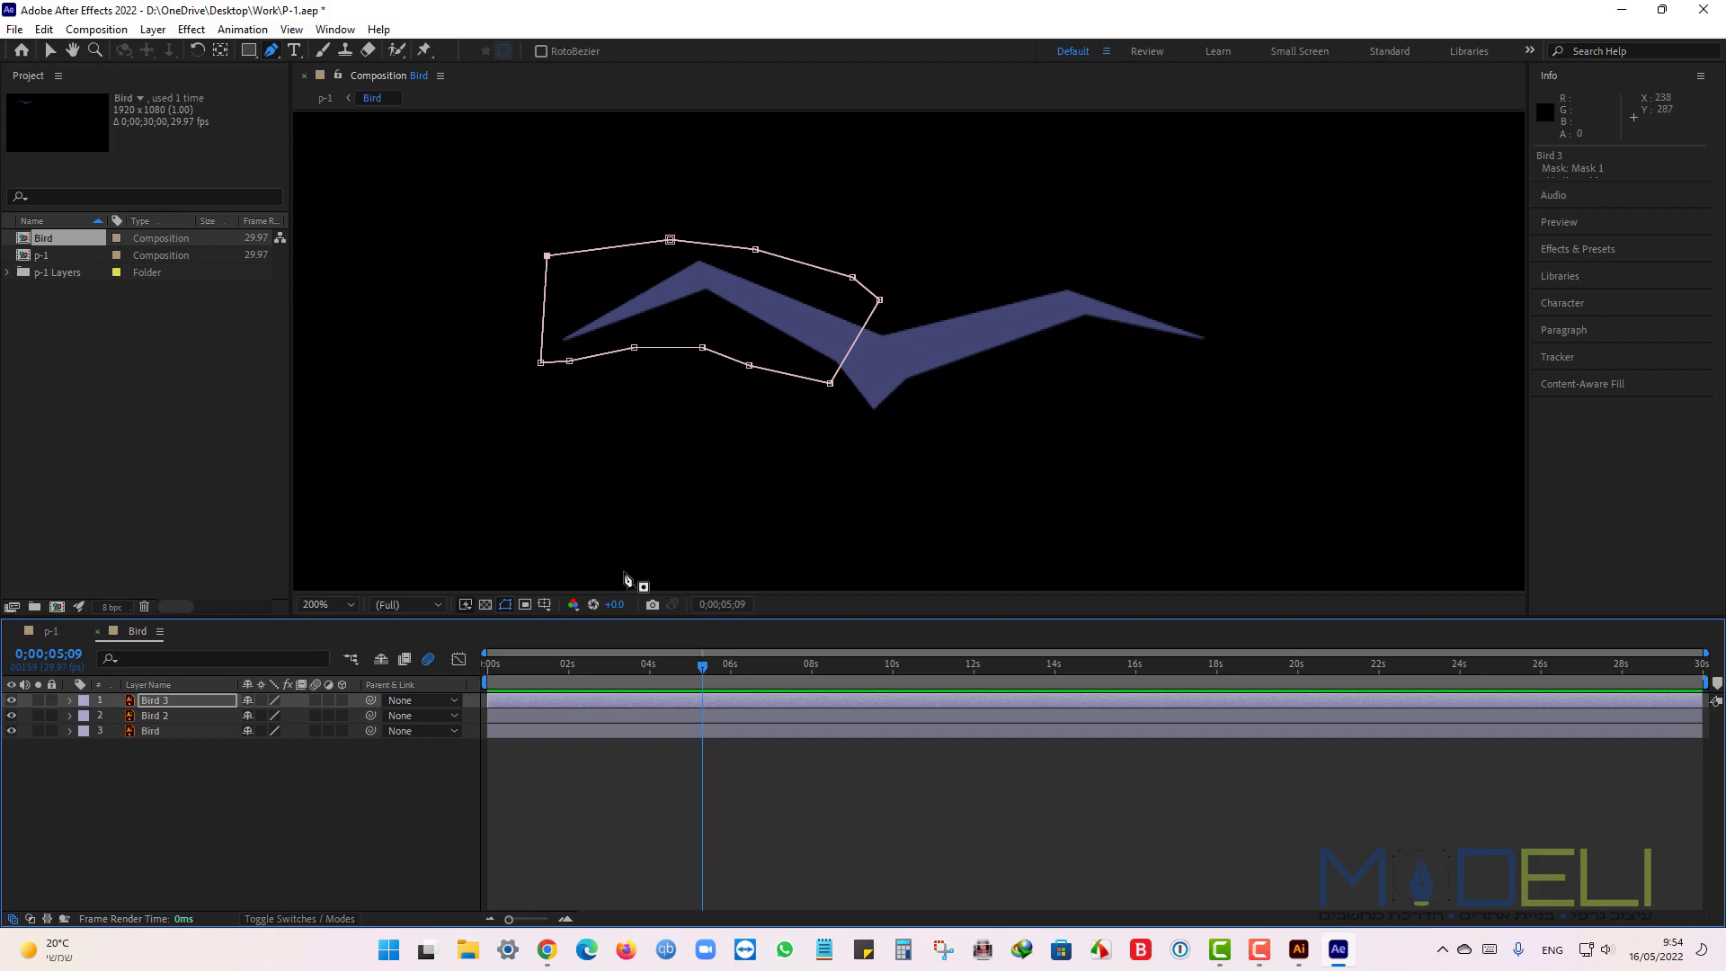
Draw a closed Pen mask around the right wing on the original Bird layer and check it in solo.
click(155, 731)
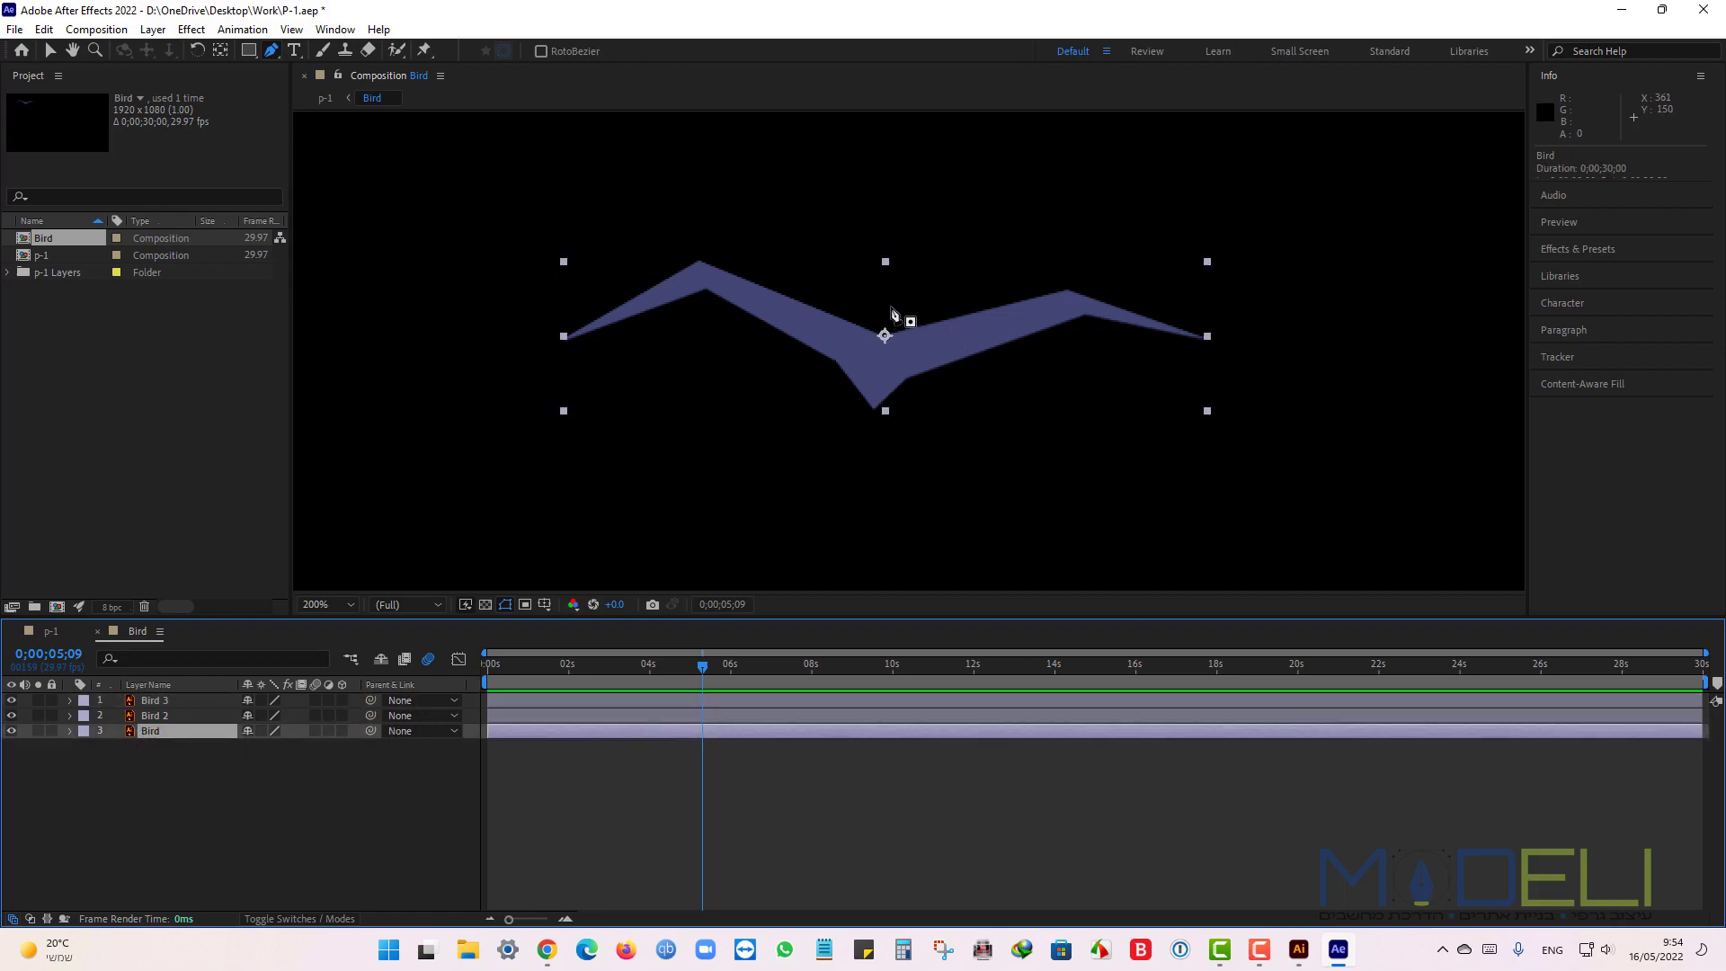
click(892, 306)
click(989, 265)
click(1192, 258)
click(1229, 296)
click(1246, 334)
click(1229, 366)
click(1126, 407)
click(944, 419)
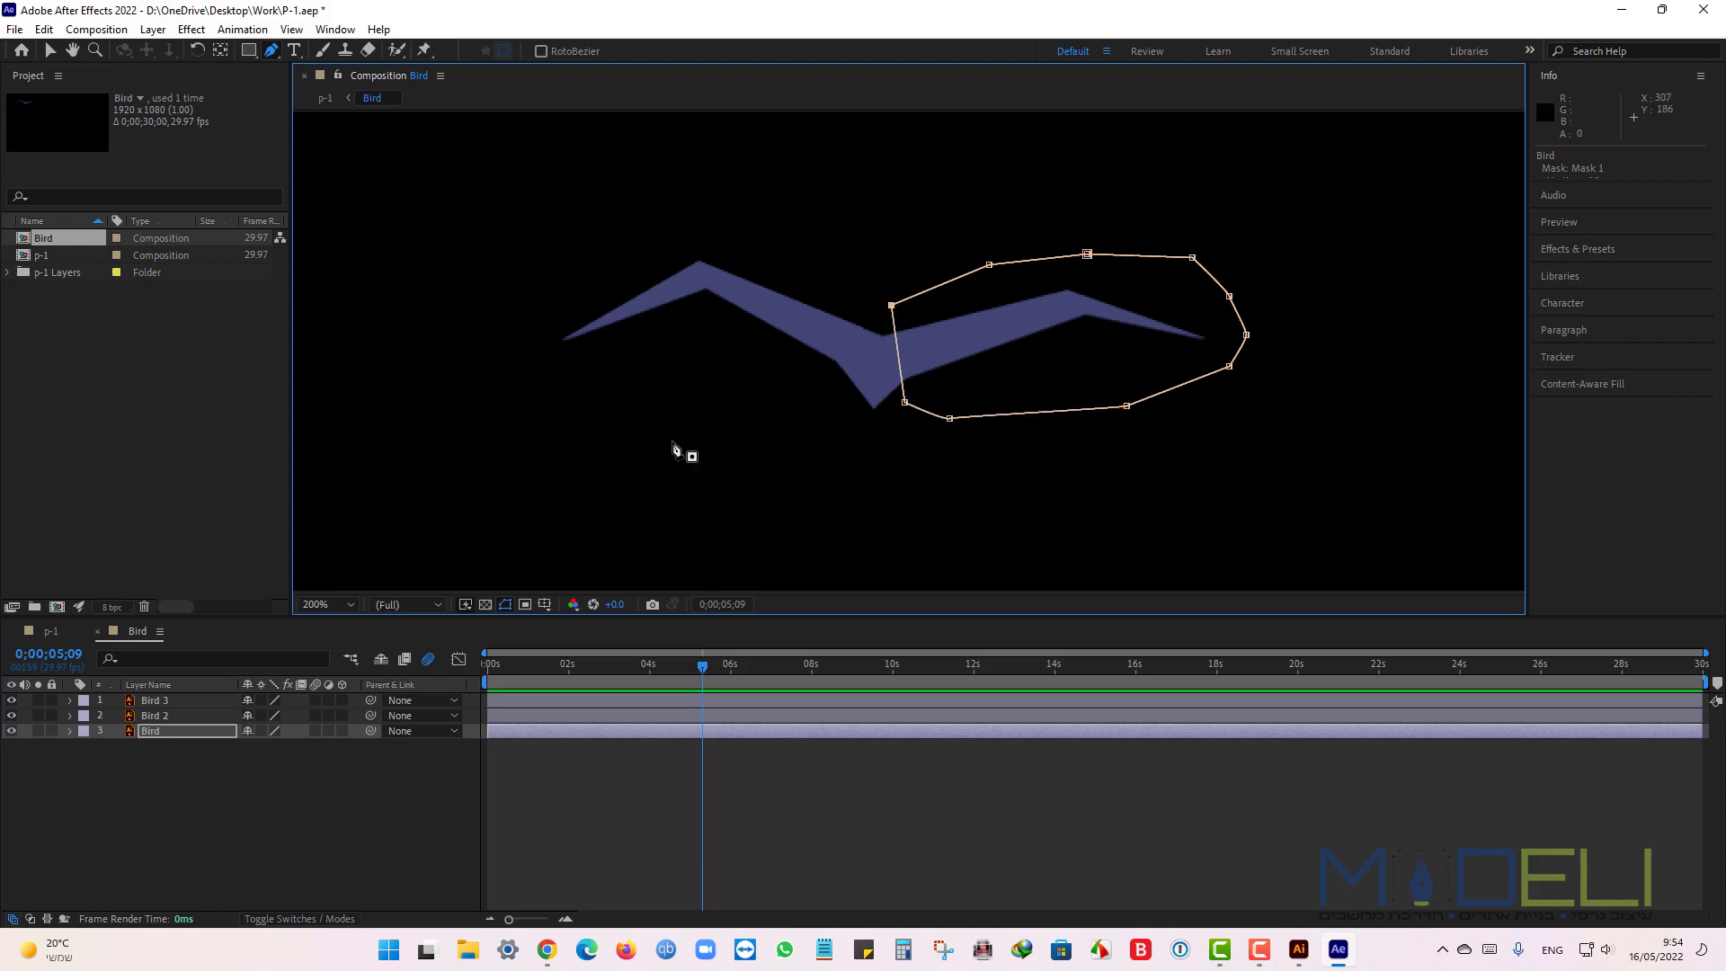
click(38, 731)
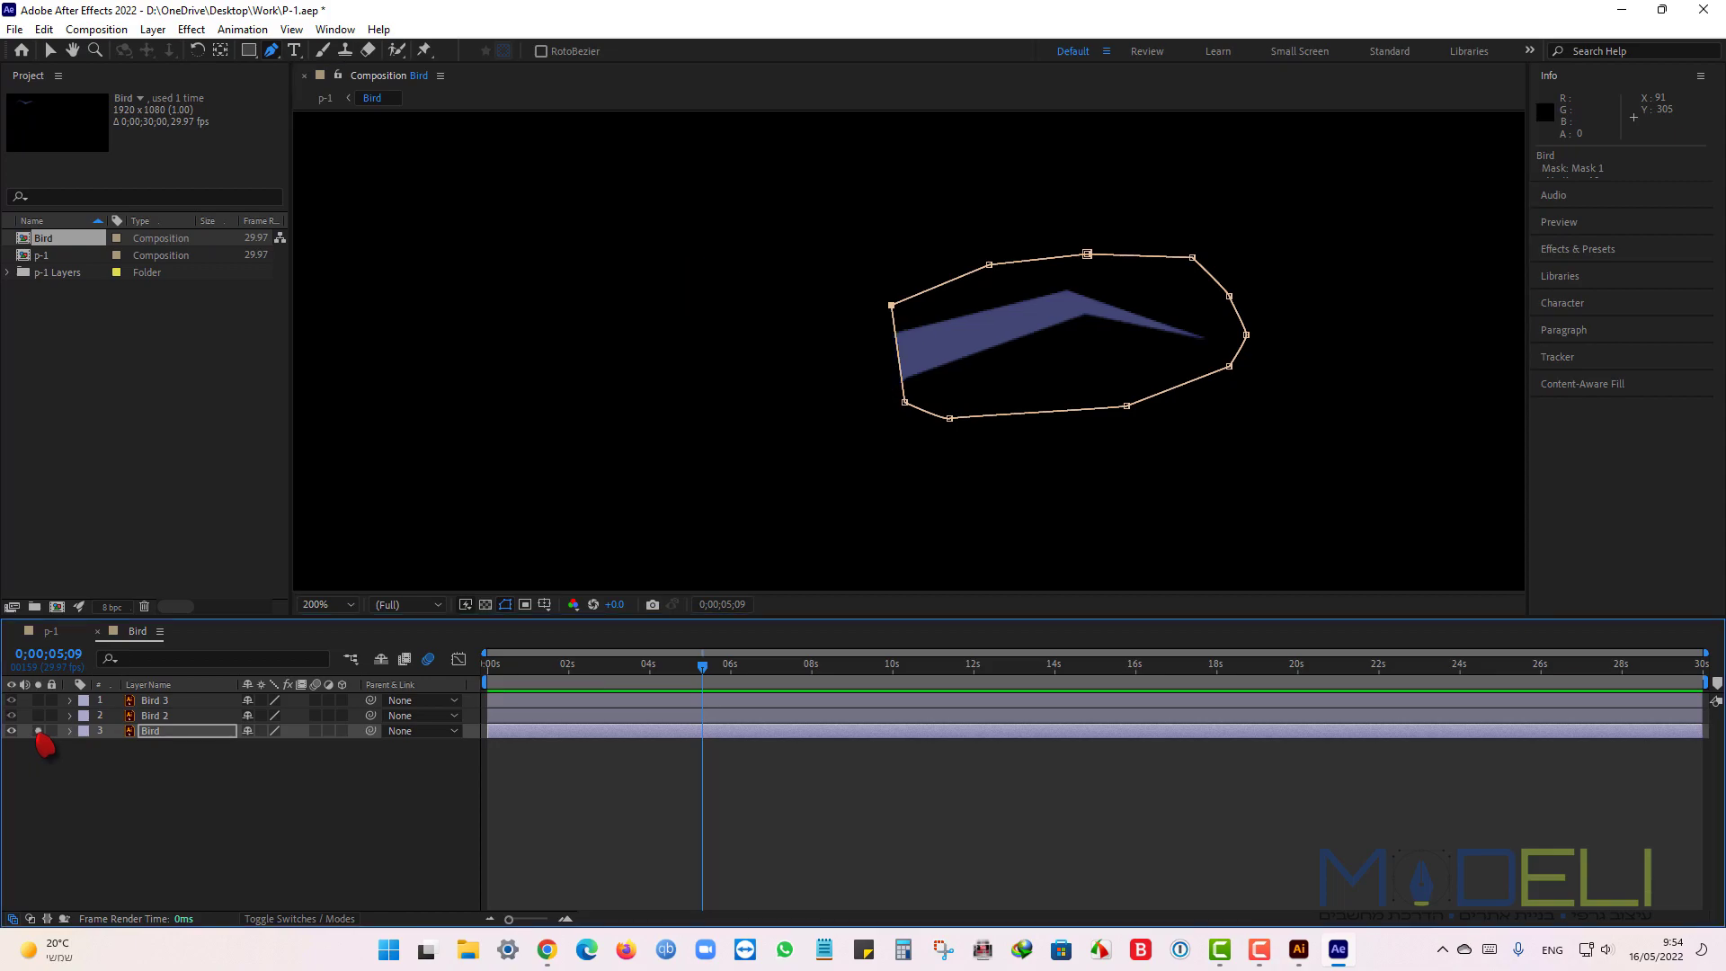
click(38, 731)
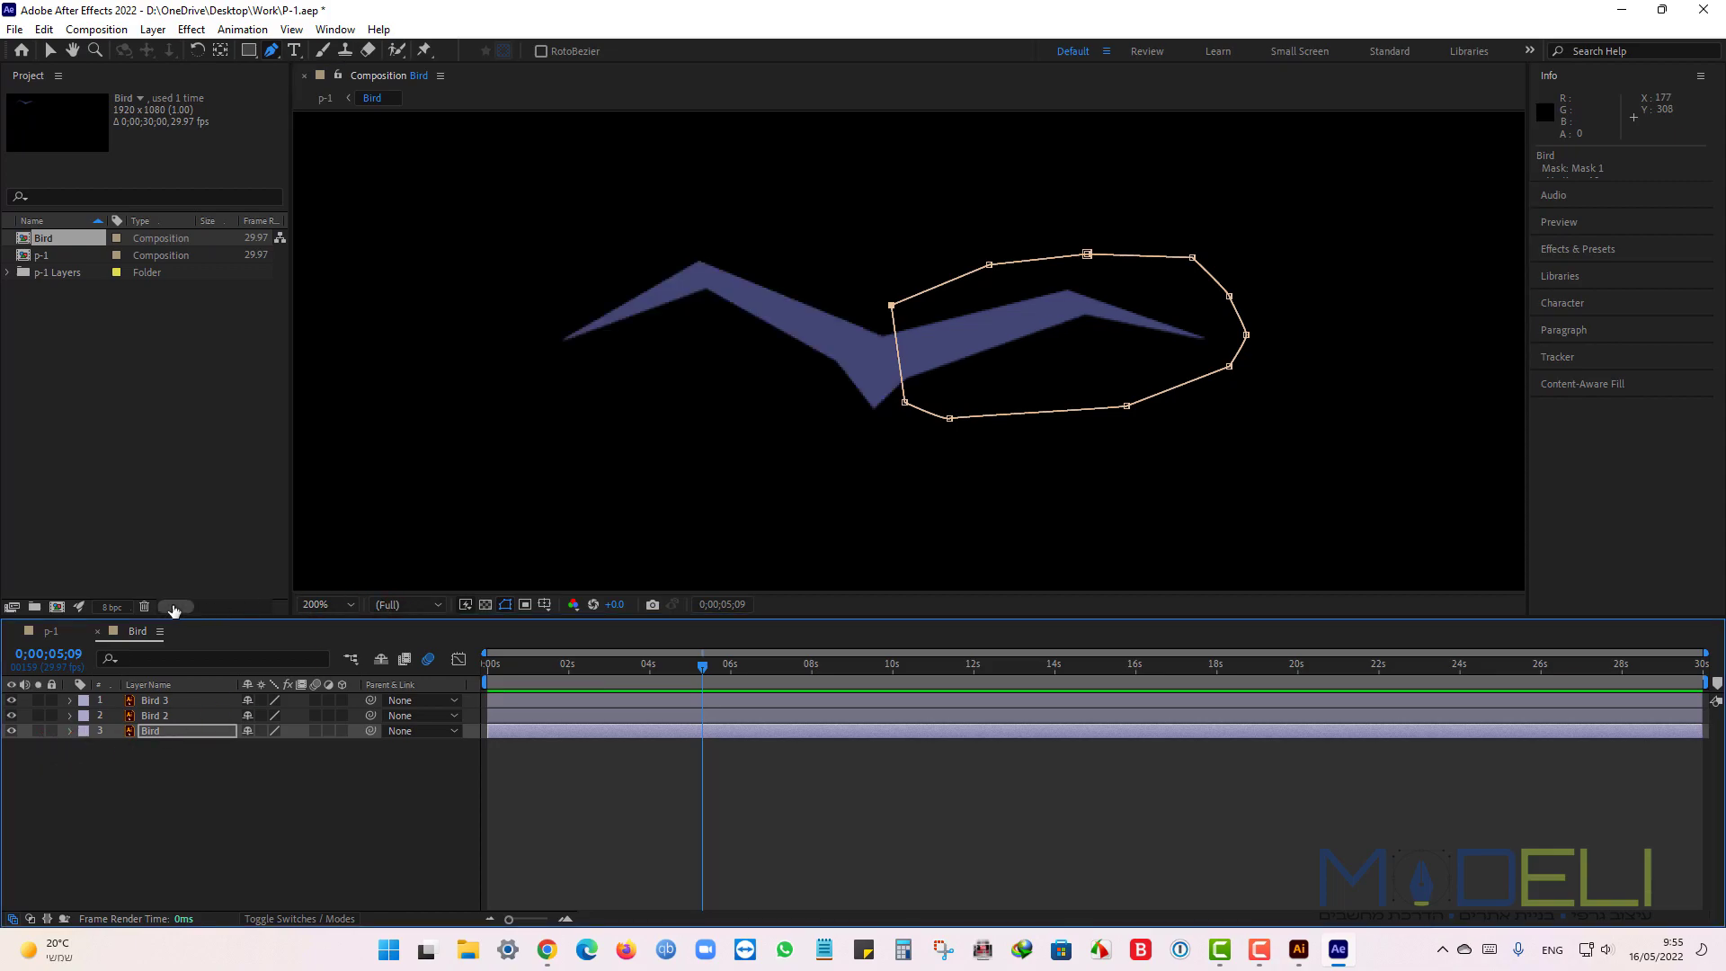
Draw a closed Pen mask around the bird's central body on the Bird 2 layer and check it in solo.
click(169, 717)
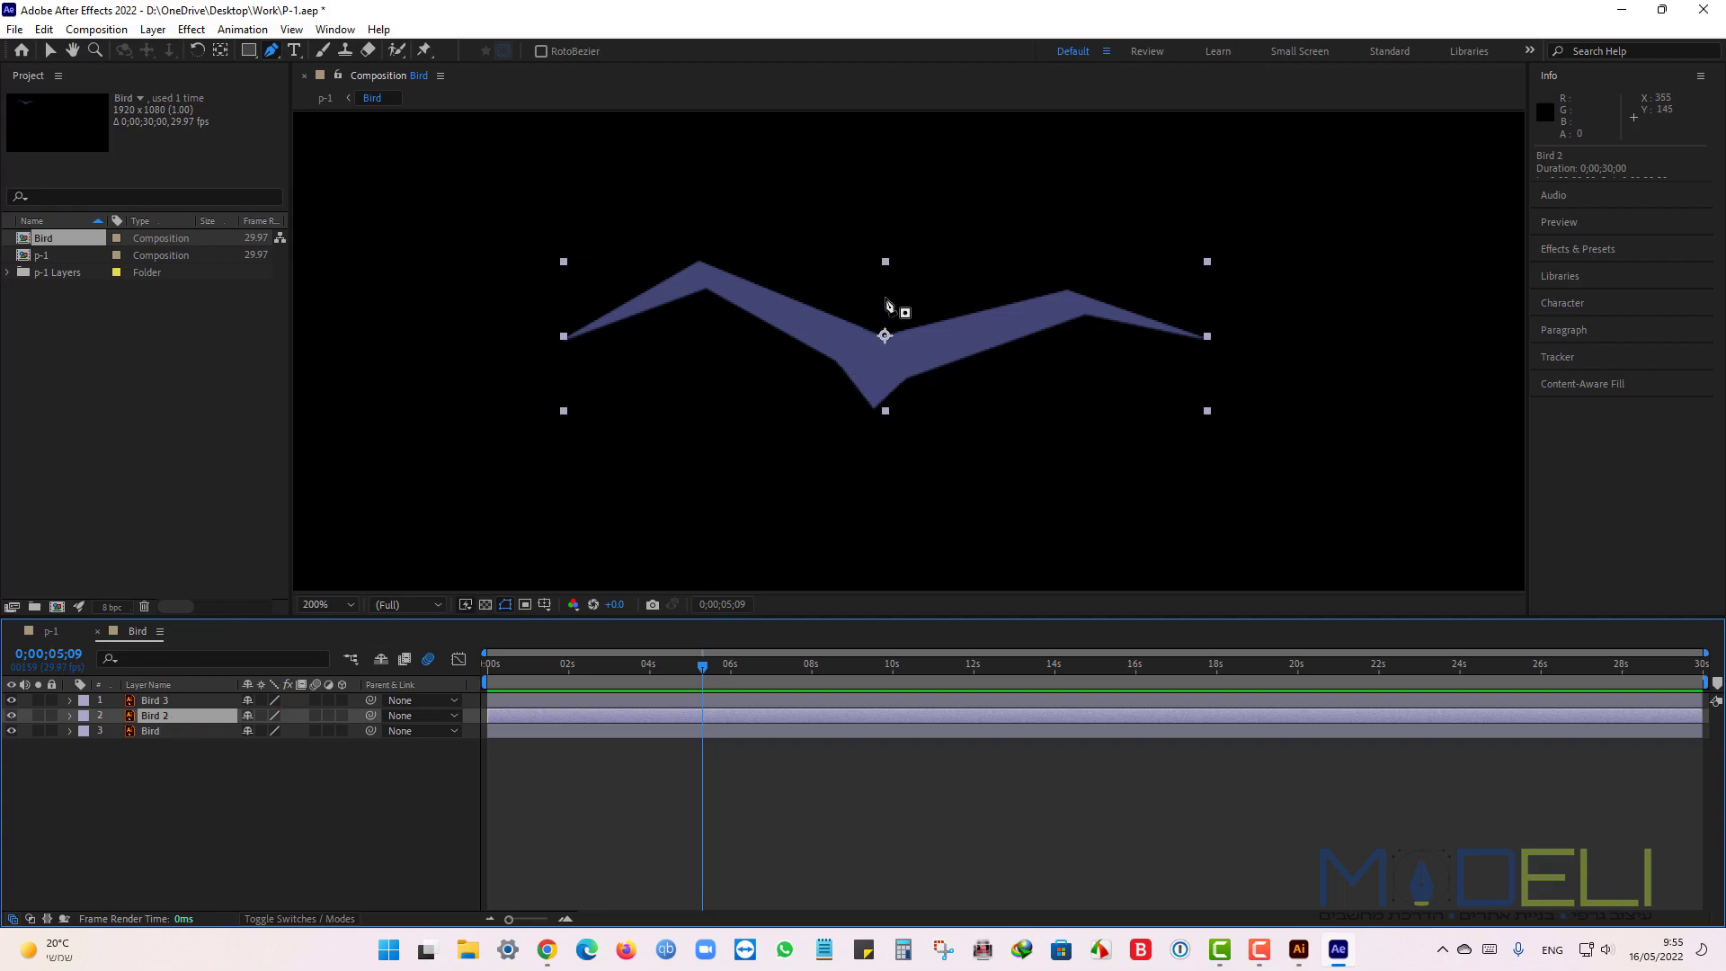
click(828, 377)
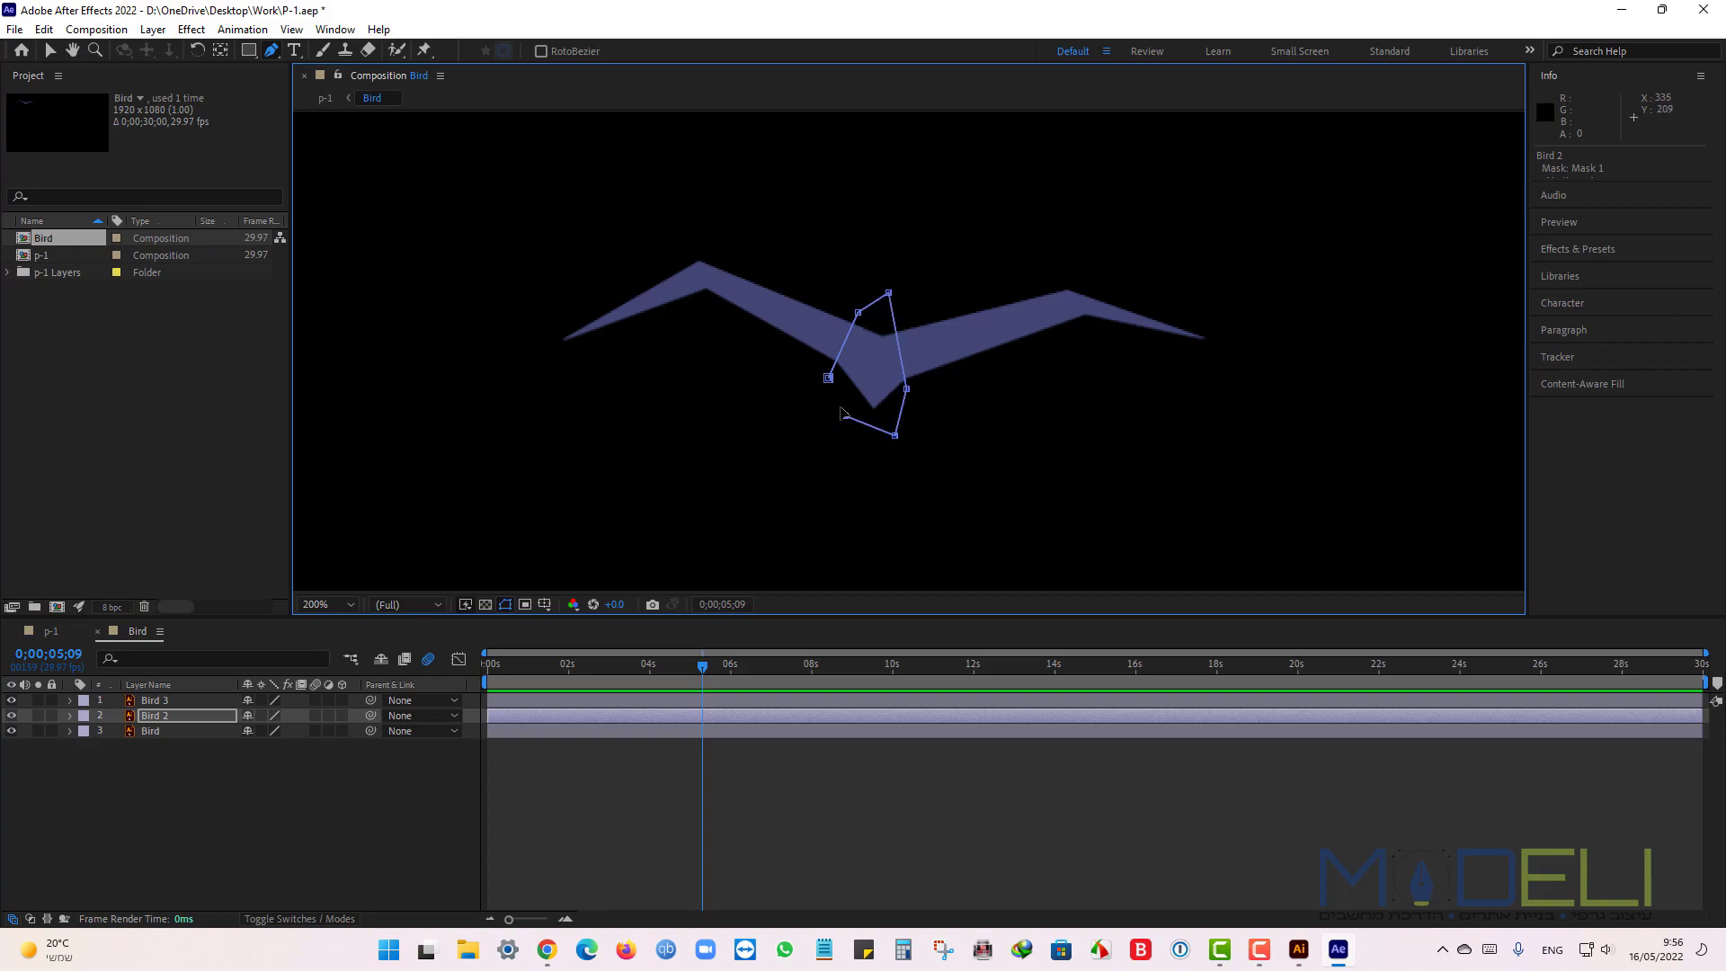
click(829, 379)
click(38, 715)
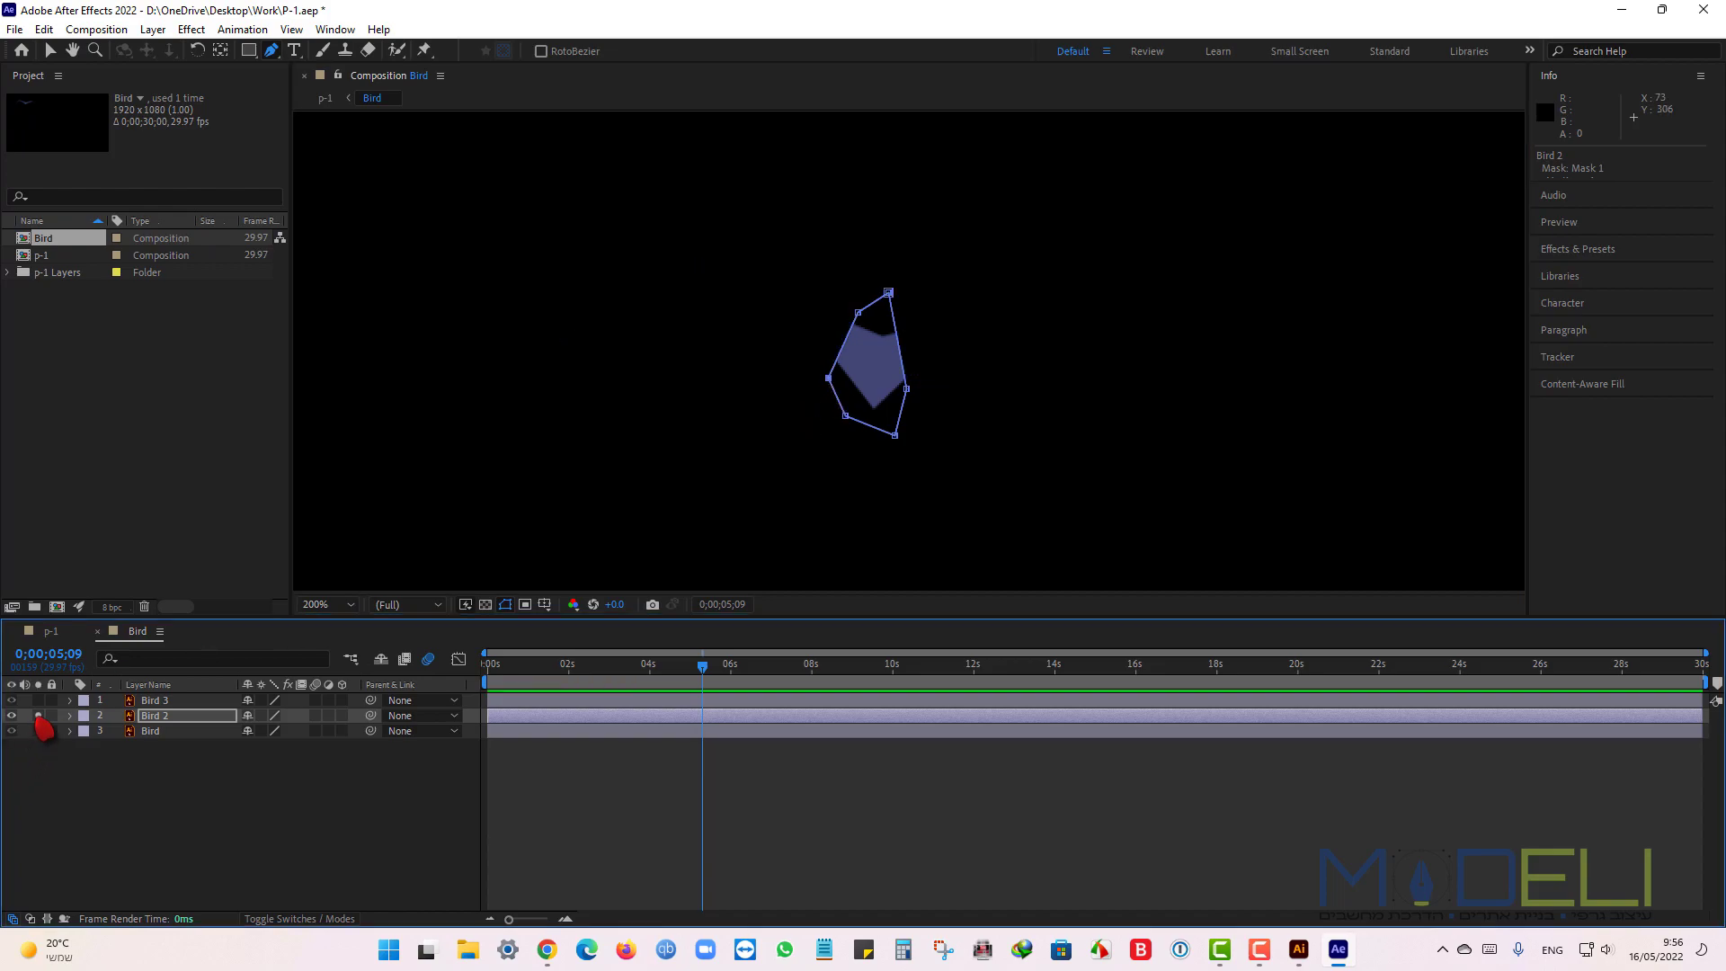
click(37, 716)
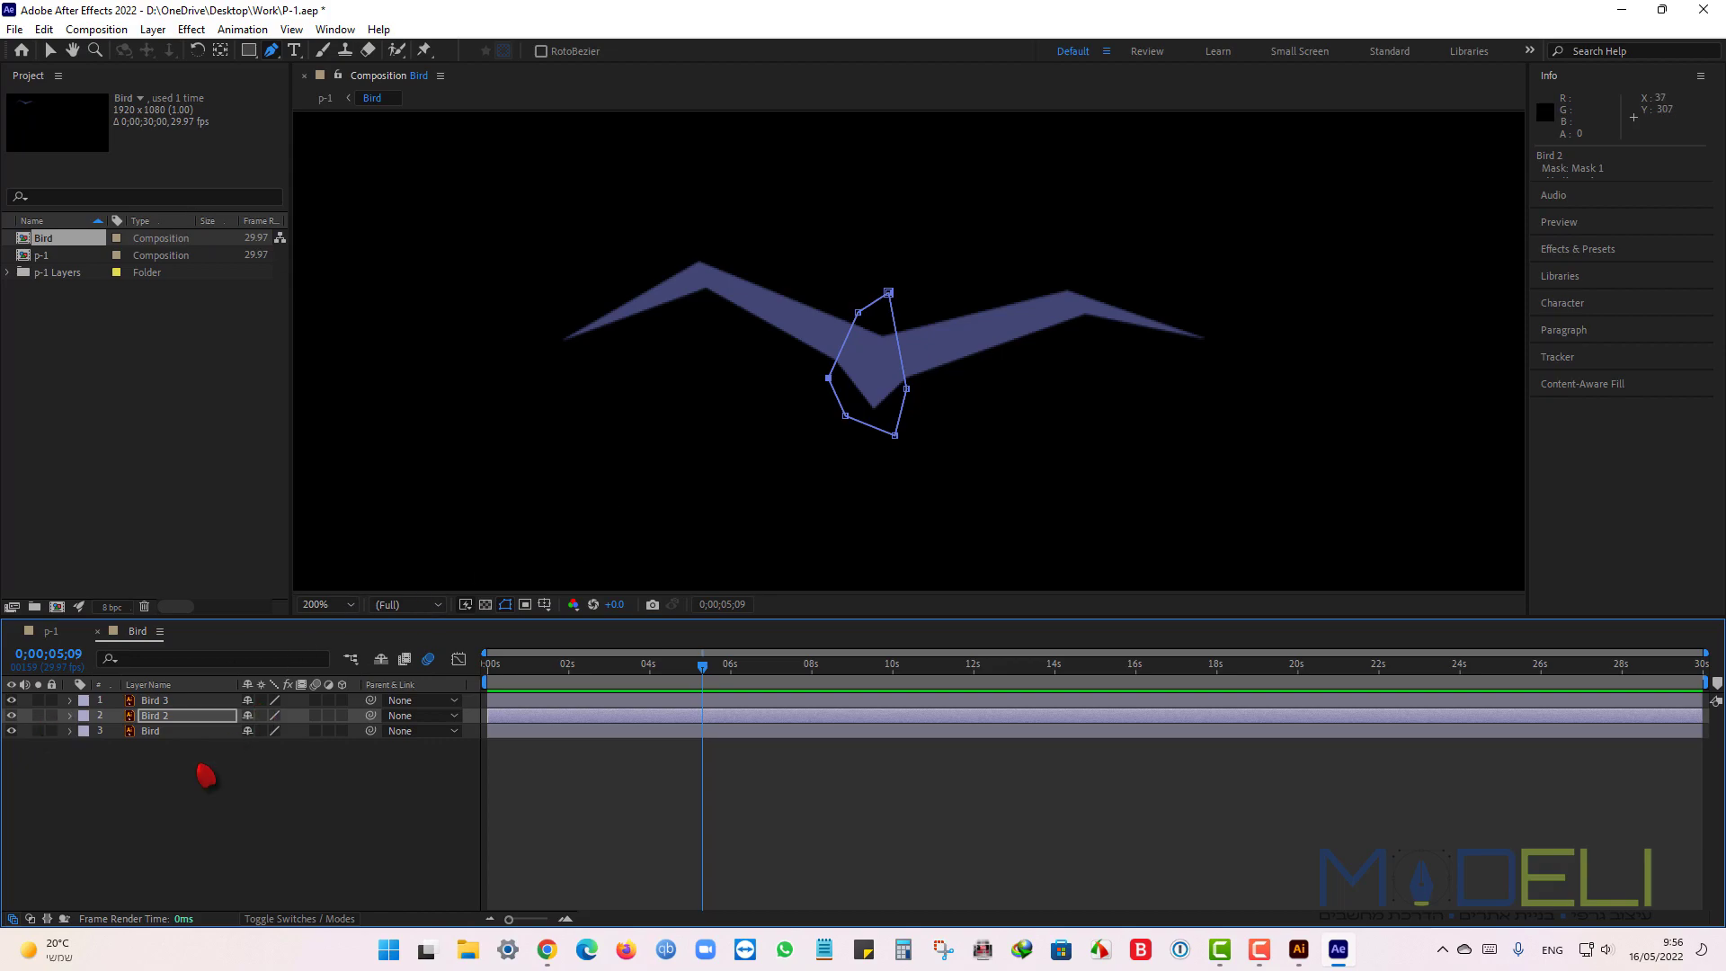
Isolate the Bird 3 layer briefly to inspect its masked left wing and anchor point.
click(154, 701)
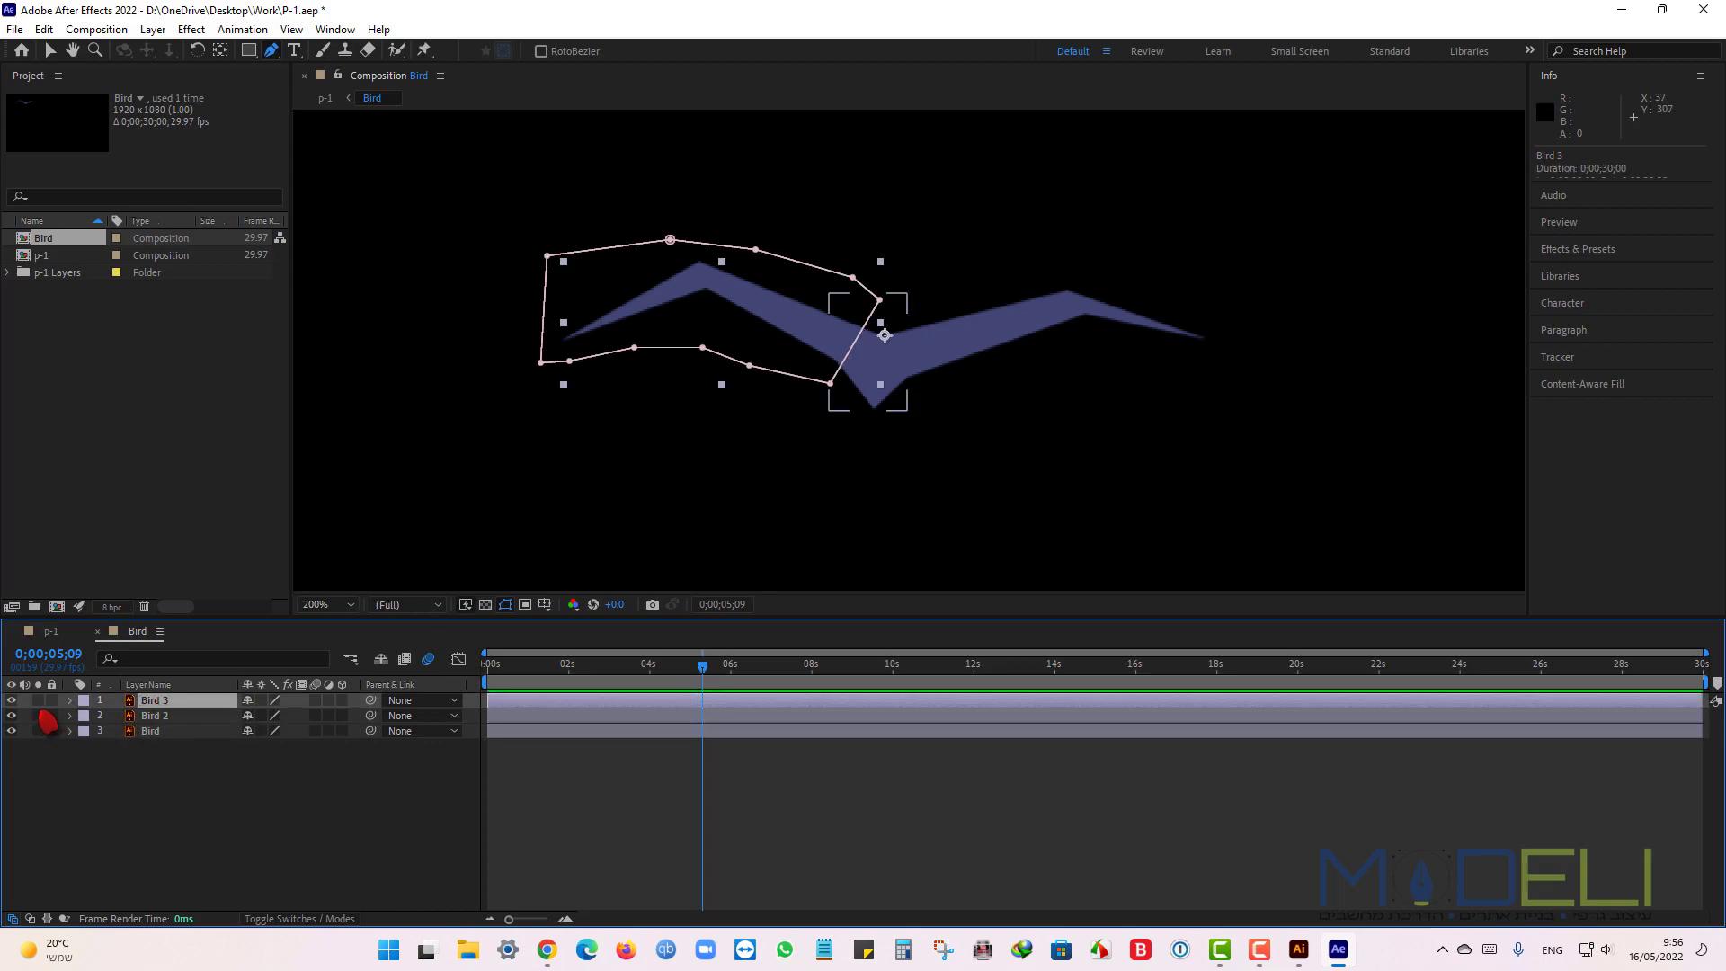
click(38, 700)
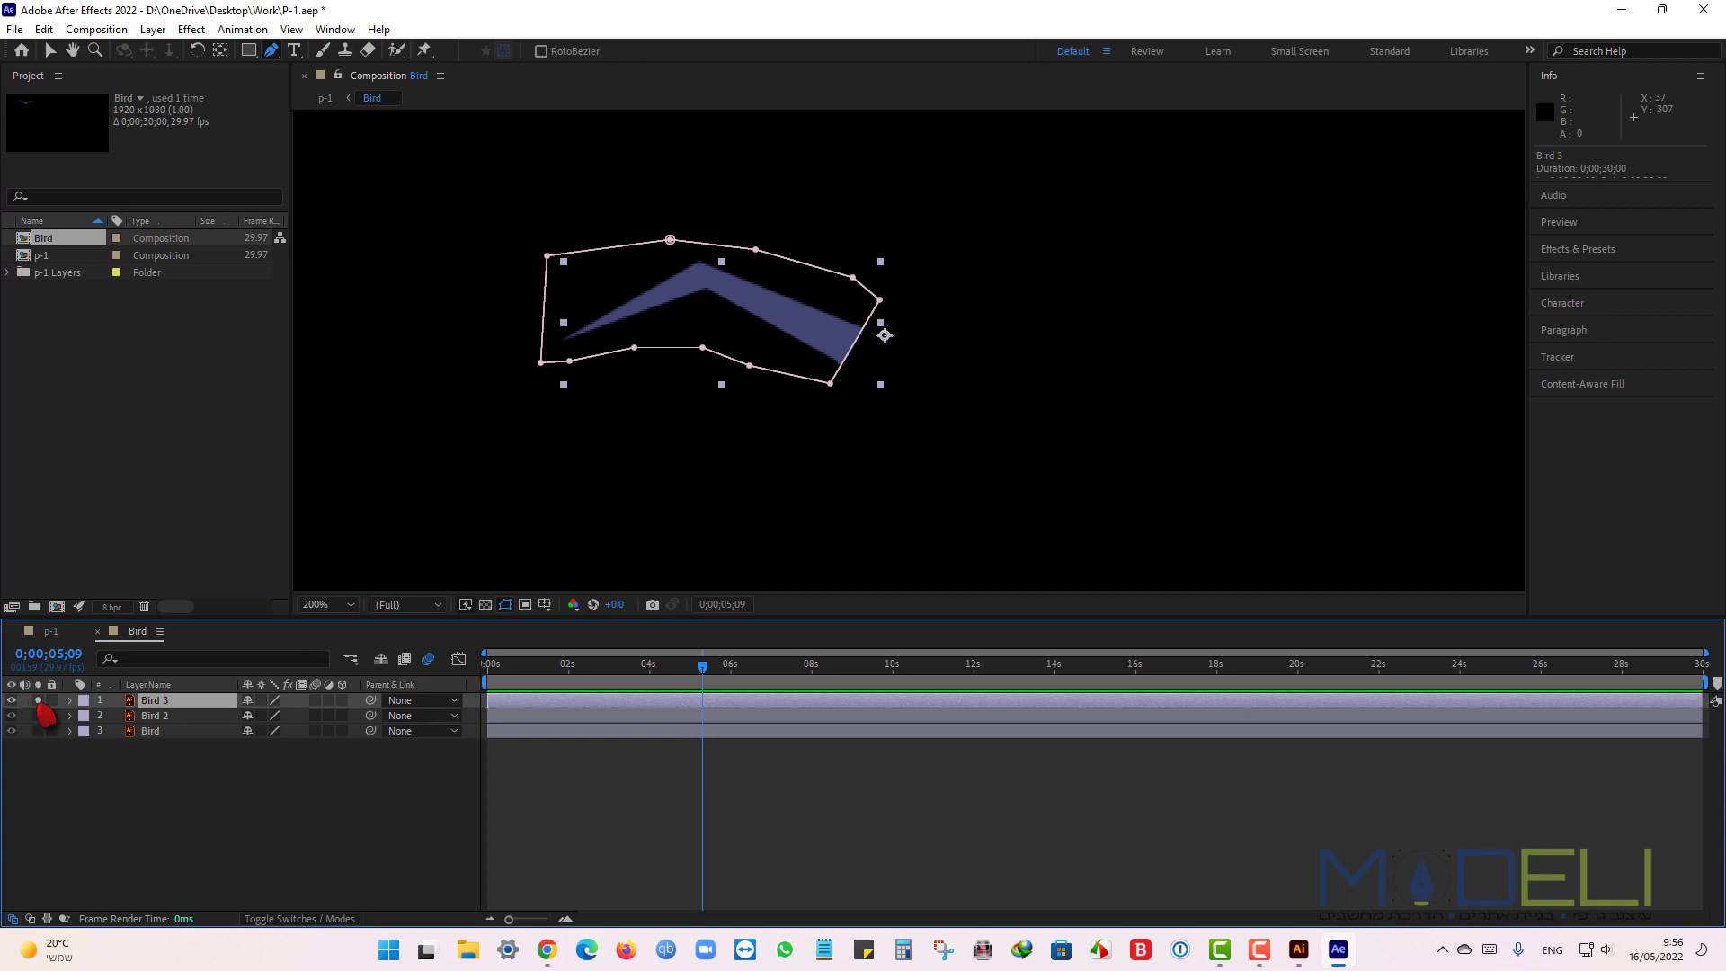
click(40, 716)
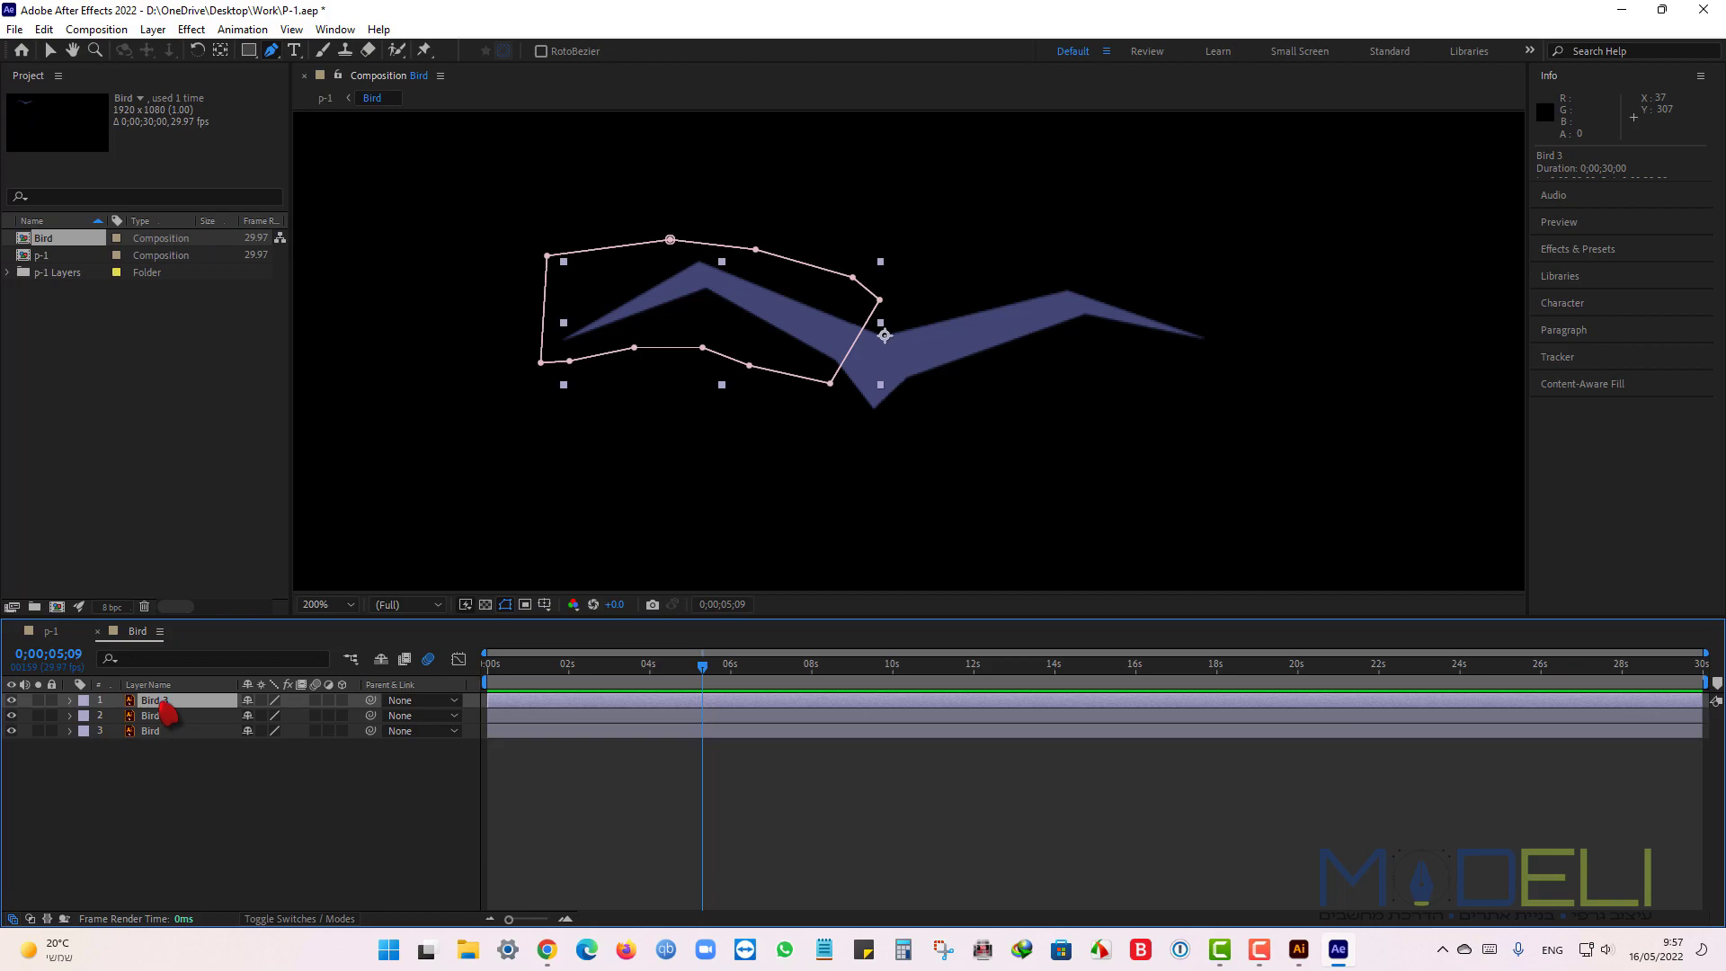
Try rotating the left wing on the Bird 3 layer about its current anchor point, and undo the rotation.
key(r)
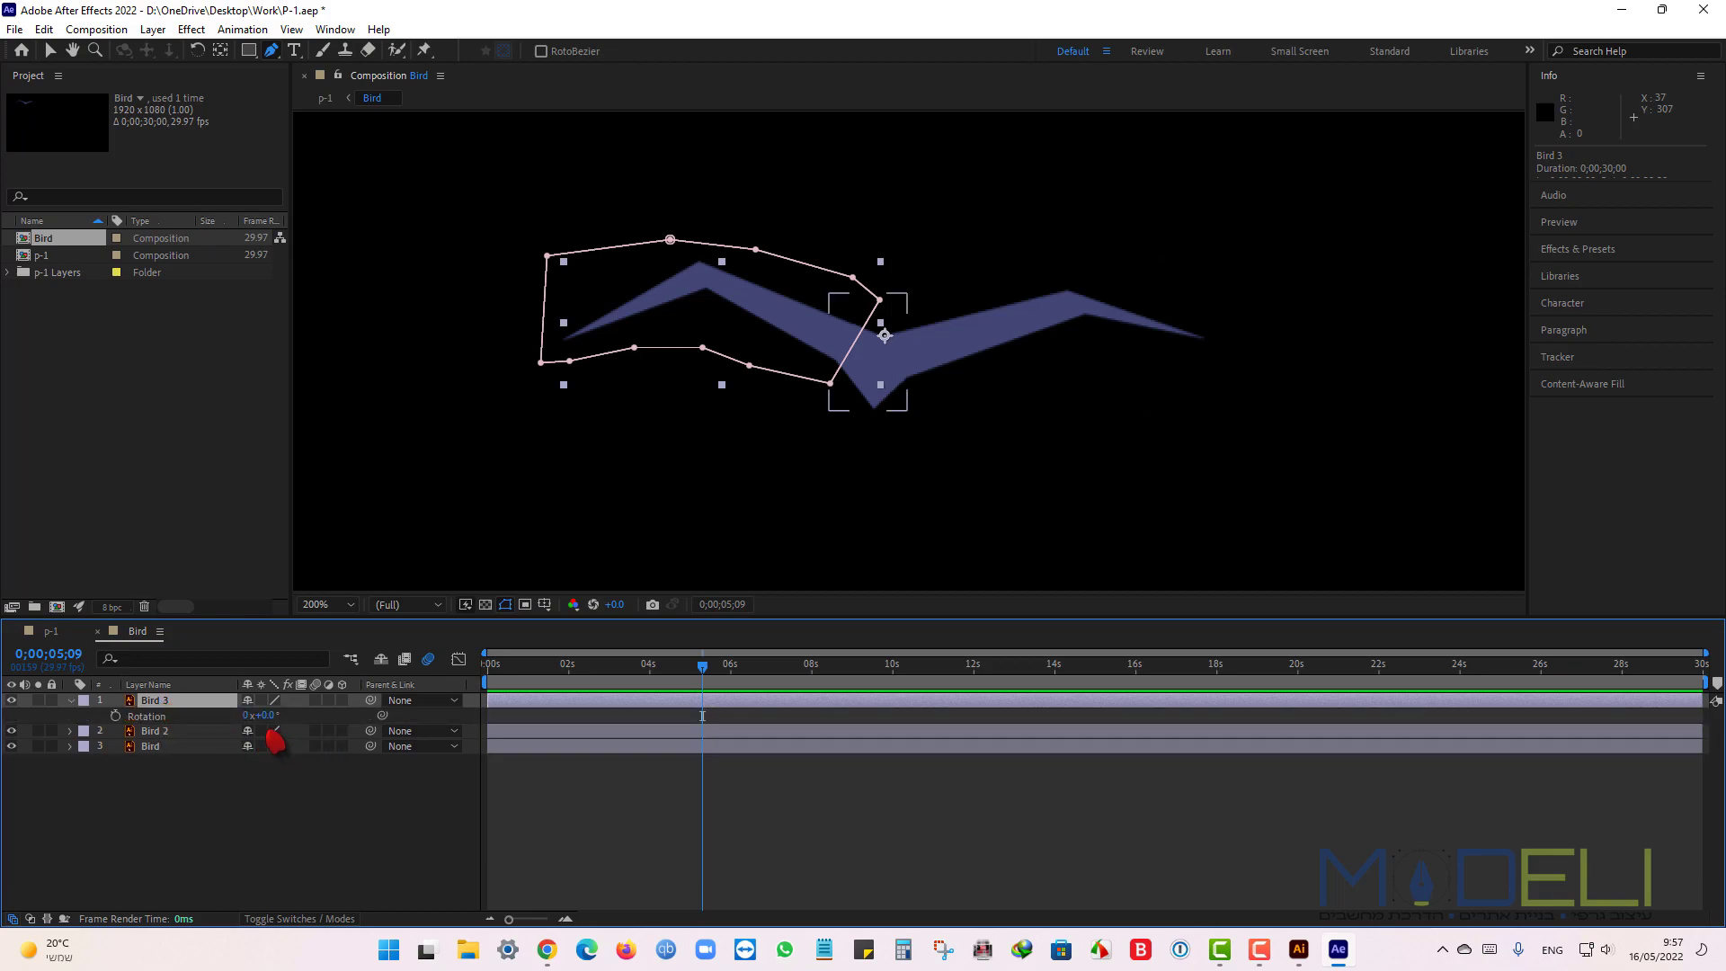
drag(268, 715, 294, 737)
key(ctrl+z)
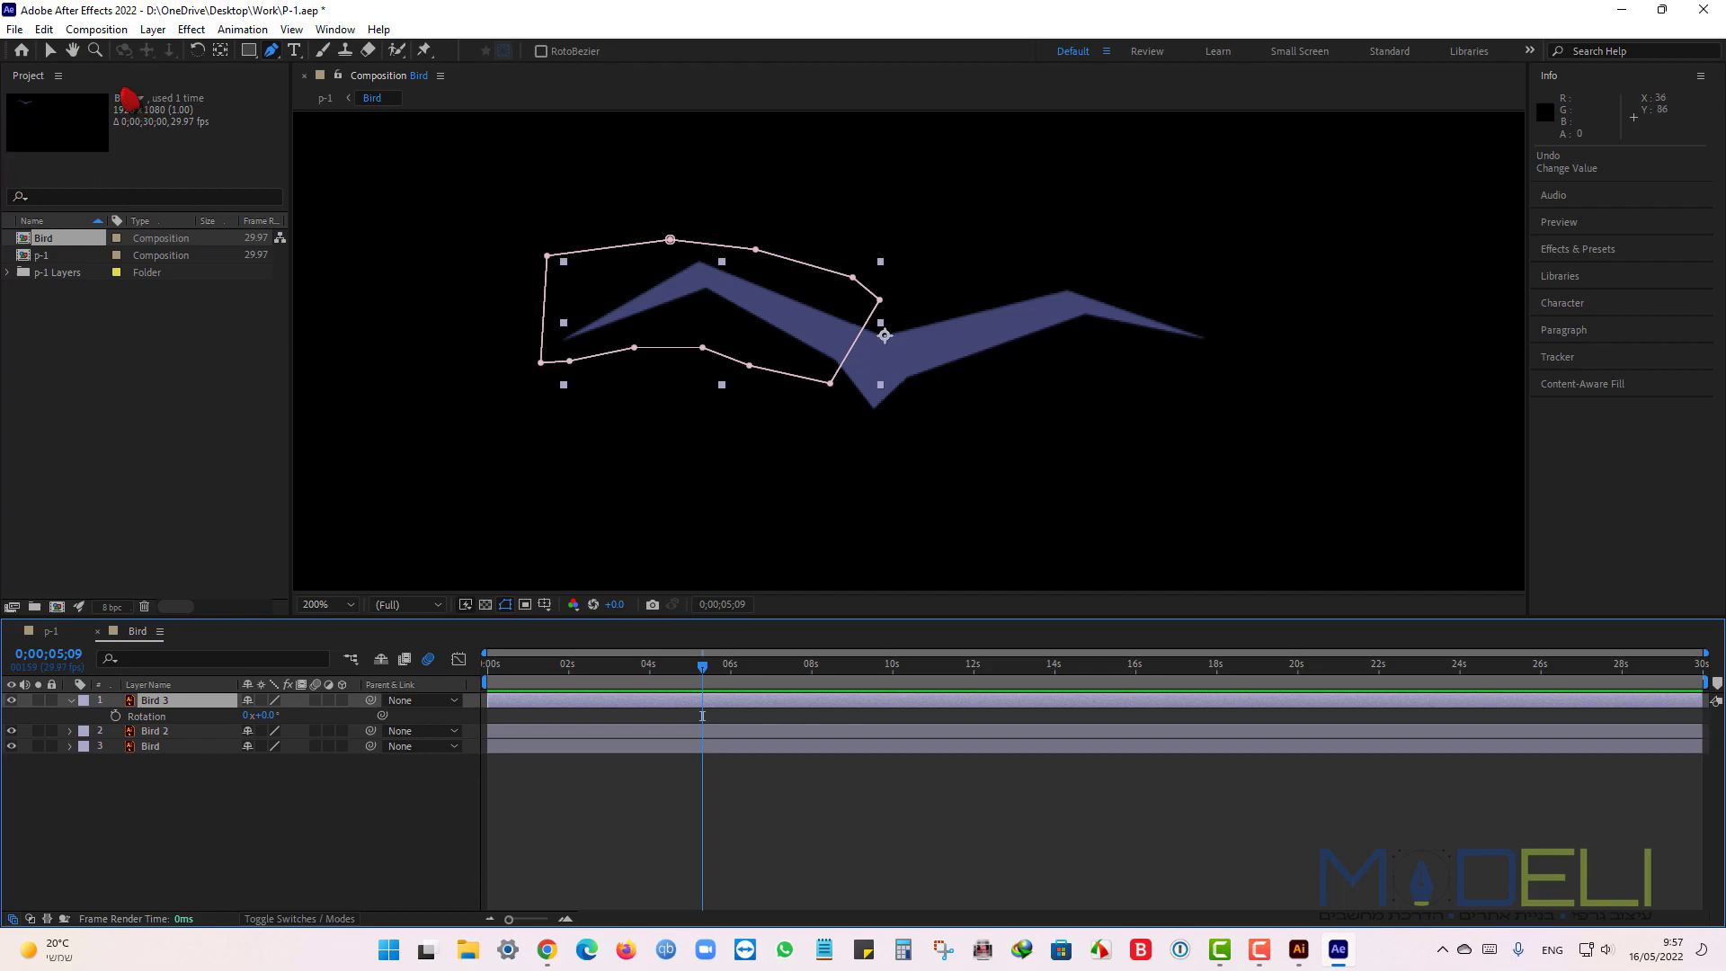
Move the Bird 3 layer's anchor point to the left wing's joint with the body, then test its rotation and undo the test.
click(221, 51)
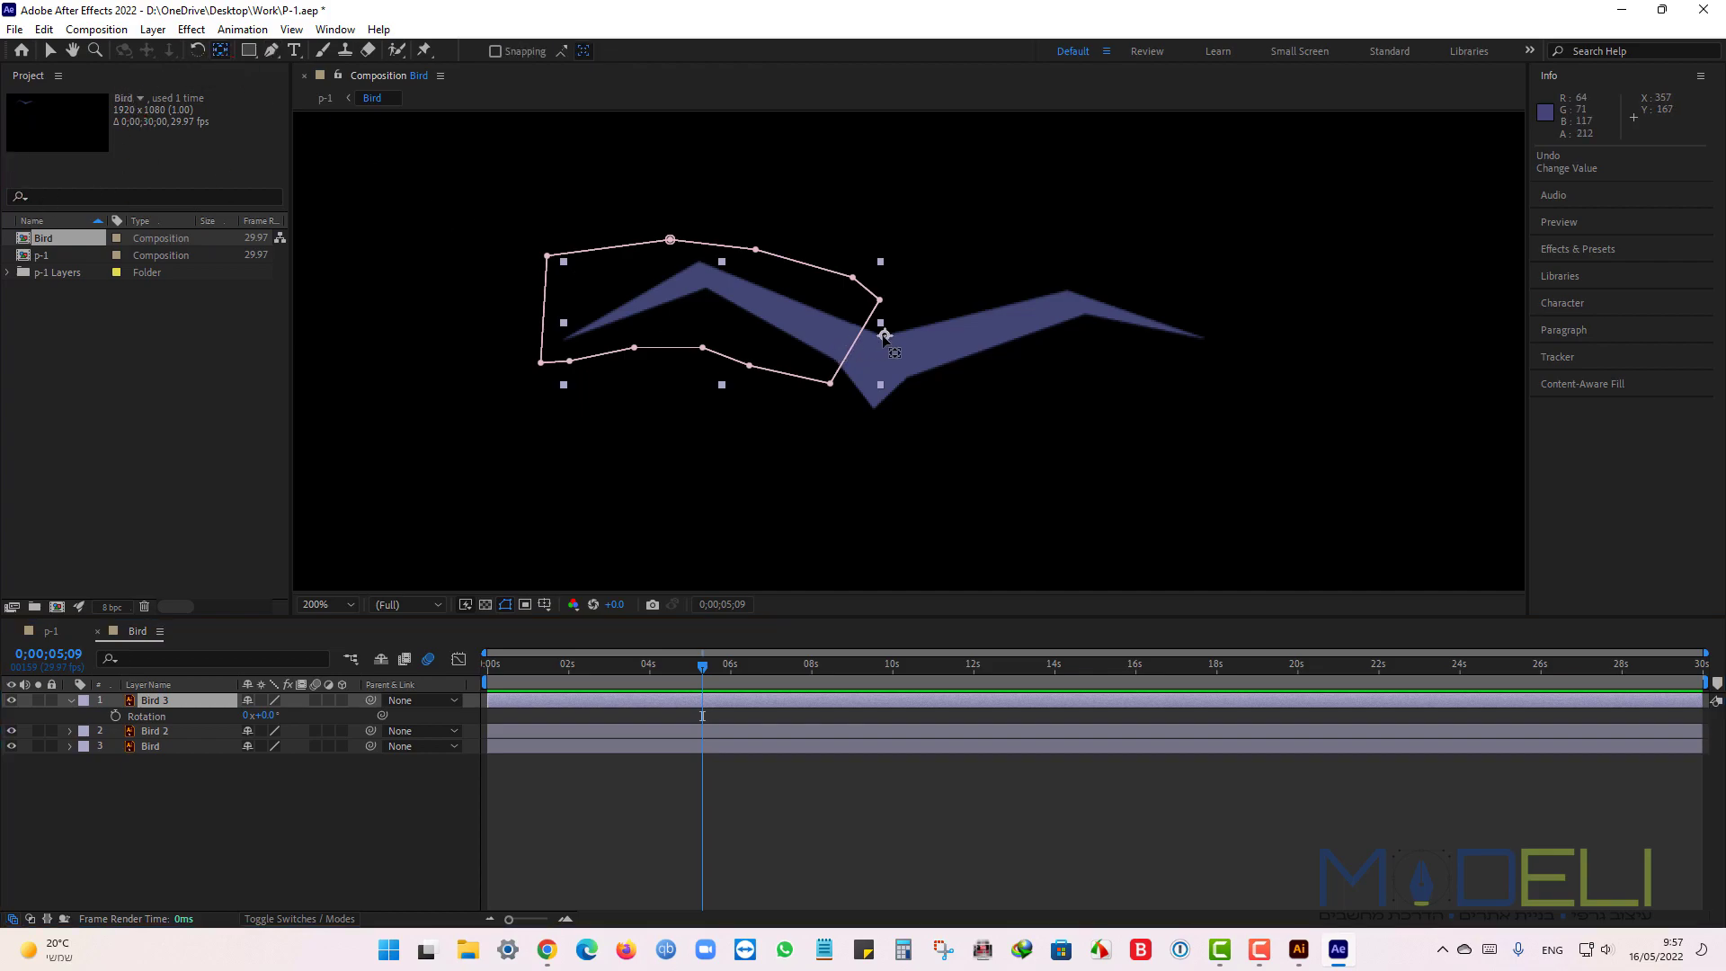
drag(884, 336, 852, 345)
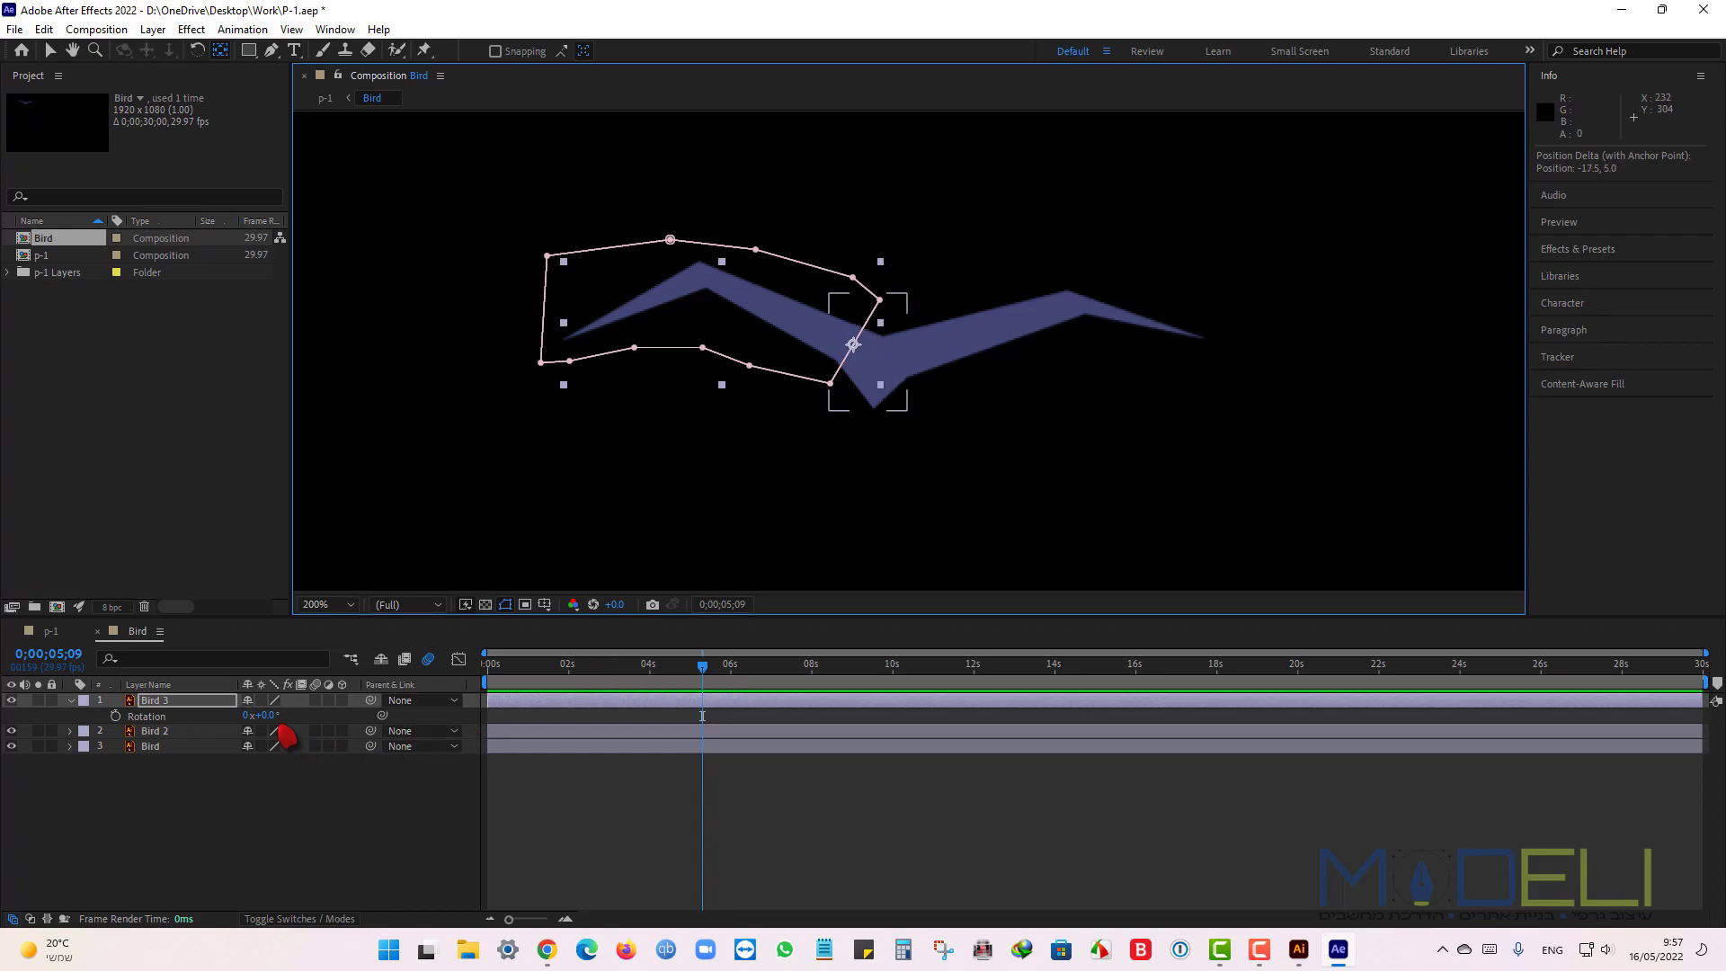
mouse_move(263, 716)
mouse_down()
mouse_move(300, 715)
mouse_move(243, 716)
mouse_move(294, 718)
mouse_up()
key(ctrl+z)
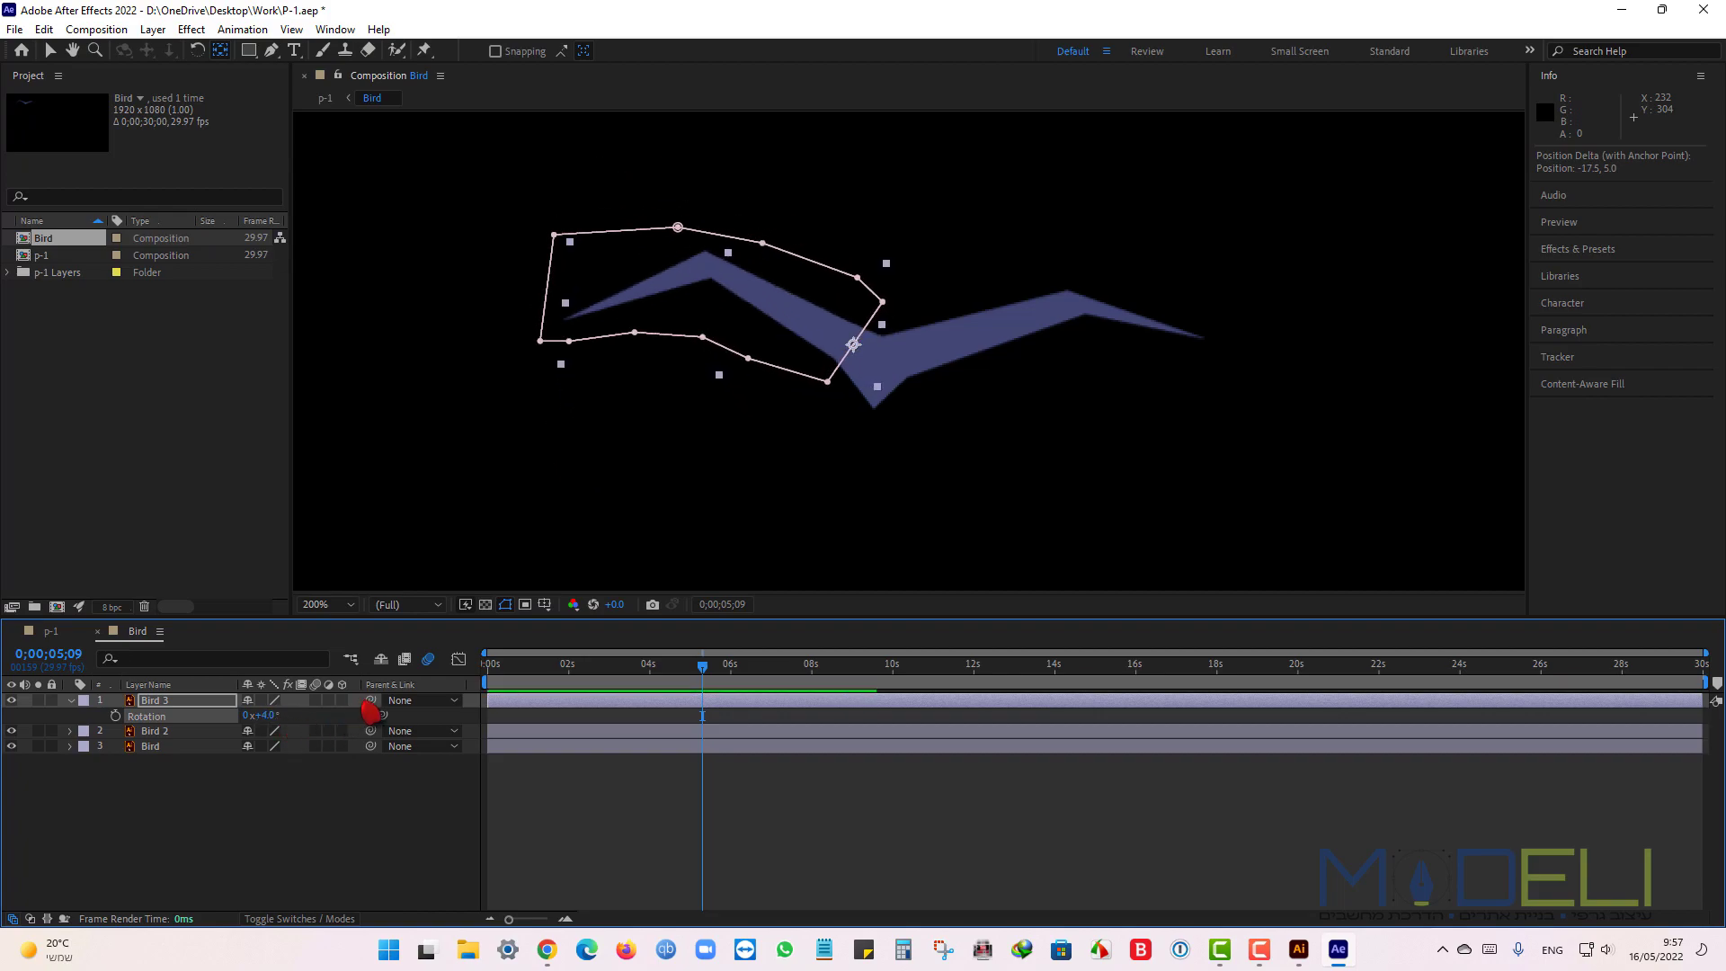
key(ctrl+z)
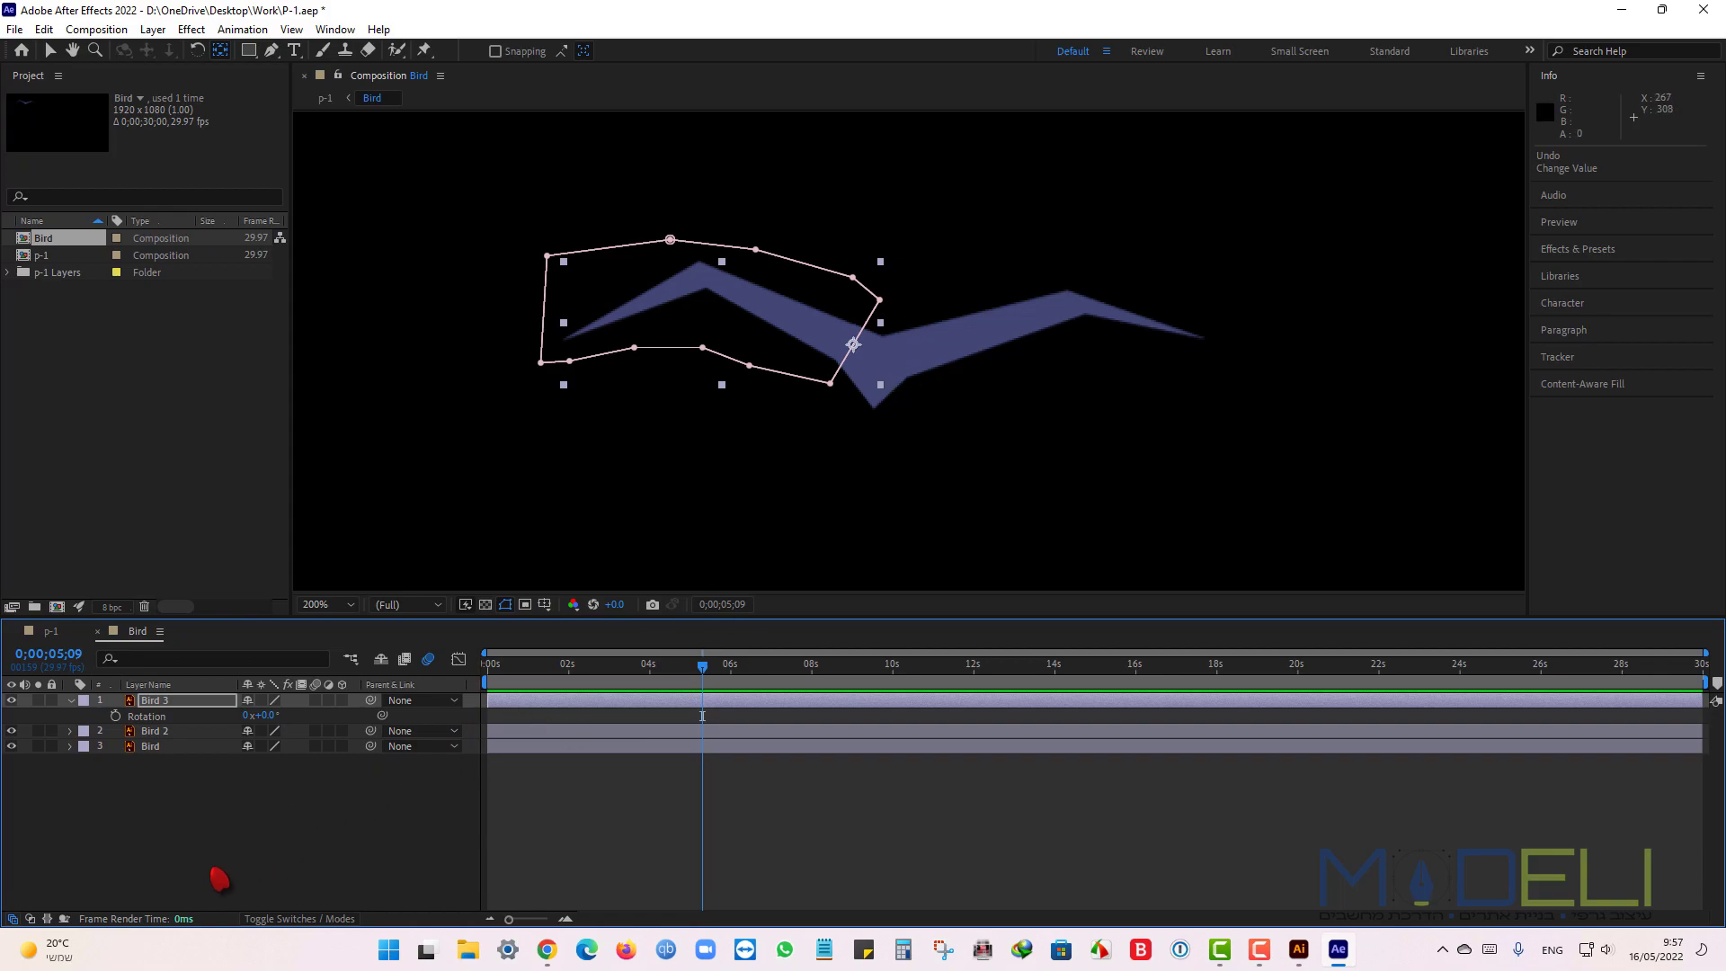
Move the Bird layer's anchor point onto the joint between the right wing and the body.
click(185, 748)
click(38, 746)
click(37, 746)
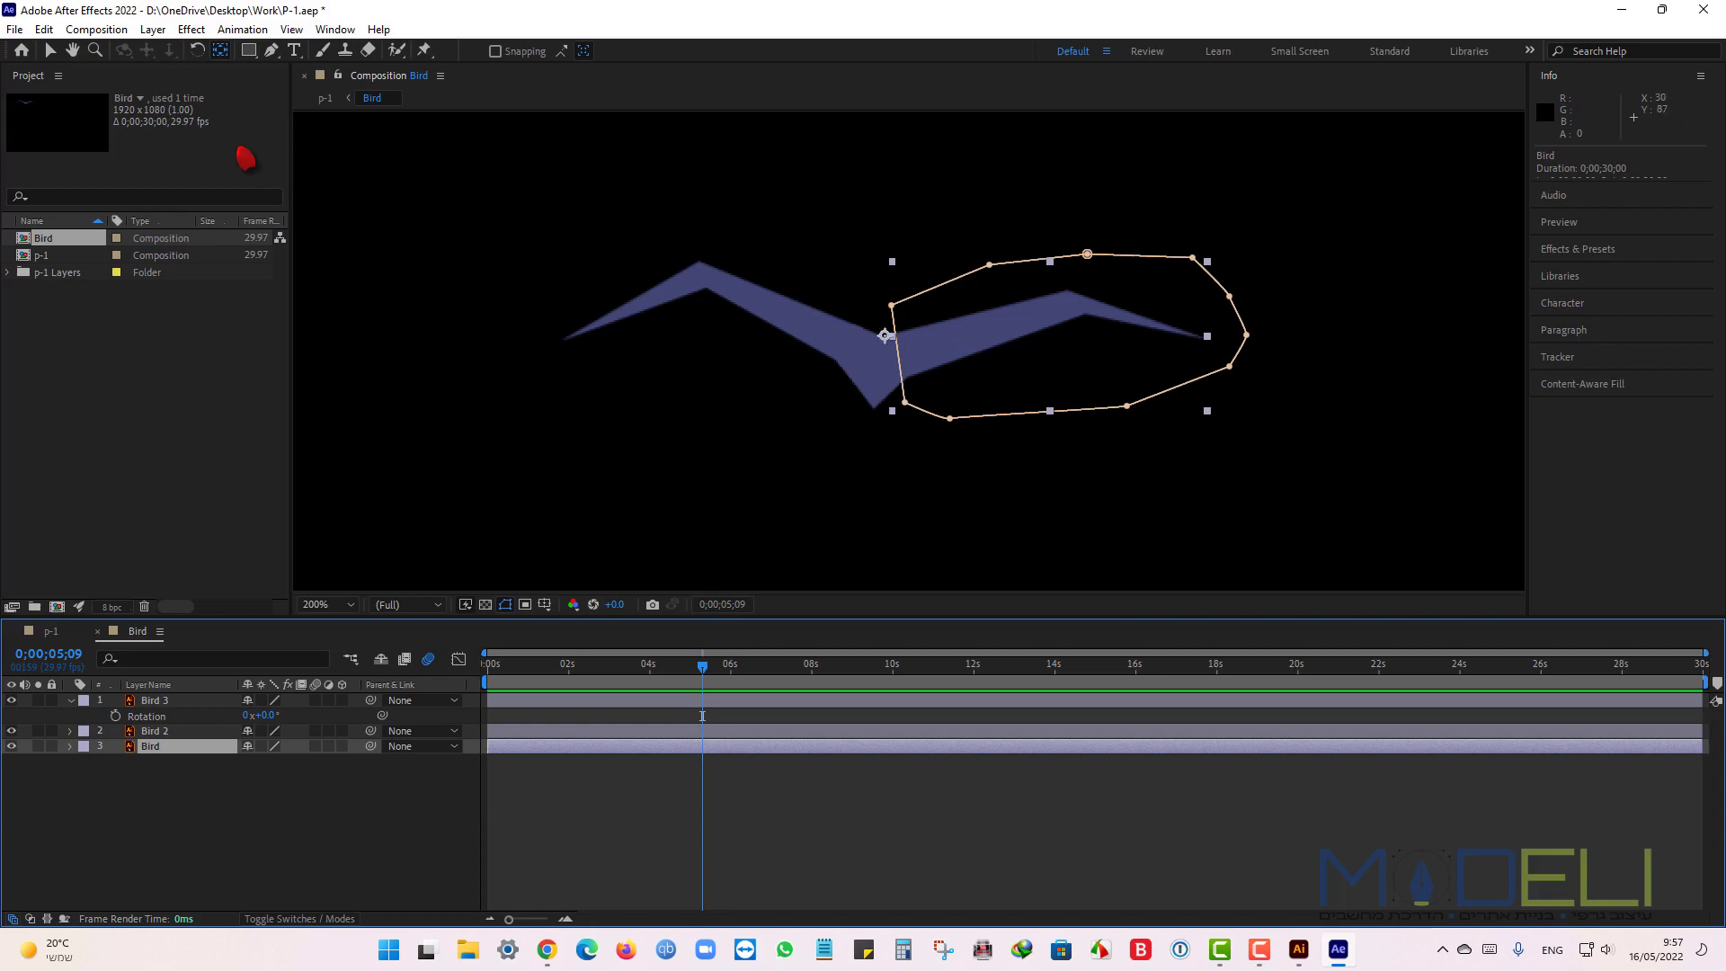
drag(886, 337, 897, 358)
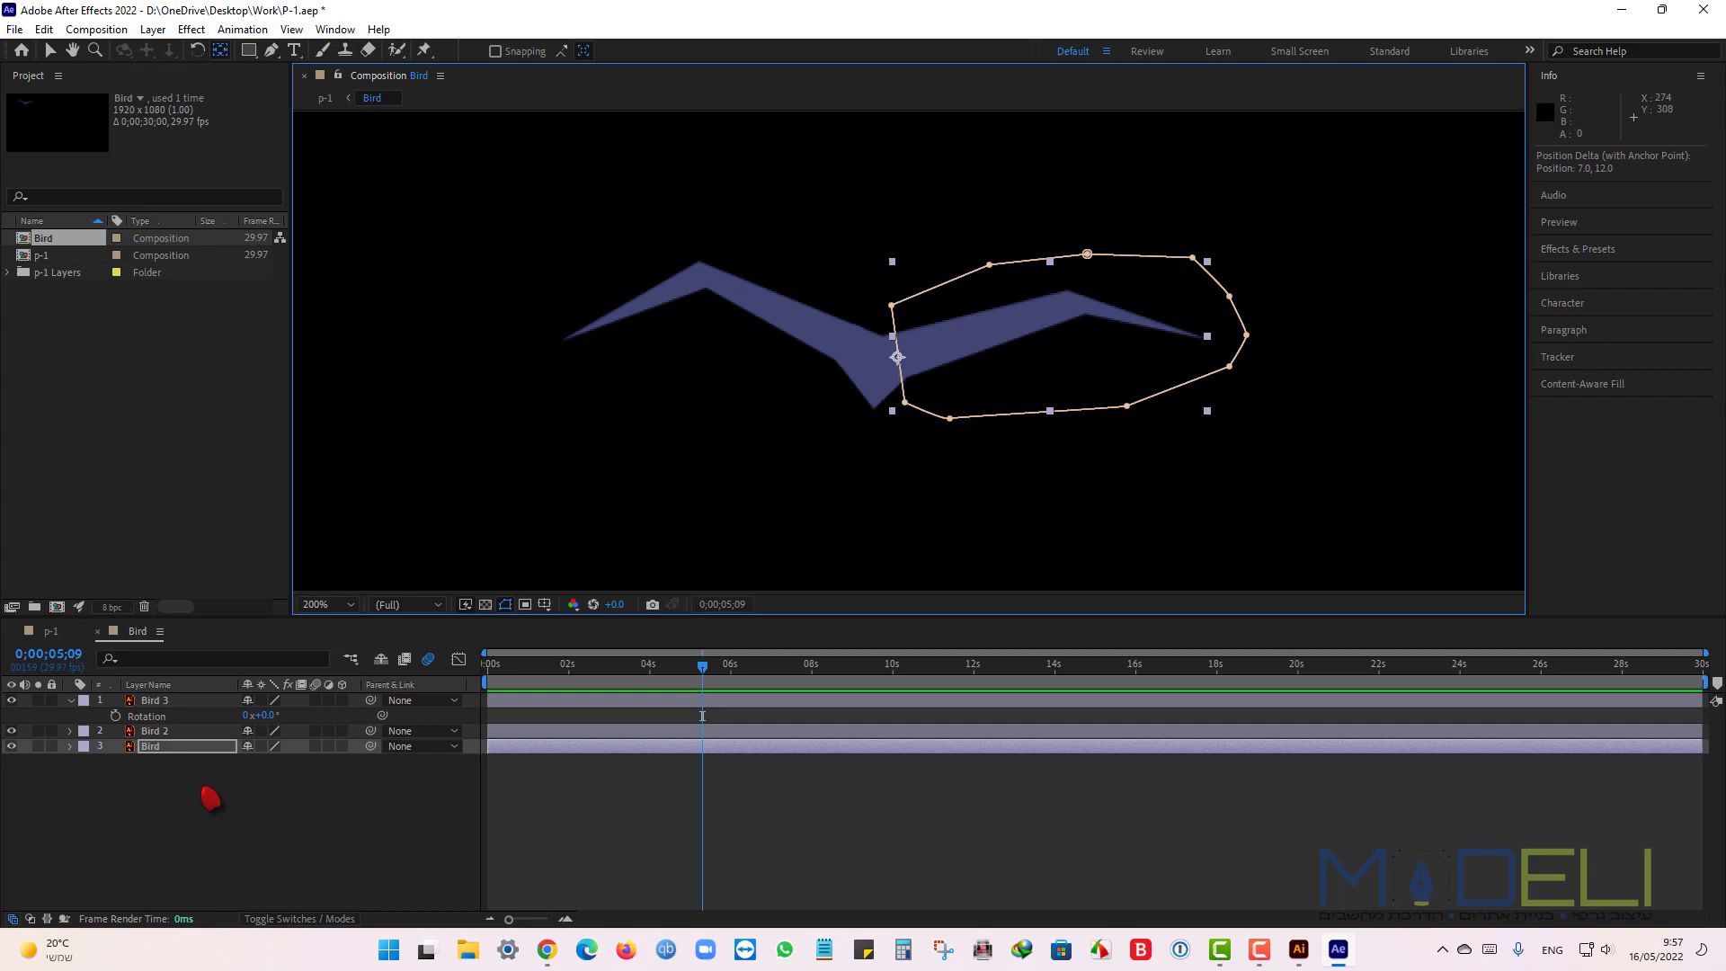
Test the right wing's rotation on the Bird layer, undo it, and shift the anchor point slightly inward into the body.
click(180, 747)
key(r)
mouse_move(267, 765)
mouse_down()
mouse_move(289, 763)
mouse_move(255, 763)
mouse_up()
key(ctrl+z)
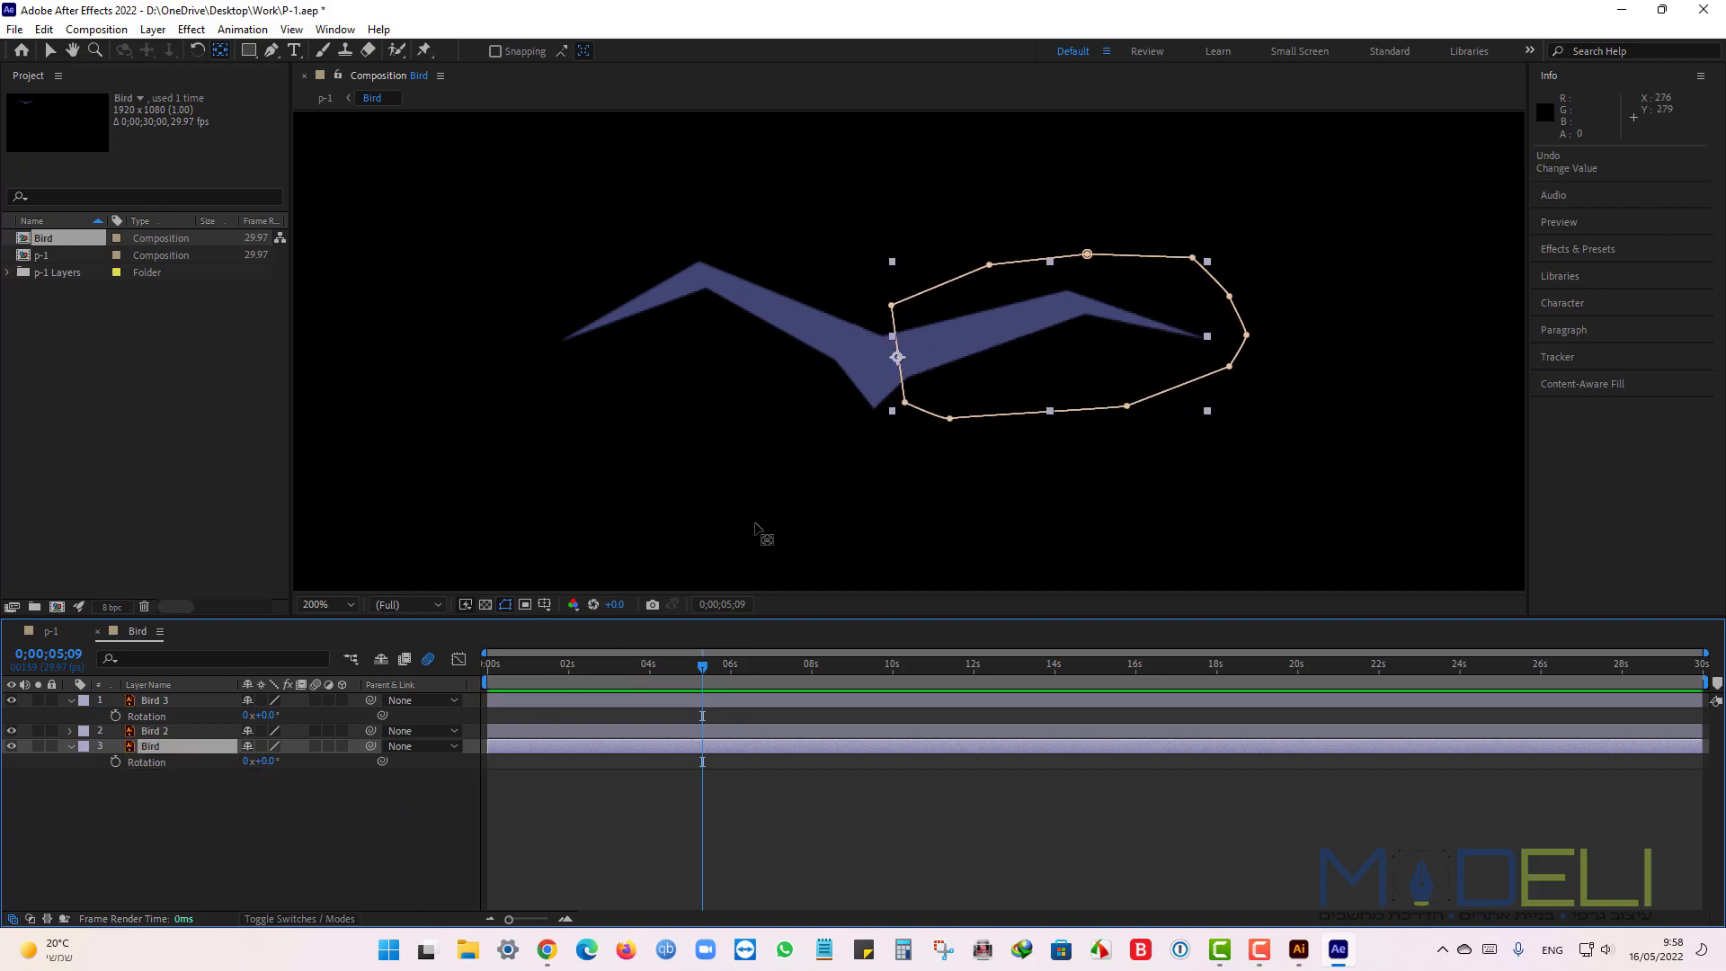
drag(897, 358, 886, 363)
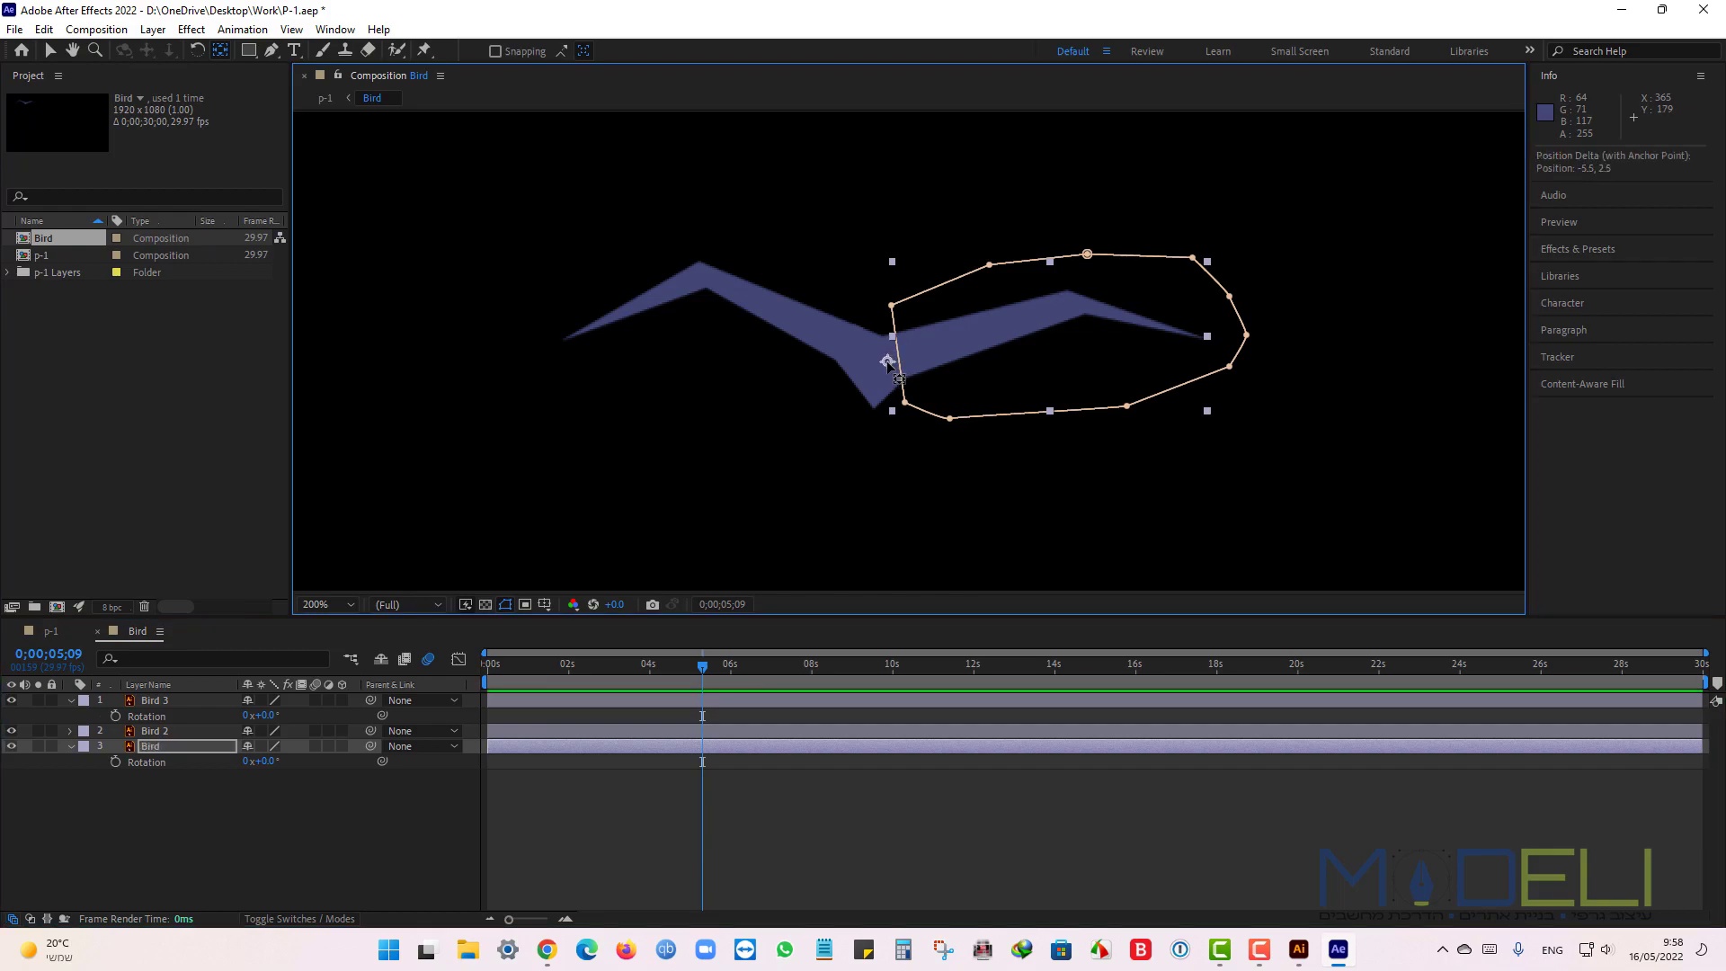
Start a rotation animation on the Bird 3 layer with a 15° keyframe at 0;00;00;00.
click(154, 700)
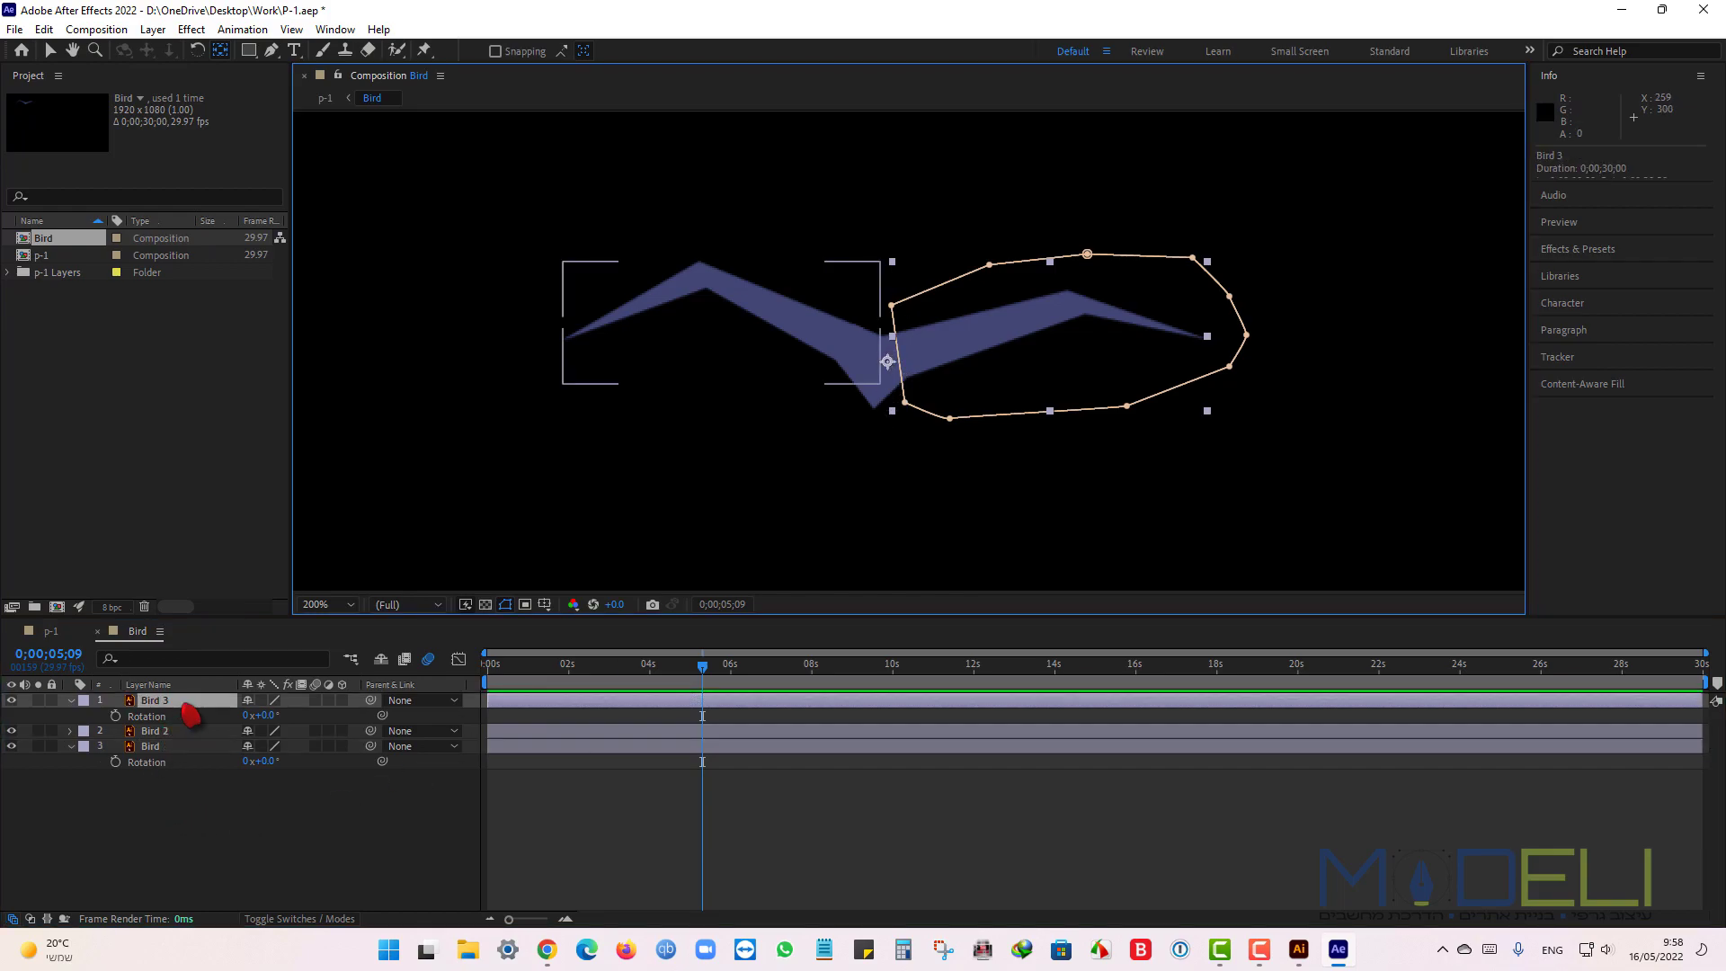
drag(853, 346, 860, 356)
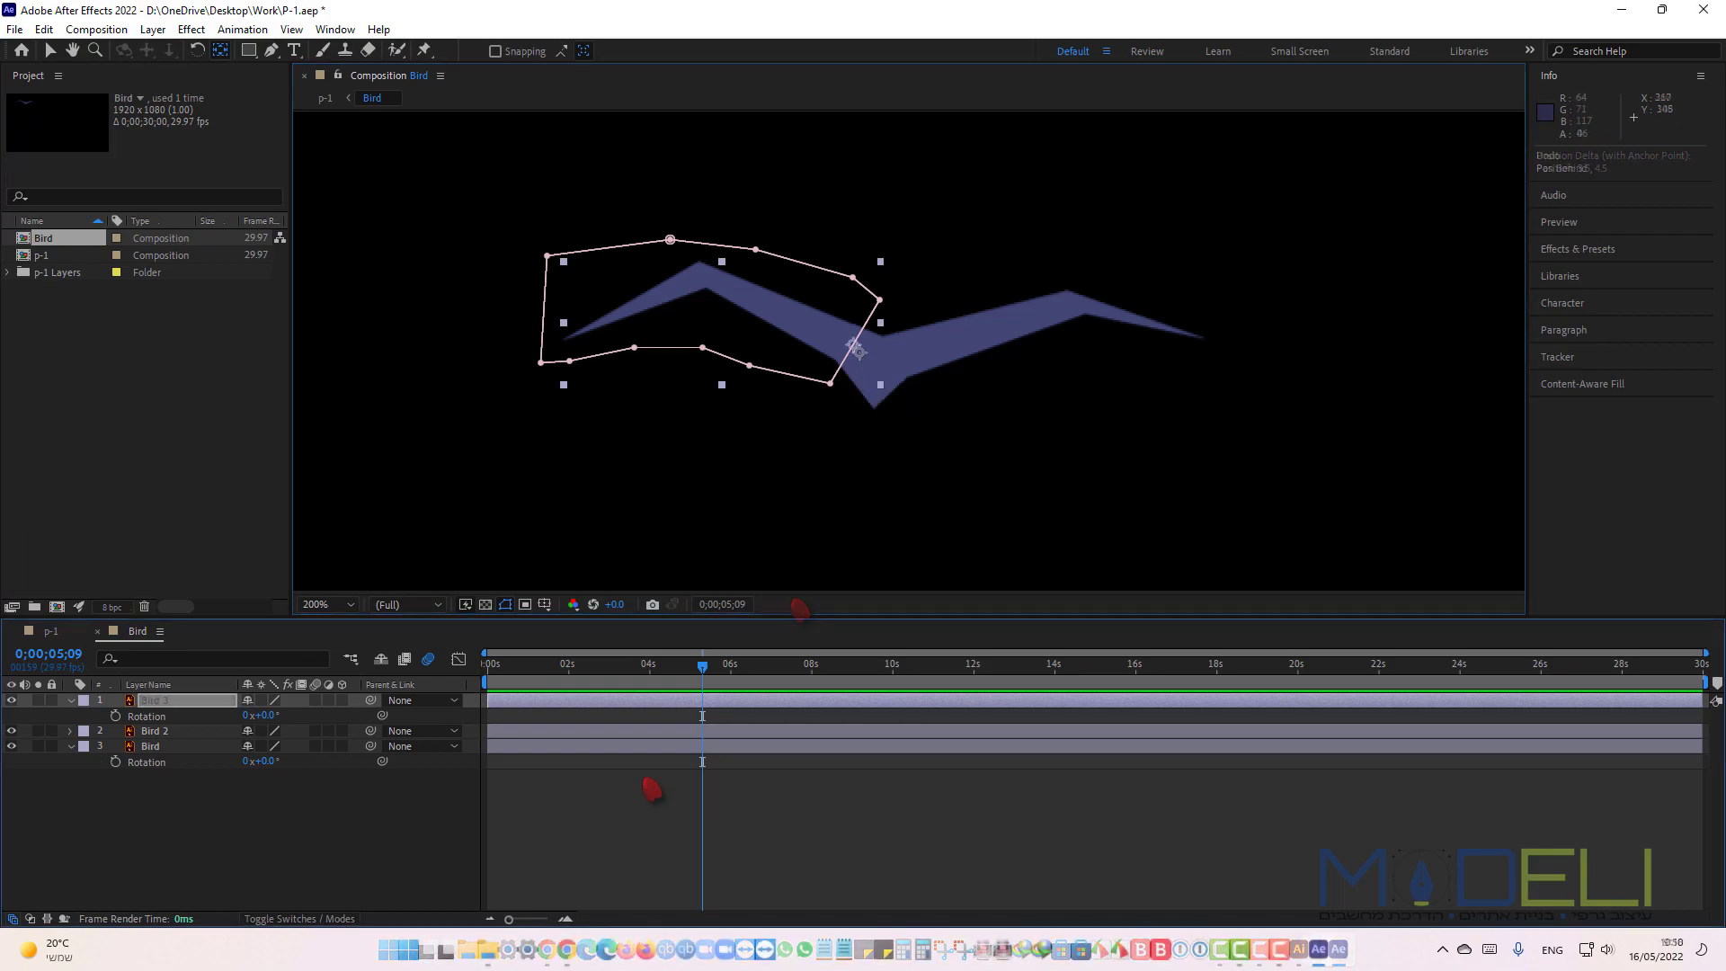
key(Home)
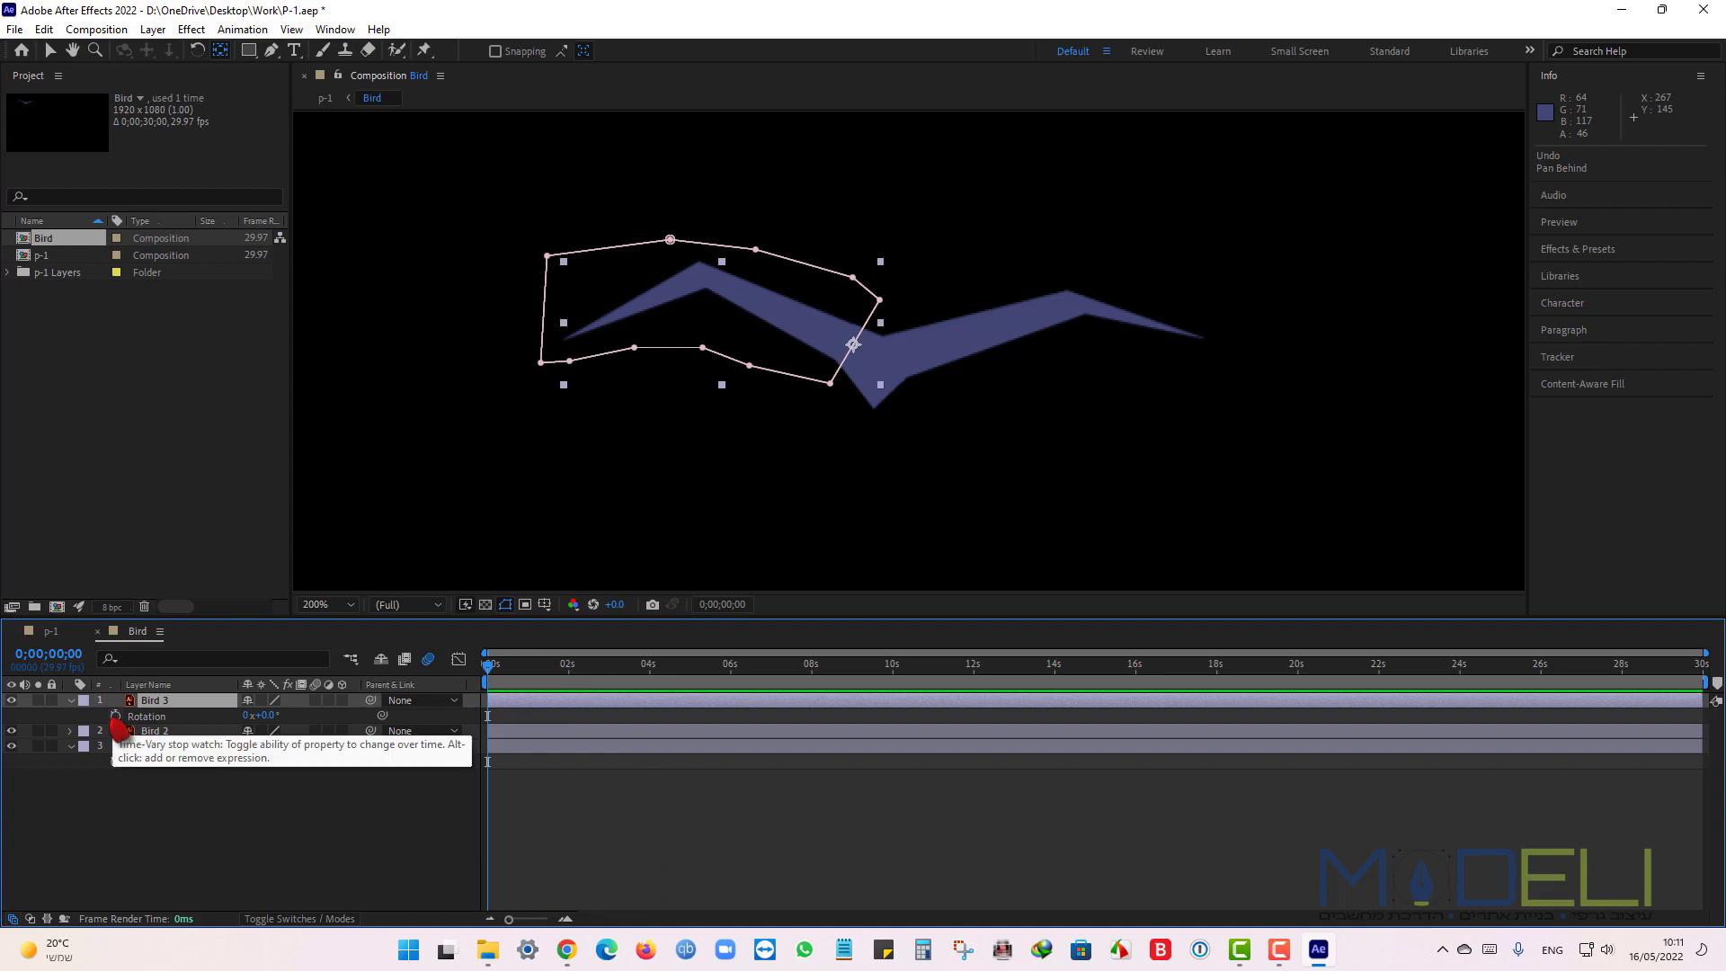
click(115, 717)
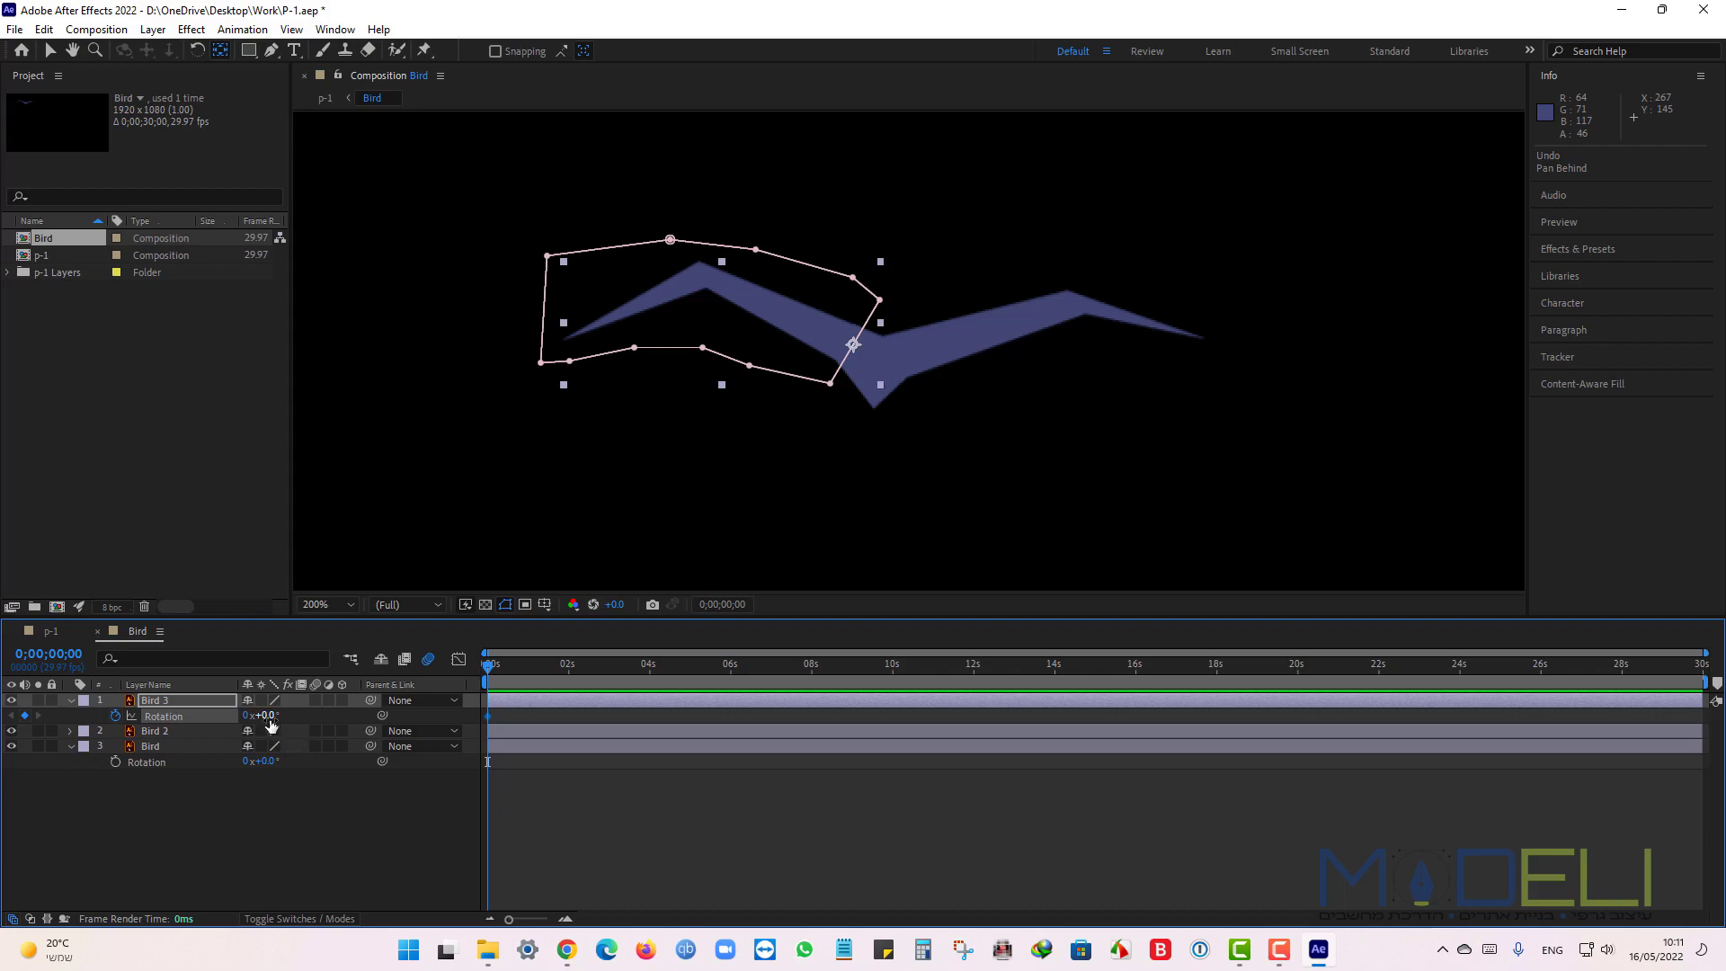
drag(271, 724, 285, 717)
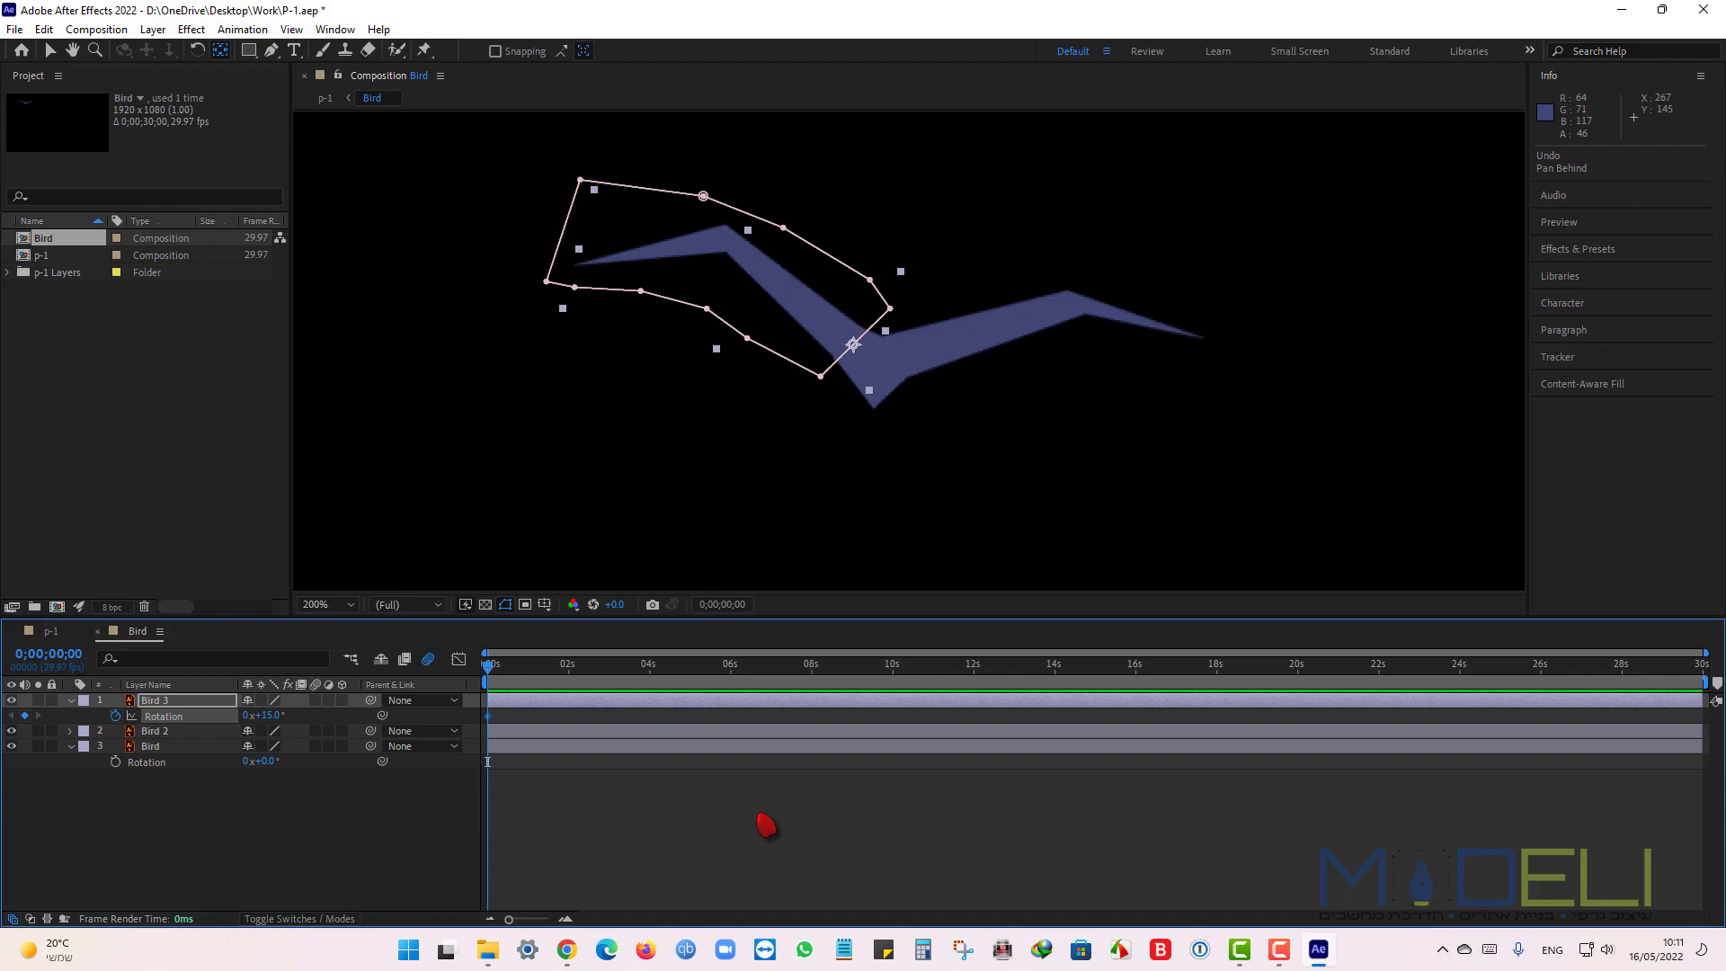
Add a rotation keyframe of -15° at 0;00;01;00 on the Bird 3 layer.
drag(488, 762, 527, 761)
drag(273, 719, 247, 717)
click(417, 820)
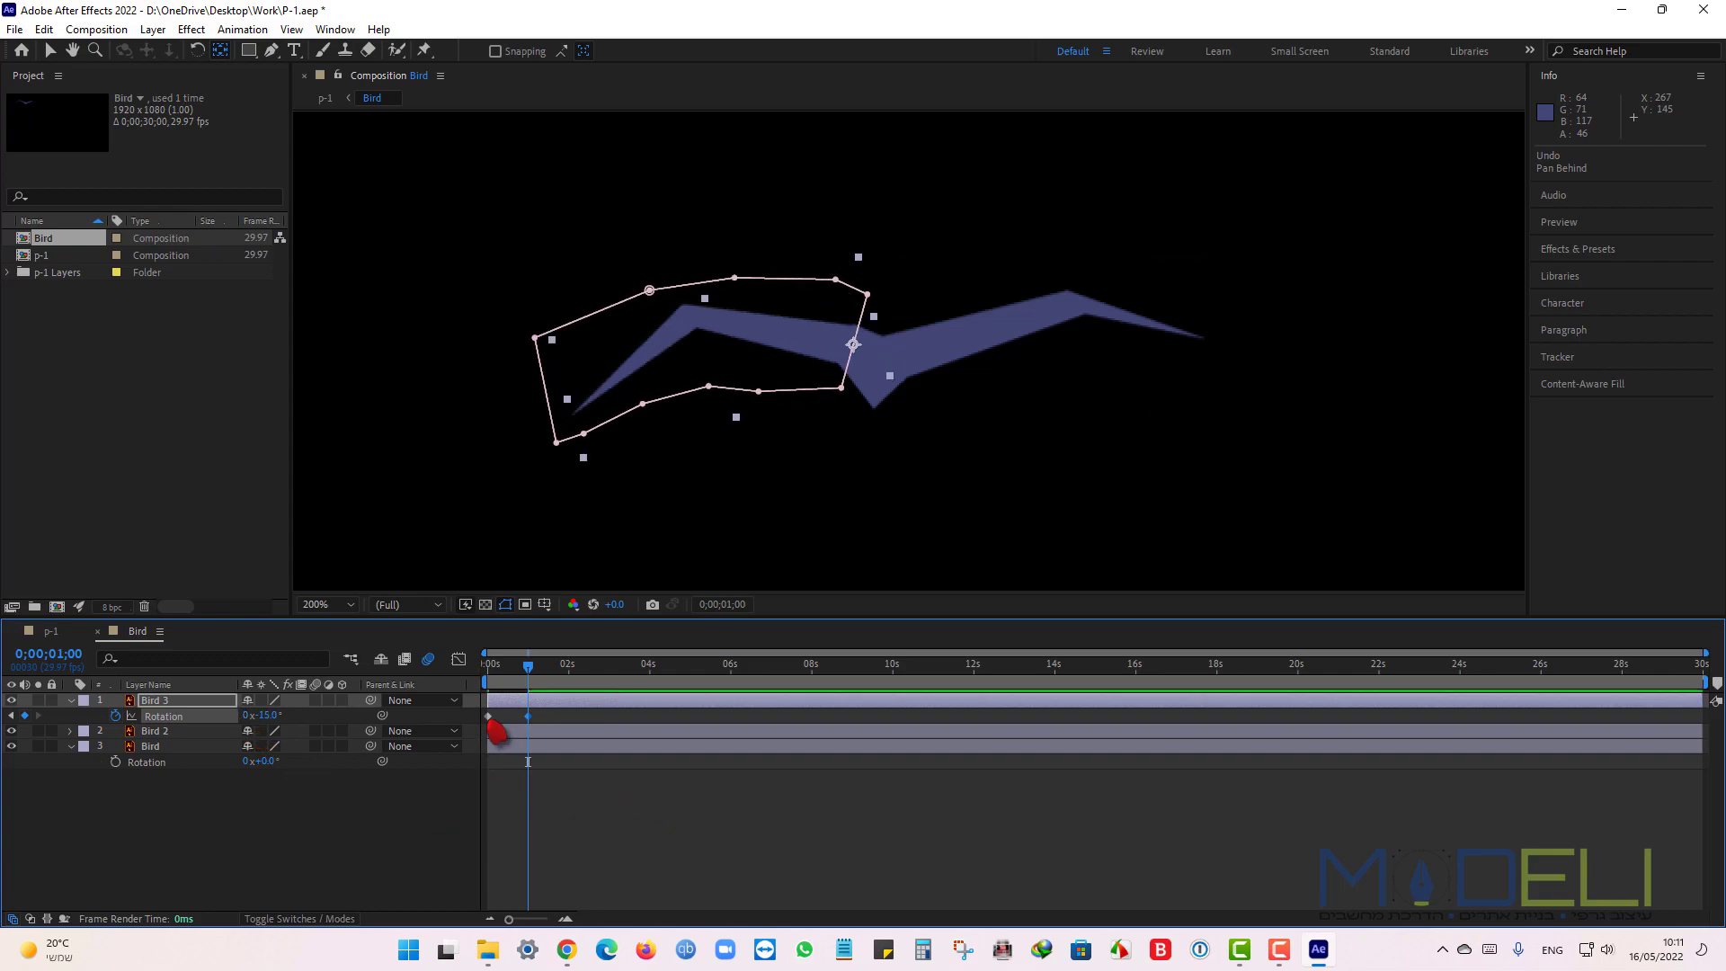
Copy Bird 3's first rotation keyframe and paste it at 0;00;02;00.
click(488, 717)
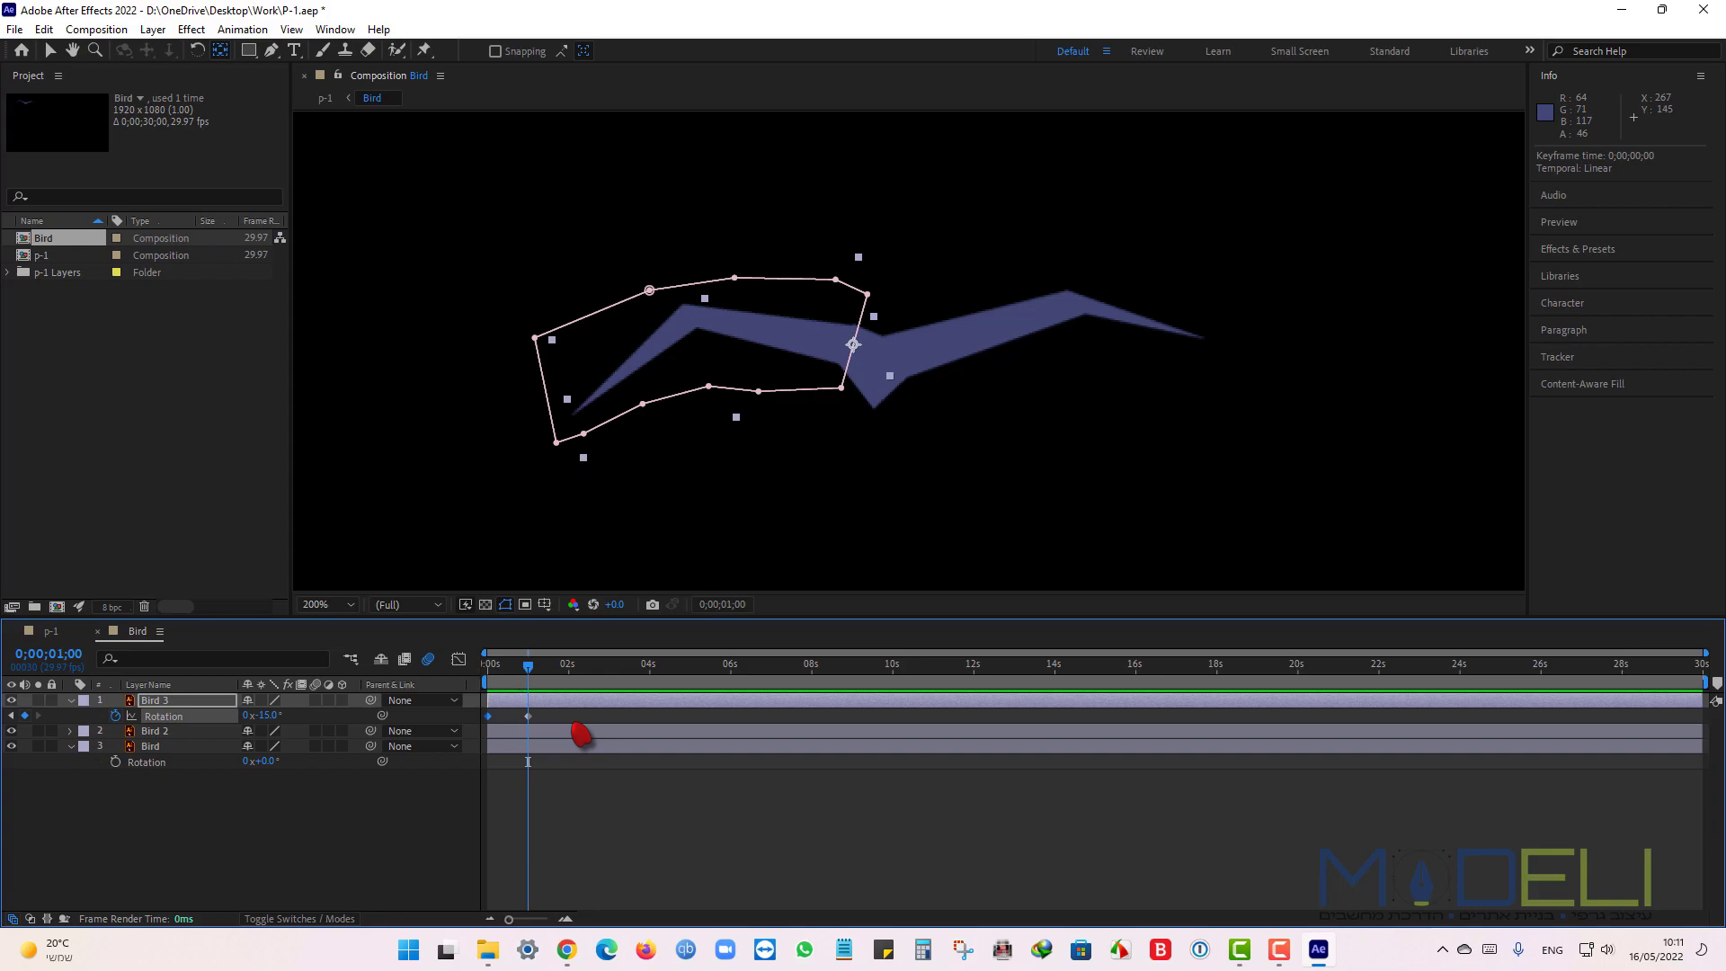
click(43, 29)
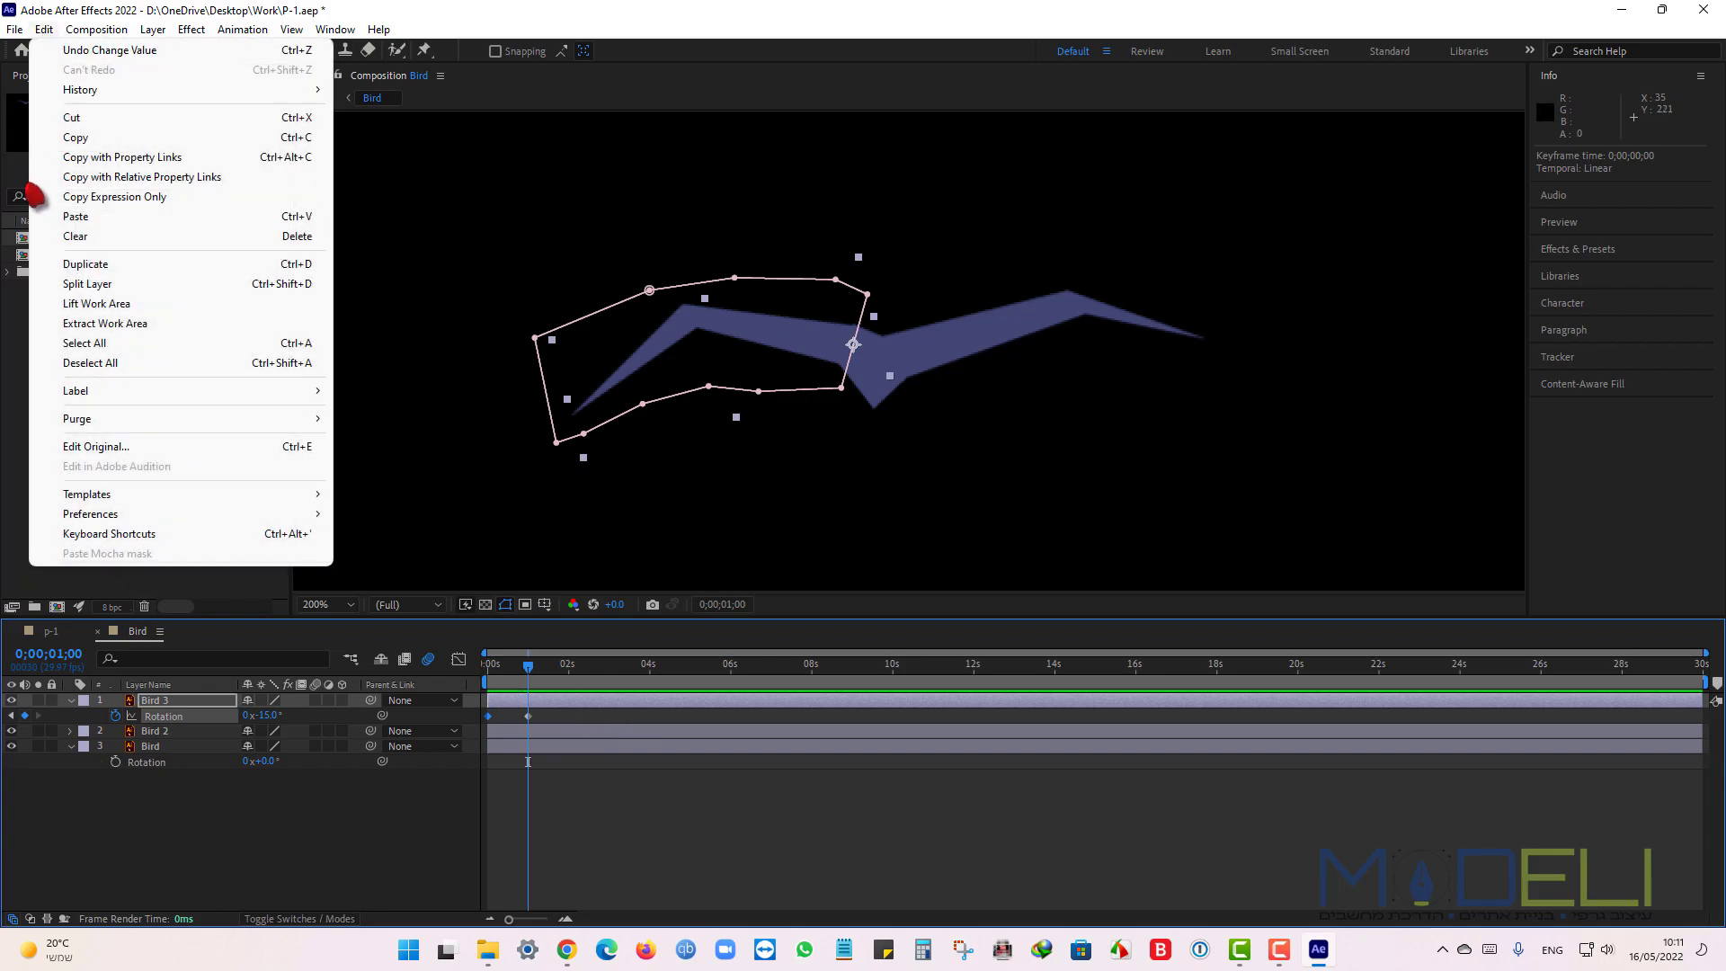
click(72, 136)
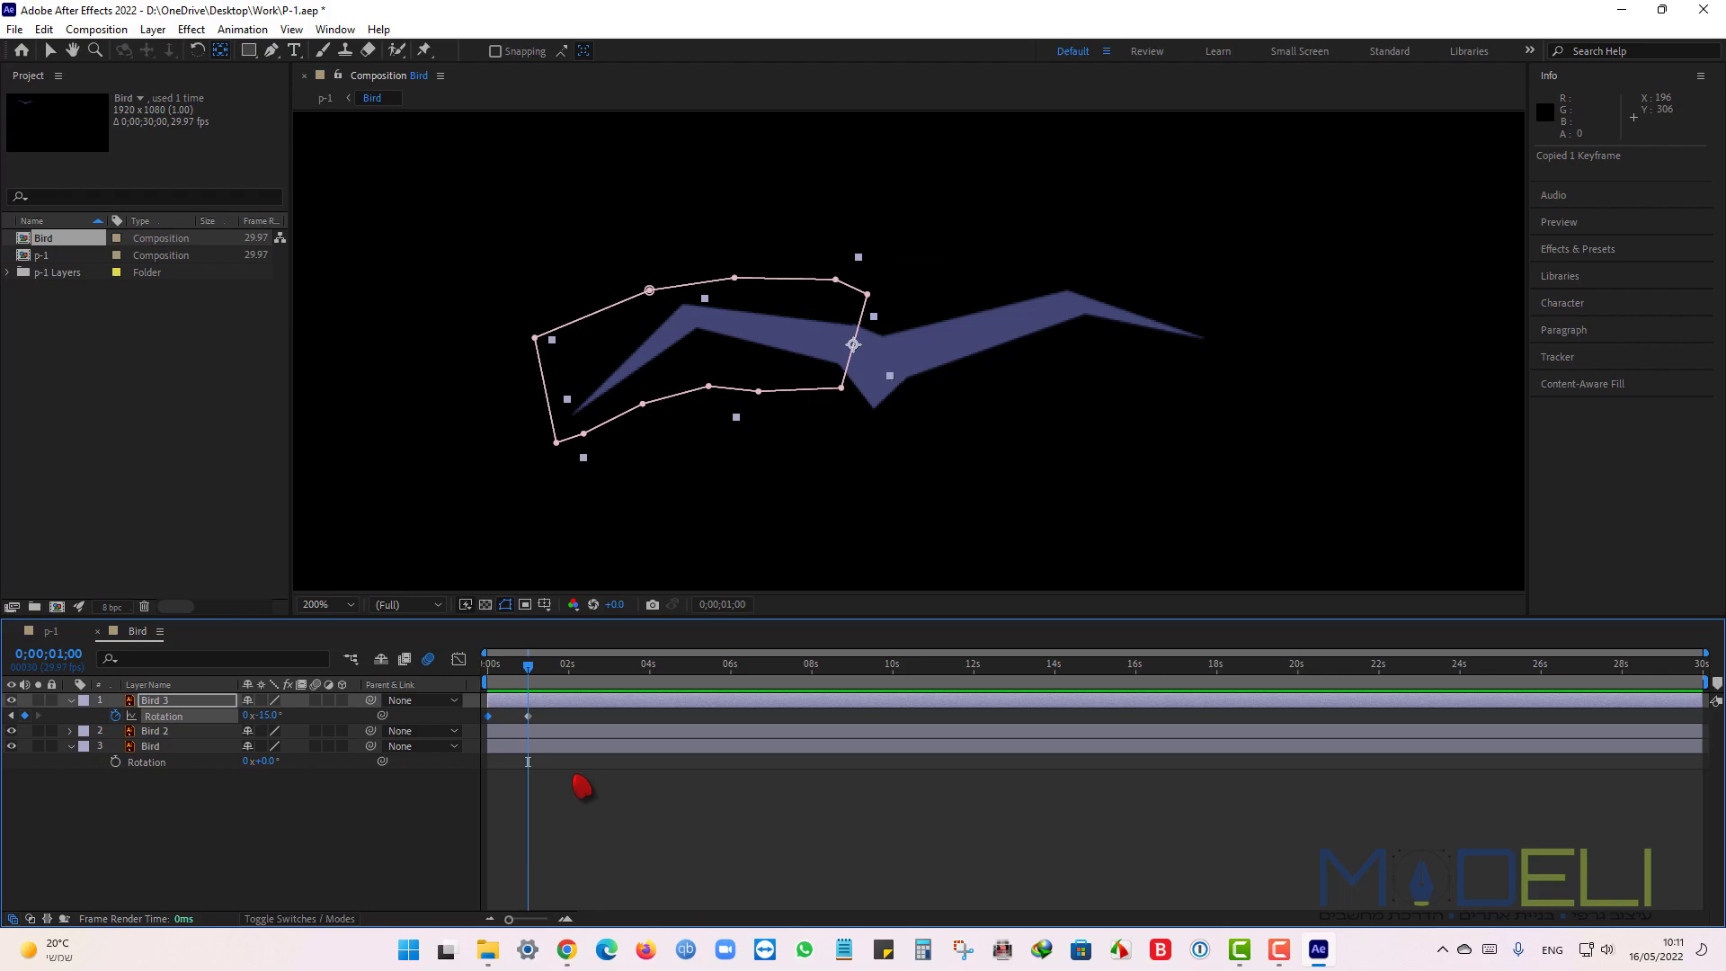
drag(527, 761, 568, 761)
click(43, 29)
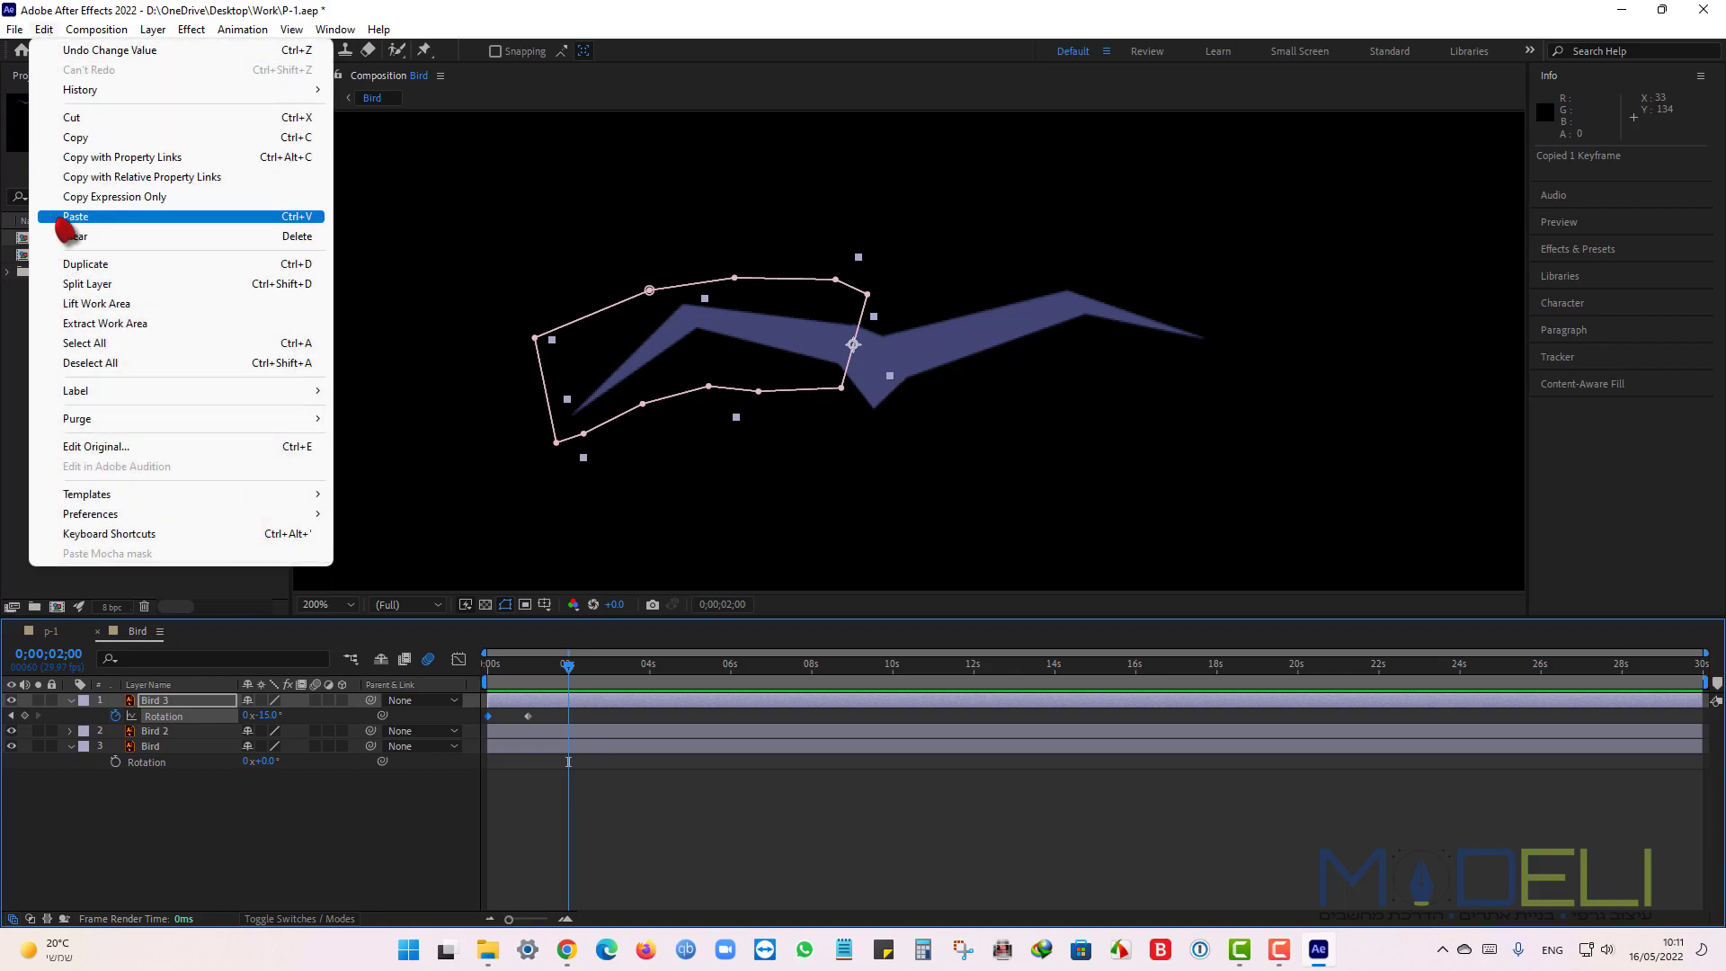
click(75, 216)
Play the left wing's flap from the start twice and return to the first frame.
drag(568, 667, 485, 670)
click(713, 830)
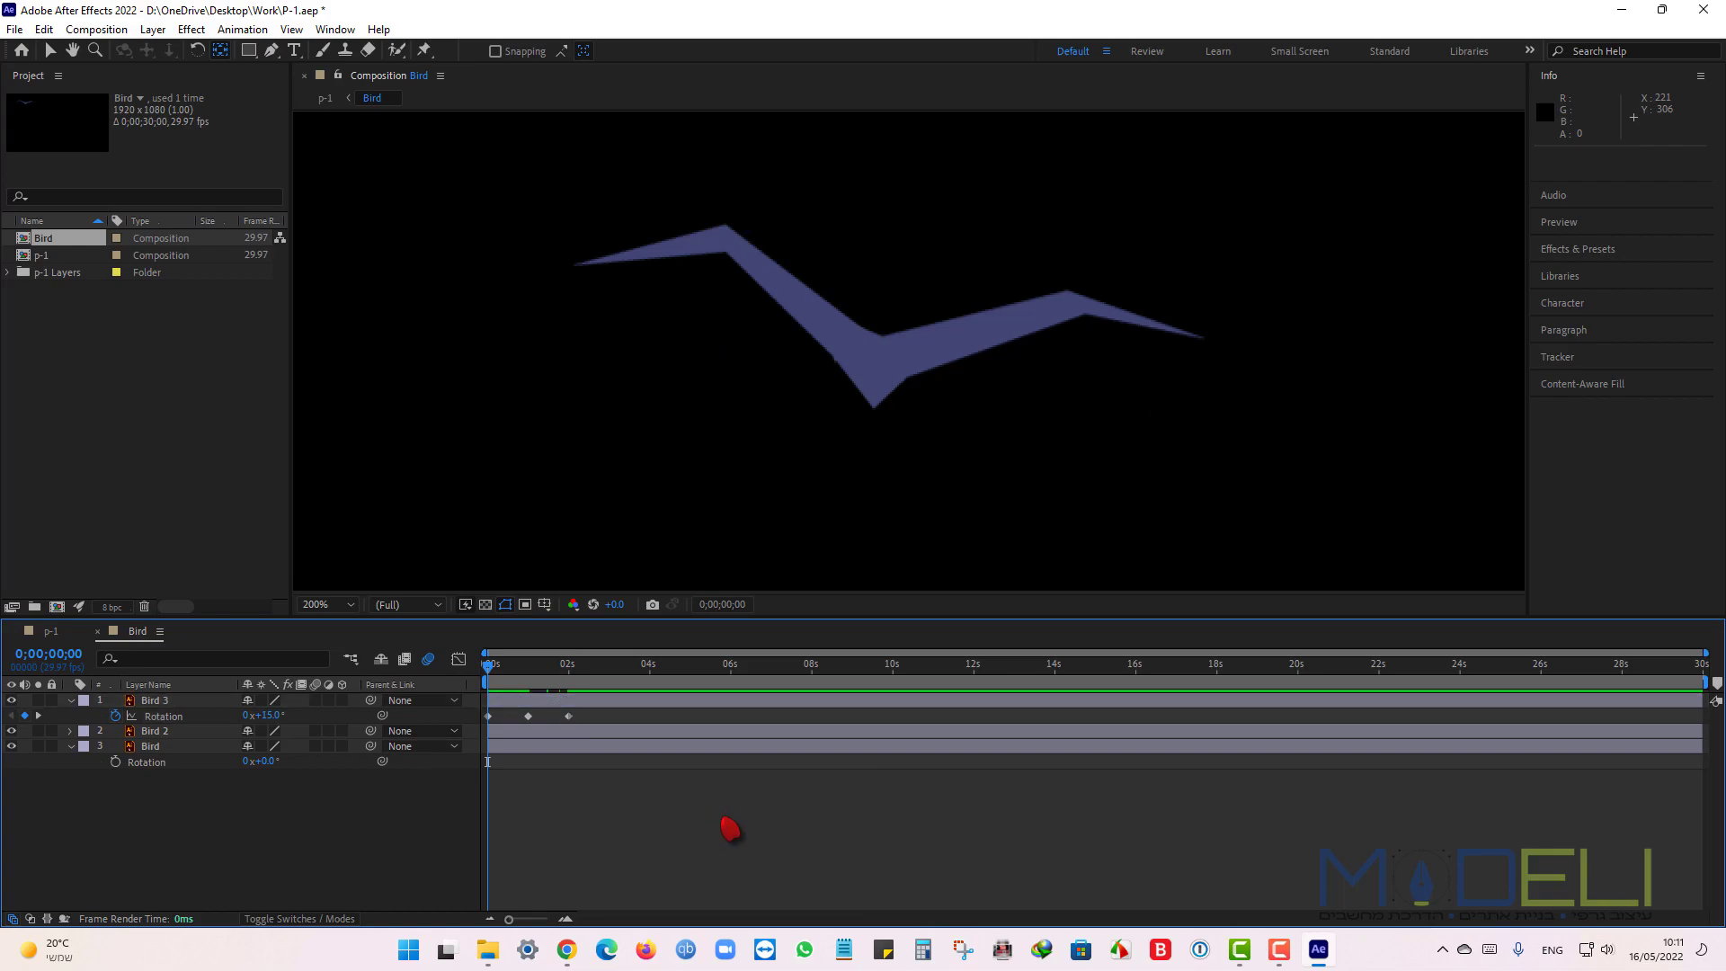
key(space)
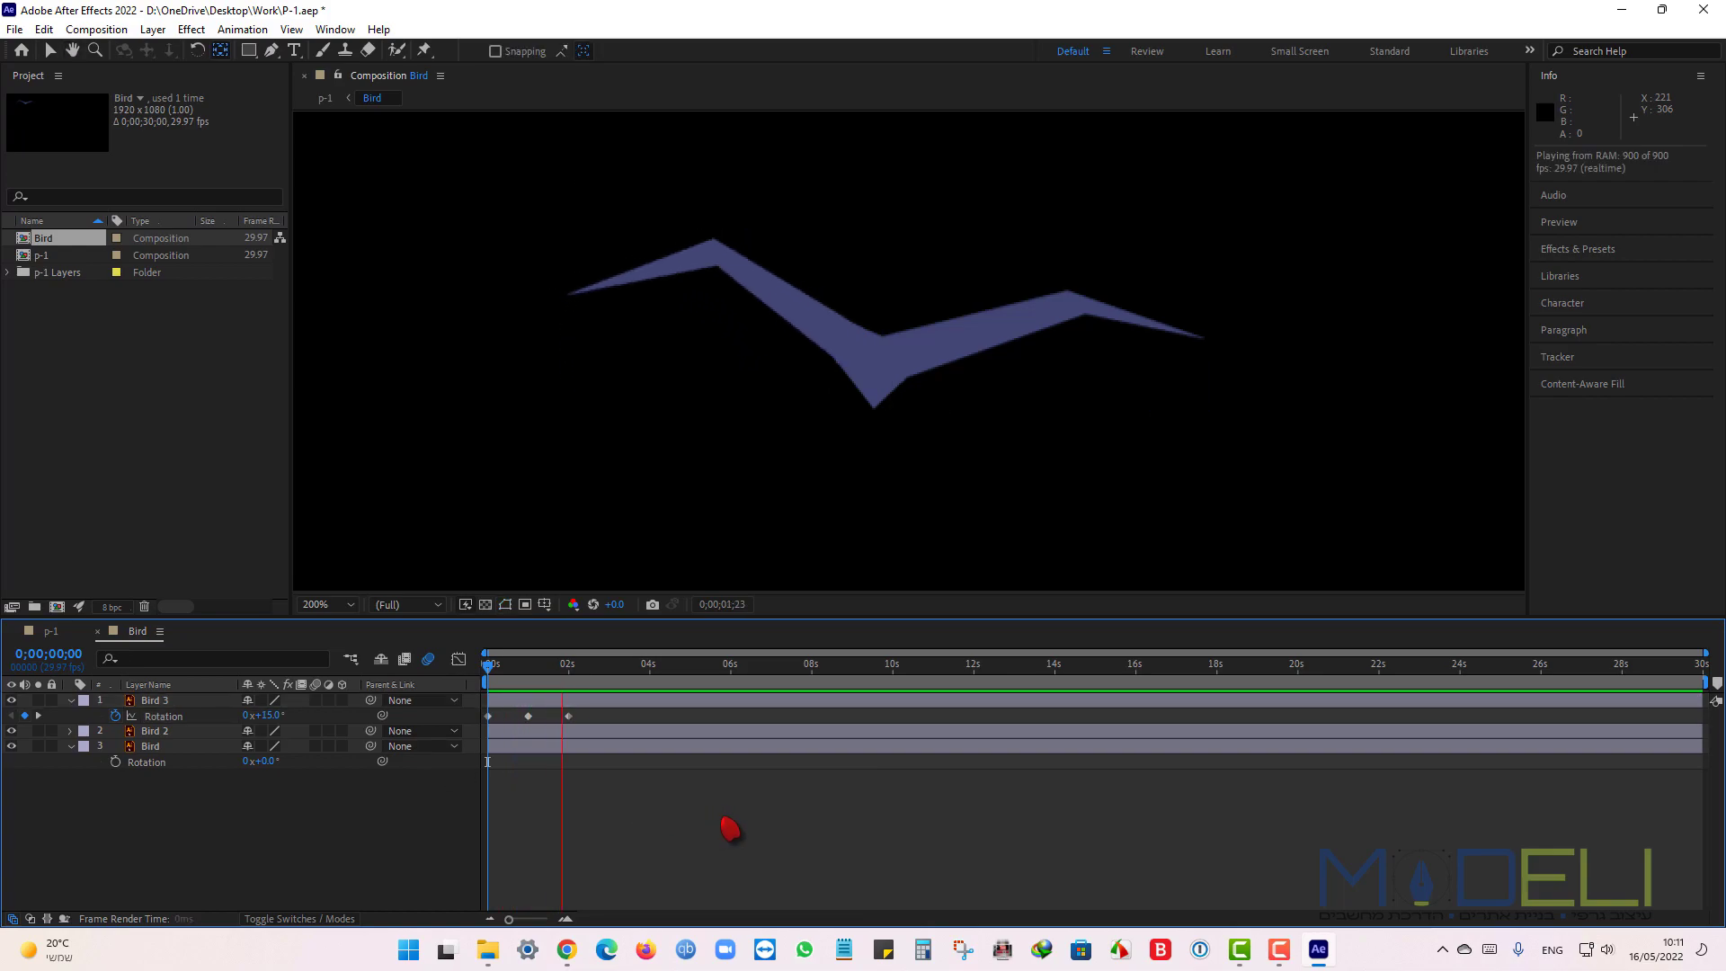
key(space)
drag(591, 670, 440, 701)
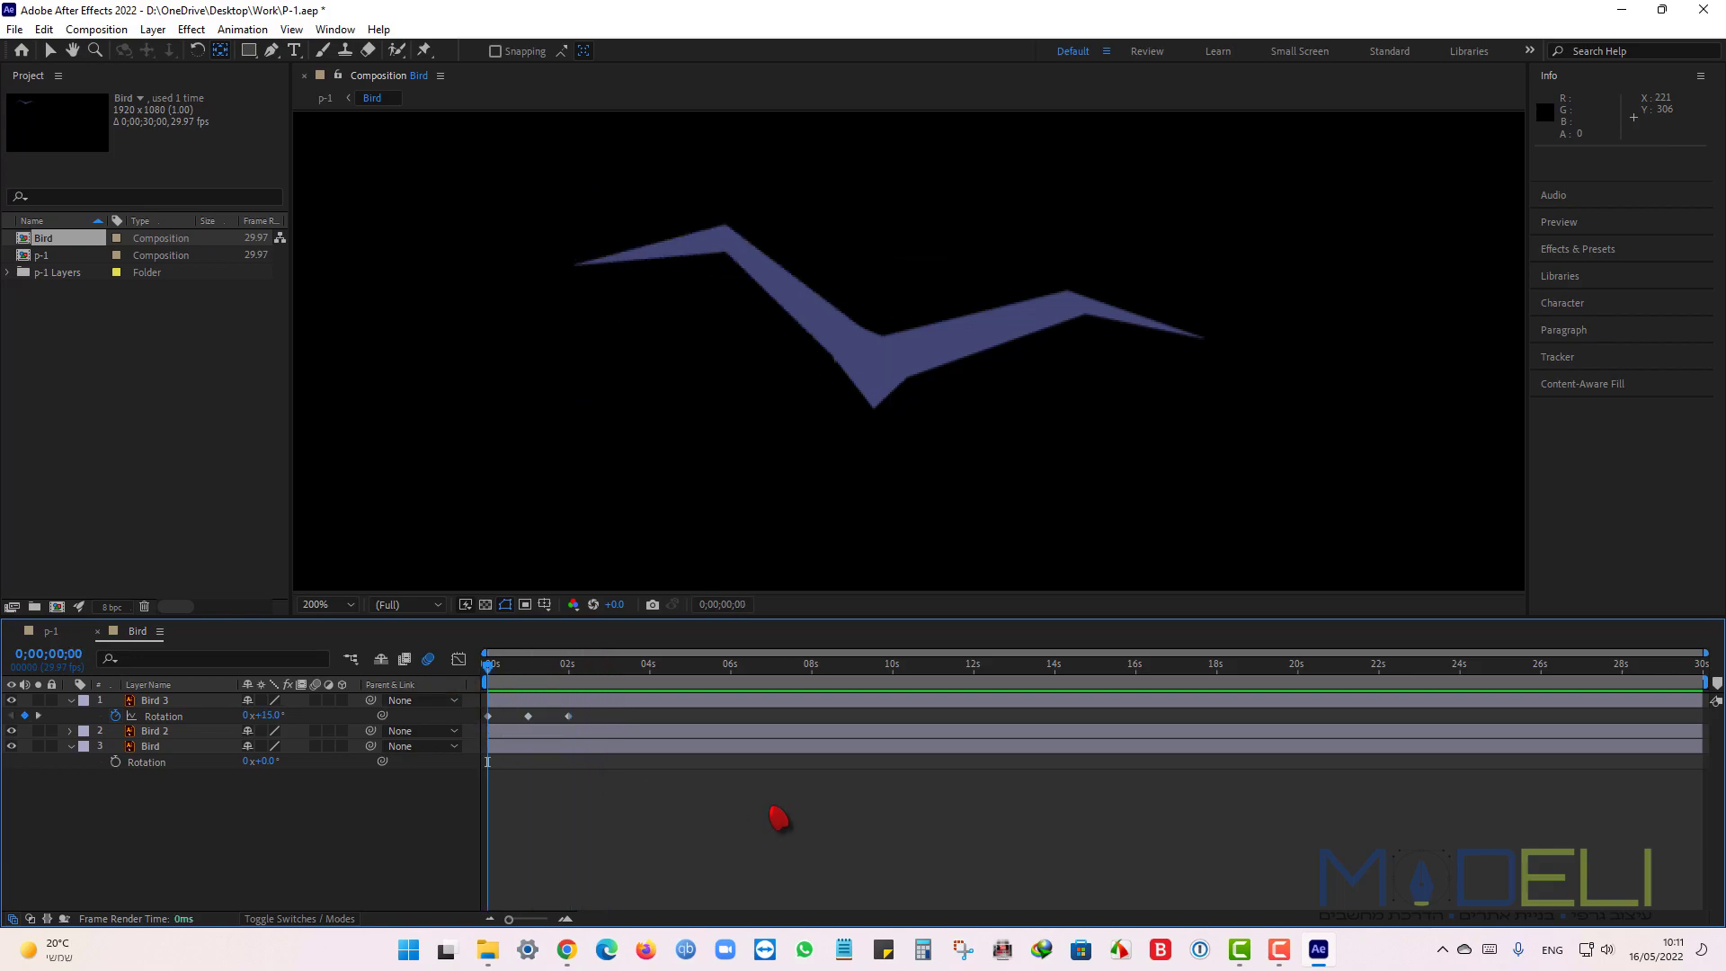
key(space)
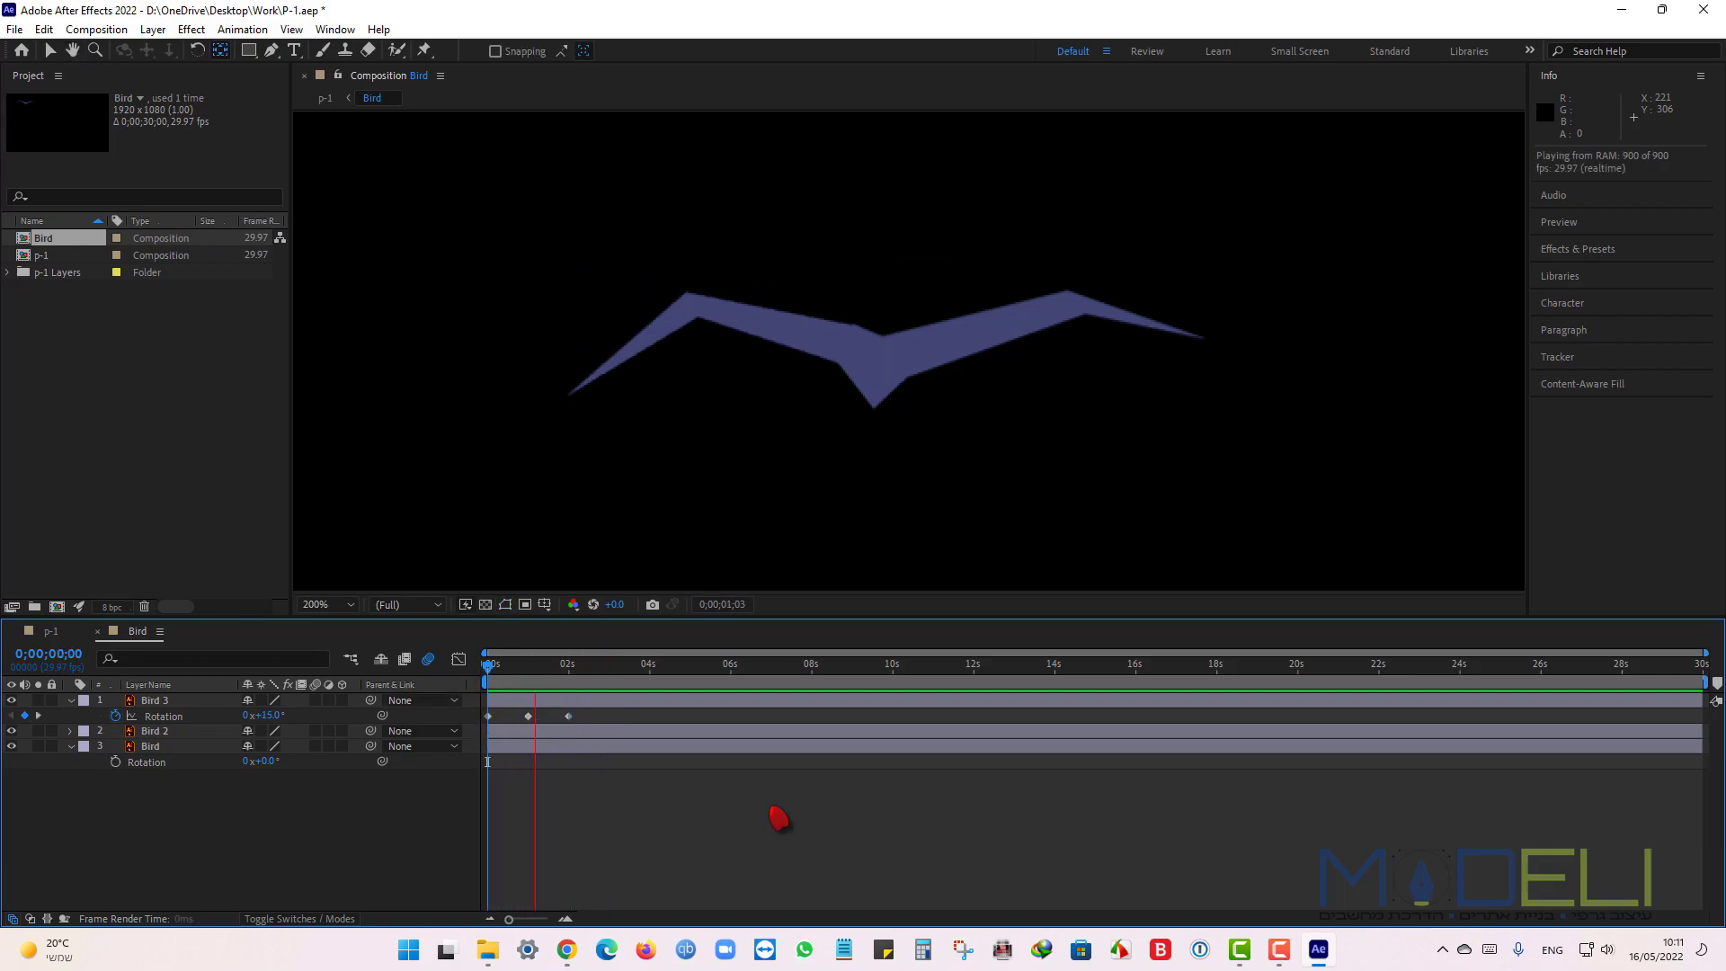
key(space)
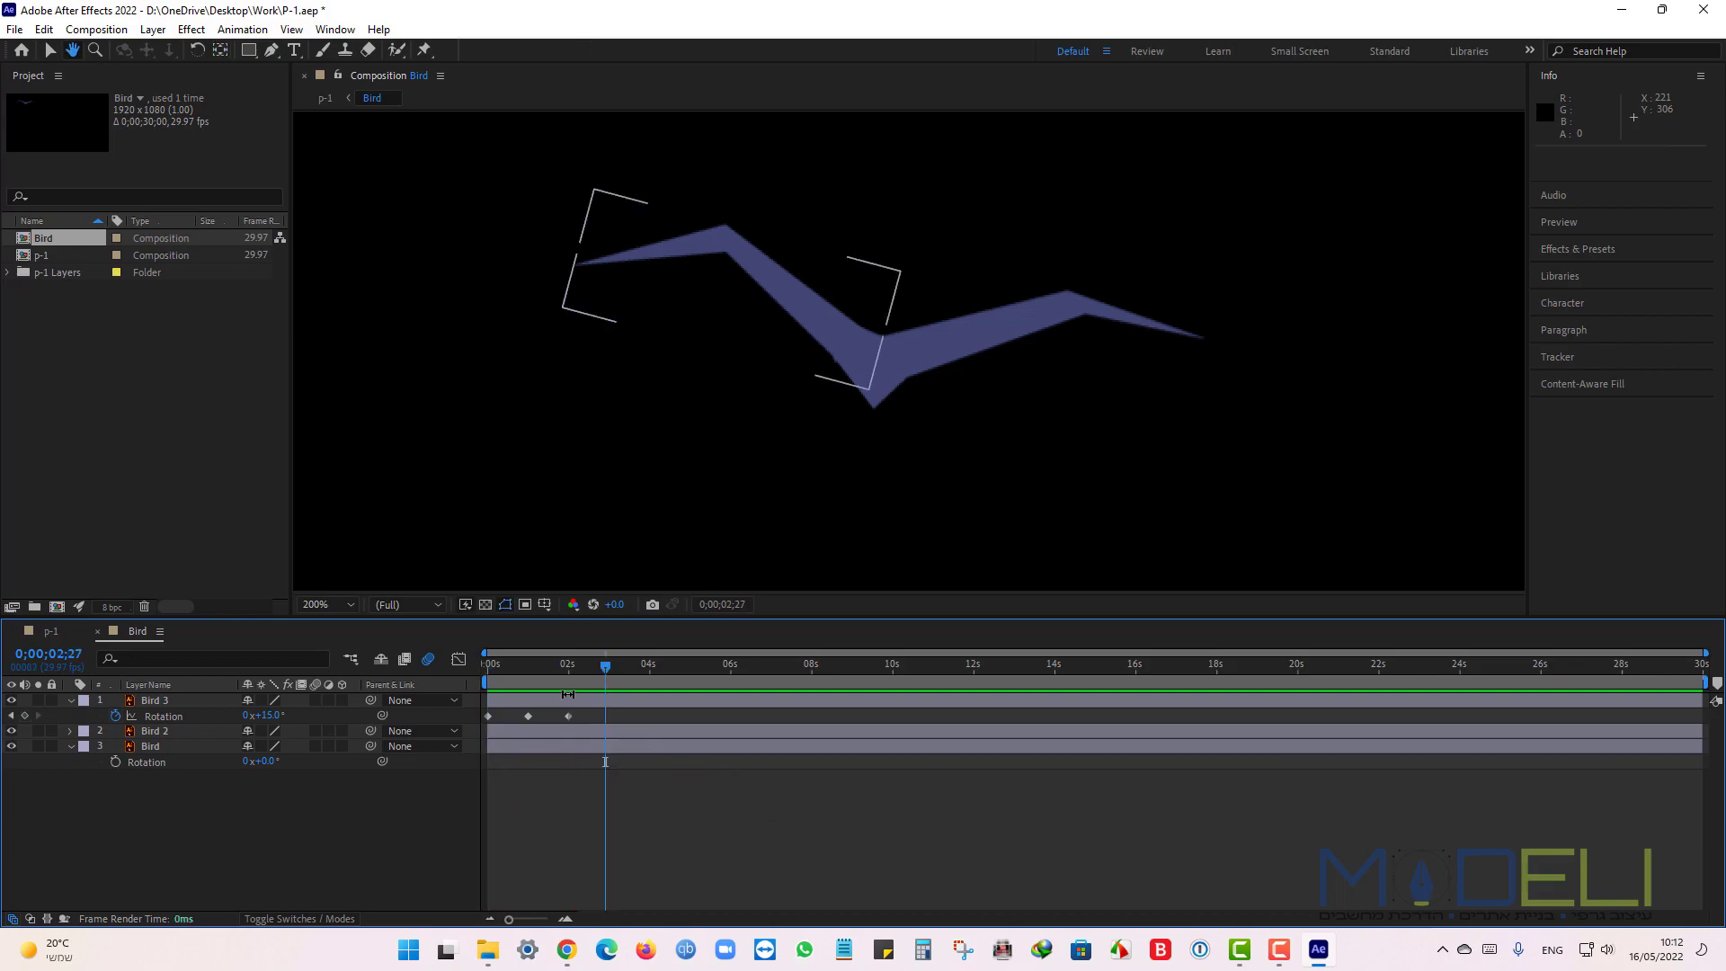
drag(609, 685, 472, 674)
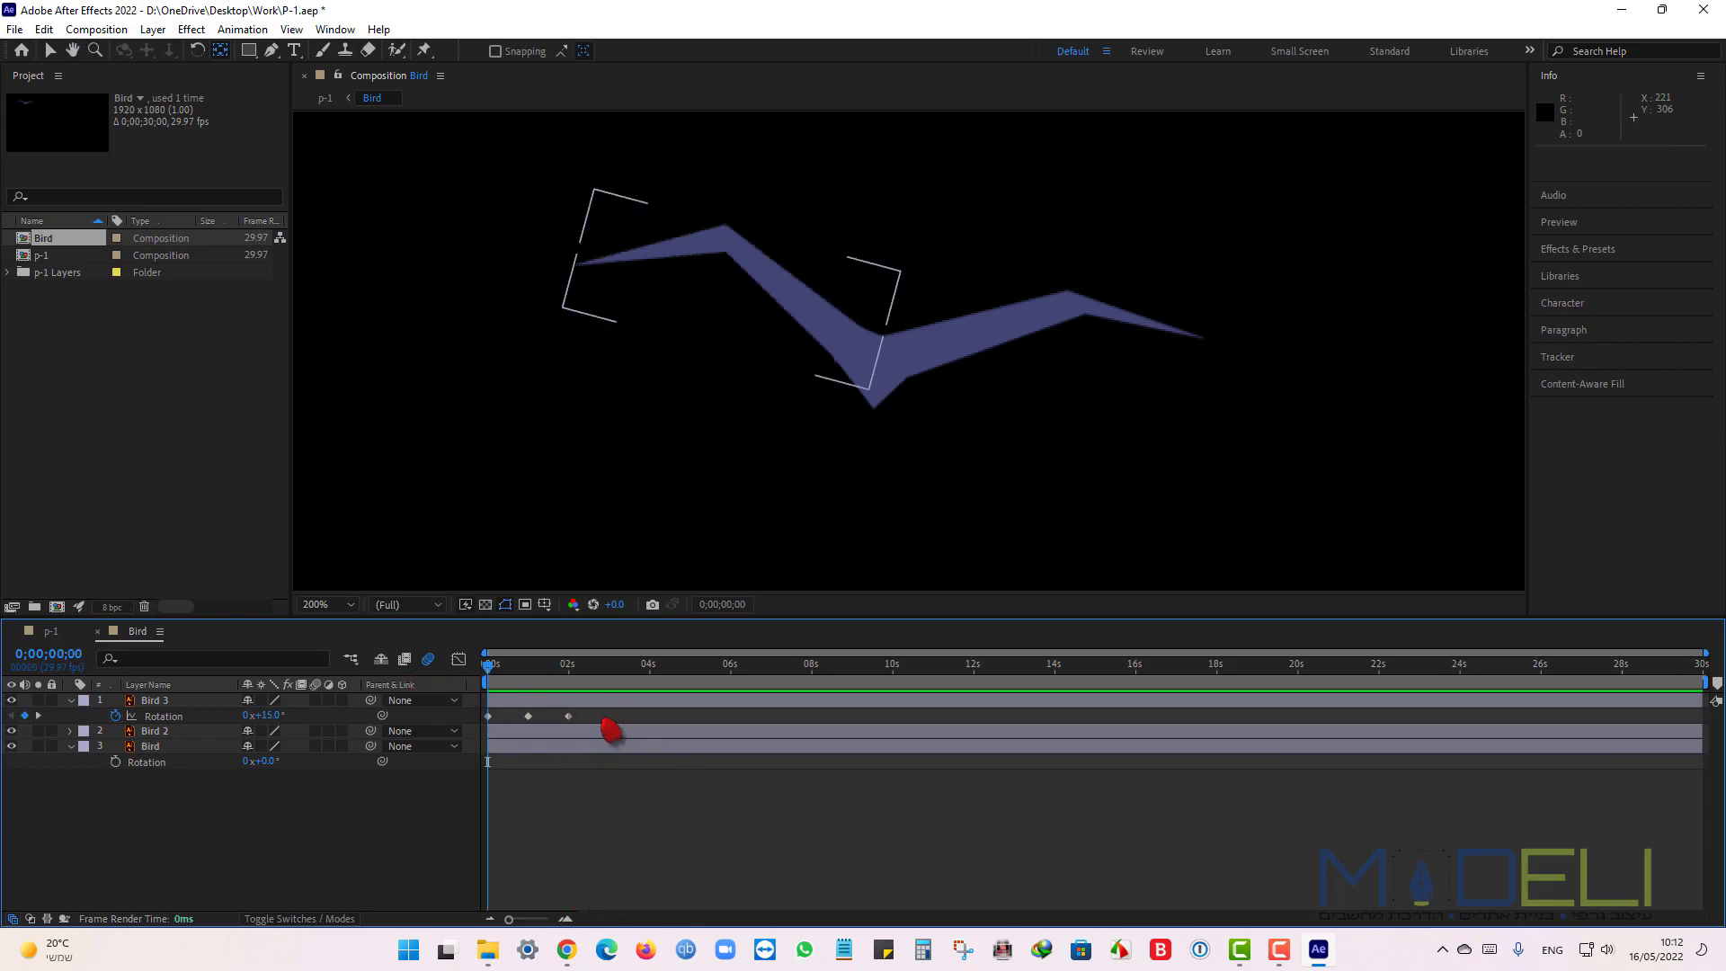
Compress Bird 3's three rotation keyframes proportionally so the last one falls just before one second.
drag(586, 711, 494, 734)
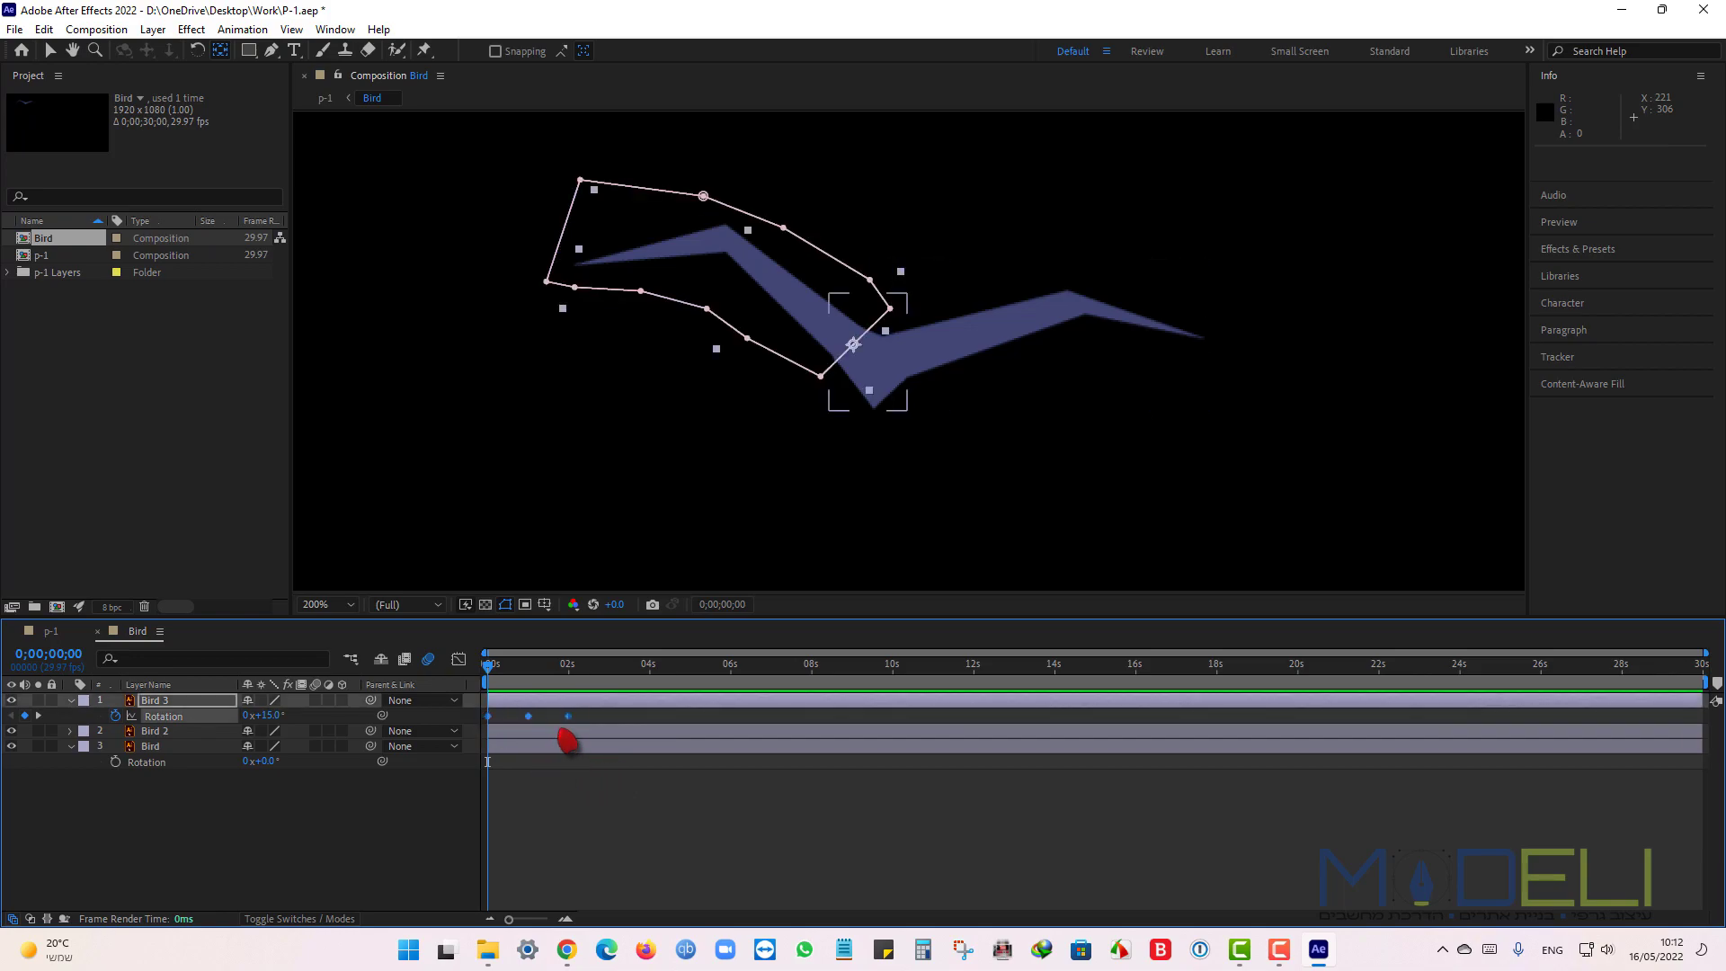
drag(568, 716, 556, 717)
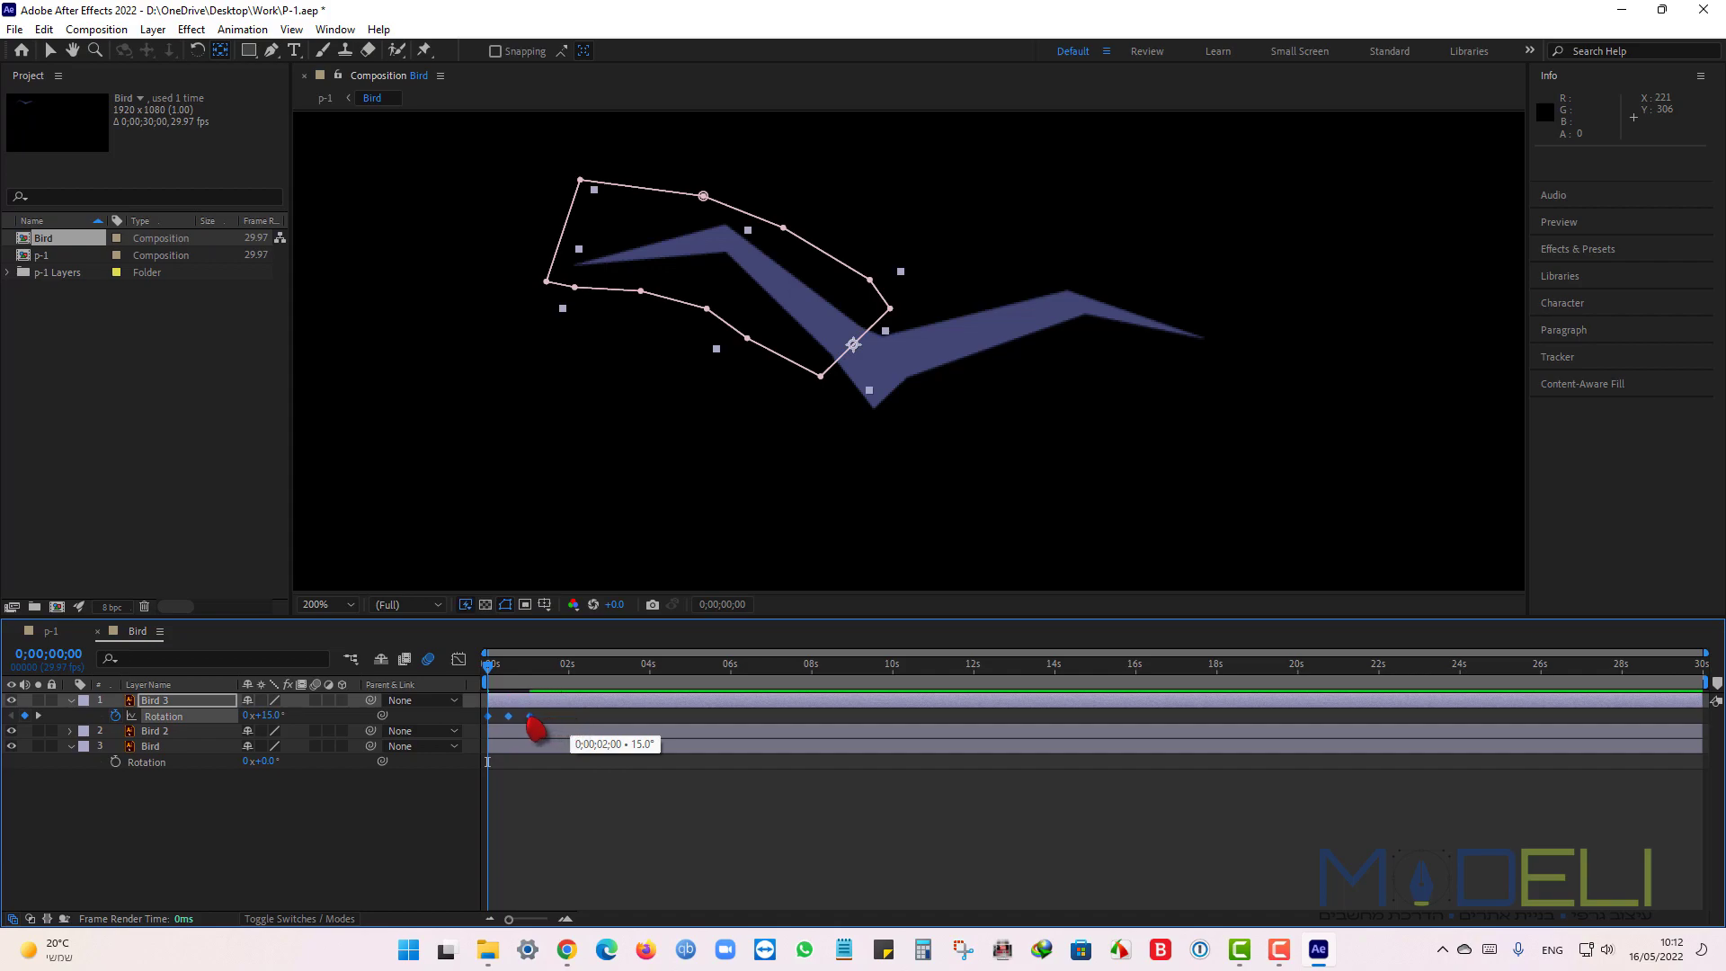
click(575, 789)
Preview the faster left wing flap from the beginning and return to the first frame.
key(space)
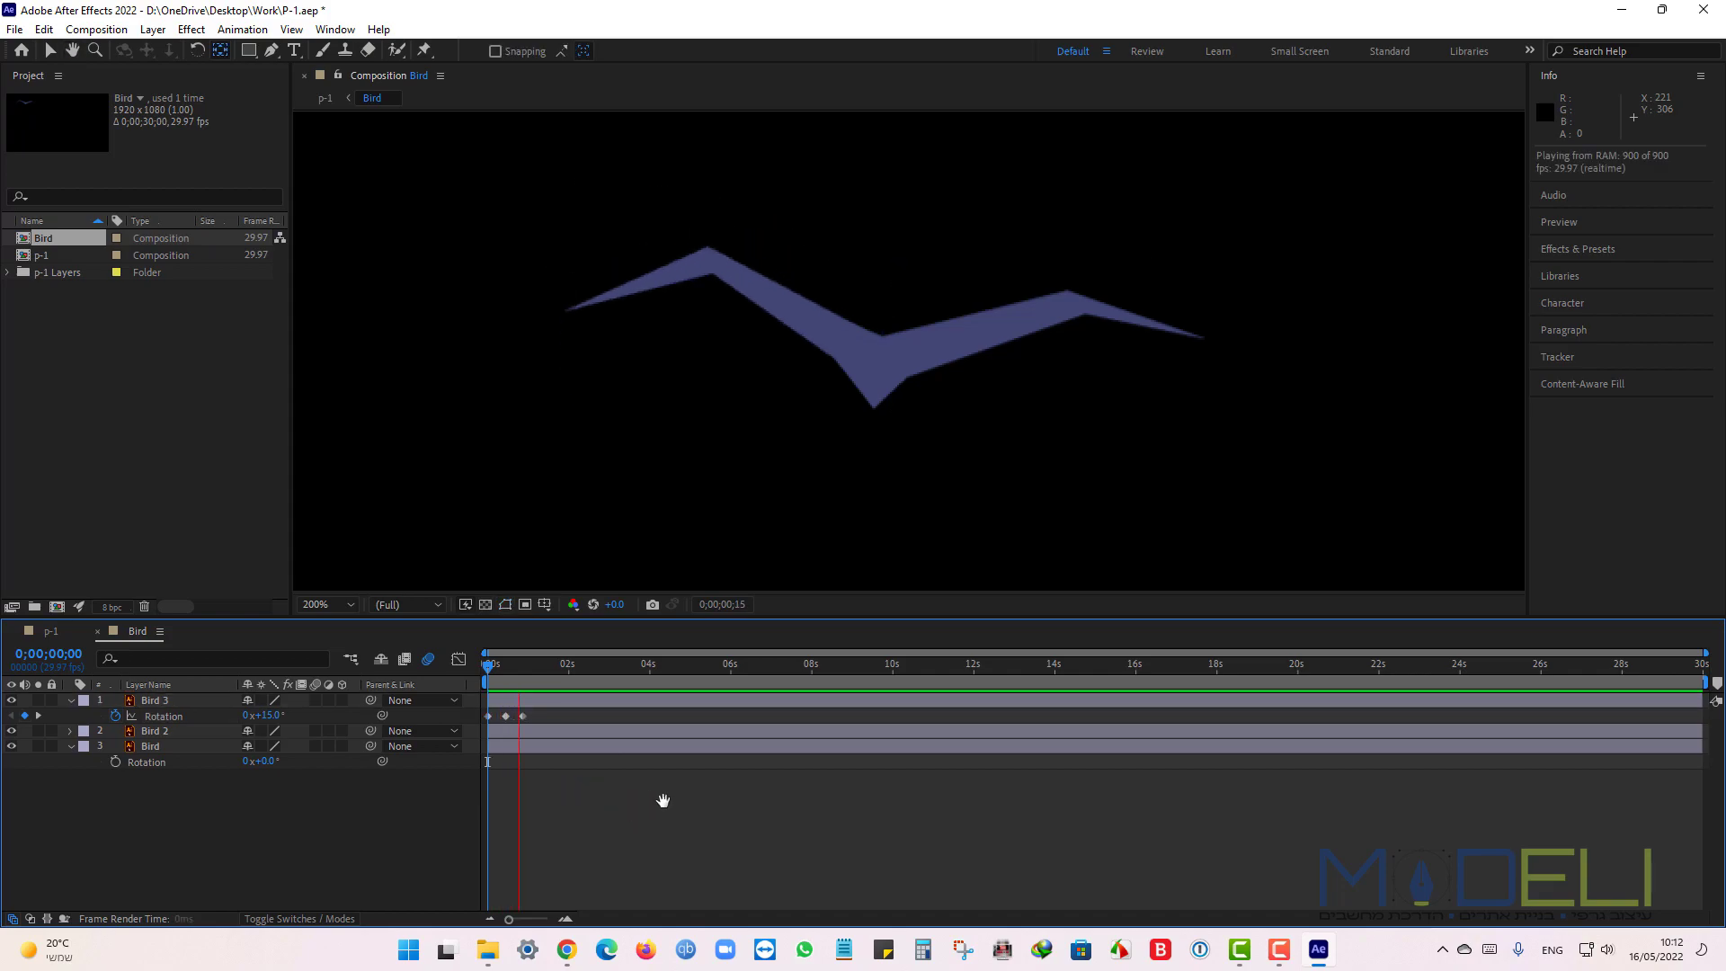
key(space)
drag(574, 673, 440, 693)
key(space)
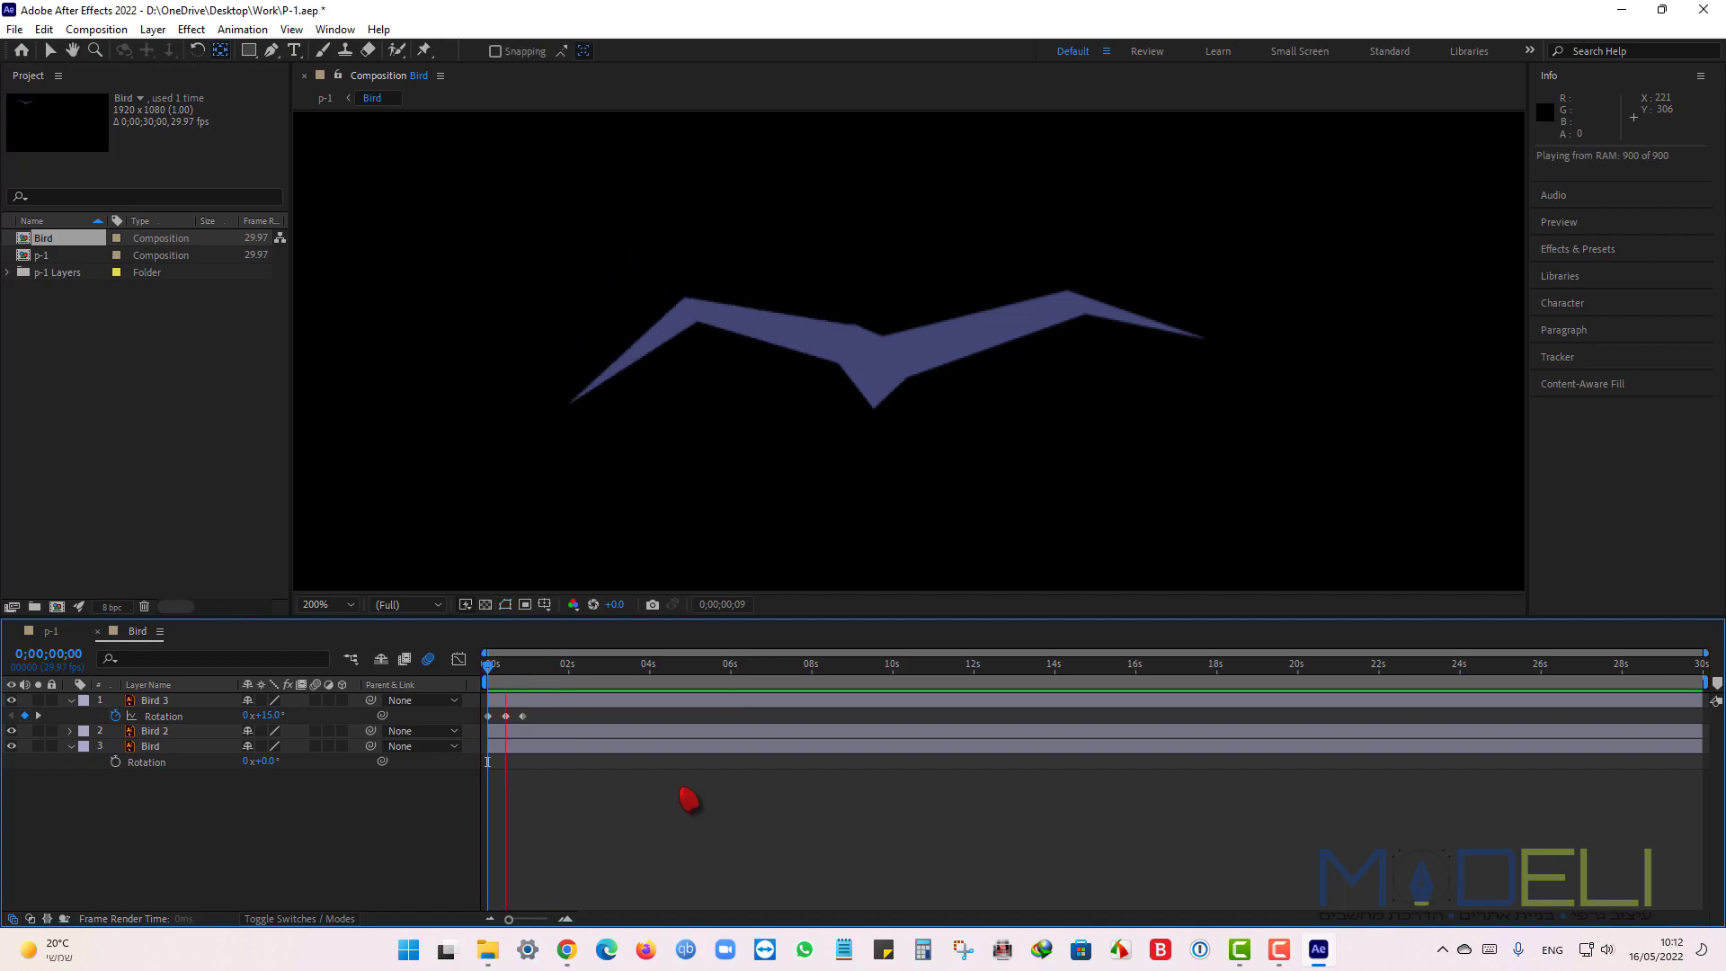
click(488, 676)
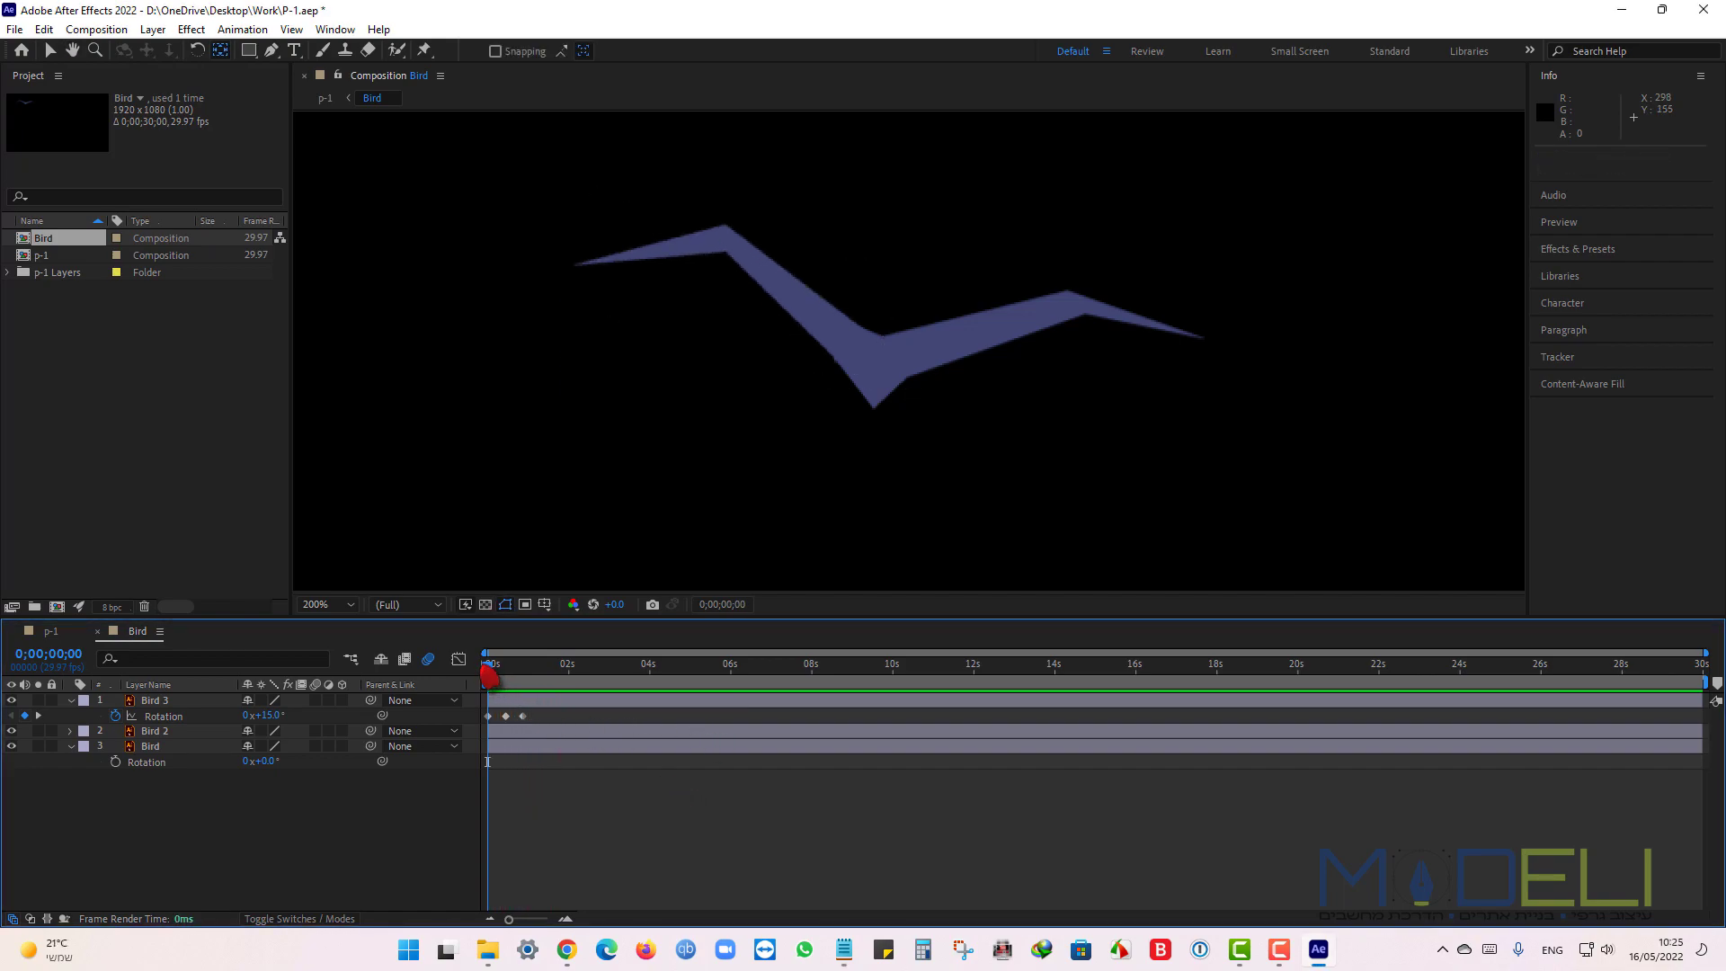
mouse_move(493, 676)
mouse_down()
mouse_move(597, 683)
mouse_move(497, 698)
mouse_move(797, 686)
mouse_move(486, 694)
mouse_up()
Add the expression loopOut() to the Bird 3 layer's rotation and play the looping flap.
click(259, 761)
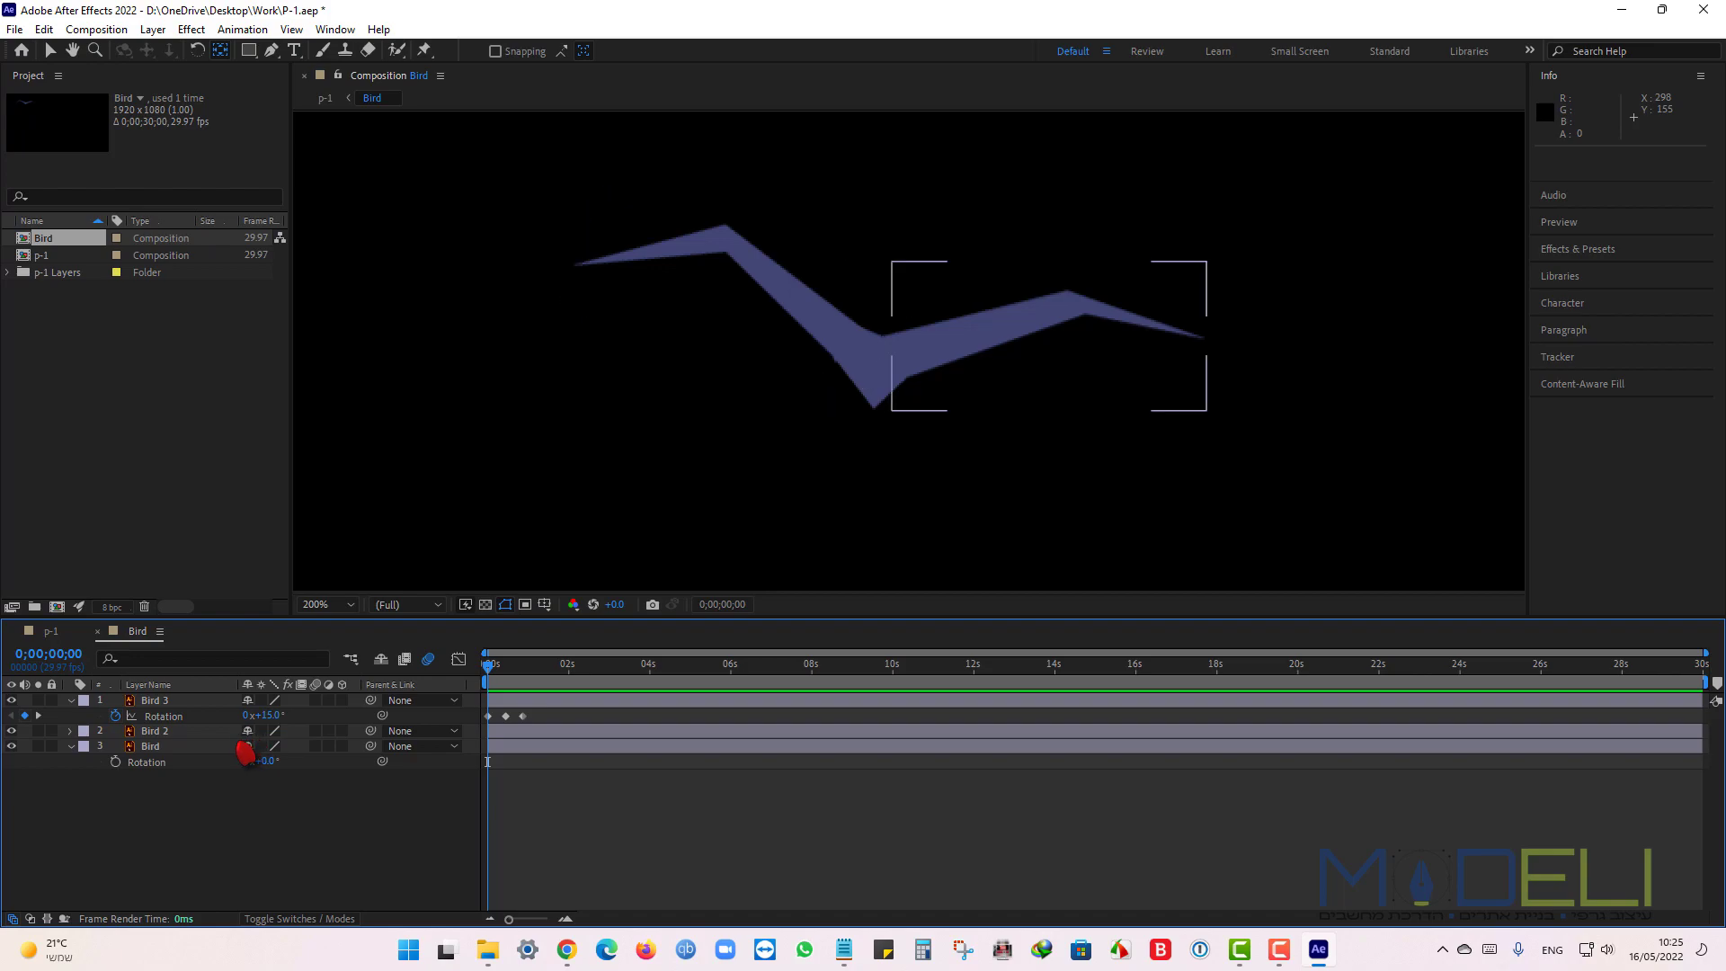
click(126, 731)
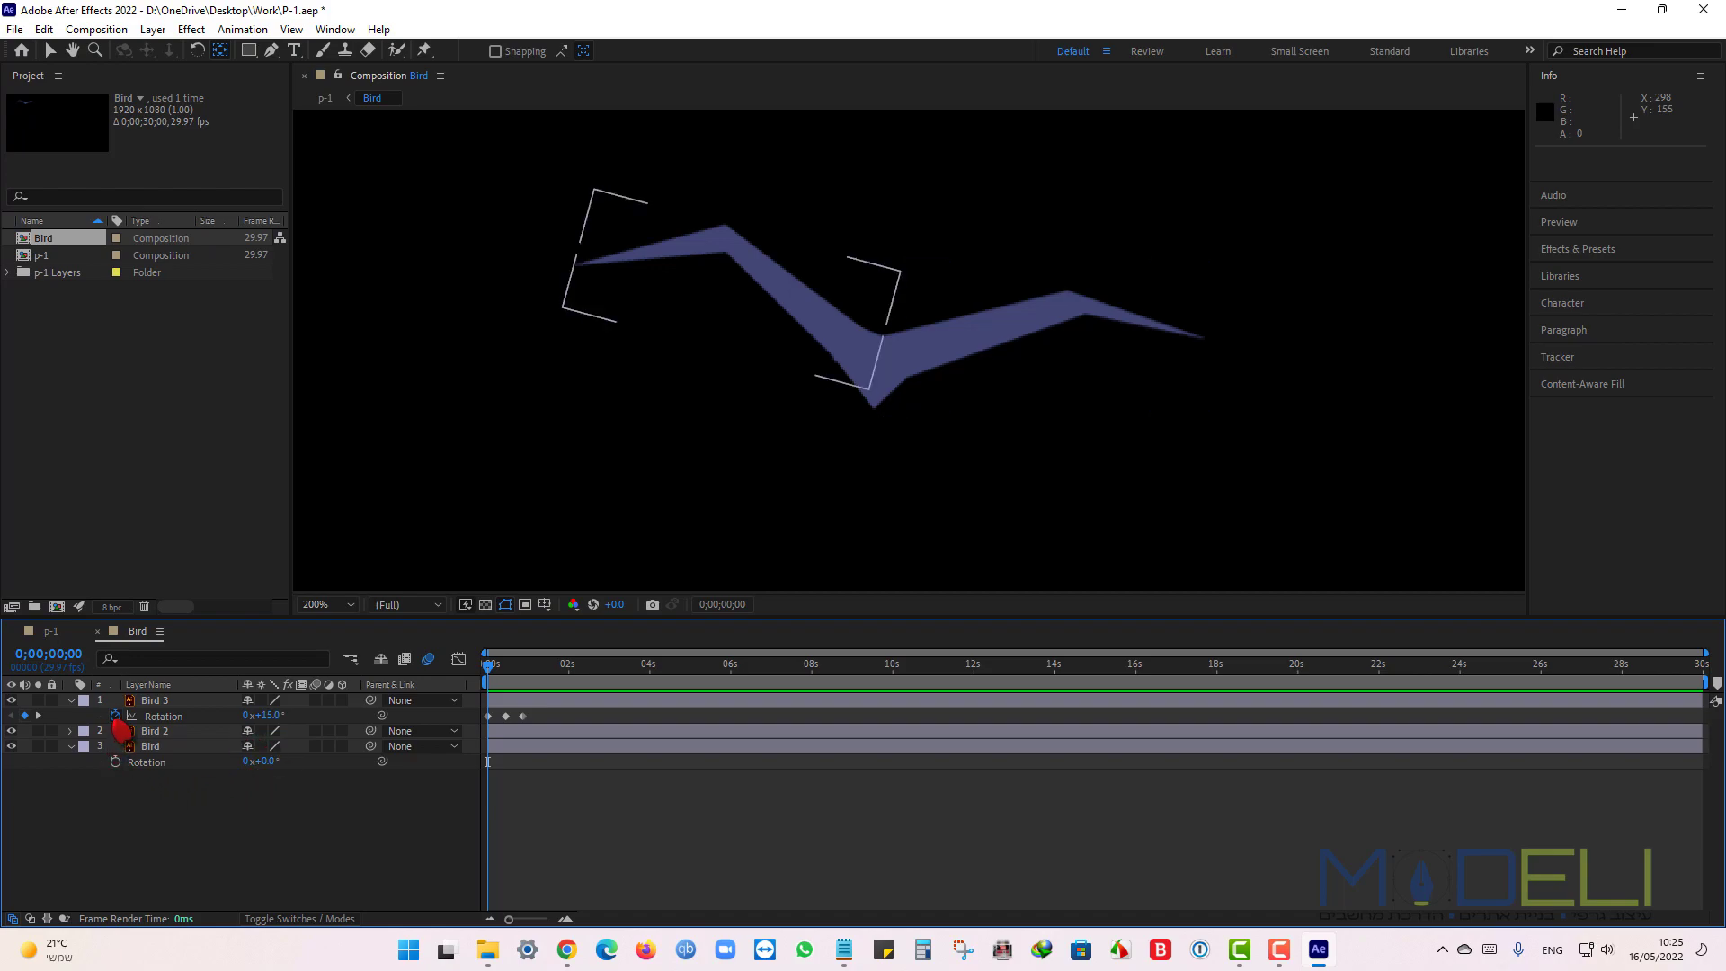
alt+click(115, 716)
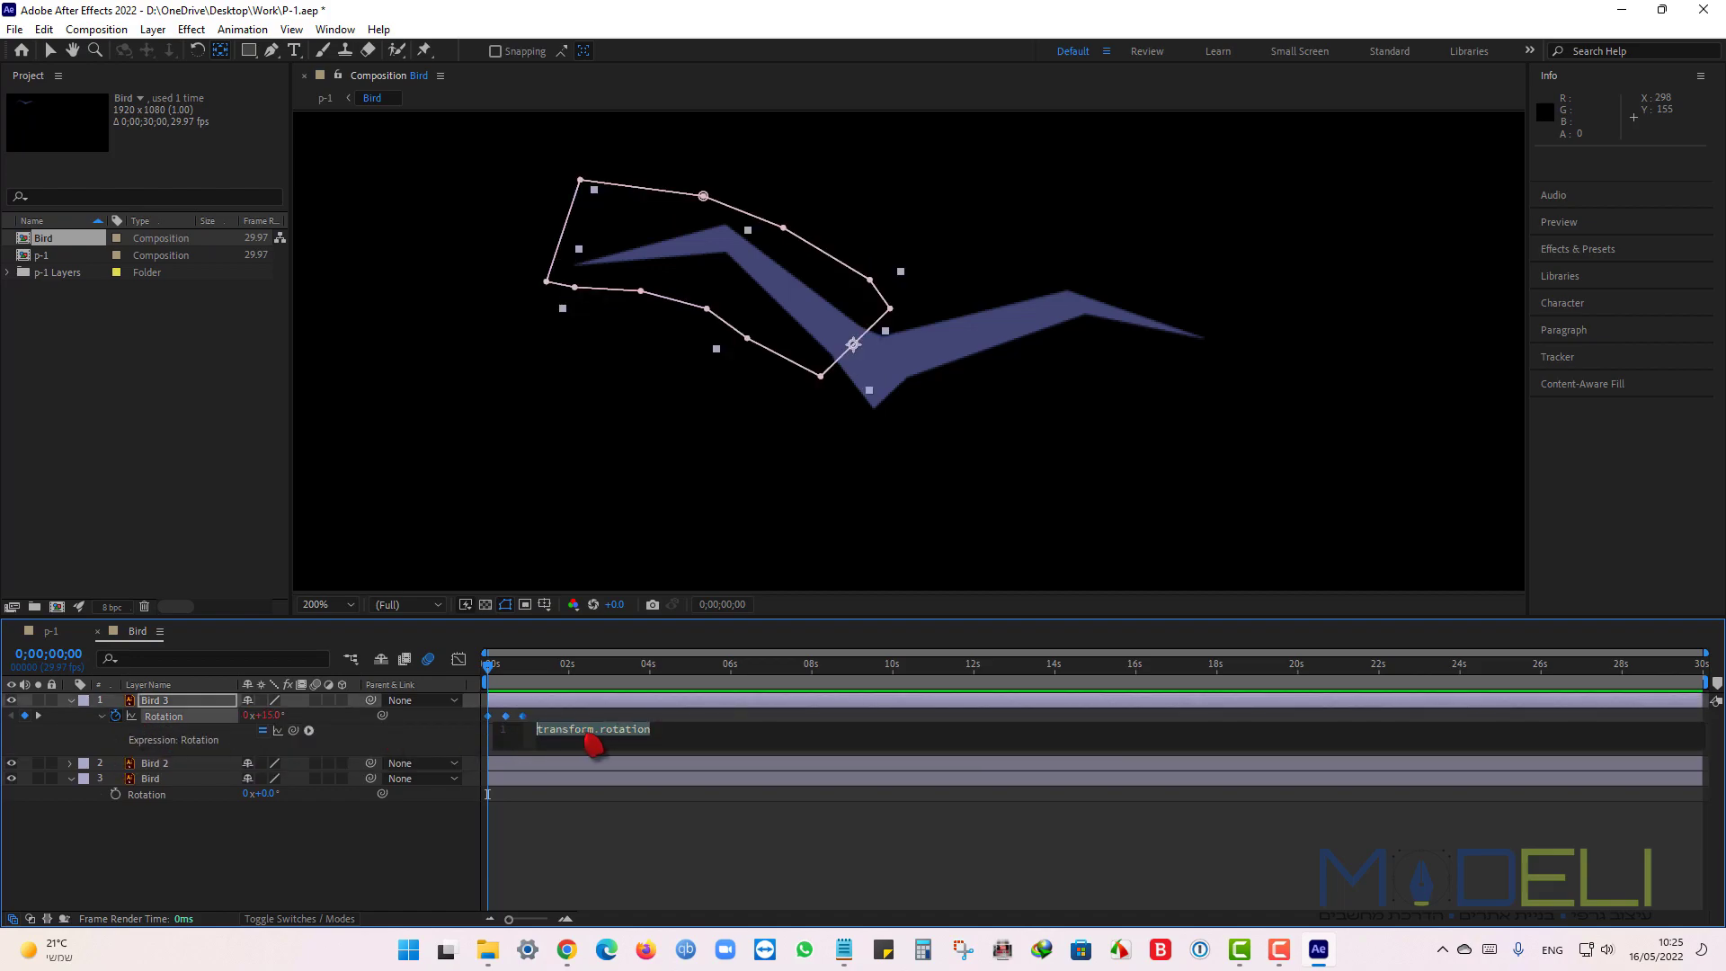
key(ctrl+v)
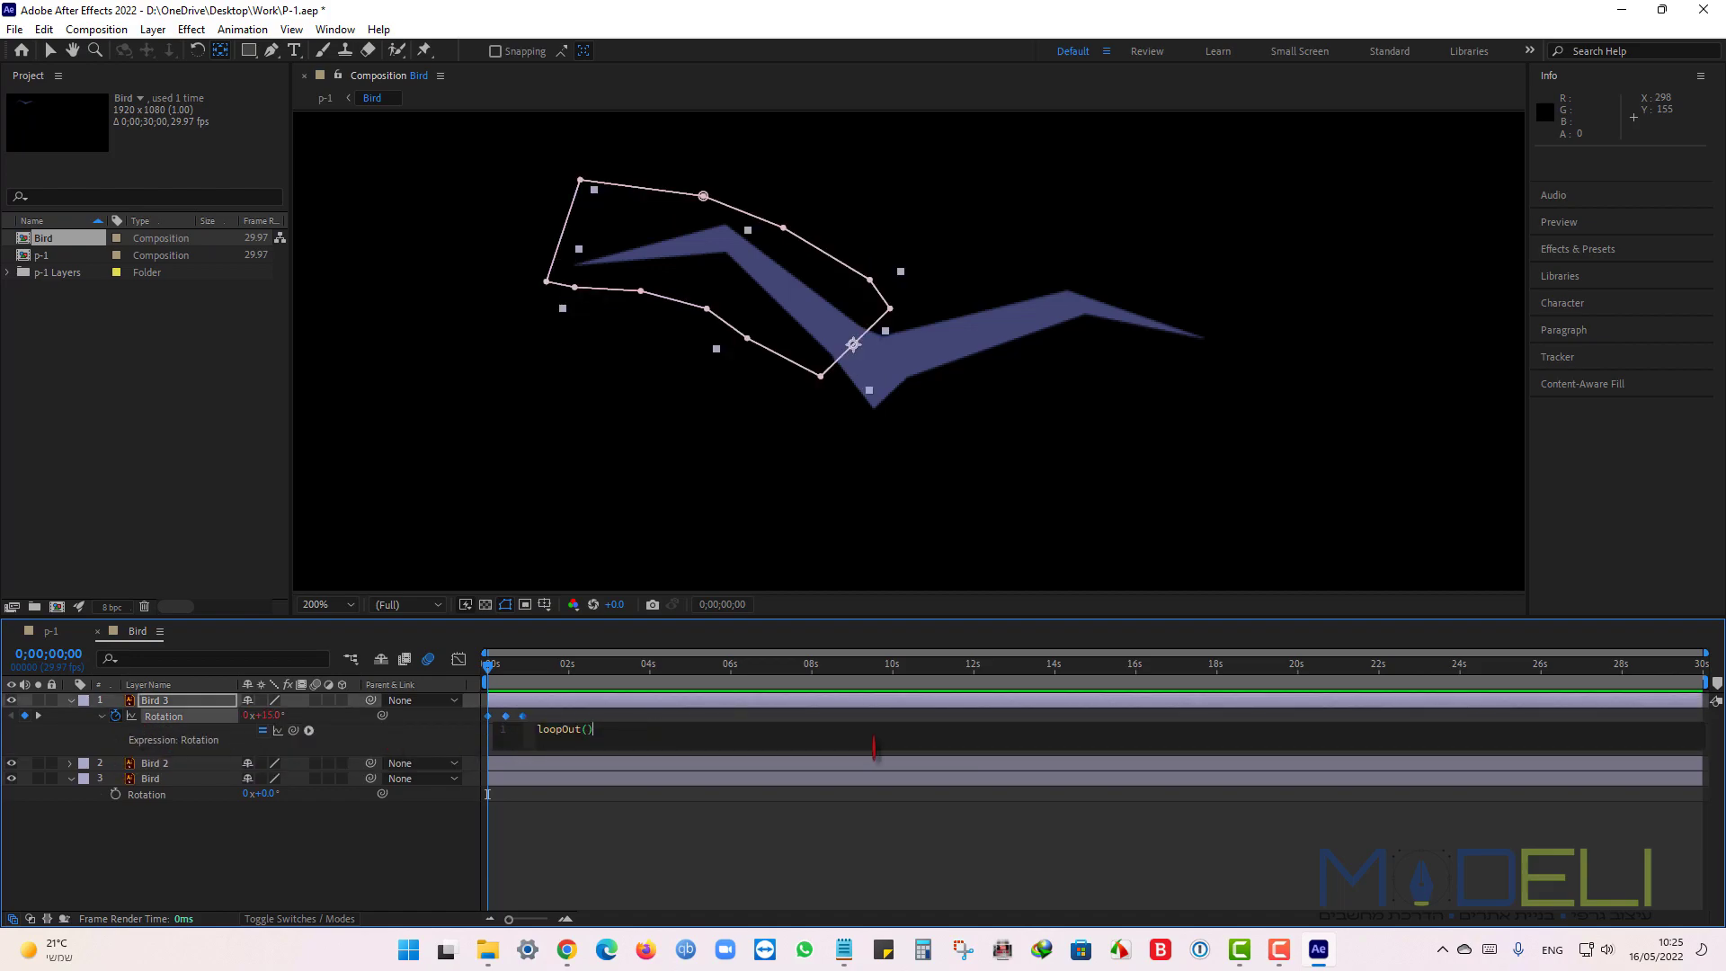
click(379, 874)
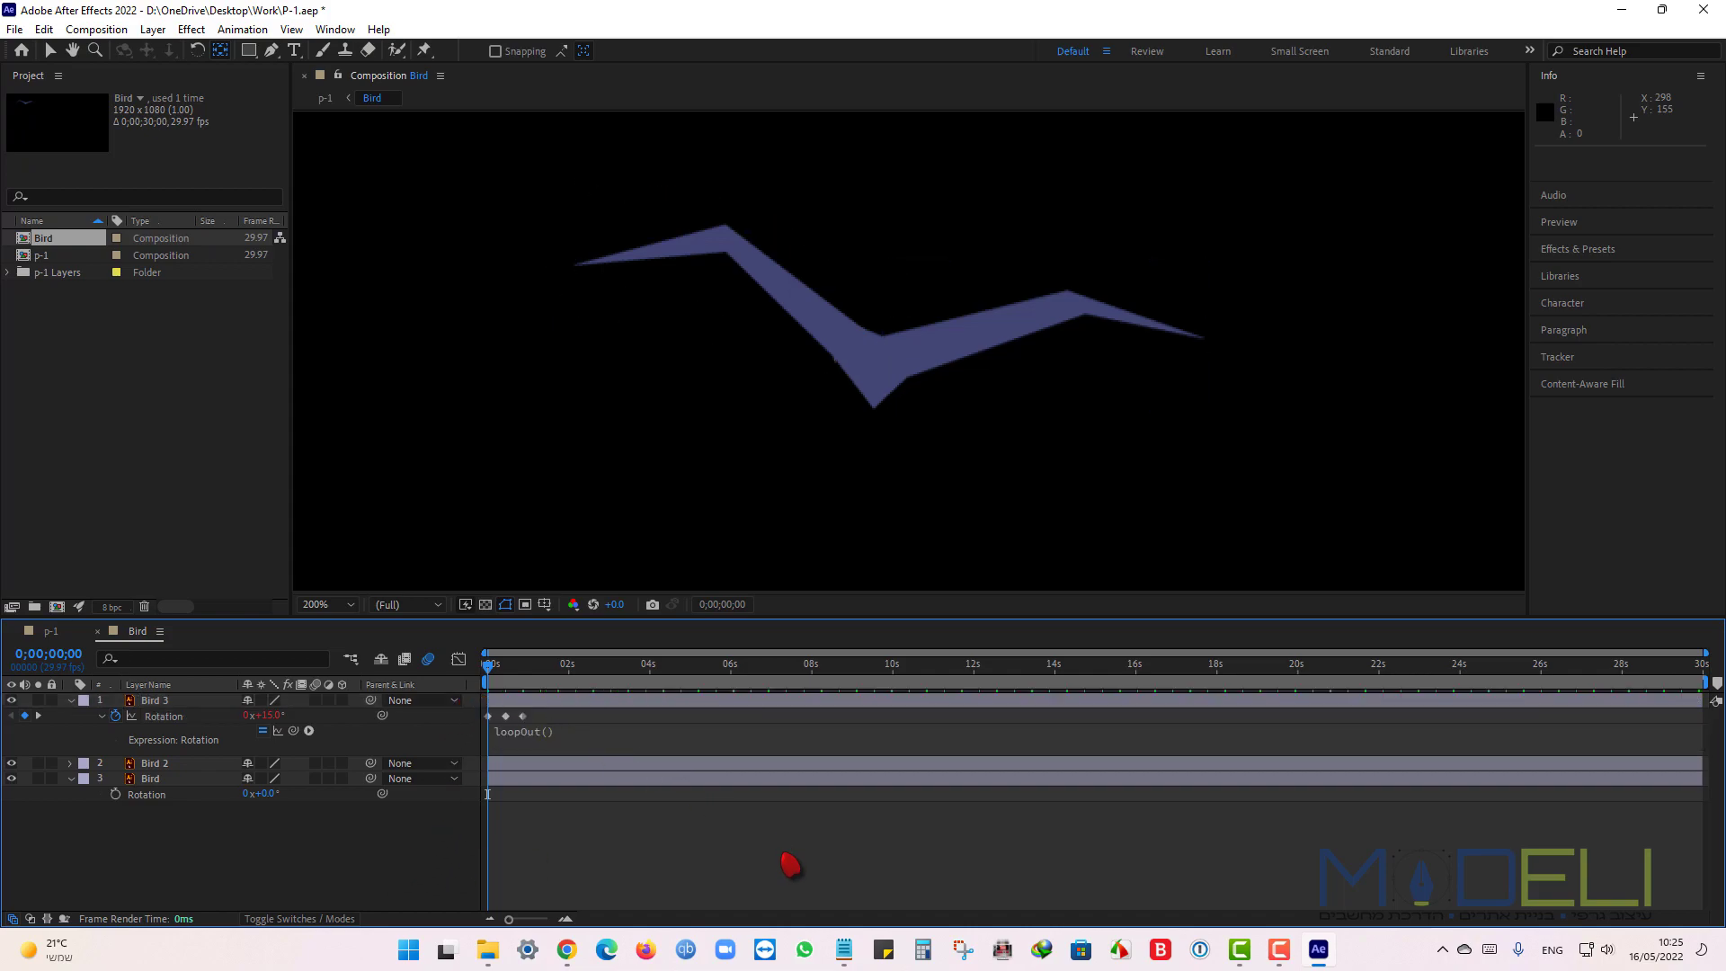
key(space)
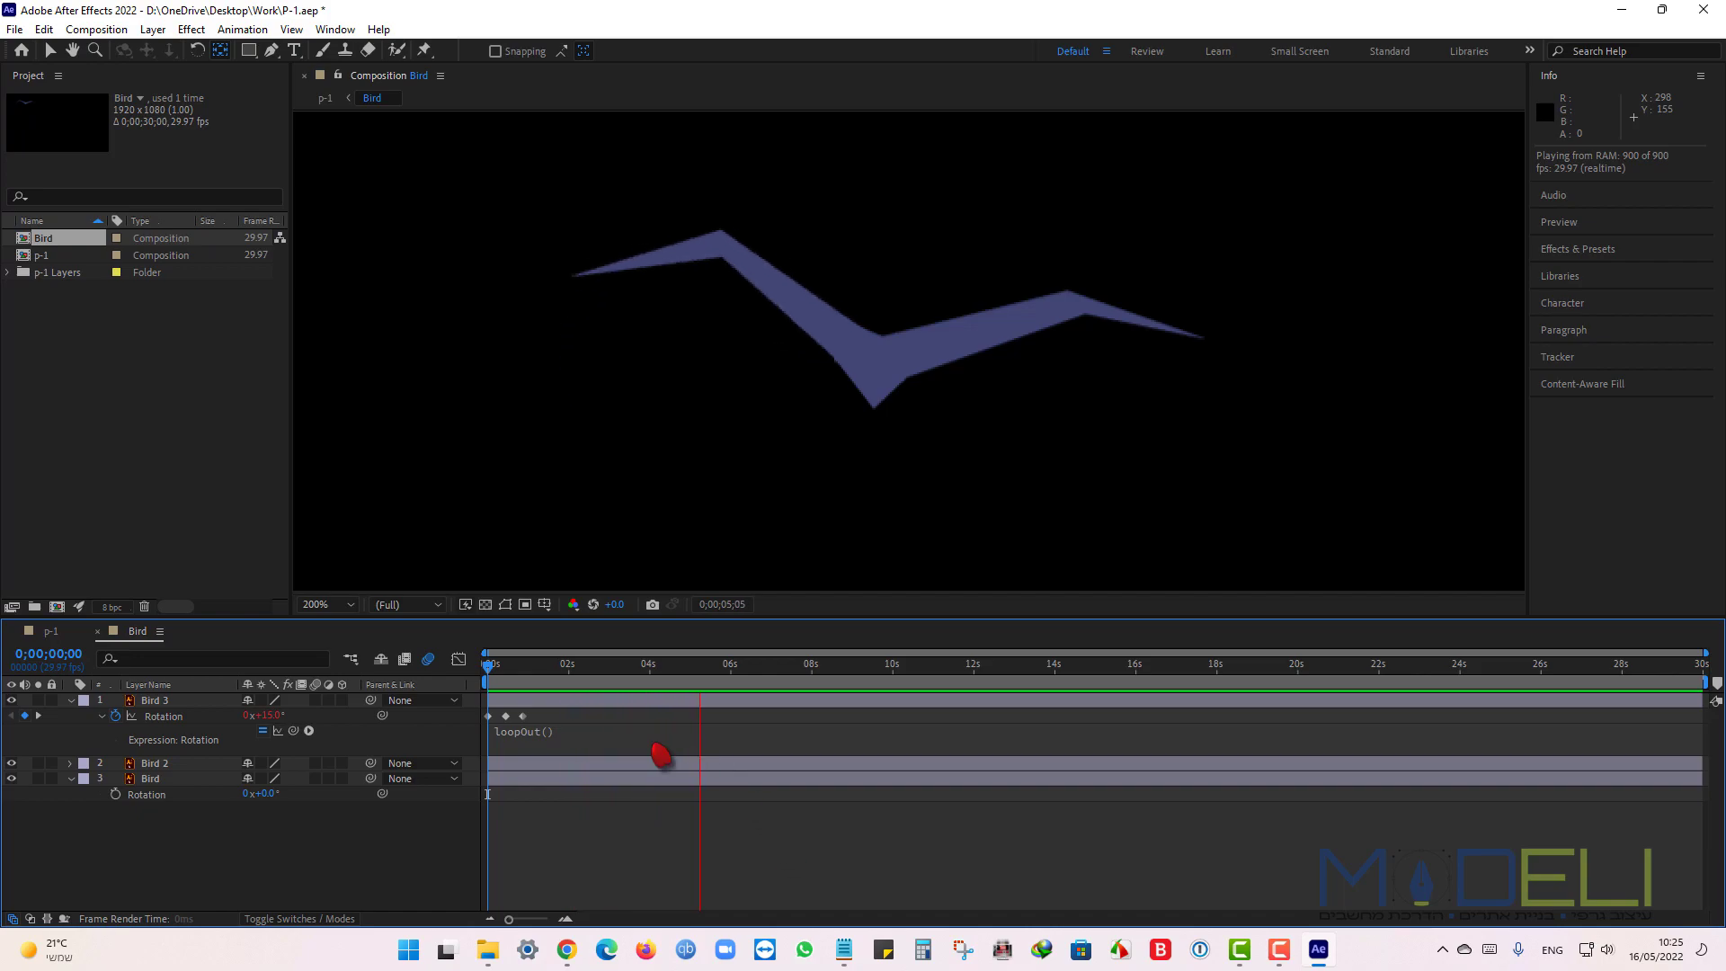
Return to the first frame and keyframe the Bird layer's rotation at -20°.
click(701, 669)
drag(708, 674, 485, 676)
key(g)
key(ctrl+z)
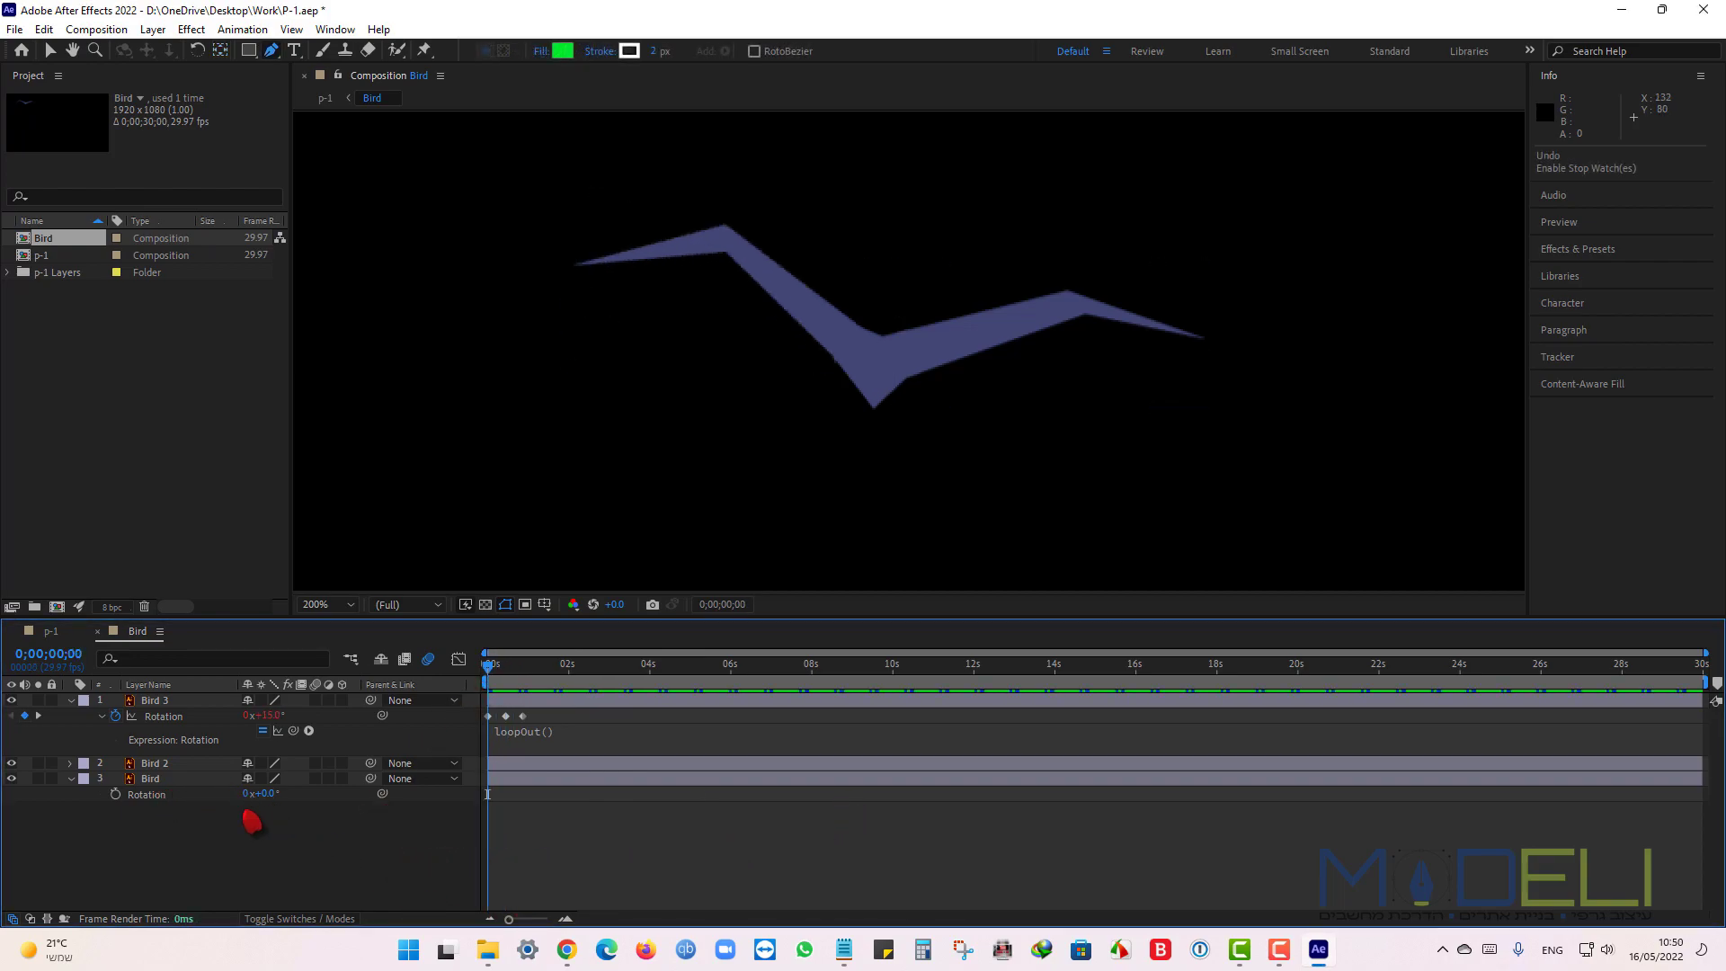
click(160, 784)
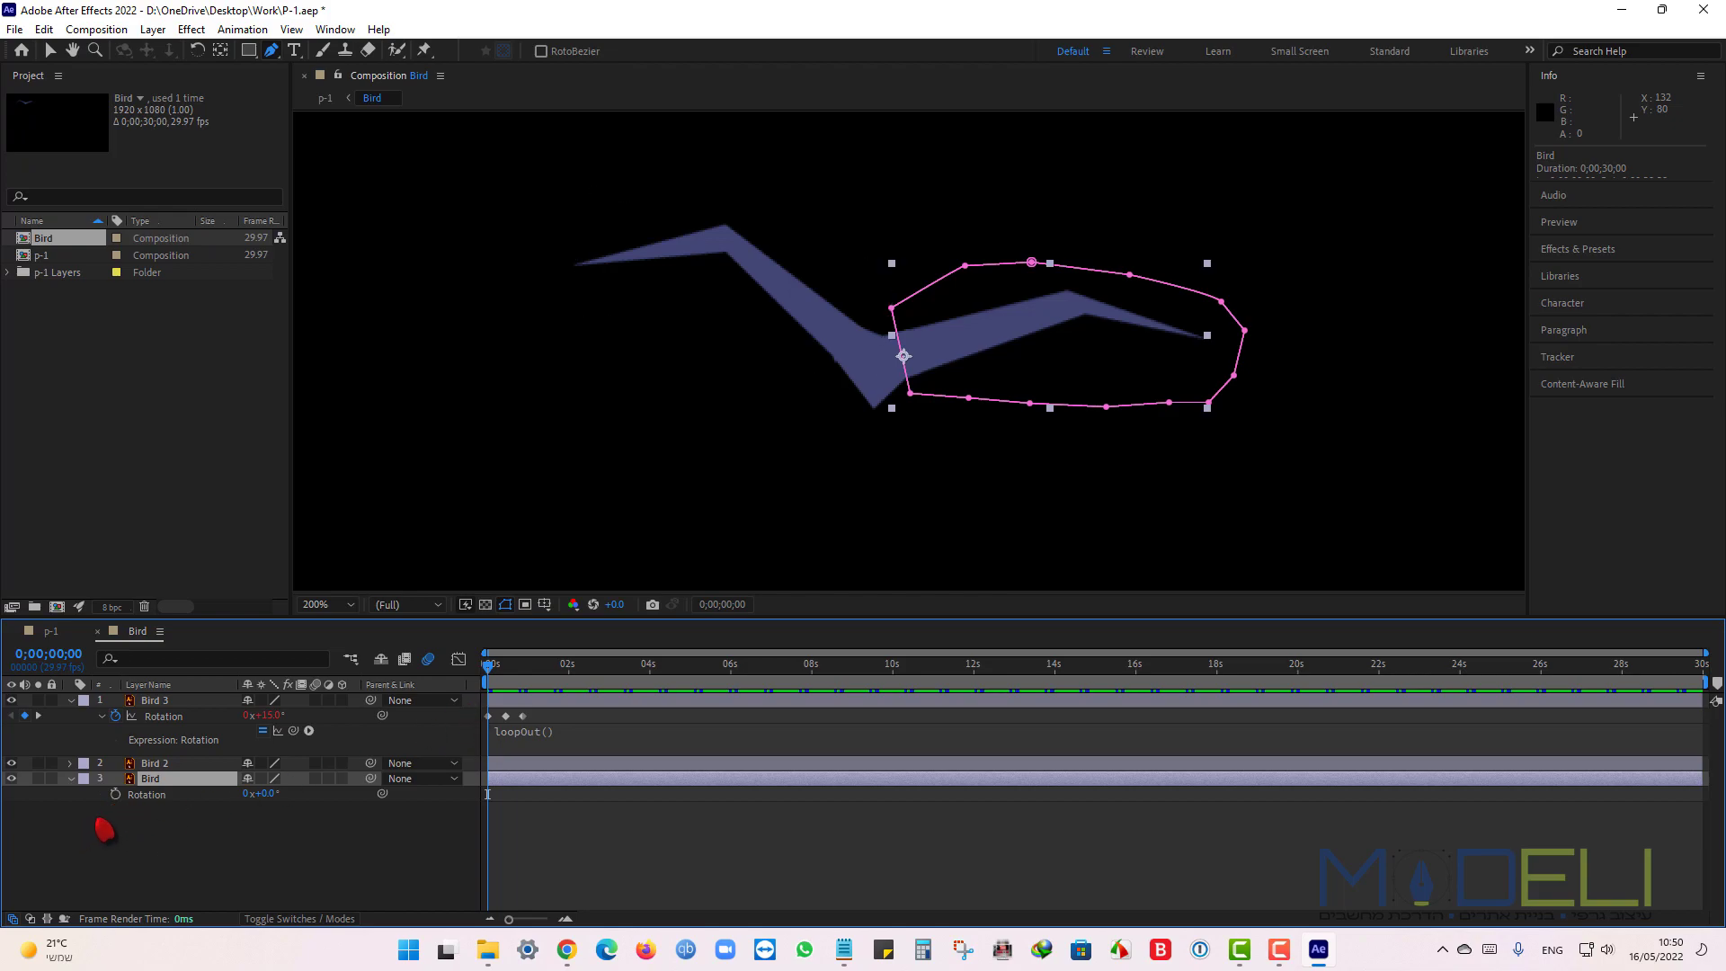
click(115, 794)
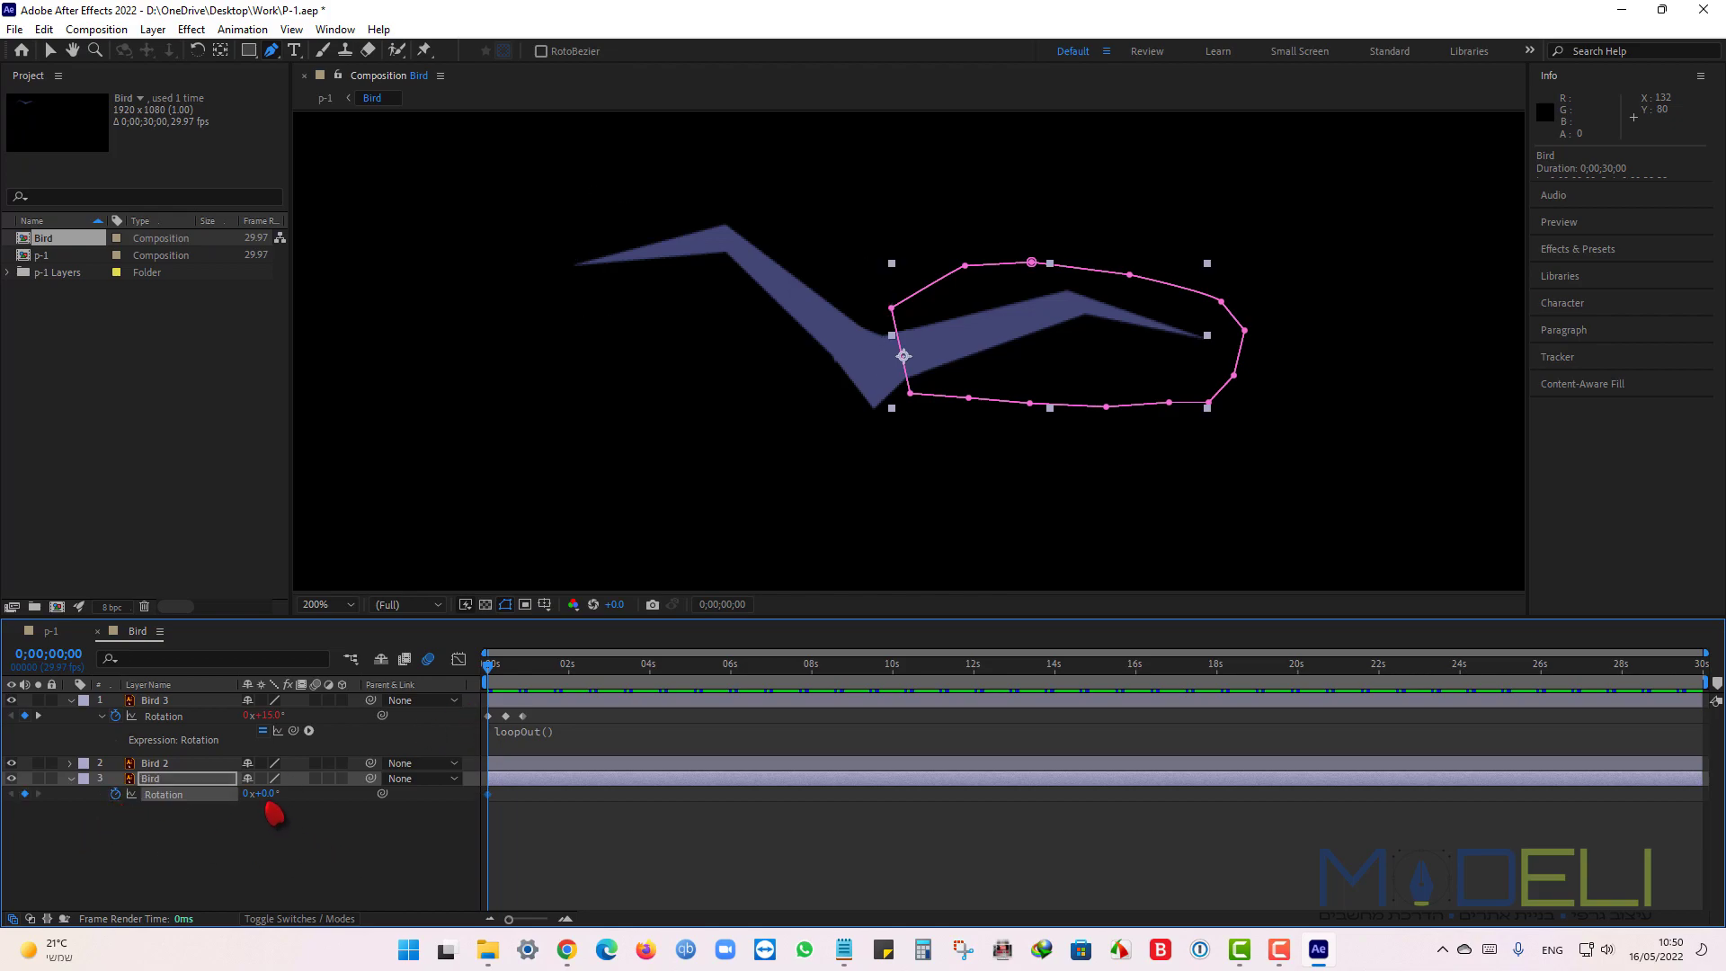
drag(269, 803, 250, 796)
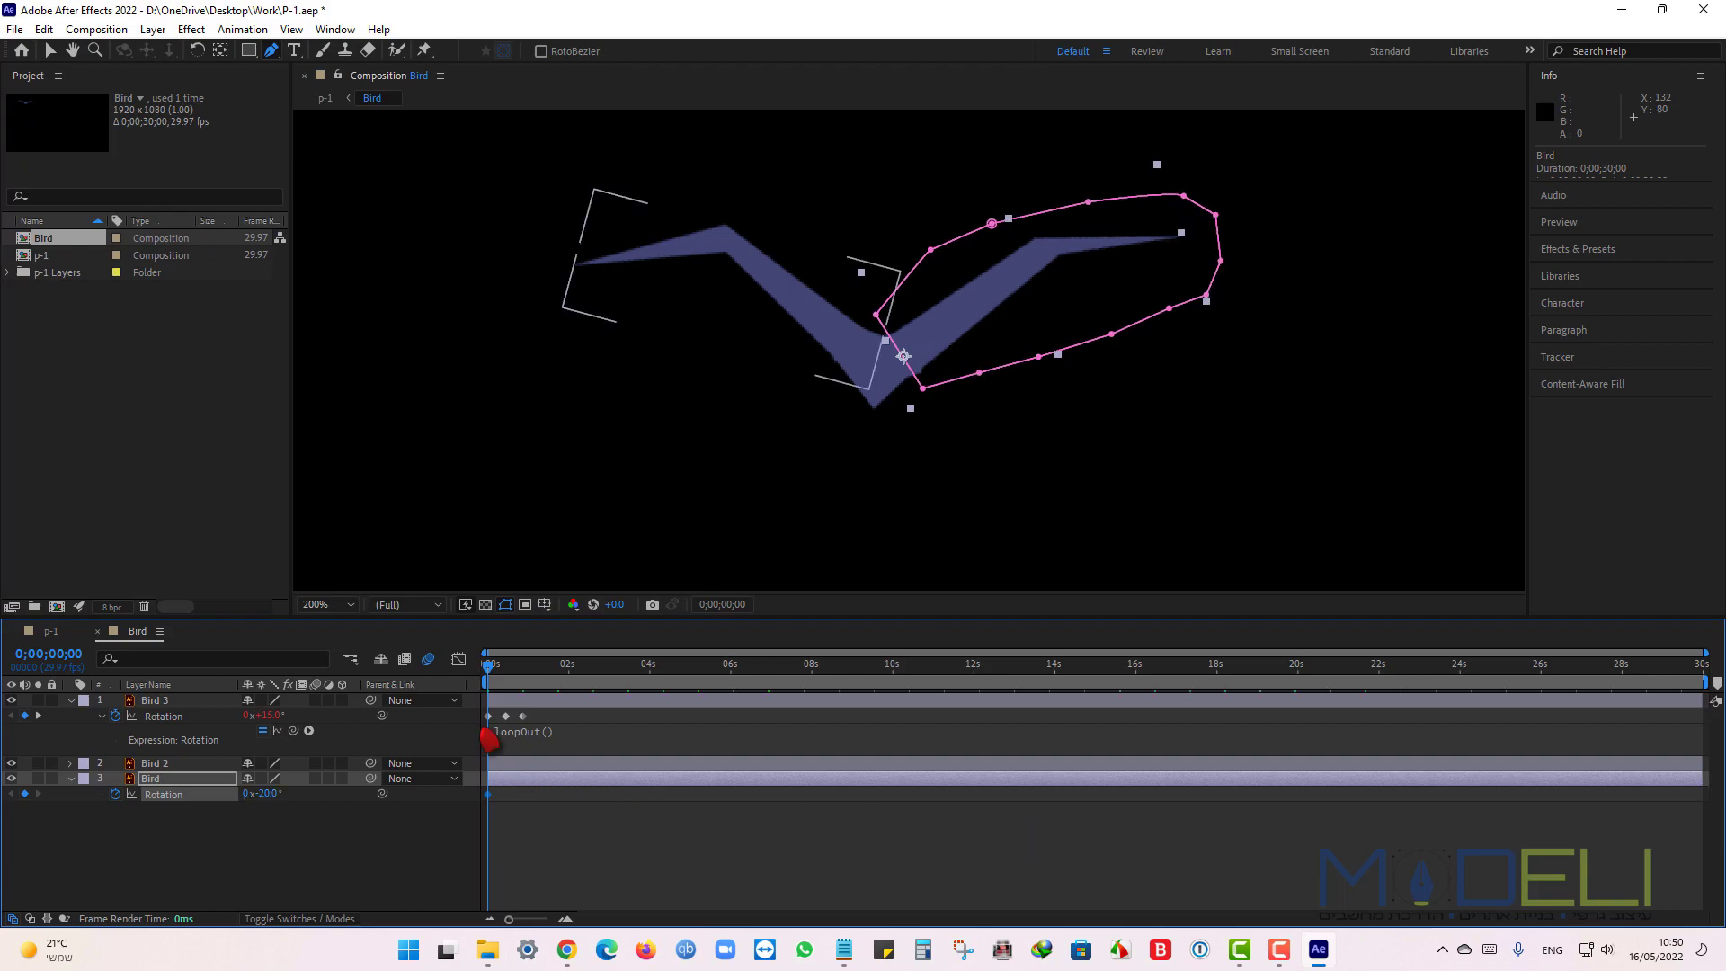
Keyframe the Bird layer's rotation at 13° at 0;00;00;13 and paste a copy of its first keyframe at 0;00;00;26.
drag(493, 675, 506, 670)
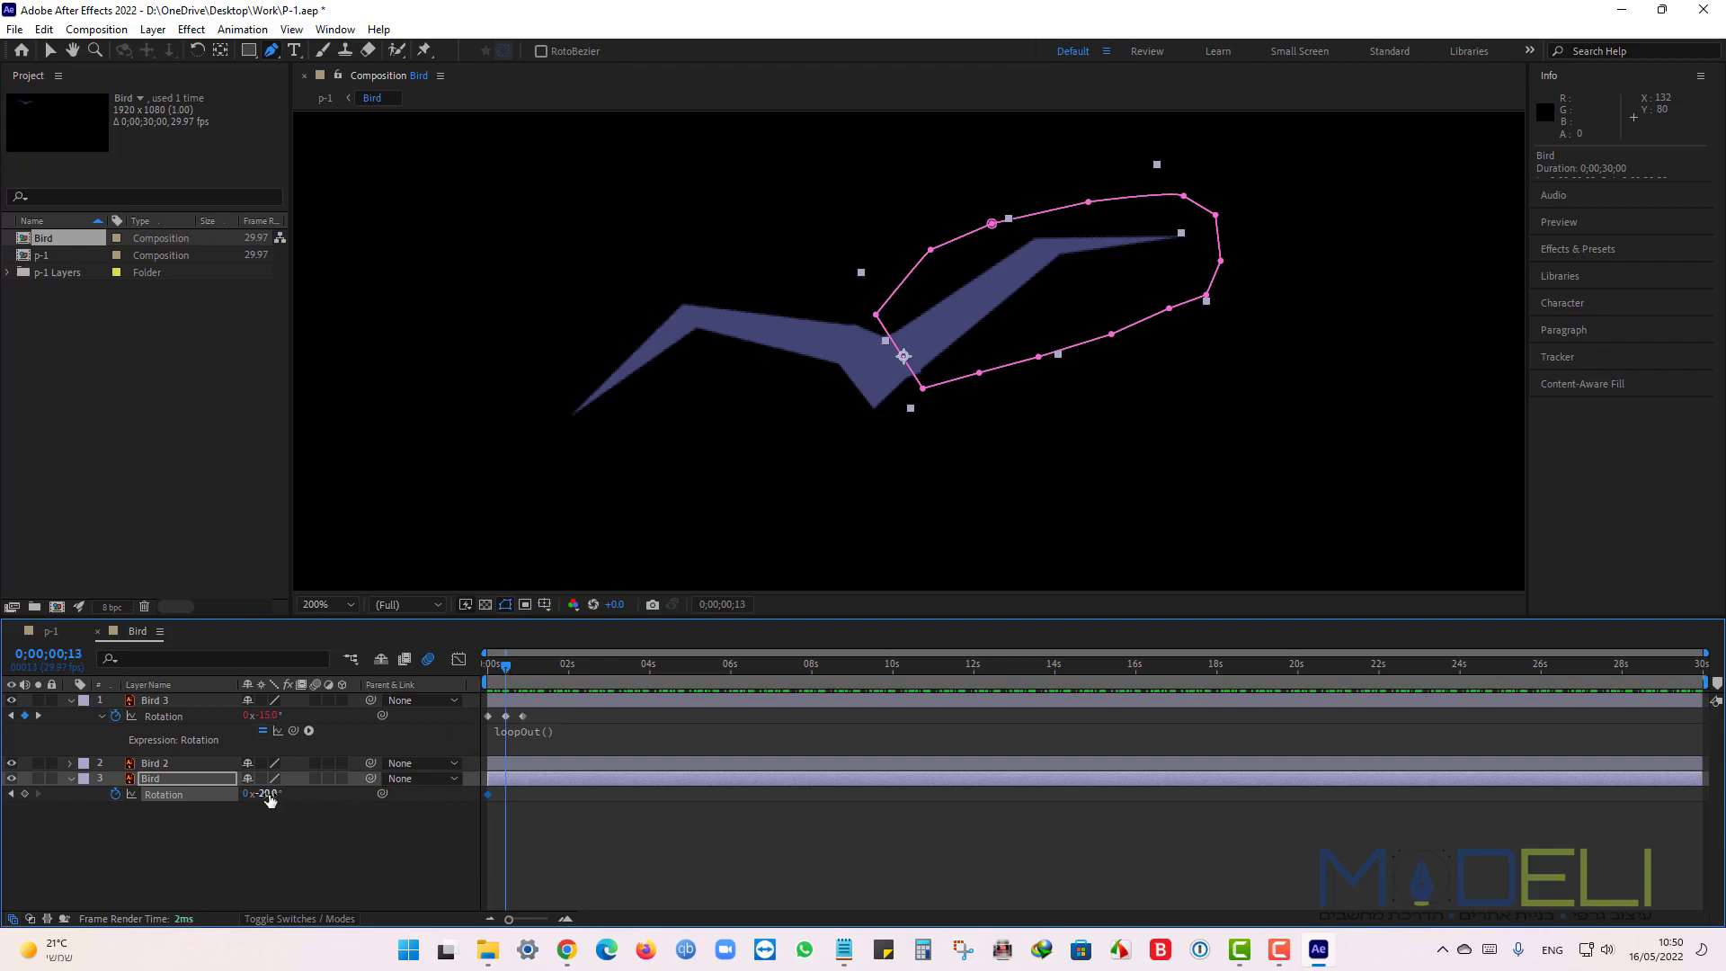
drag(268, 799, 296, 794)
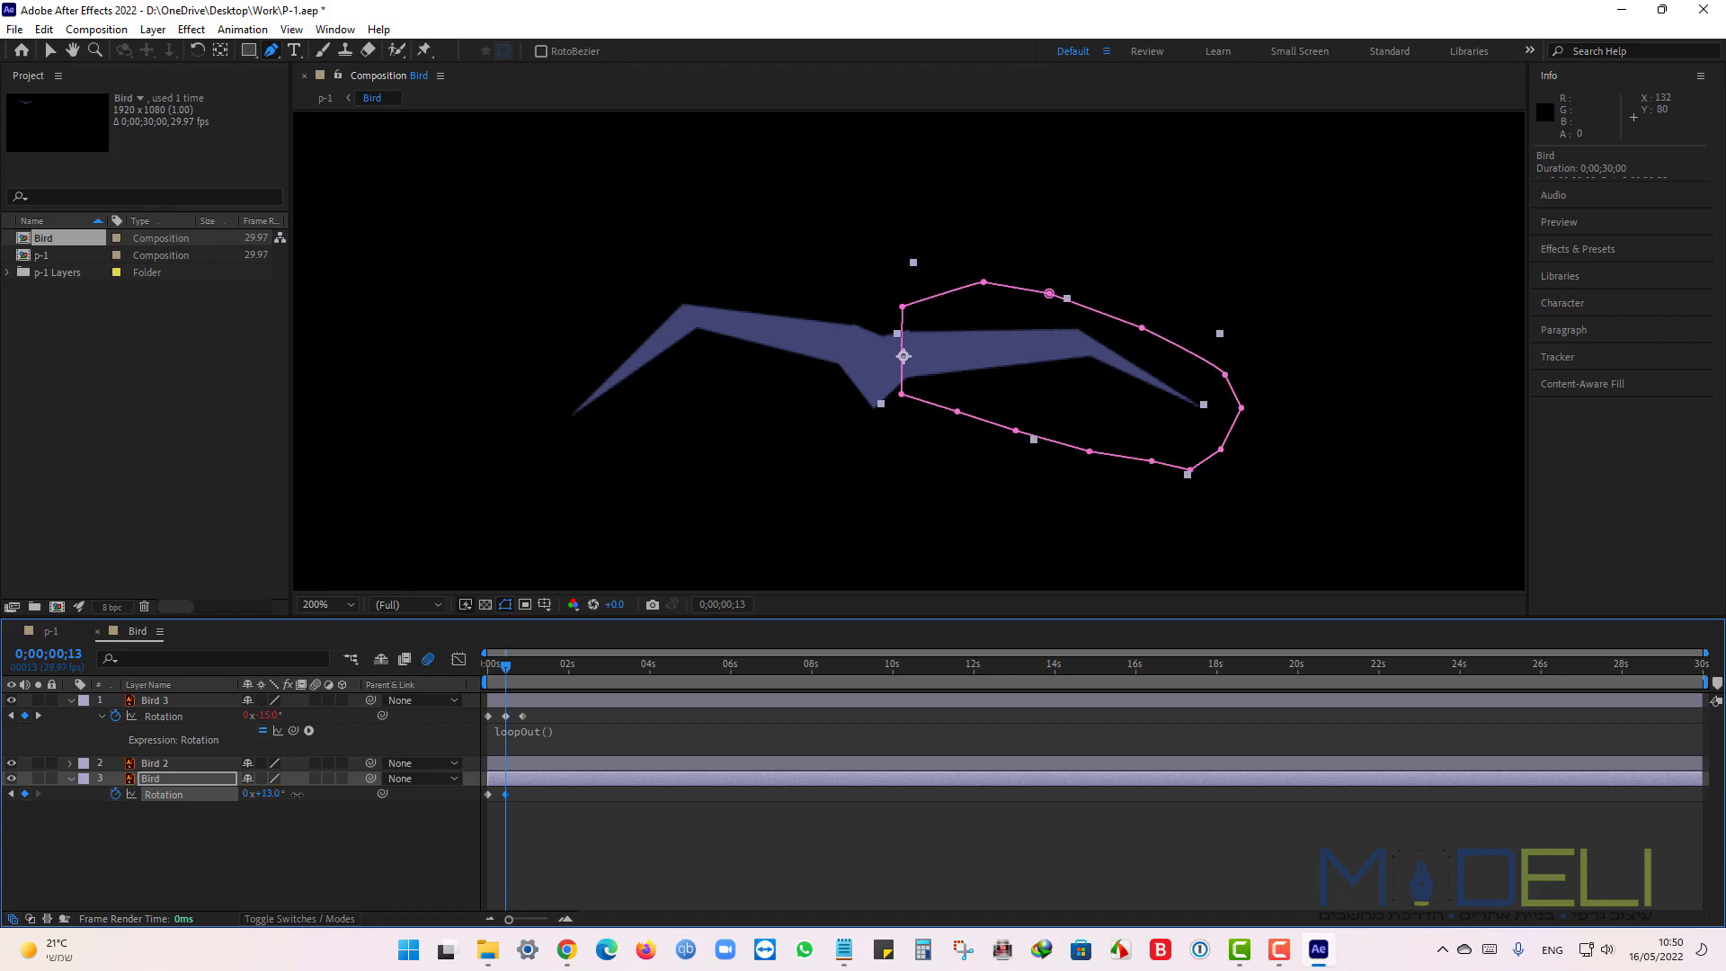
click(488, 795)
drag(506, 675, 526, 682)
key(ctrl+v)
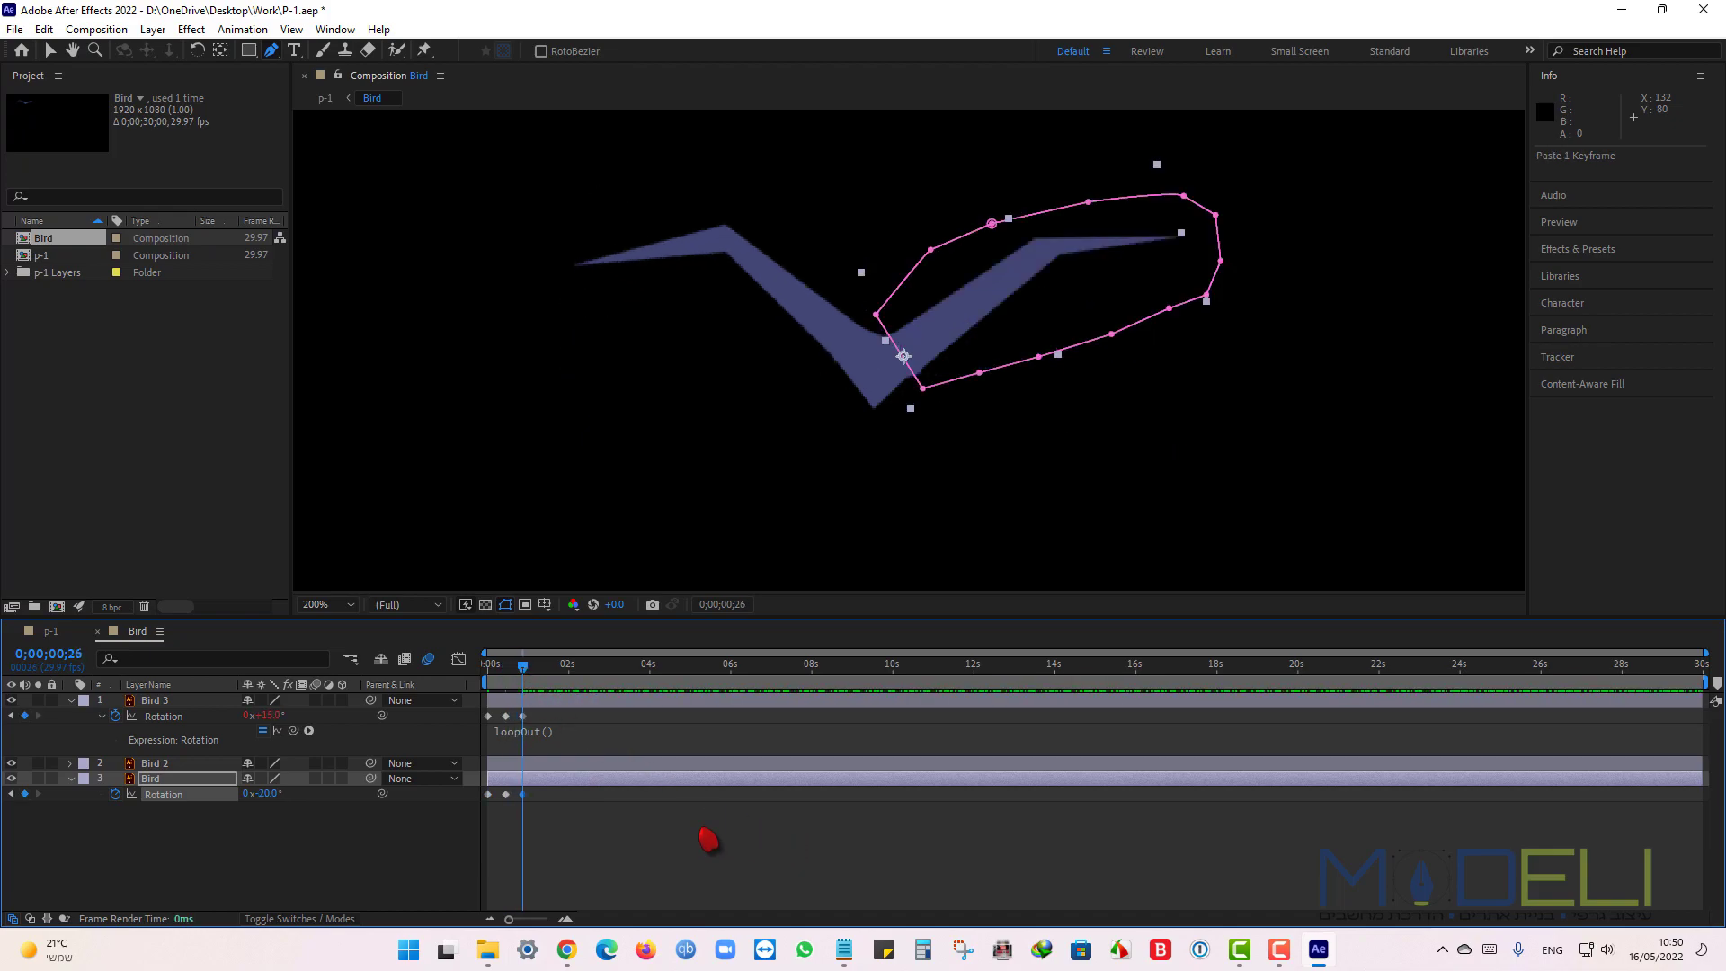
Copy the loopOut() expression from Bird 3's rotation to the Bird layer's rotation.
click(518, 742)
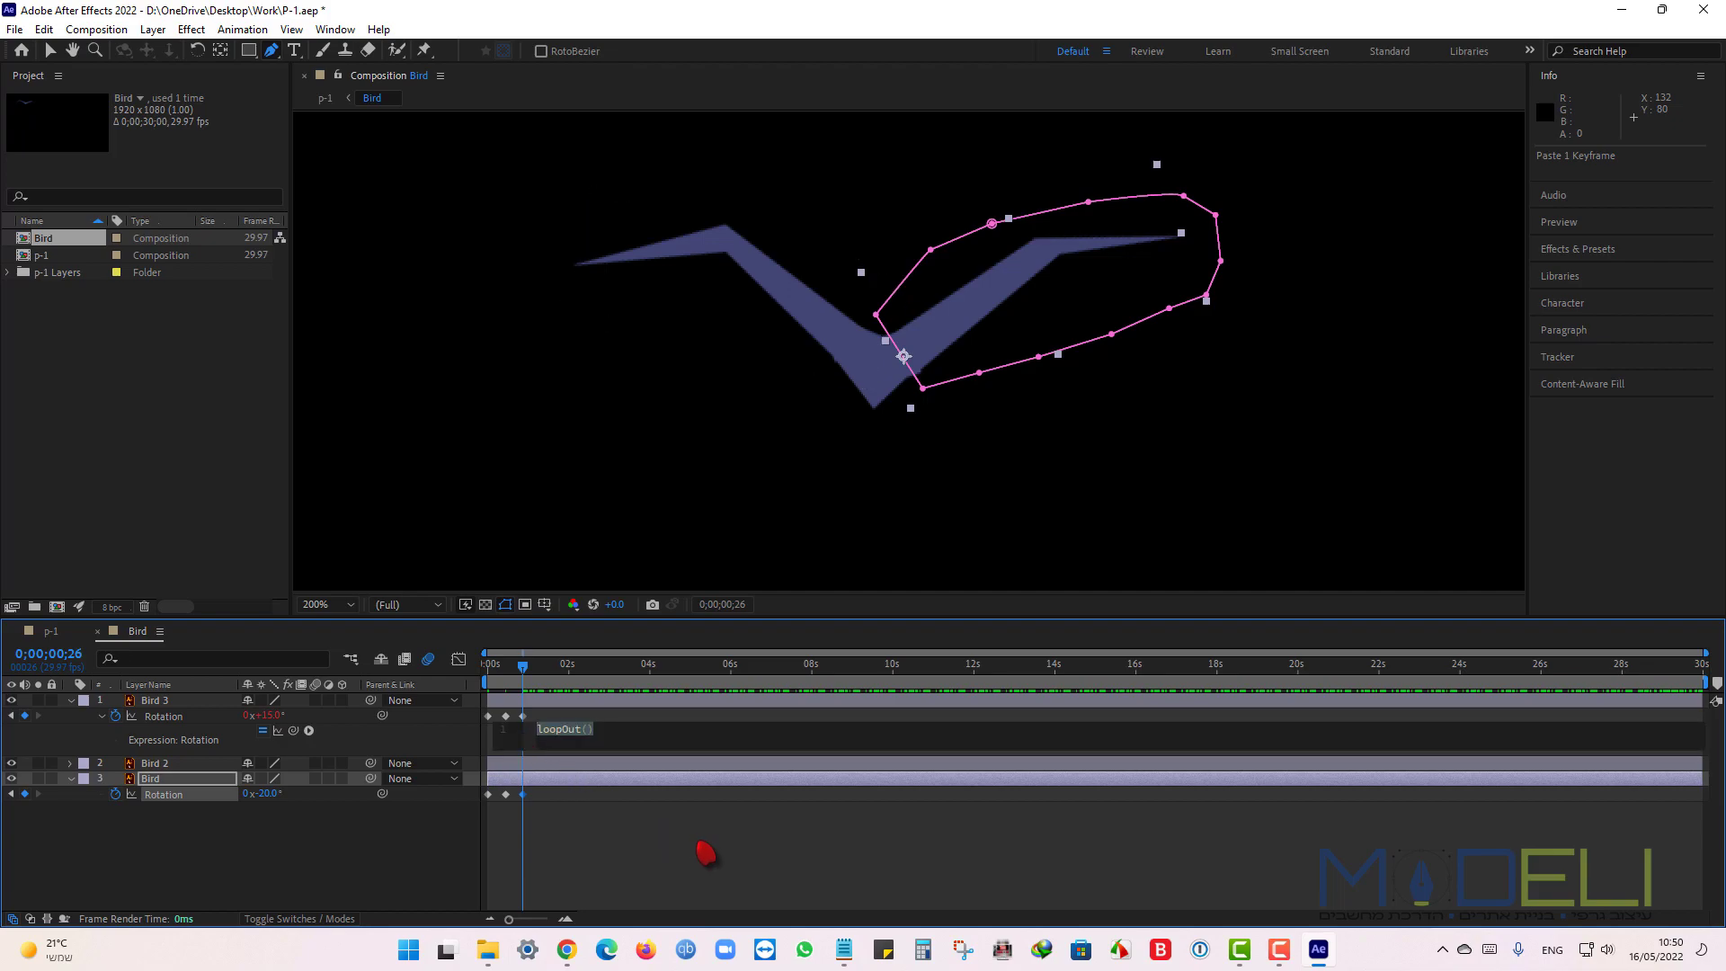
key(ctrl+c)
alt+click(115, 794)
key(ctrl+v)
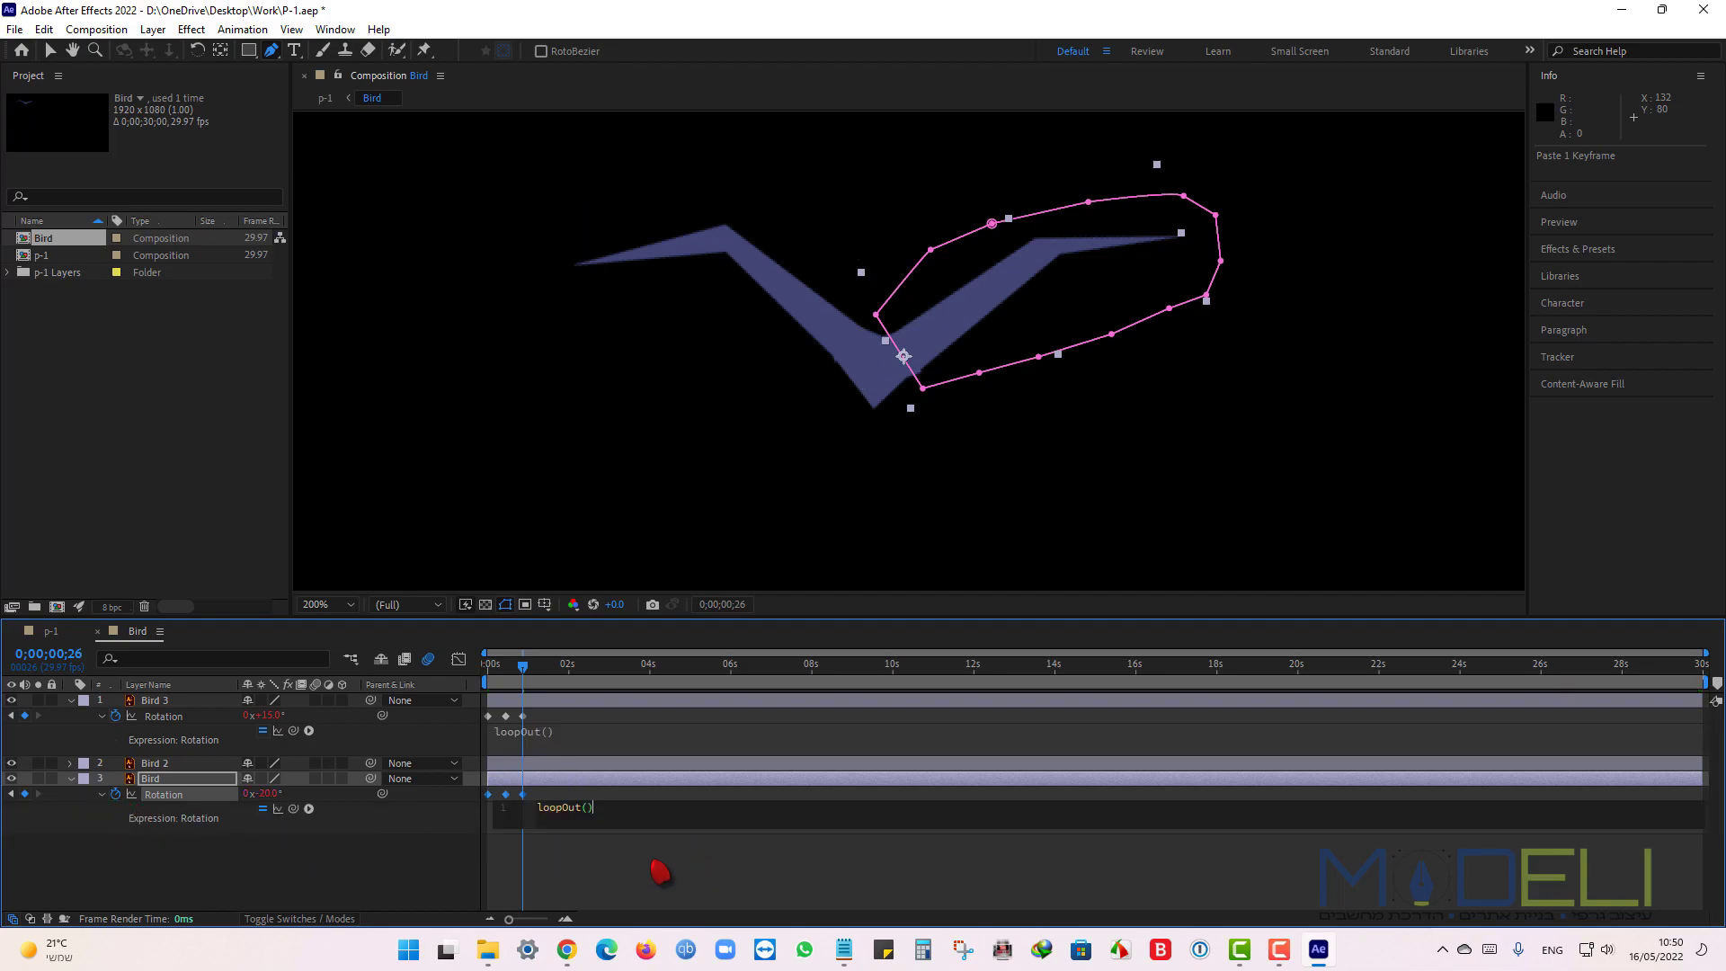
click(683, 869)
Play the looping flap of both wings from the first frame.
drag(522, 668, 402, 669)
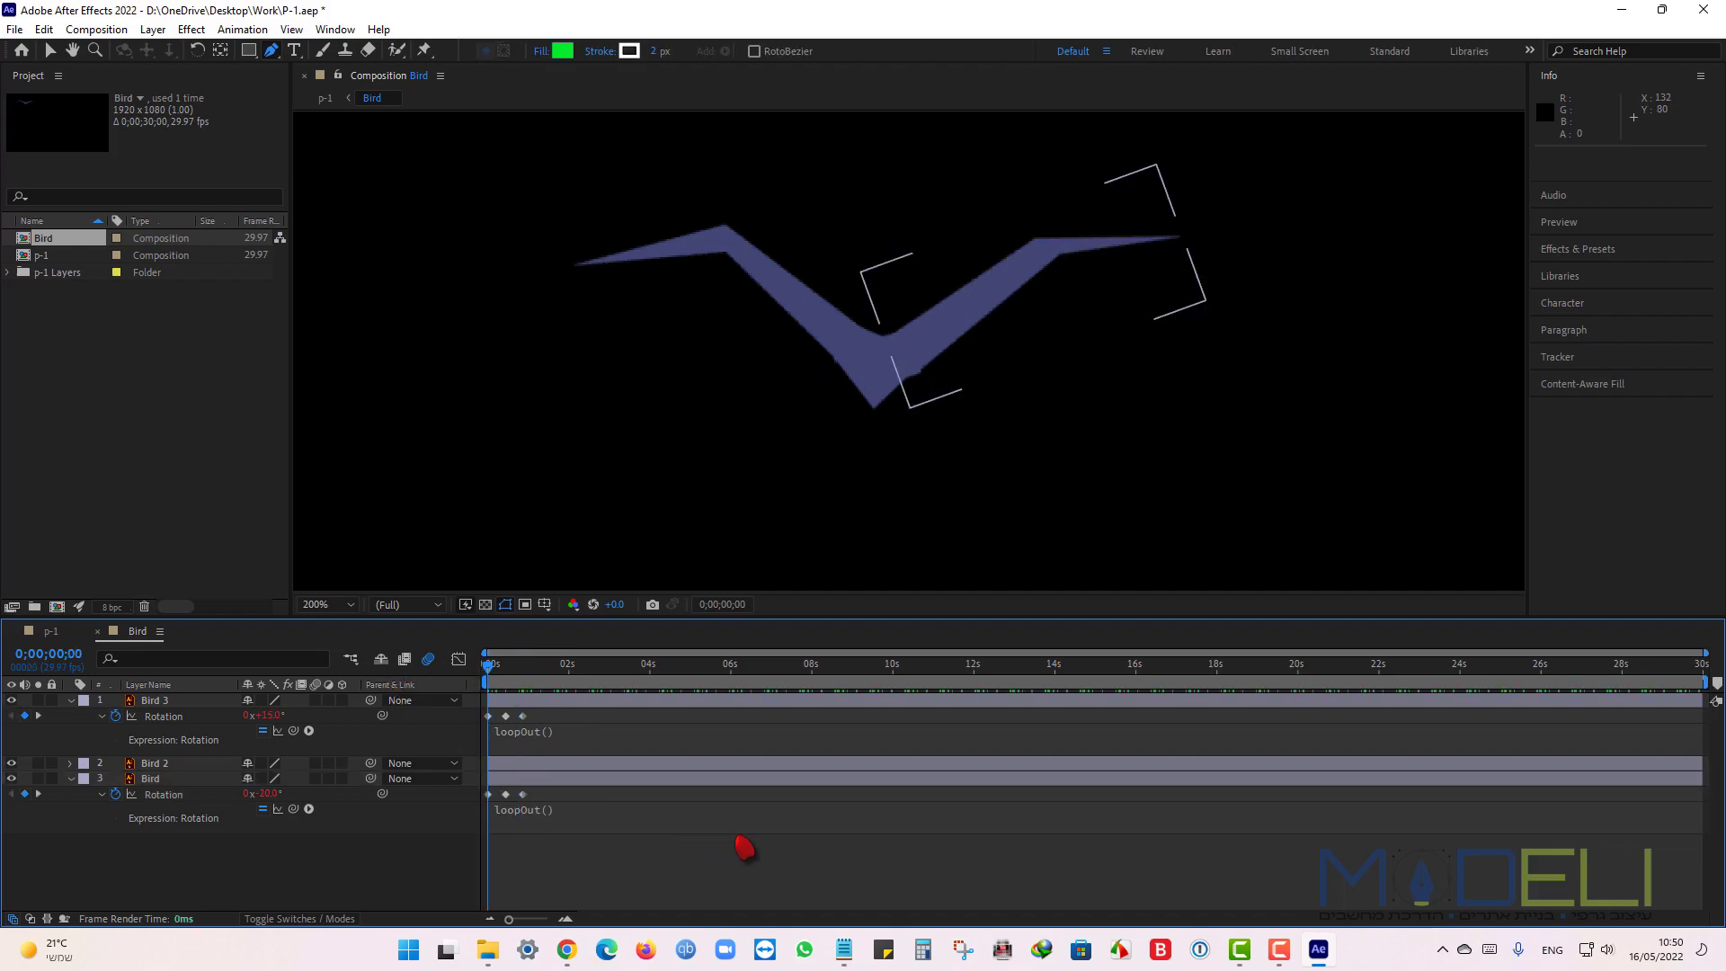
key(space)
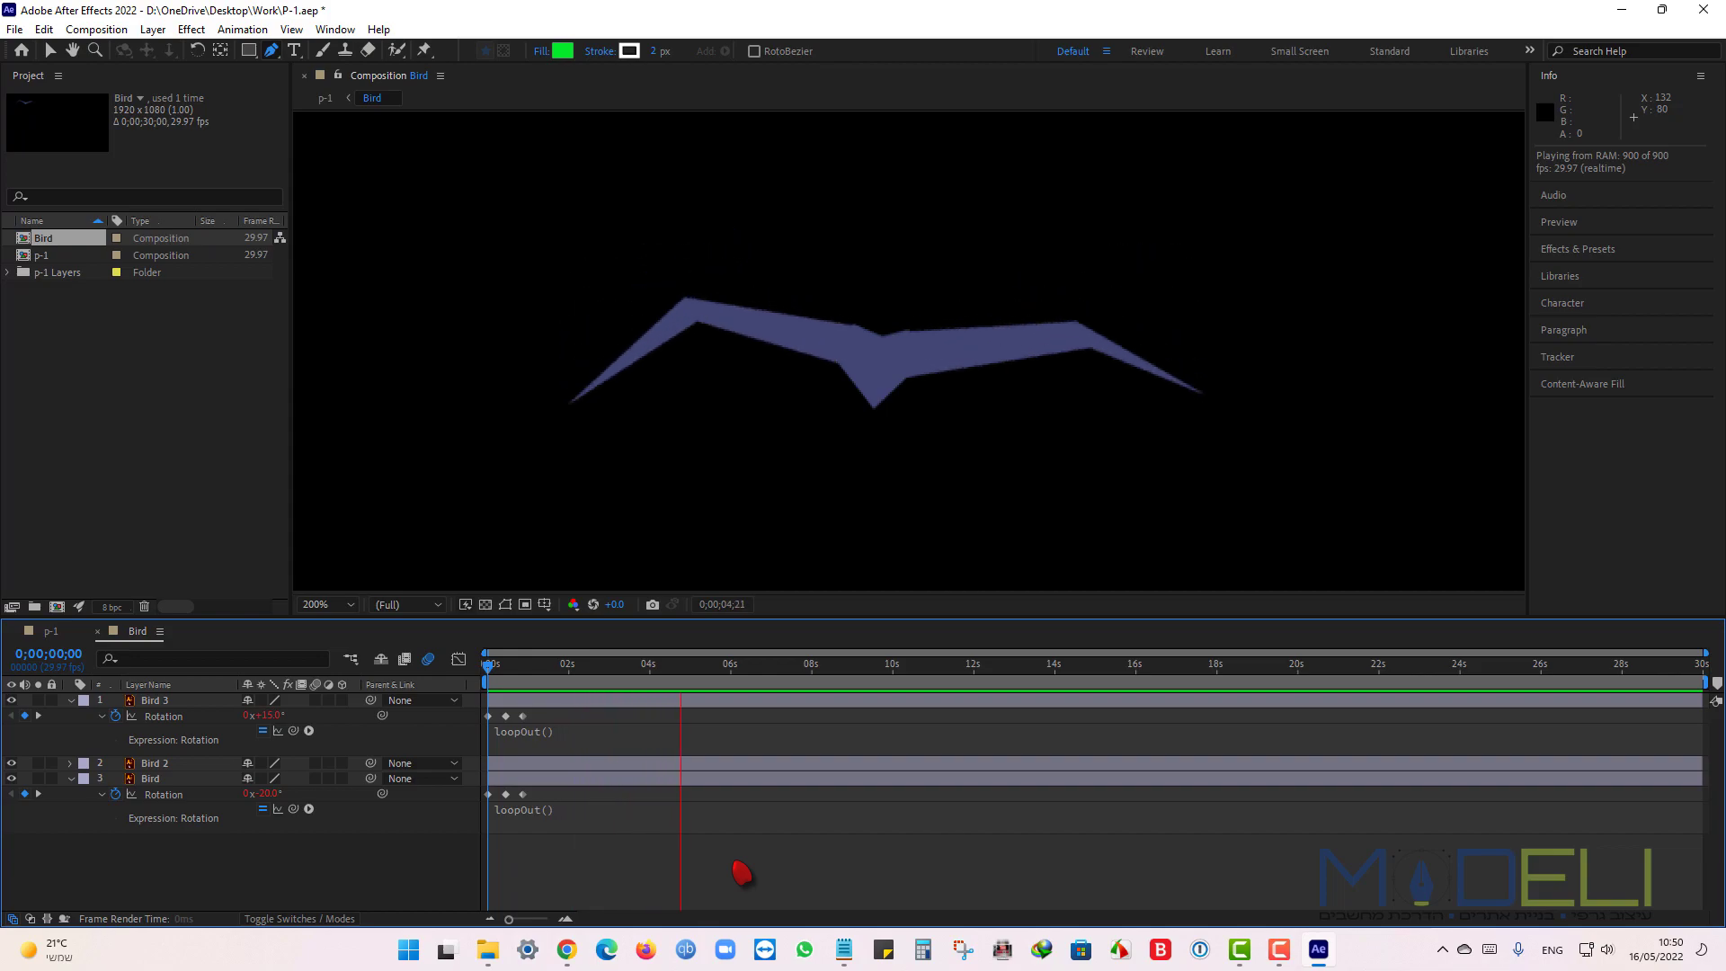
click(717, 700)
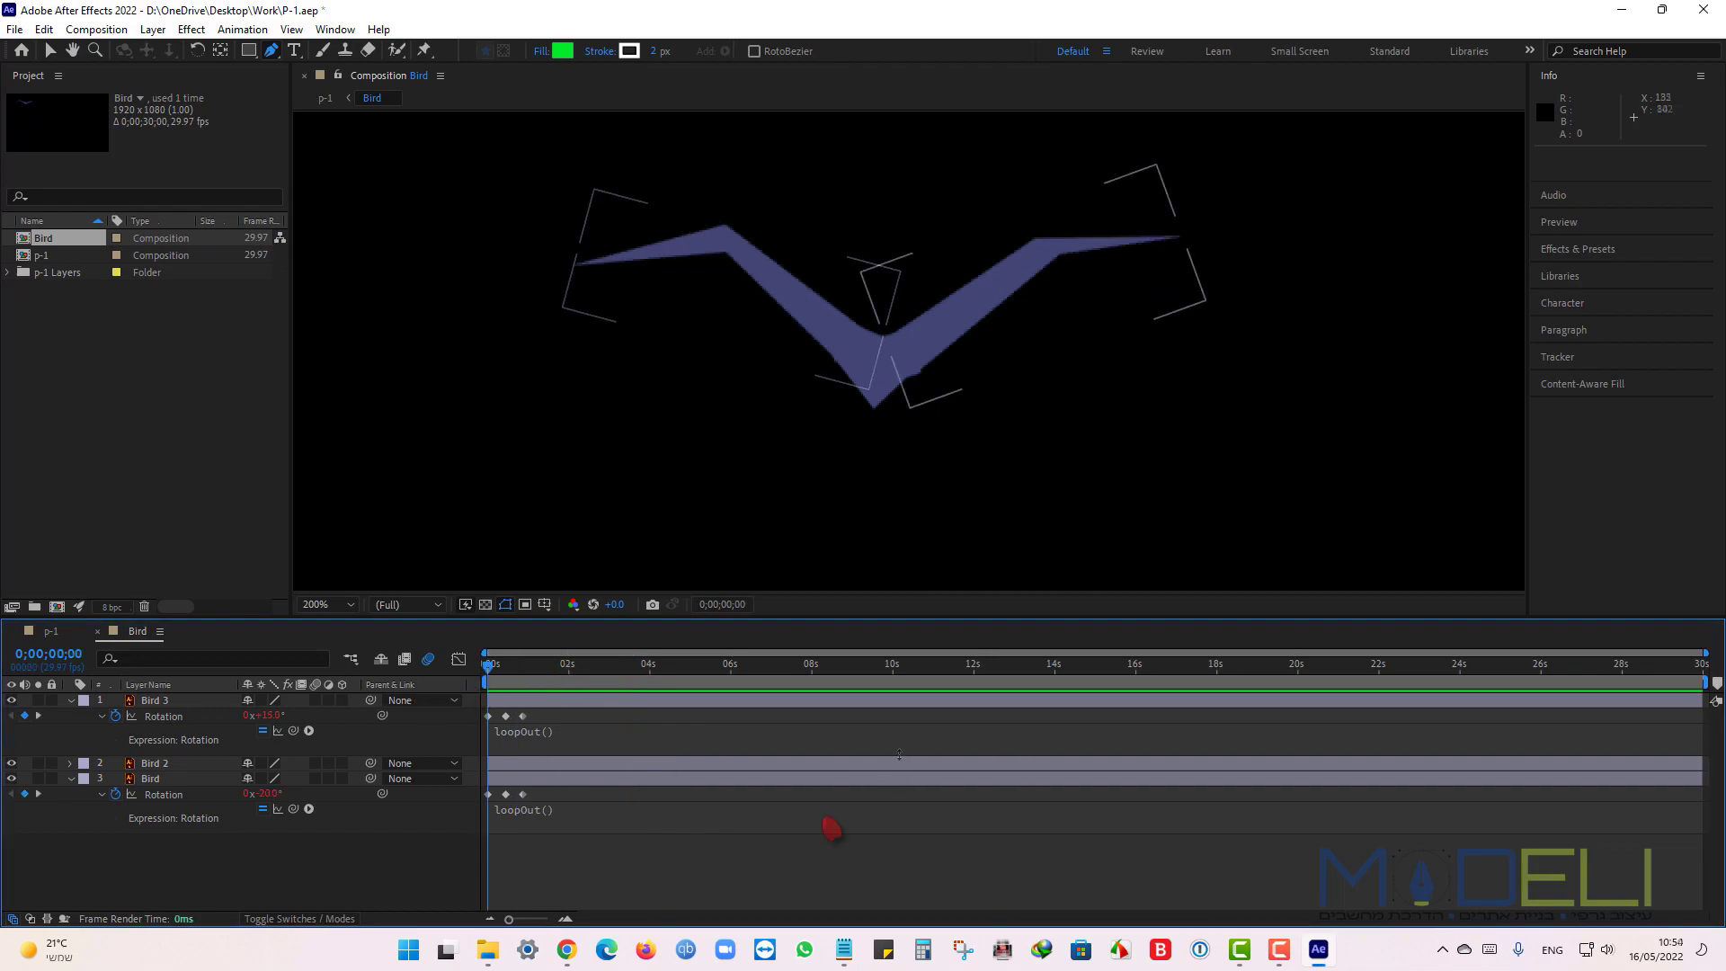
Switch to the p-1 composition, preview the full scene with the flapping bird twice, and return to the first frame.
click(51, 631)
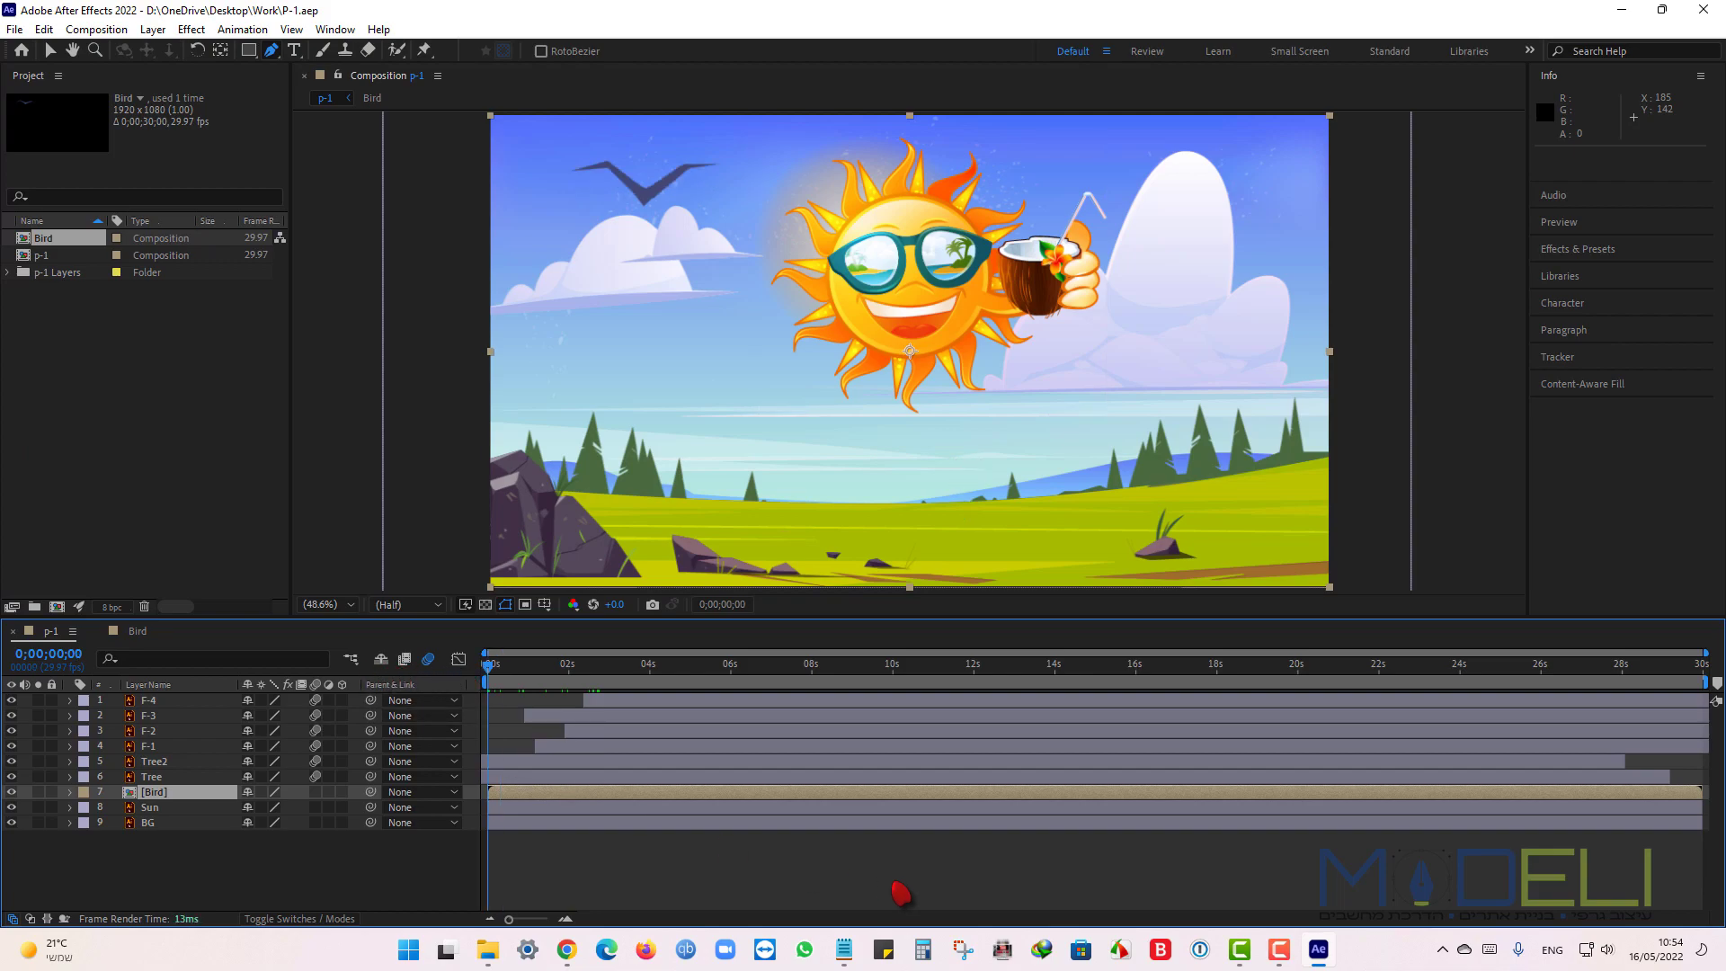
click(899, 893)
key(space)
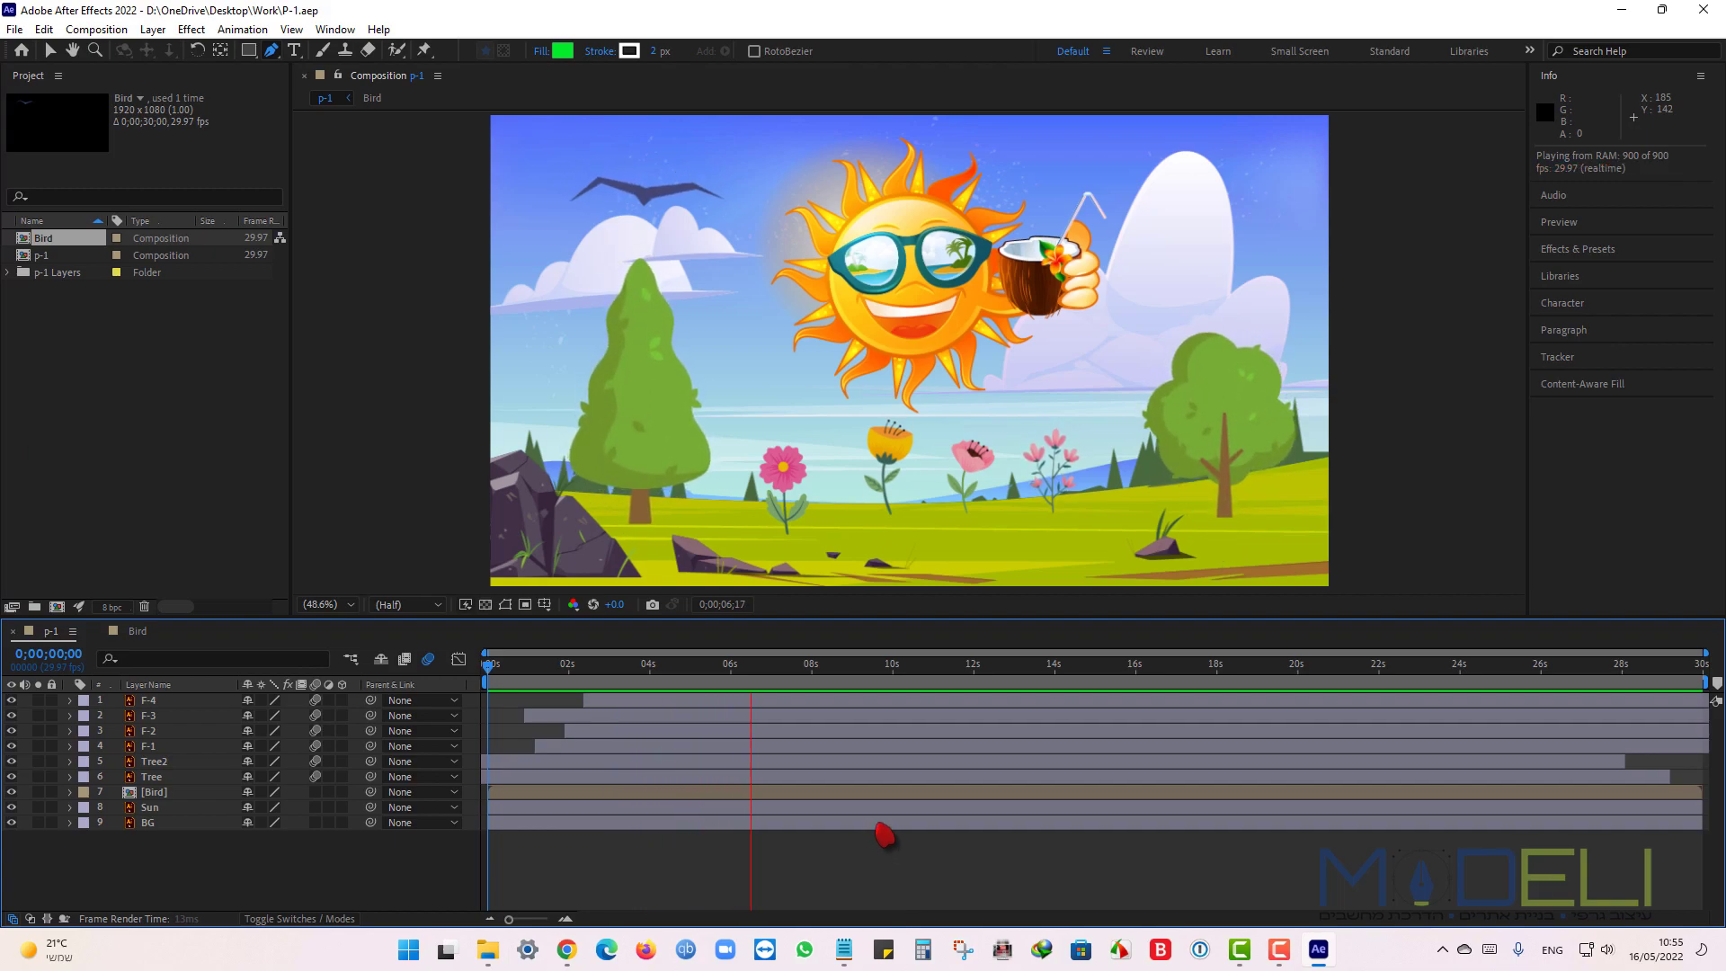
click(778, 670)
key(space)
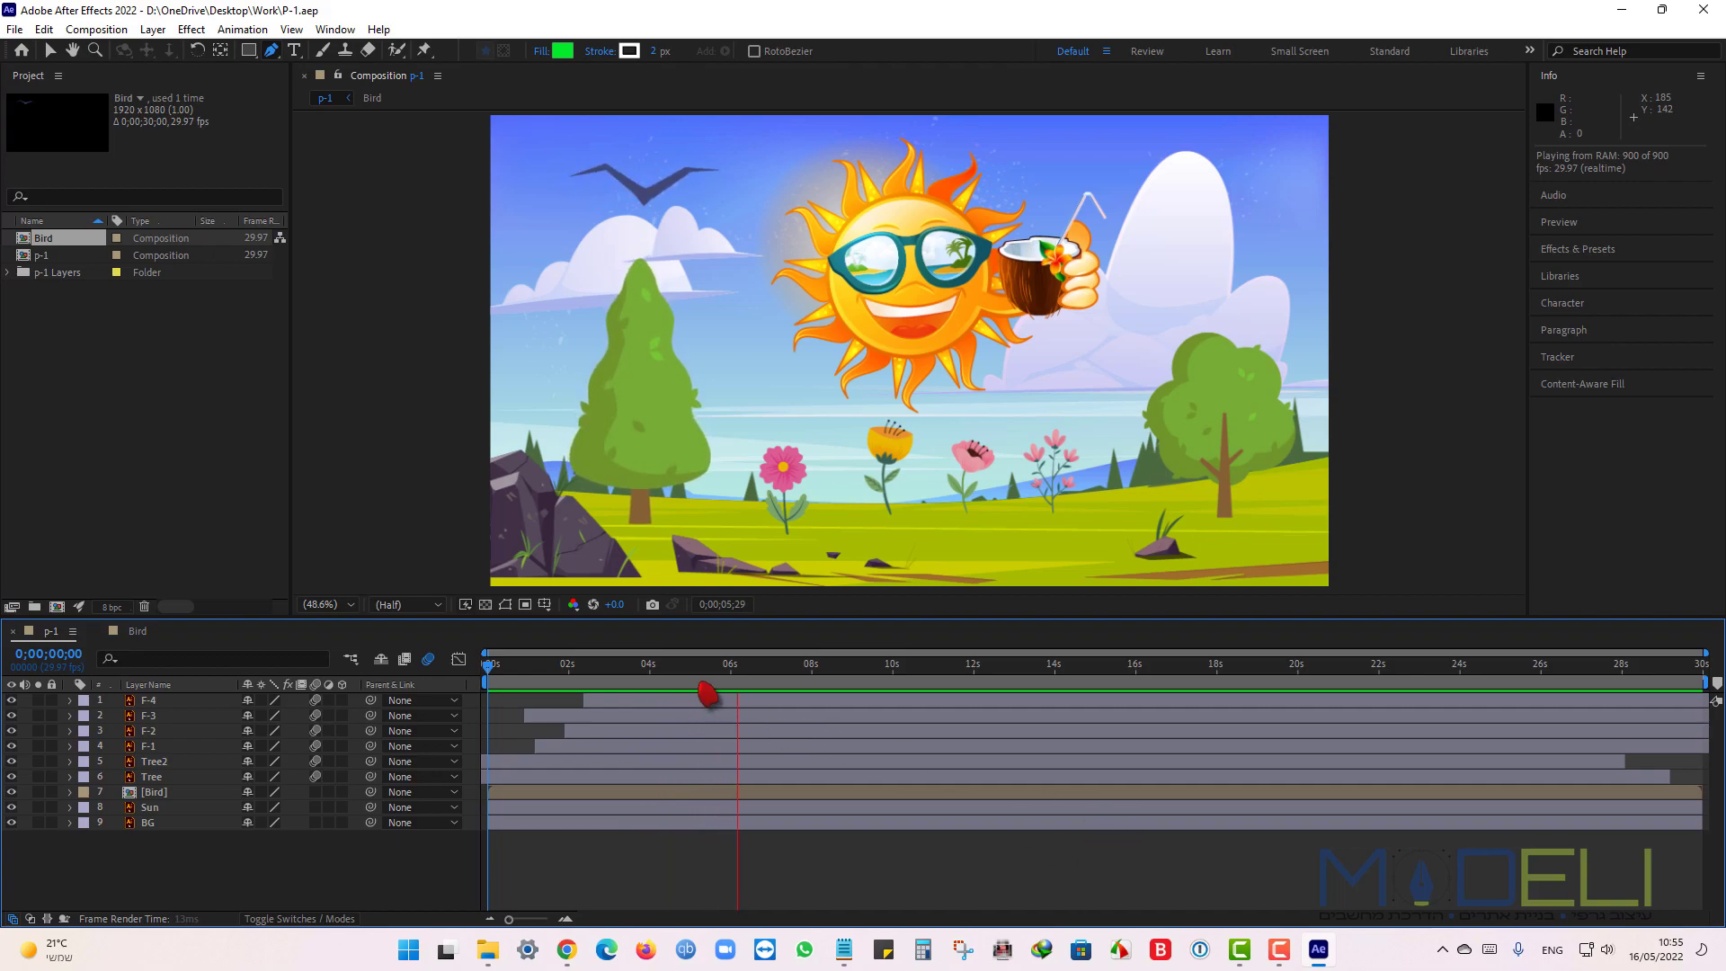
key(space)
drag(751, 686, 486, 678)
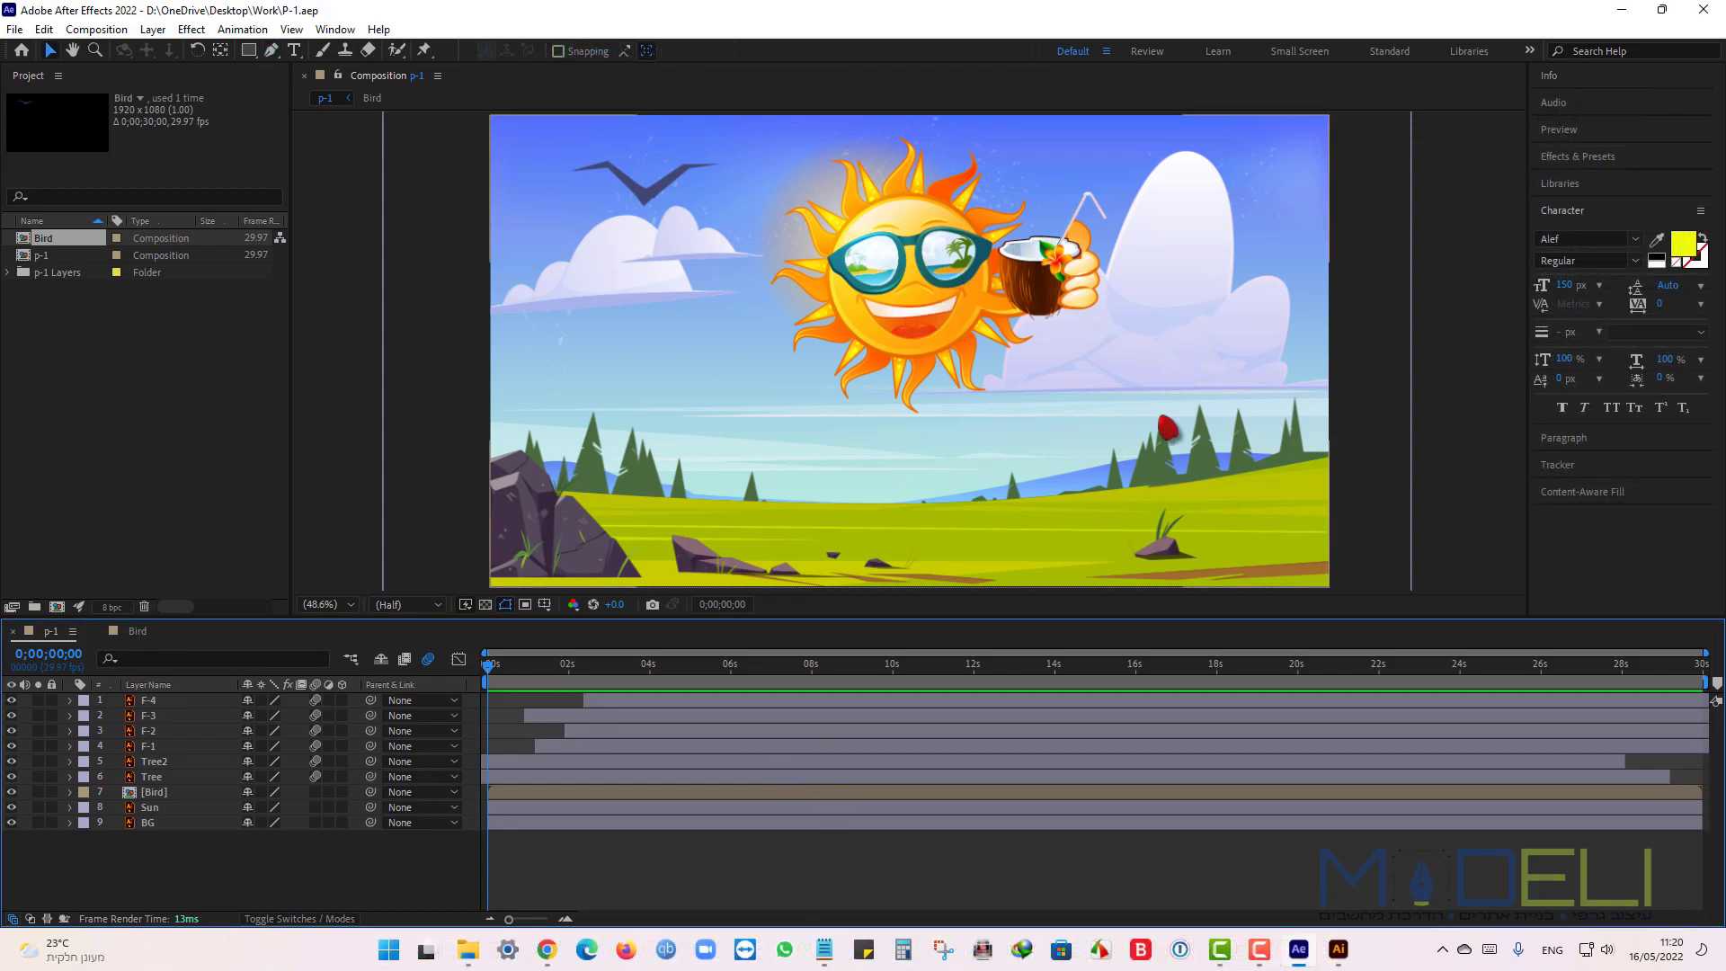
Scrub to 0;00;04;16, shrink the Sun layer and move it to the upper-right corner of the scene.
drag(494, 681, 671, 679)
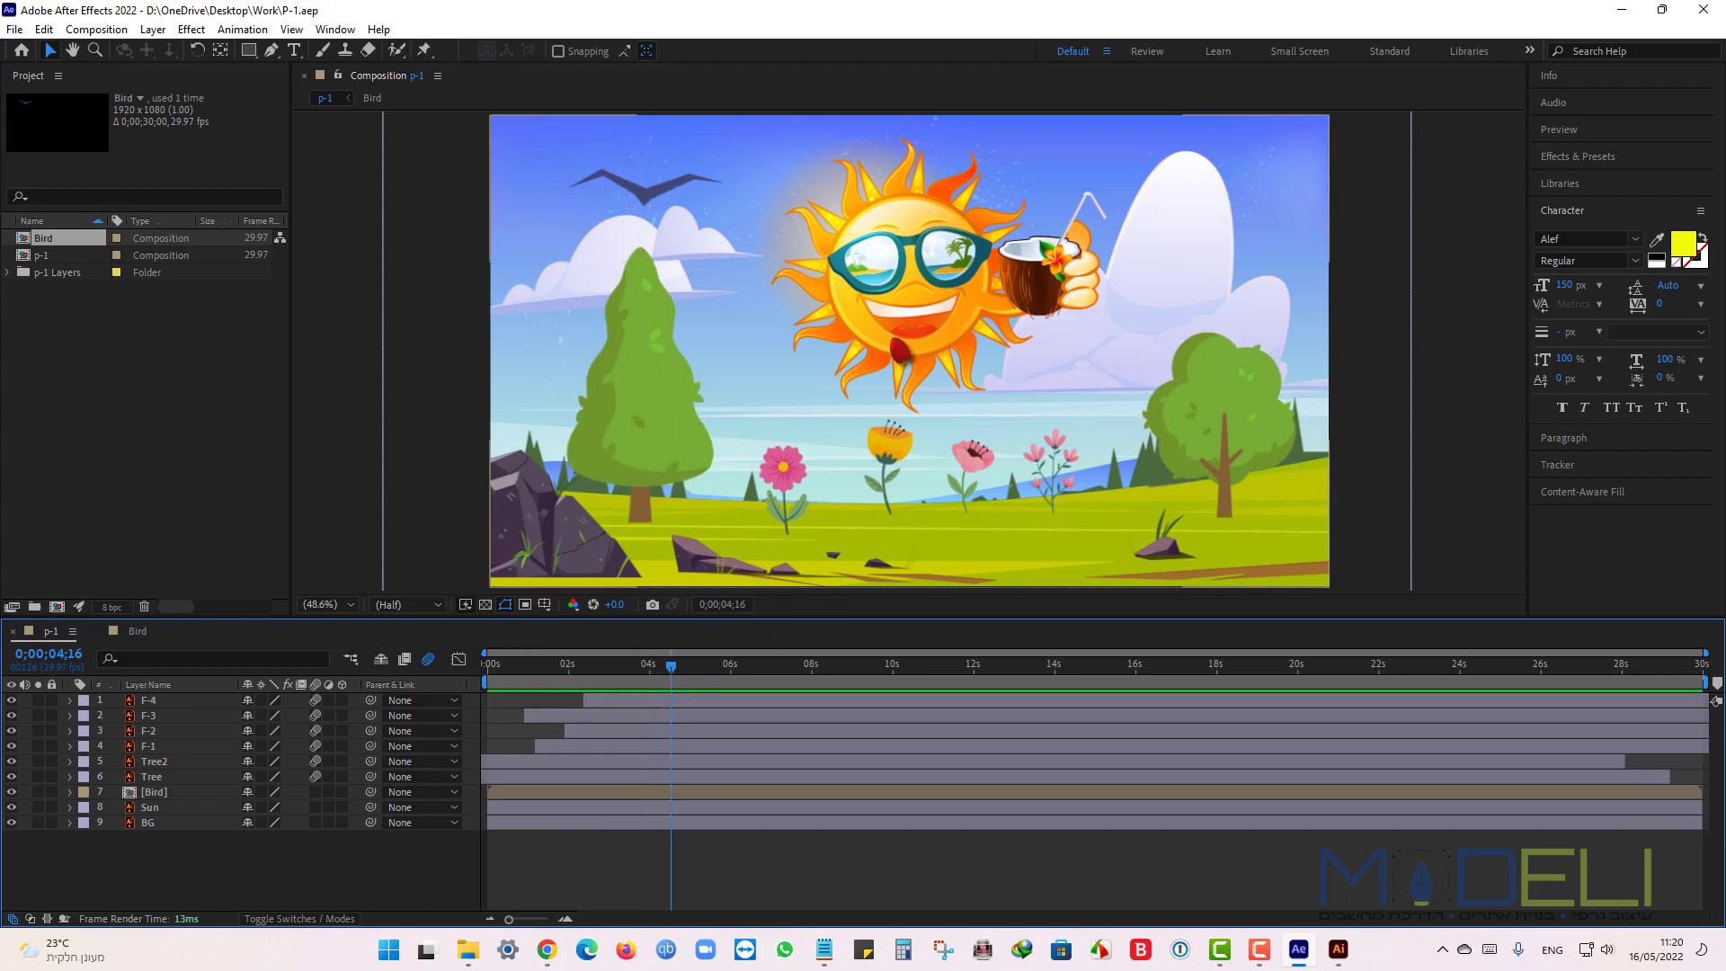
click(150, 807)
drag(884, 303, 1097, 301)
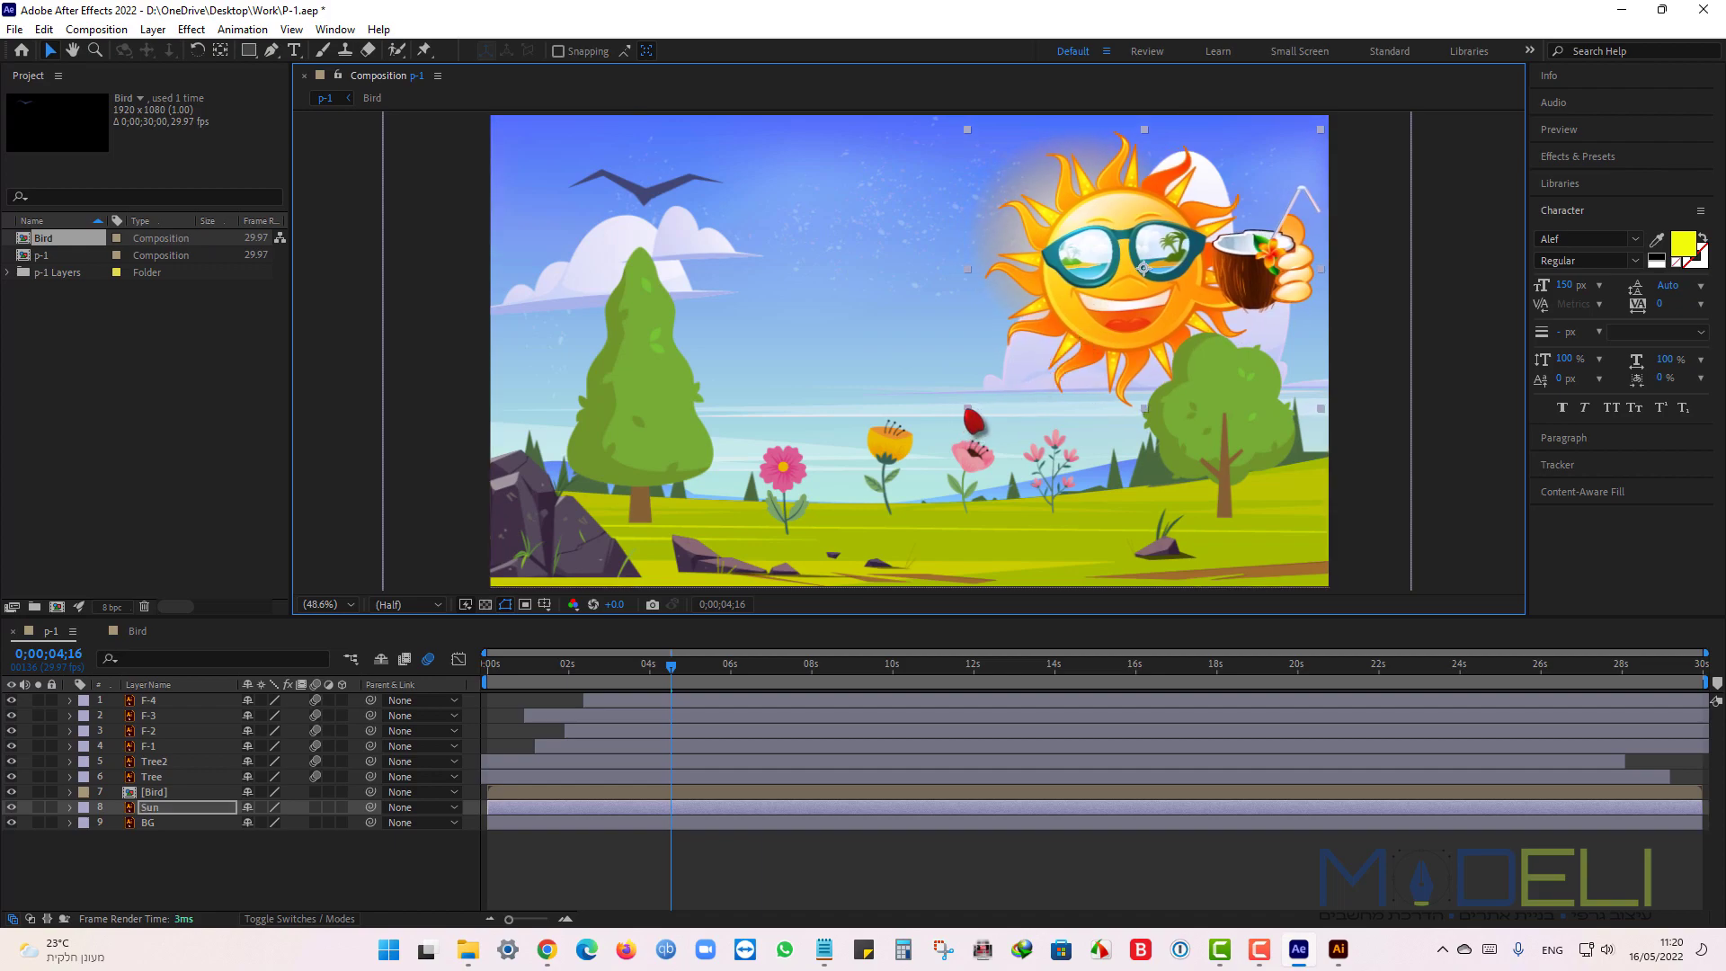
drag(969, 410, 1061, 358)
drag(1113, 299, 1182, 237)
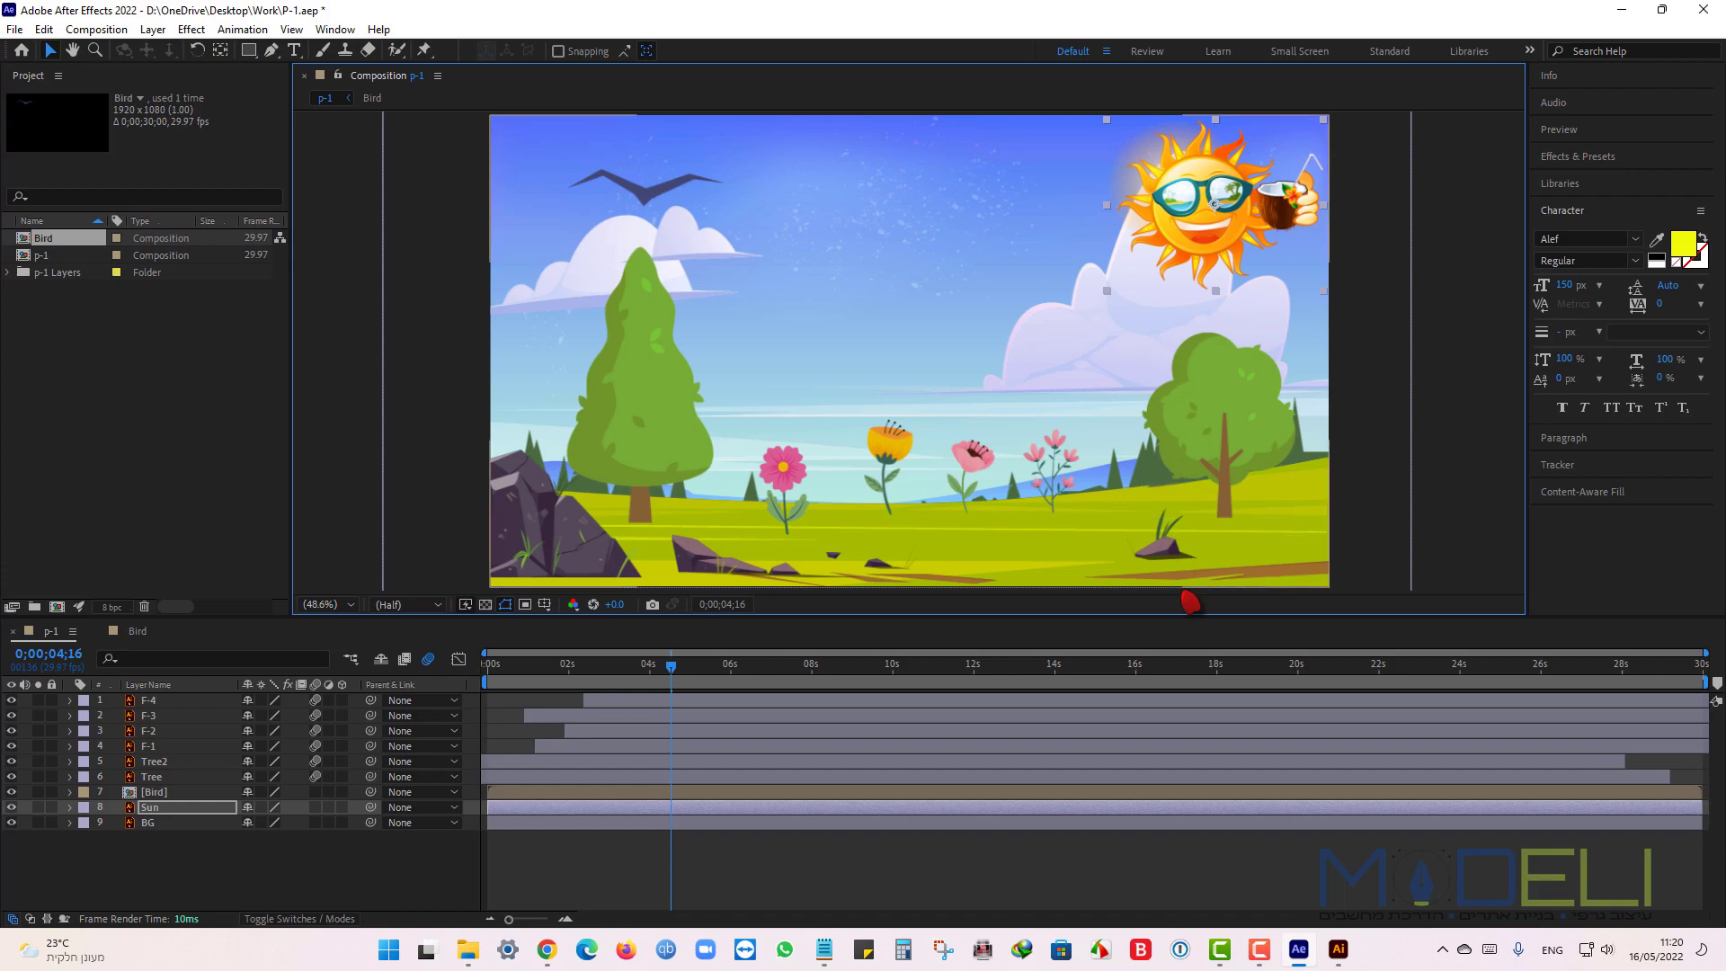
Add the yellow text "Beautiful Day" and place it at the top of the scene between the bird and the sun.
click(294, 50)
click(862, 300)
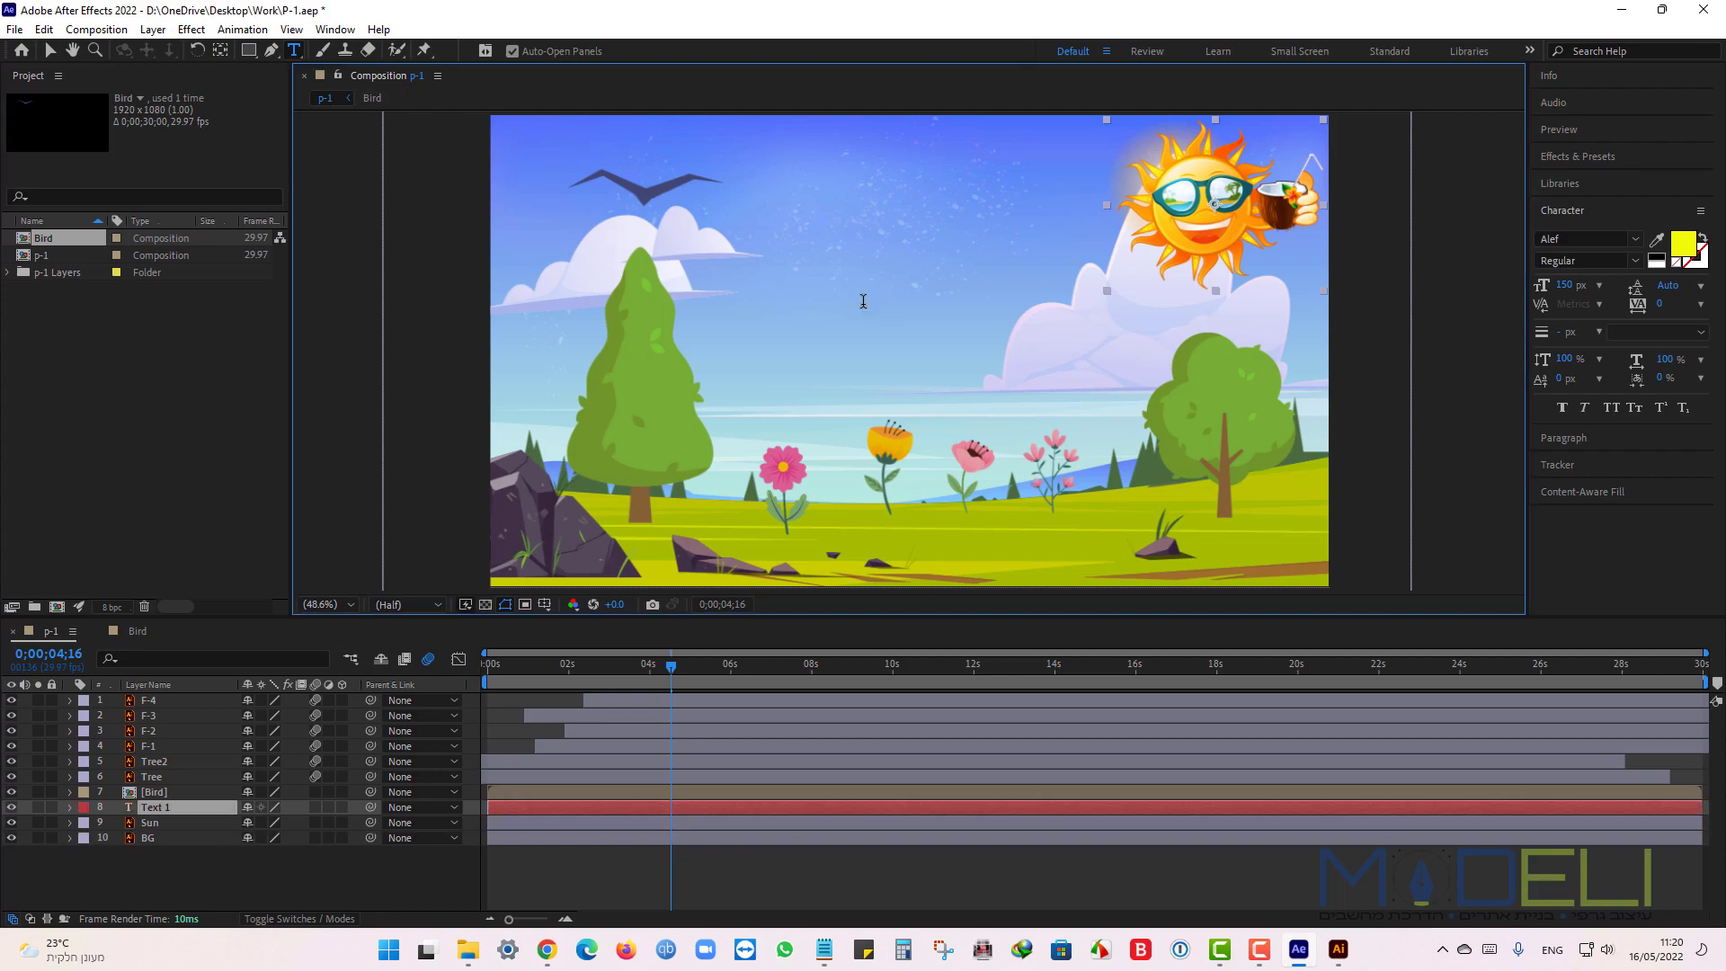
key(ctrl+v)
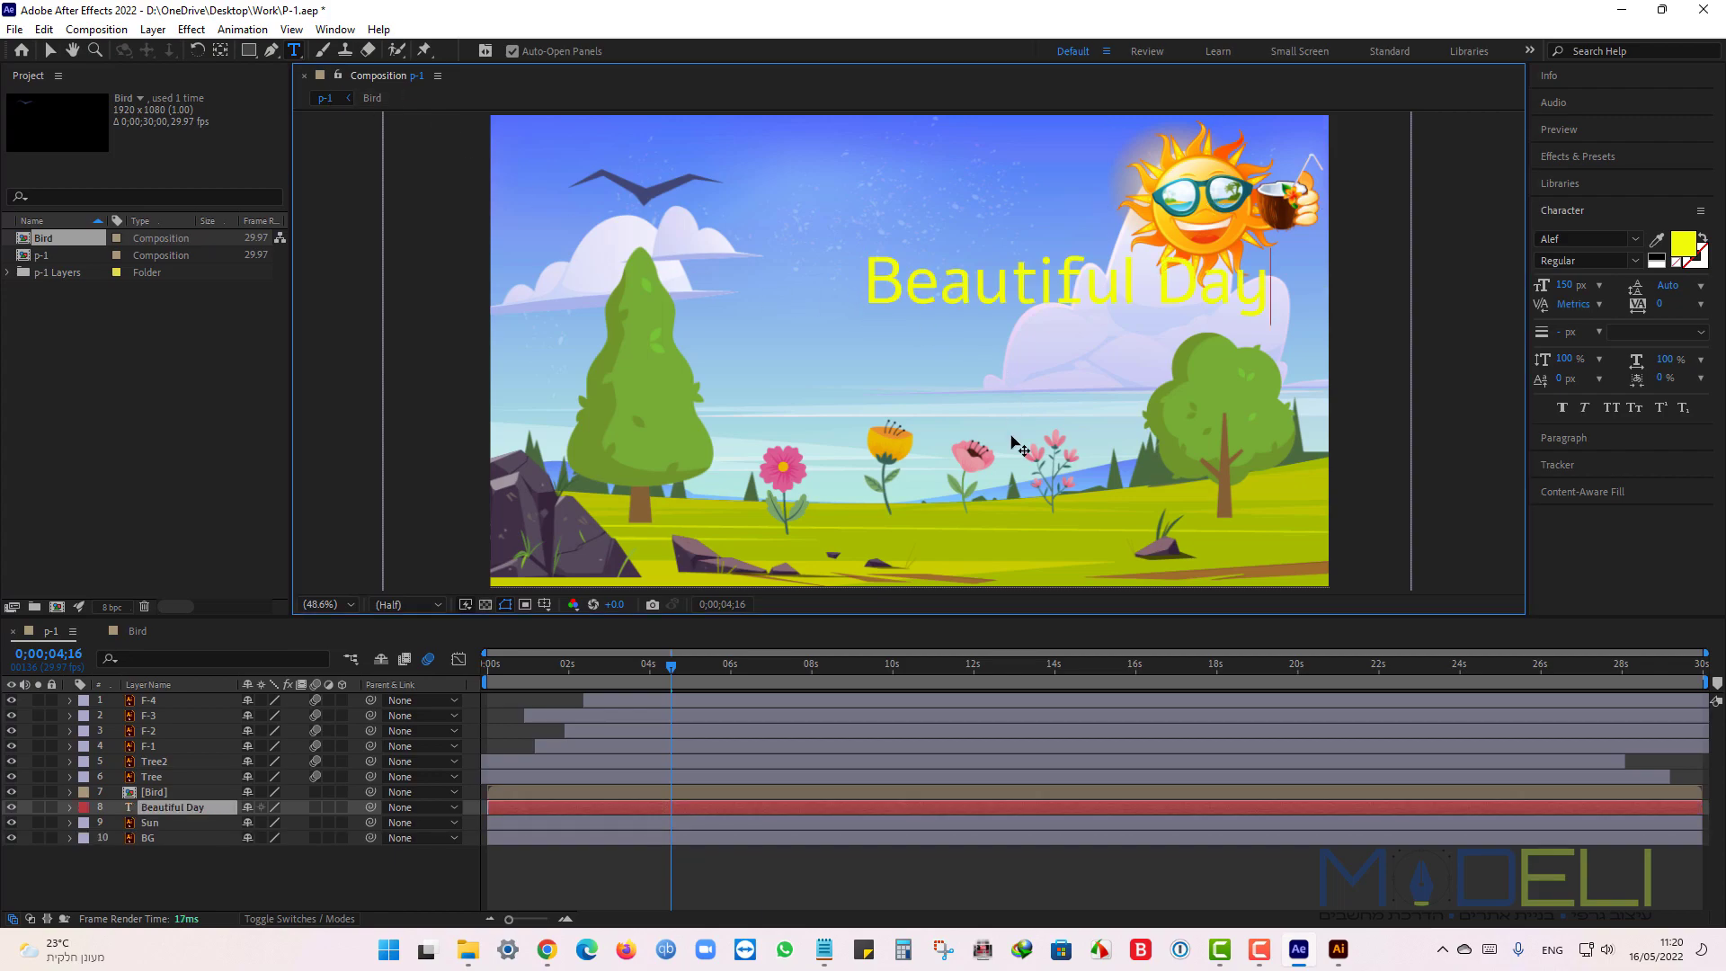
click(50, 51)
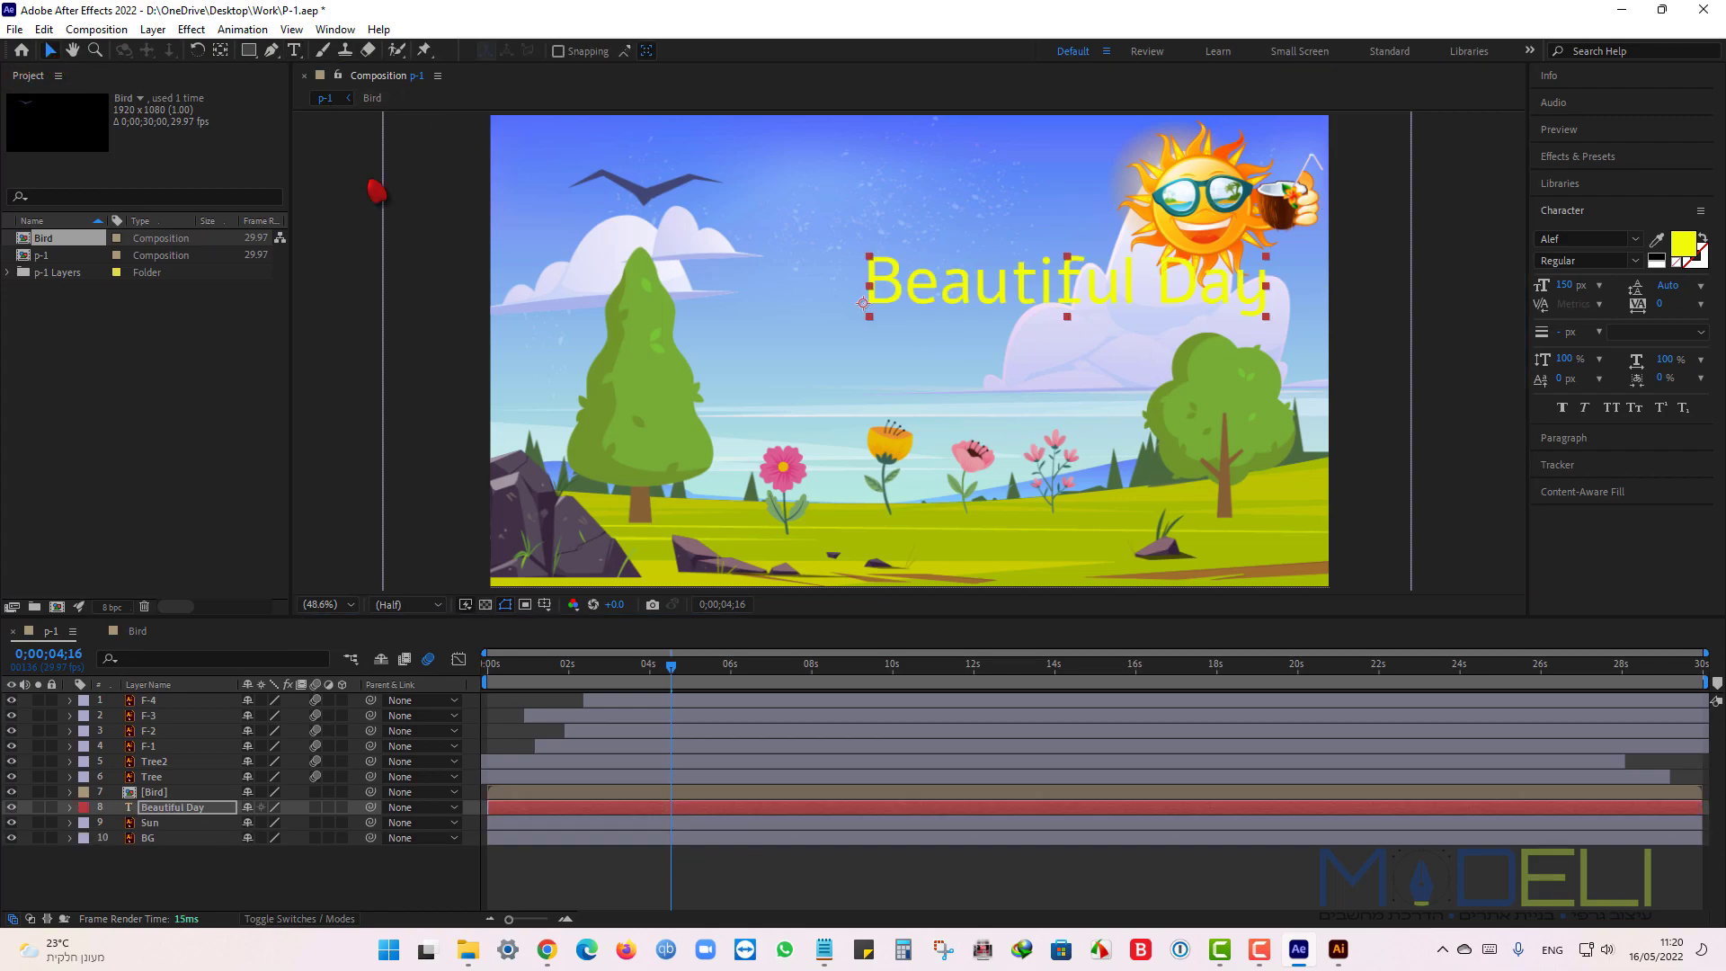
drag(899, 292, 769, 191)
Pre-compose the Beautiful Day text layer into a new composition named Title.
click(184, 808)
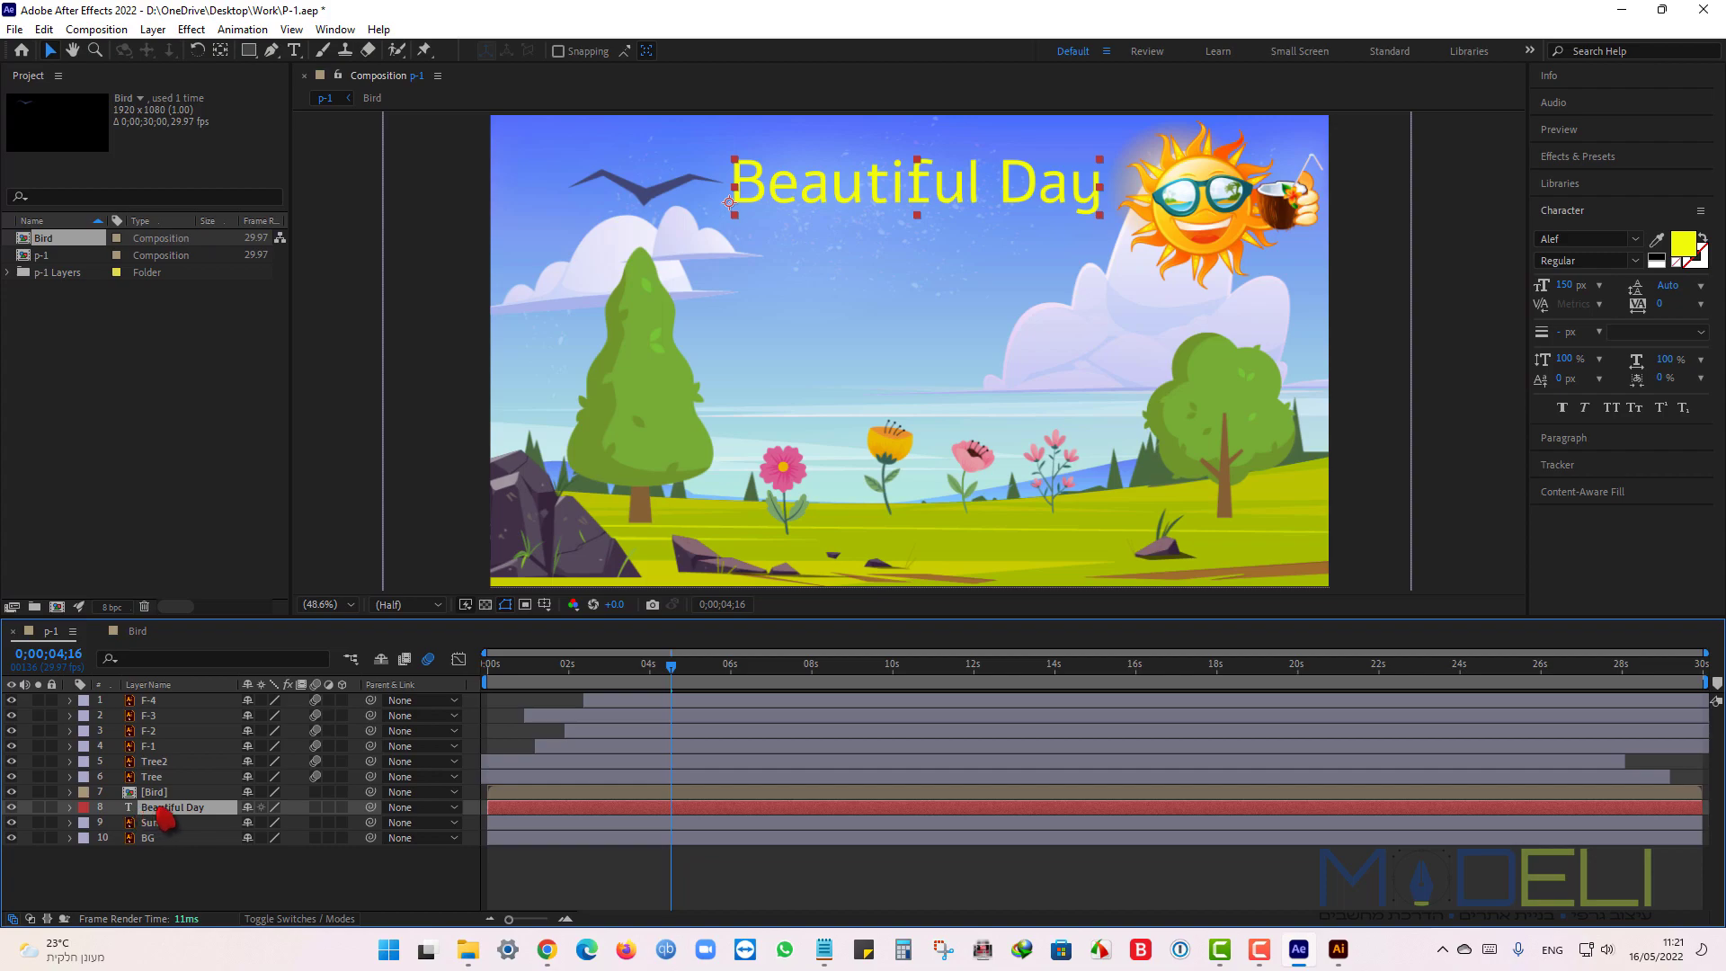
right_click(165, 819)
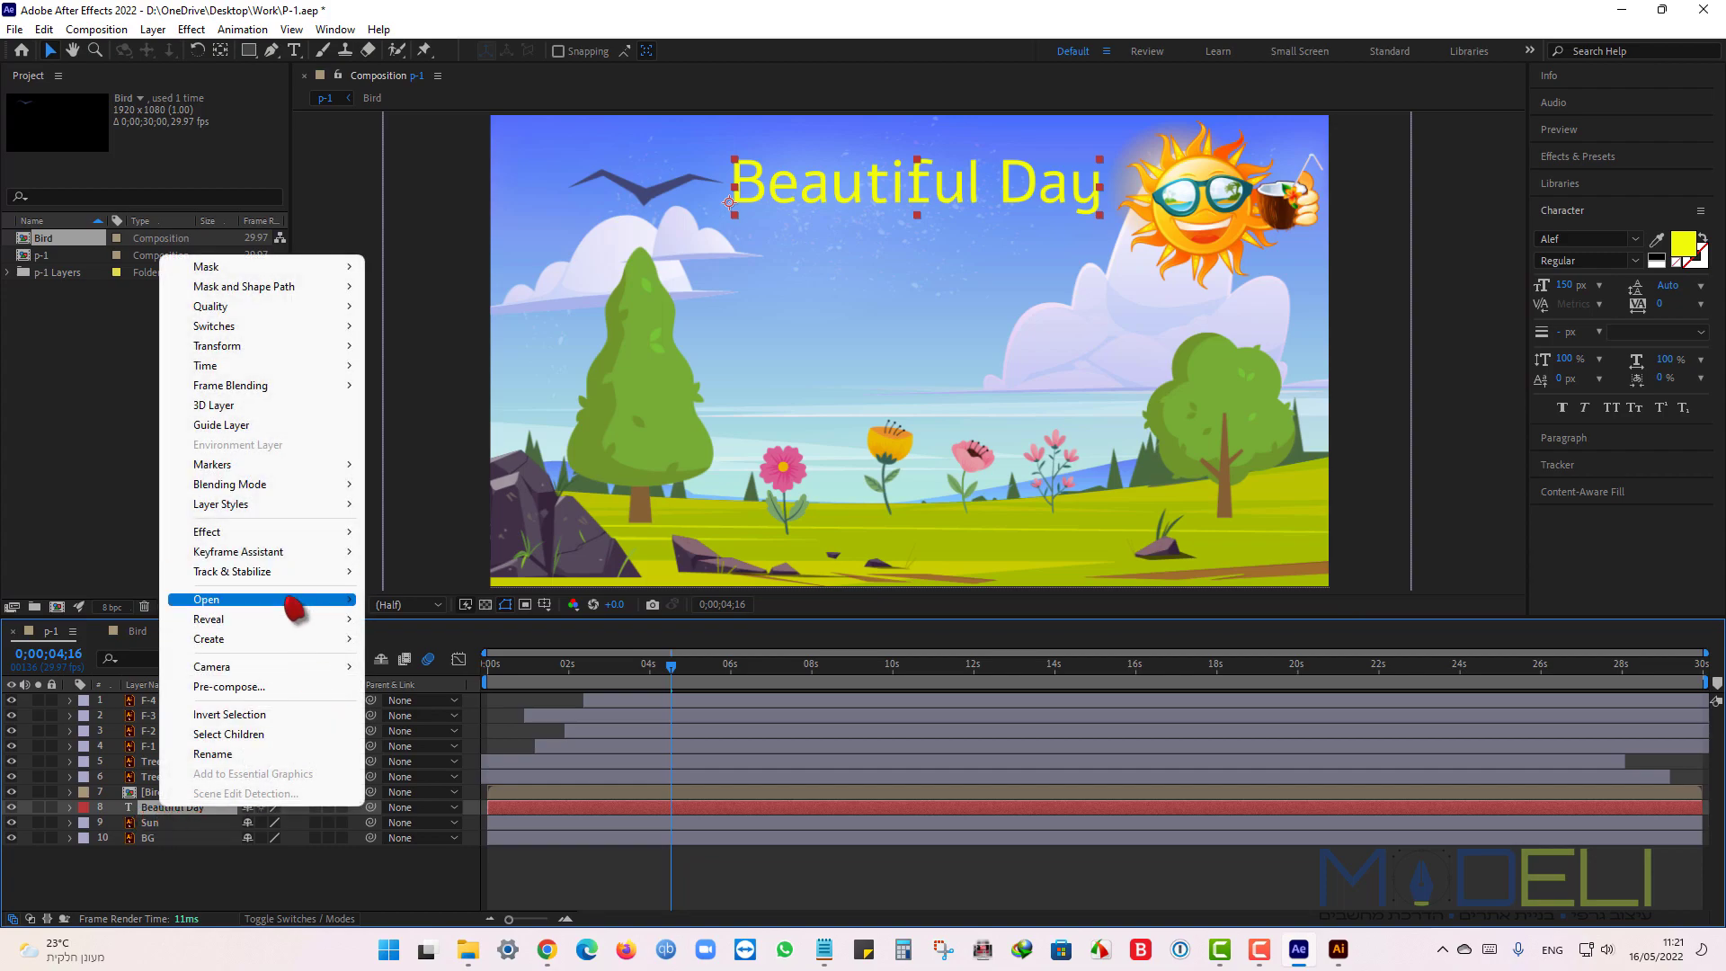
click(260, 687)
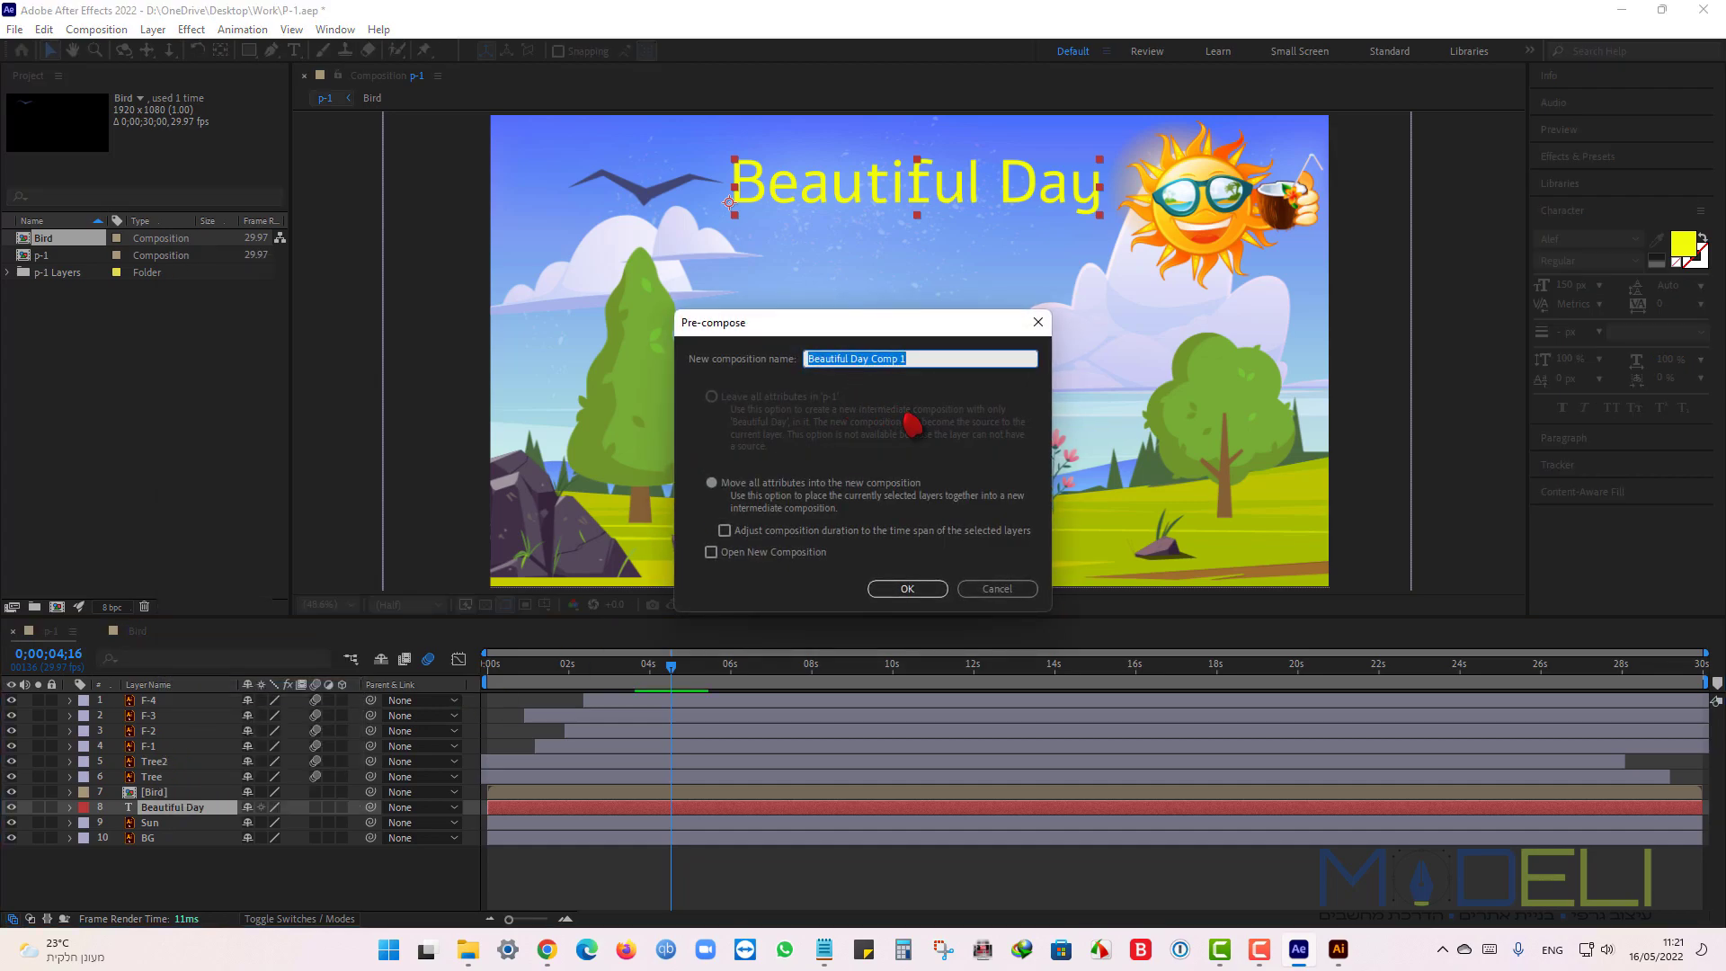
text(Title)
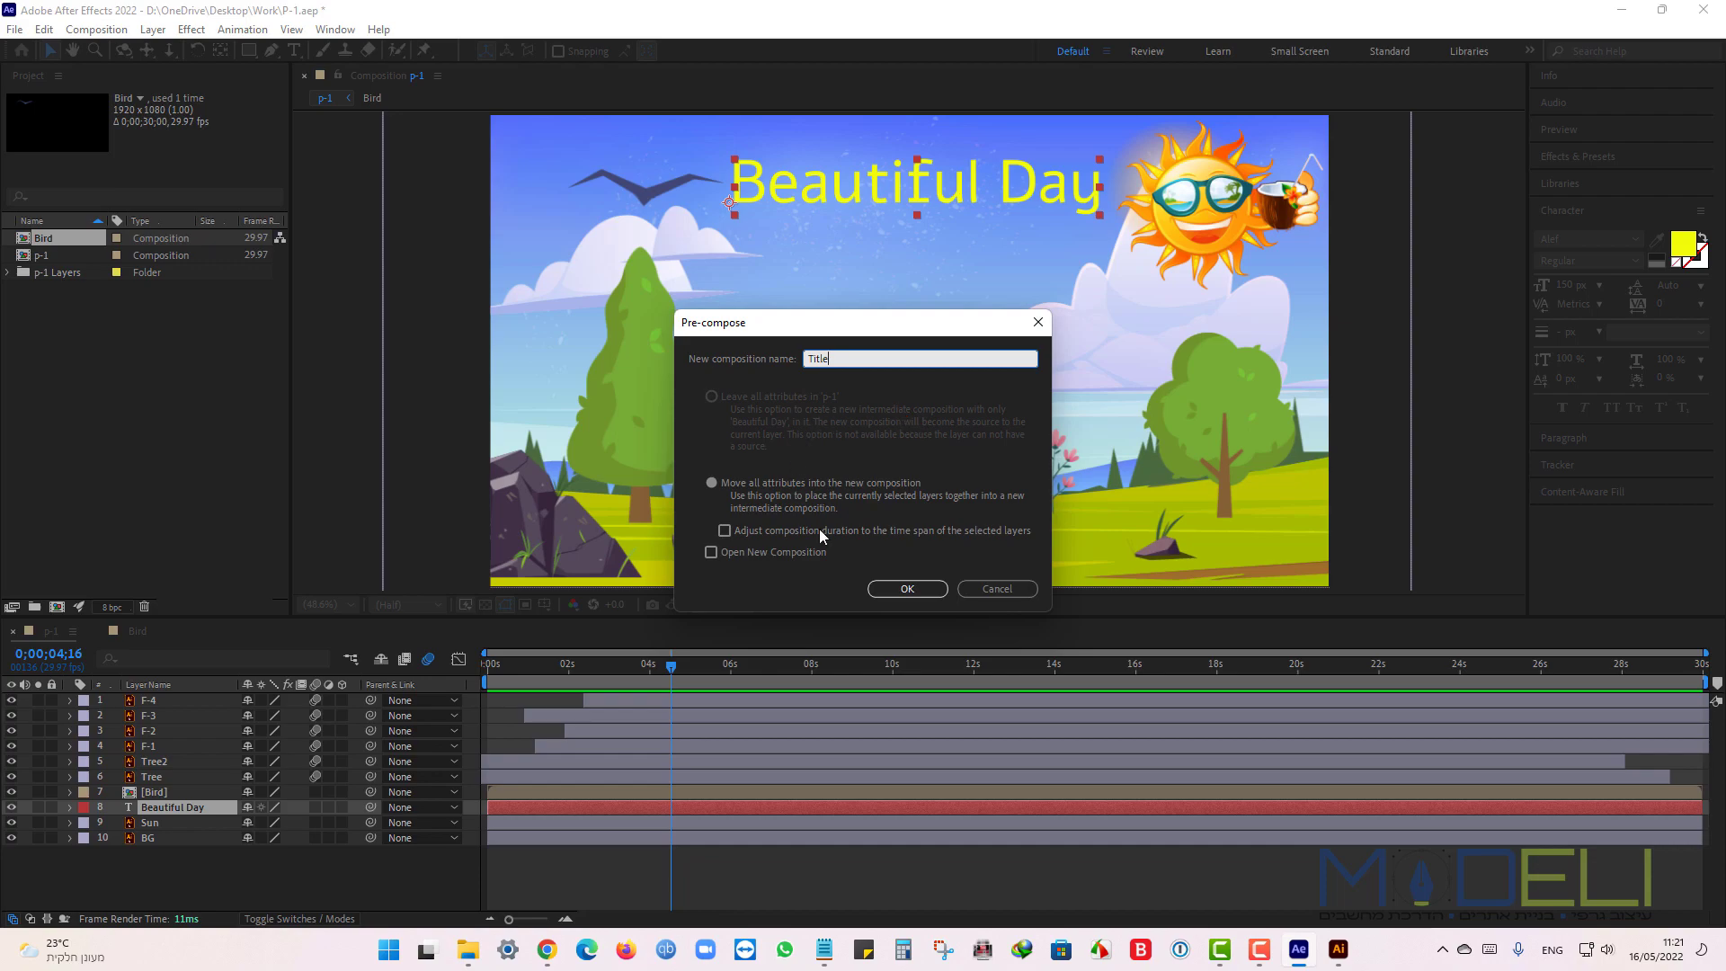
click(907, 589)
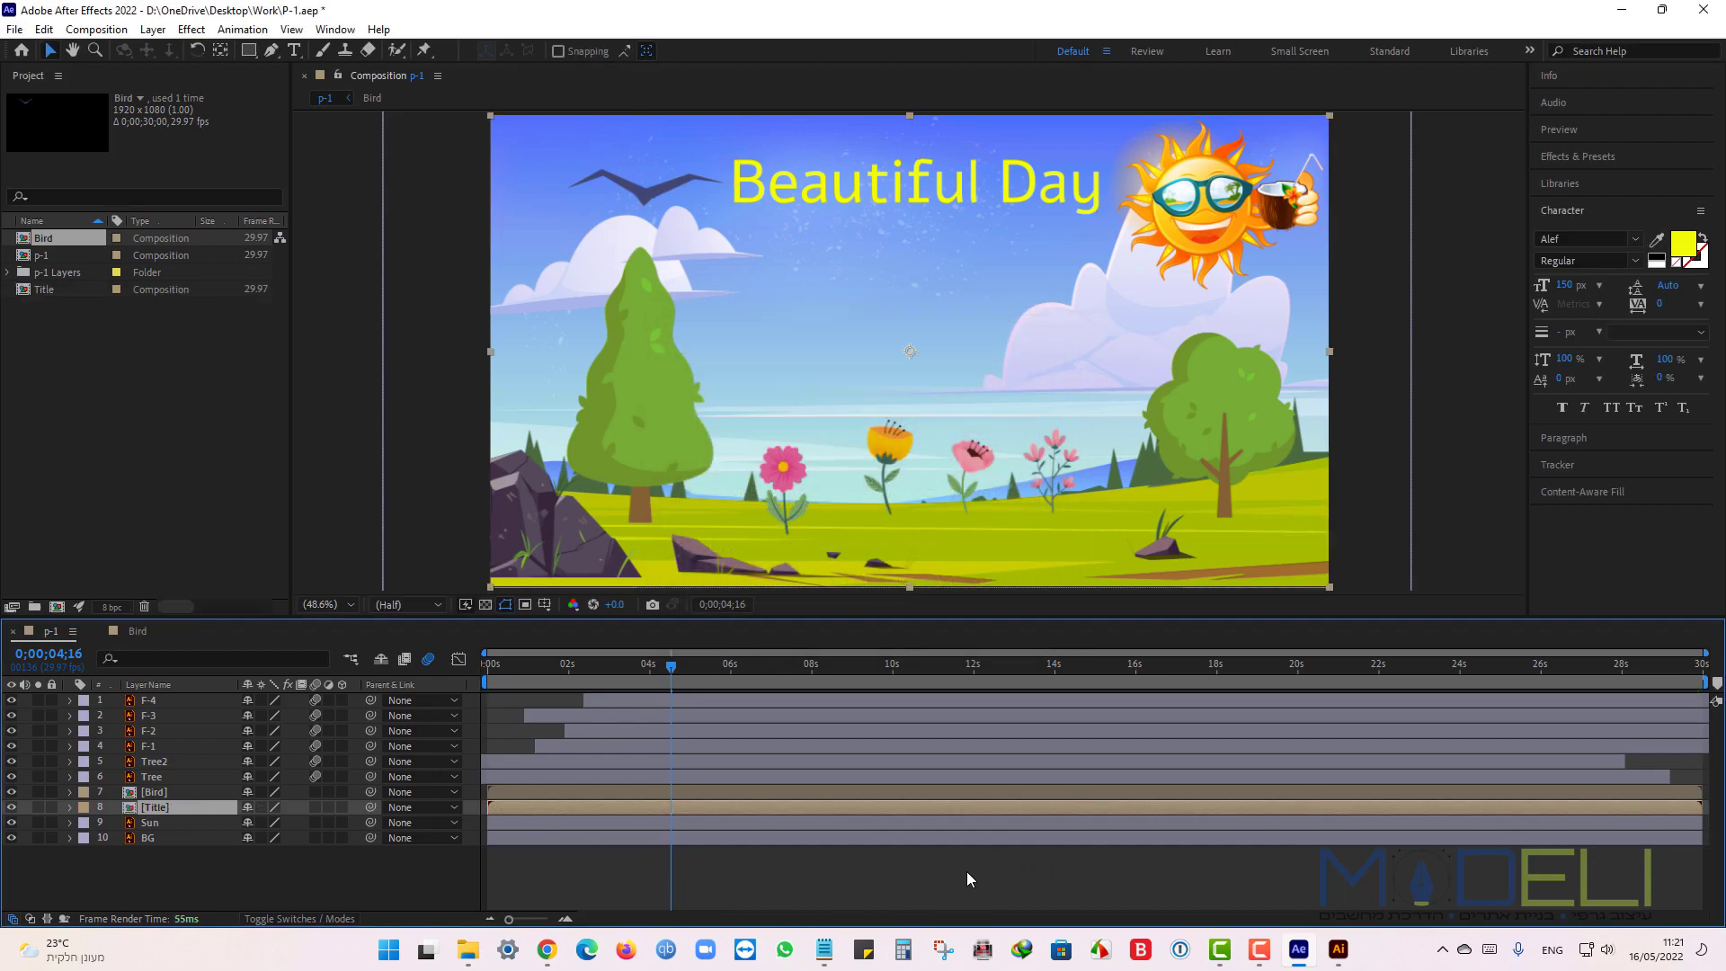
Open the Title composition, draw a region of interest around the text and crop the composition to it.
double_click(144, 808)
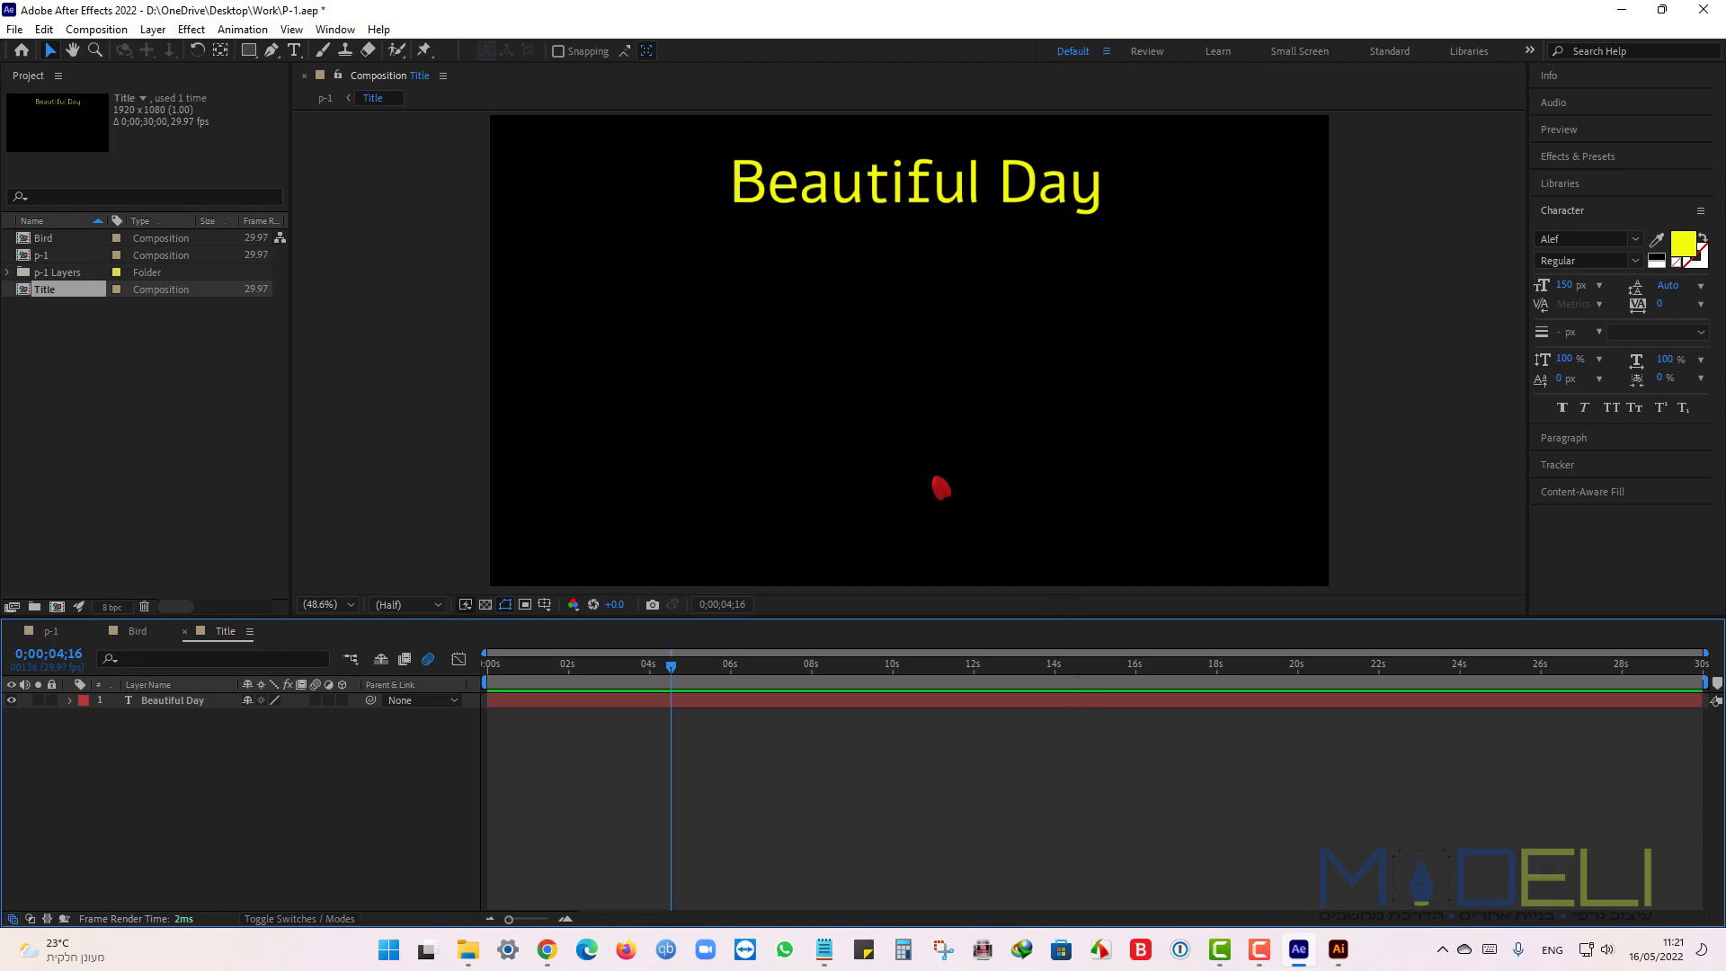
click(526, 608)
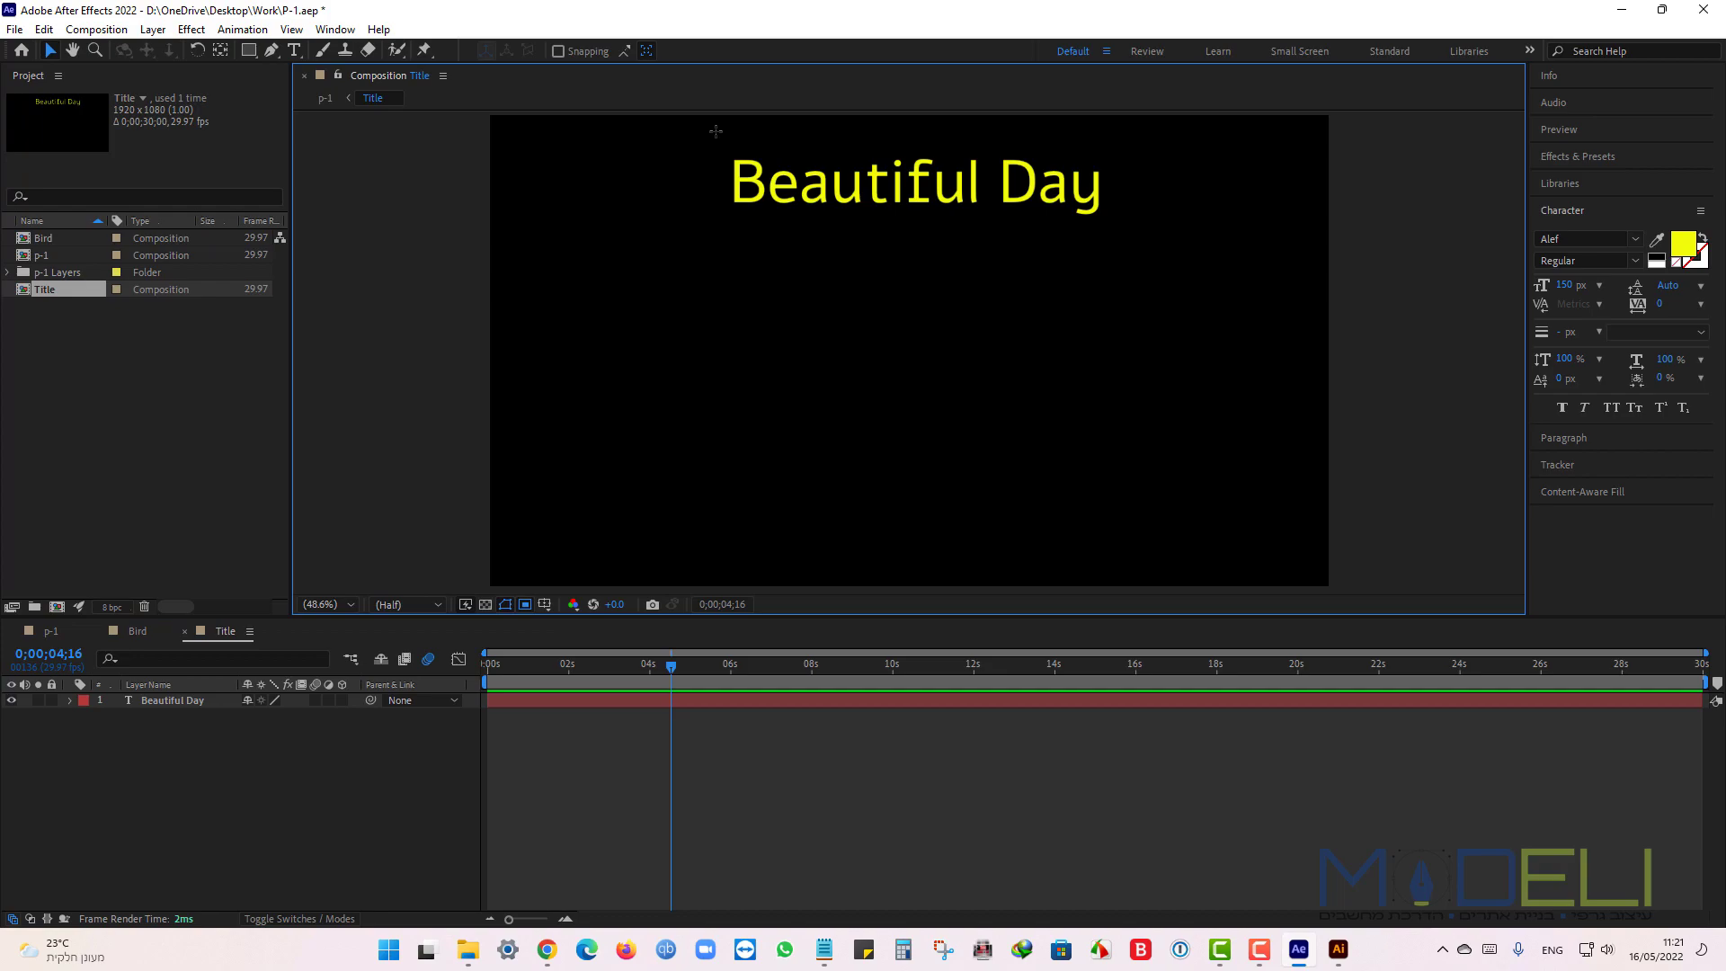
drag(715, 132, 1125, 249)
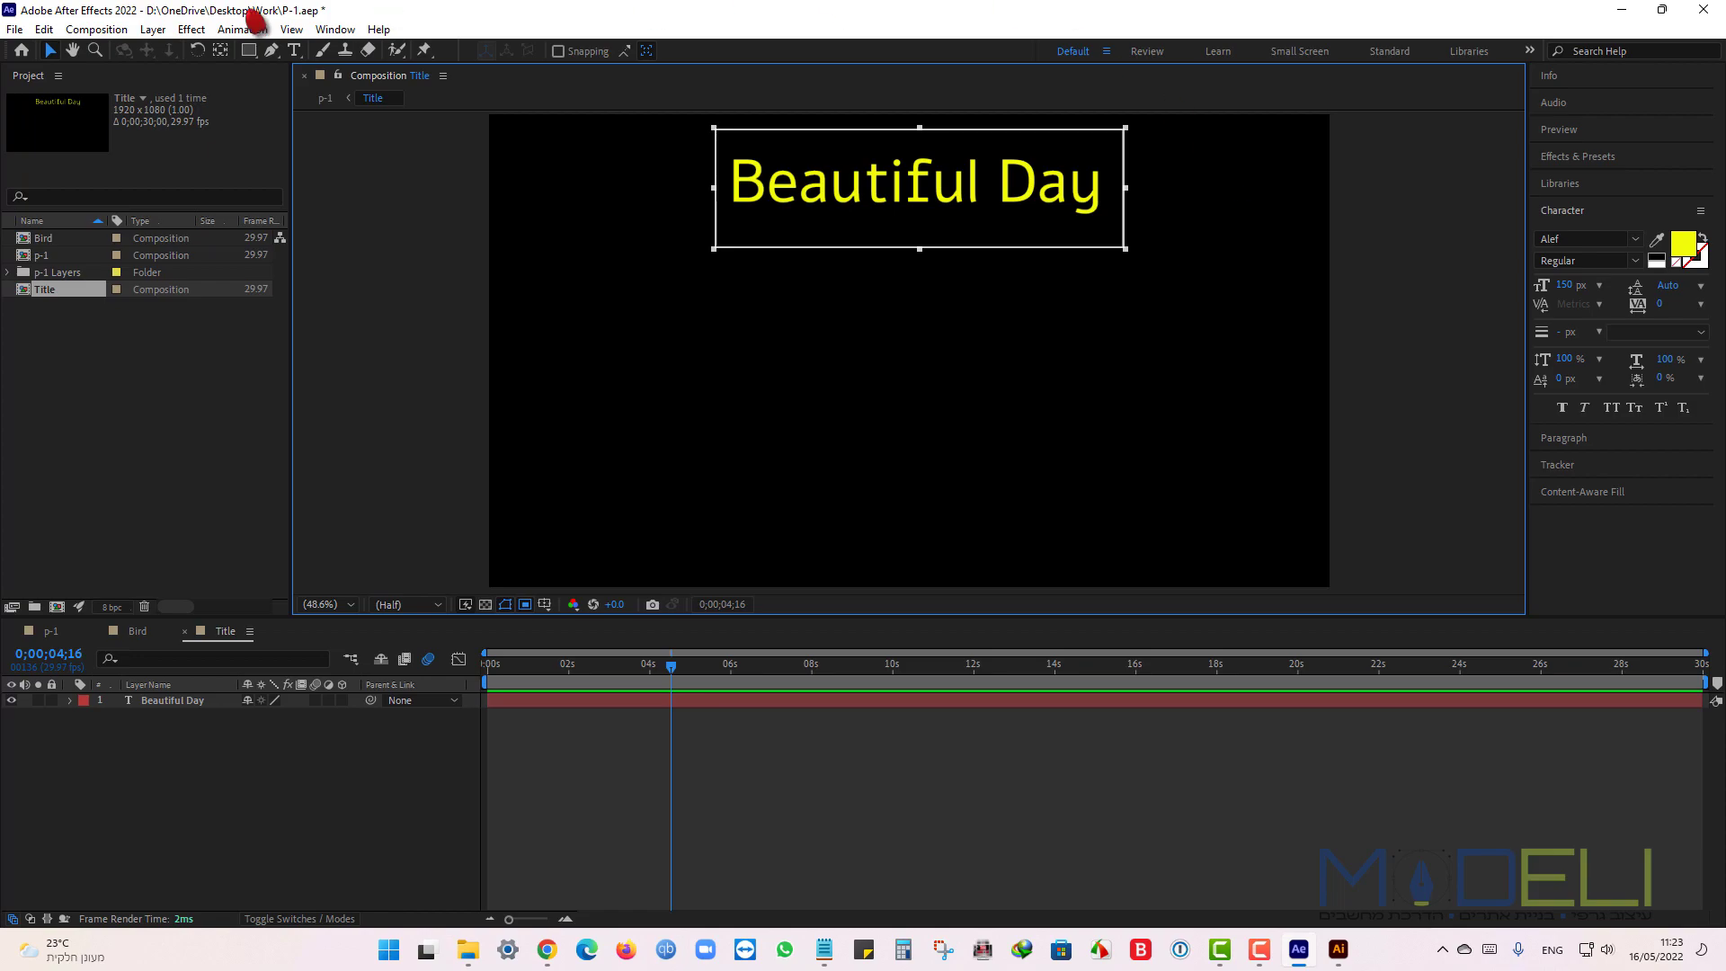
click(96, 30)
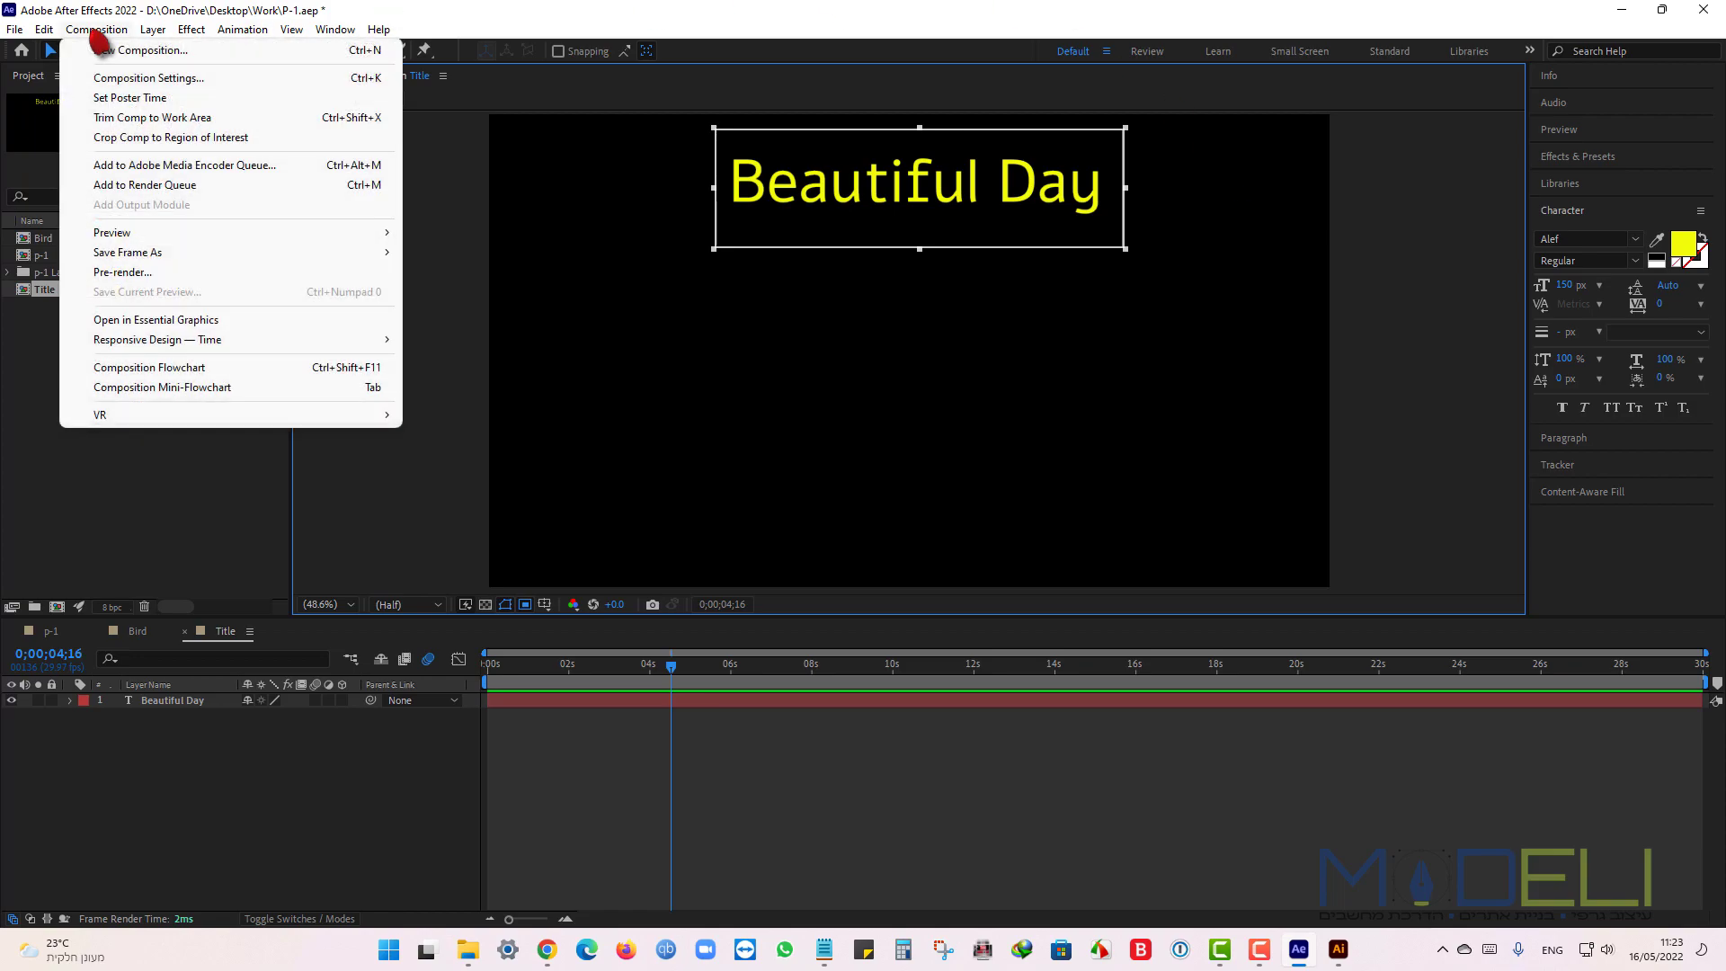
click(169, 140)
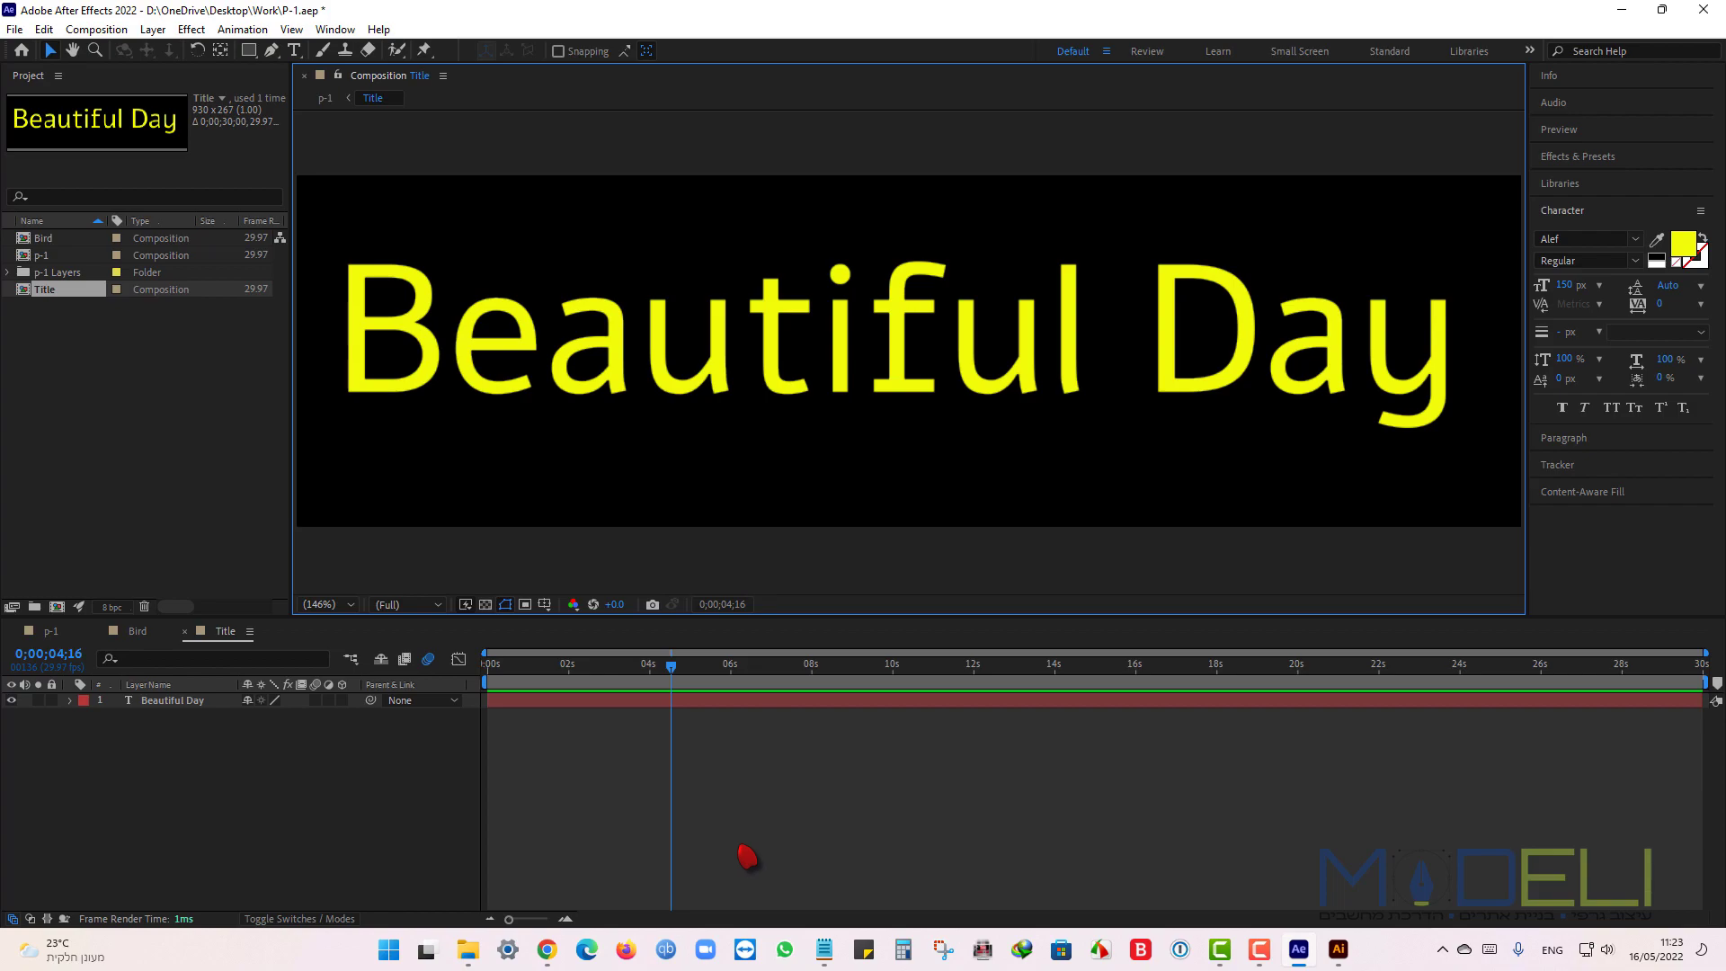
Change the Title composition's background color to grey 9A9A9A in its composition settings.
right_click(753, 770)
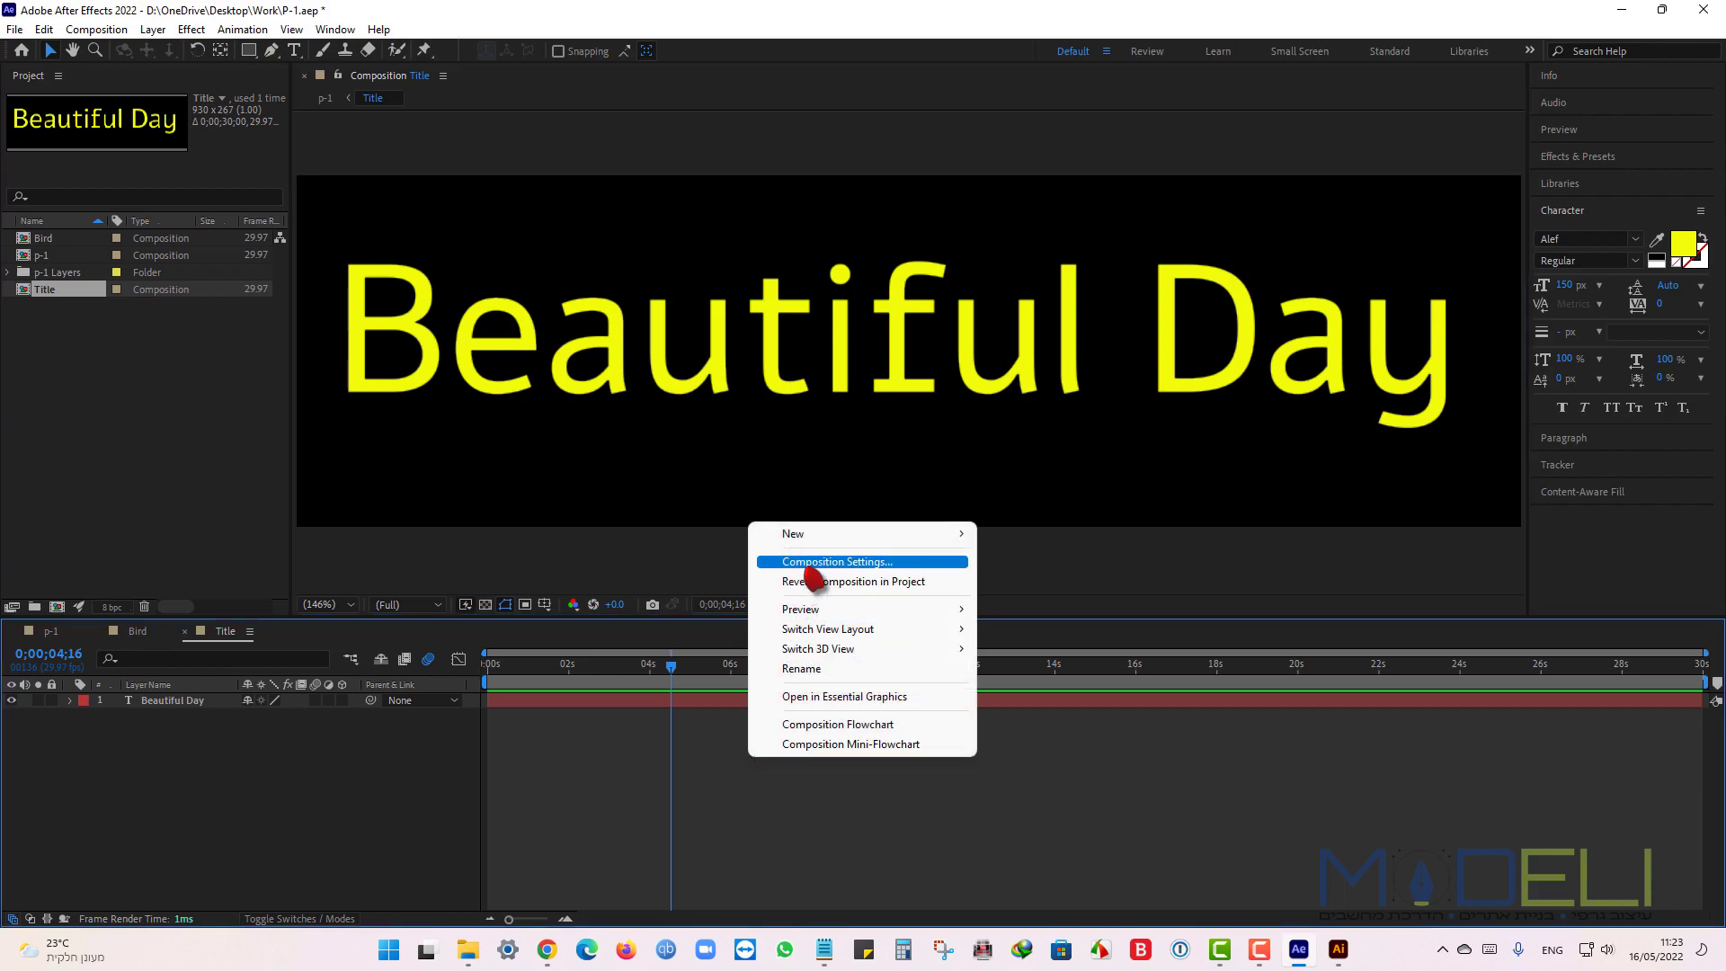
click(837, 561)
click(728, 577)
drag(651, 431, 646, 449)
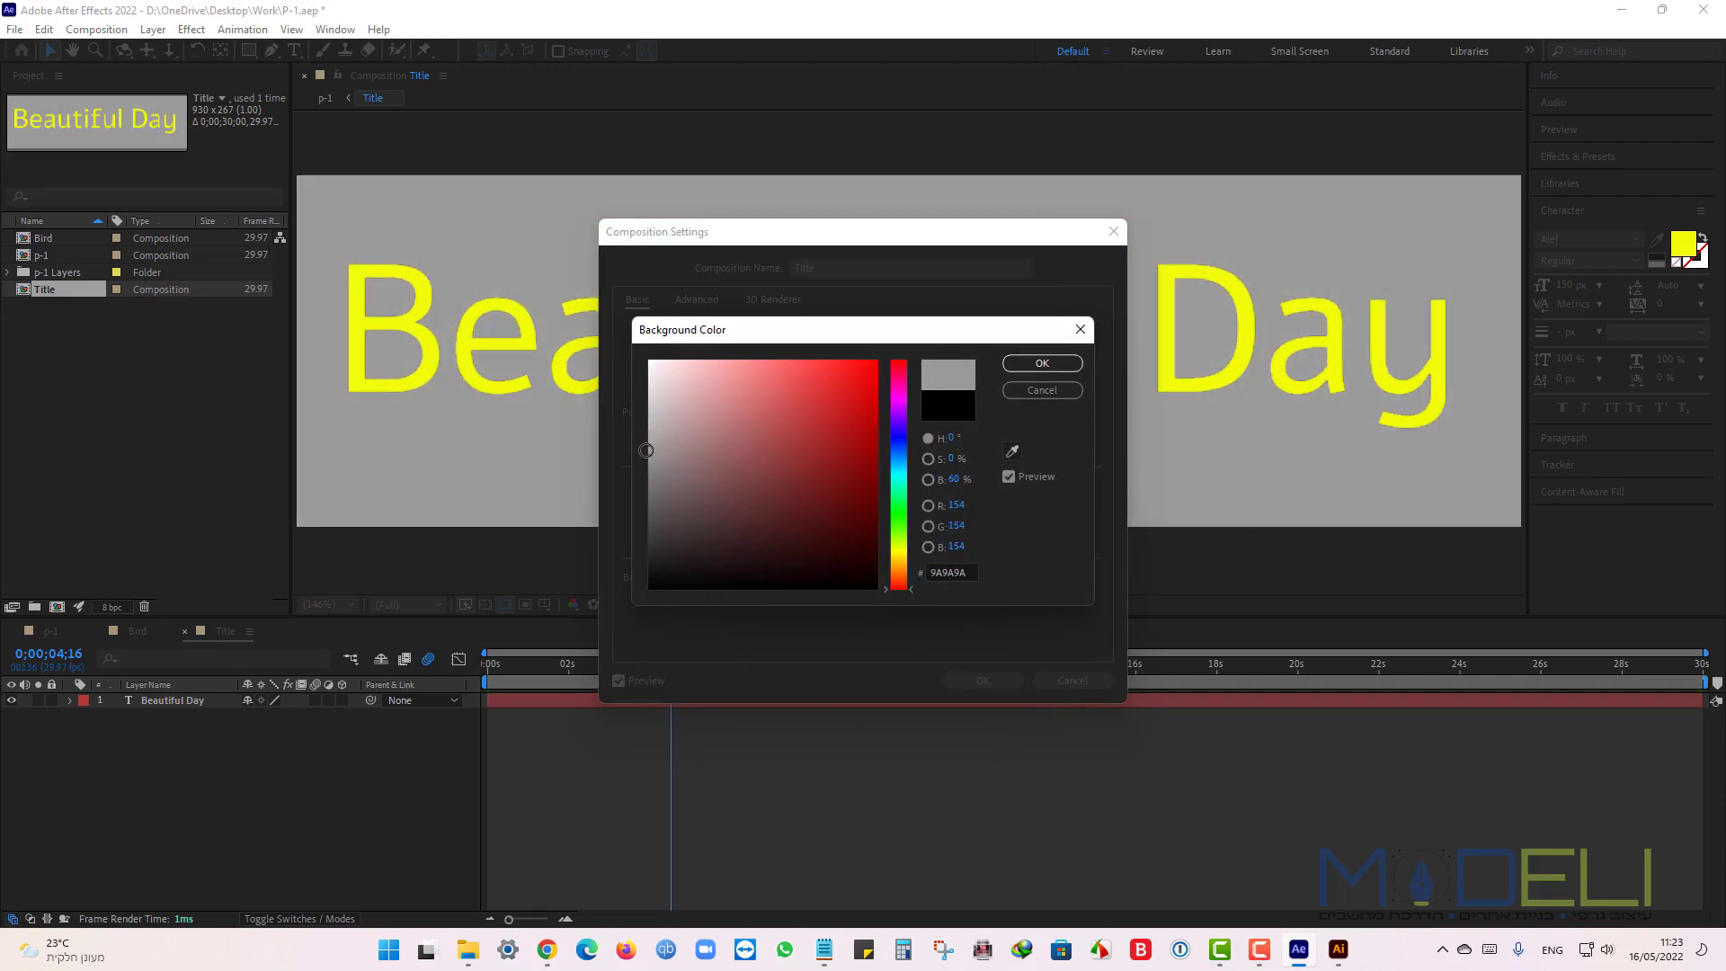
click(1042, 363)
click(983, 681)
Add a Drop Shadow layer style to the Beautiful Day text layer in the Title composition.
click(192, 700)
right_click(193, 702)
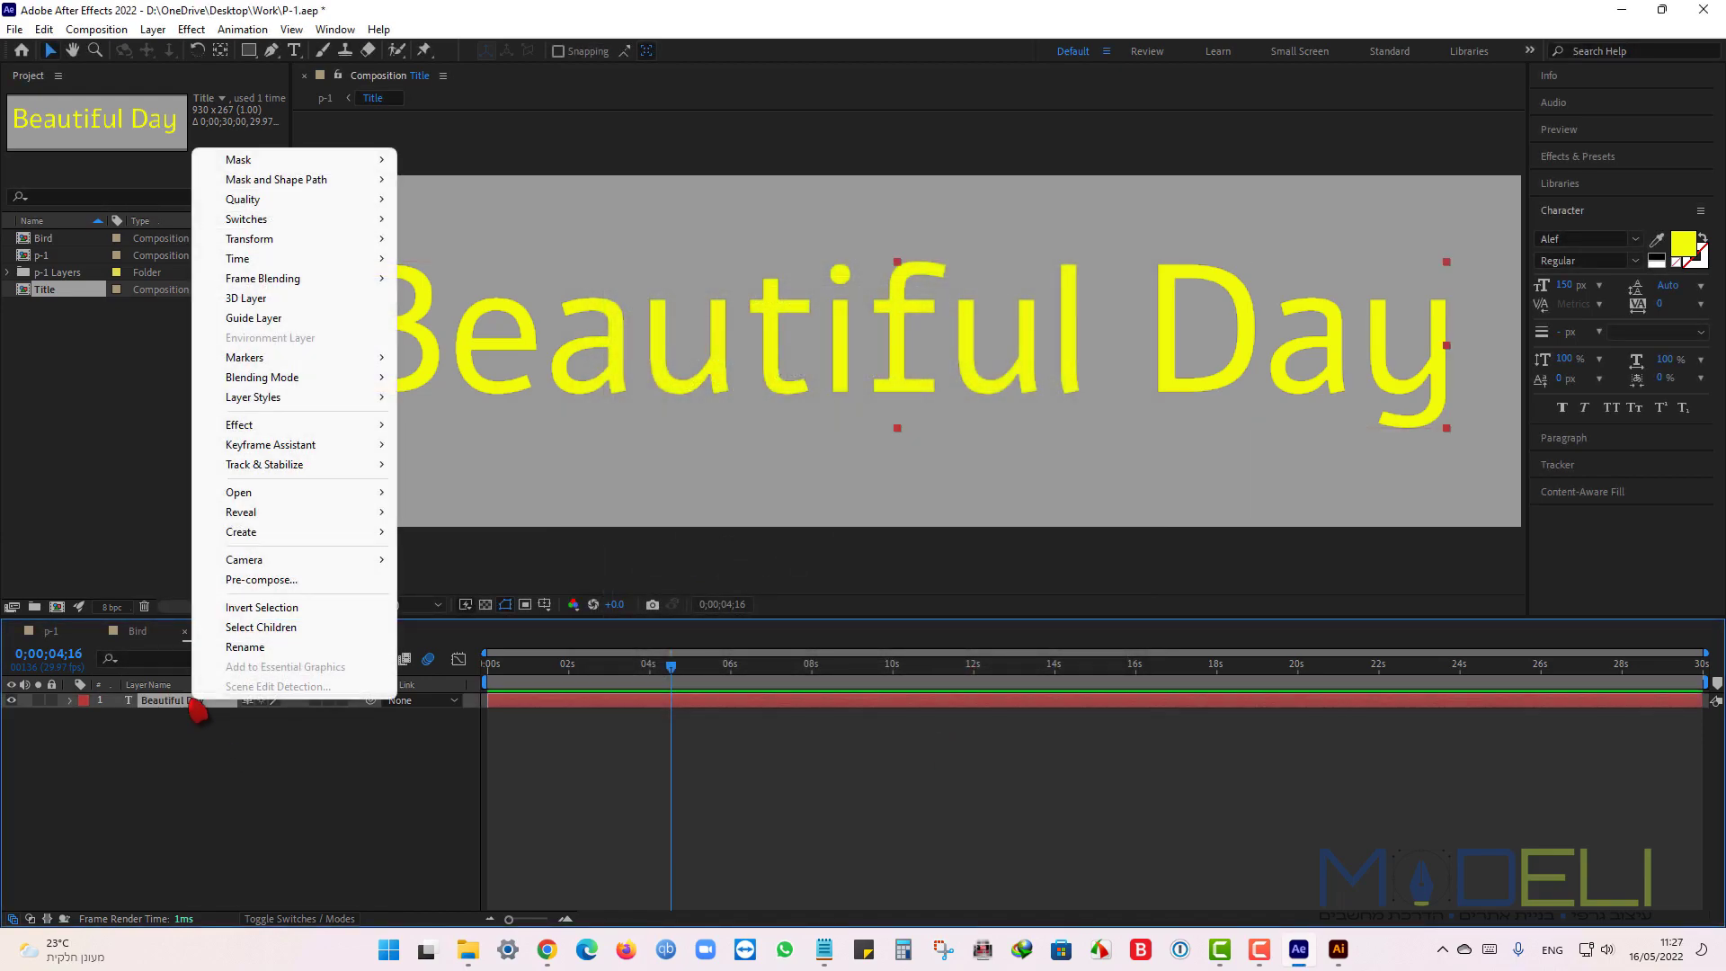
mouse_move(278, 403)
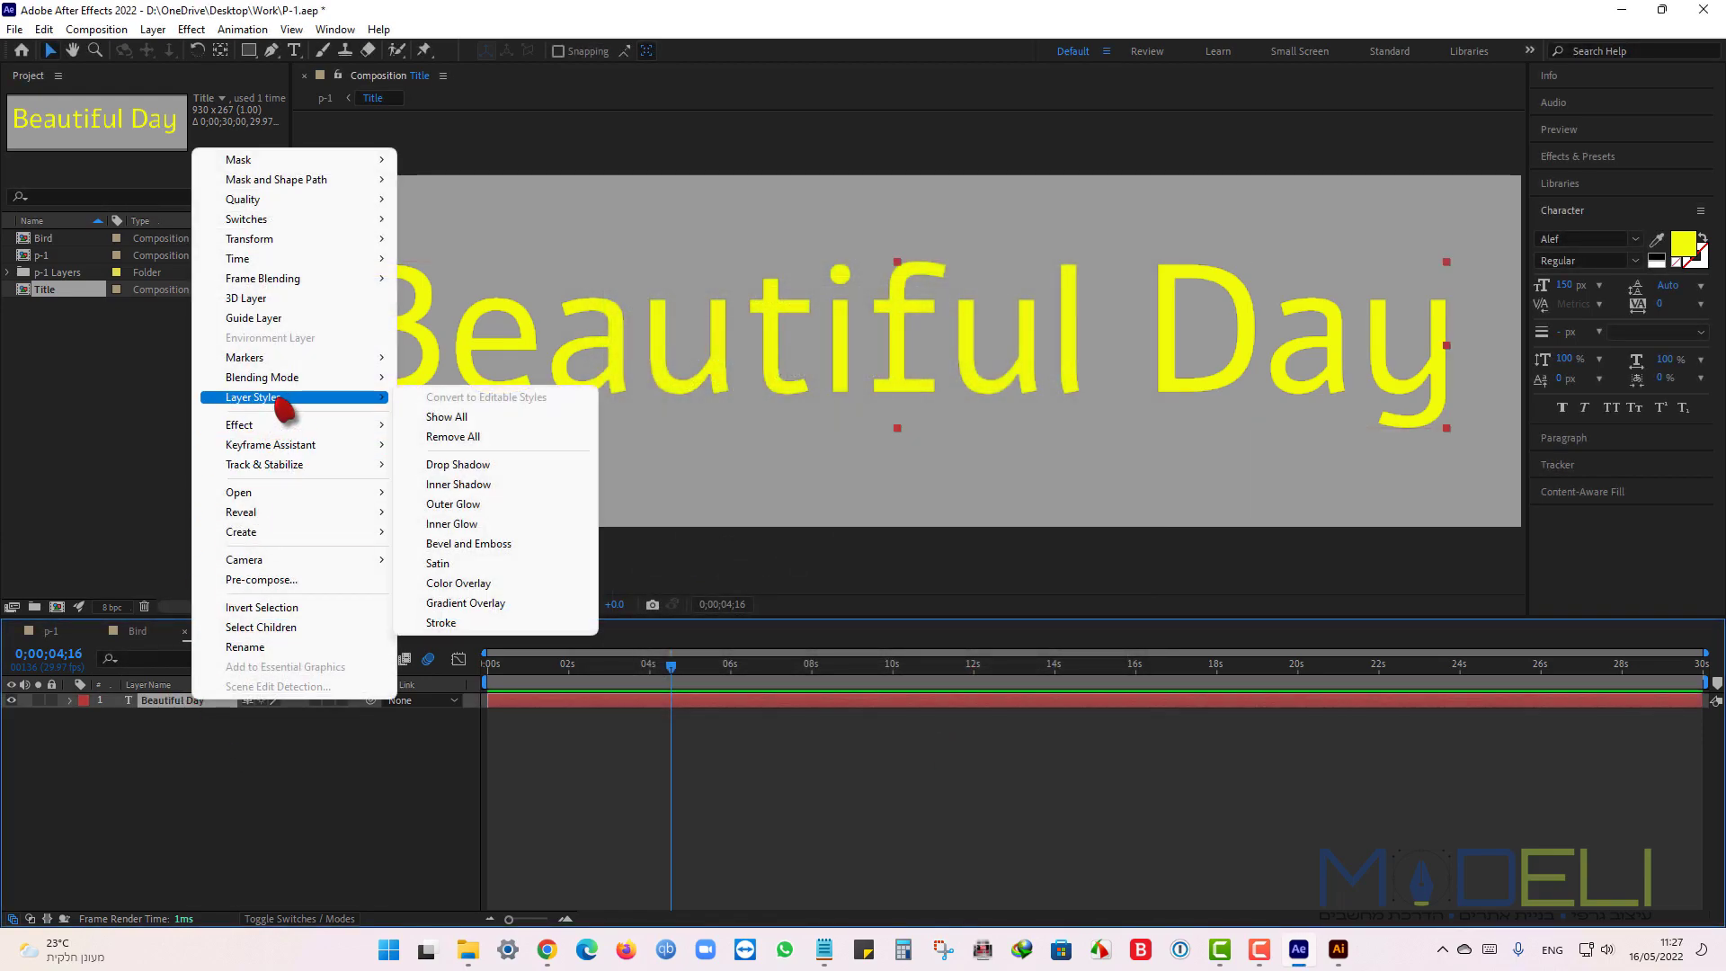
click(474, 466)
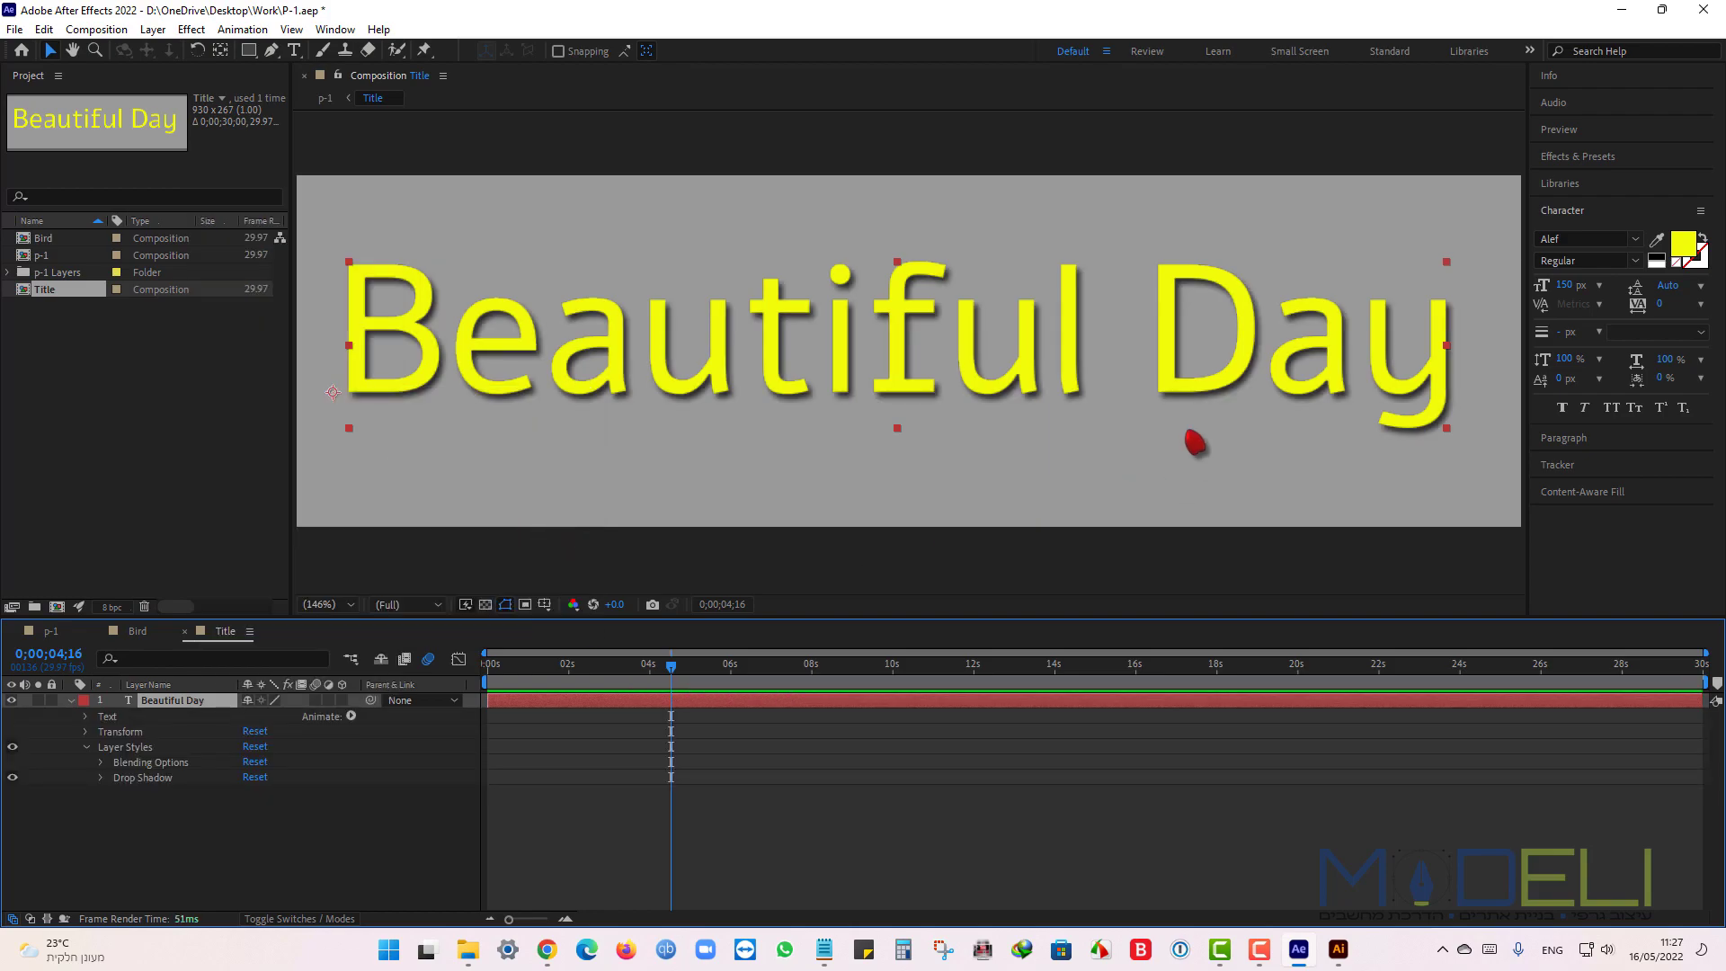
click(1004, 850)
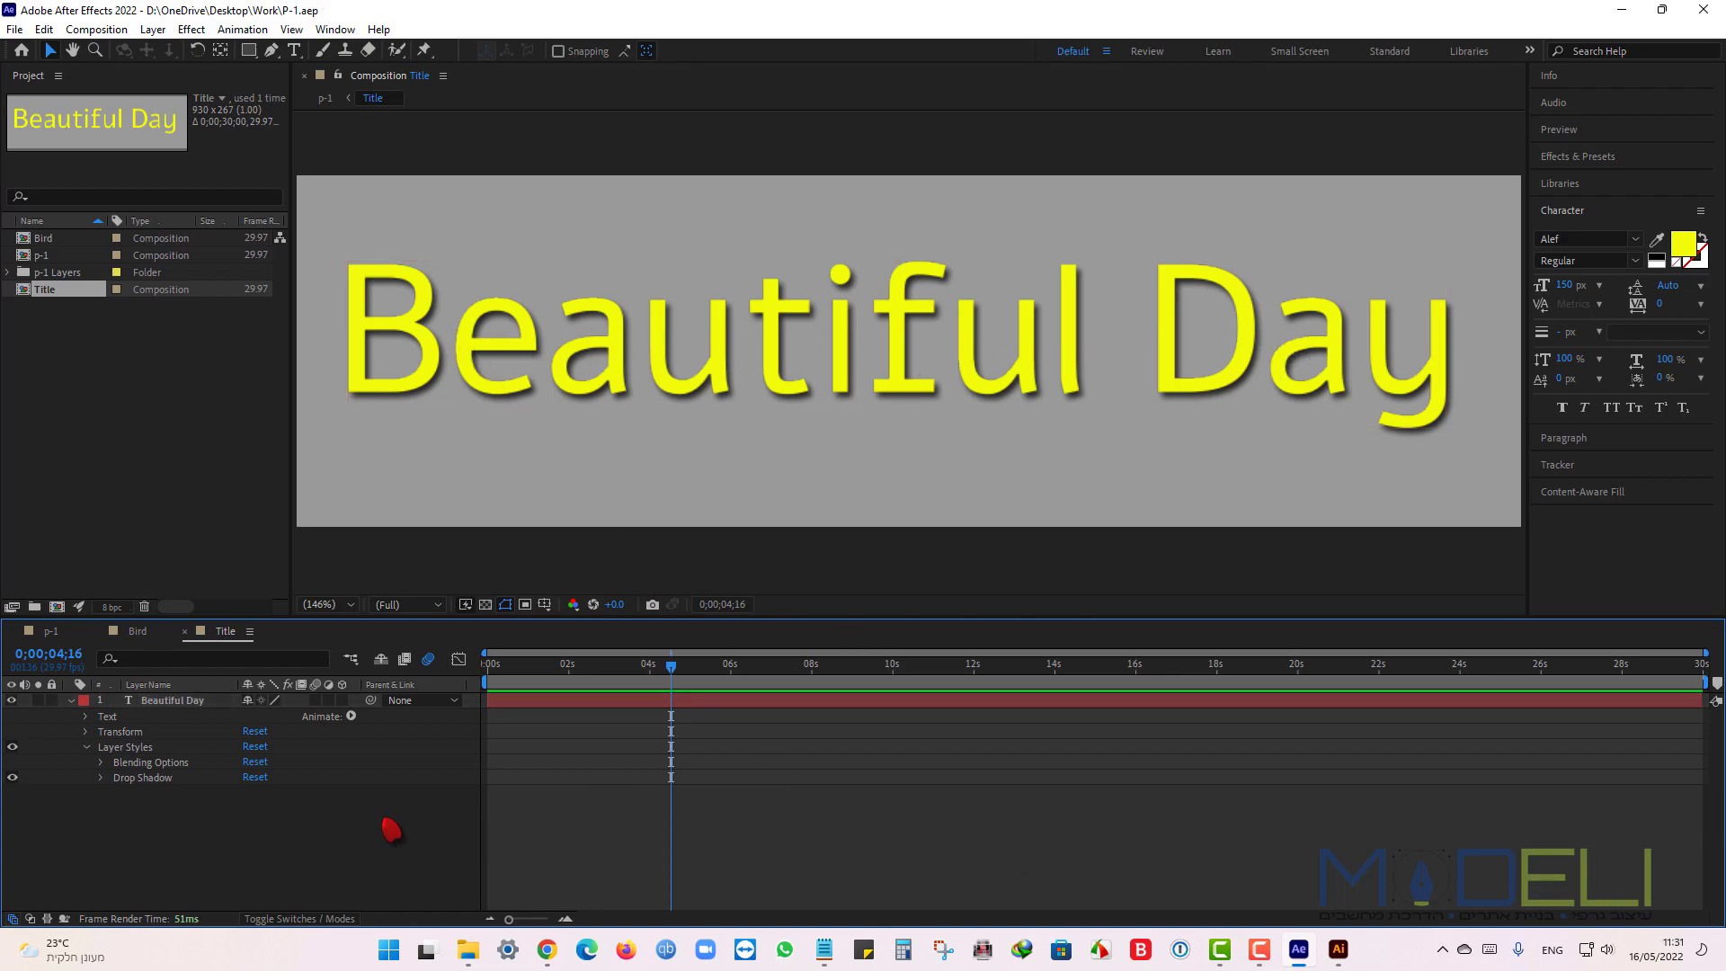
Add a Scale text animator to the Beautiful Day layer and set its scale to 0% at 0 seconds.
click(352, 717)
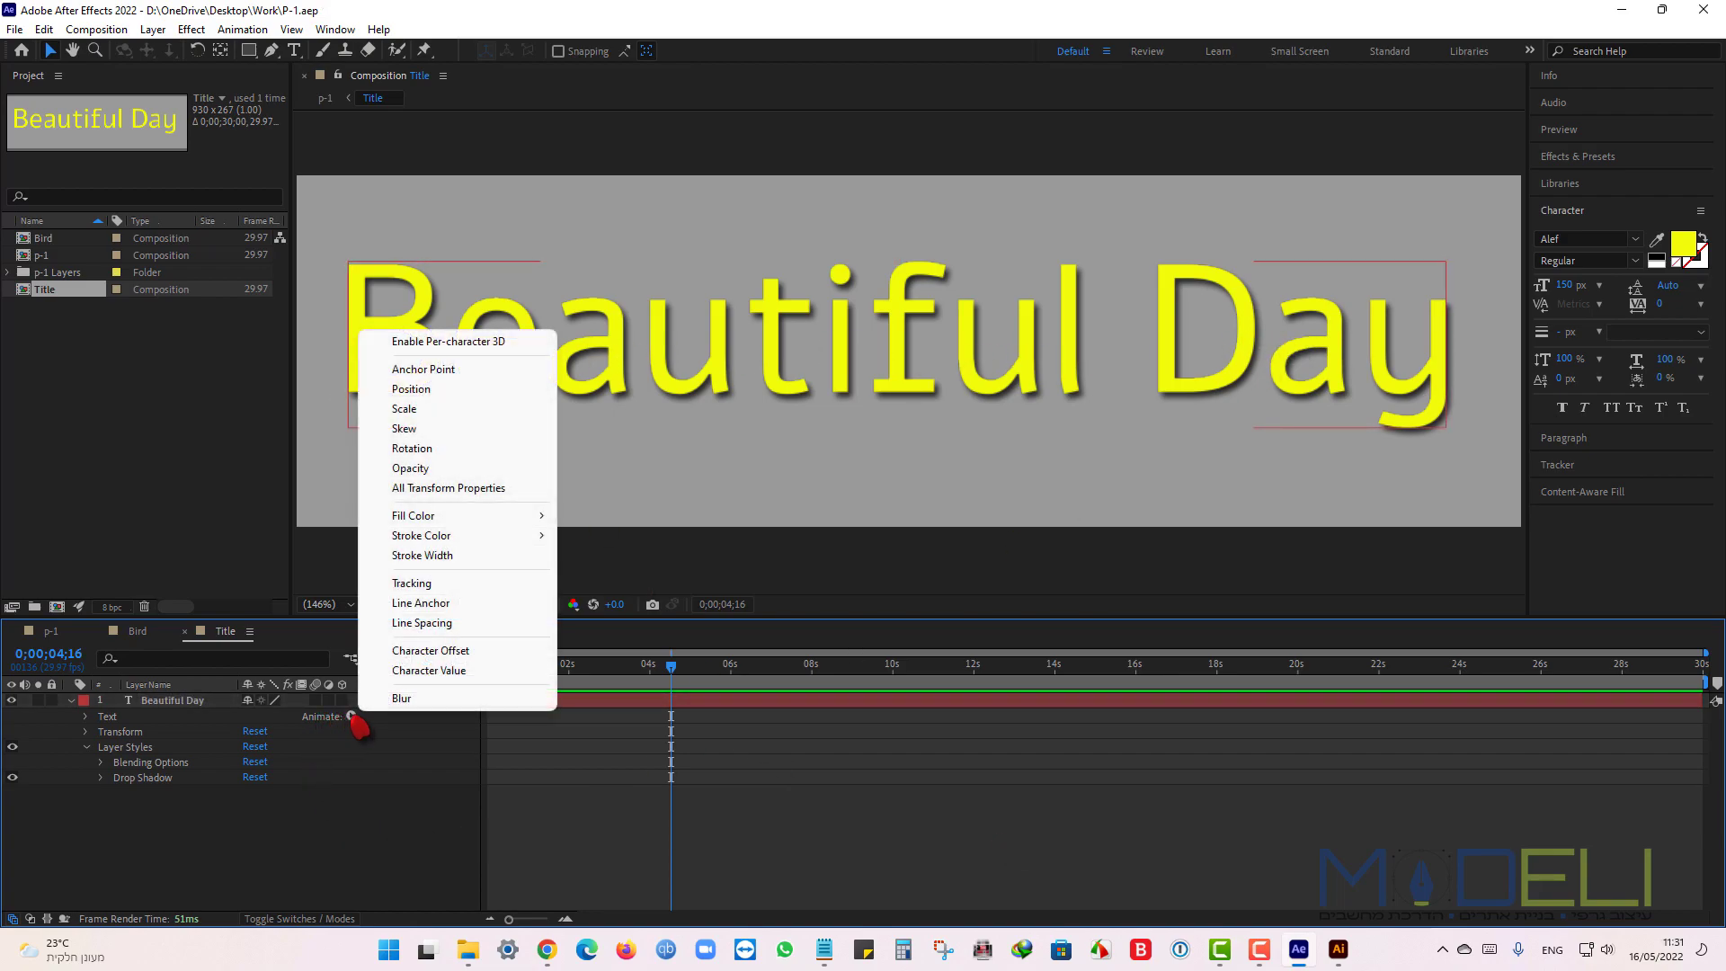
click(406, 412)
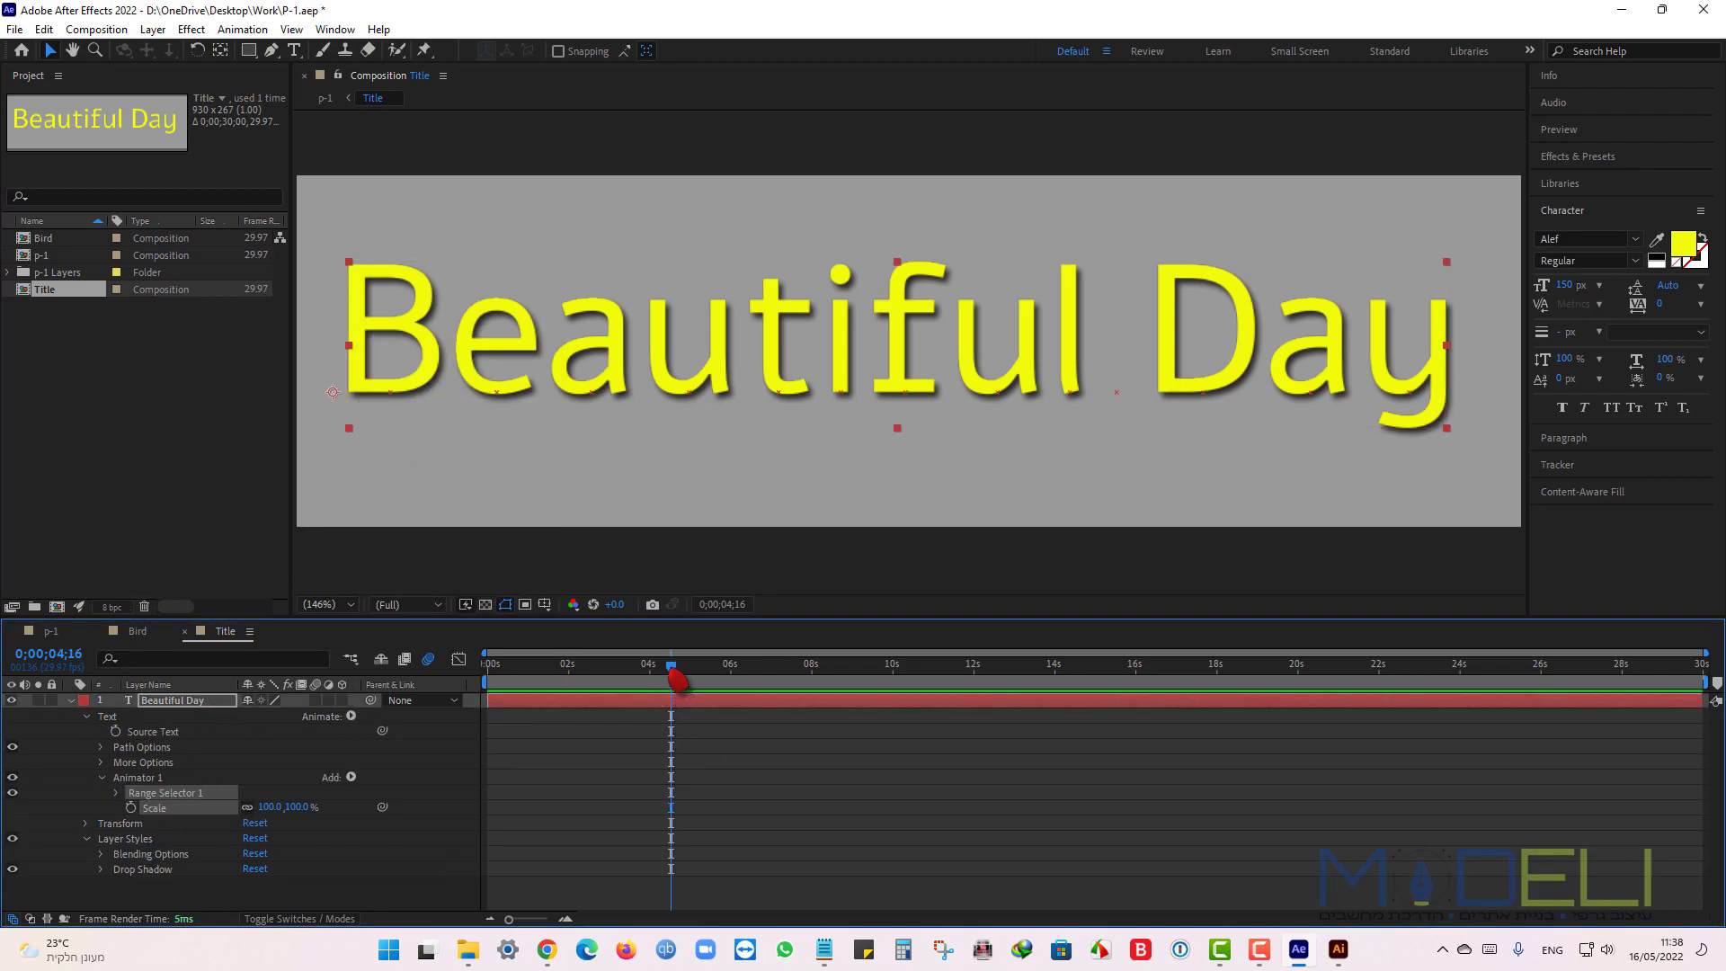
drag(678, 676, 454, 700)
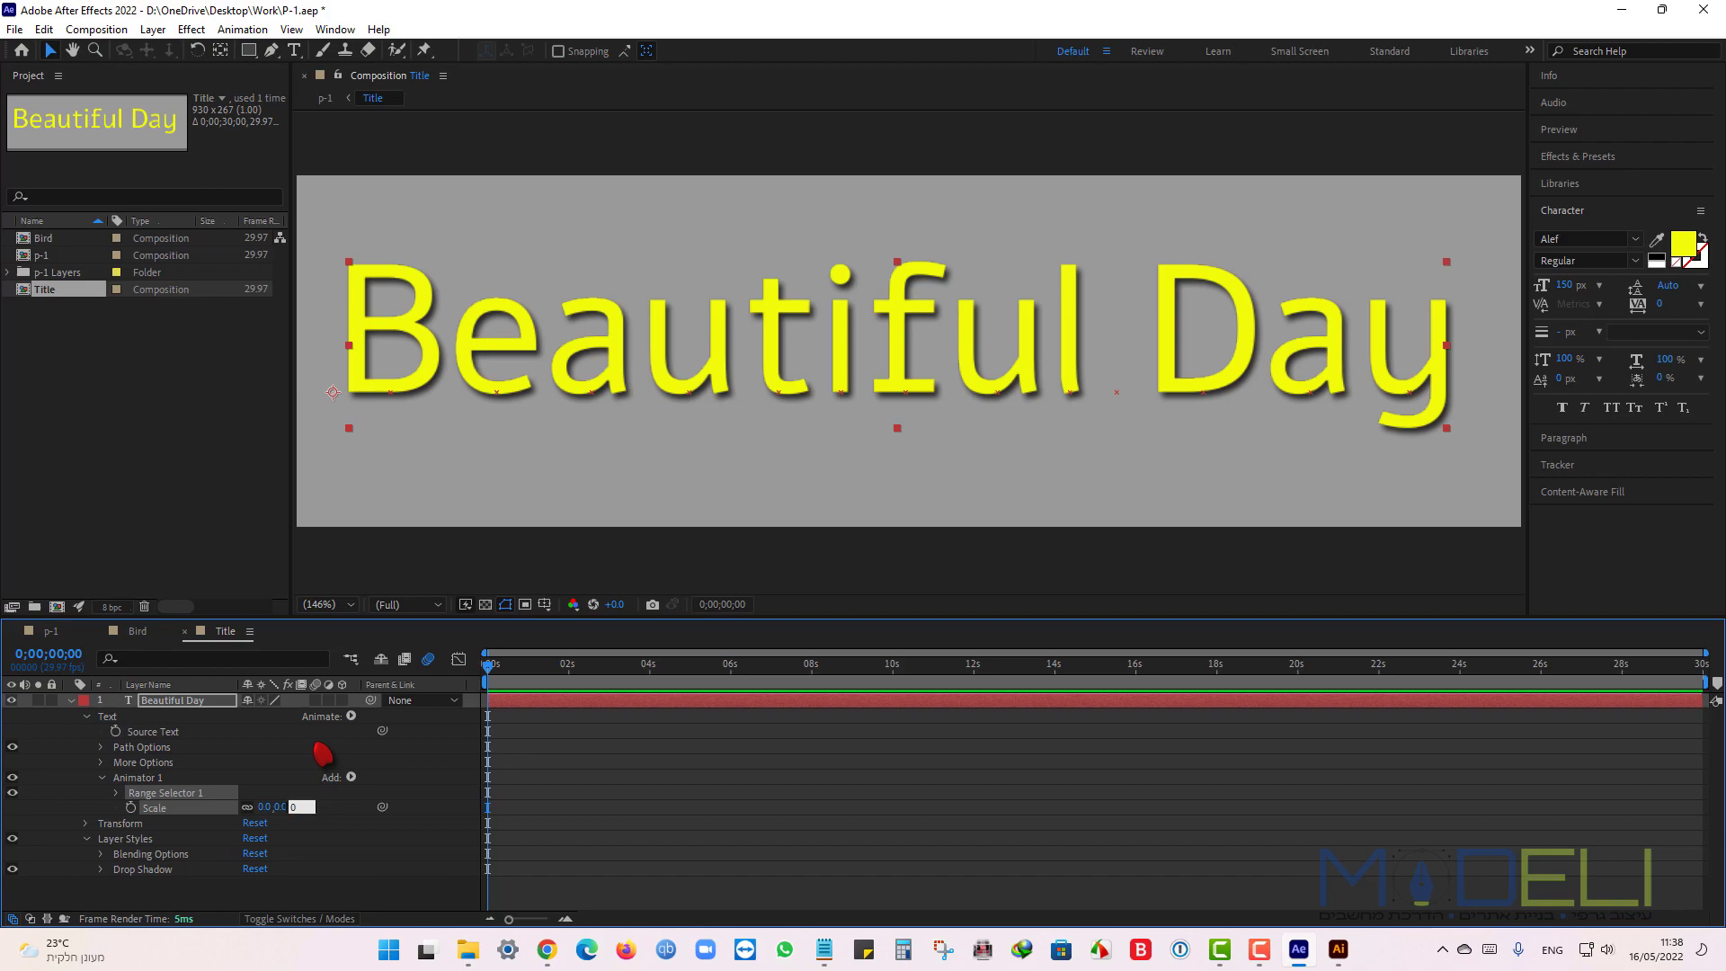
key(Return)
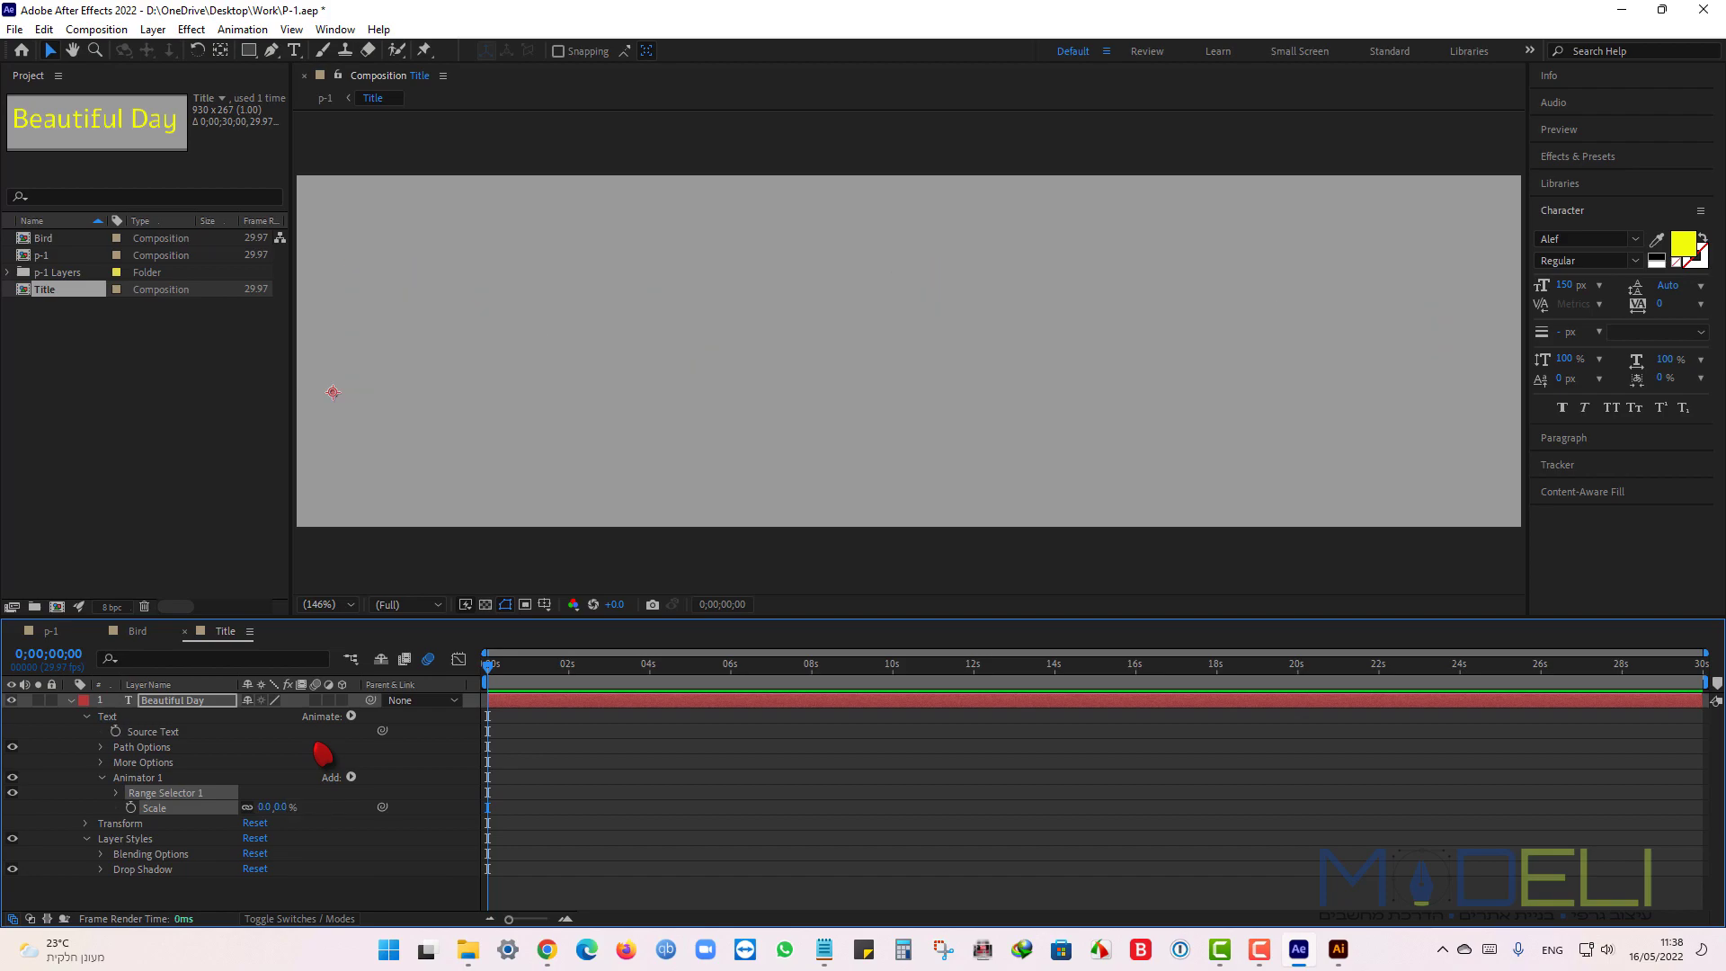
Keyframe Range Selector 1's Start at 0% at 0 seconds and at 100% at 0;00;01;29.
click(117, 793)
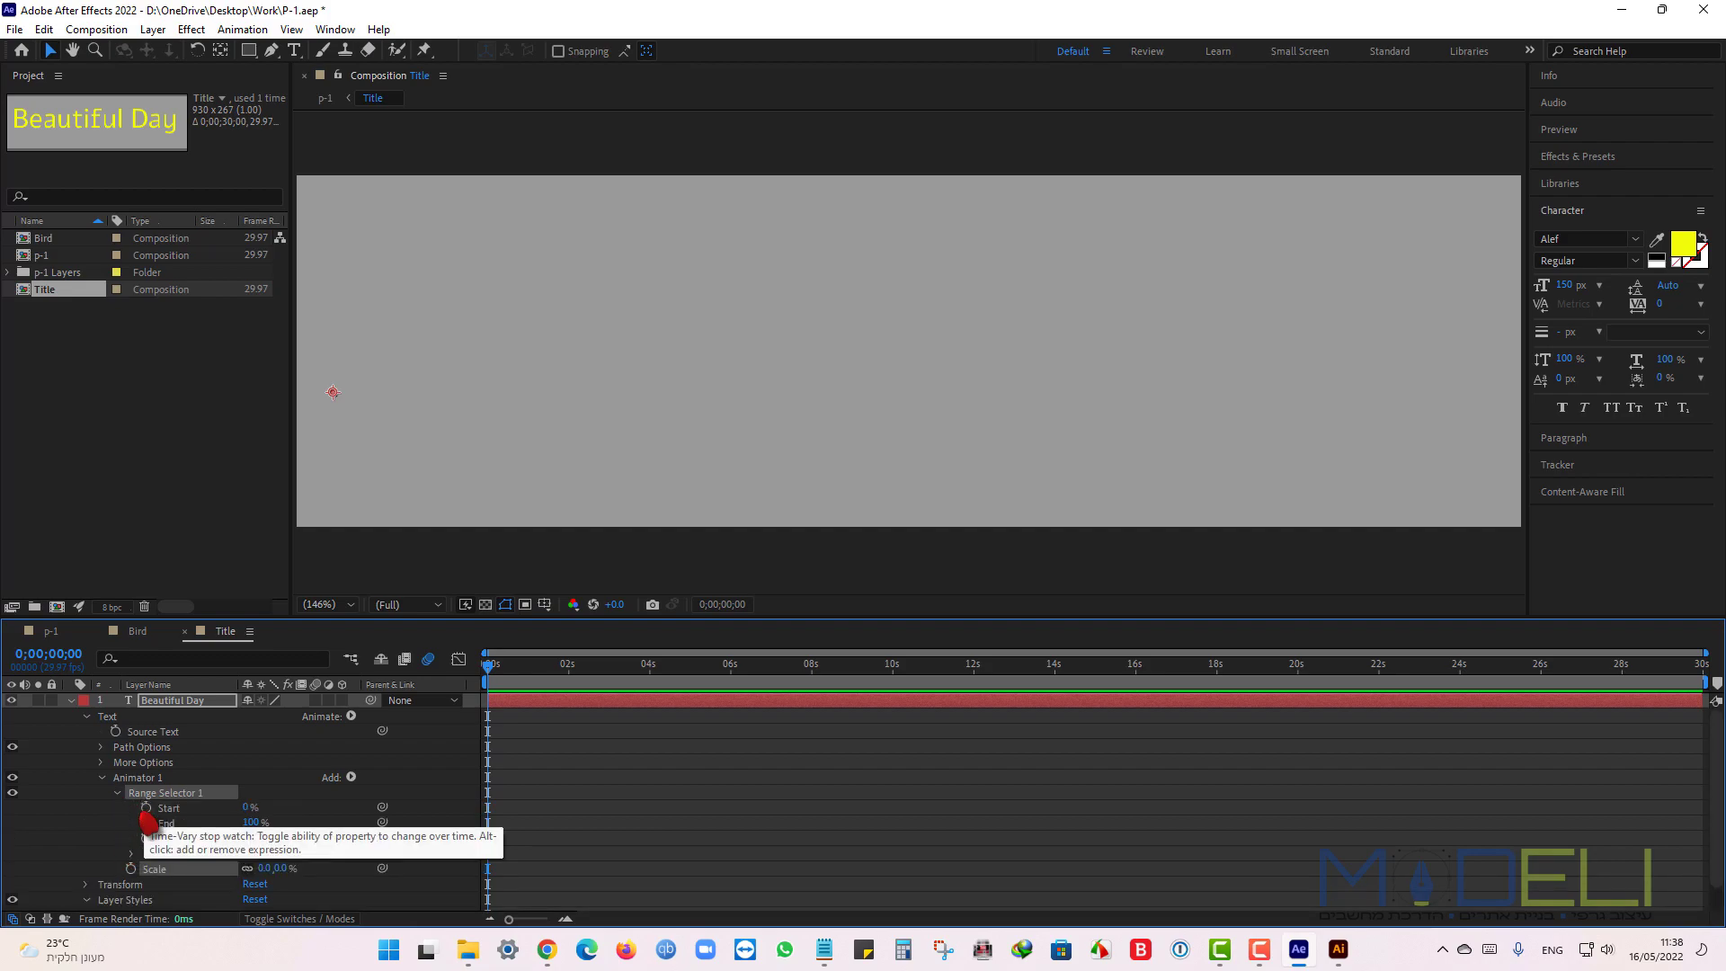
click(146, 809)
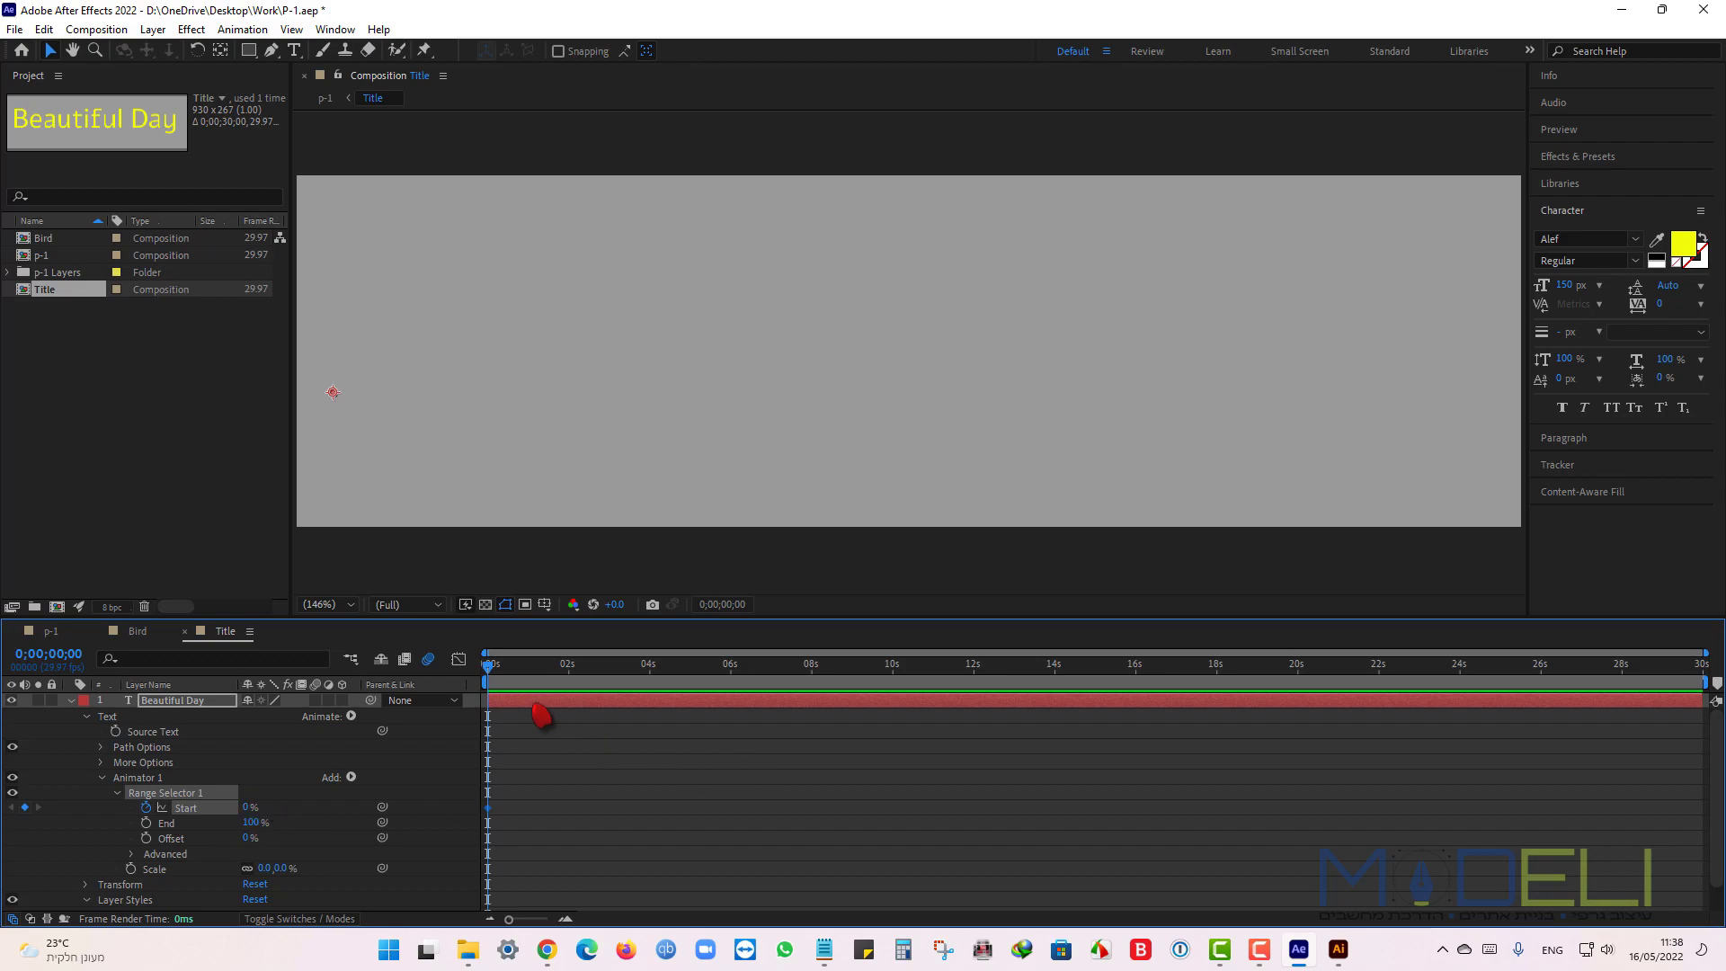
drag(490, 672, 566, 679)
click(248, 808)
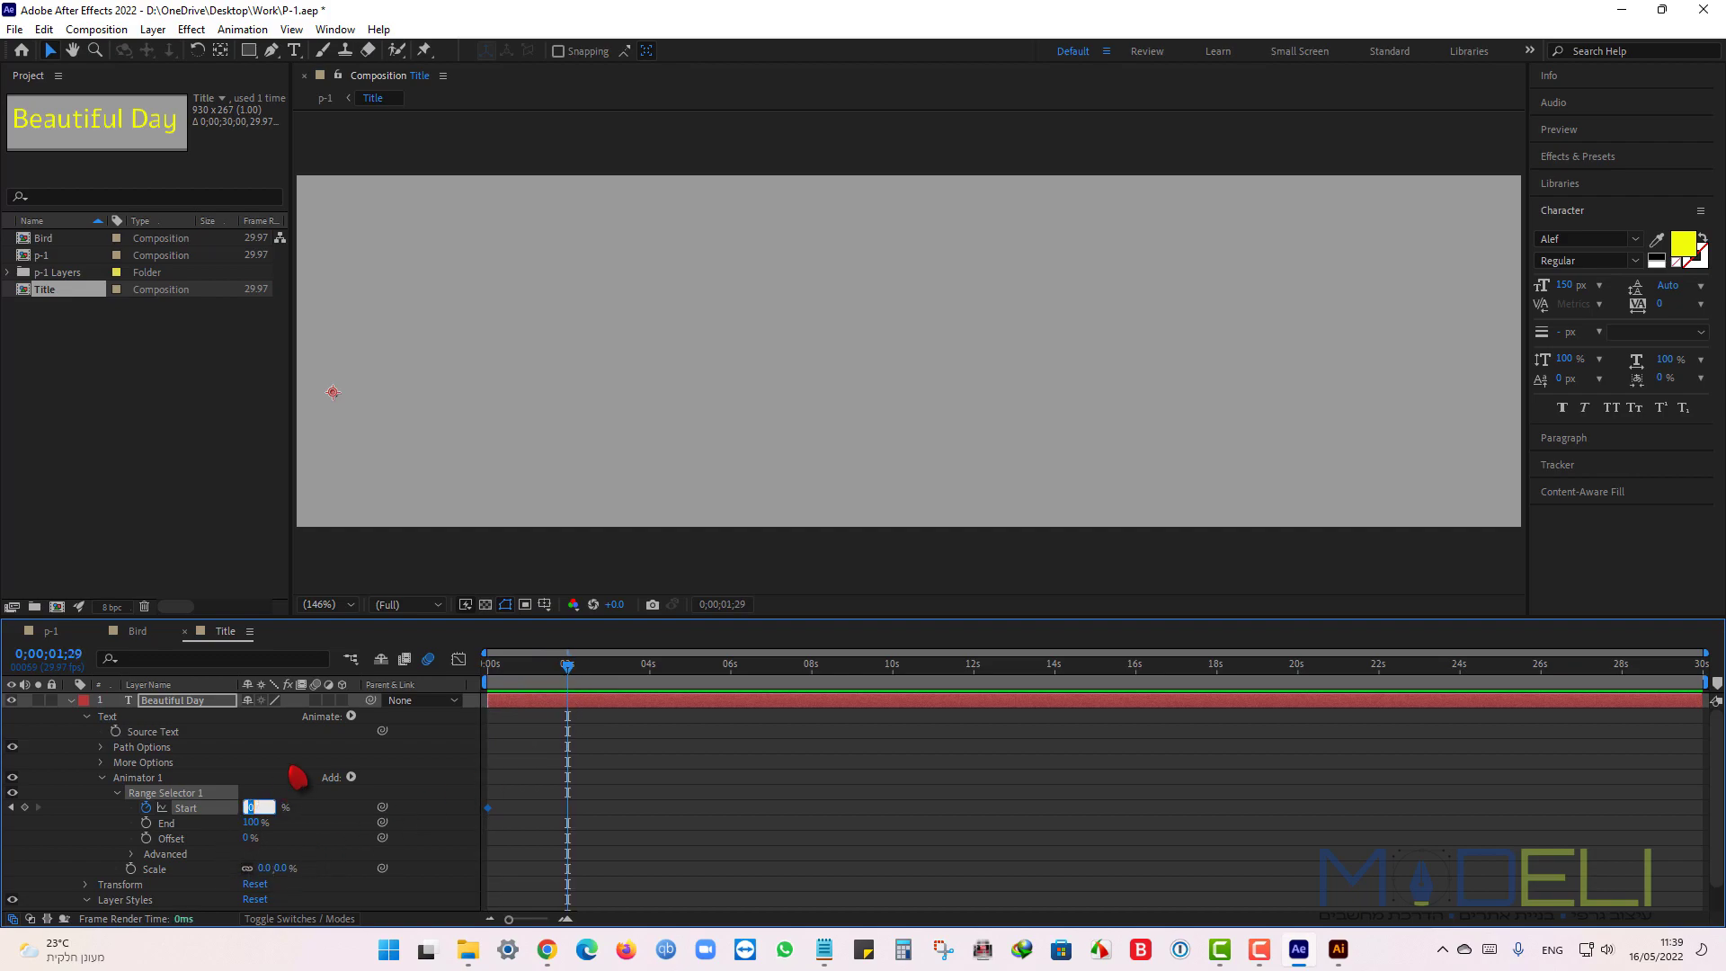
key(Return)
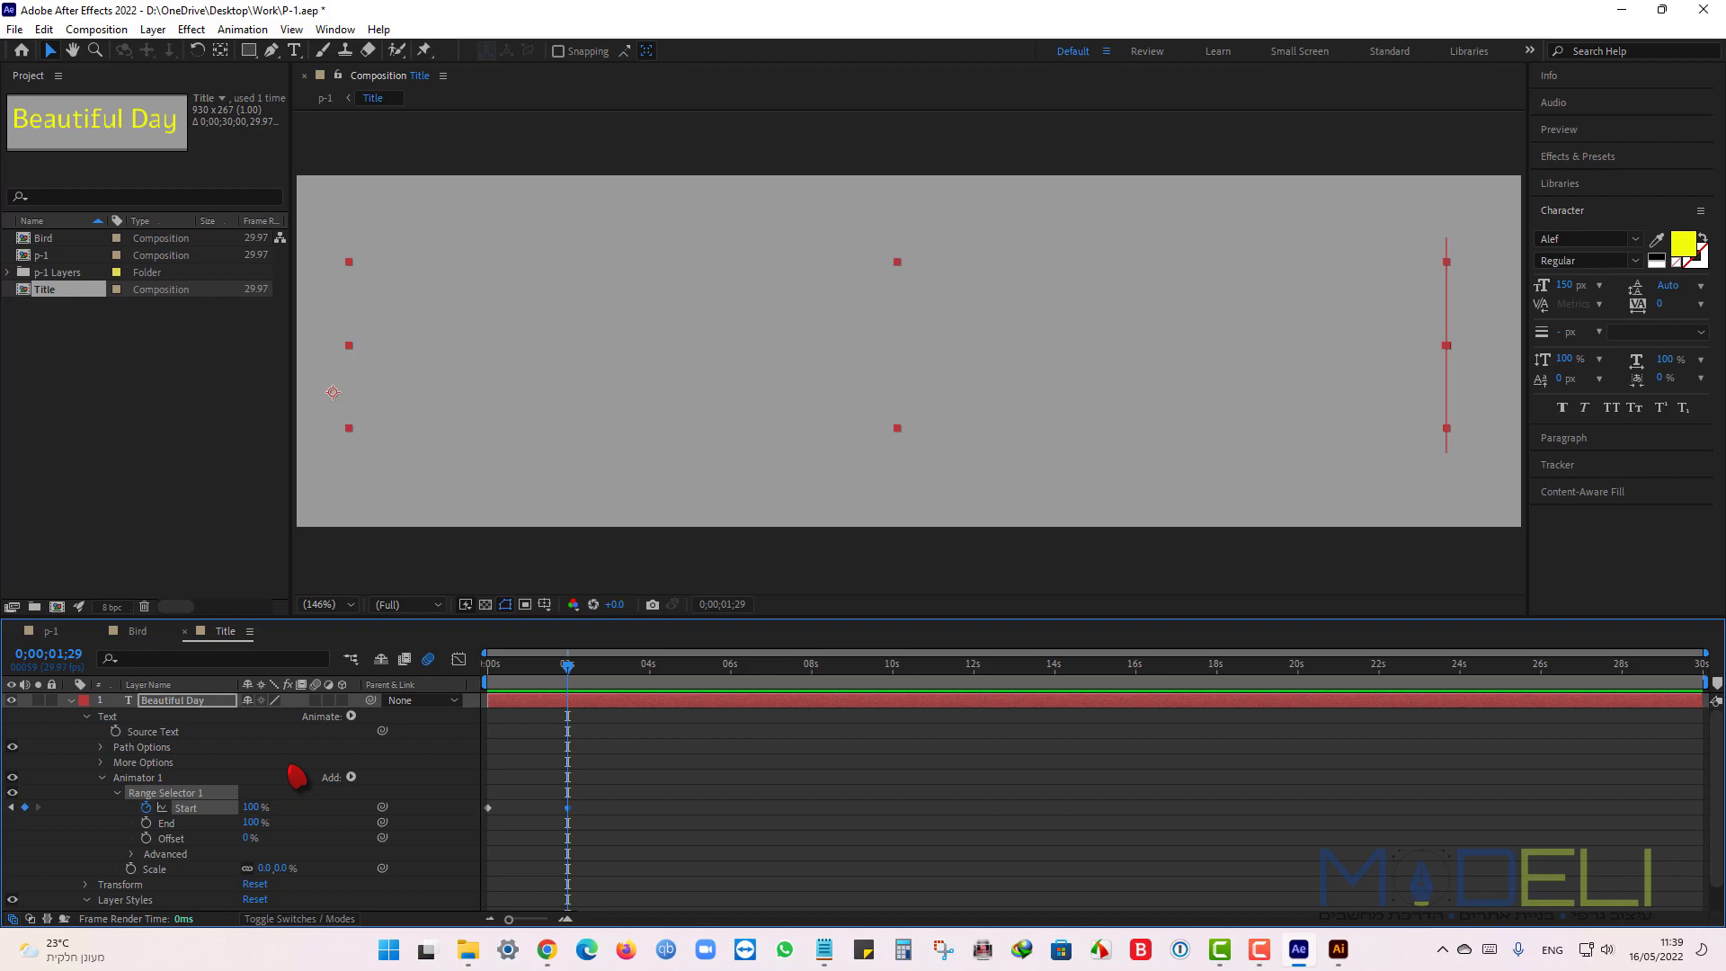
Play the Title composition from the start to check the letter-by-letter reveal, and return the playhead to about 2 seconds.
drag(570, 680, 396, 693)
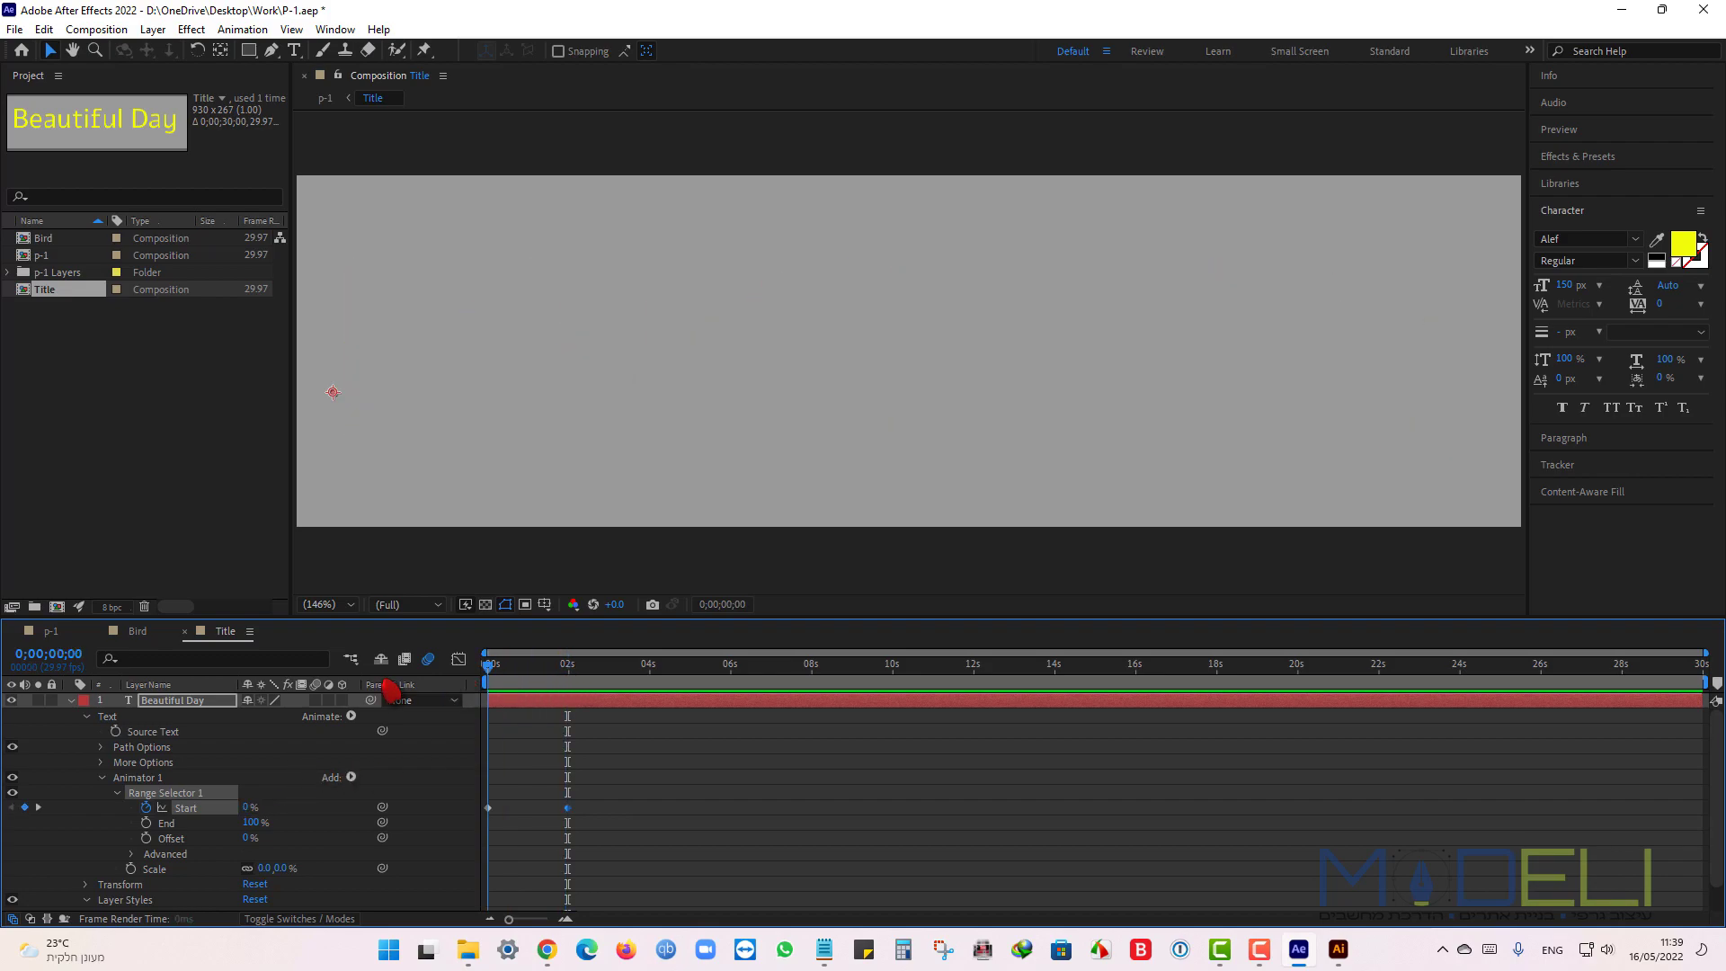
click(764, 796)
key(space)
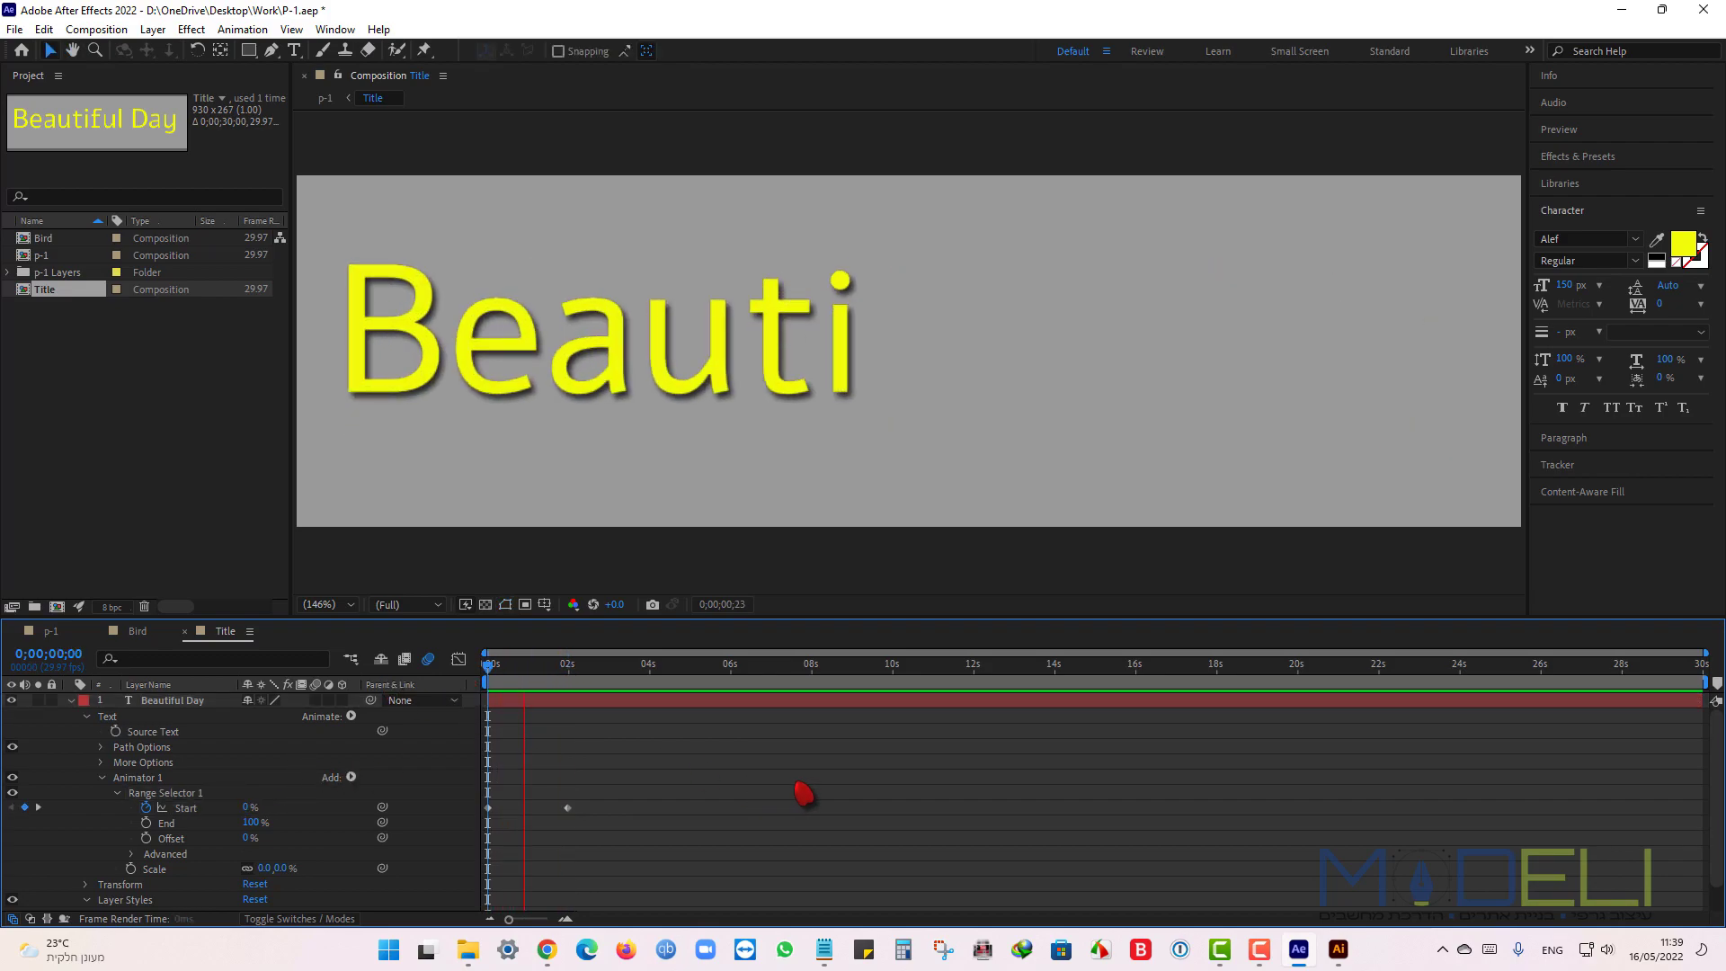
key(space)
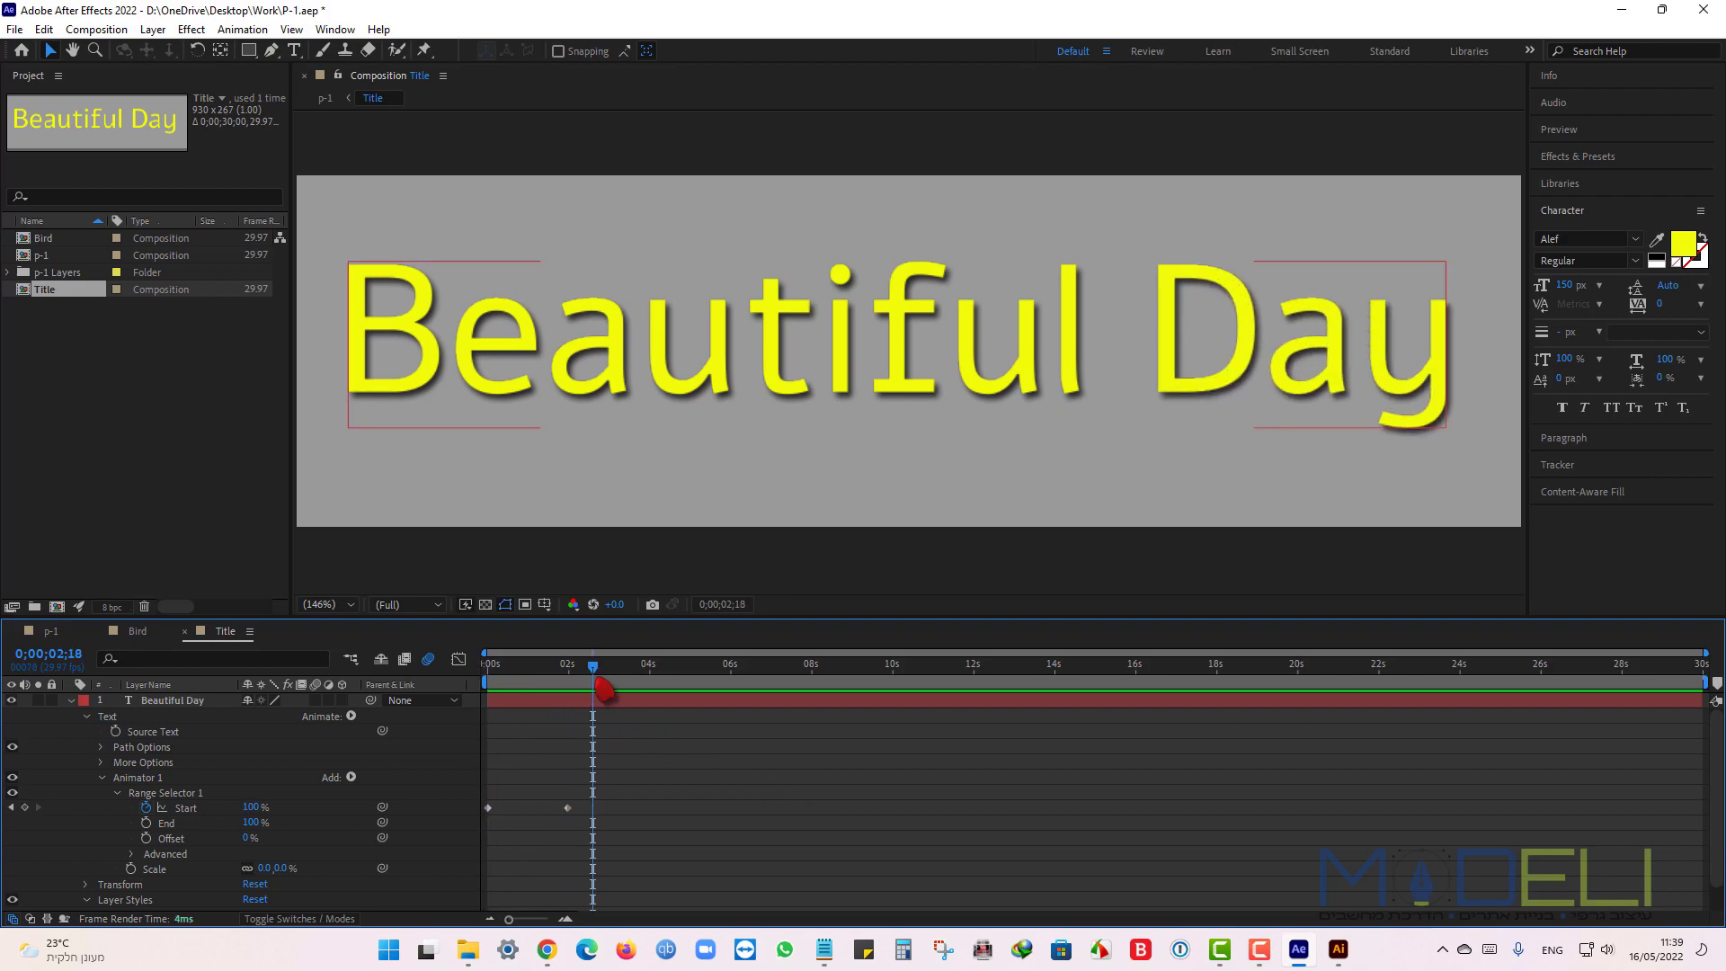
drag(601, 677, 567, 673)
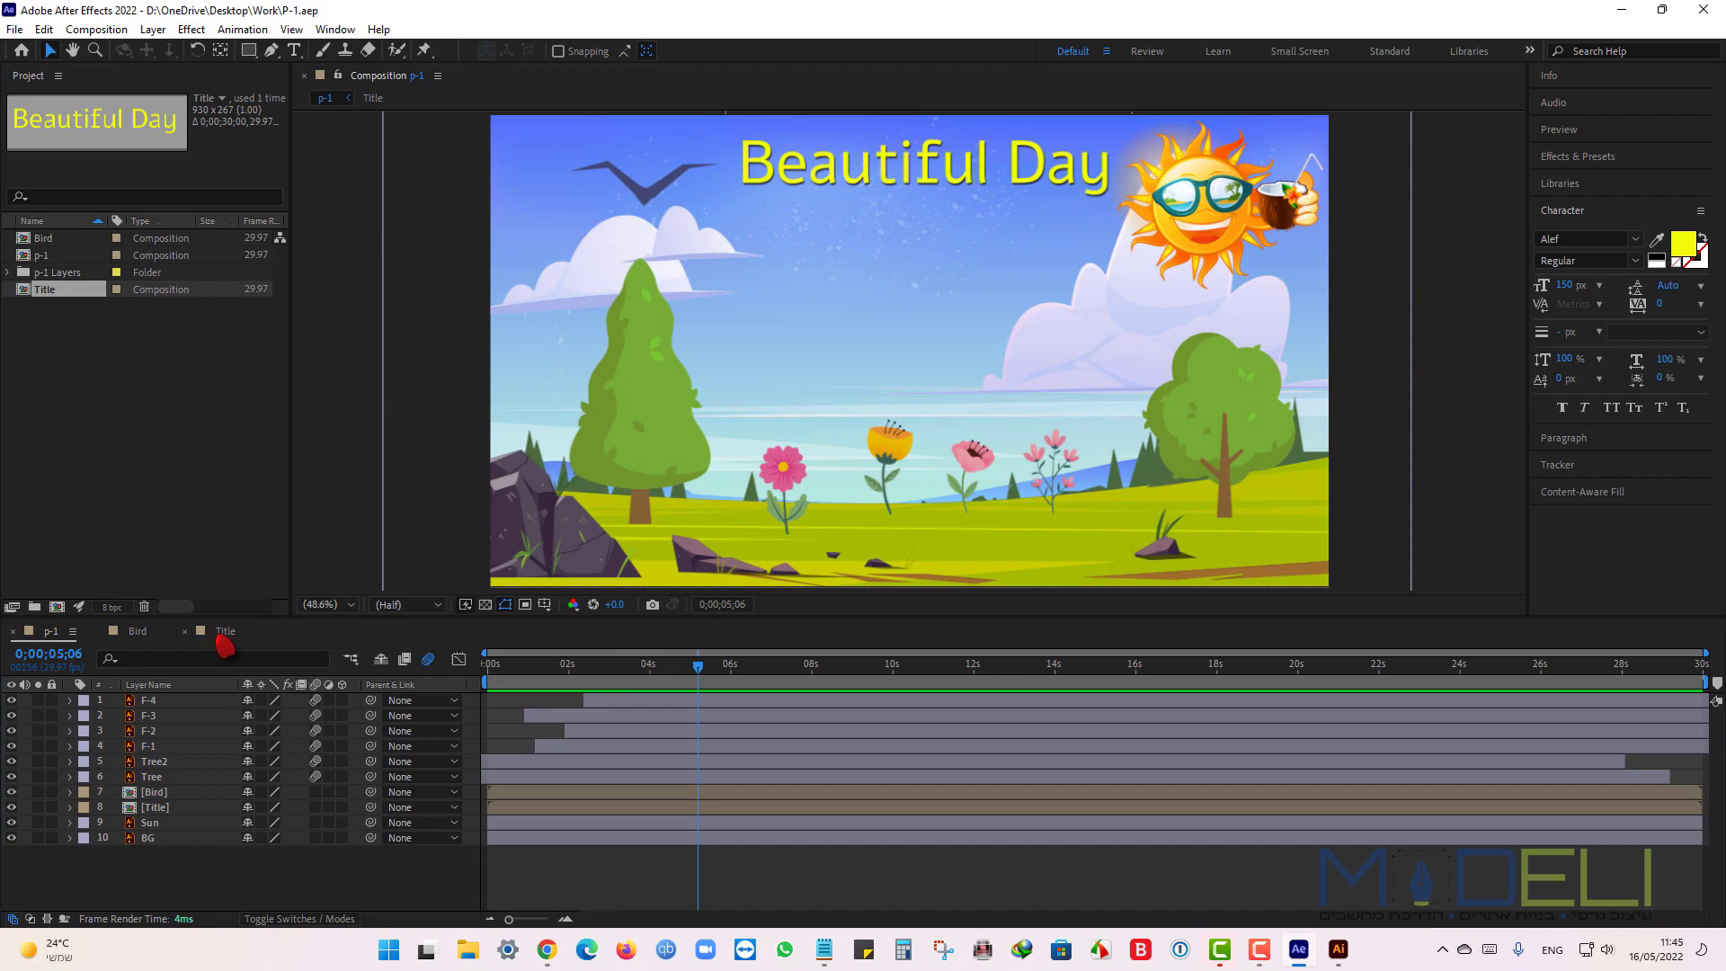
In the Title composition, select both Start keyframes of the range selector and apply Easy Ease.
click(225, 632)
drag(629, 800, 482, 807)
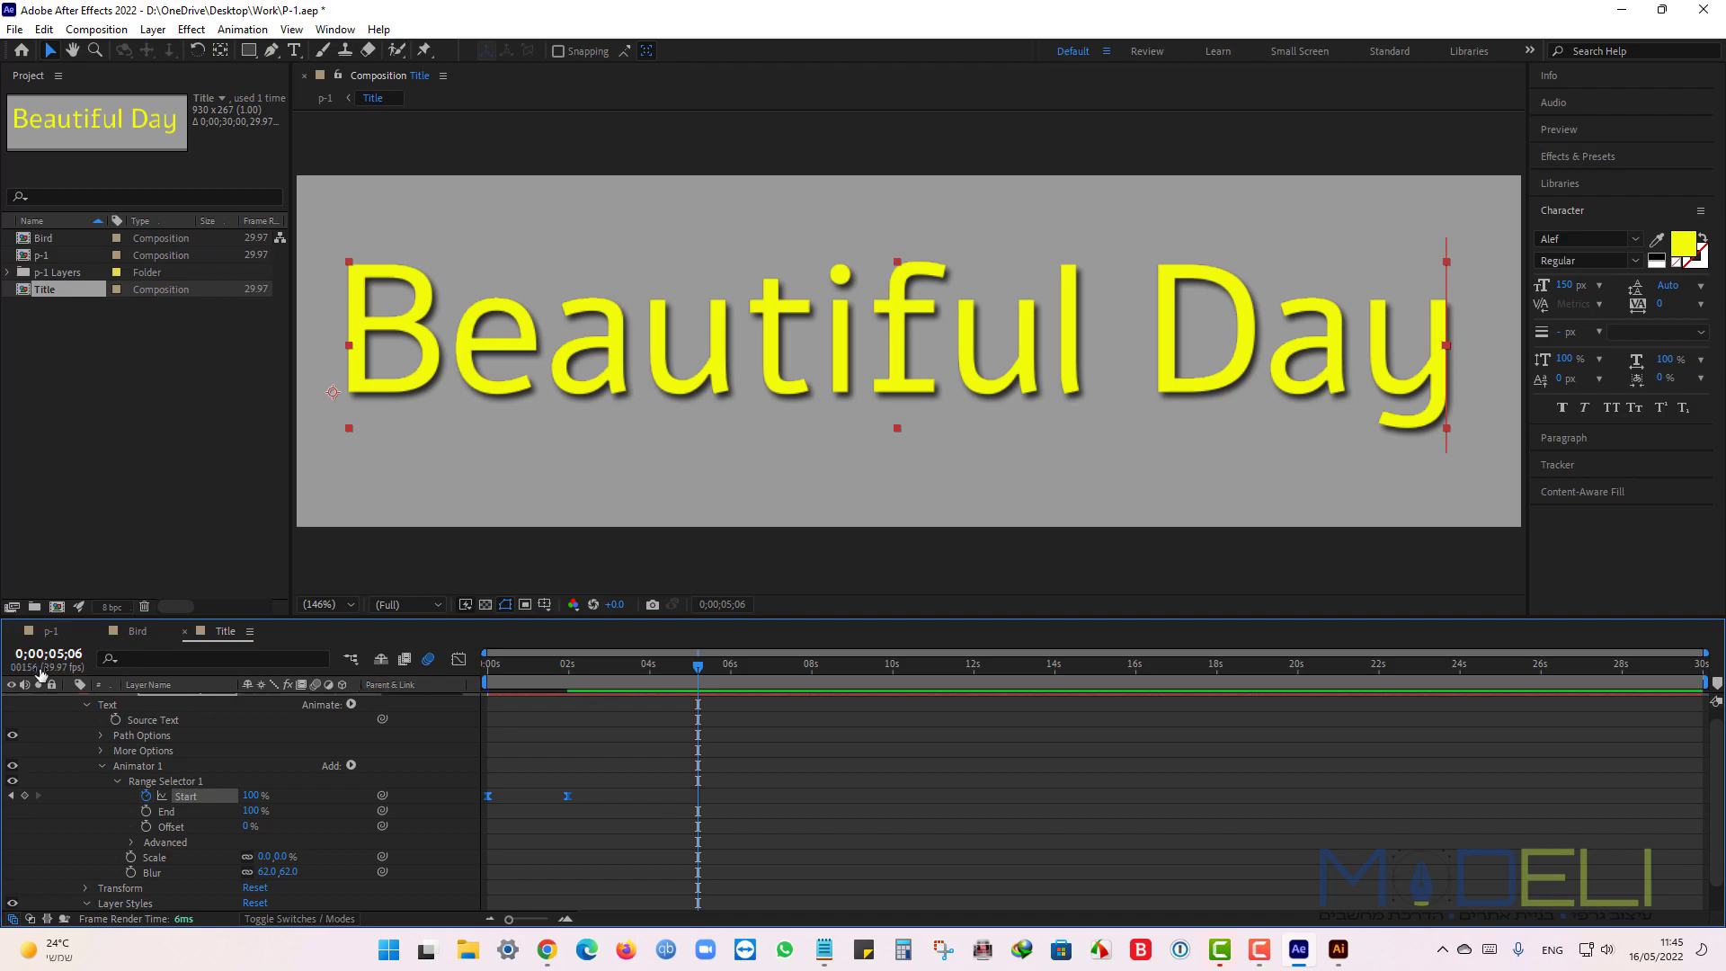
Return to the p-1 composition and play the whole scene from the beginning.
click(52, 632)
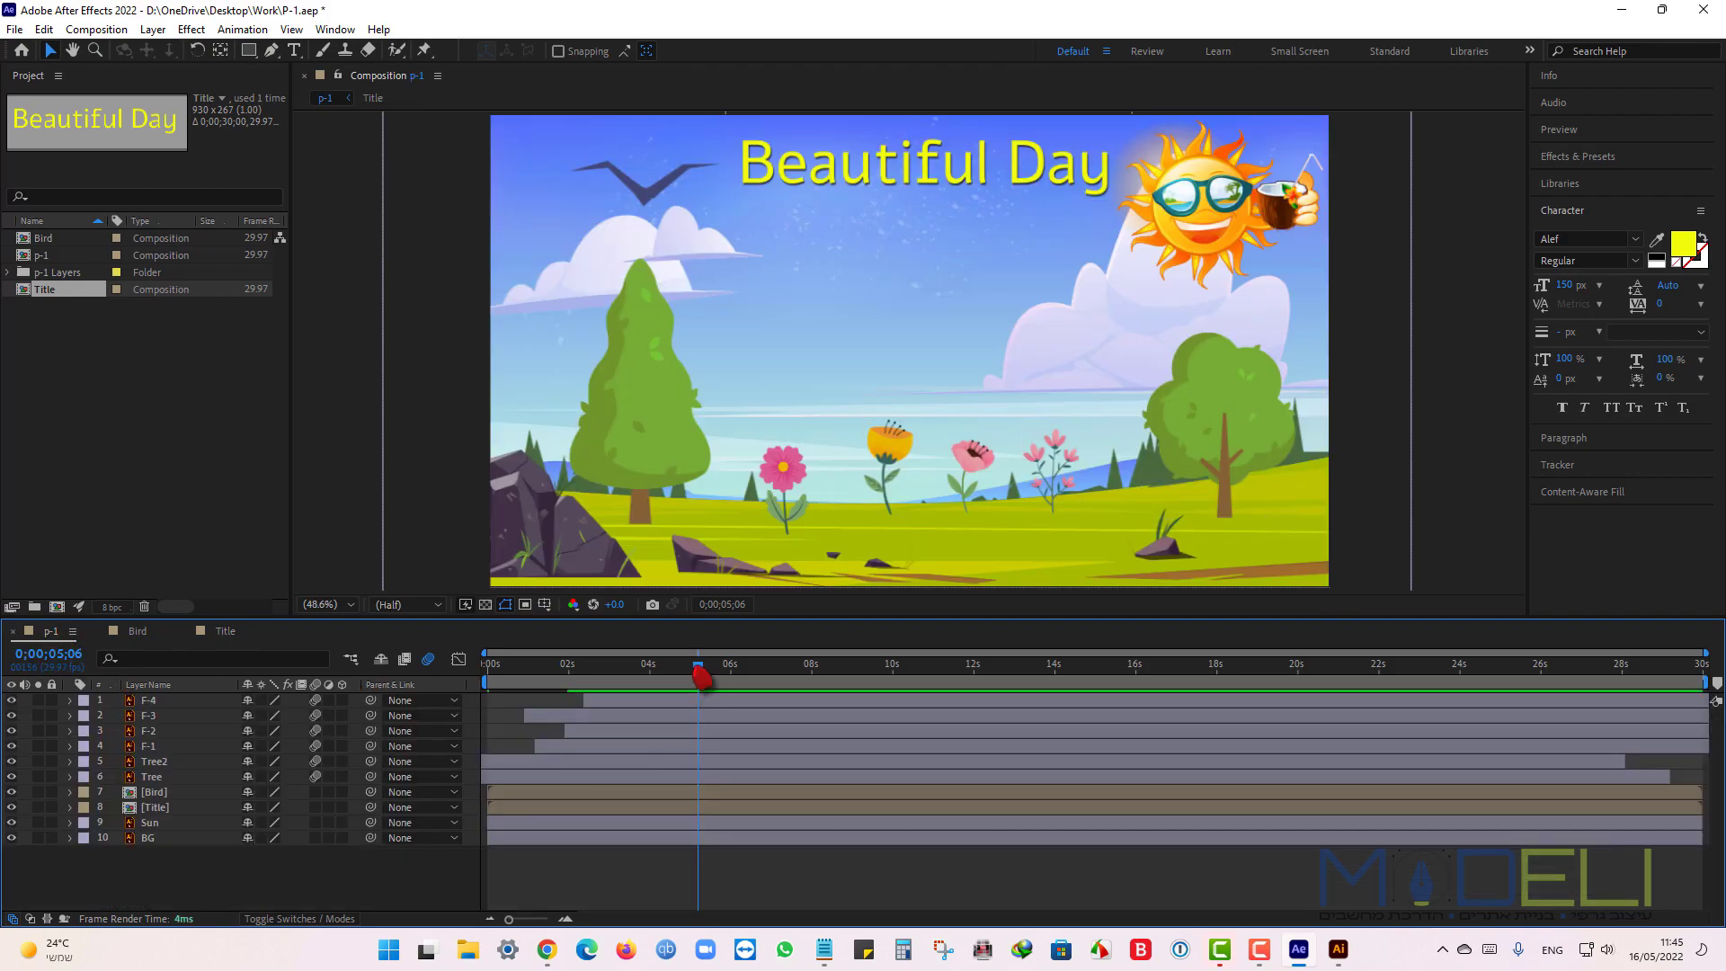
drag(697, 669, 364, 685)
key(space)
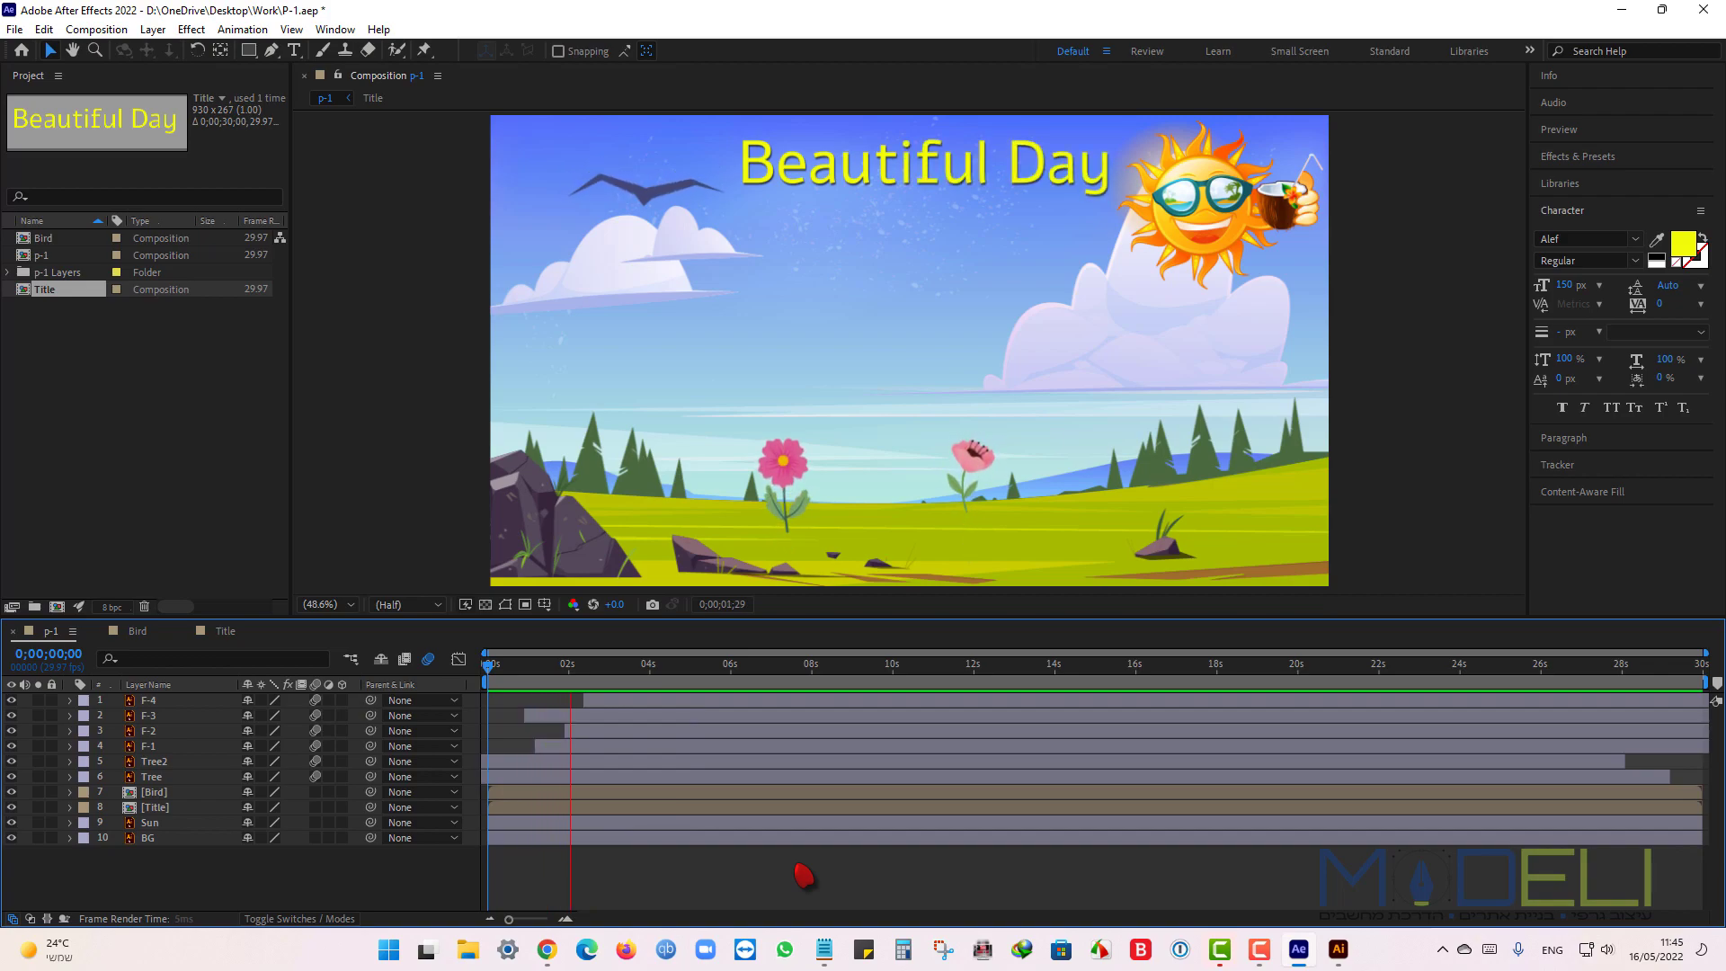
key(space)
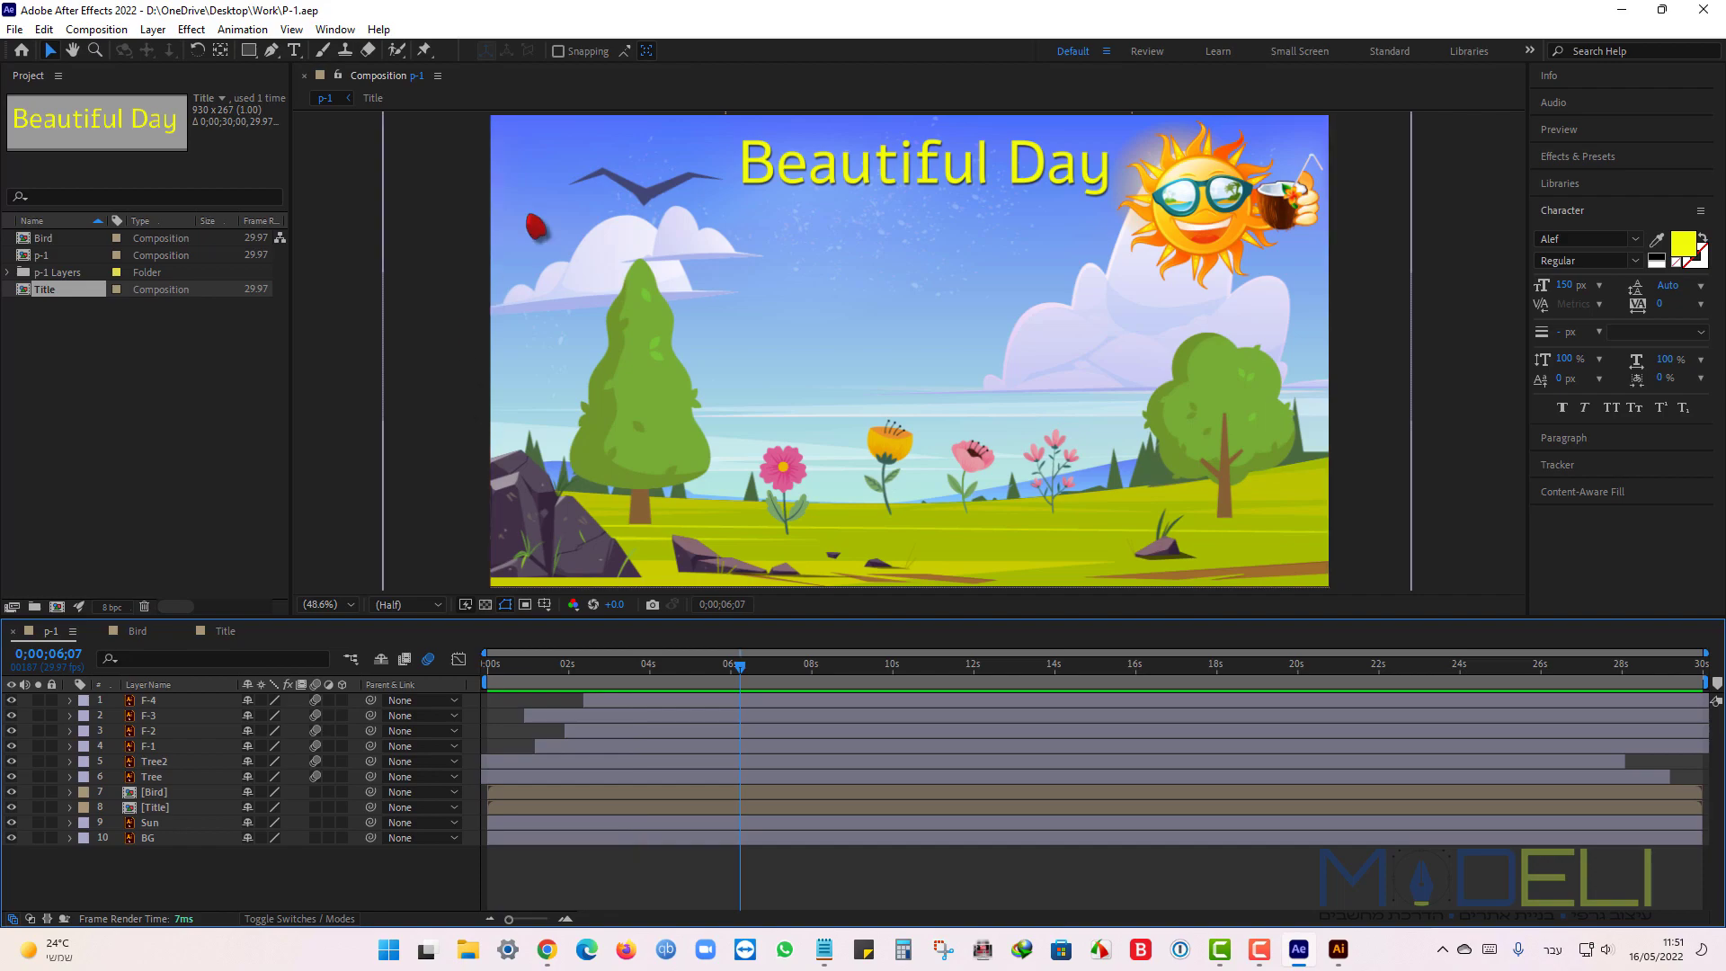
Open the Bird composition, fit a region of interest closely around the bird and crop the composition to it.
click(140, 792)
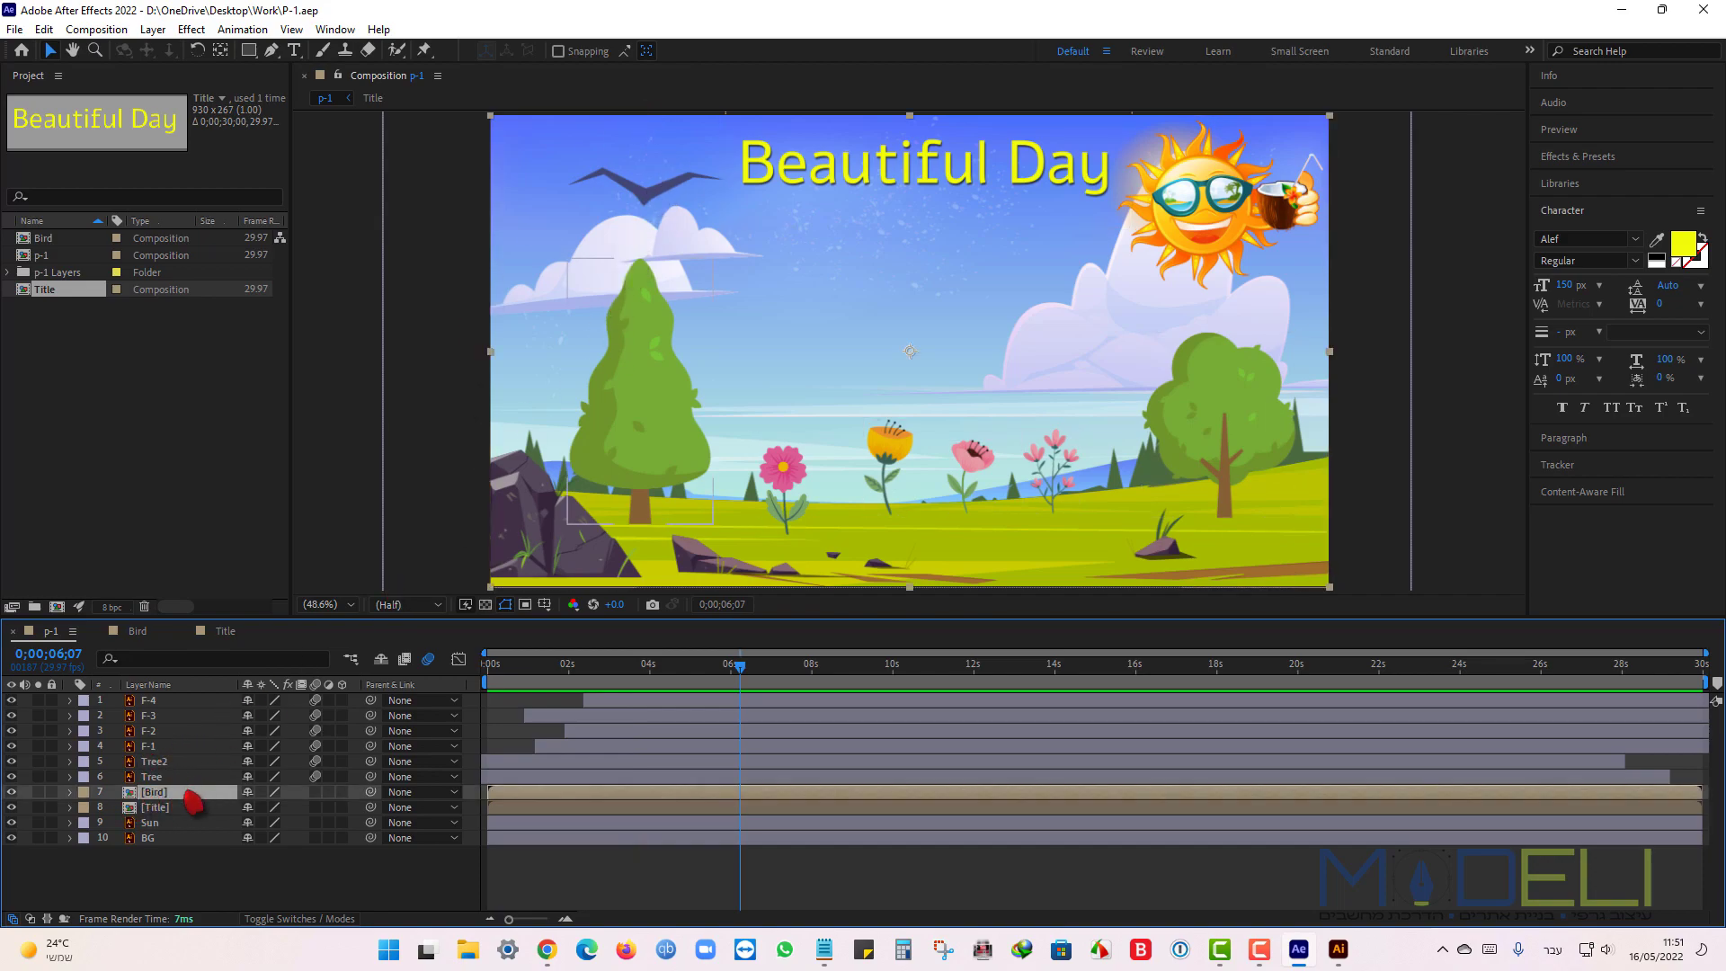
double_click(132, 795)
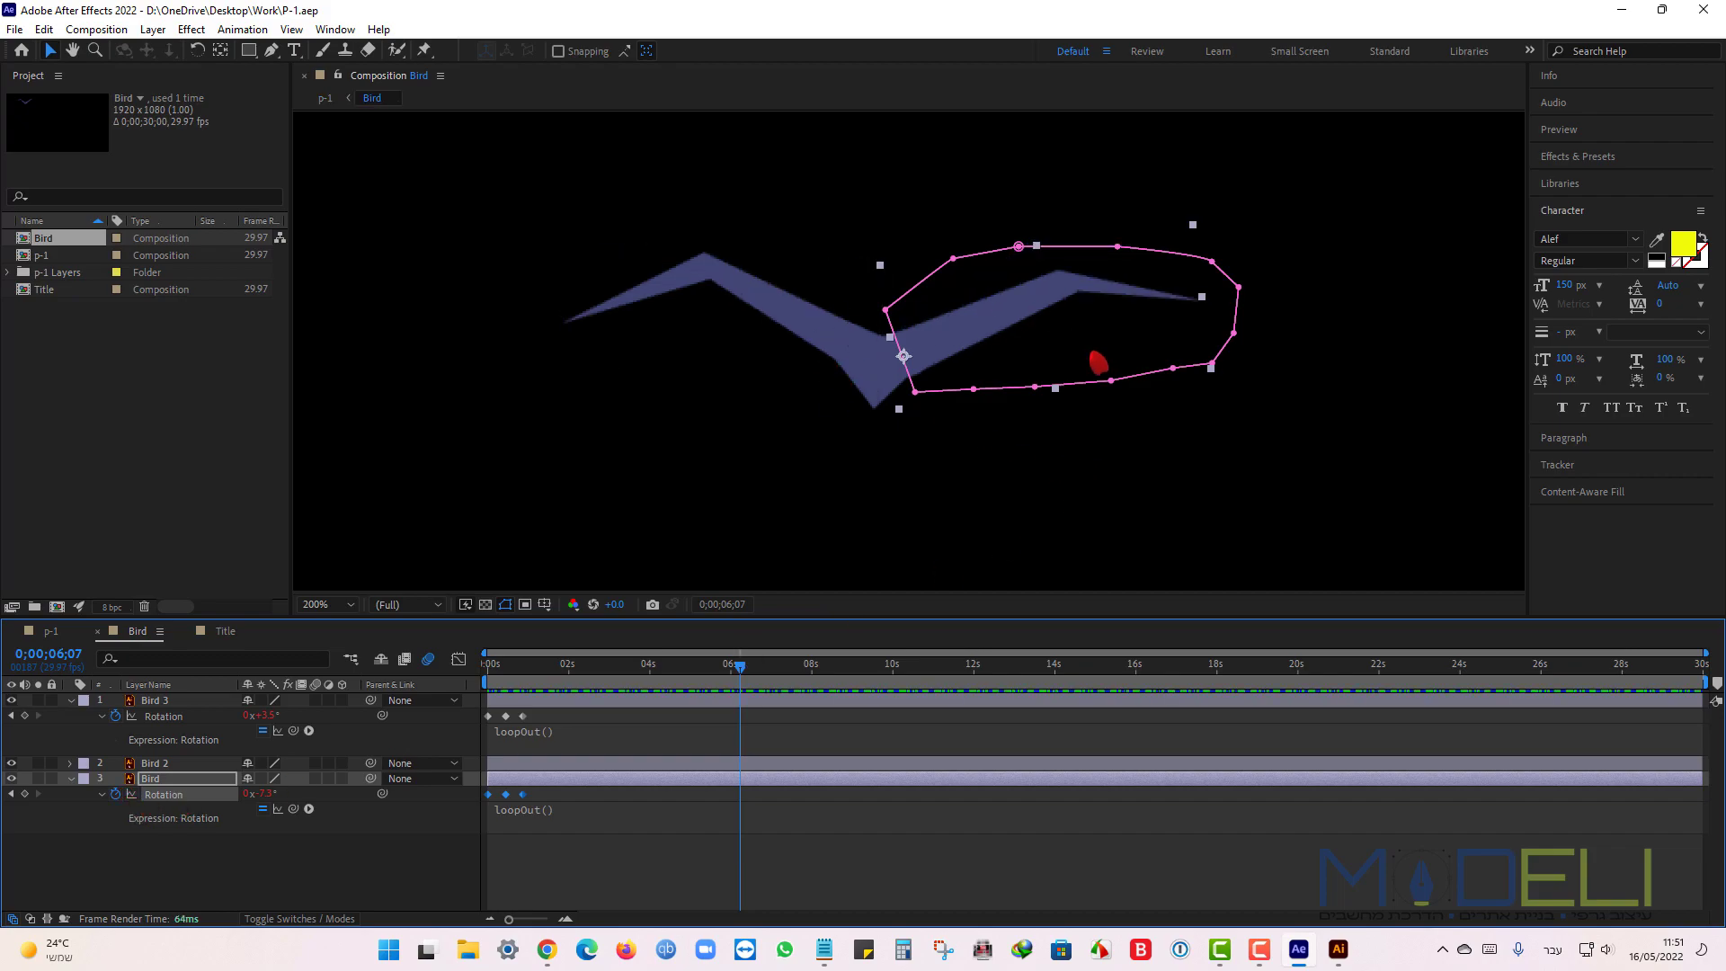
scroll(1137, 424, down, 6)
scroll(1131, 429, up, 1)
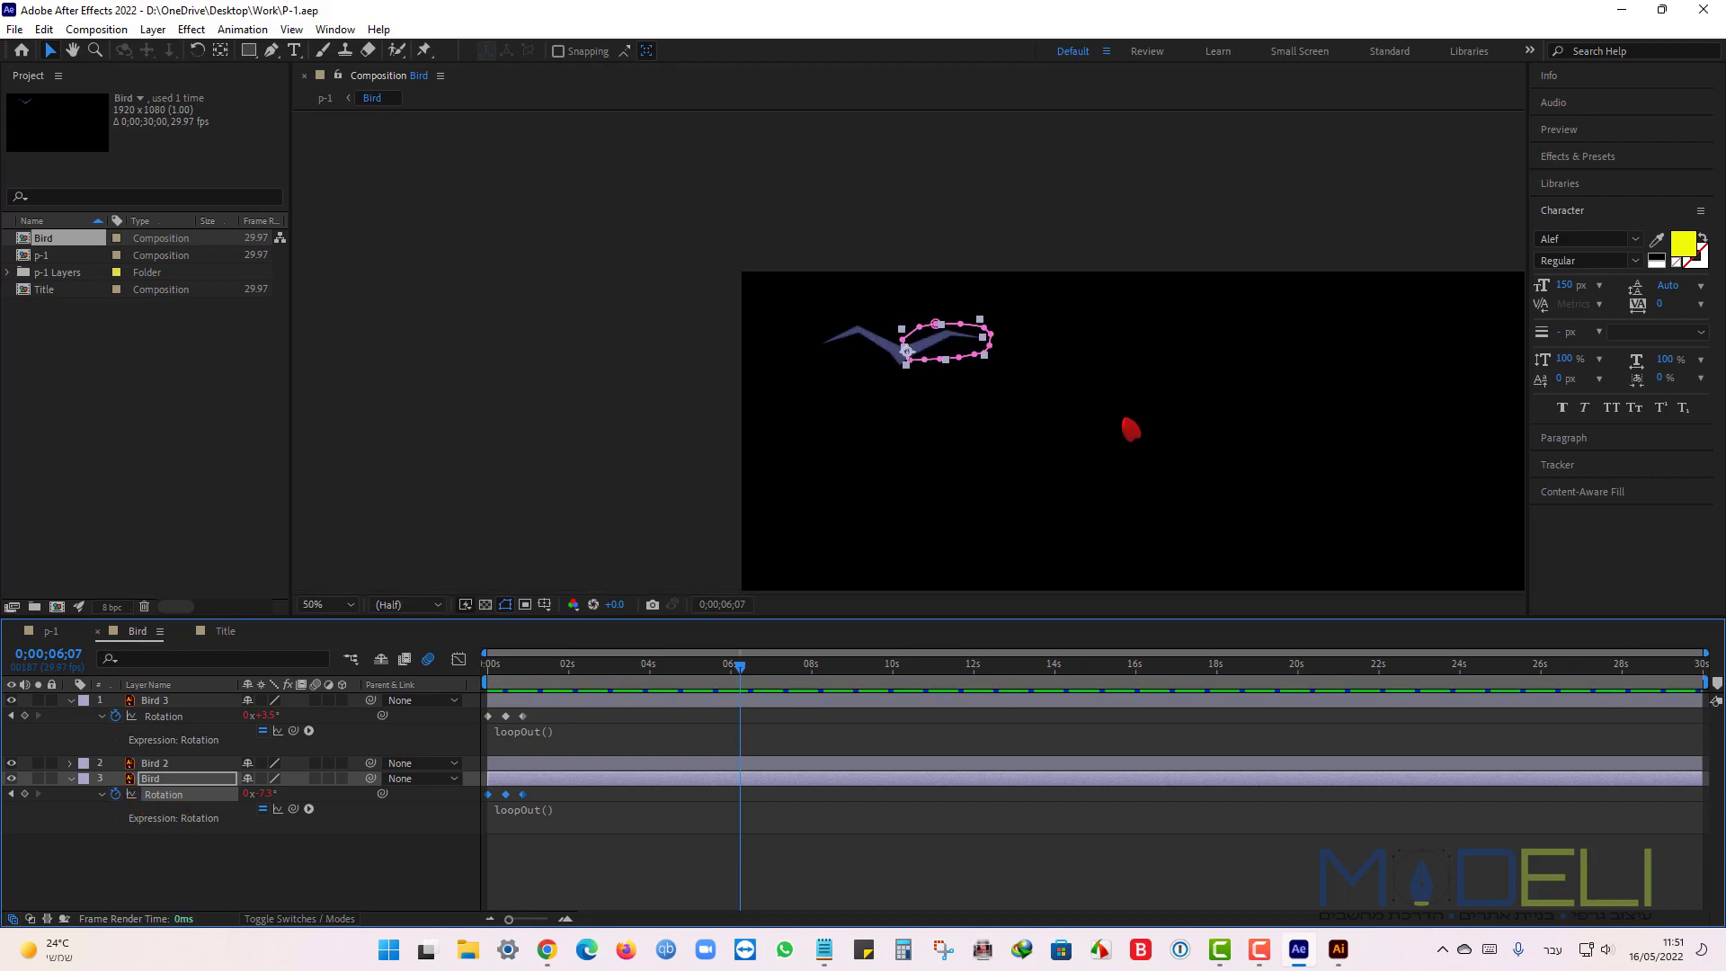
click(526, 607)
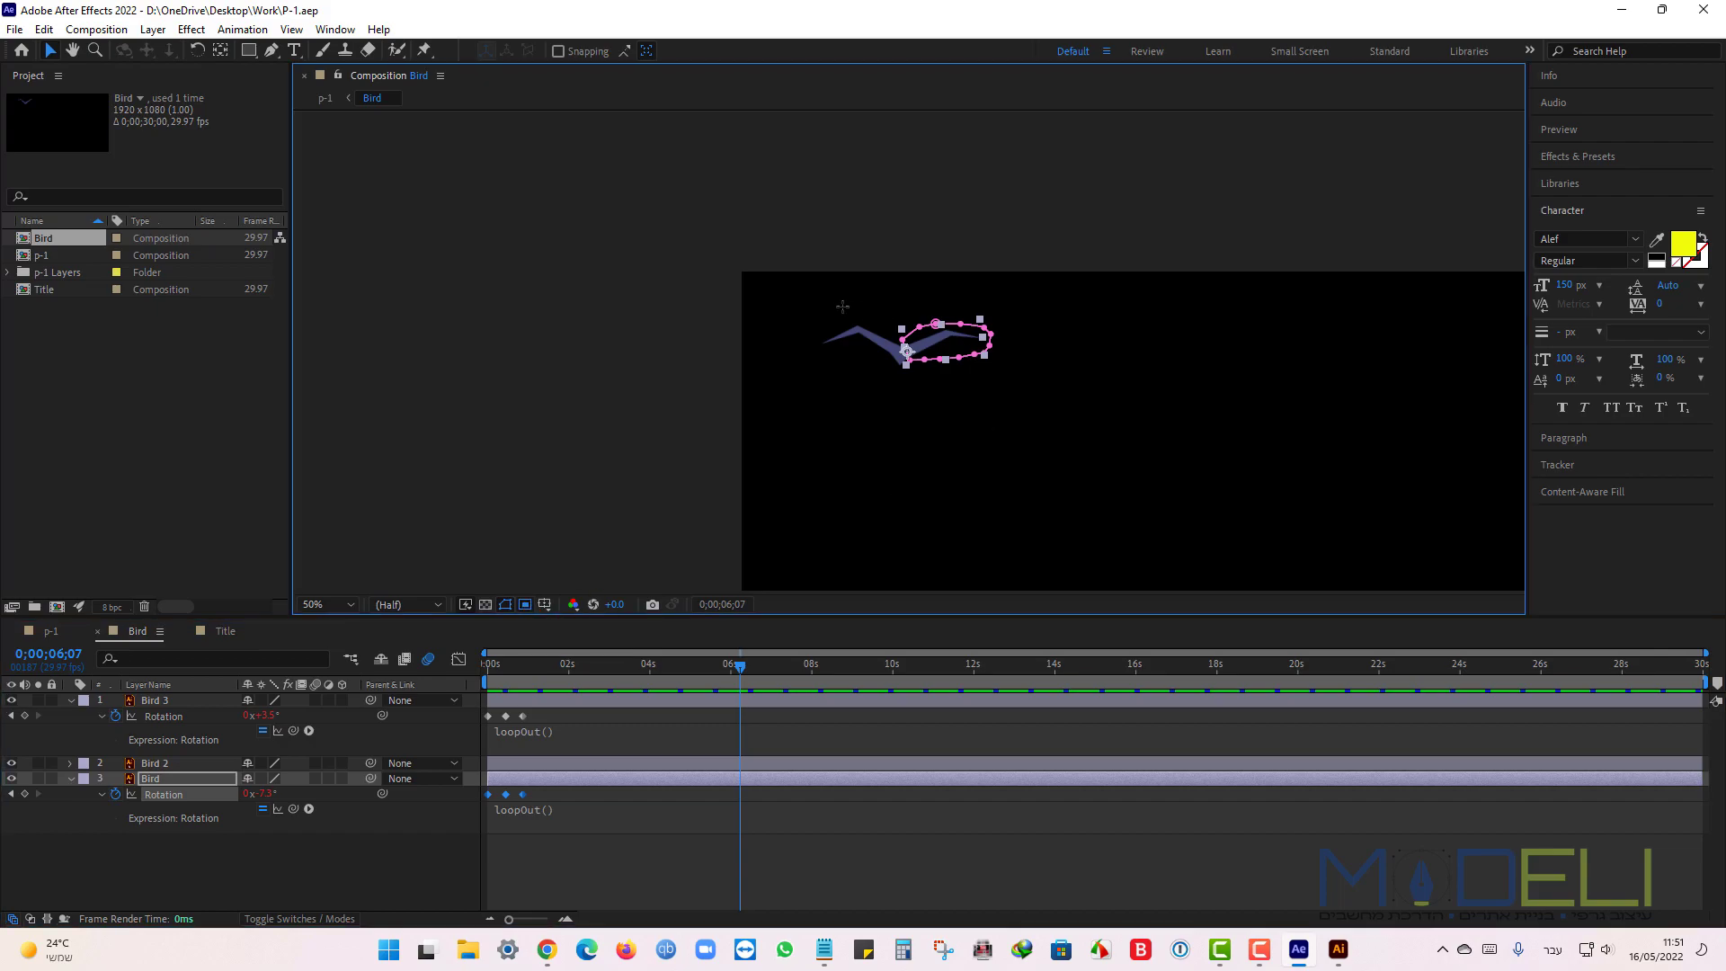
drag(798, 295, 1012, 391)
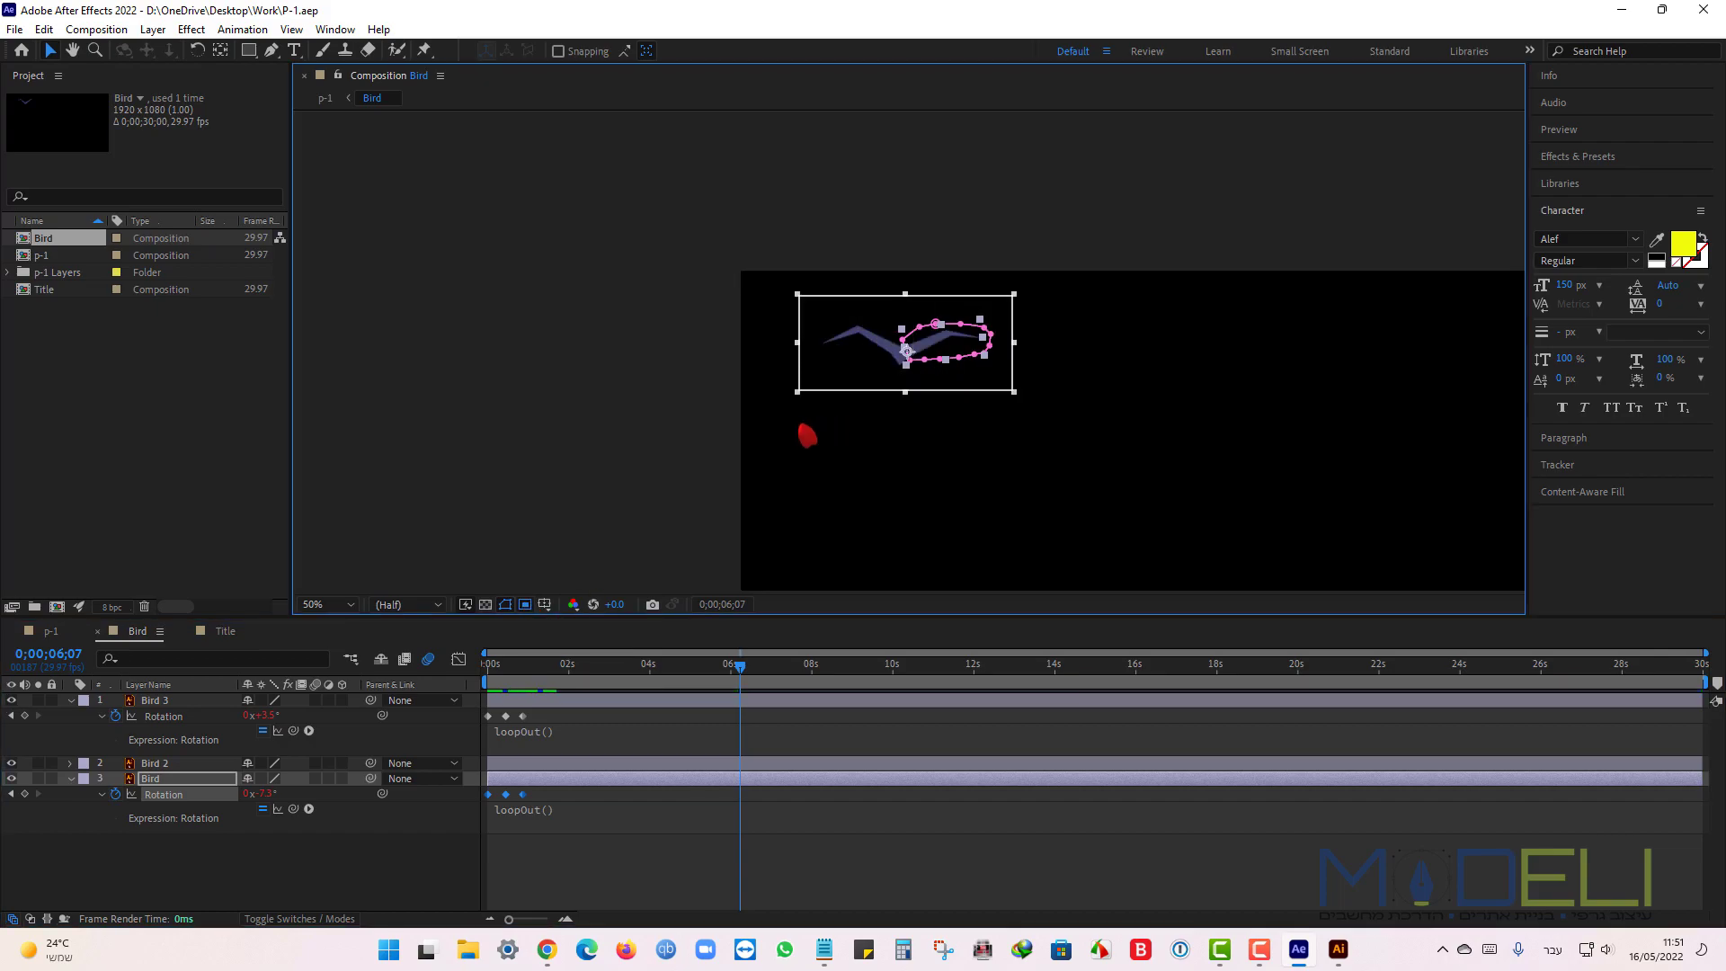
drag(797, 393, 807, 389)
click(1027, 404)
drag(1014, 390, 1008, 387)
click(1138, 445)
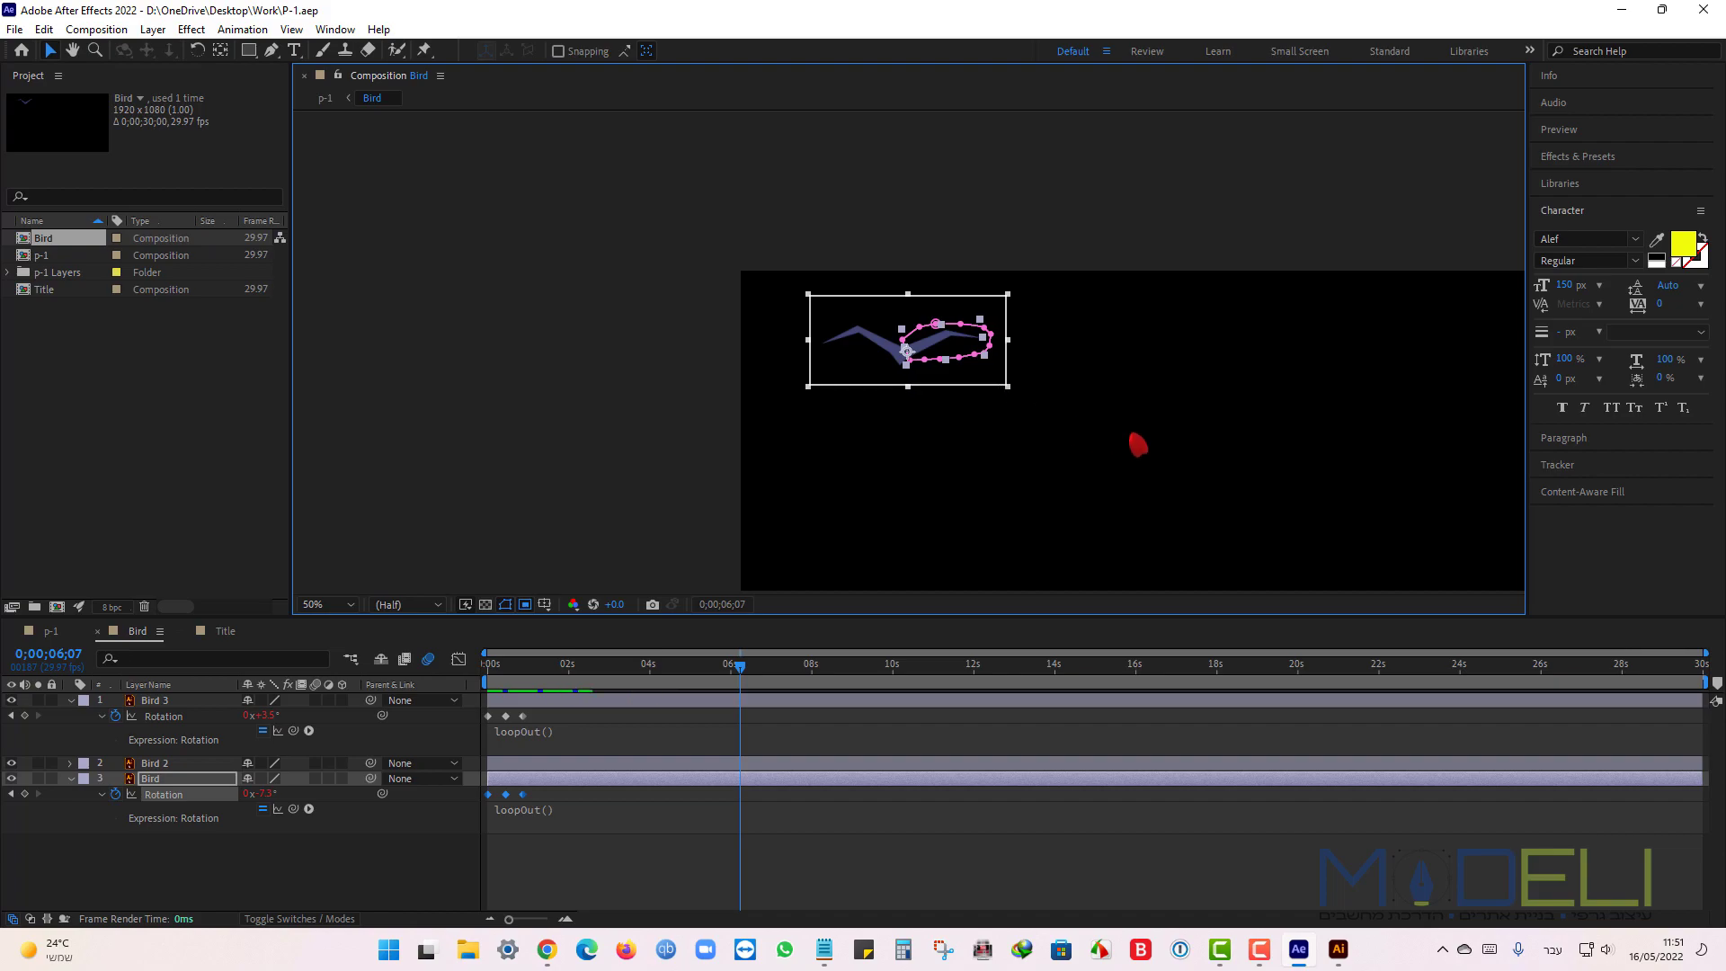
click(101, 31)
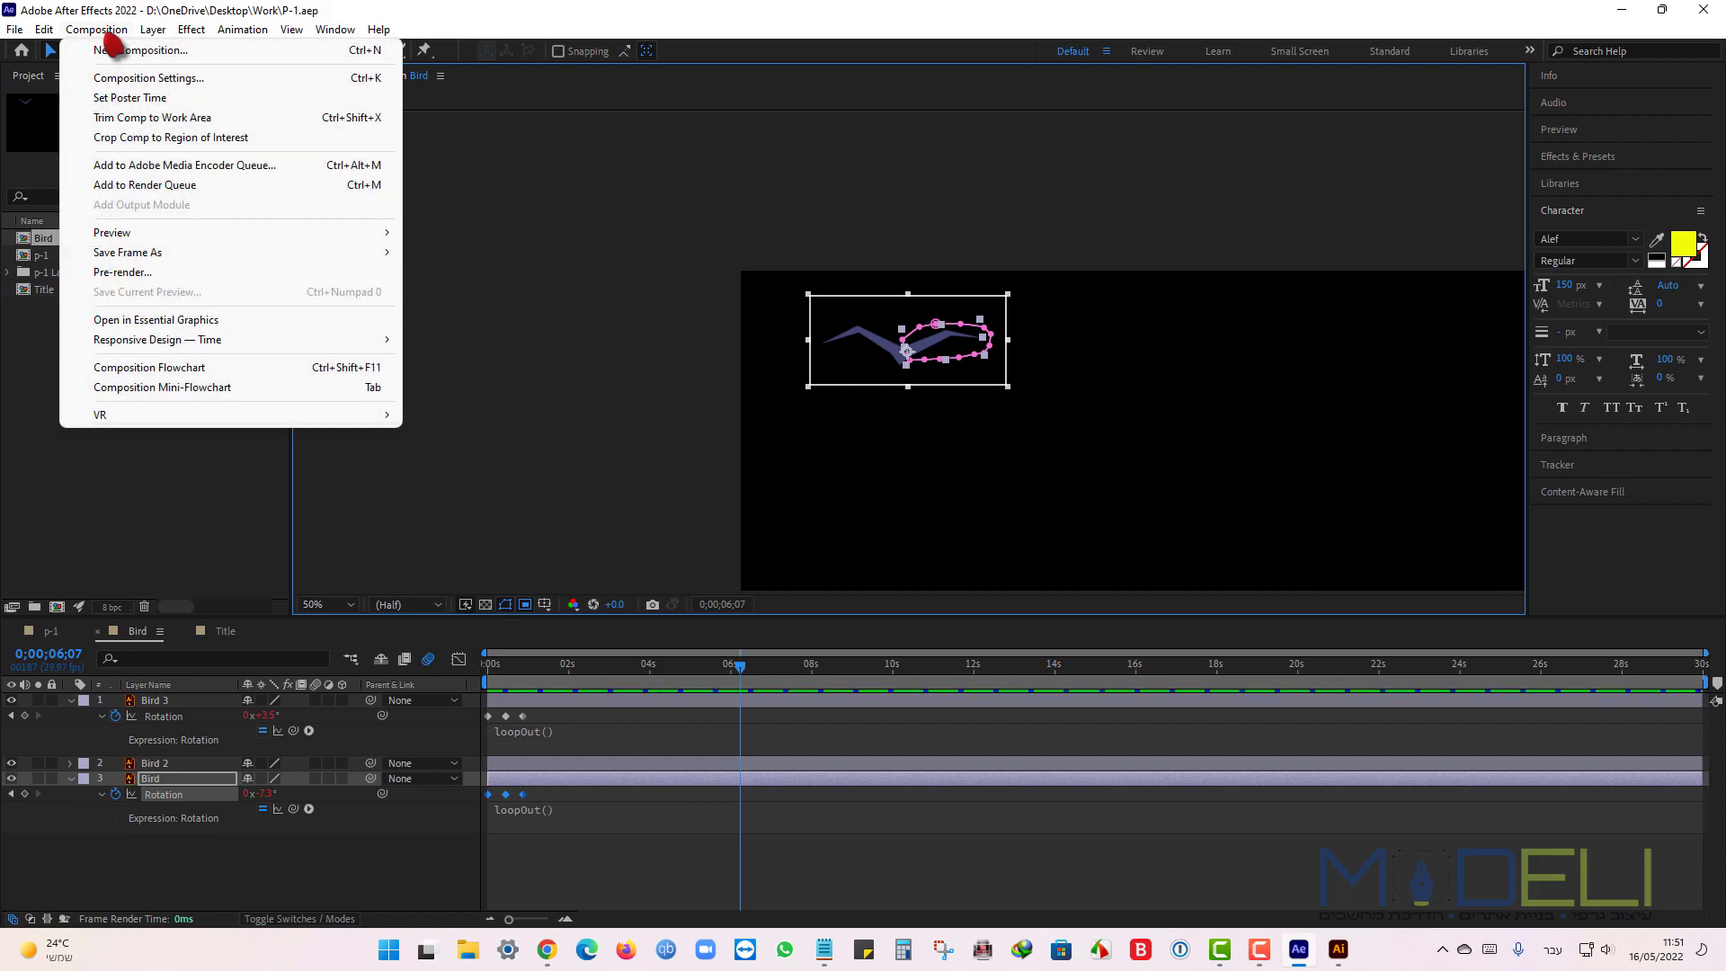
click(179, 139)
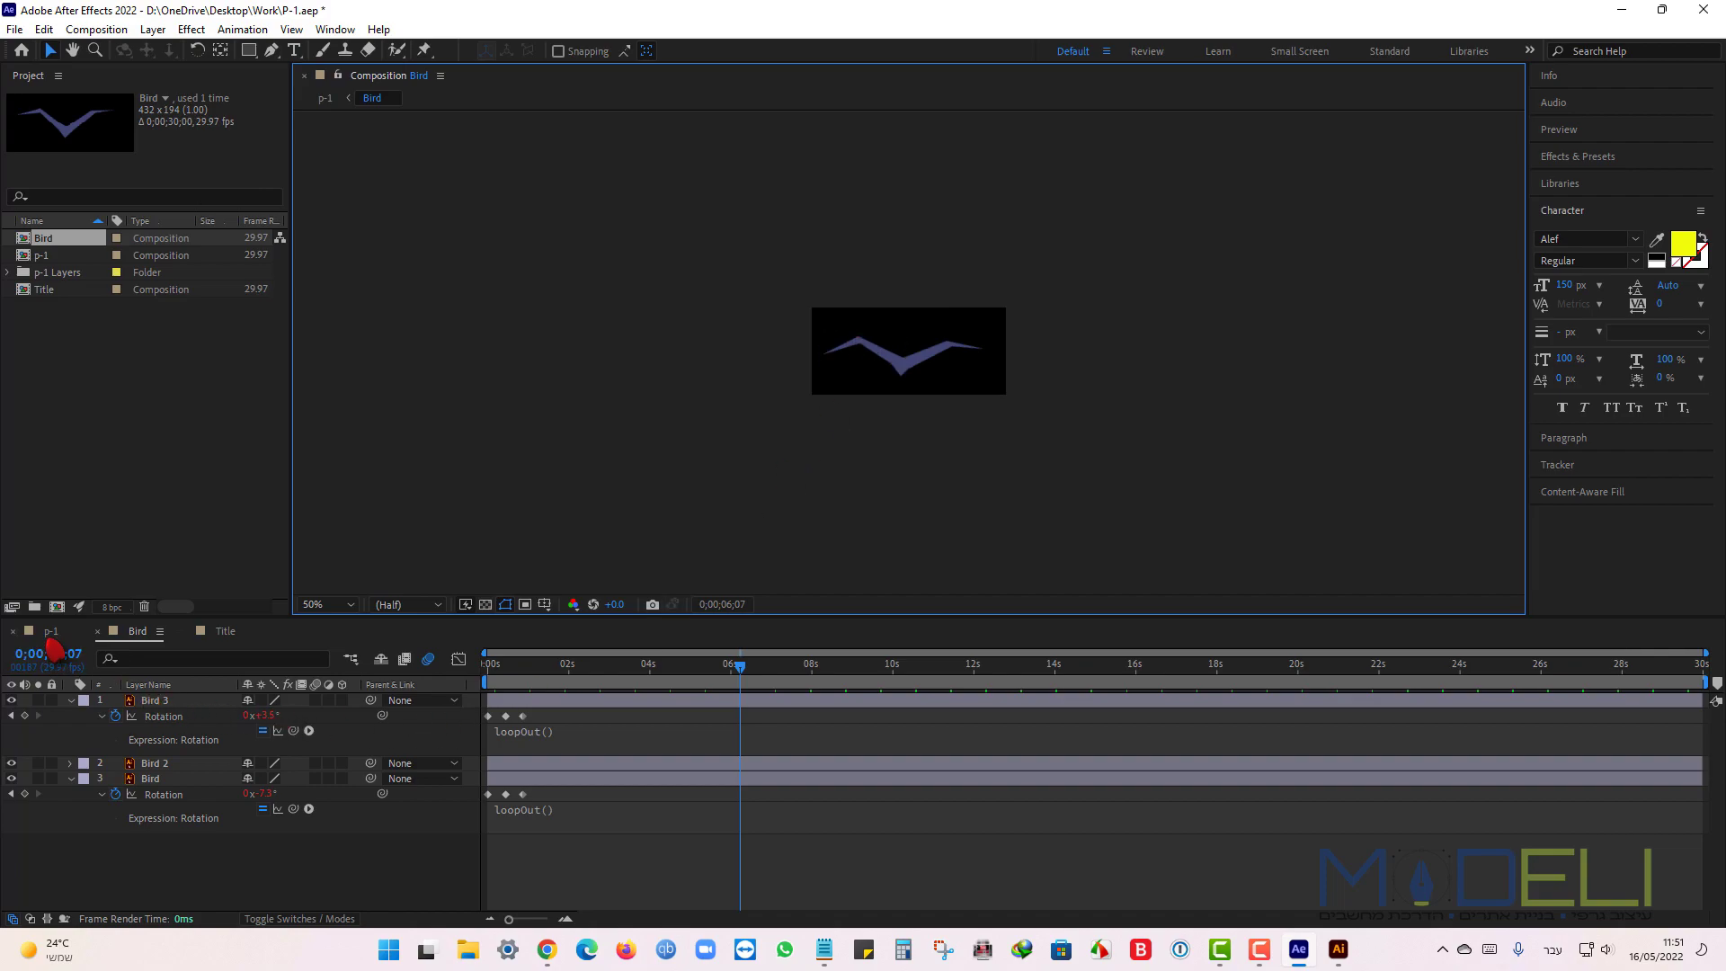
Return to the p-1 composition and duplicate the Bird layer four times.
click(53, 633)
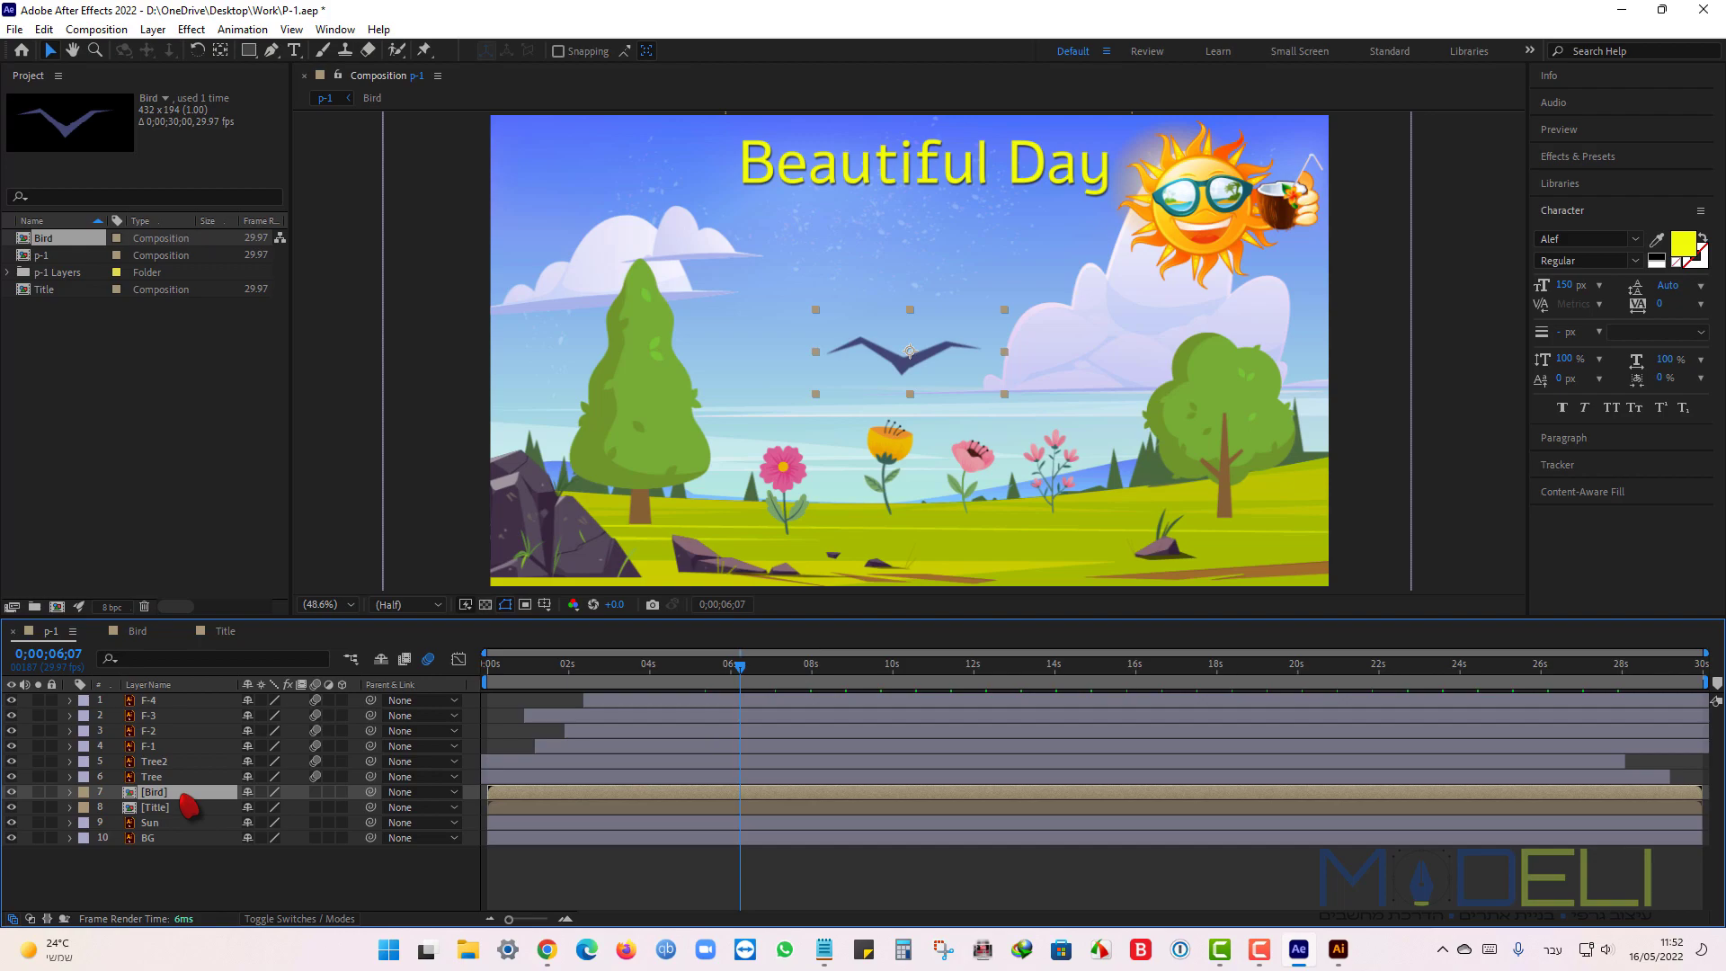
key(ctrl+d)
key(ctrl+d)
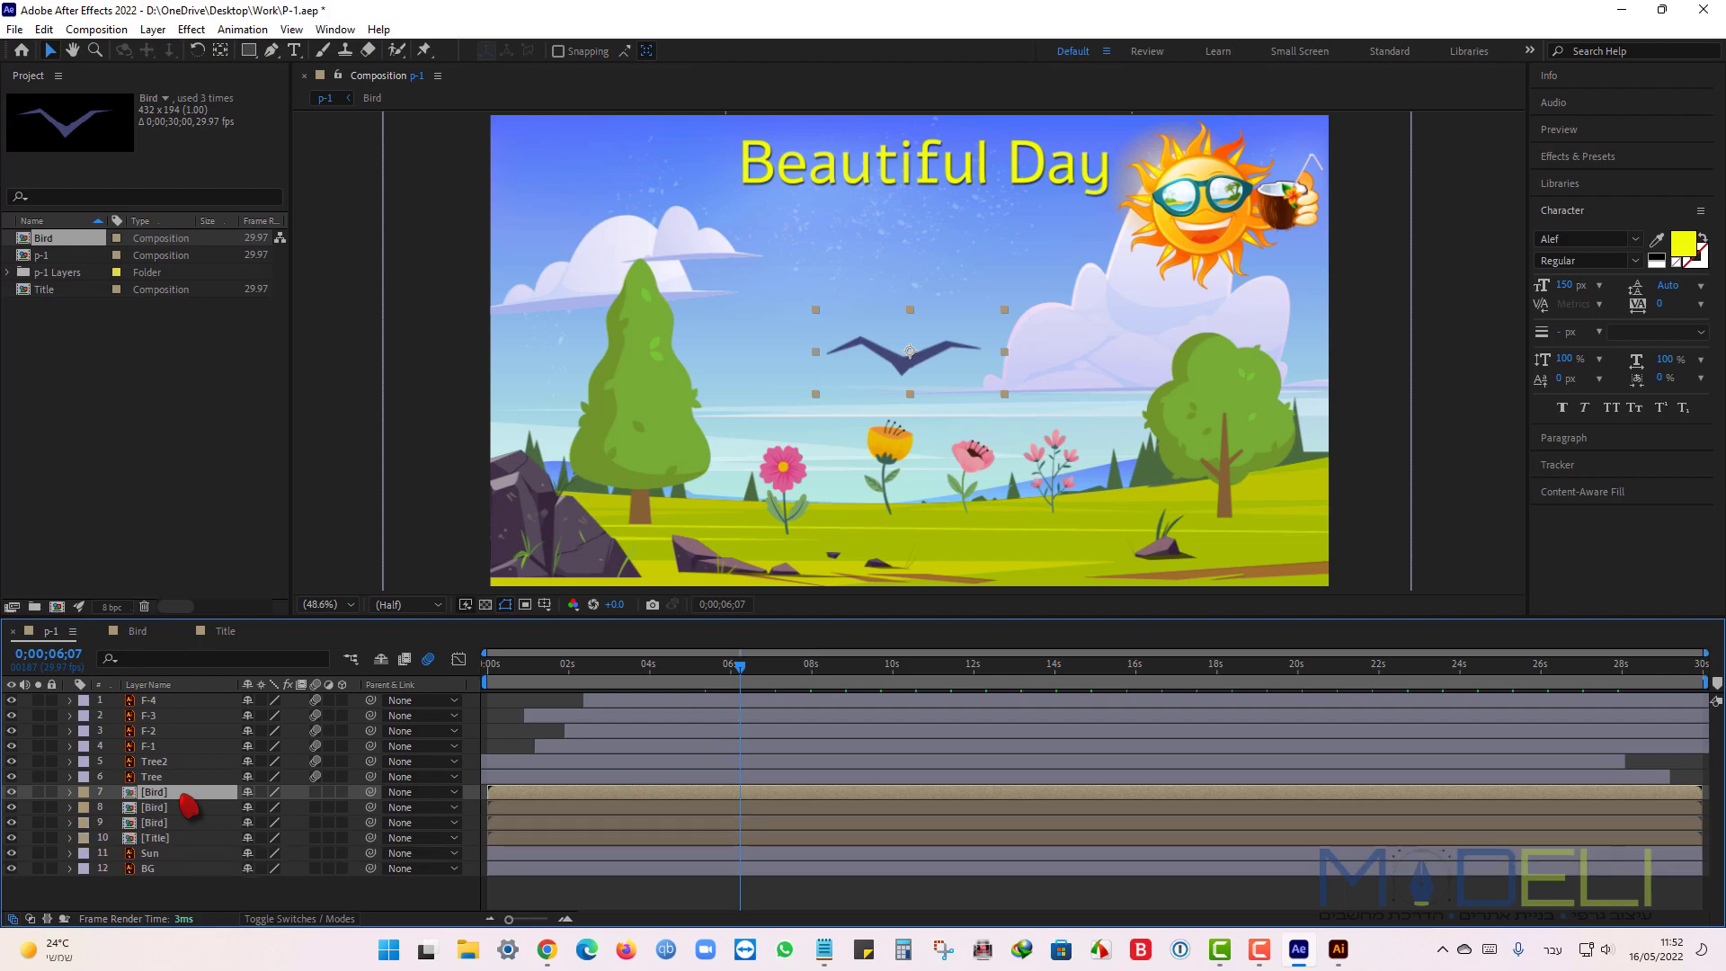
key(ctrl+d)
key(ctrl+d)
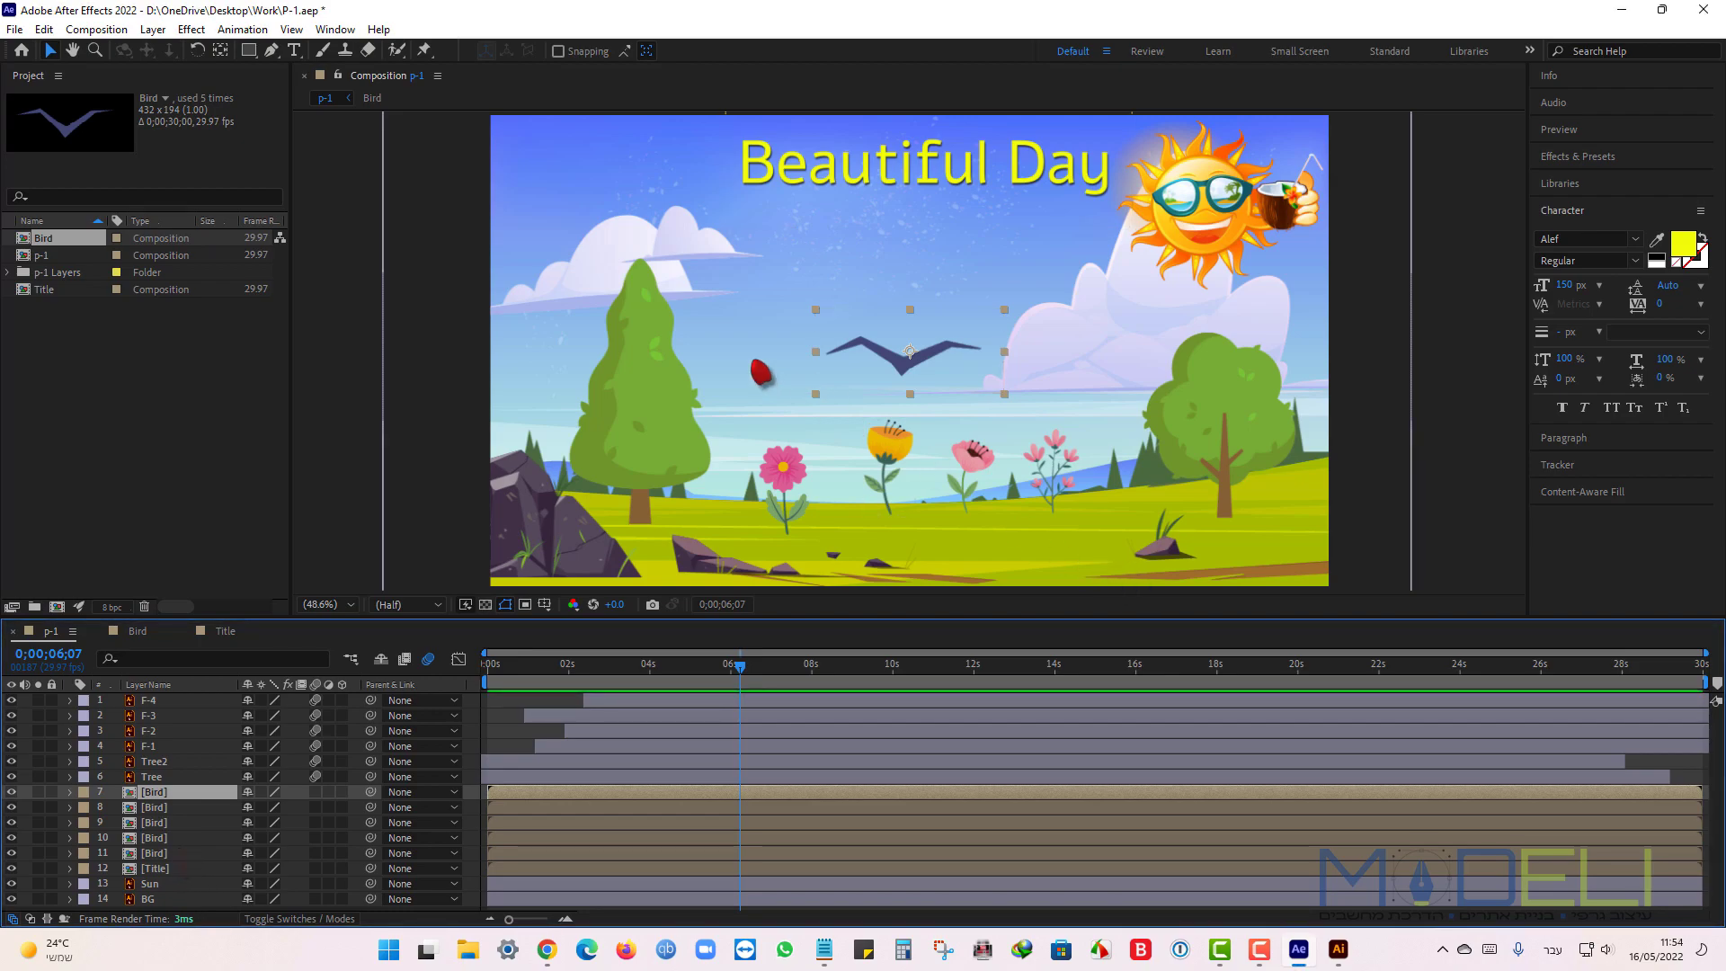
Spread the five birds into a flock across the sky between the two trees, below the title.
drag(902, 370, 987, 272)
drag(898, 356, 829, 284)
drag(903, 370, 796, 410)
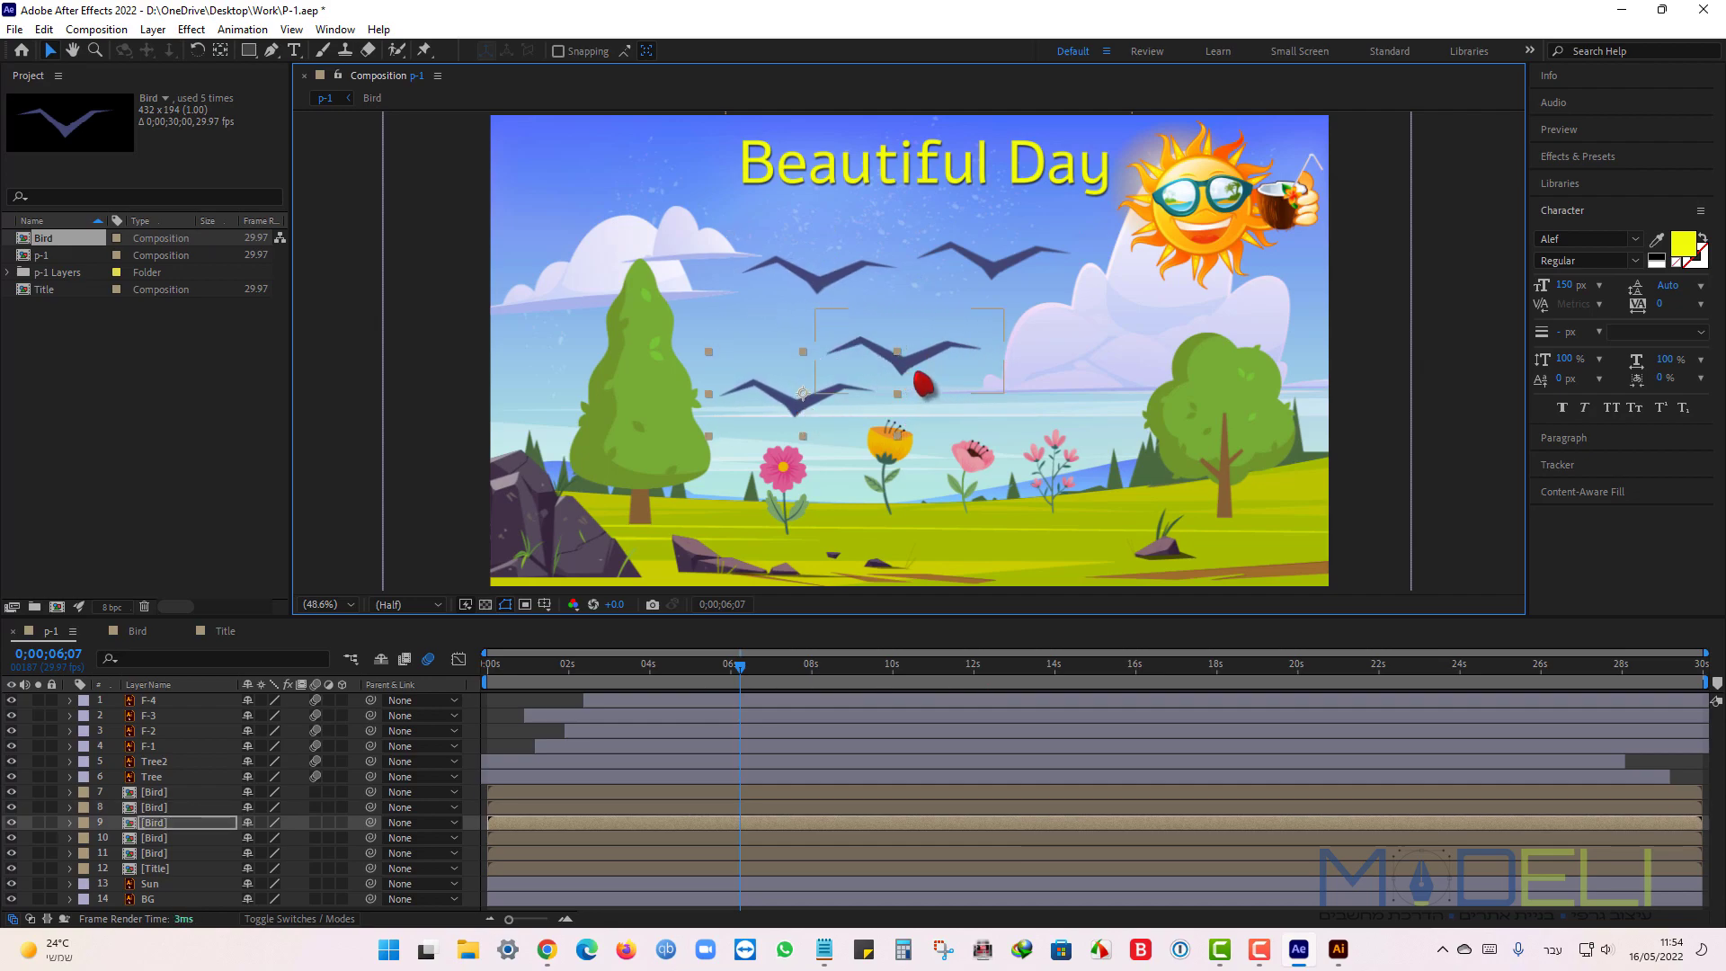
drag(916, 356, 1098, 355)
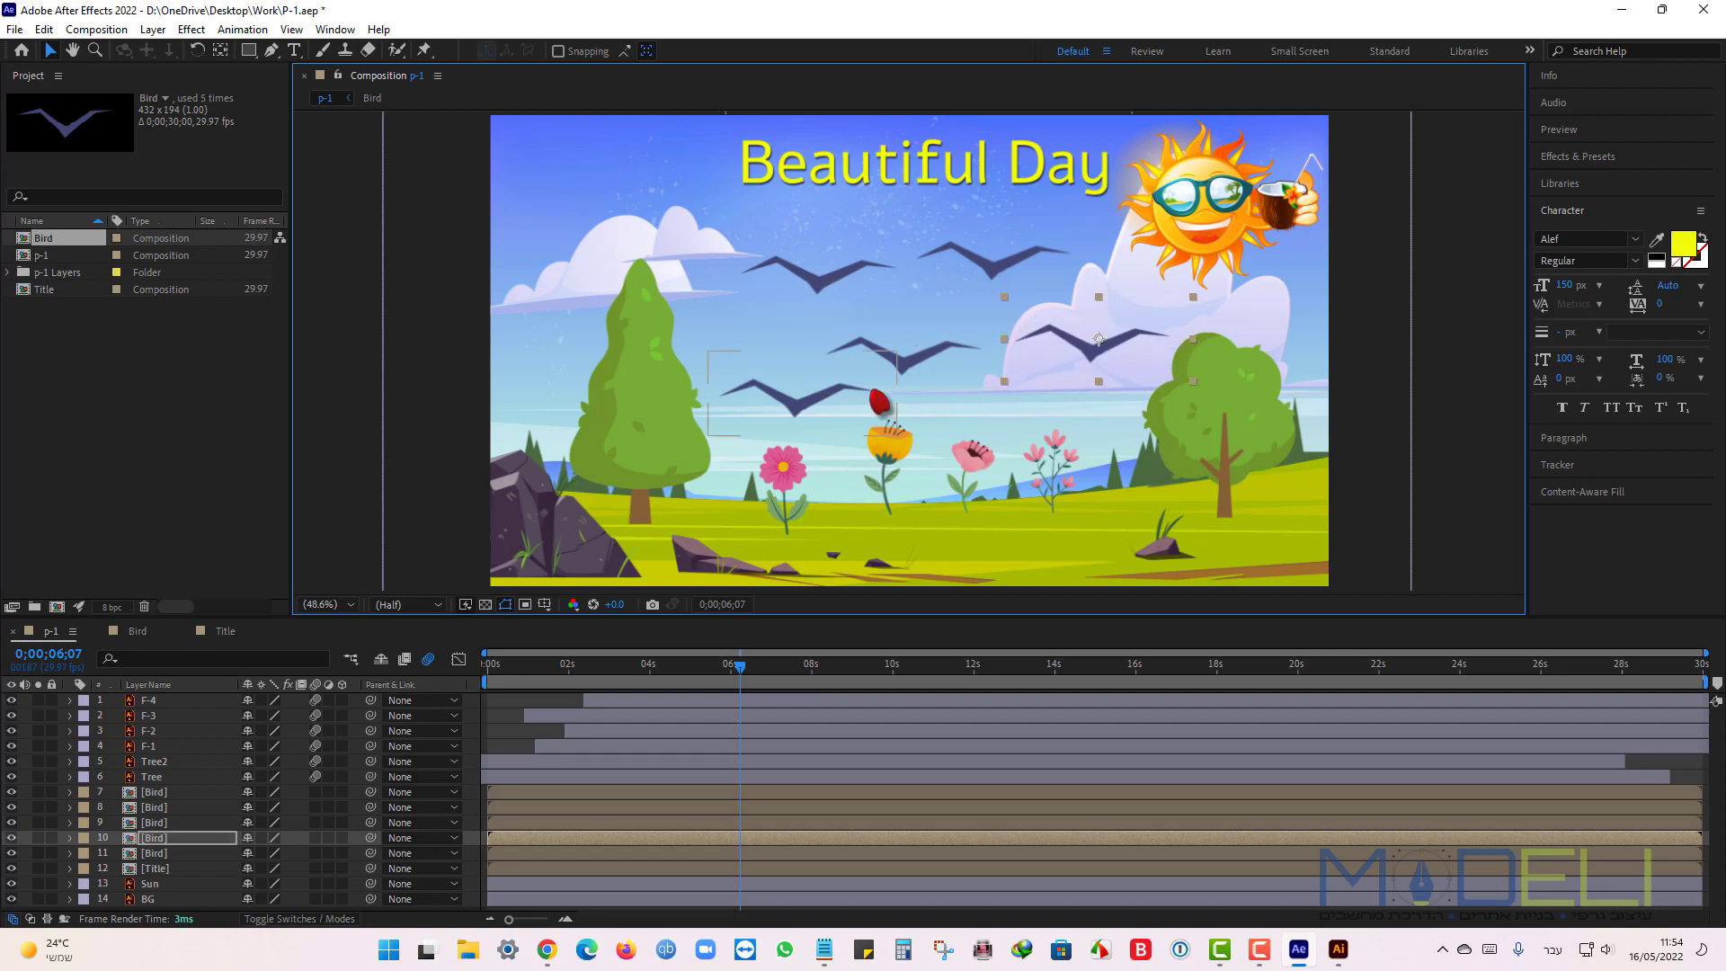
drag(814, 404, 784, 330)
drag(893, 358, 935, 392)
drag(775, 347, 794, 359)
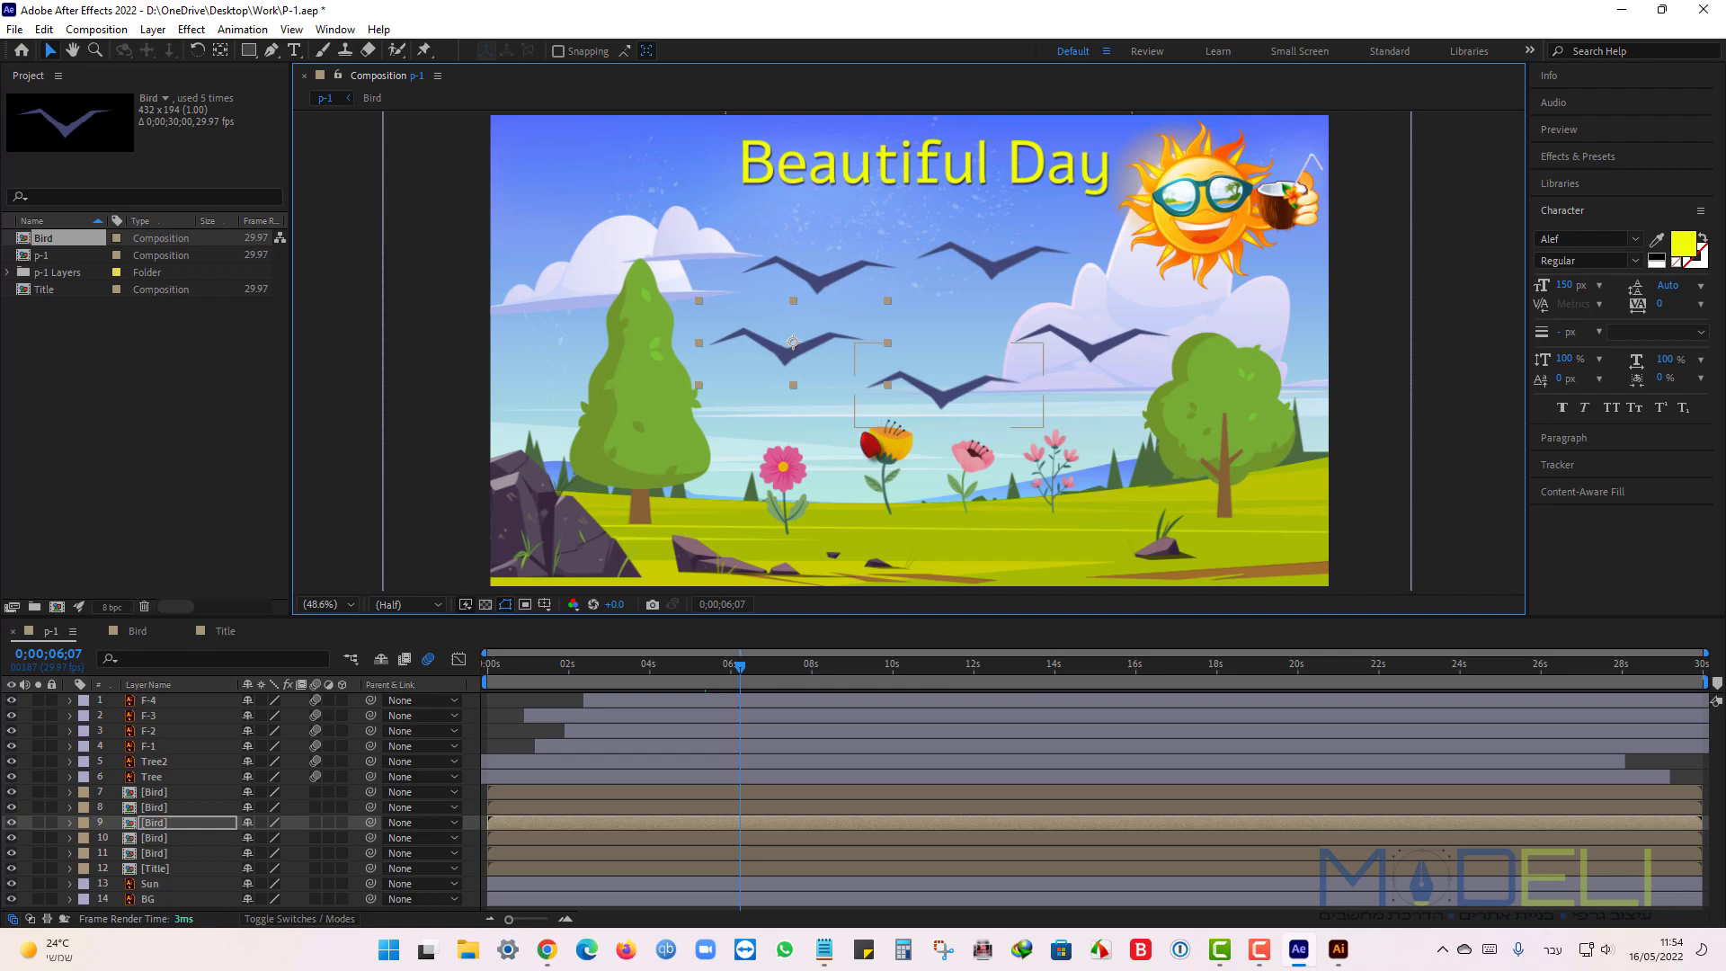
Pre-compose the five Bird layers into a new composition named Birds.
click(188, 794)
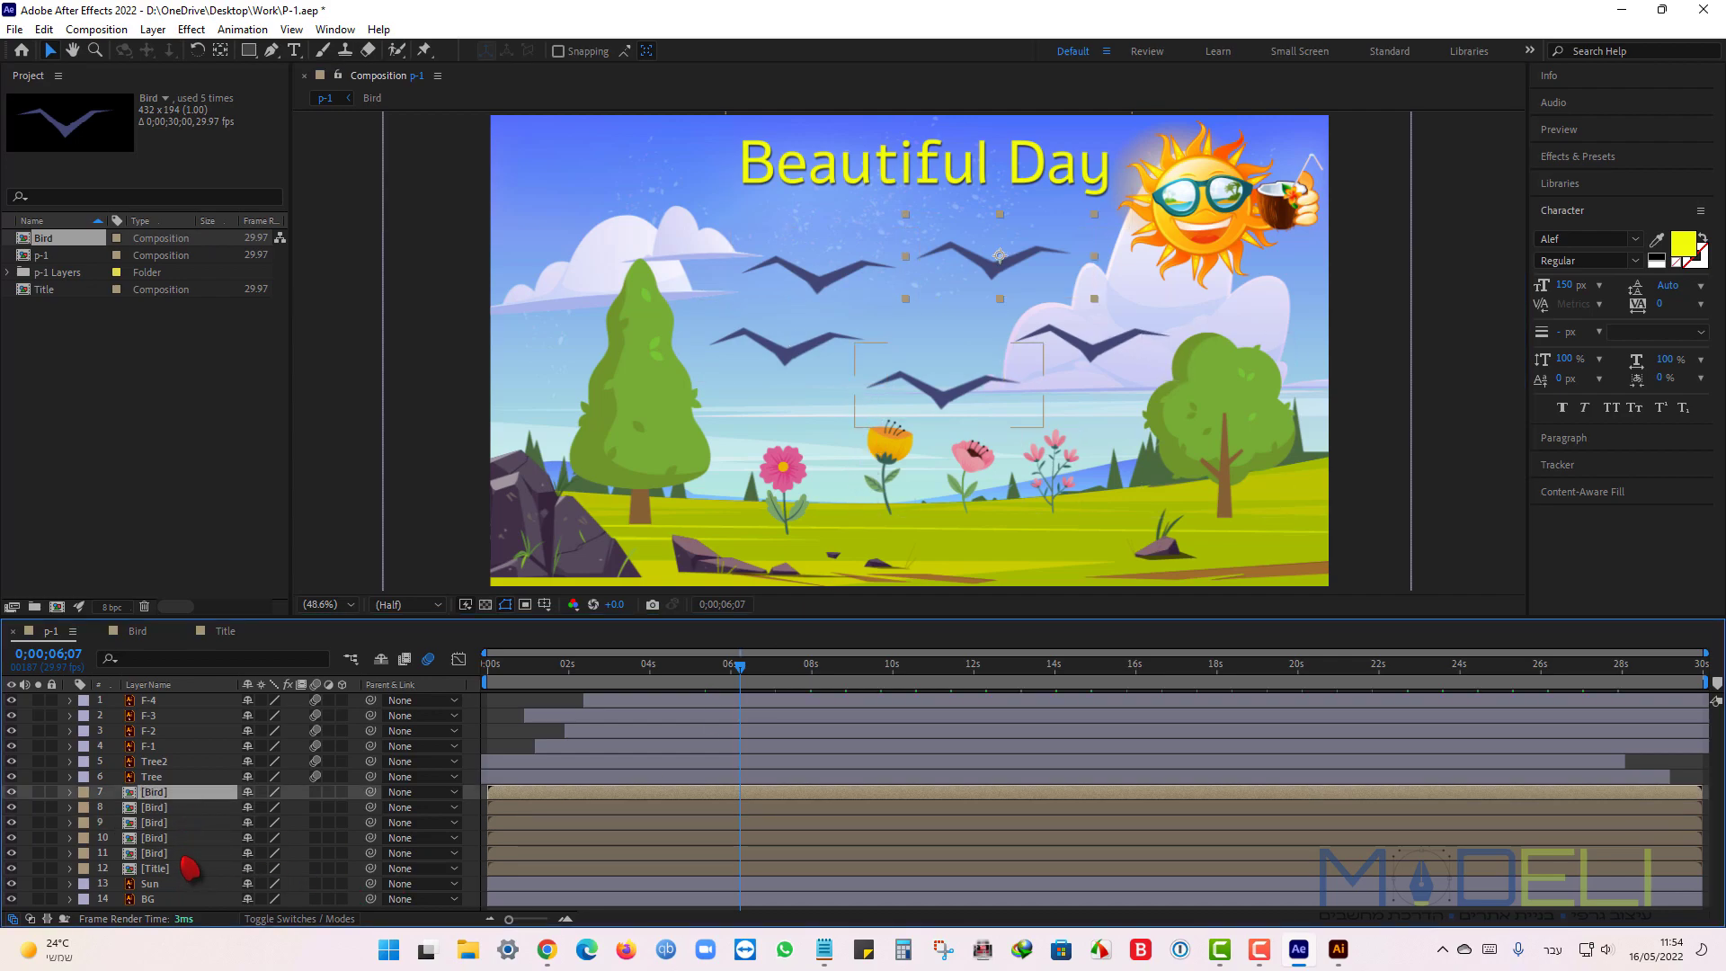
shift+click(188, 856)
right_click(187, 856)
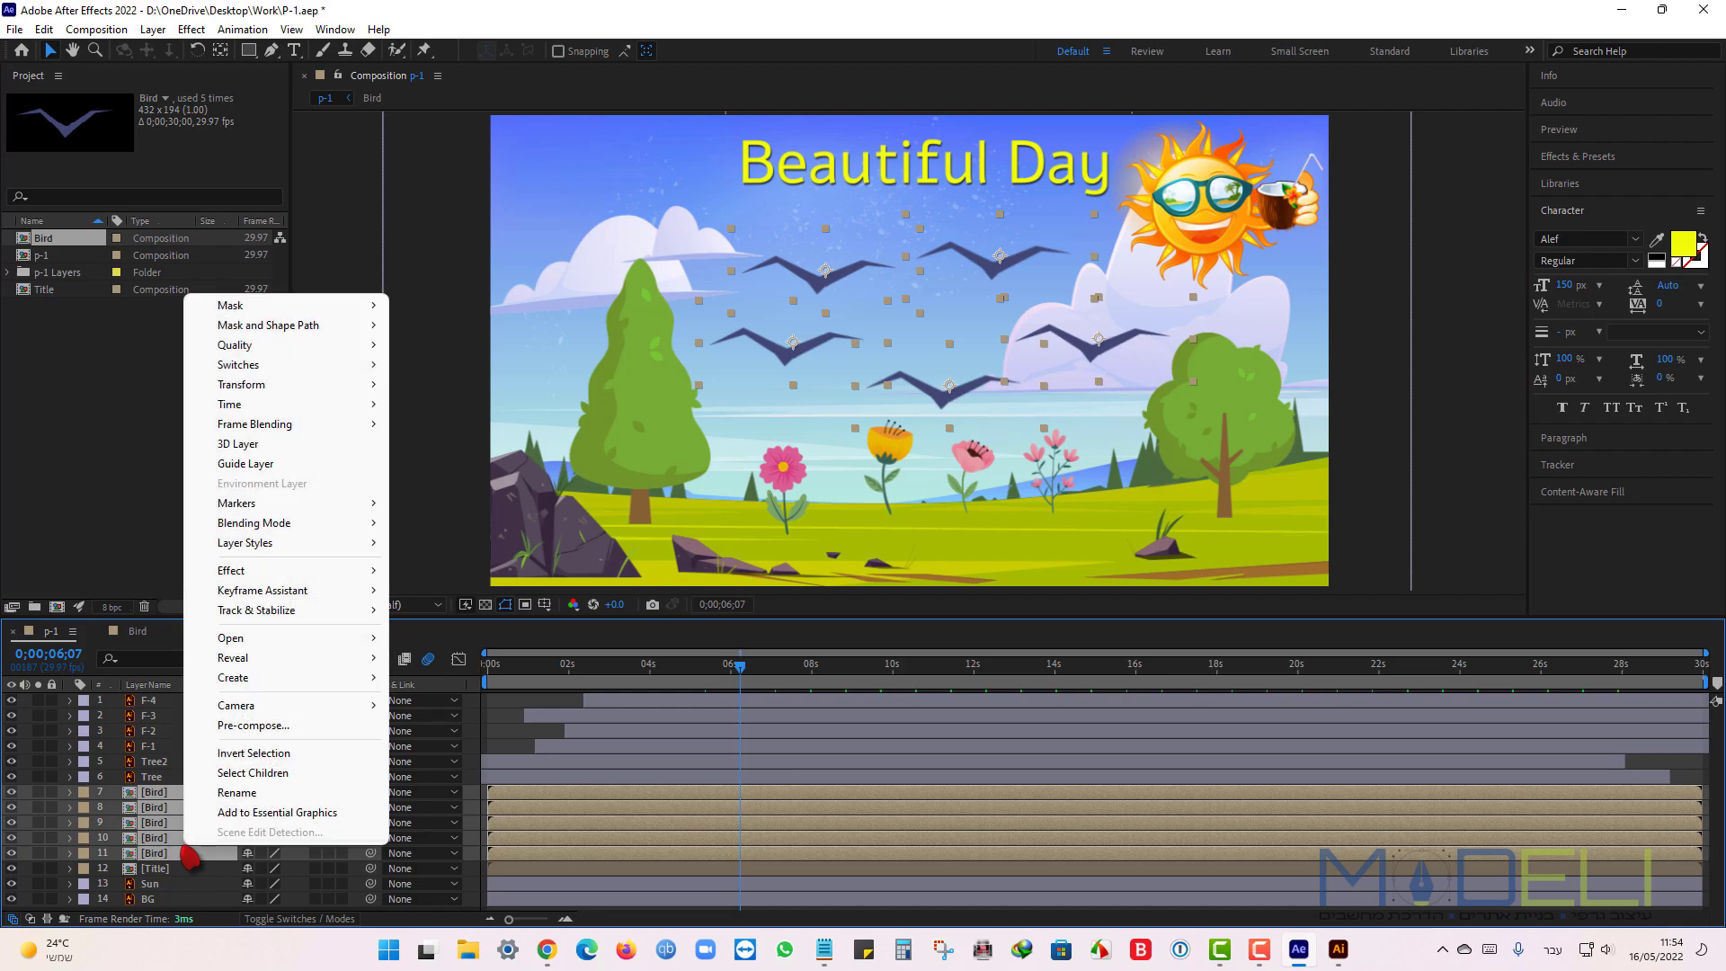
click(264, 728)
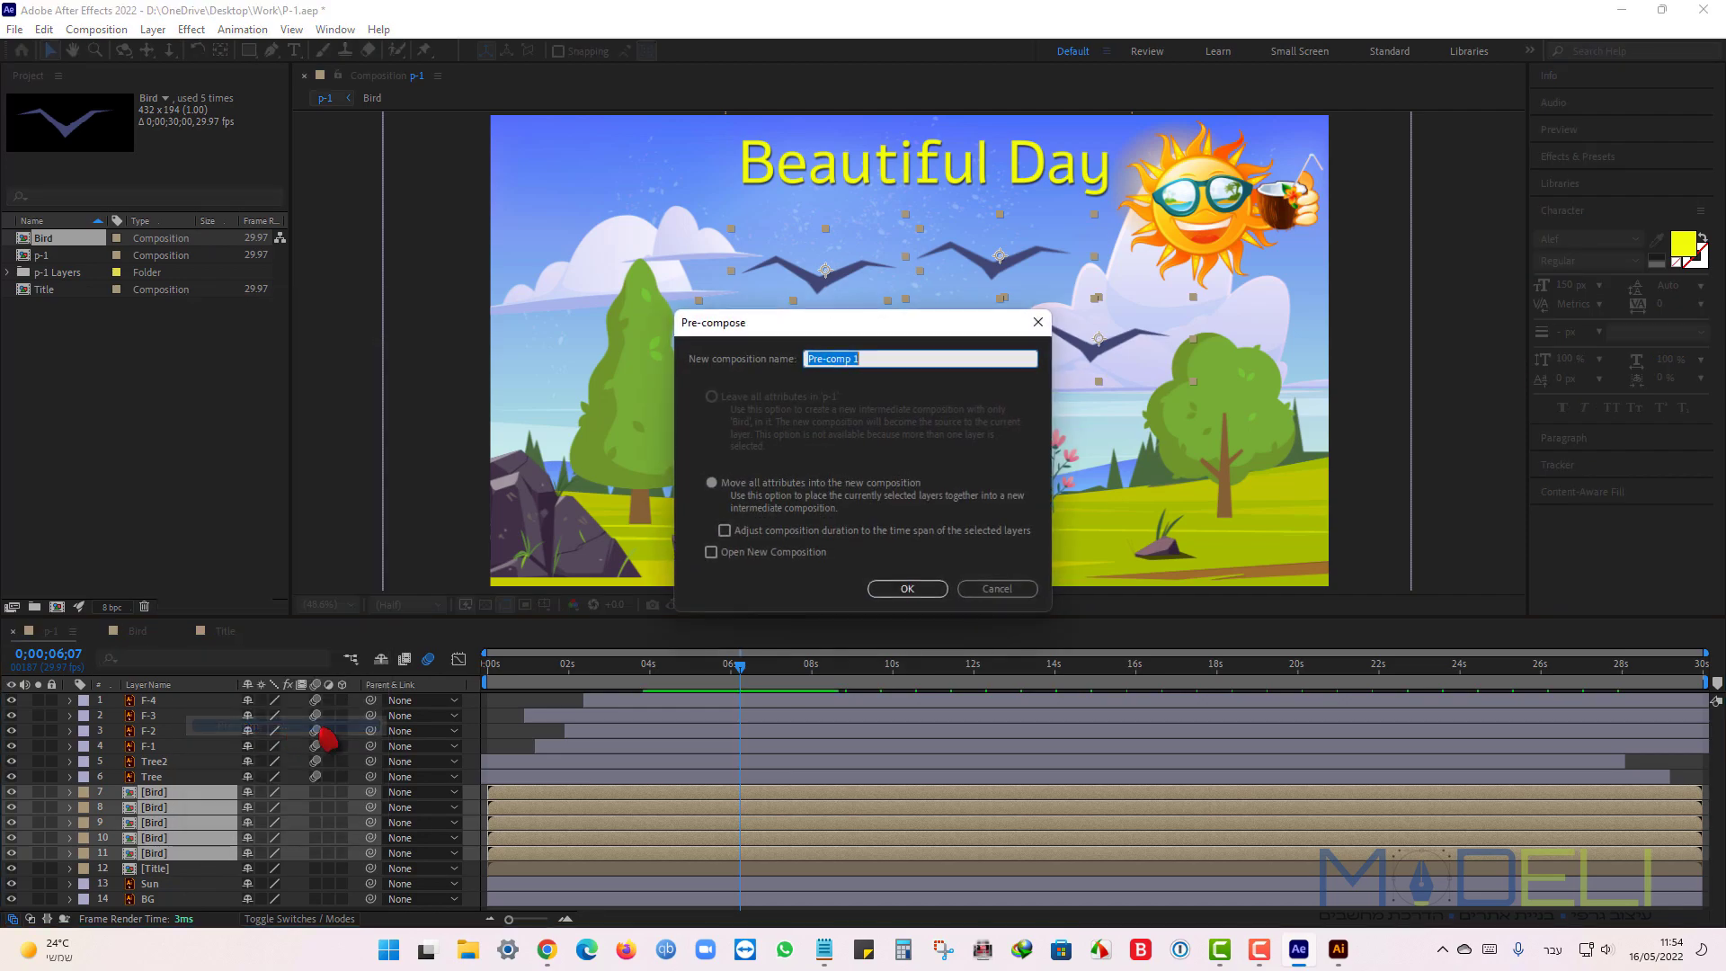
text(Birds)
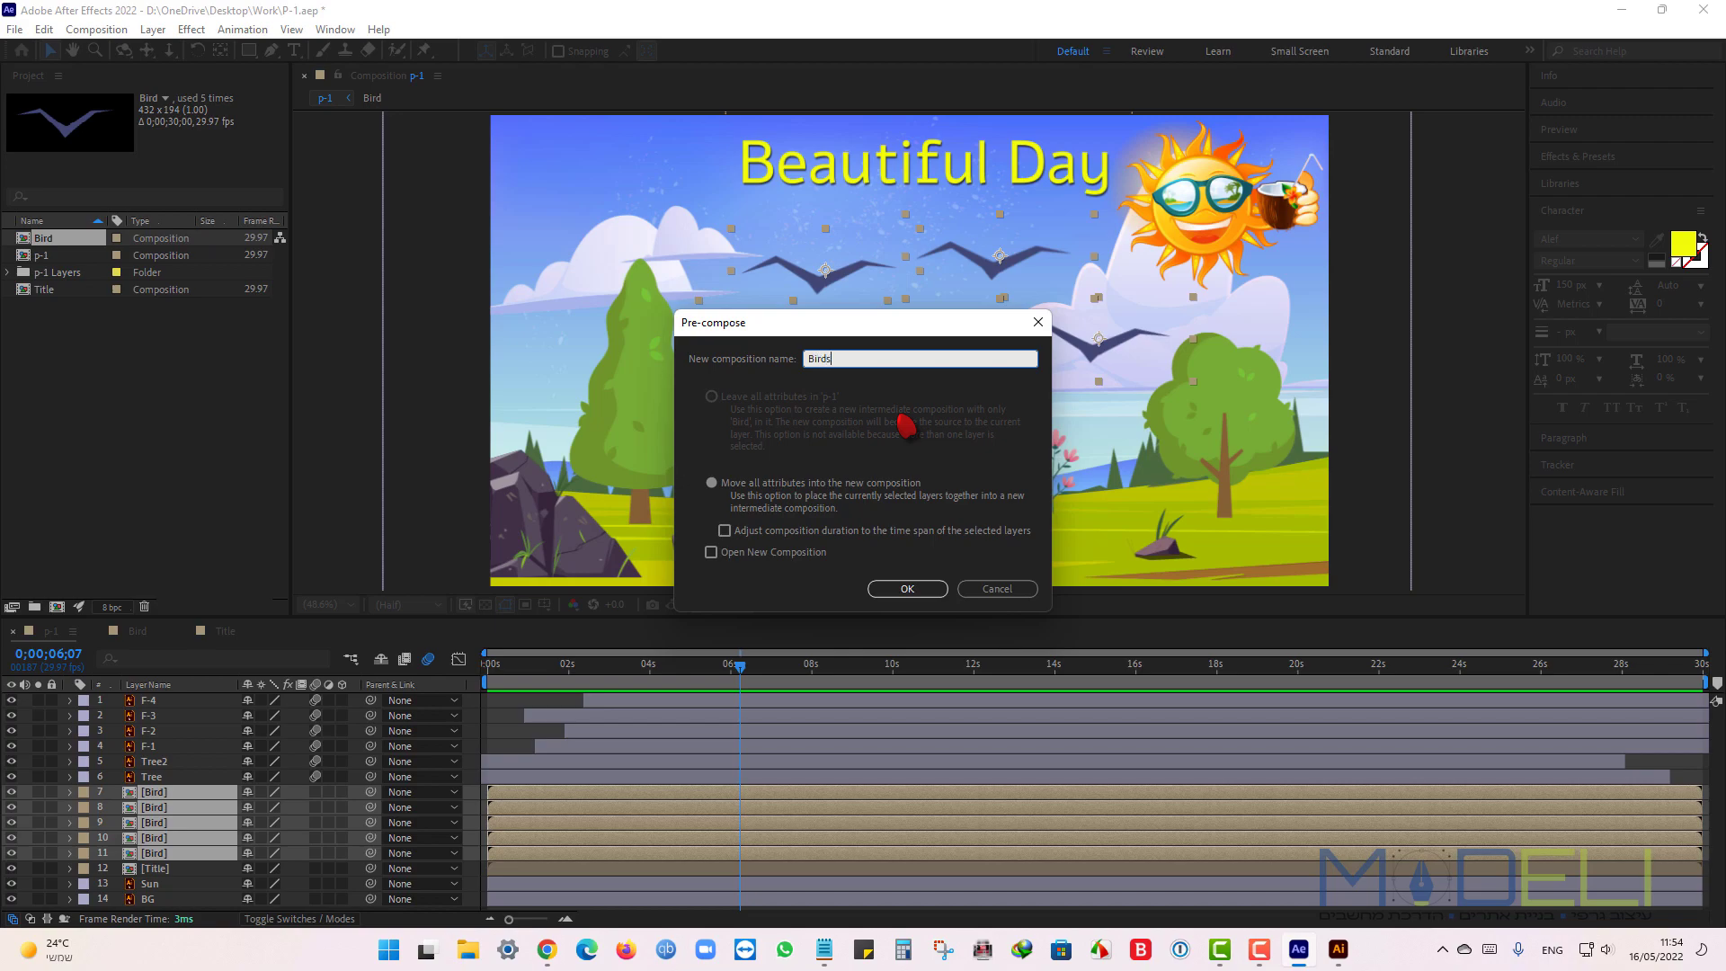
click(908, 592)
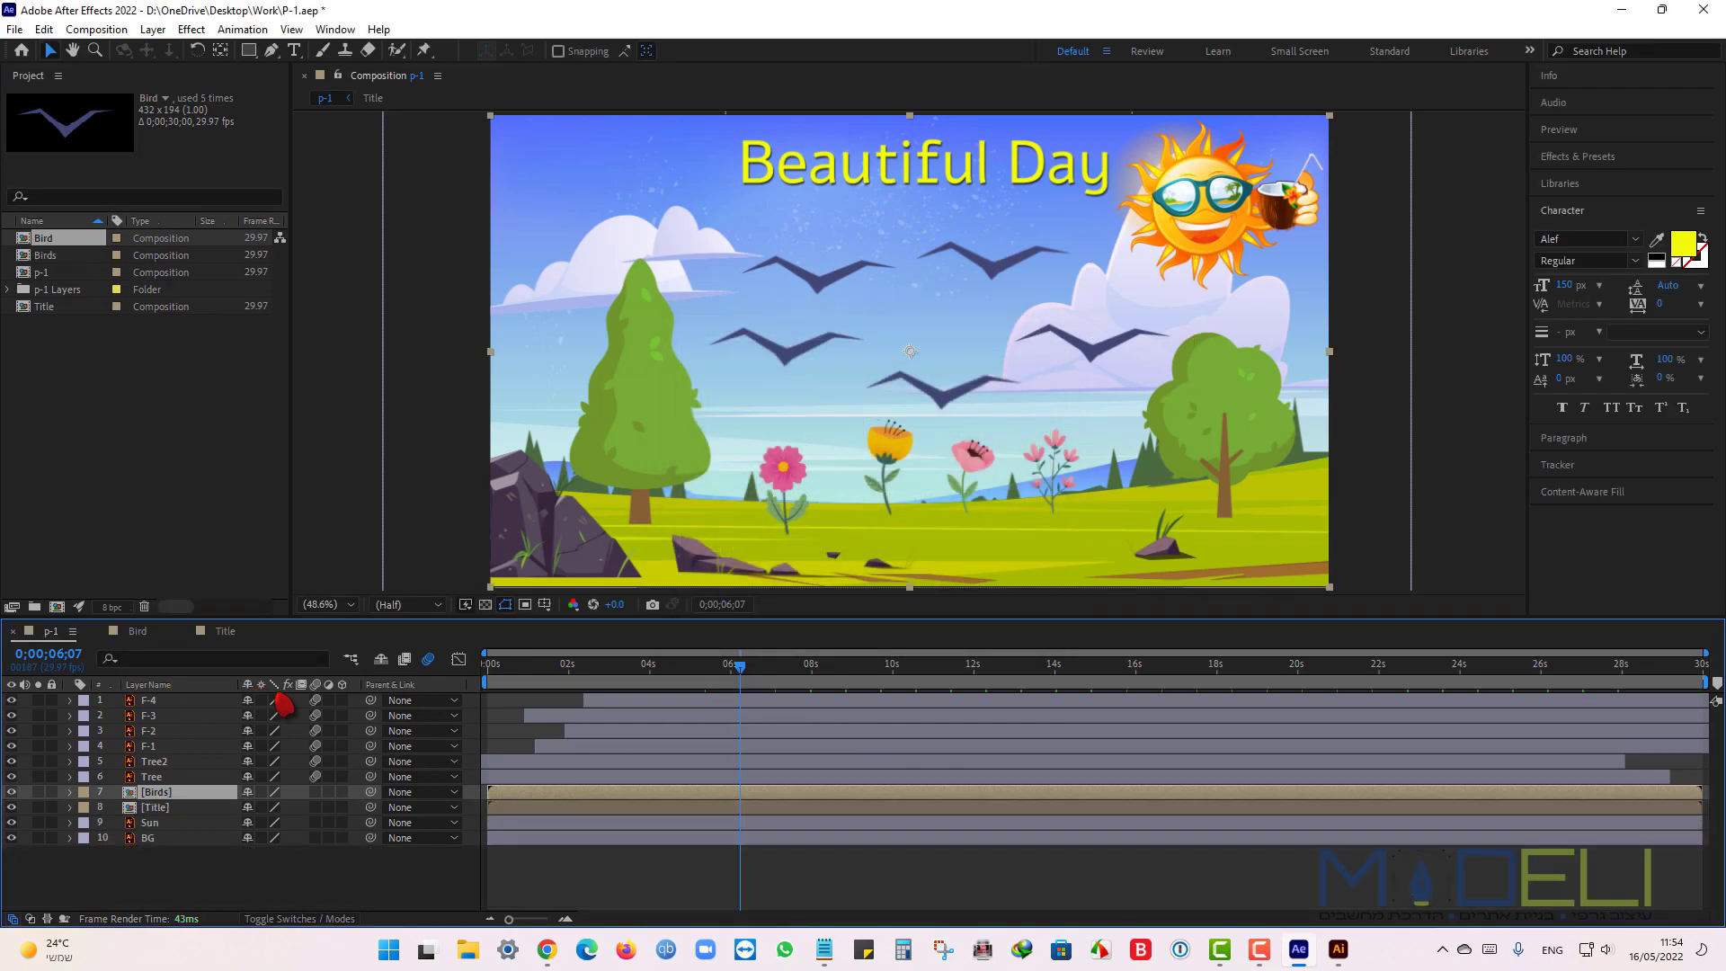
Open the Birds composition and set its background color to light grey EFEFEF in the composition settings.
double_click(133, 797)
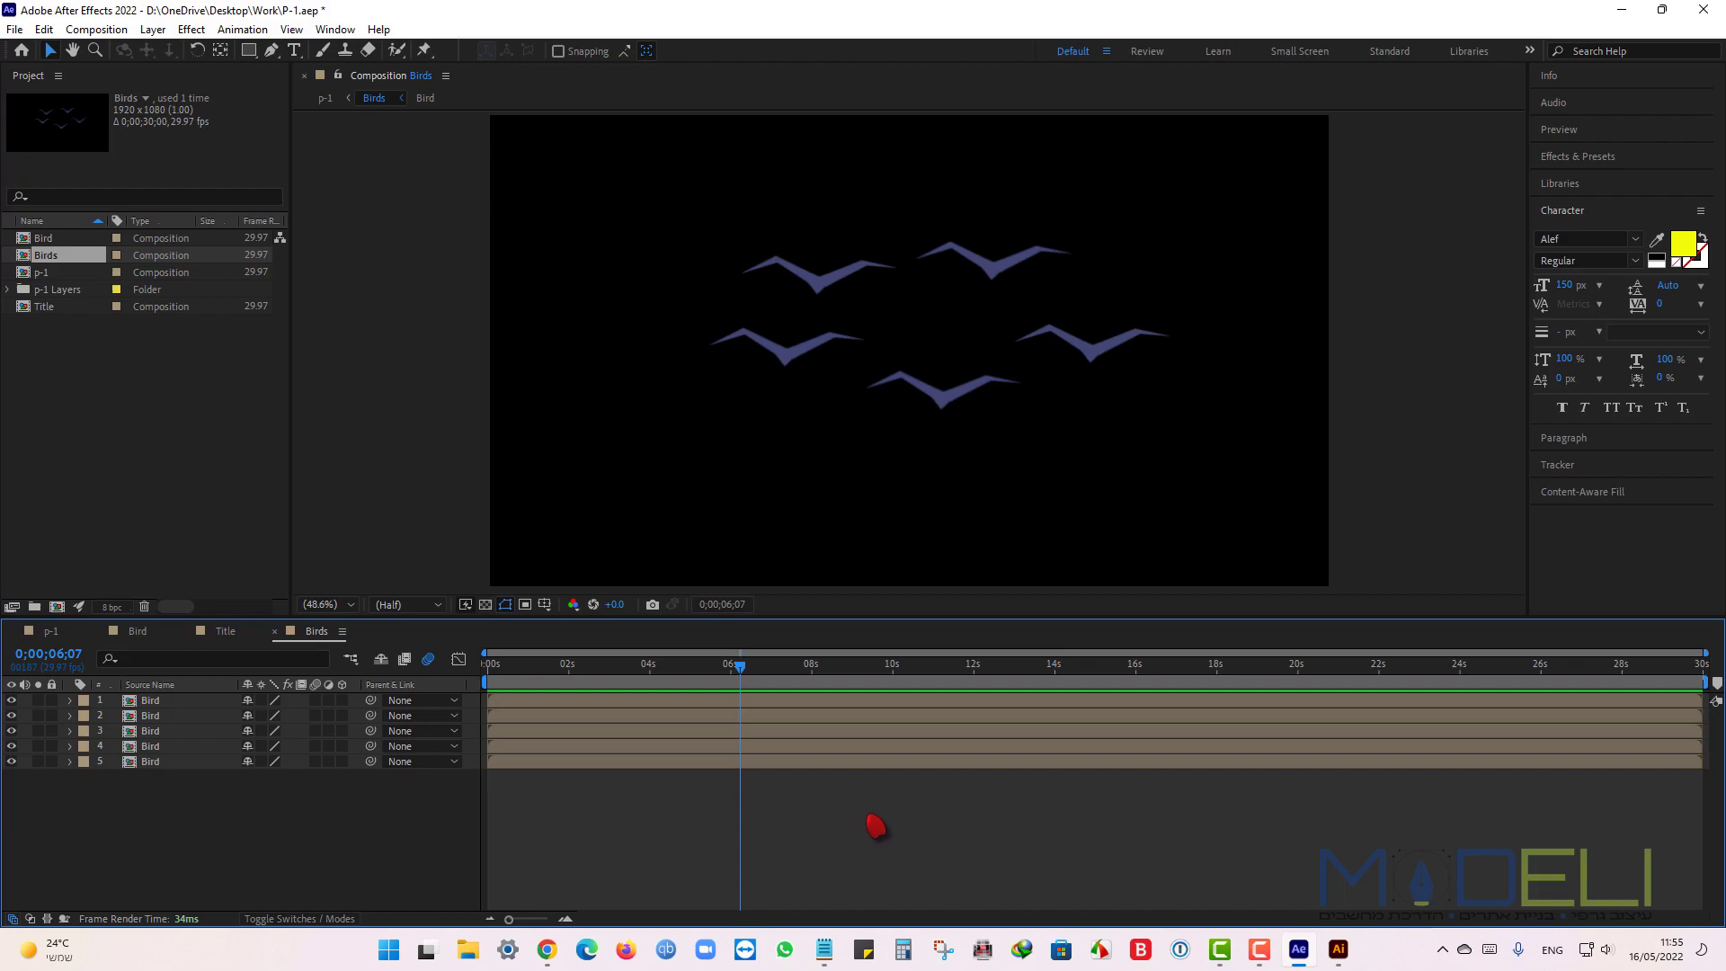
right_click(899, 822)
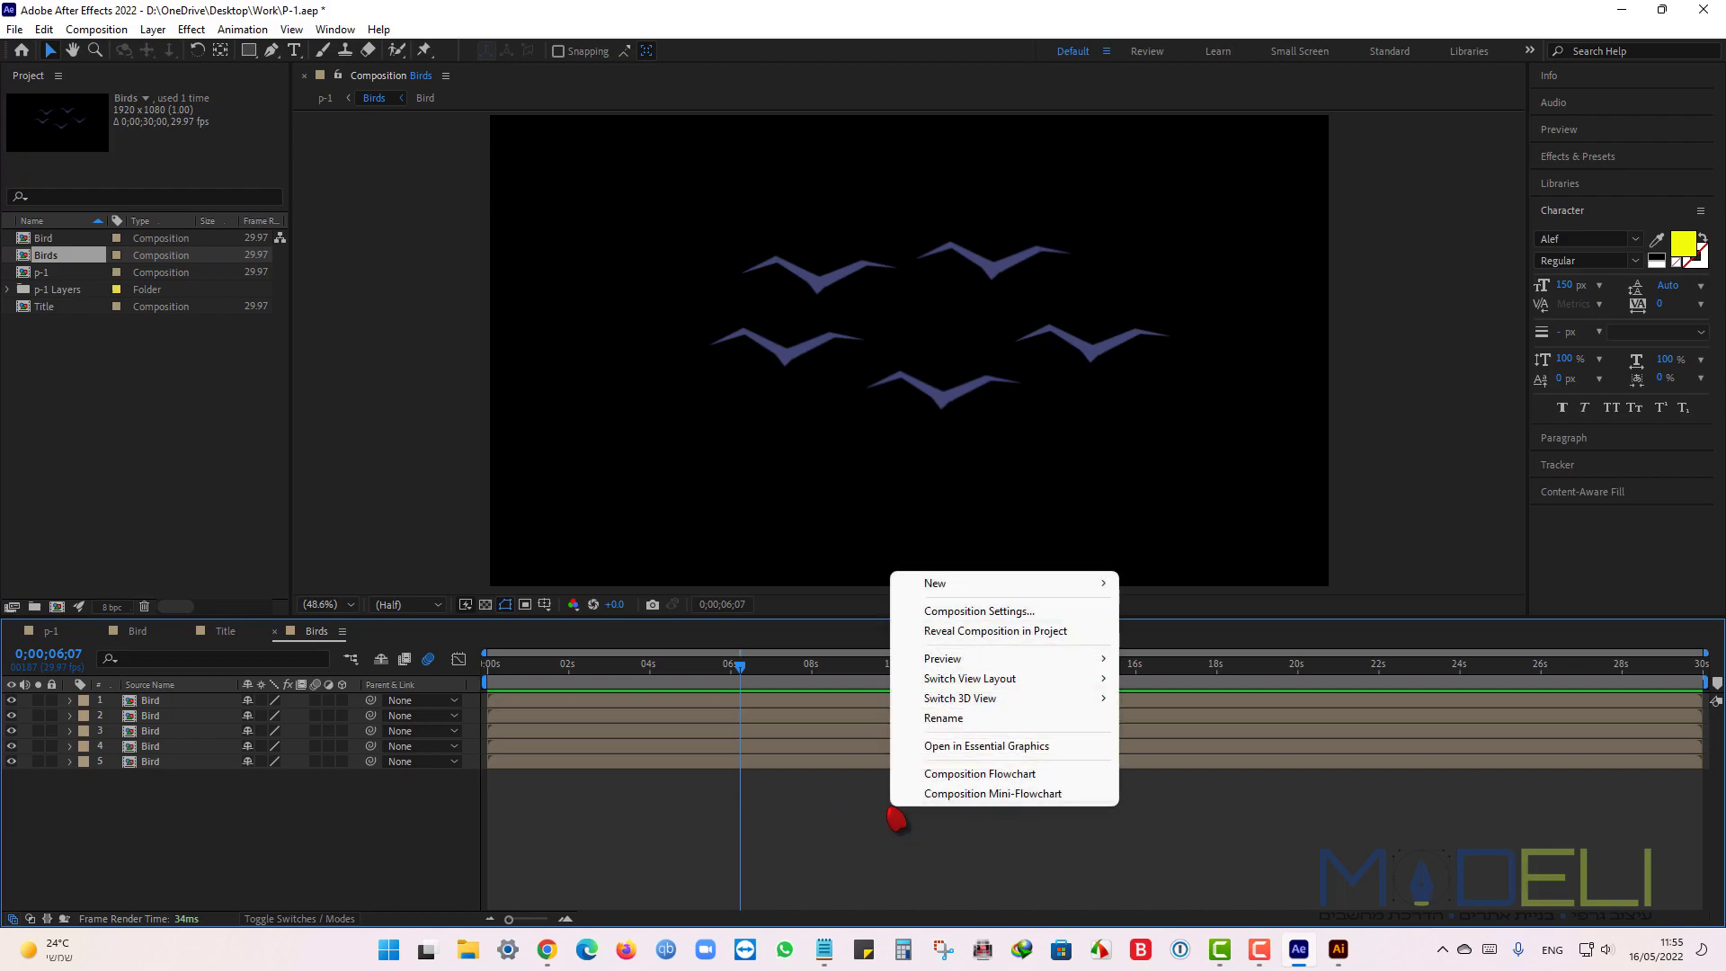
click(953, 620)
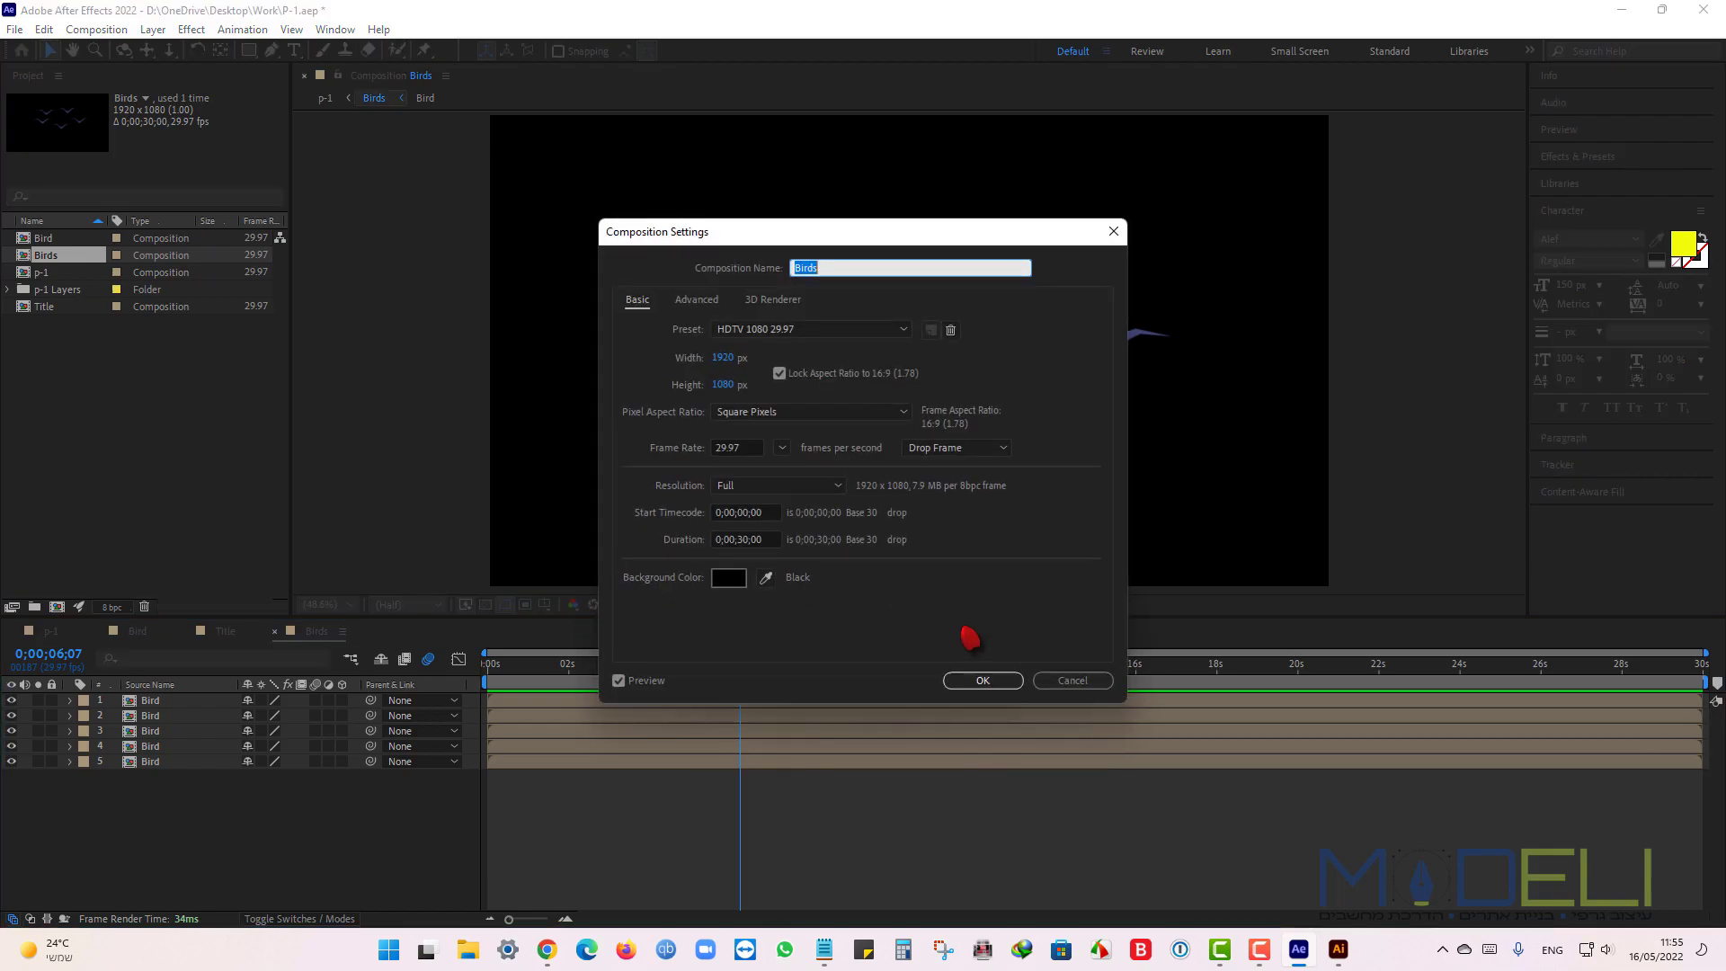
click(727, 577)
click(673, 476)
drag(664, 441, 642, 379)
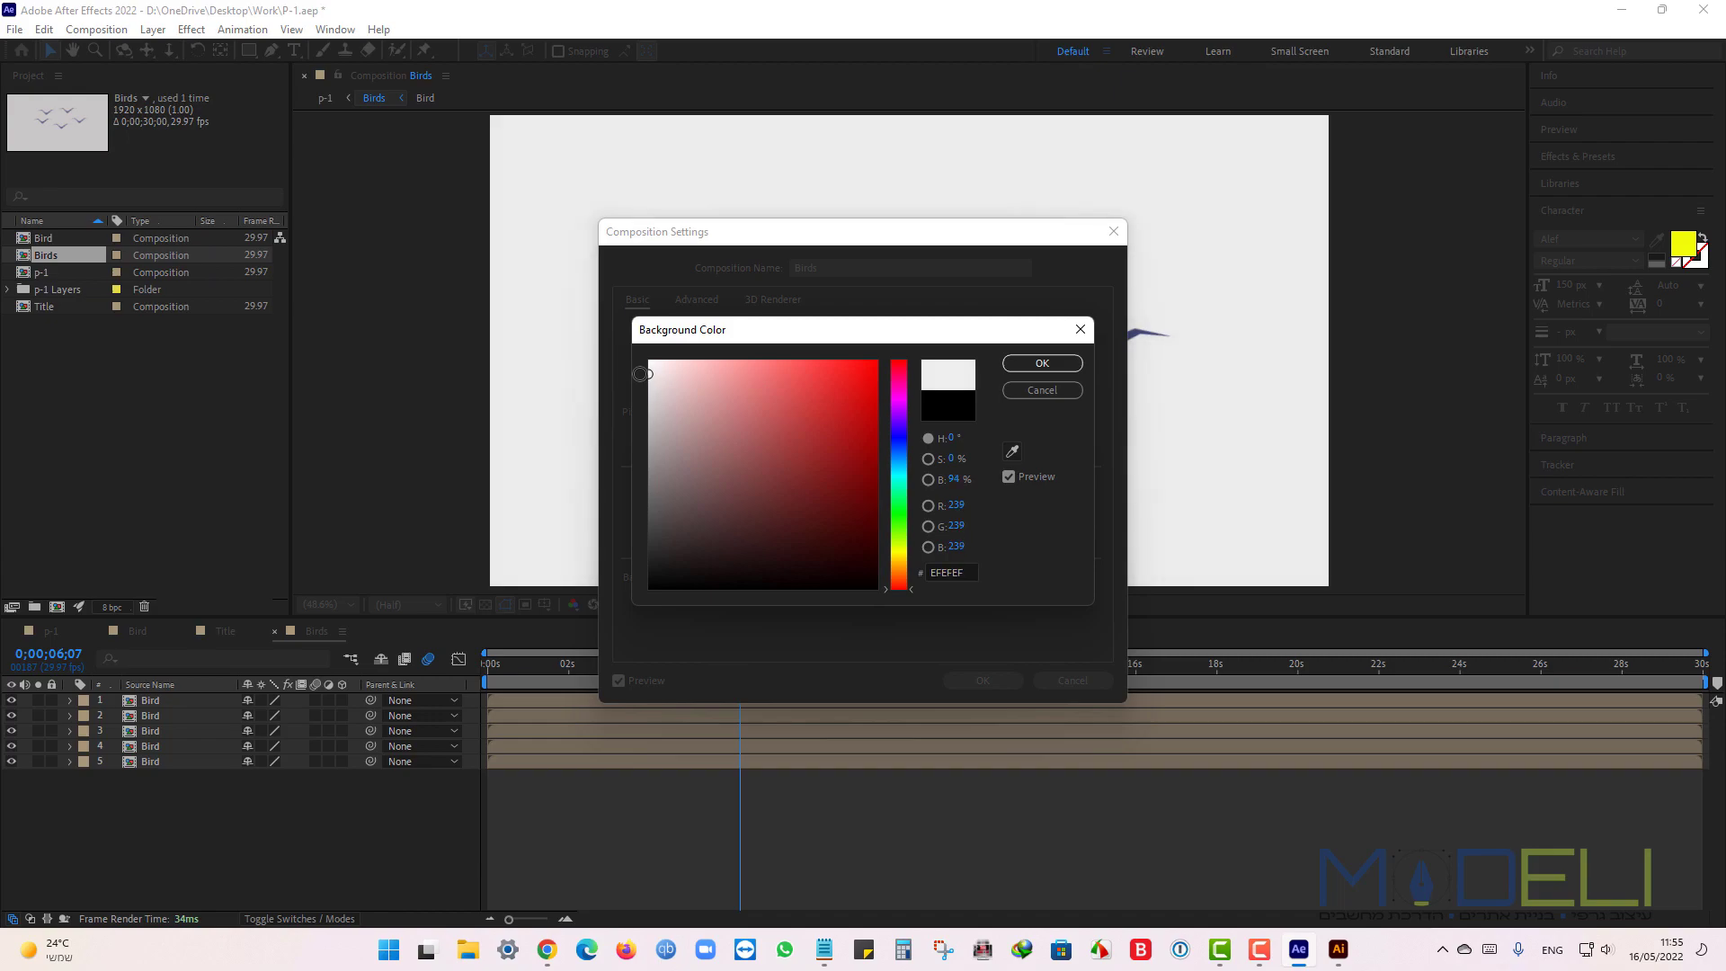
click(1042, 363)
click(984, 682)
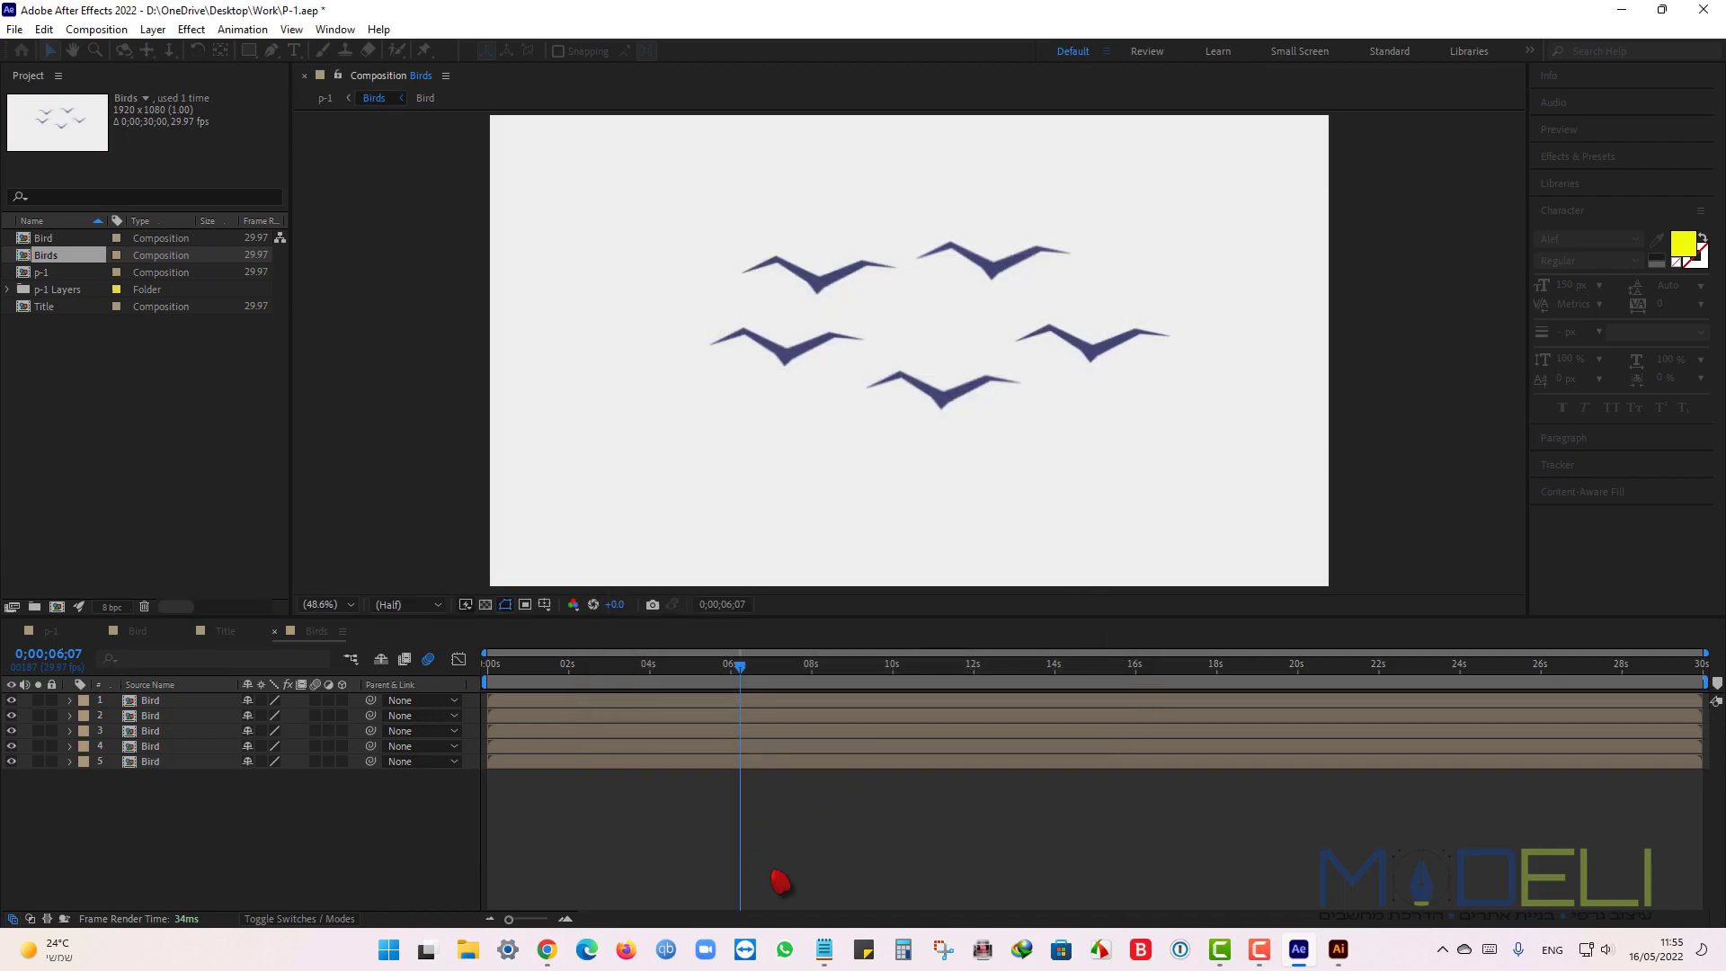
Add a Scale keyframe of 0% to all five Bird layers at 0;00;00;00.
click(731, 702)
click(743, 681)
drag(746, 676, 462, 698)
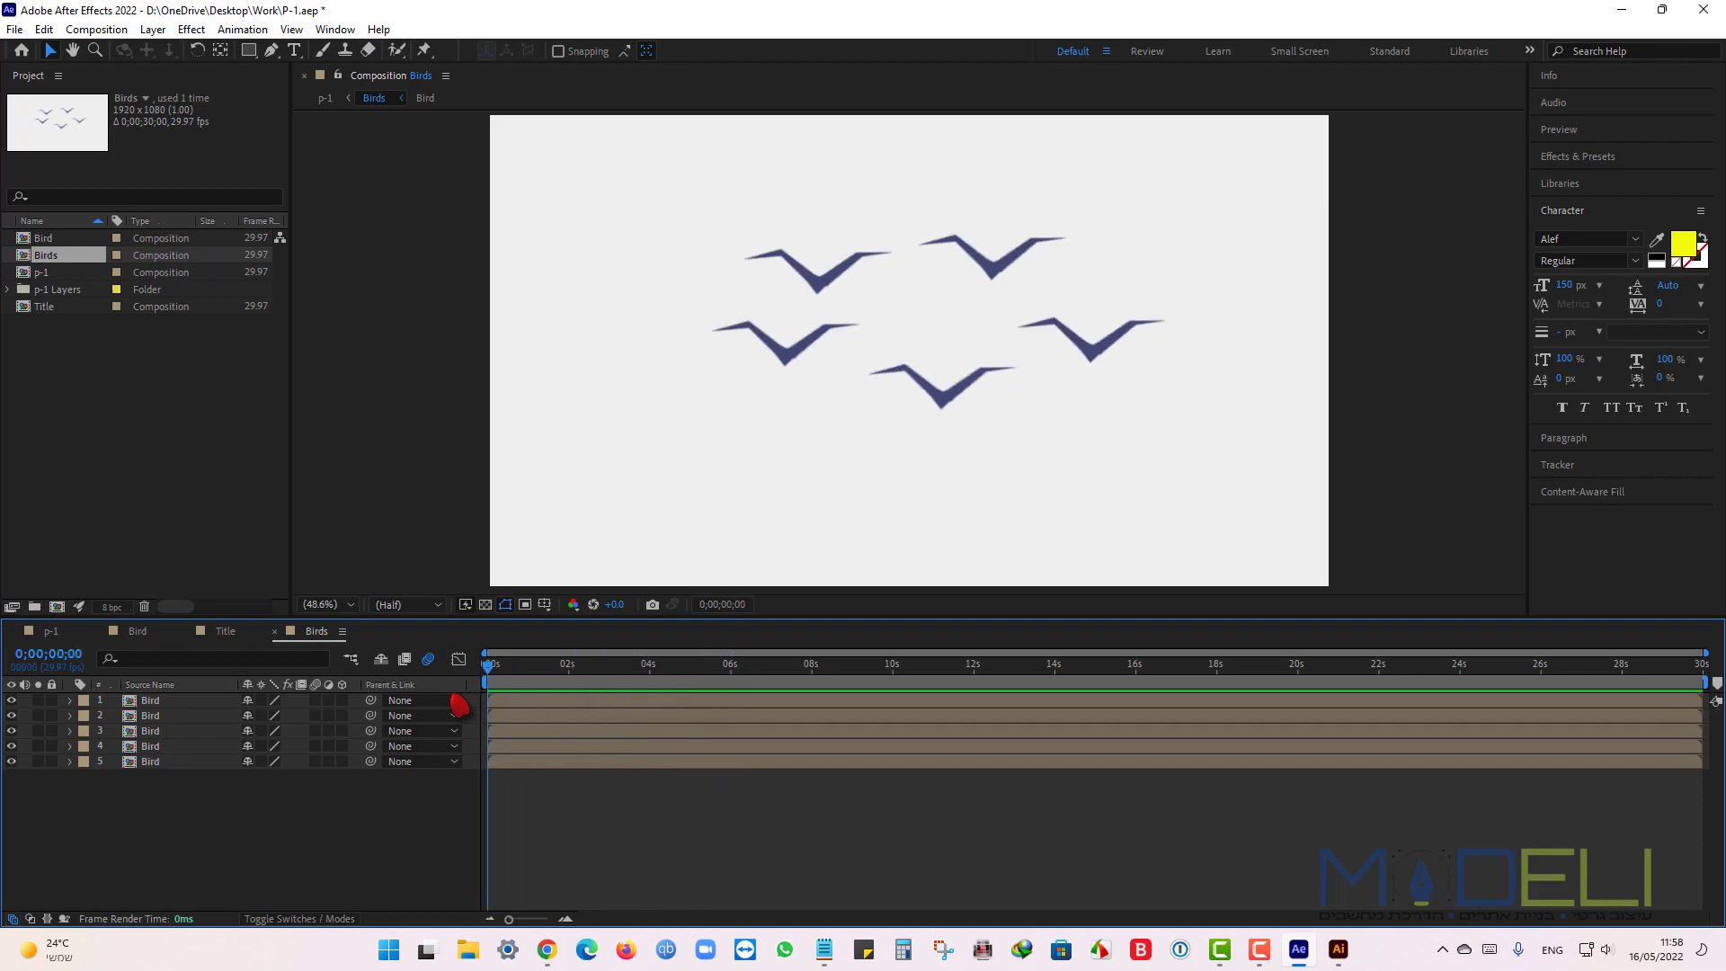
drag(177, 815, 151, 692)
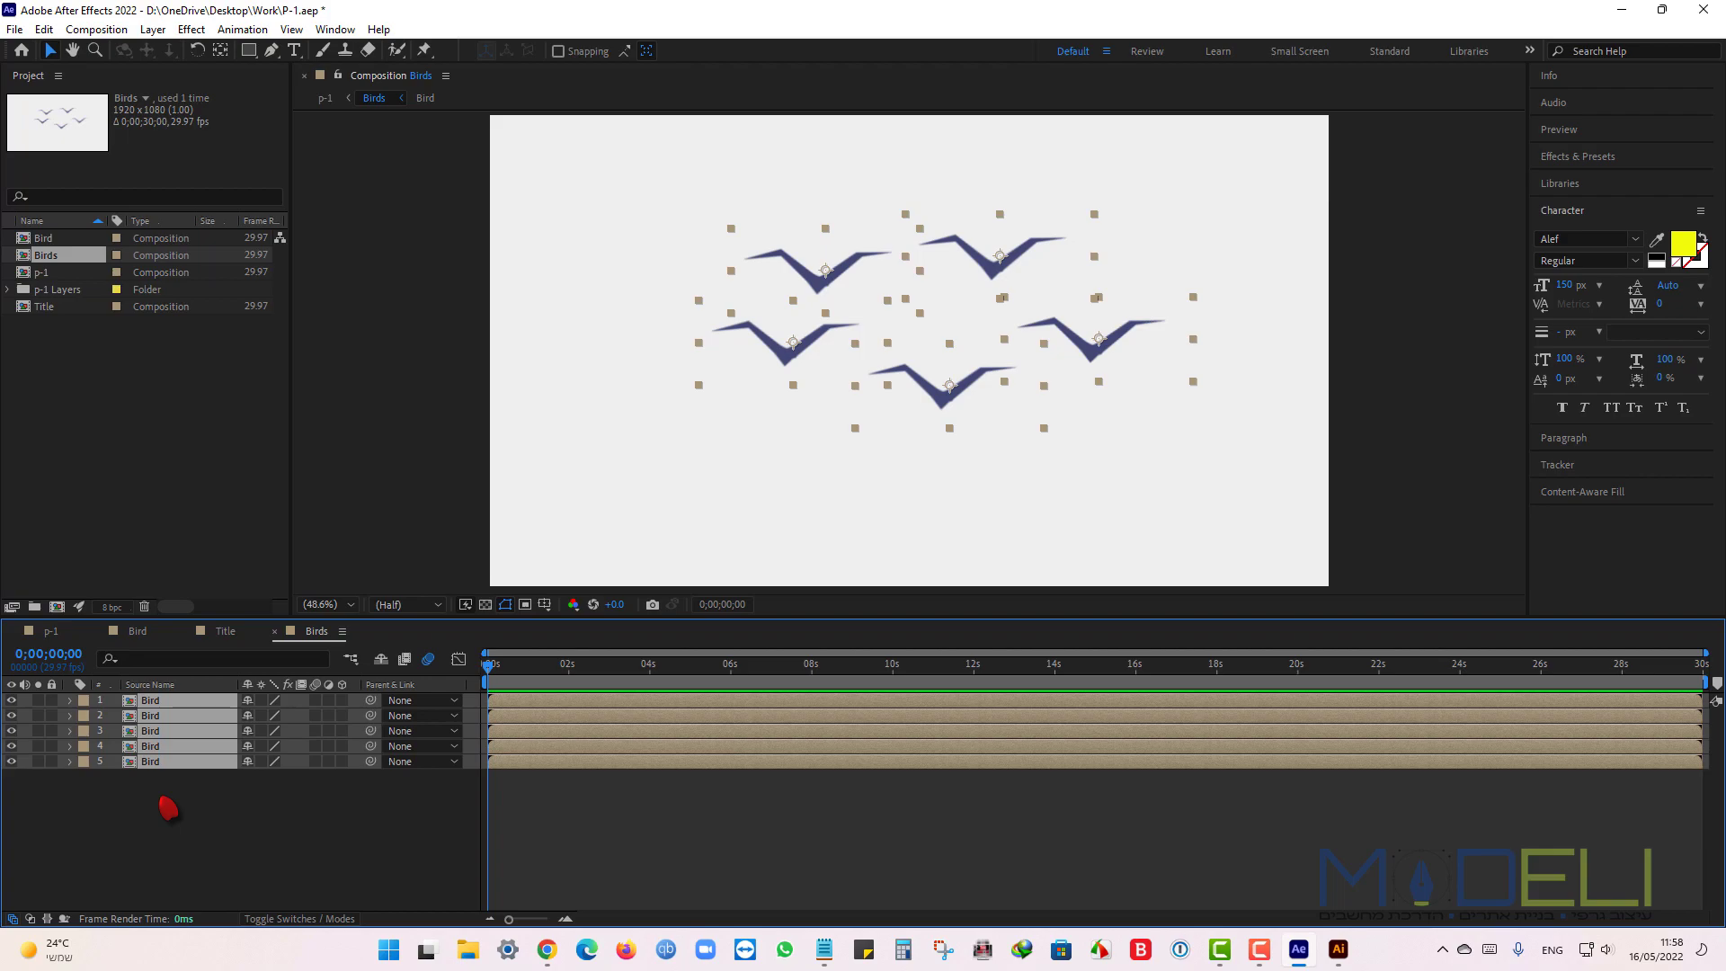
key(s)
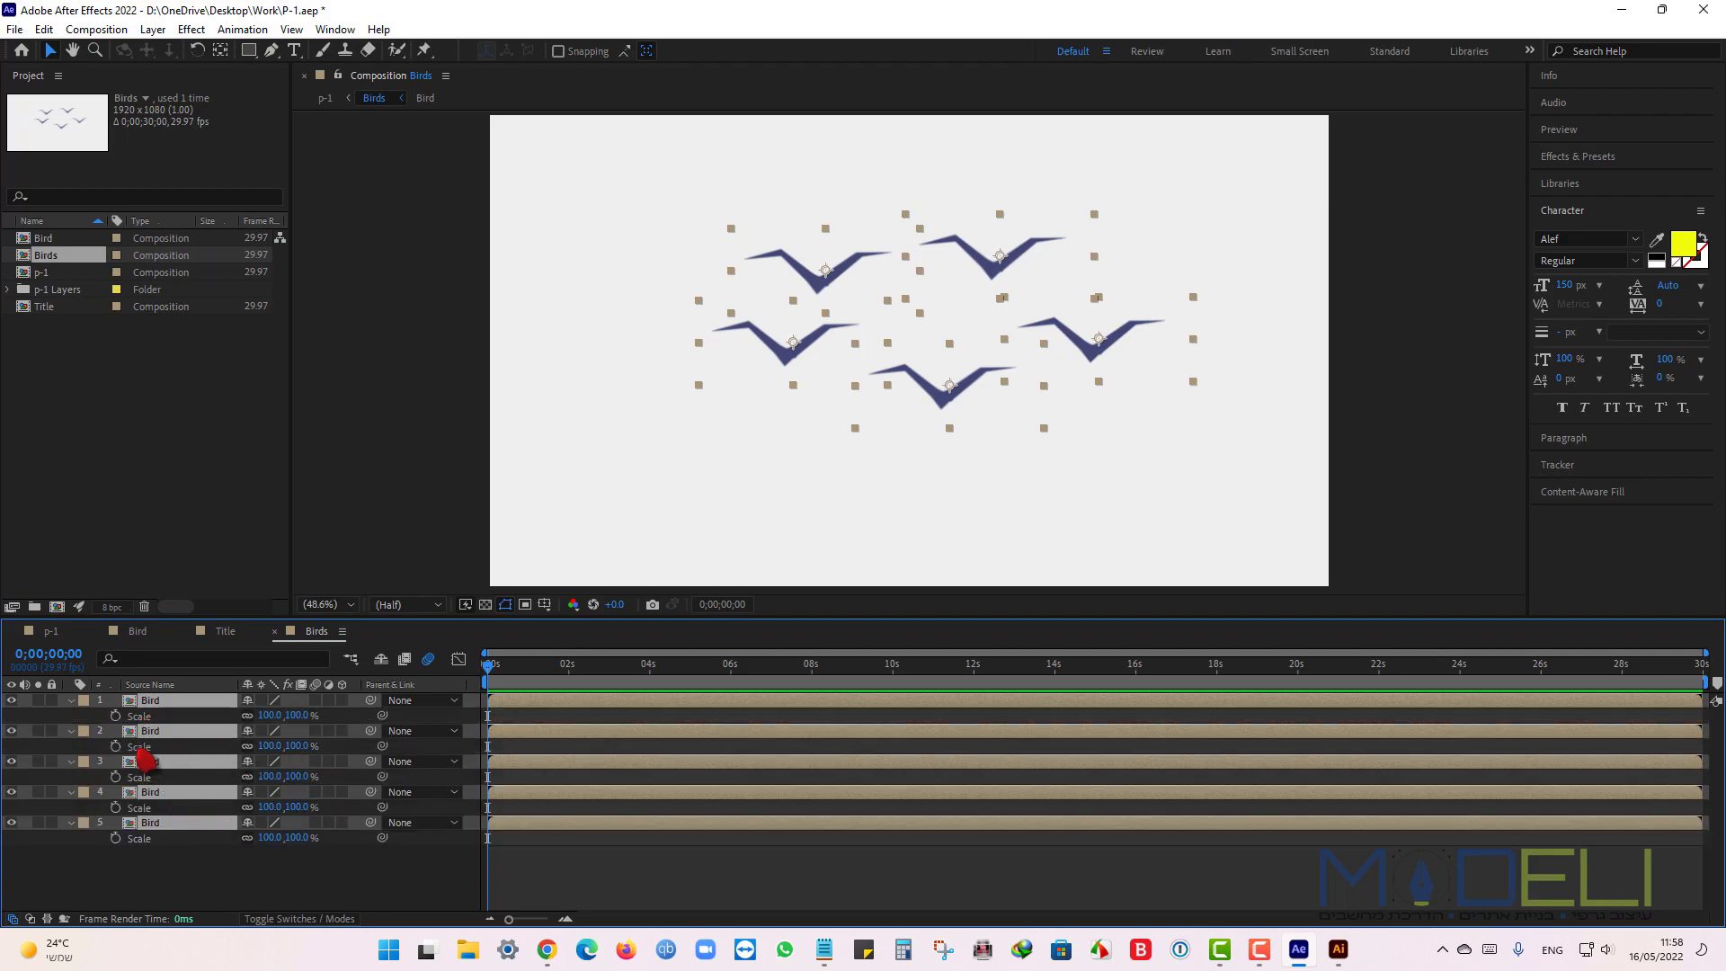
click(115, 717)
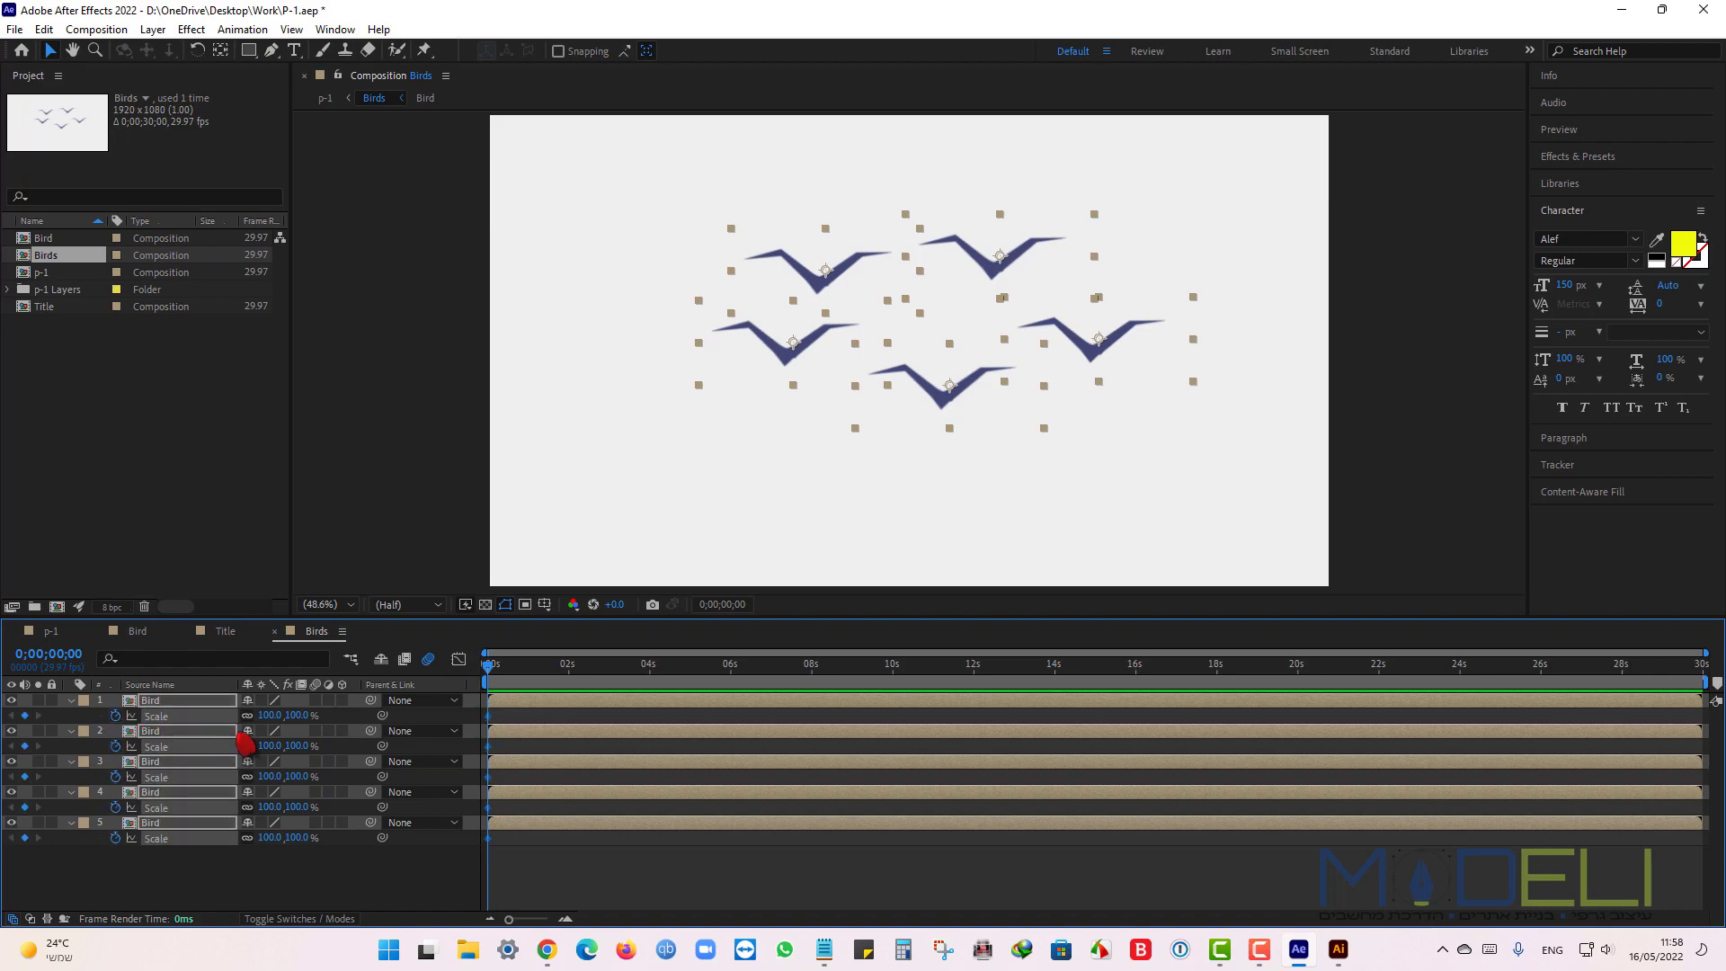
click(297, 717)
key(Return)
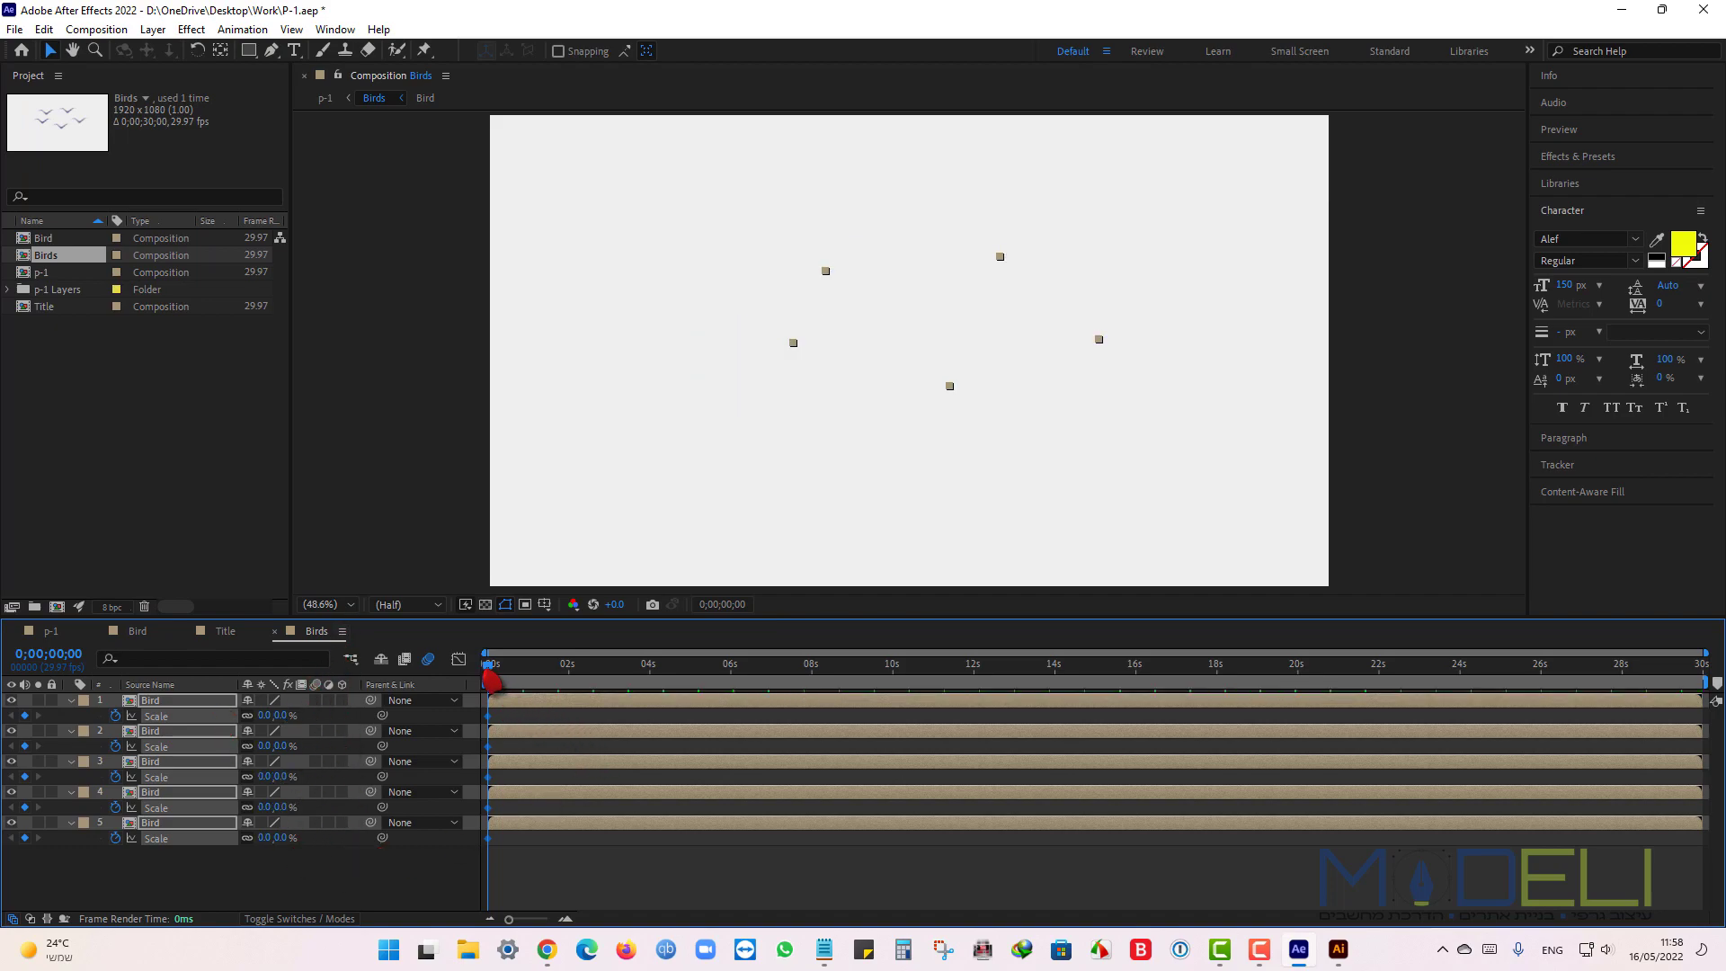
Set the Scale of all five Bird layers to 100% at 0;00;02;00.
drag(489, 670, 570, 674)
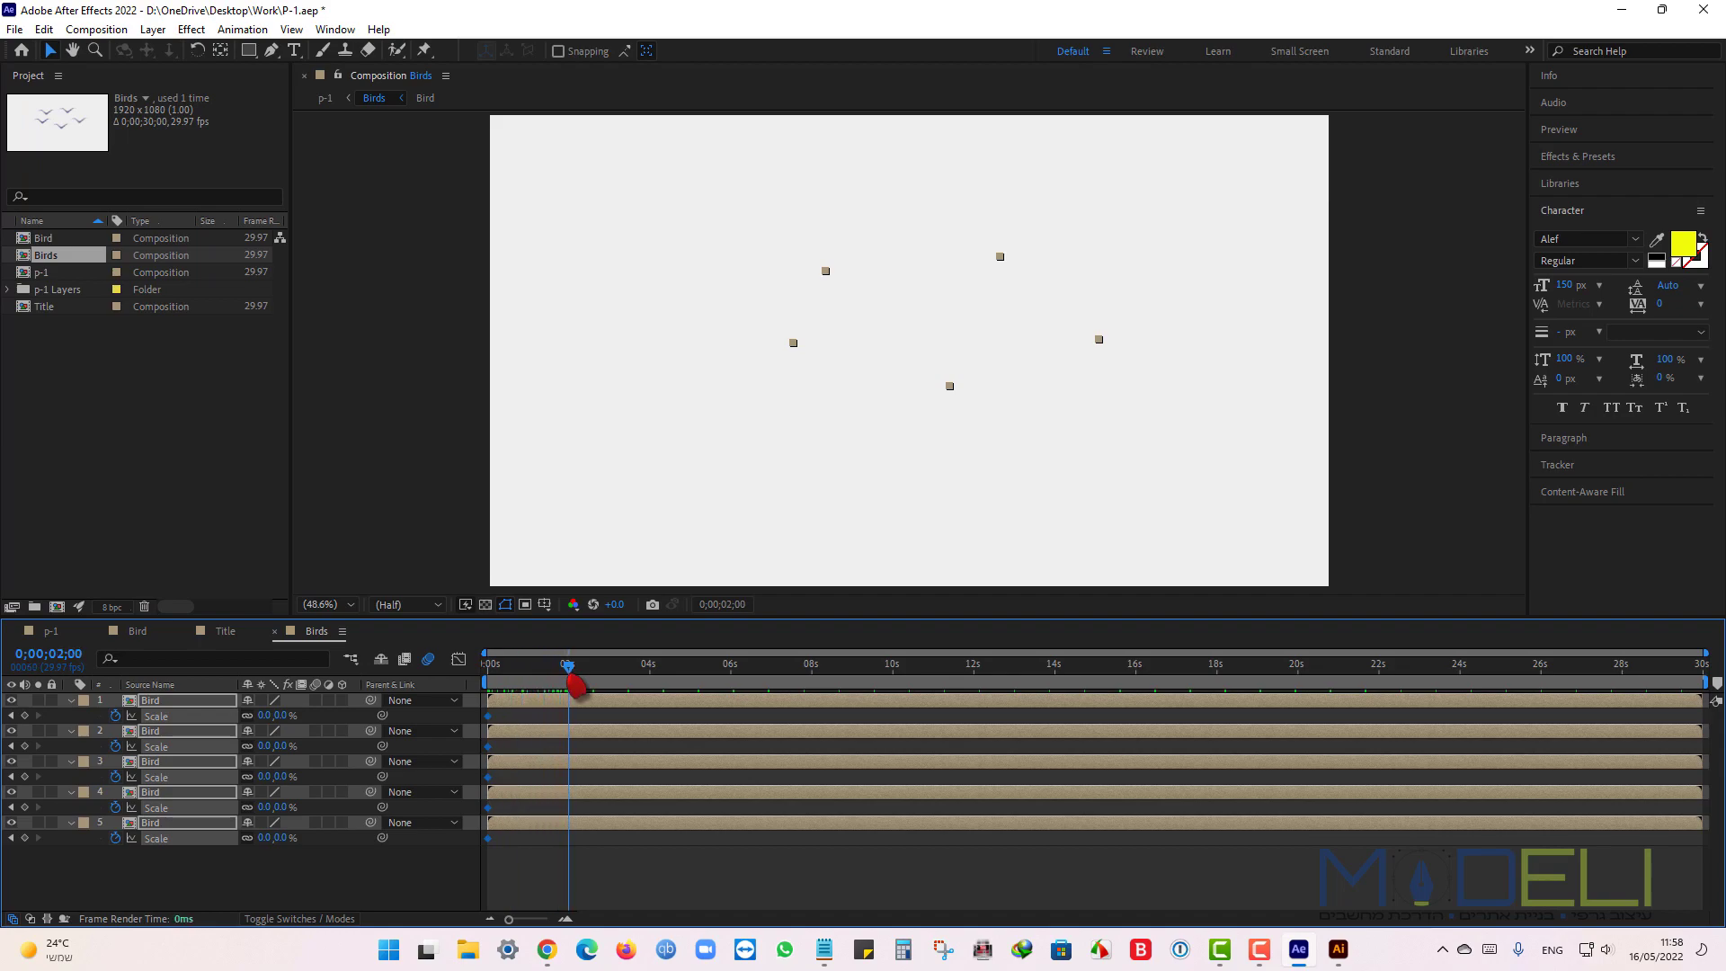
click(280, 715)
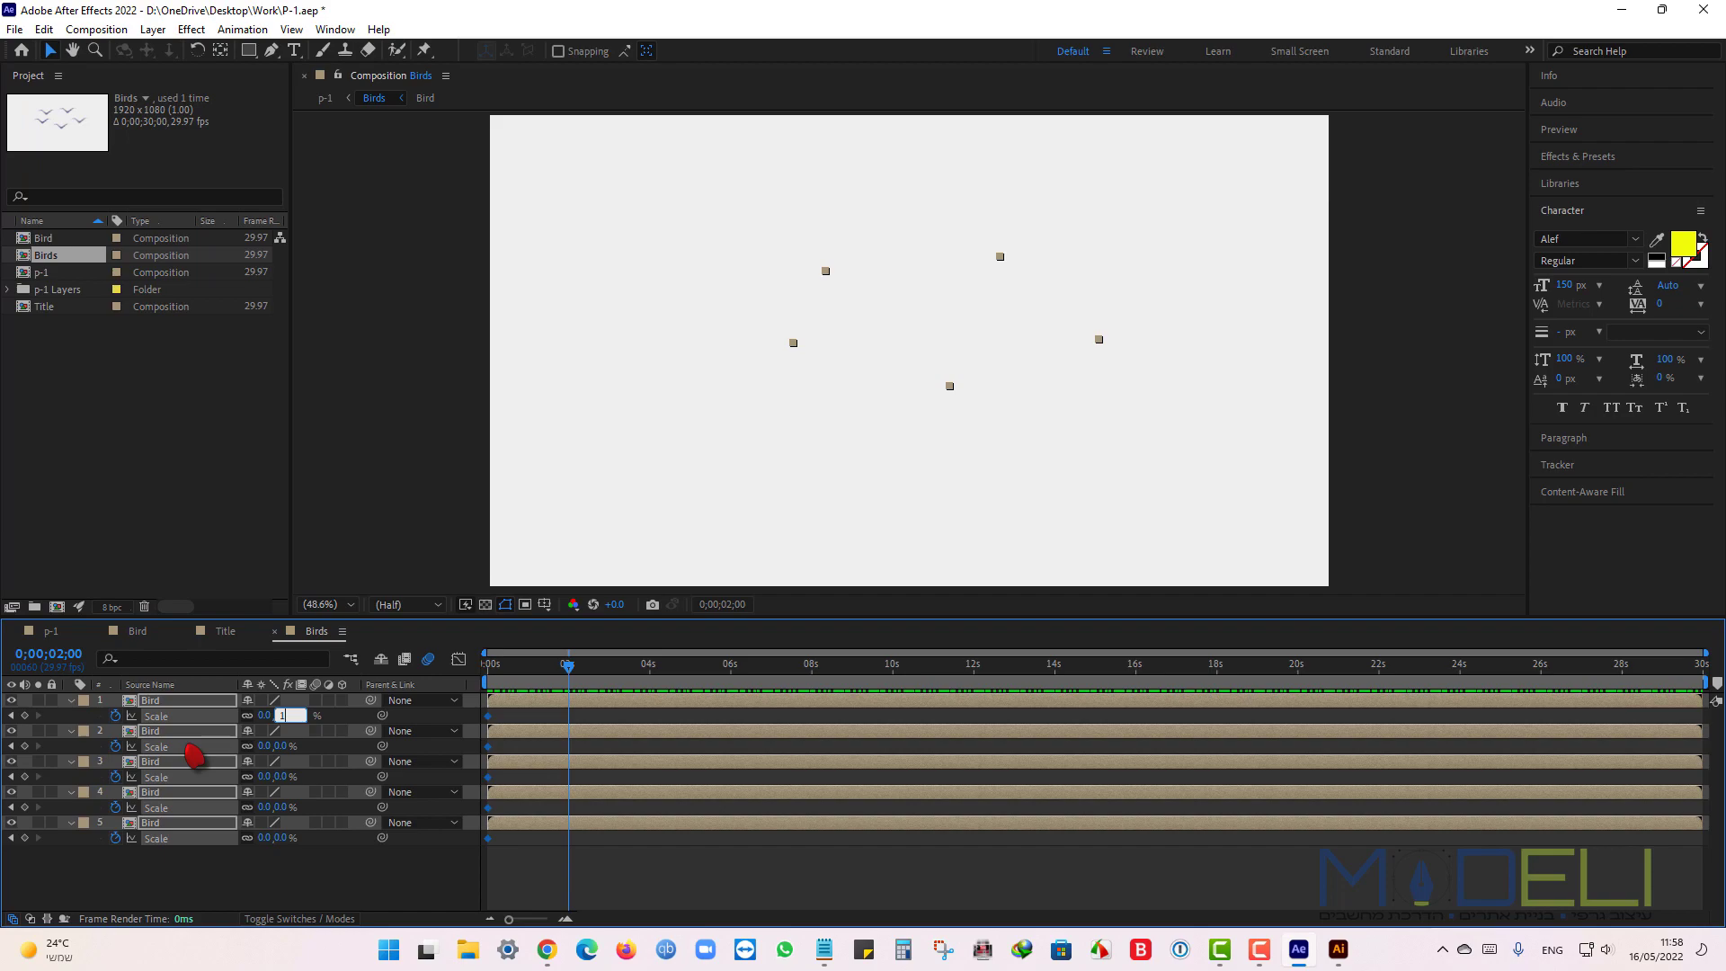
key(Return)
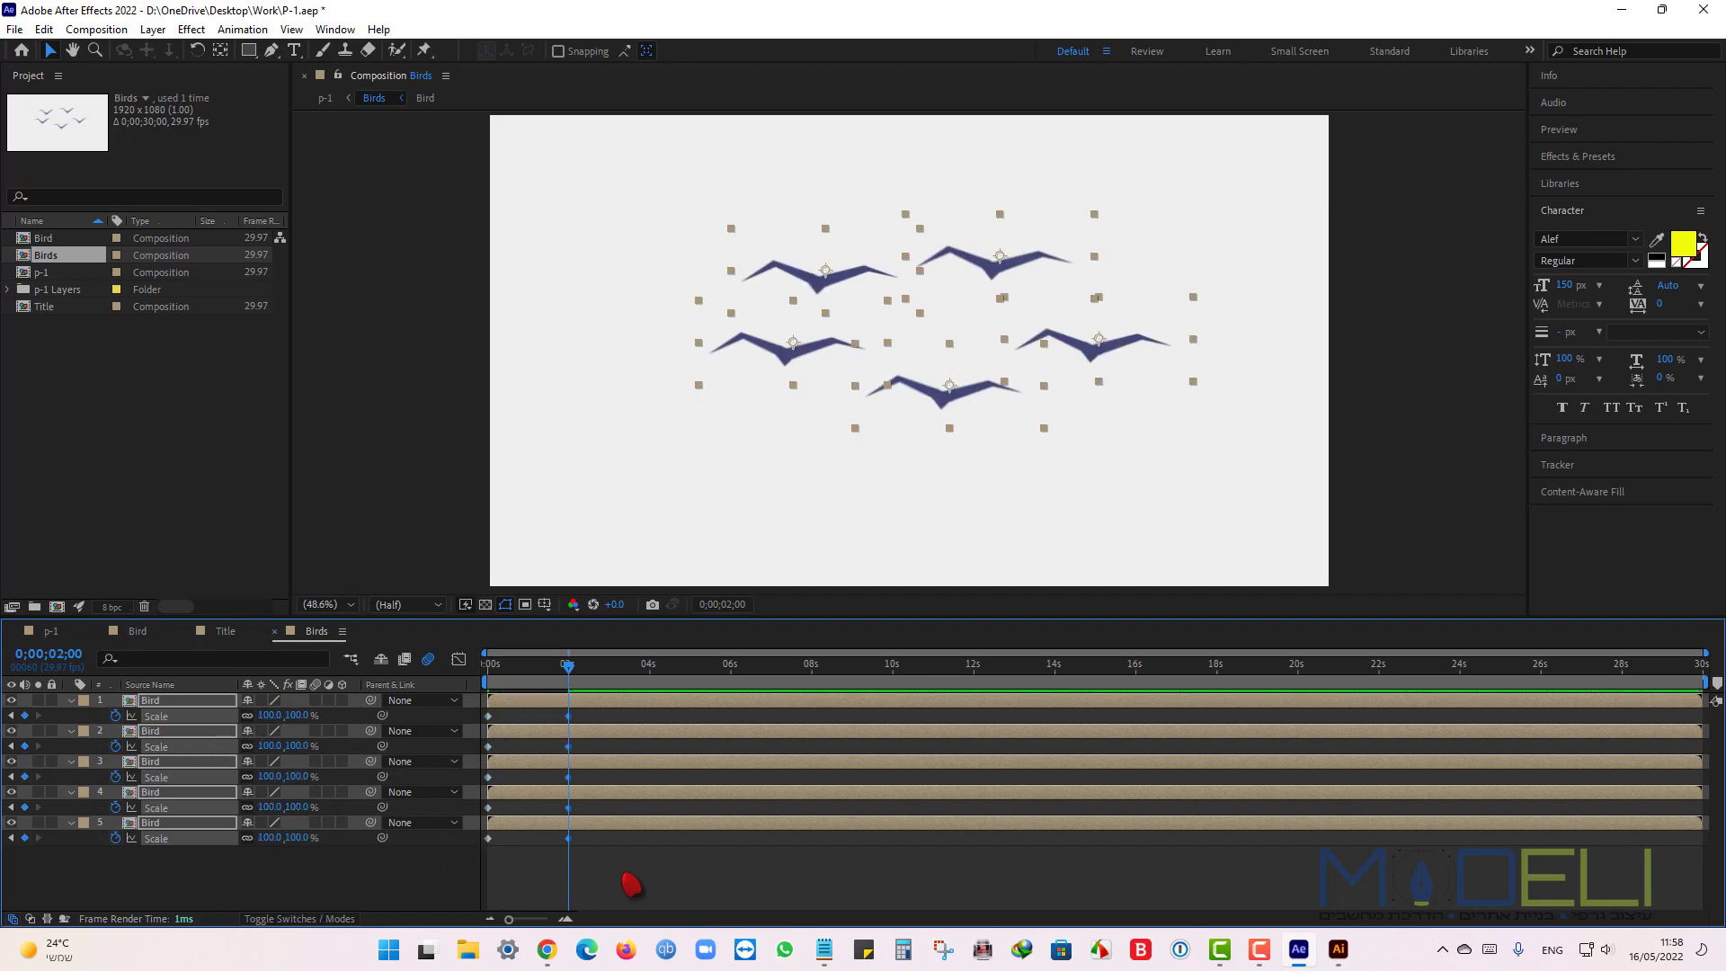
Play the Birds composition from the beginning to check how the birds grow.
drag(573, 681, 464, 686)
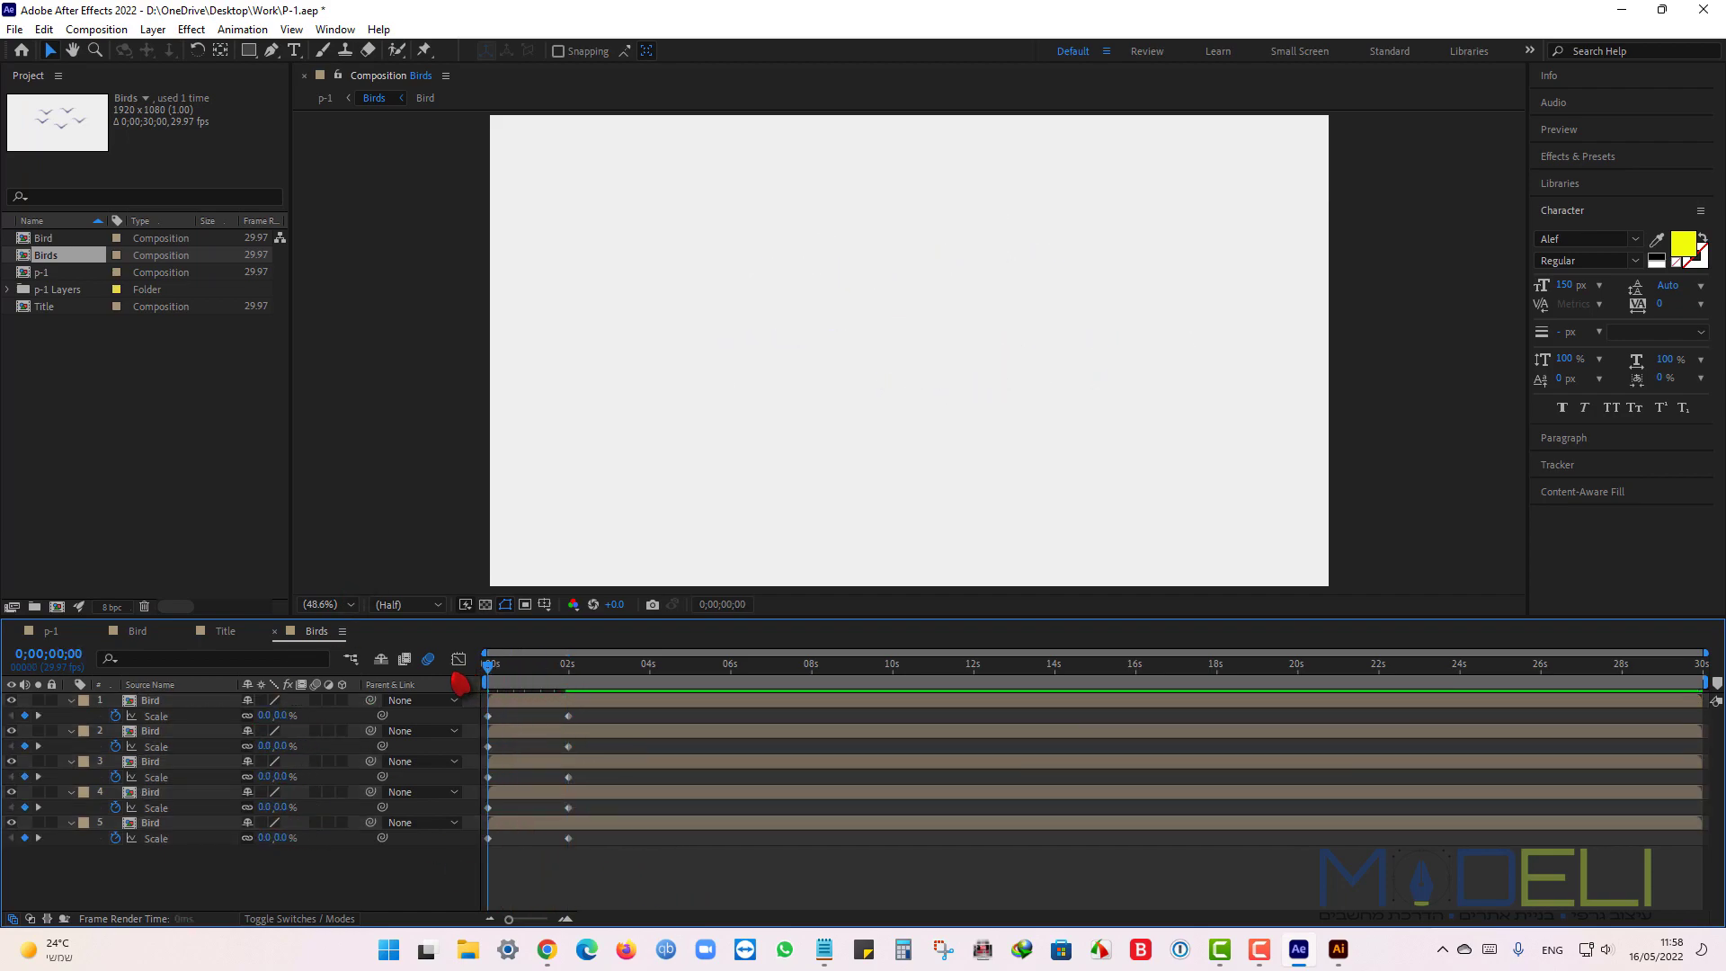
key(space)
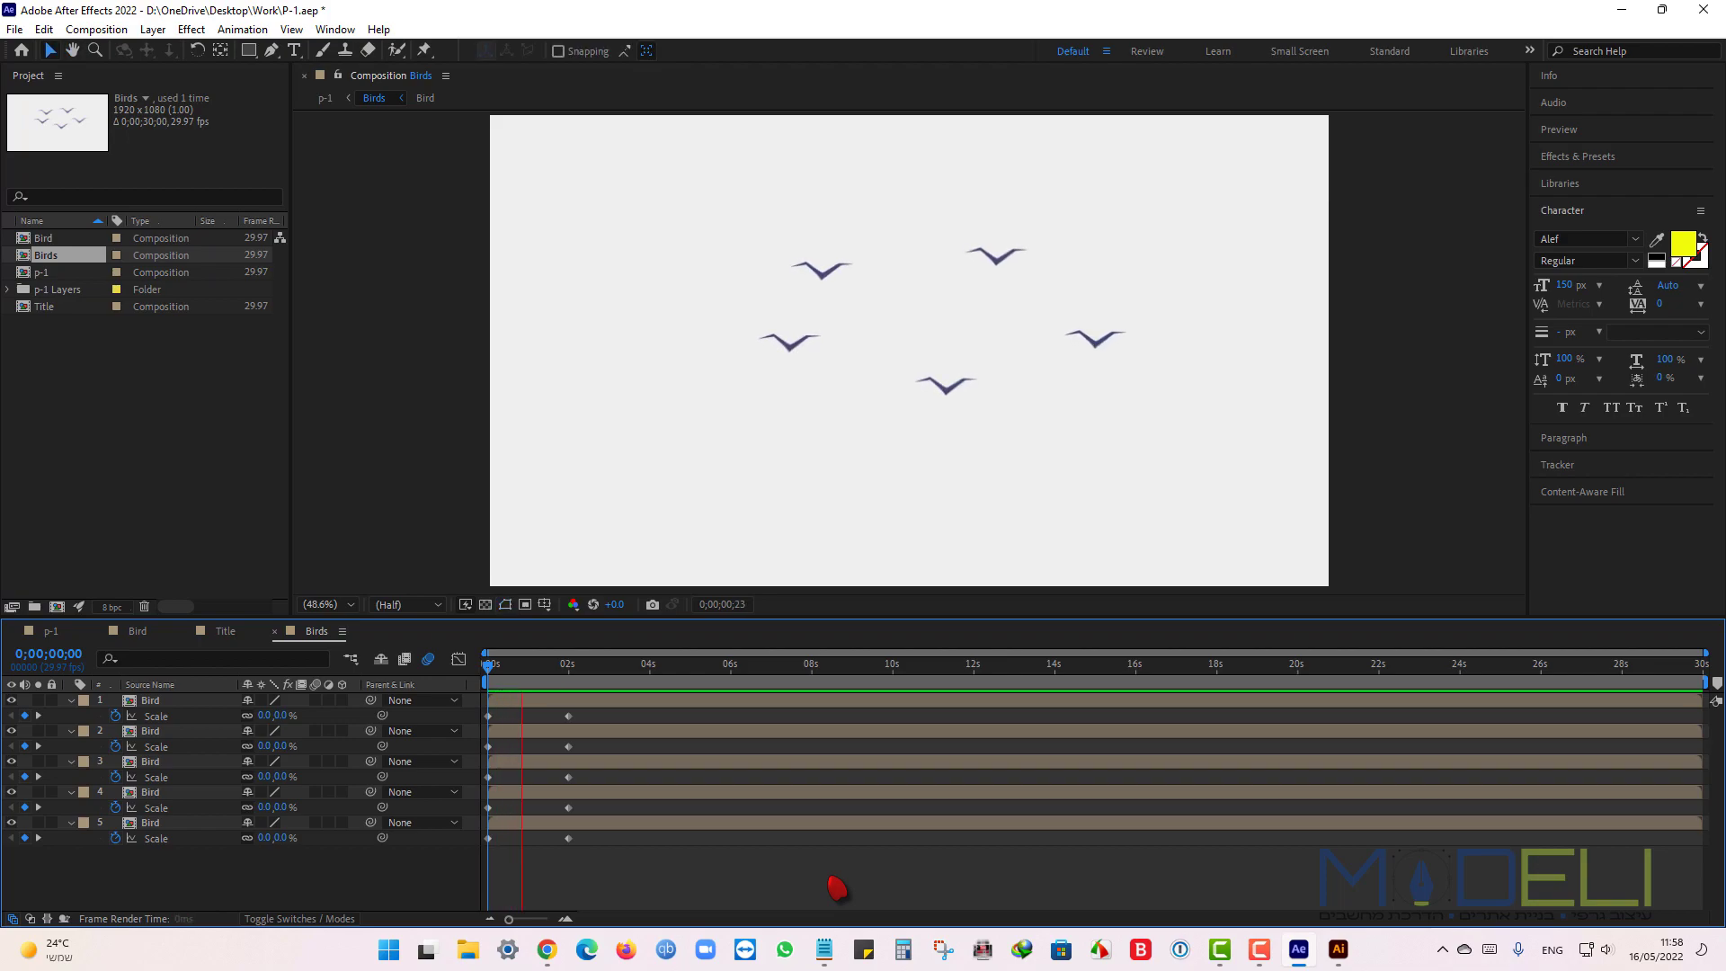
key(space)
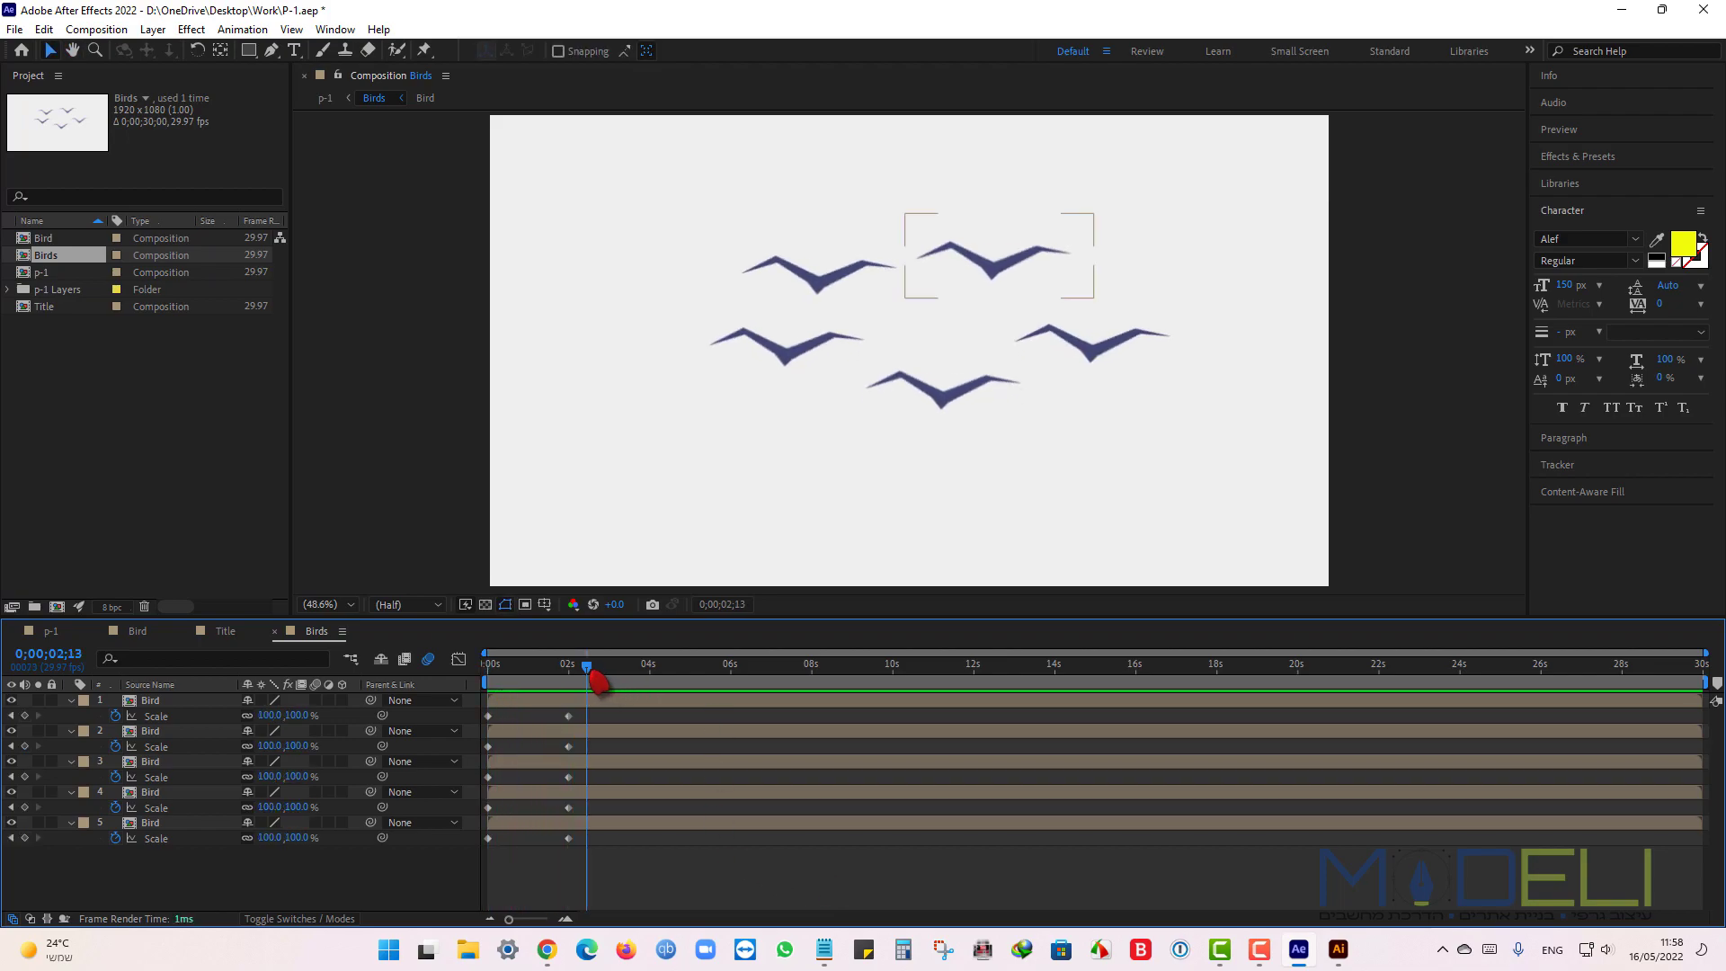
Add an intermediate Scale keyframe of 105% to all five Bird layers at 0;00;01;09.
drag(589, 681, 566, 674)
click(933, 775)
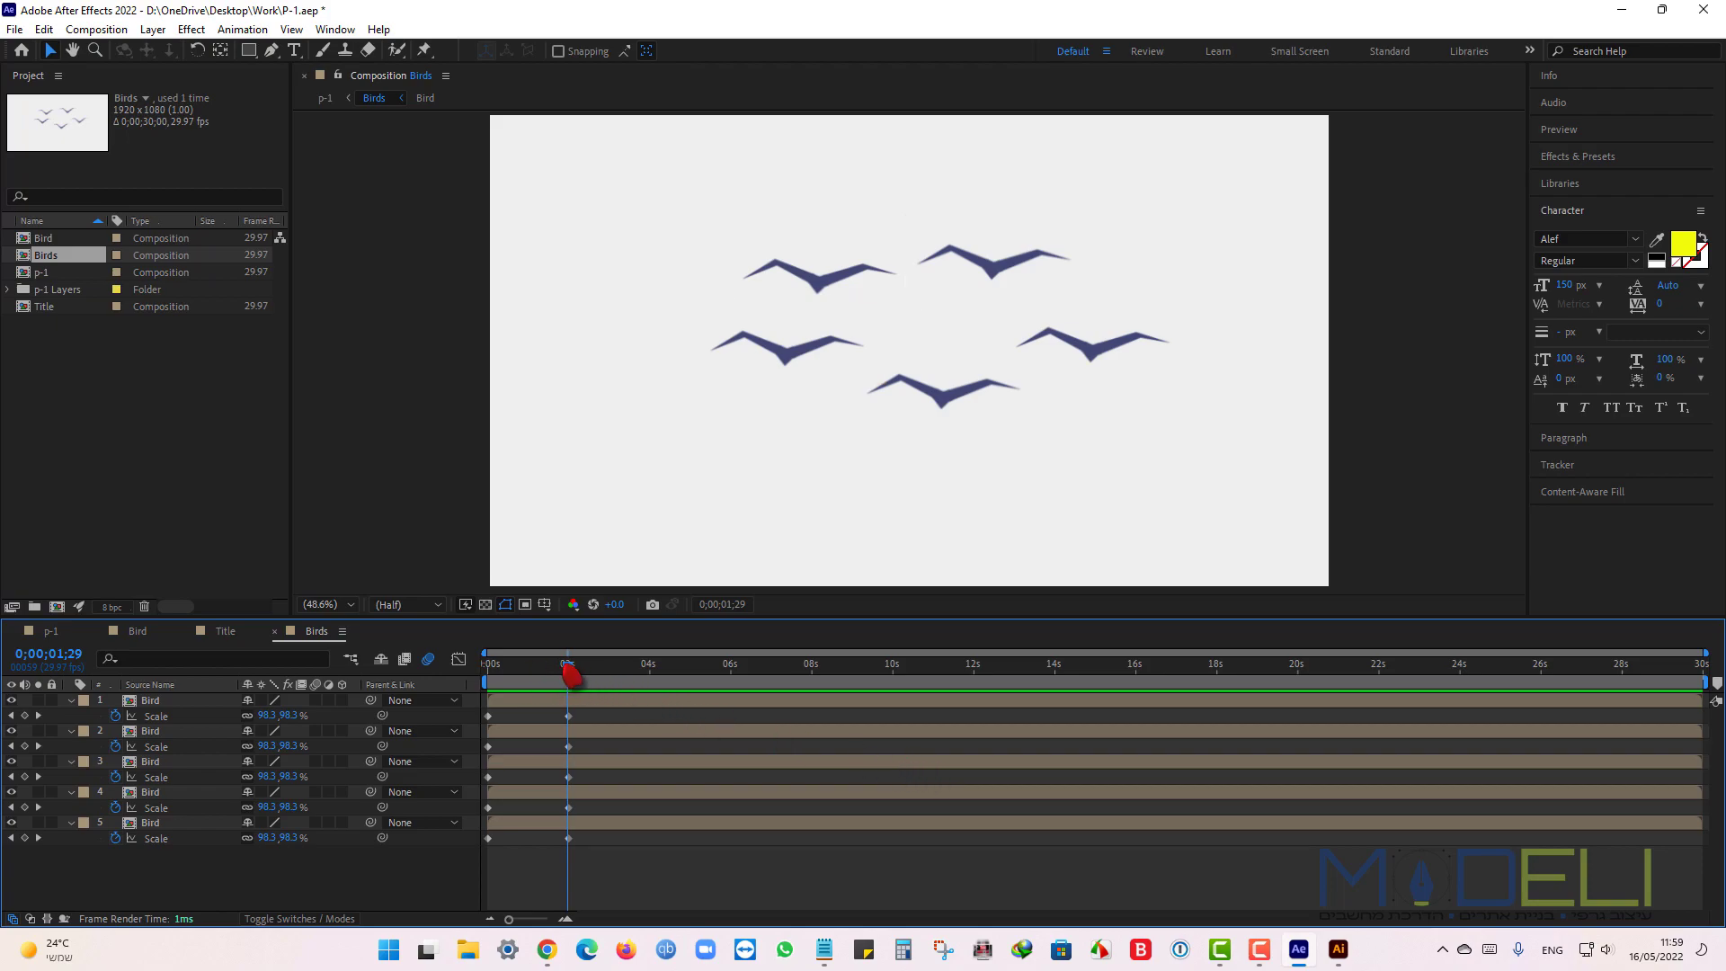
drag(569, 676, 543, 674)
drag(201, 886, 180, 697)
drag(286, 721, 315, 716)
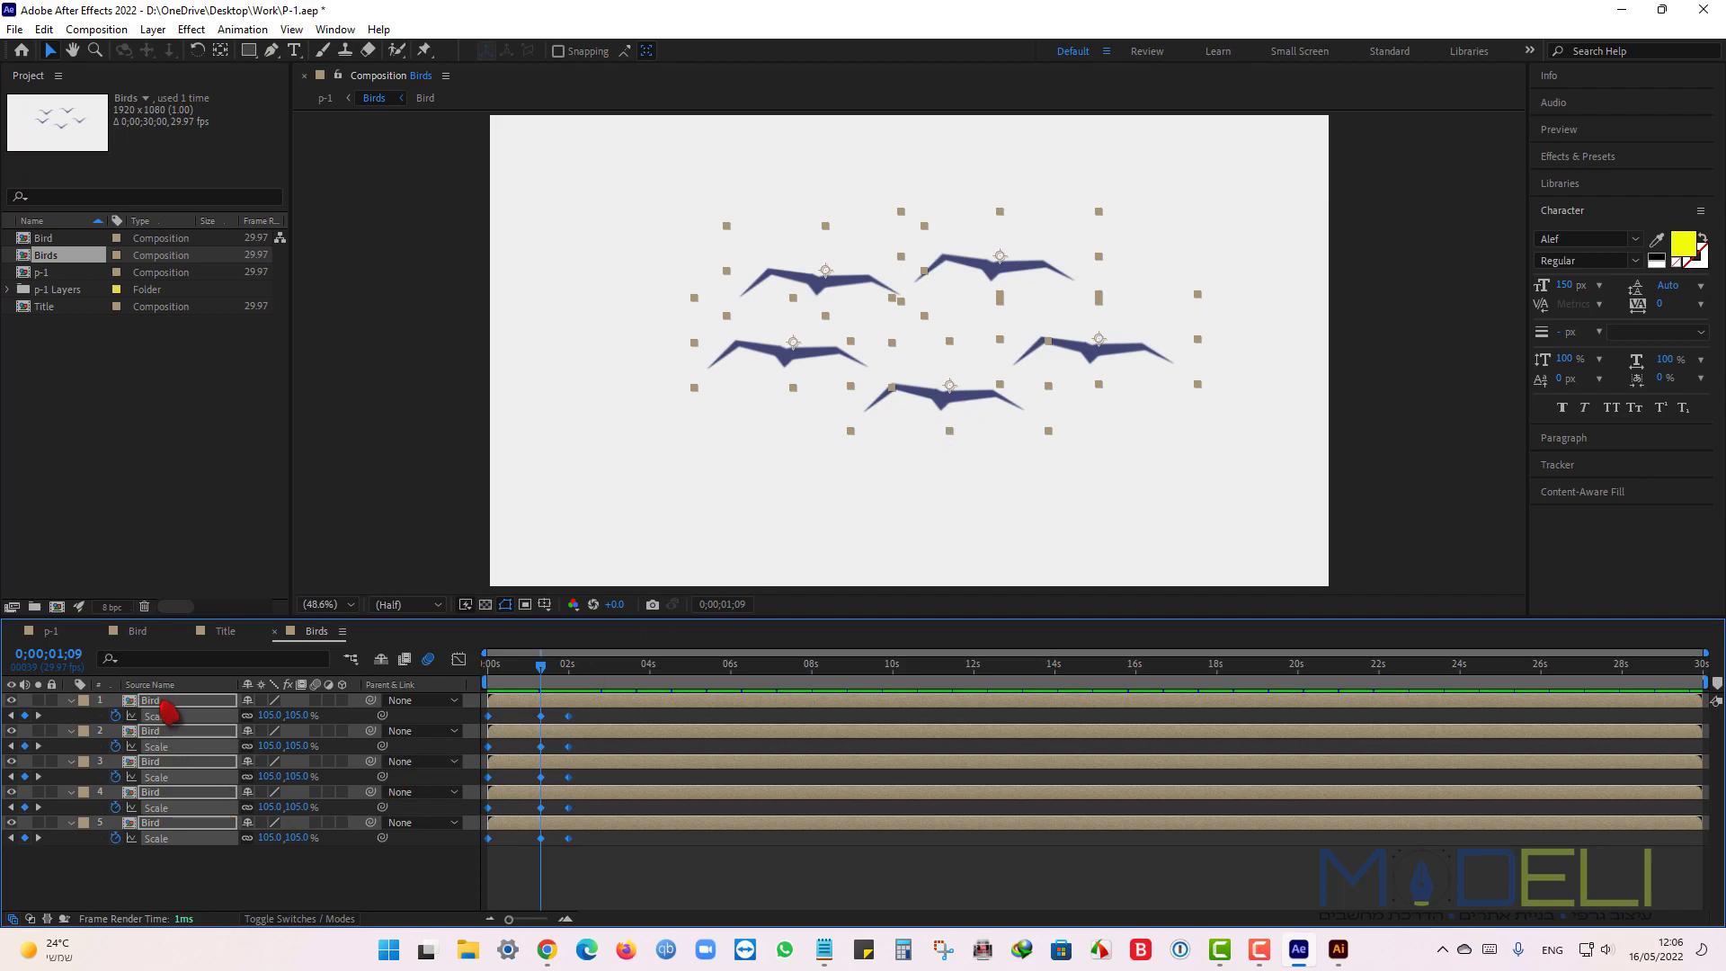
Add the expression wiggle(1,250) to the first Bird layer's Position and play the composition from the beginning.
key(p)
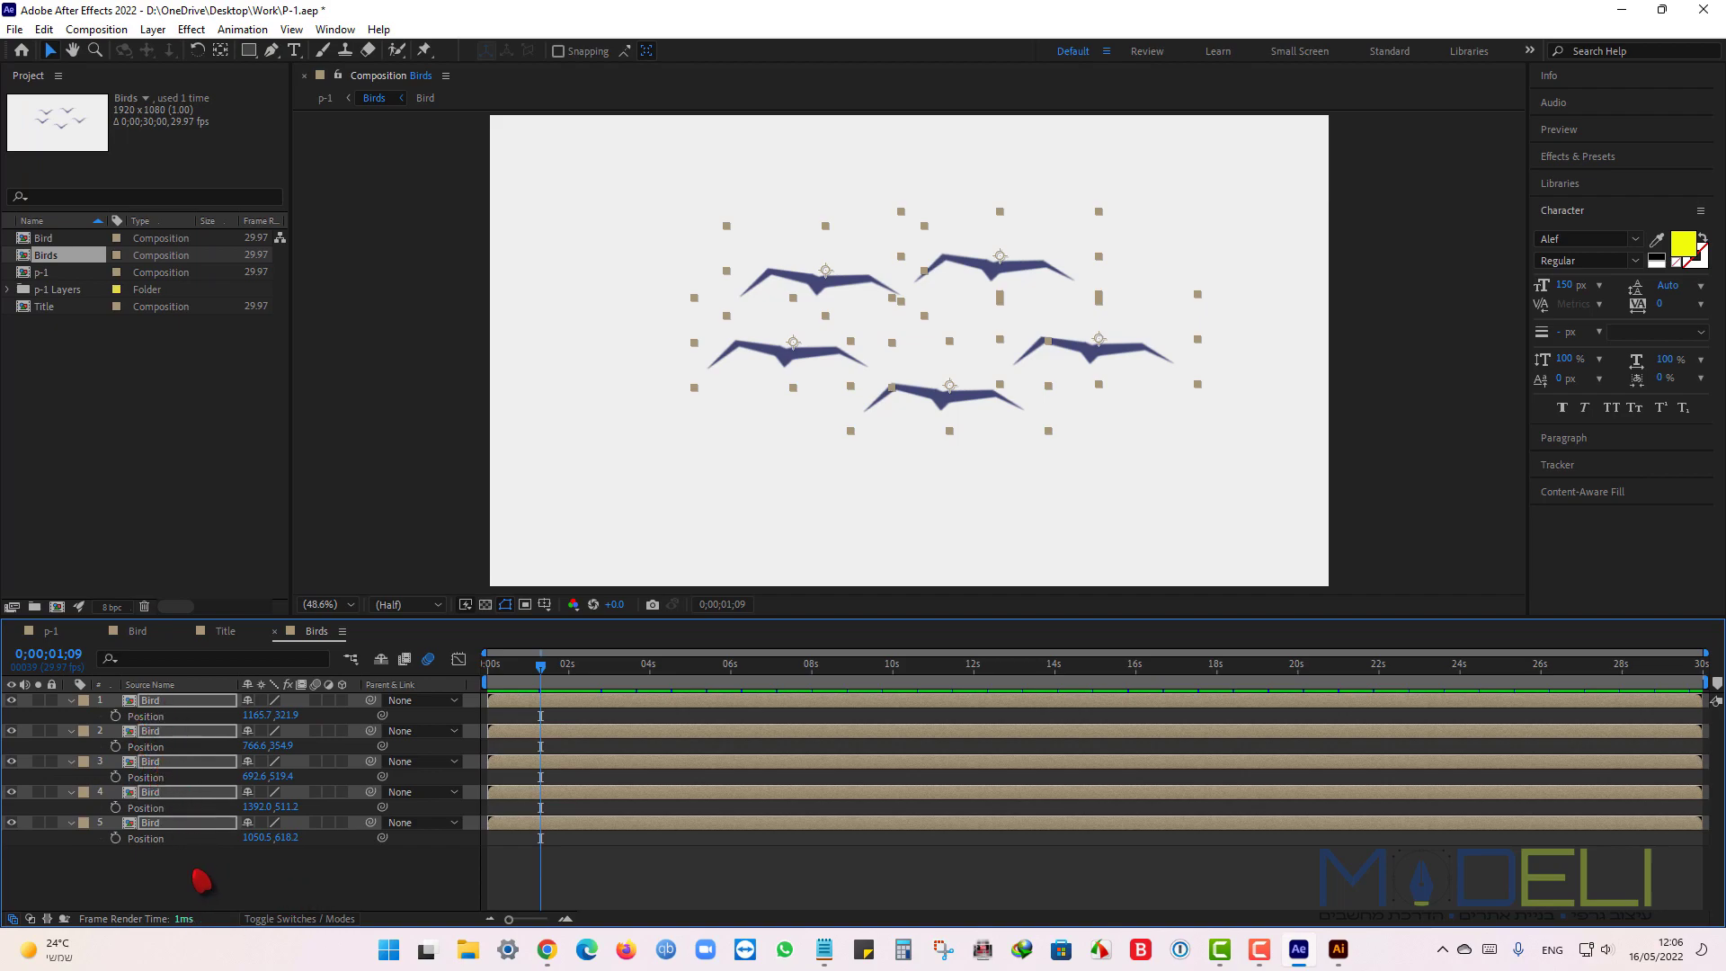
click(187, 885)
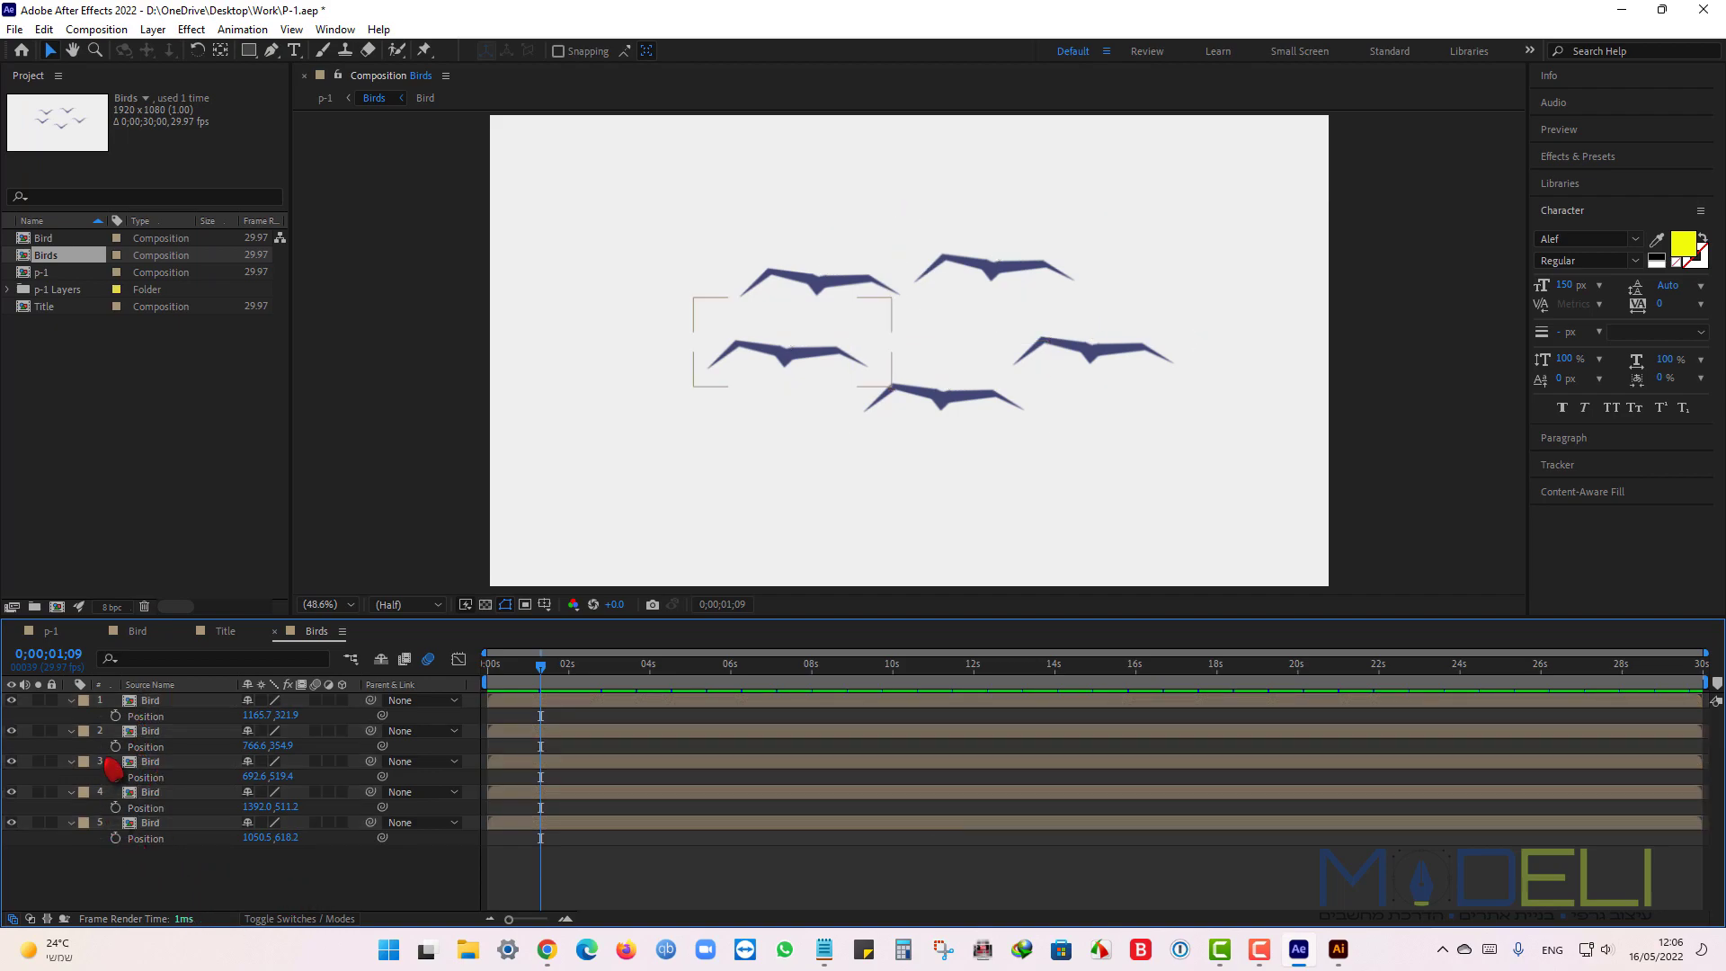
click(166, 704)
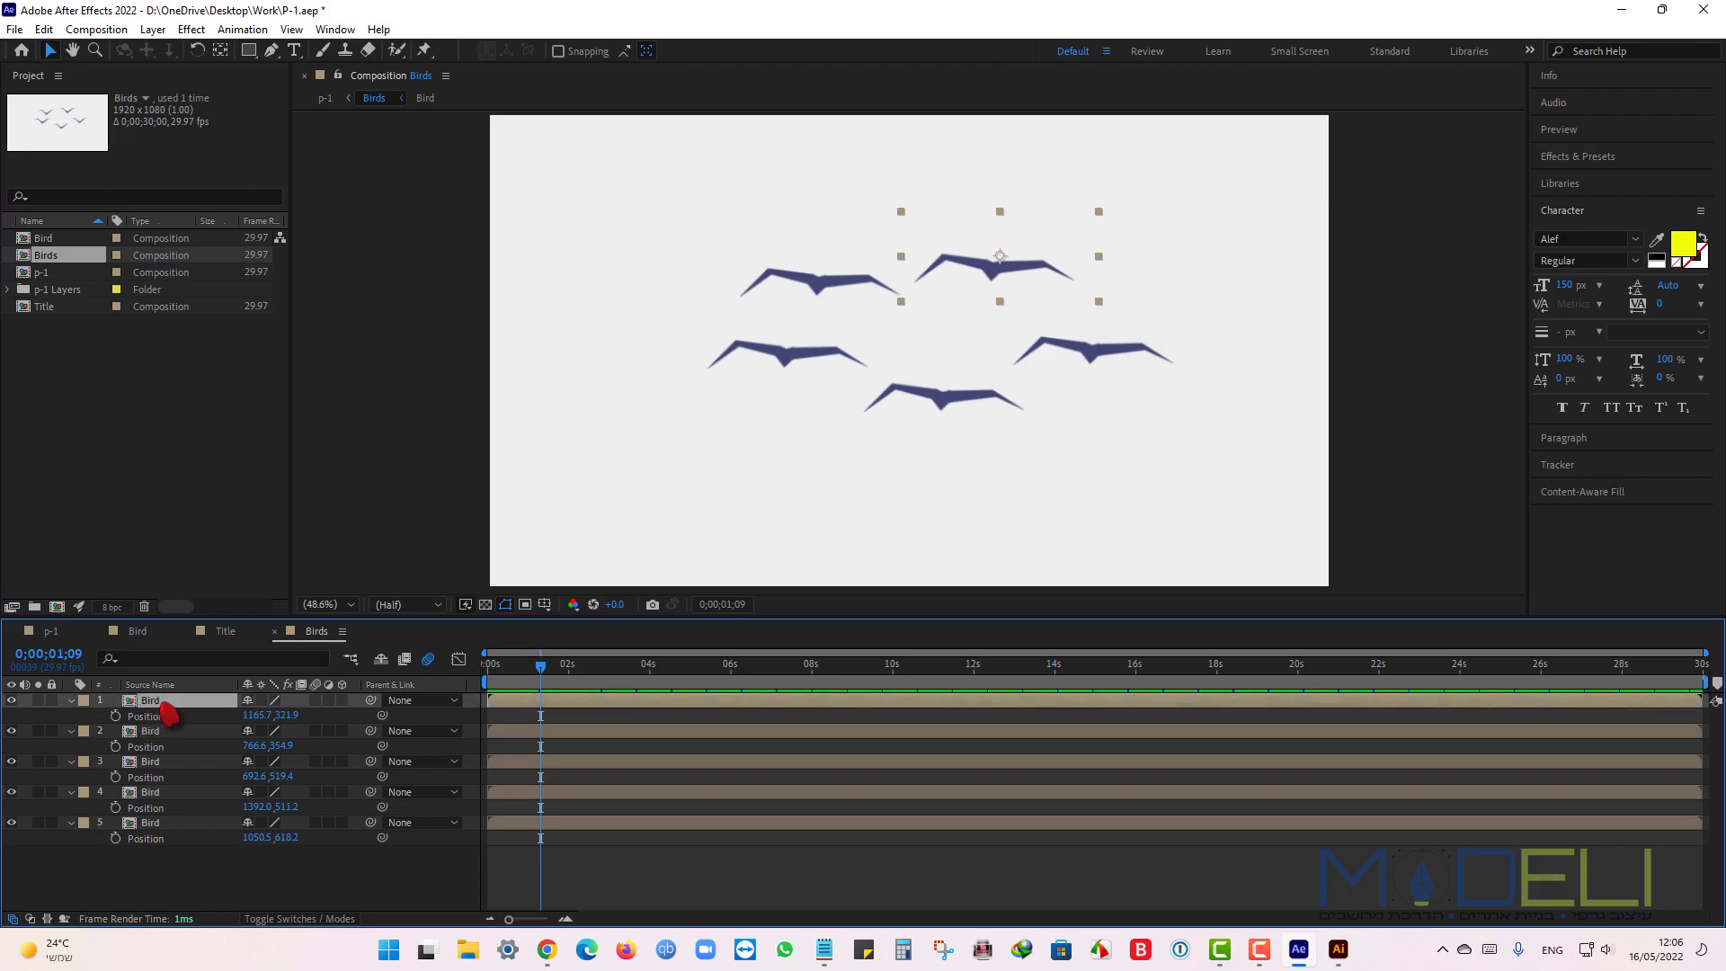
alt+click(116, 716)
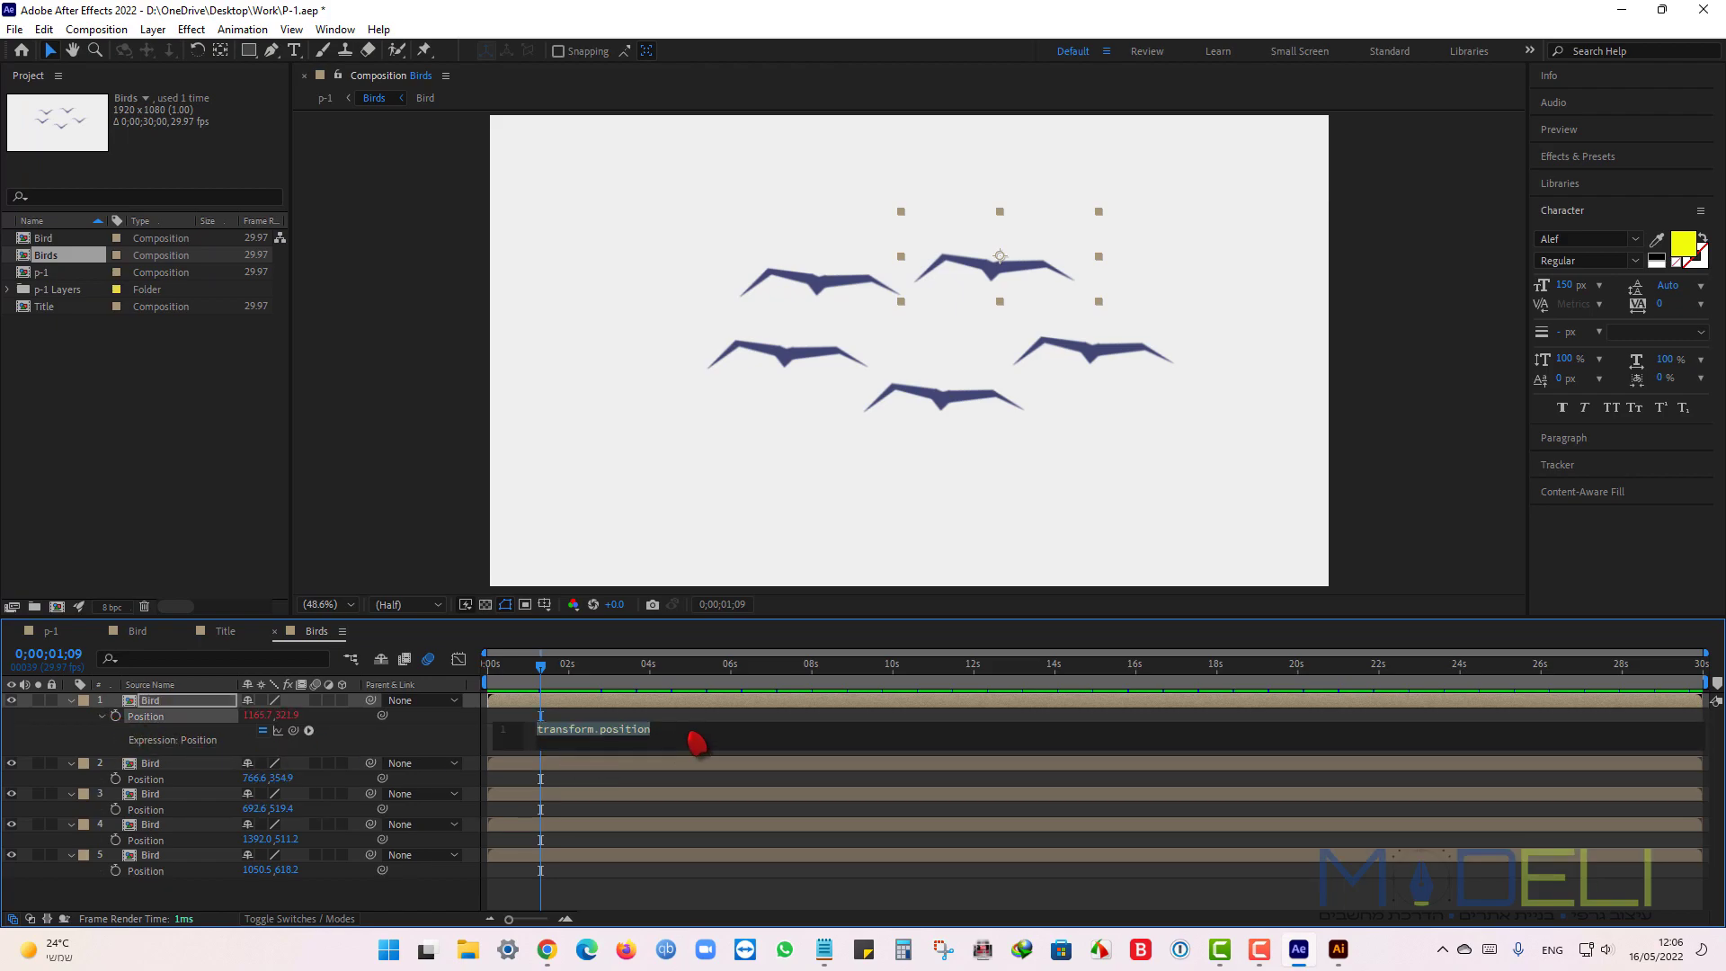
text(wiggl)
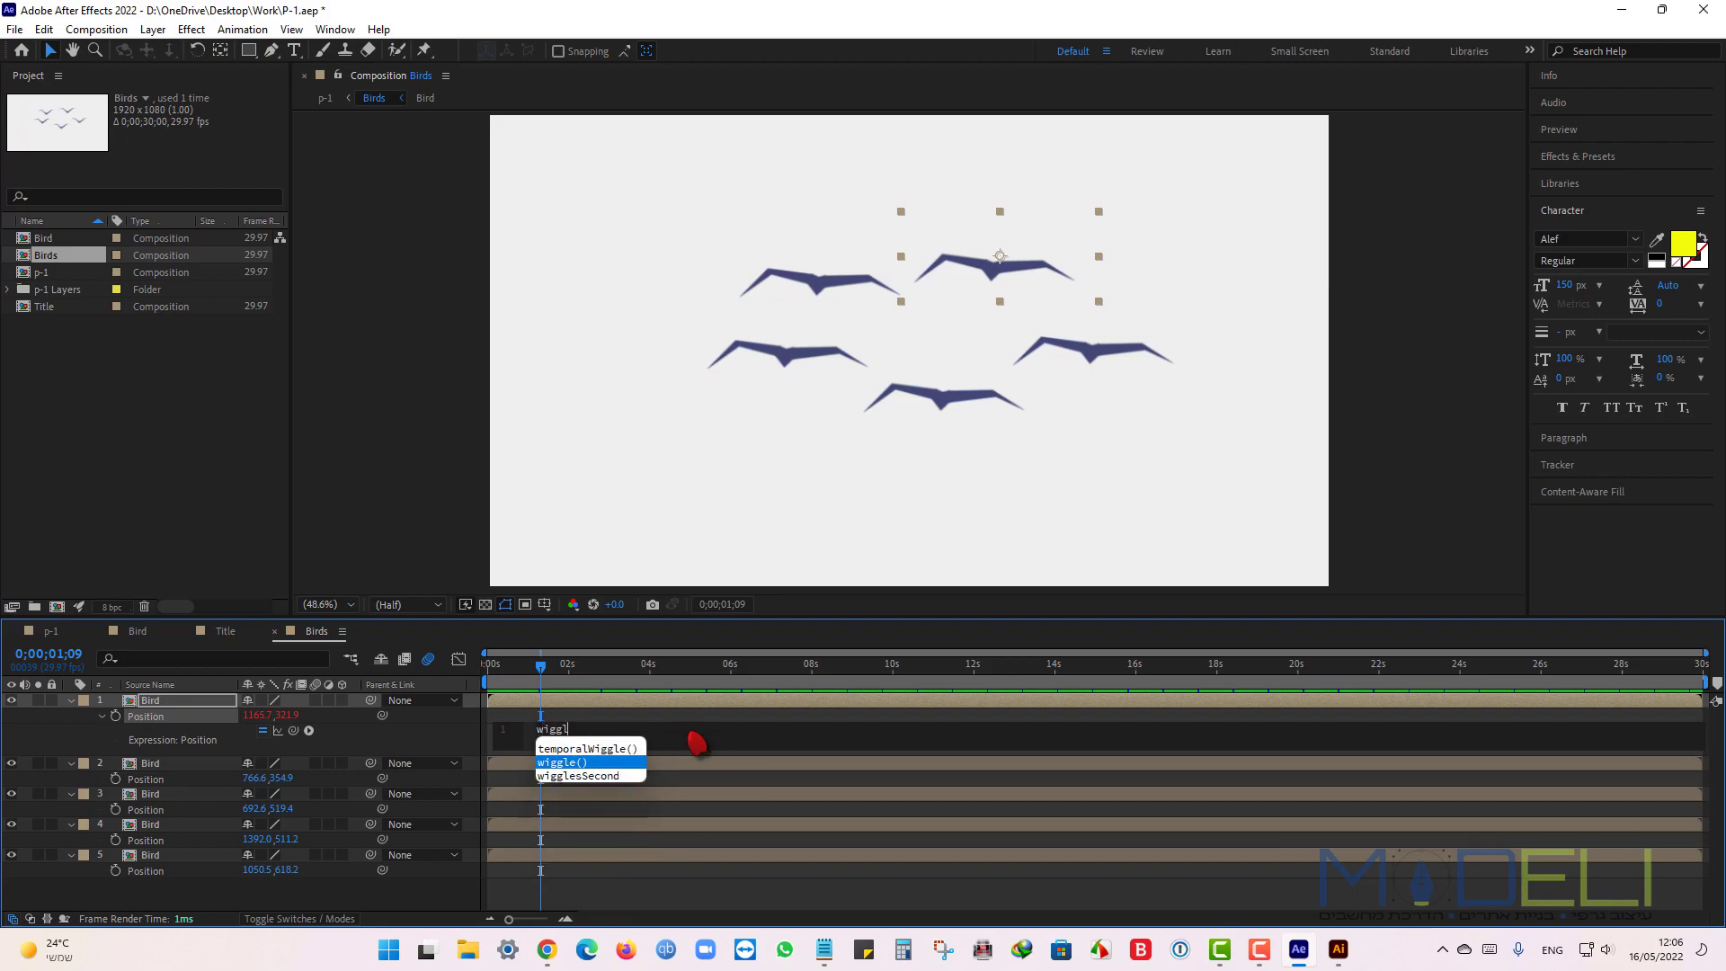
key(Return)
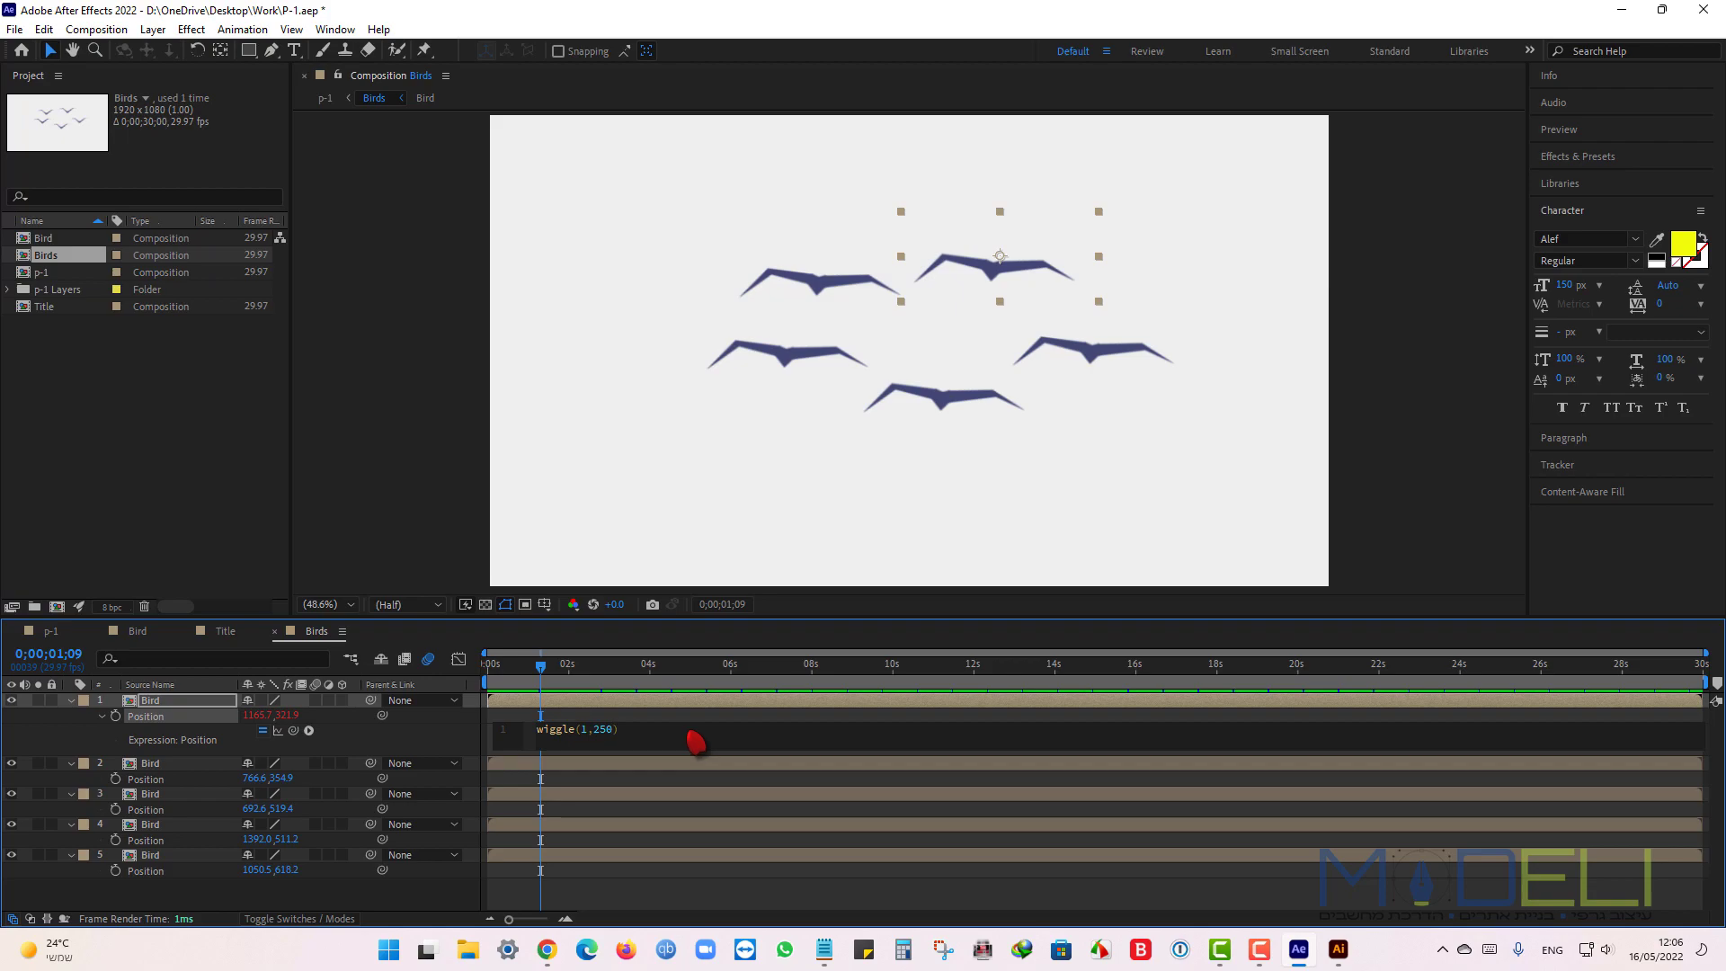
click(614, 902)
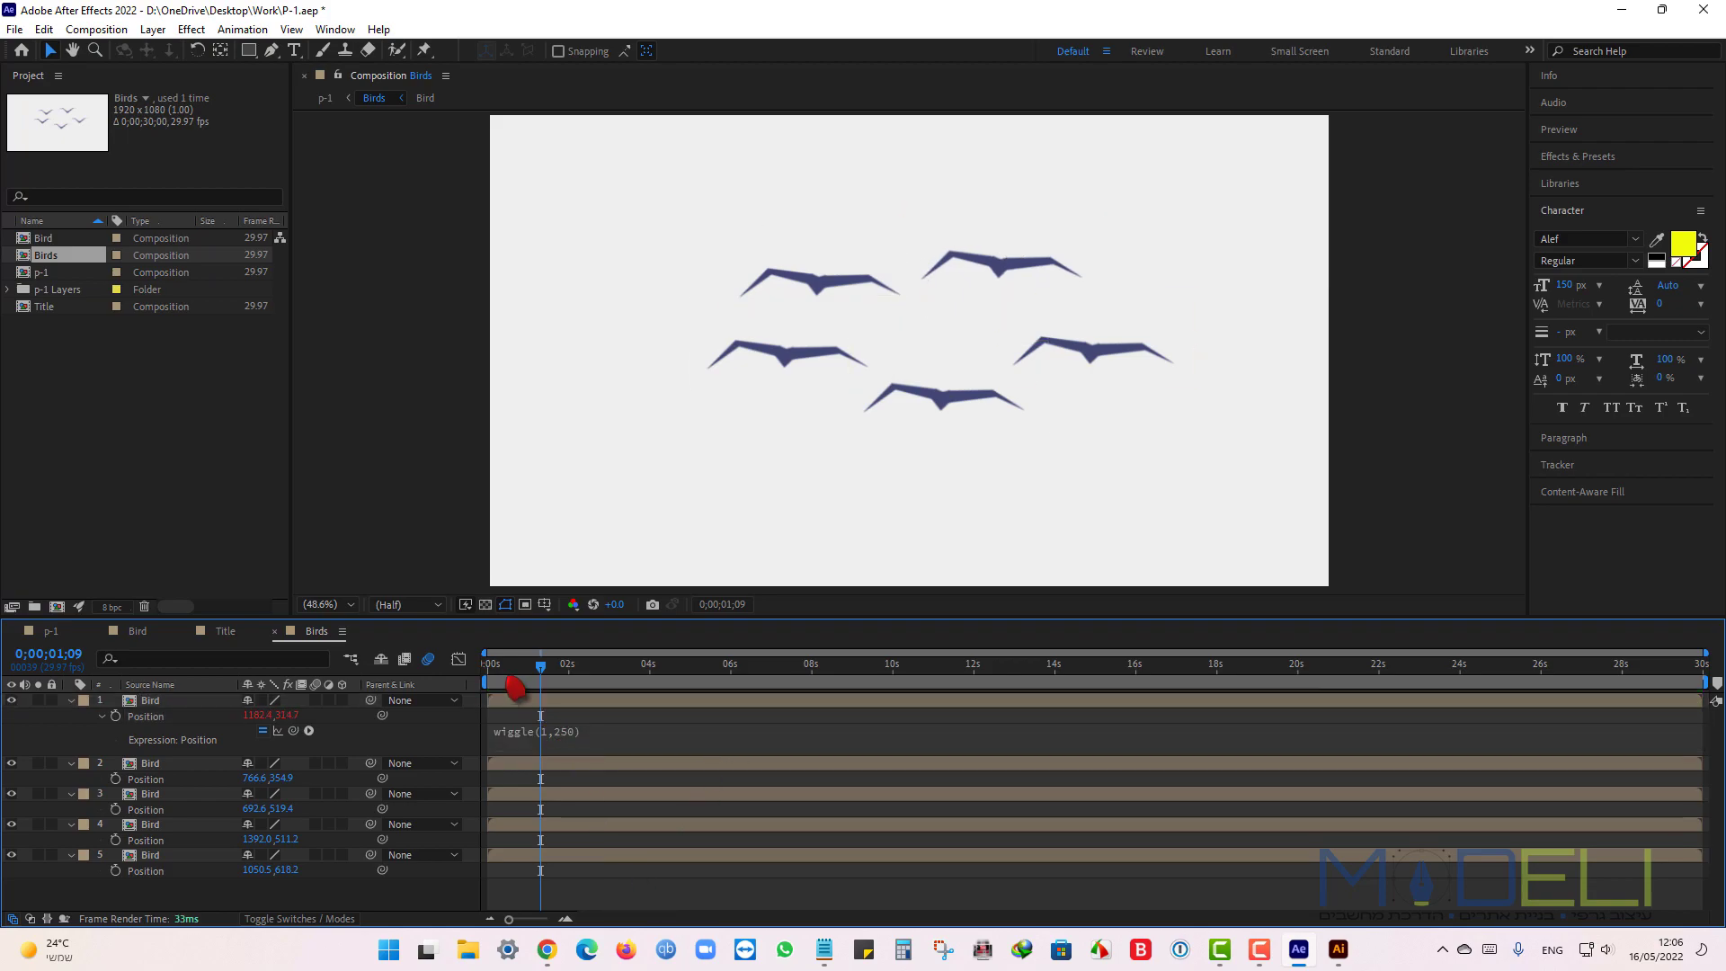
drag(545, 681, 490, 683)
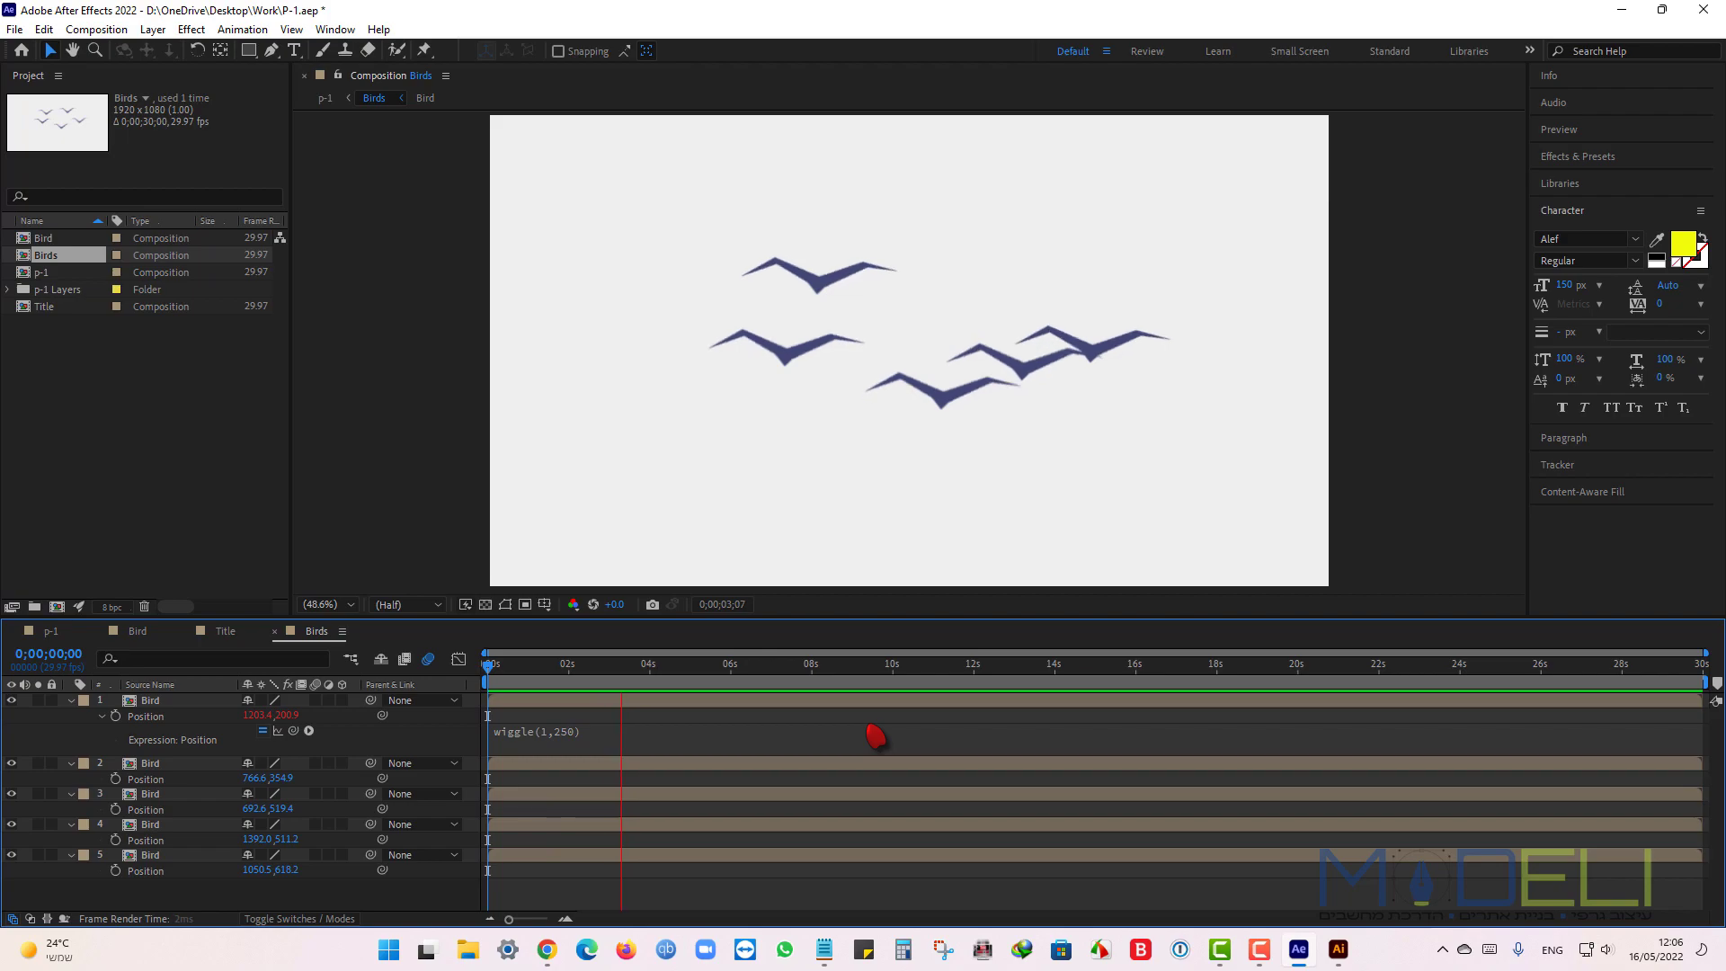
key(space)
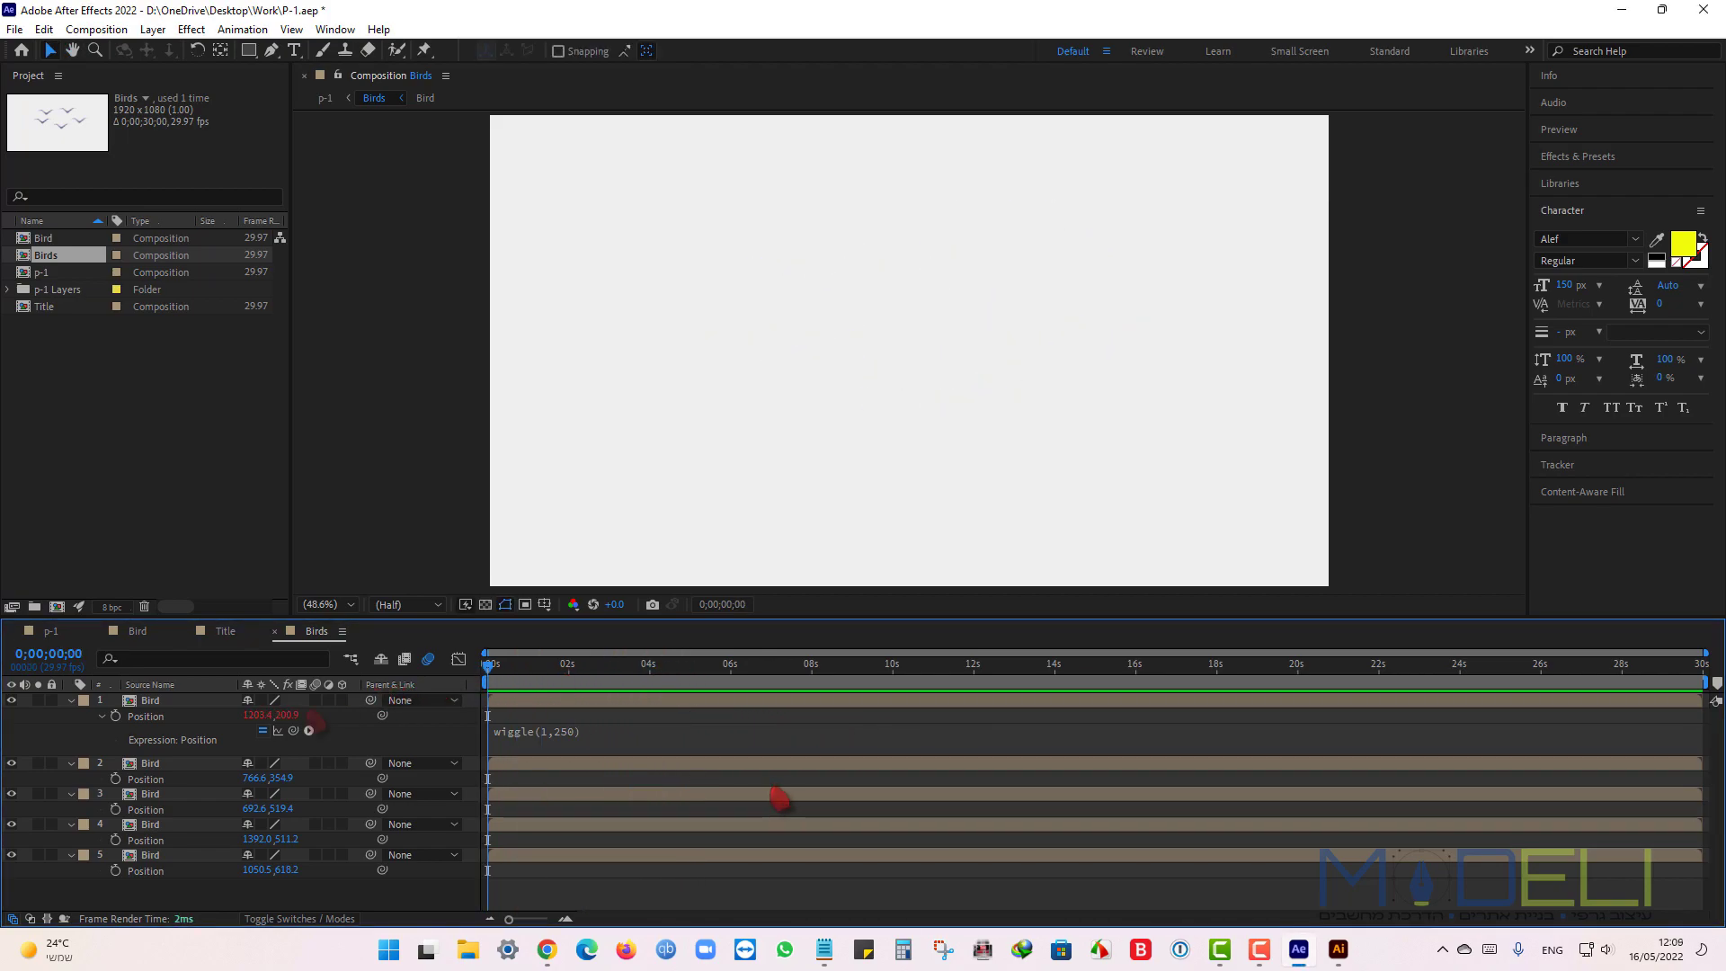
Copy only the Position expression from the first Bird layer to the other four Bird layers and play the Birds composition.
click(147, 719)
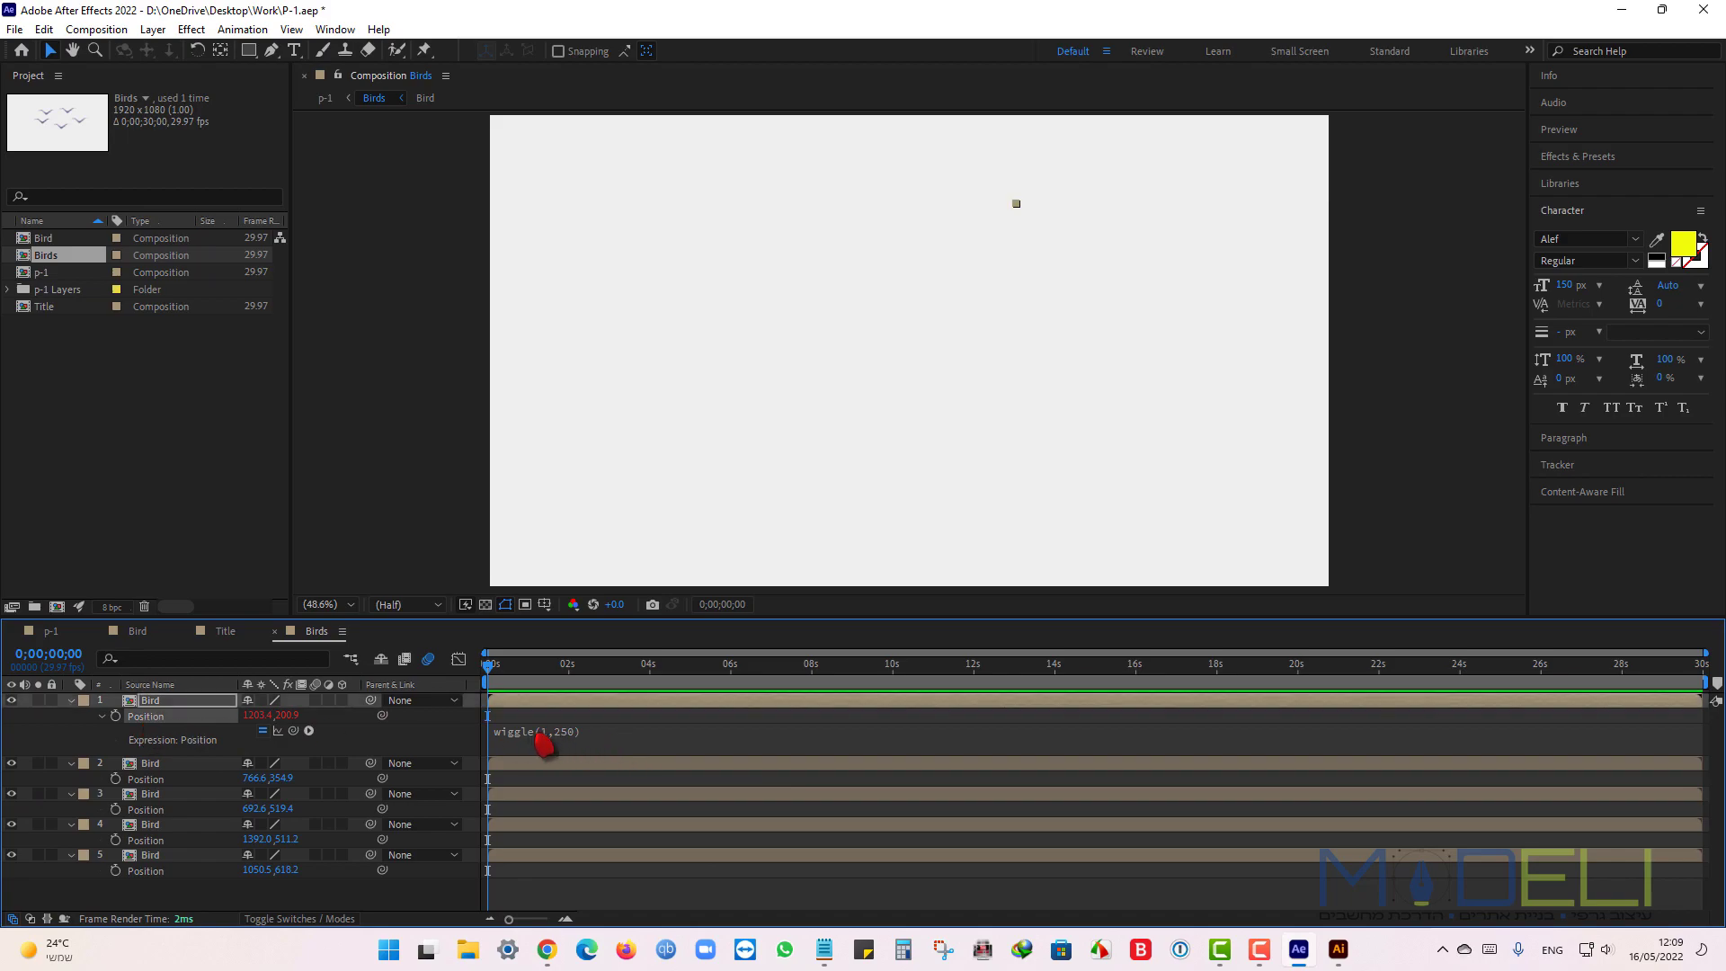
right_click(188, 725)
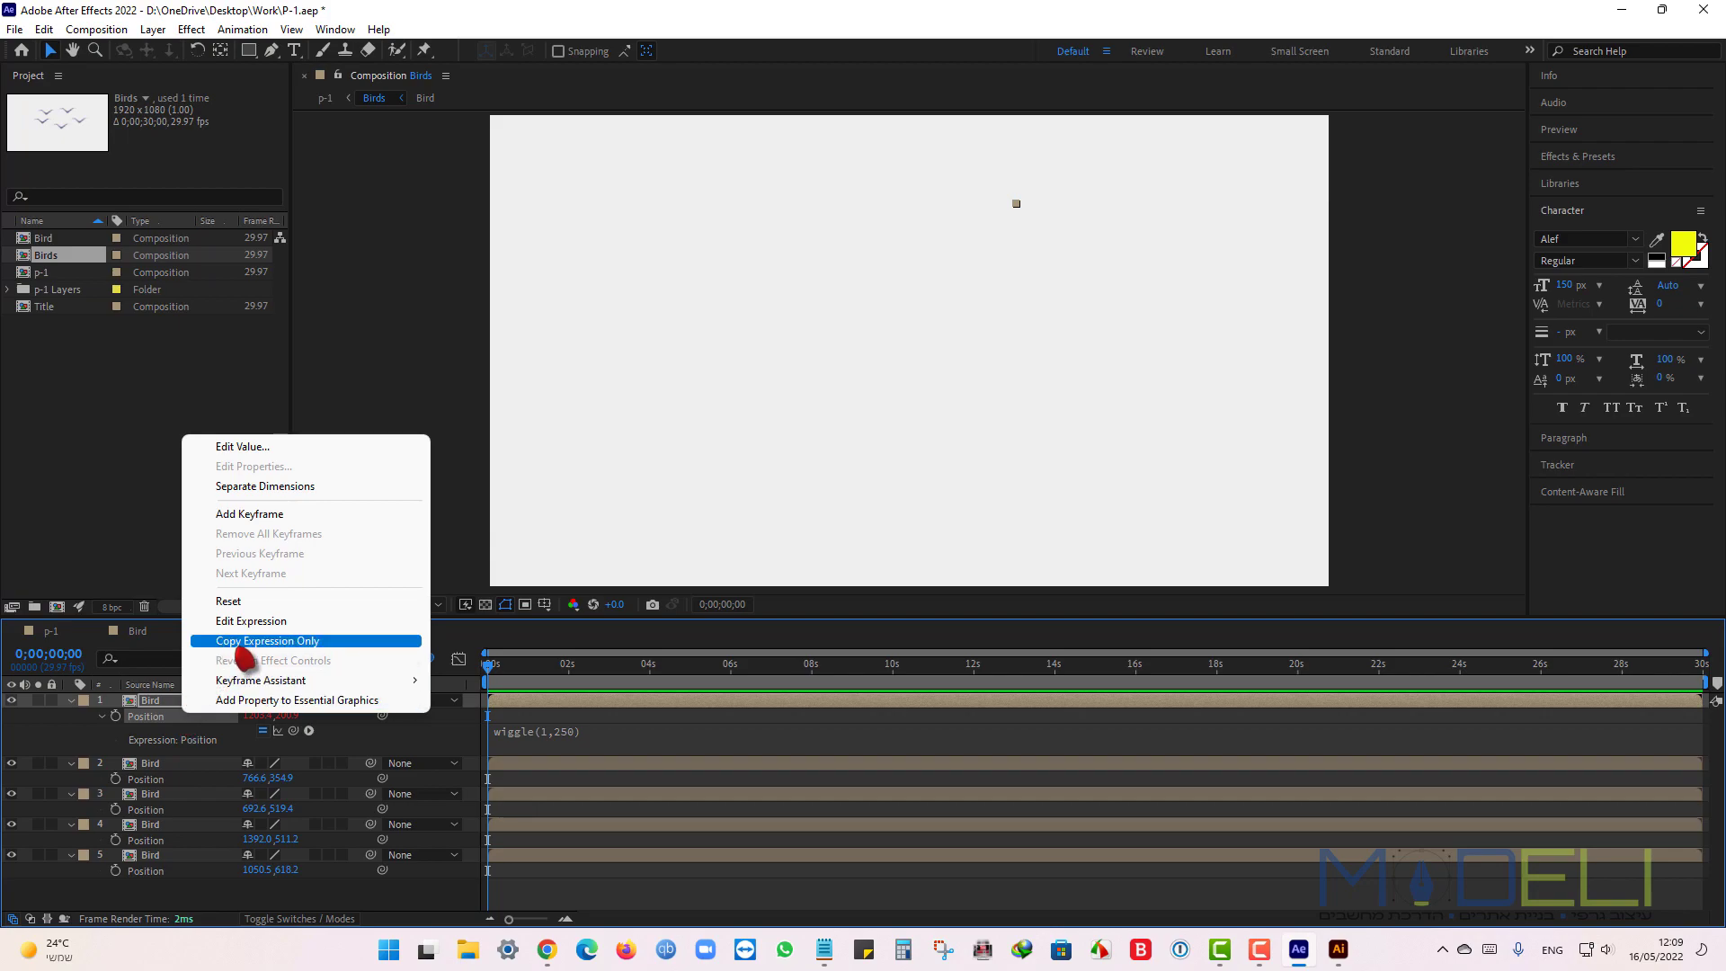
click(286, 642)
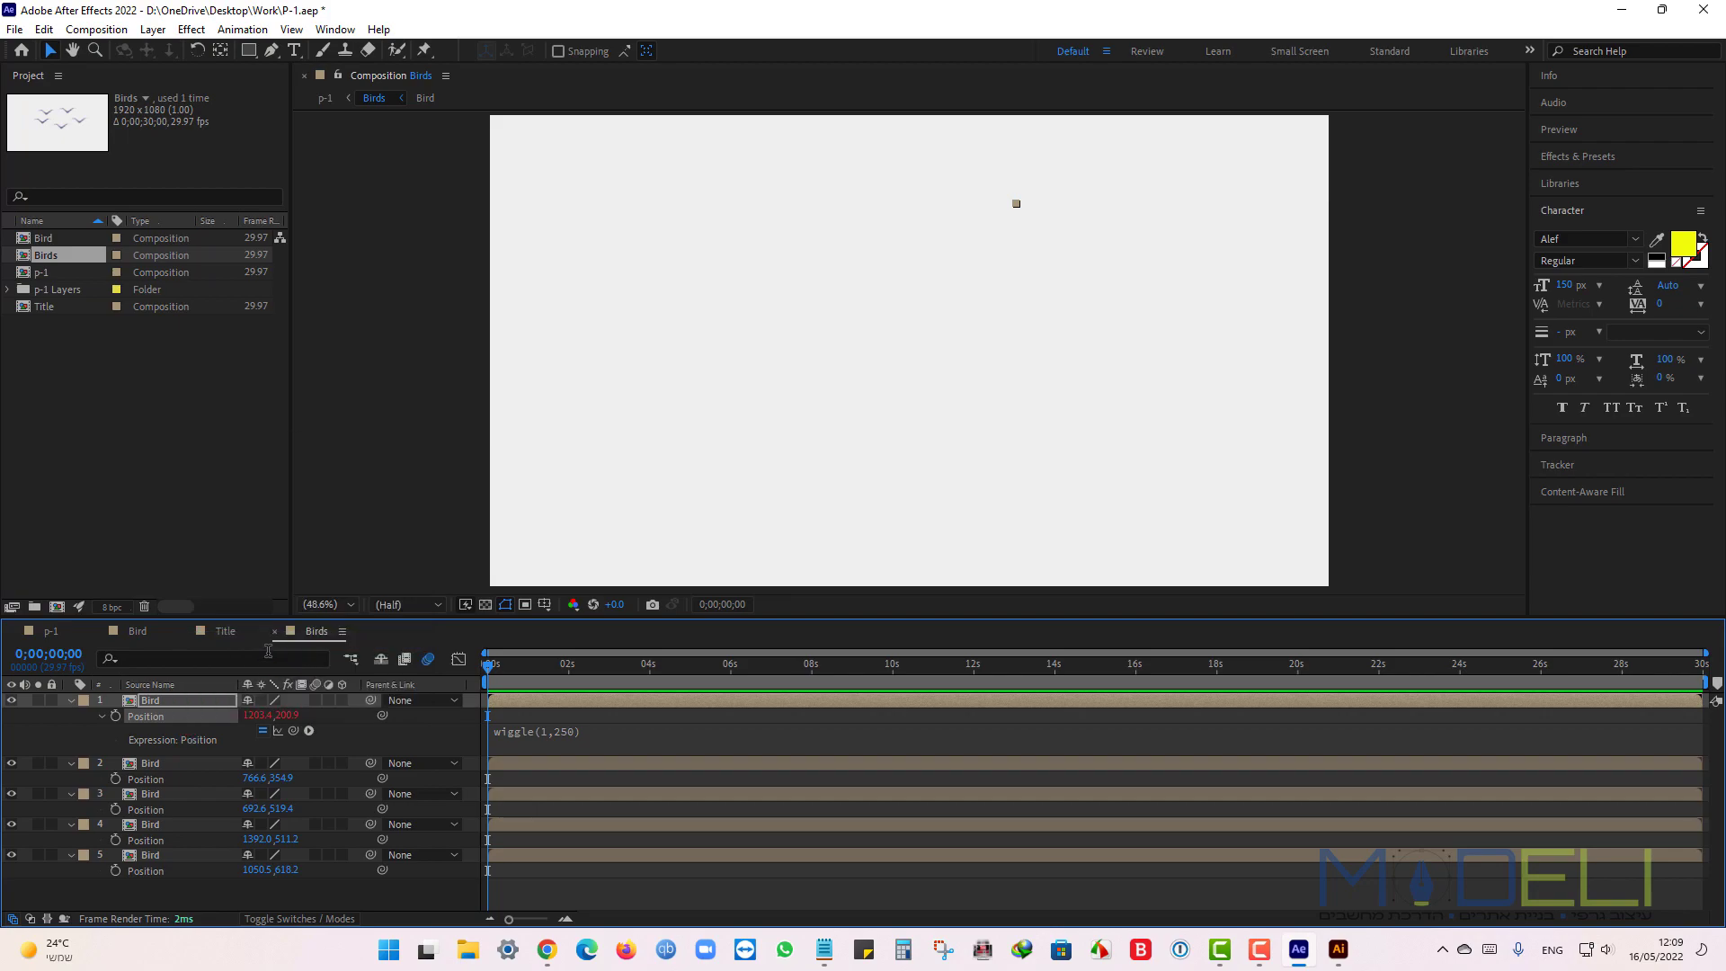
click(150, 764)
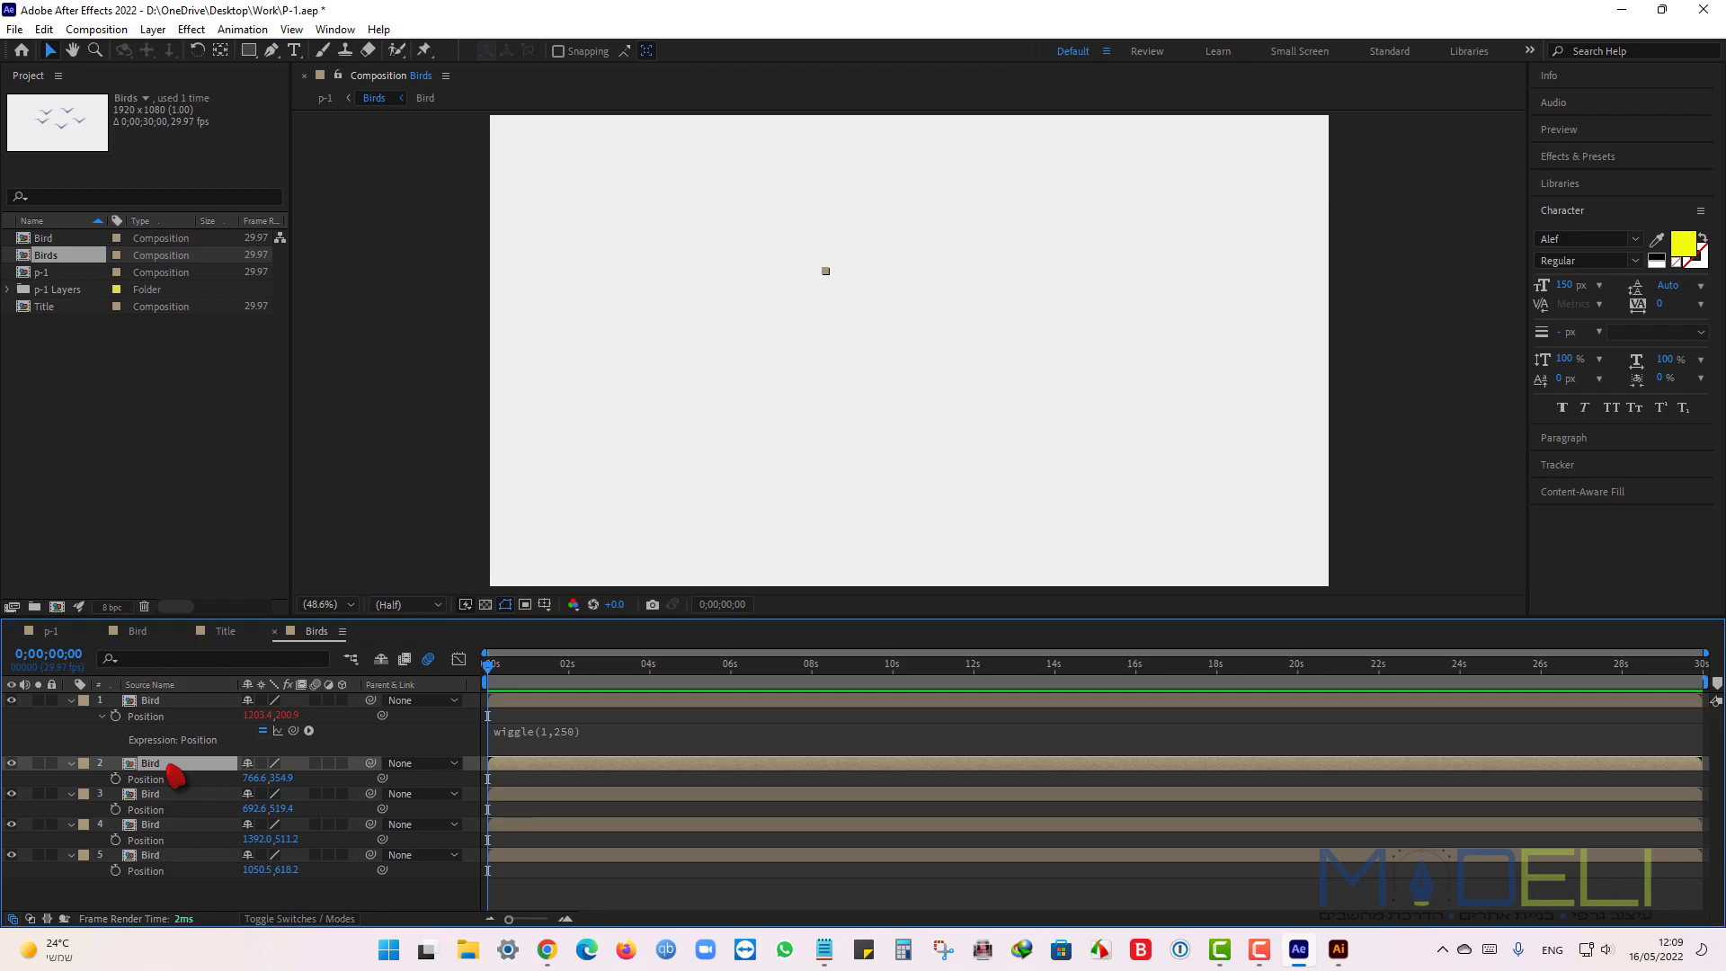
shift+click(183, 865)
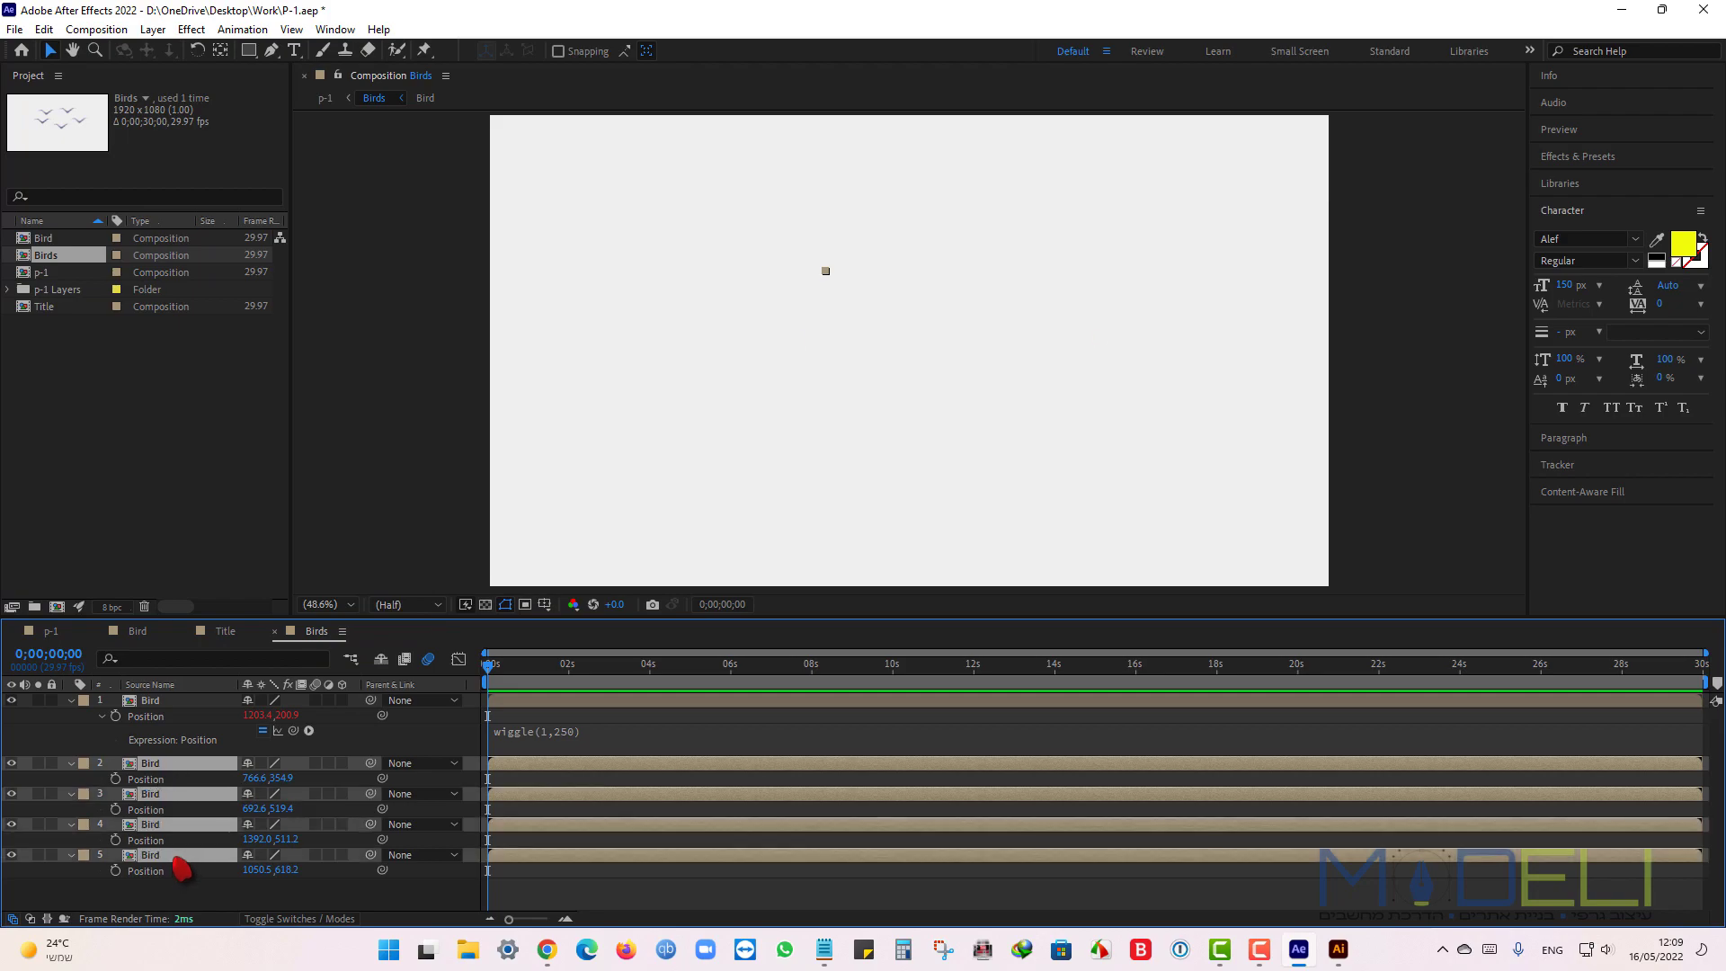
click(44, 29)
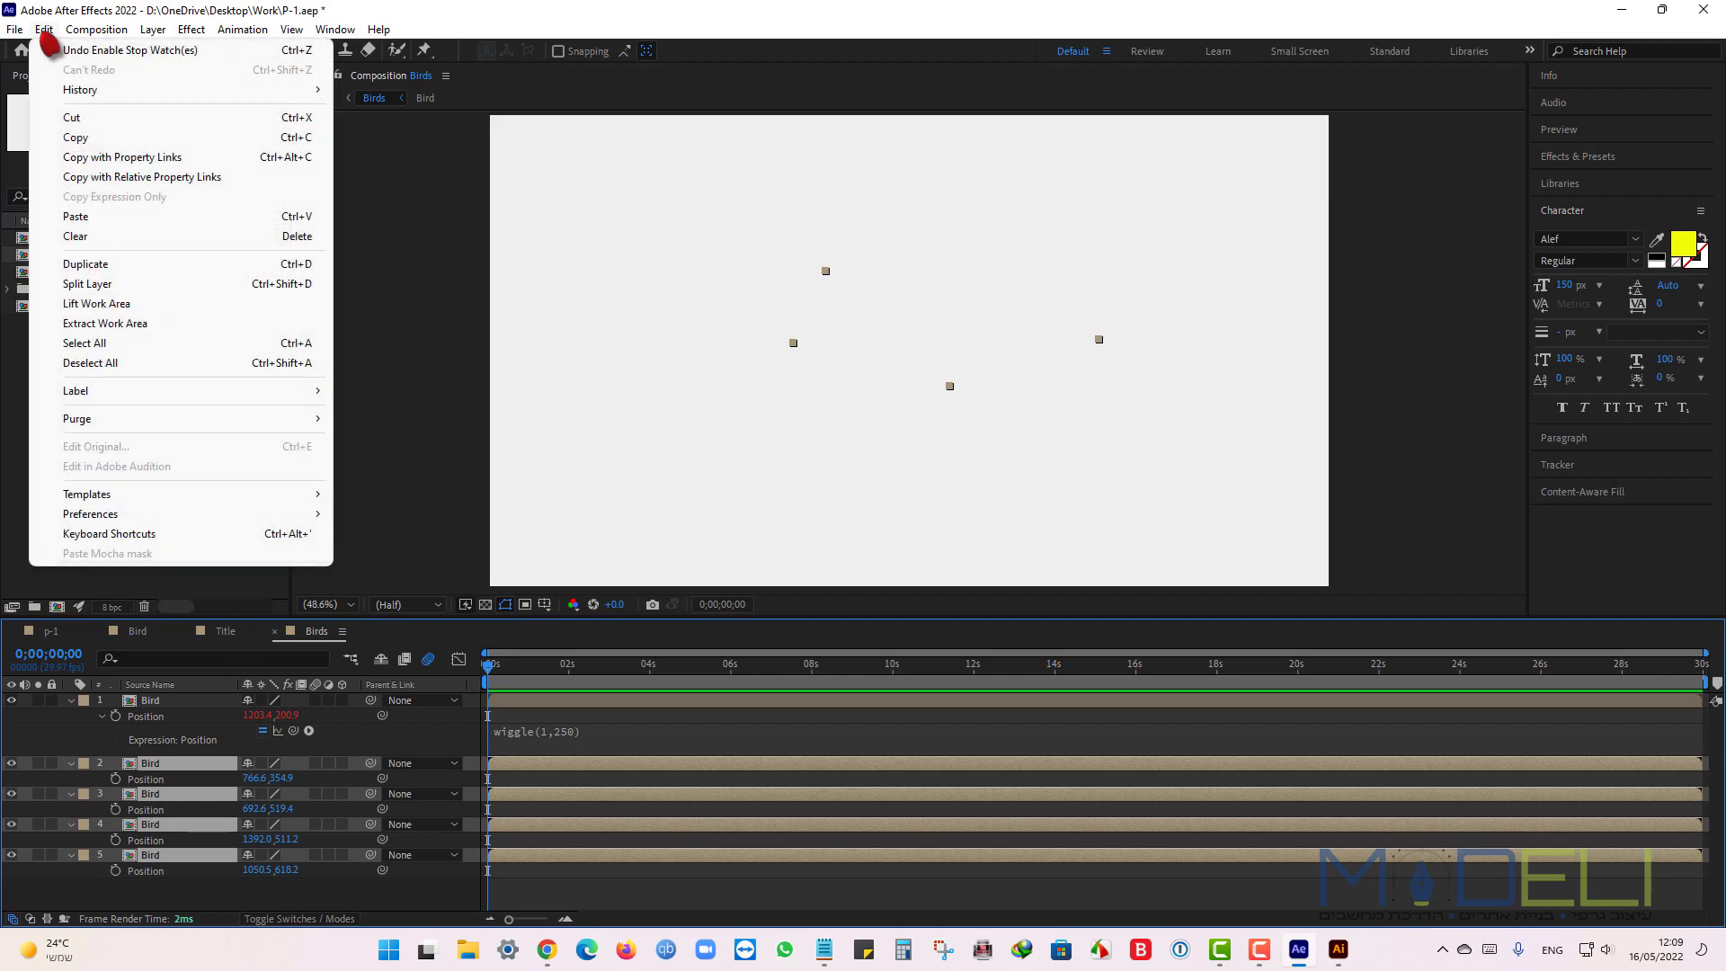
click(79, 217)
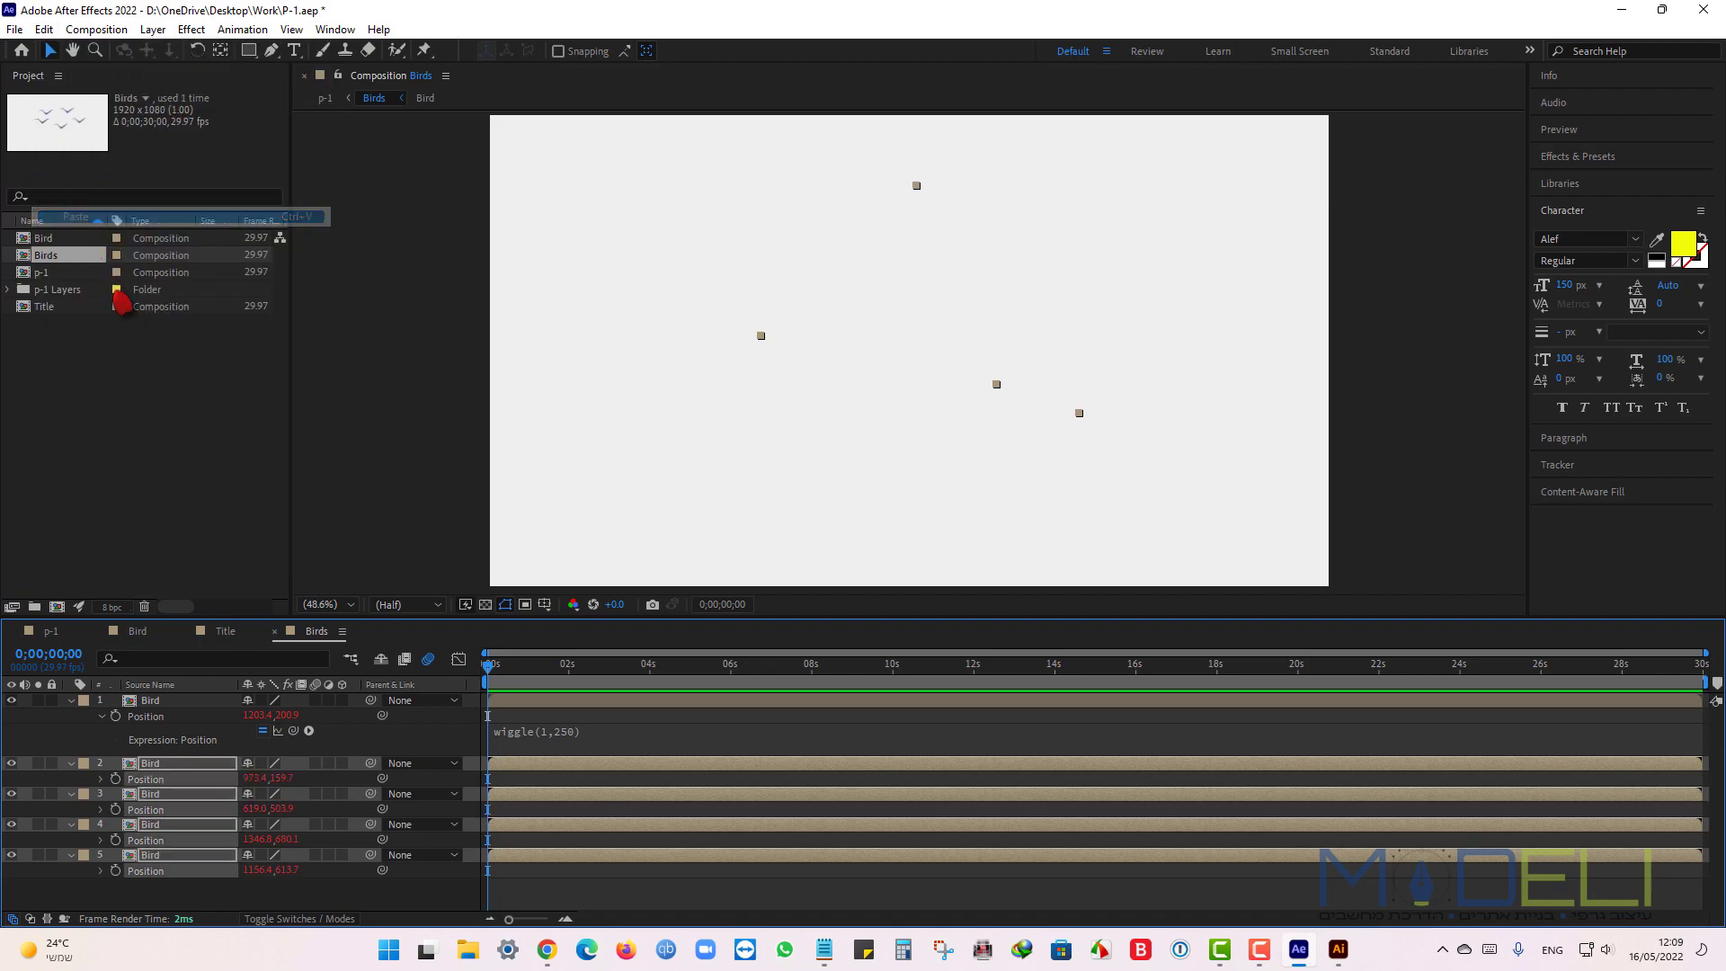
click(574, 899)
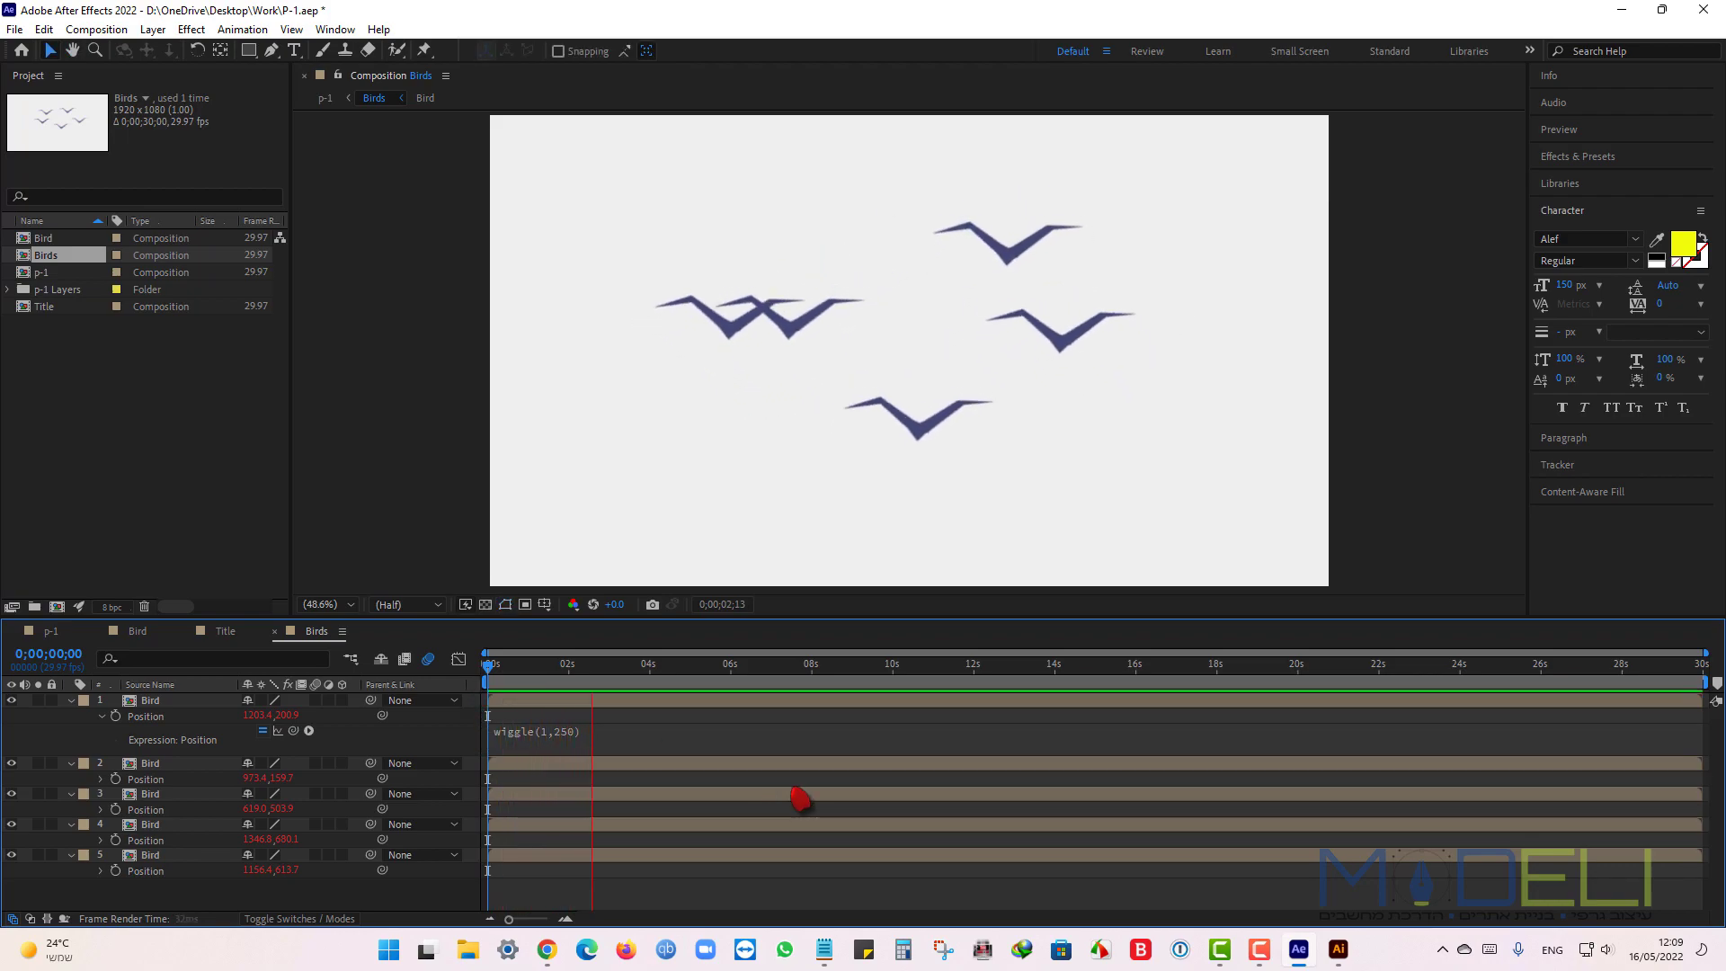
key(space)
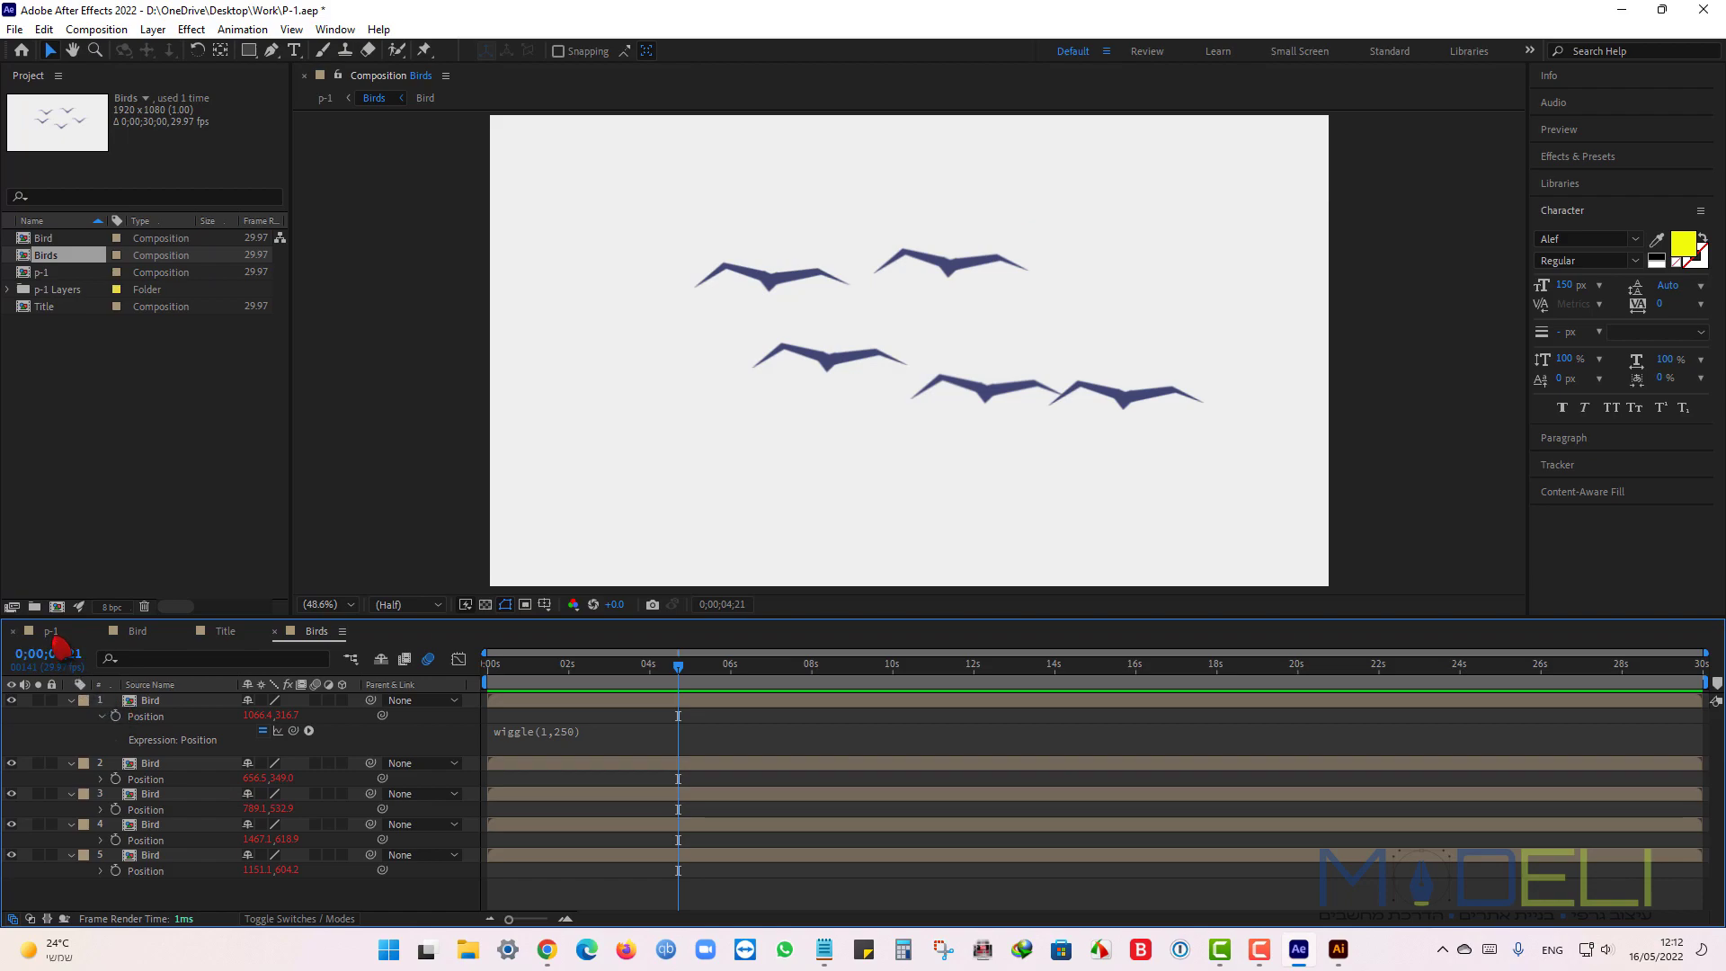
Switch to the p-1 composition and play it from the beginning to check the birds within the full scene.
click(52, 635)
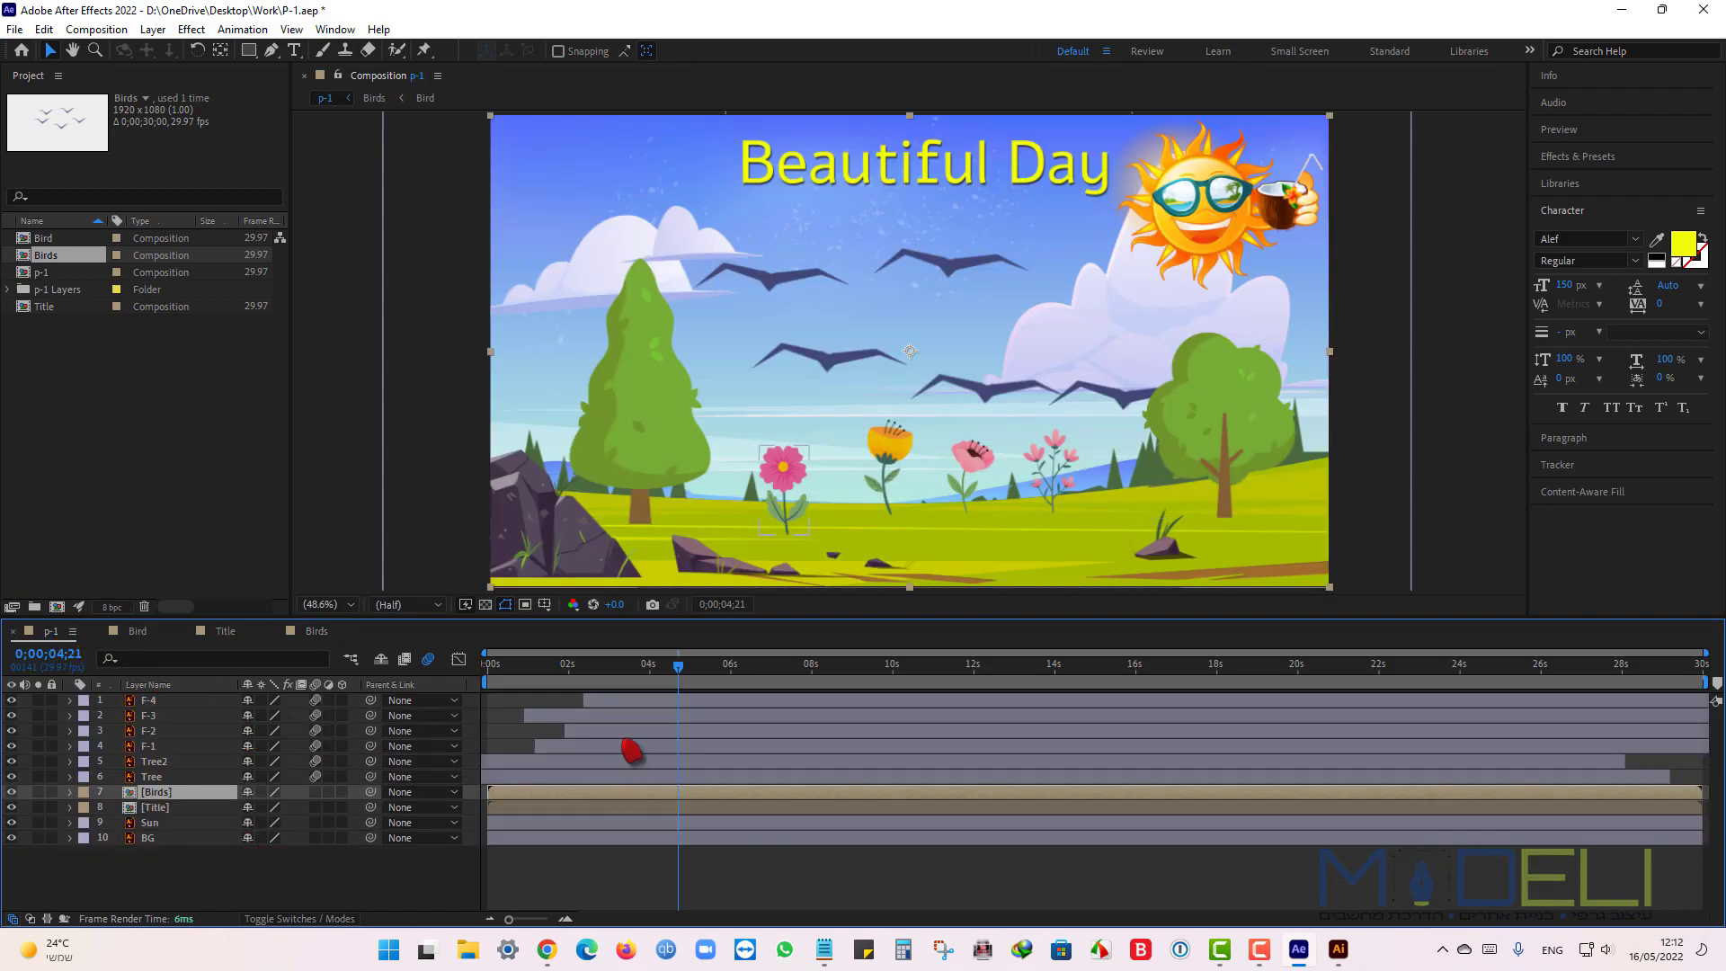
drag(680, 681, 444, 693)
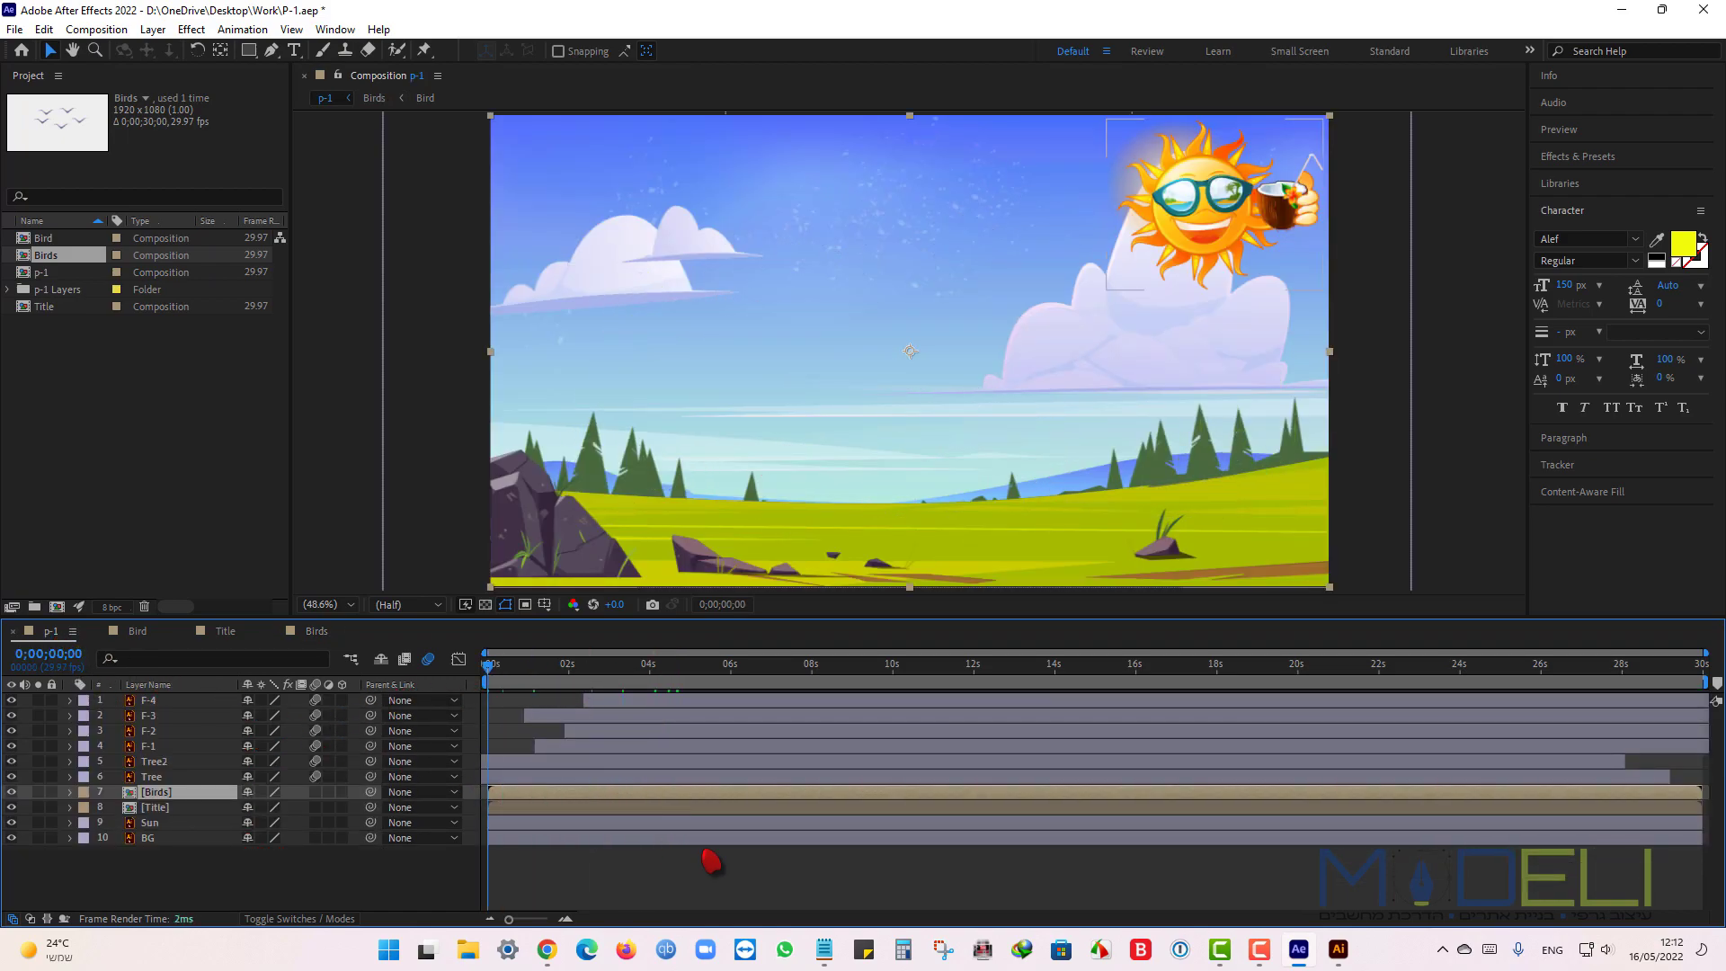
click(855, 885)
key(space)
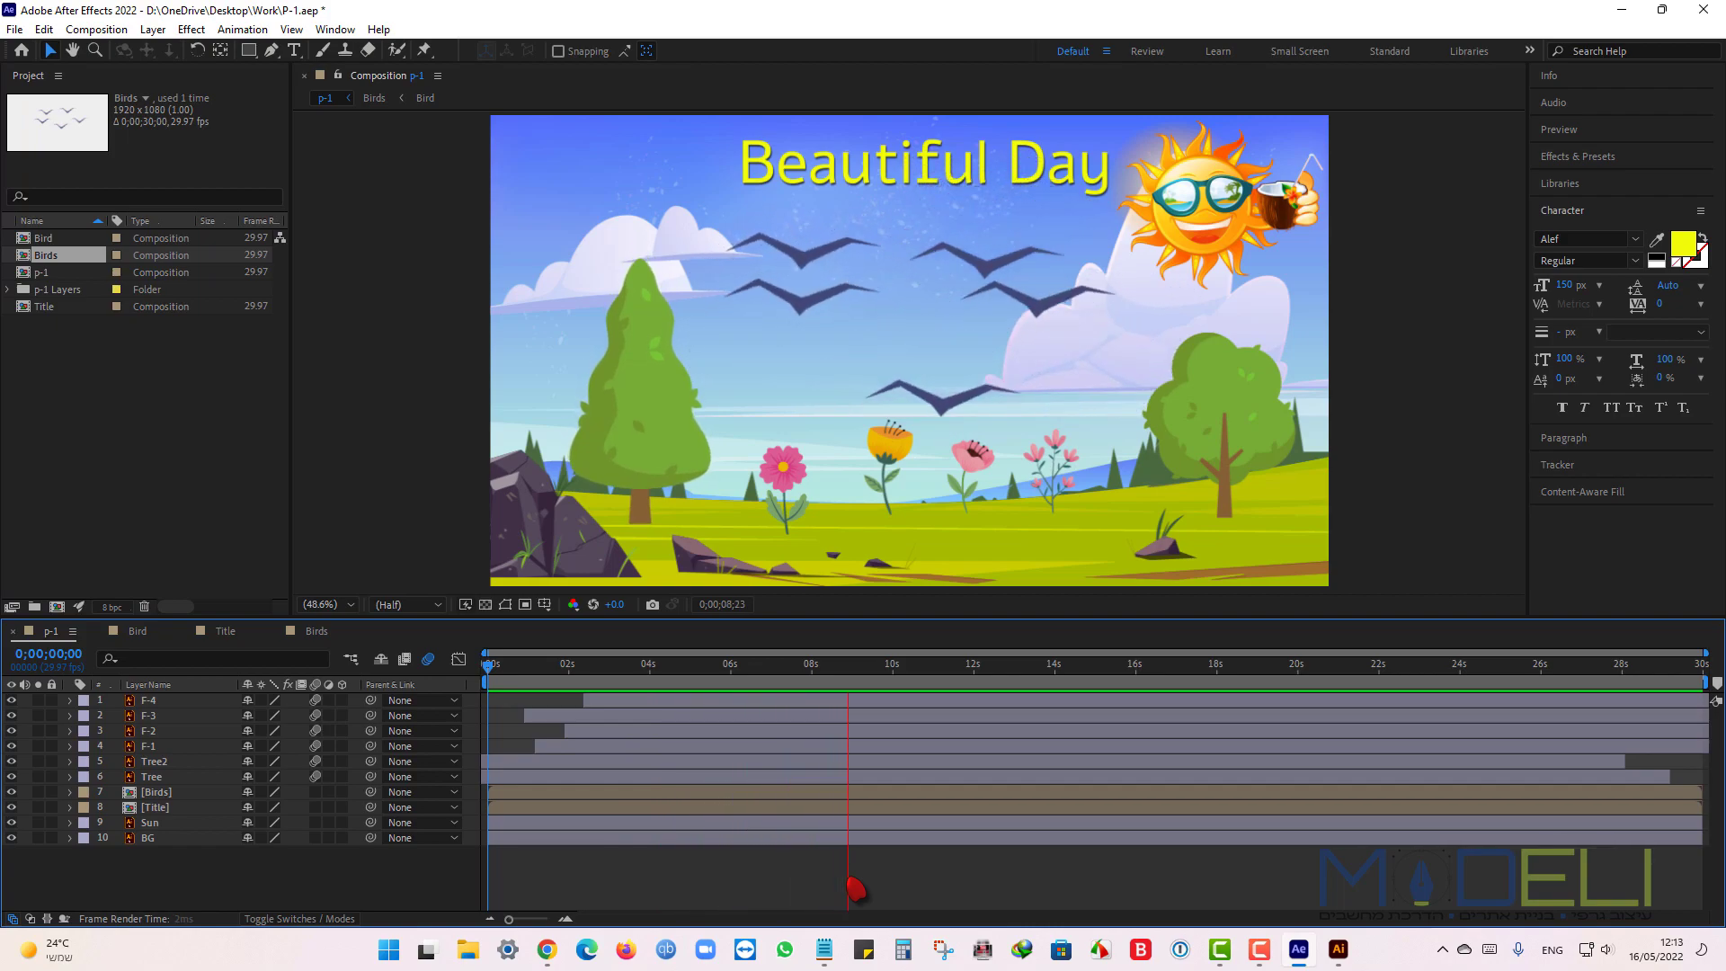
key(space)
key(Home)
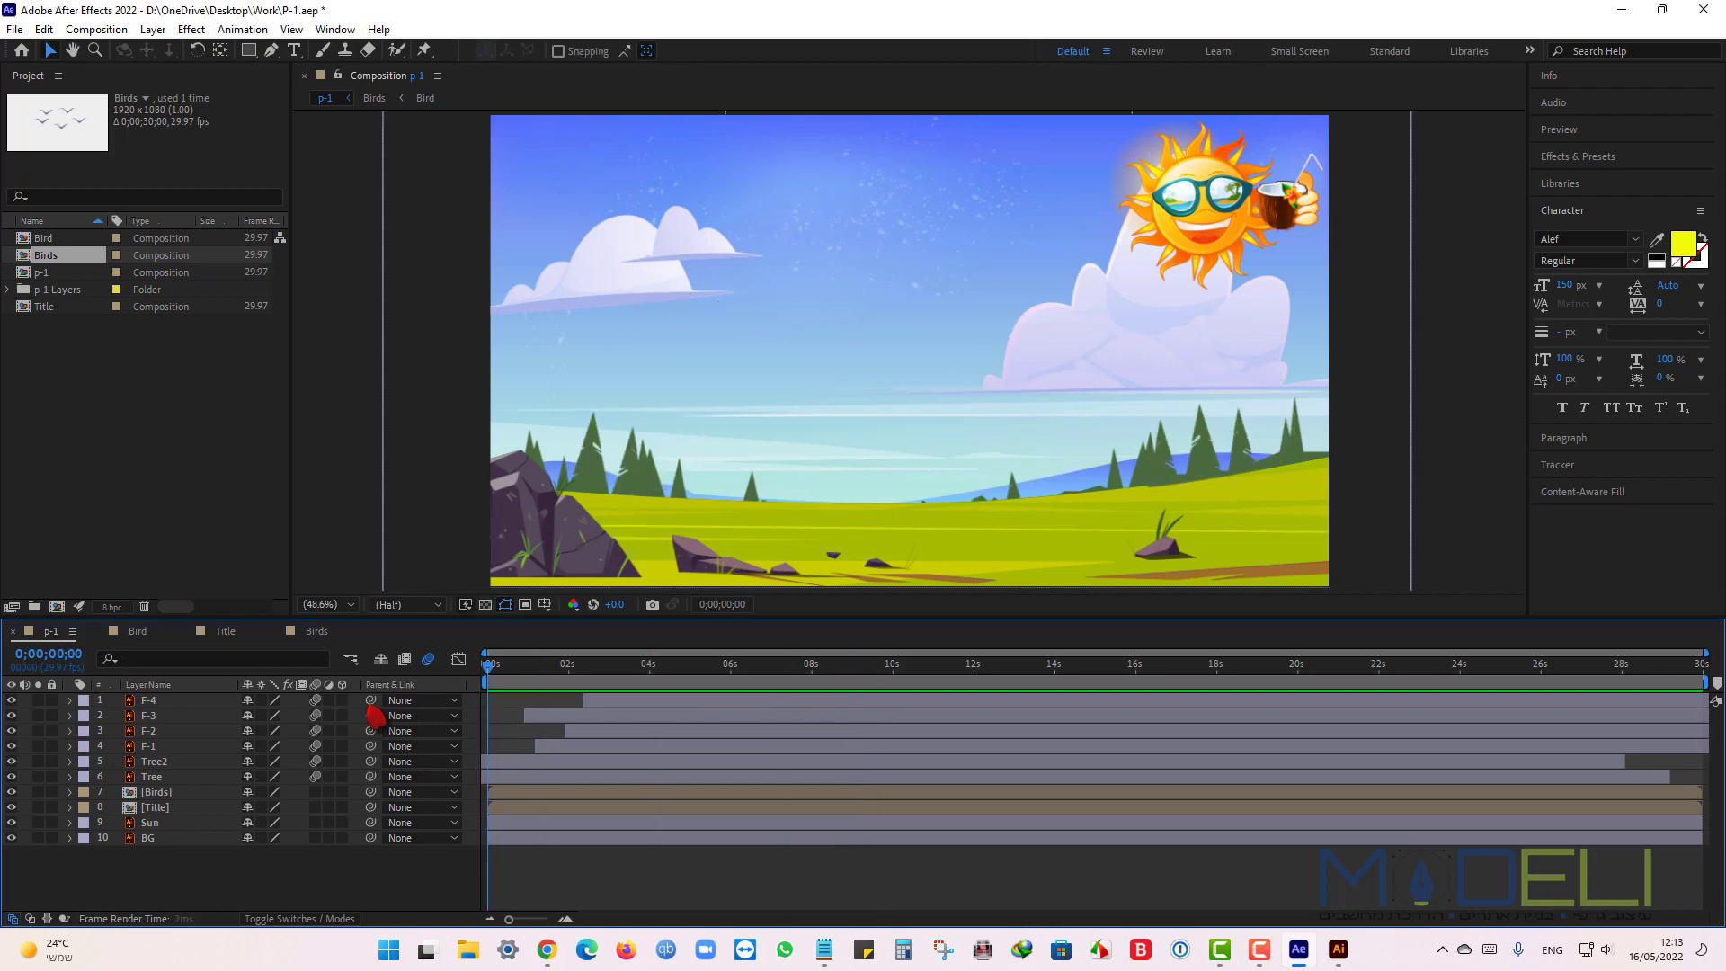
key(space)
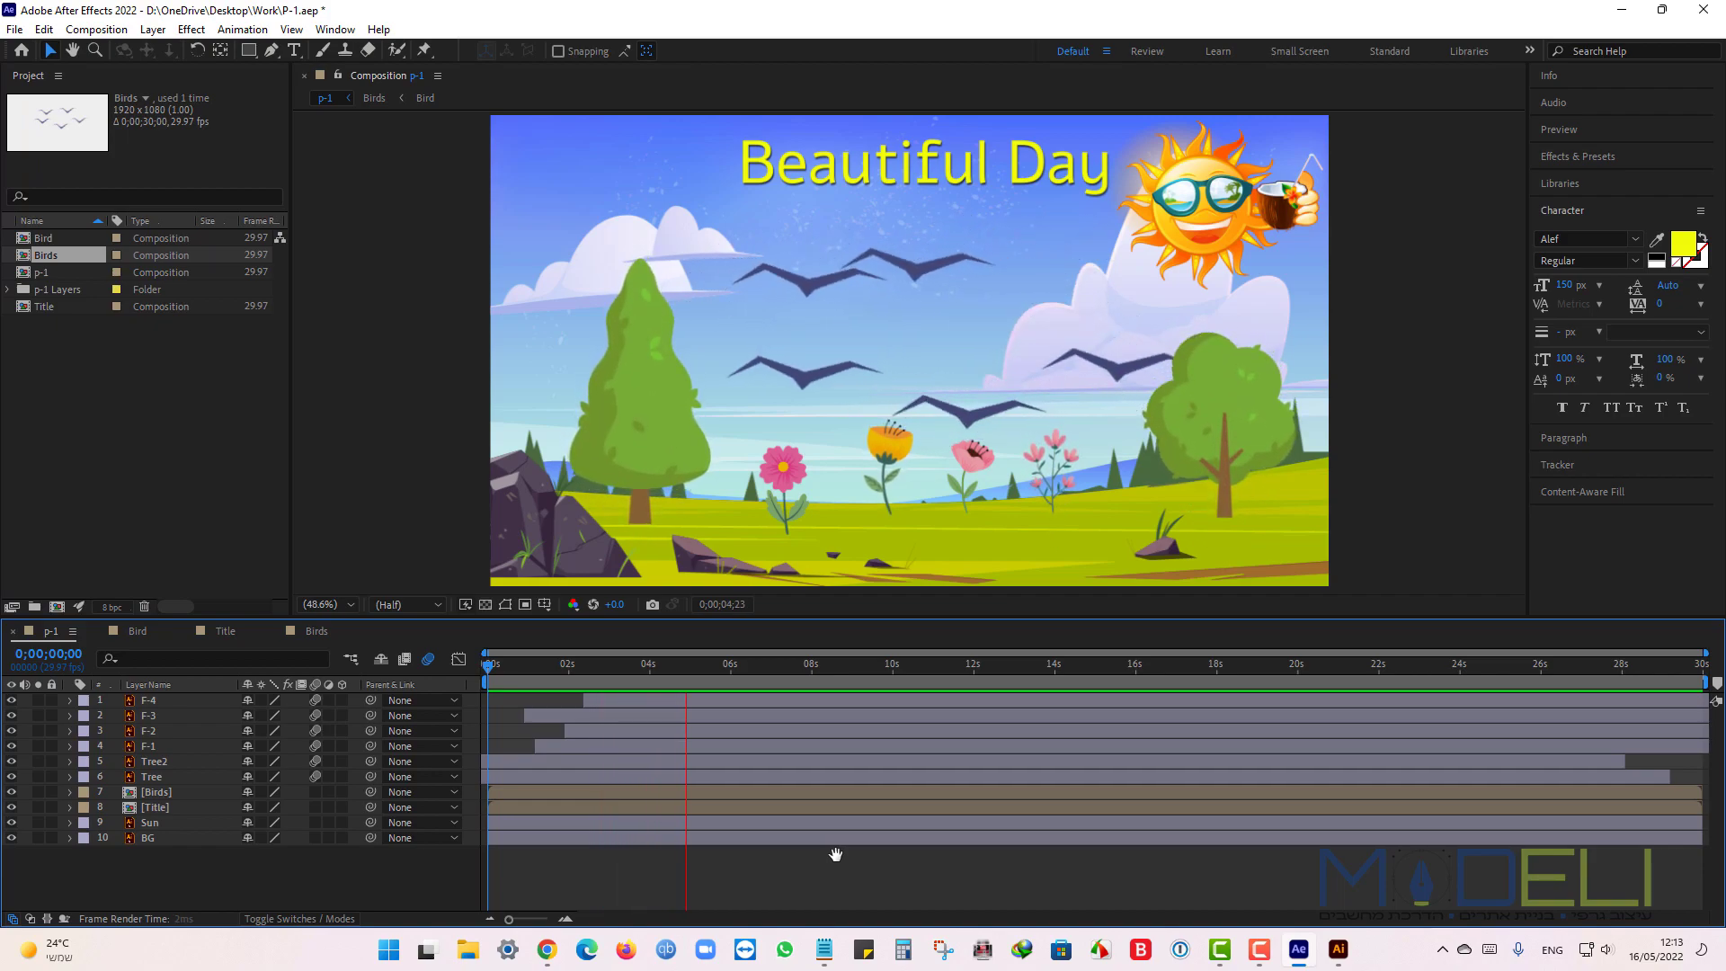
key(space)
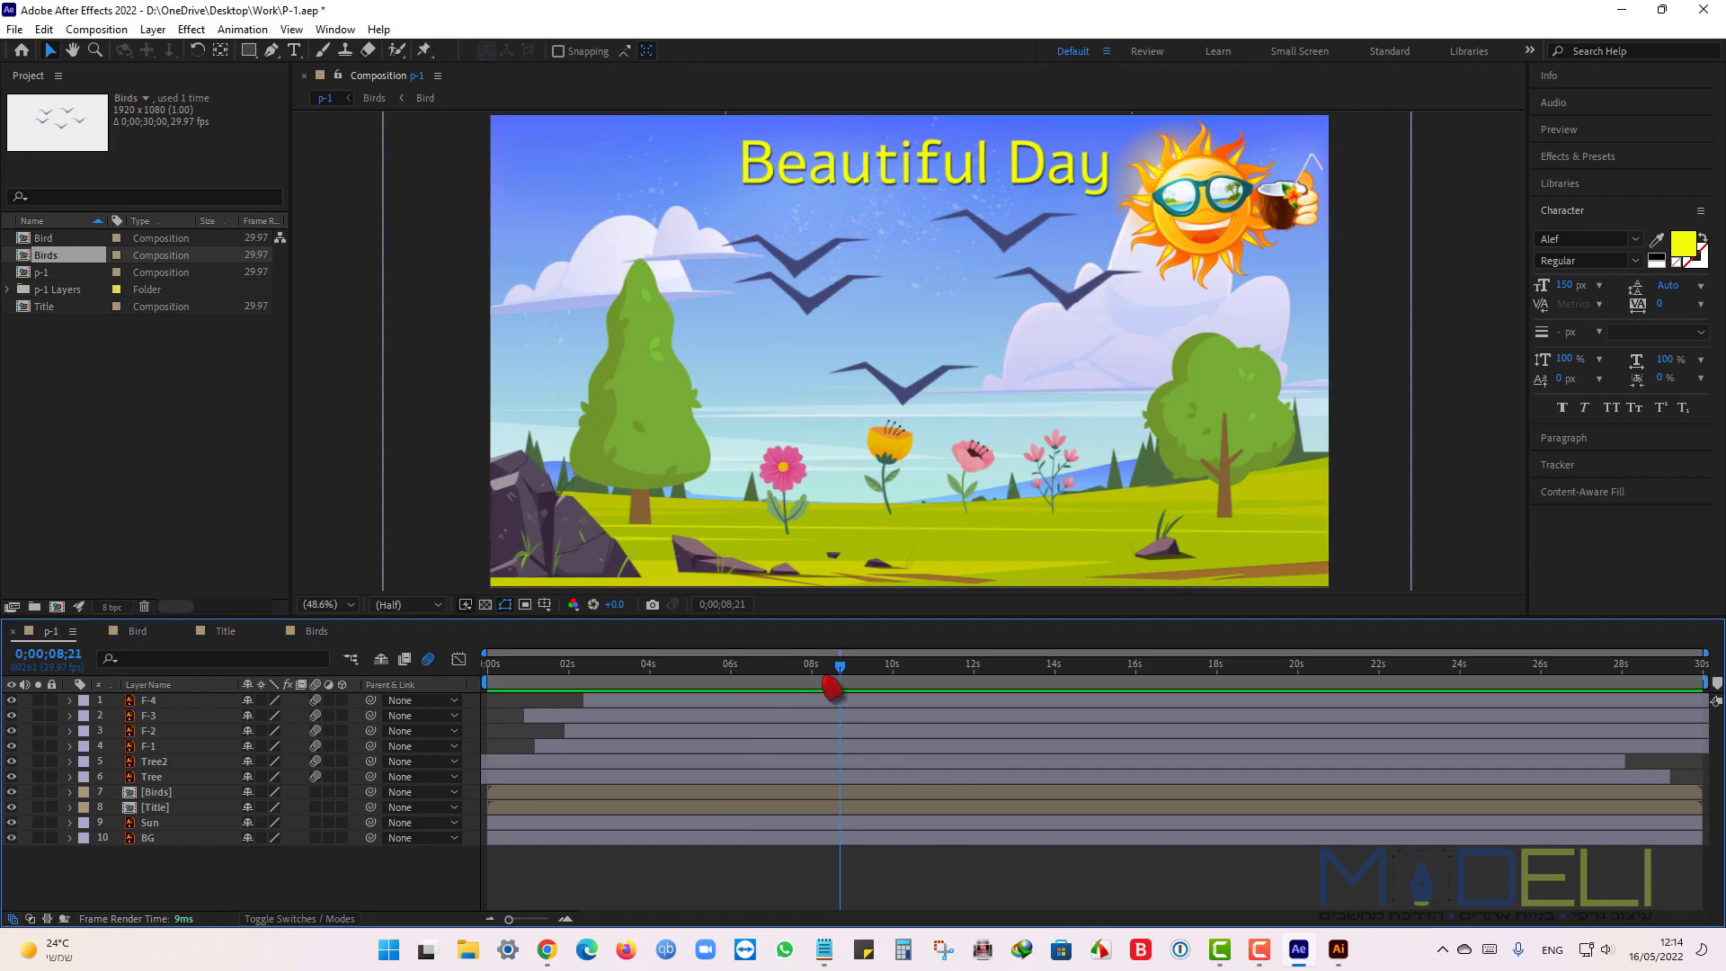
Shift the Birds layer so it starts at 0;00;04;23 and play the p-1 composition from the beginning.
drag(844, 677, 680, 672)
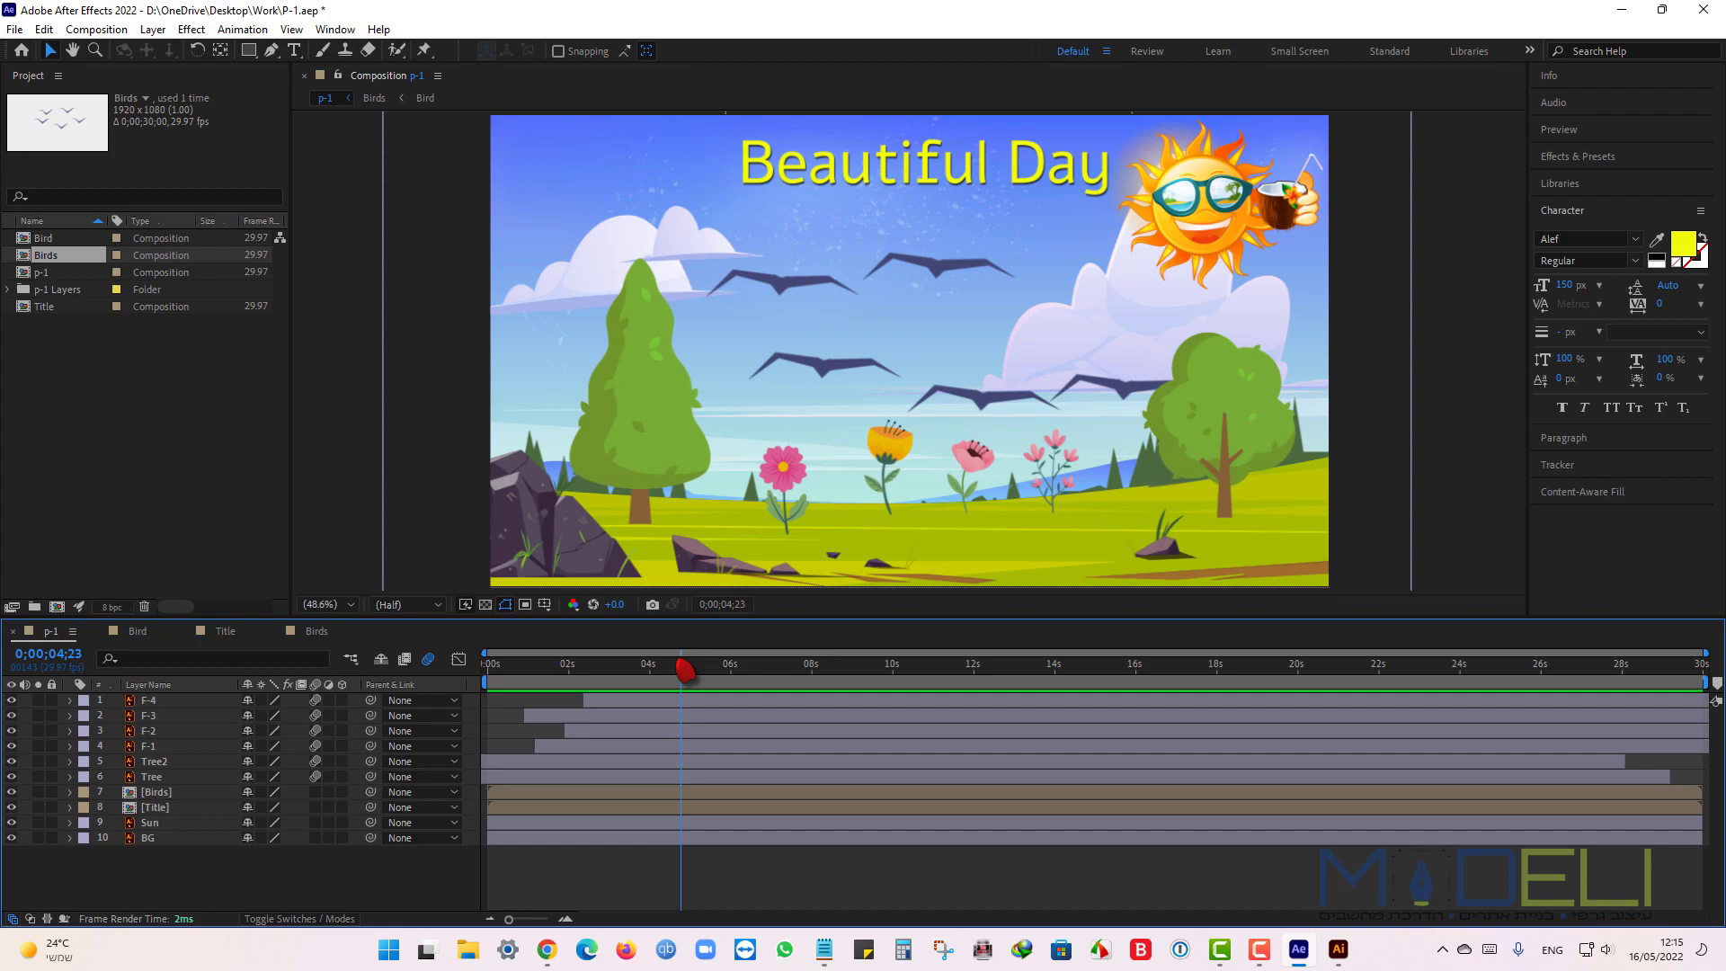
click(158, 812)
click(167, 795)
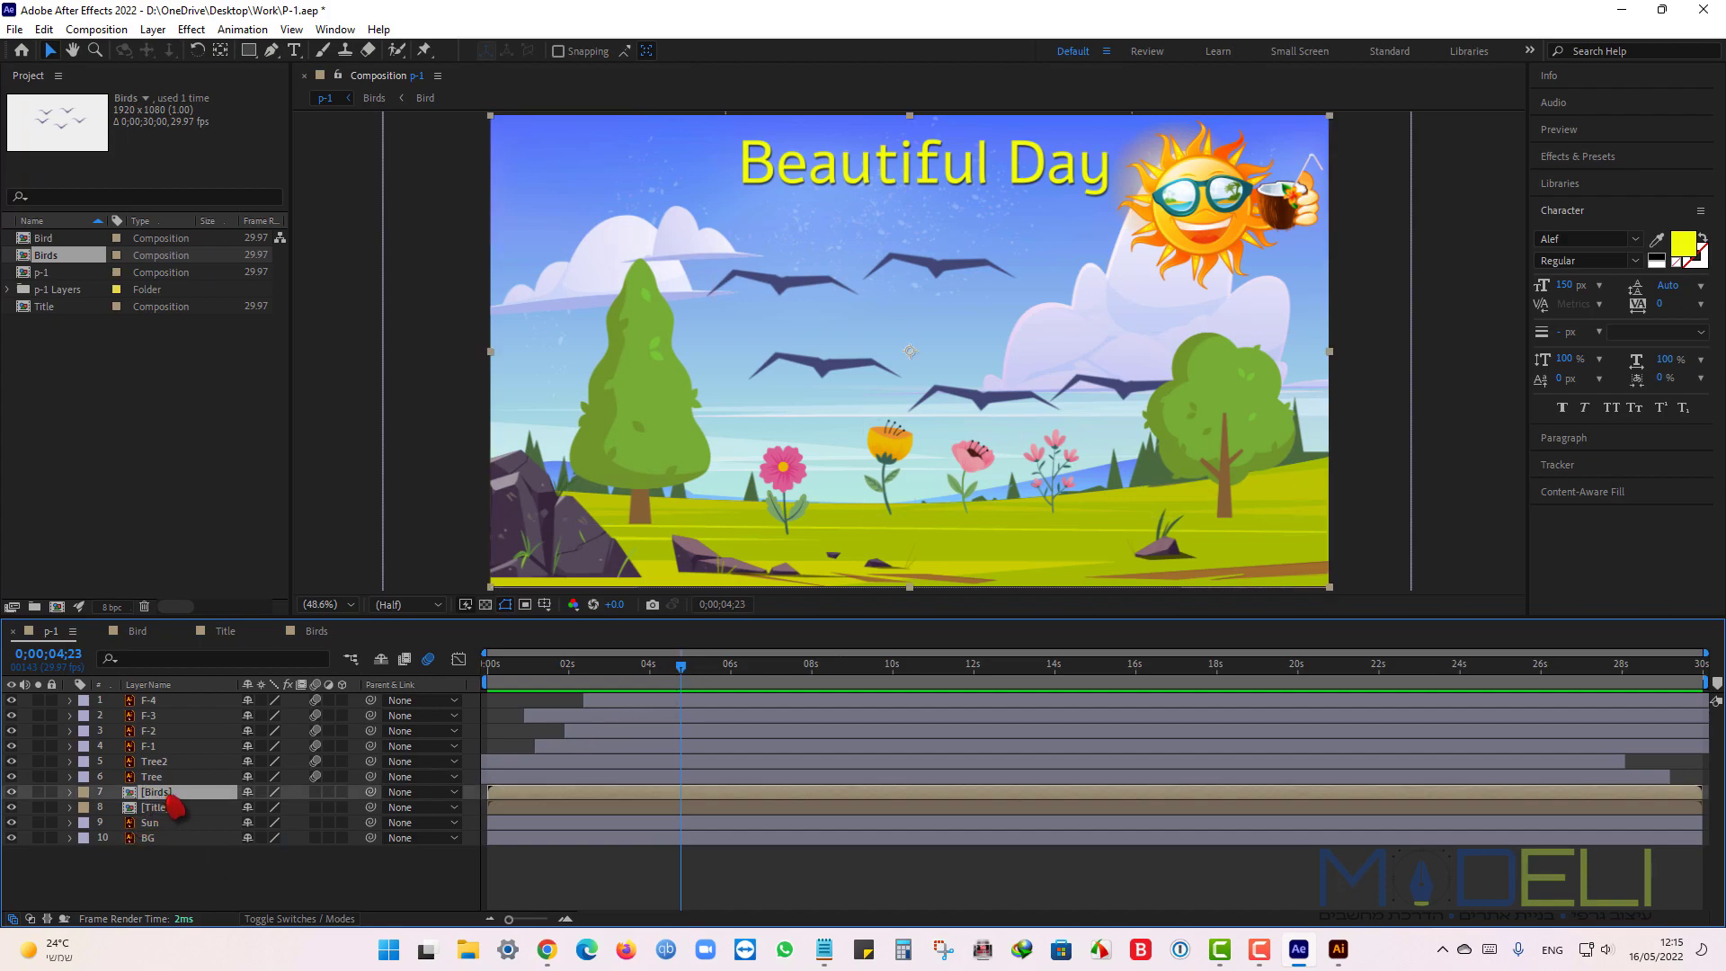
drag(551, 794, 746, 799)
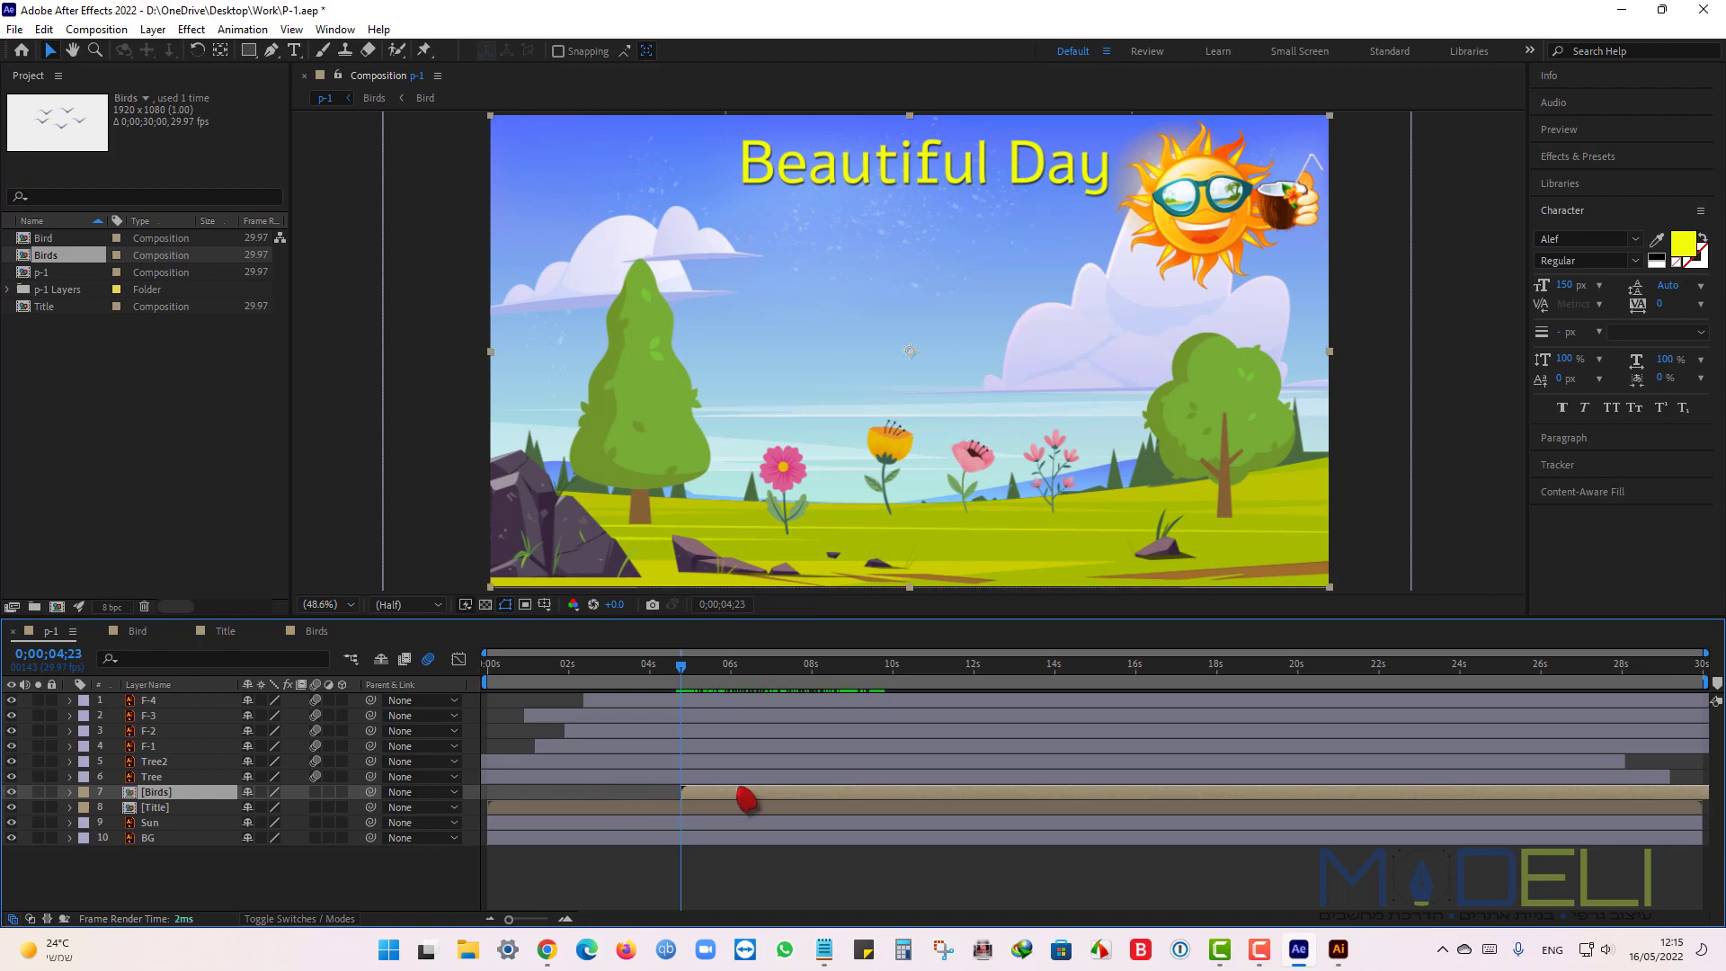
drag(684, 670, 342, 706)
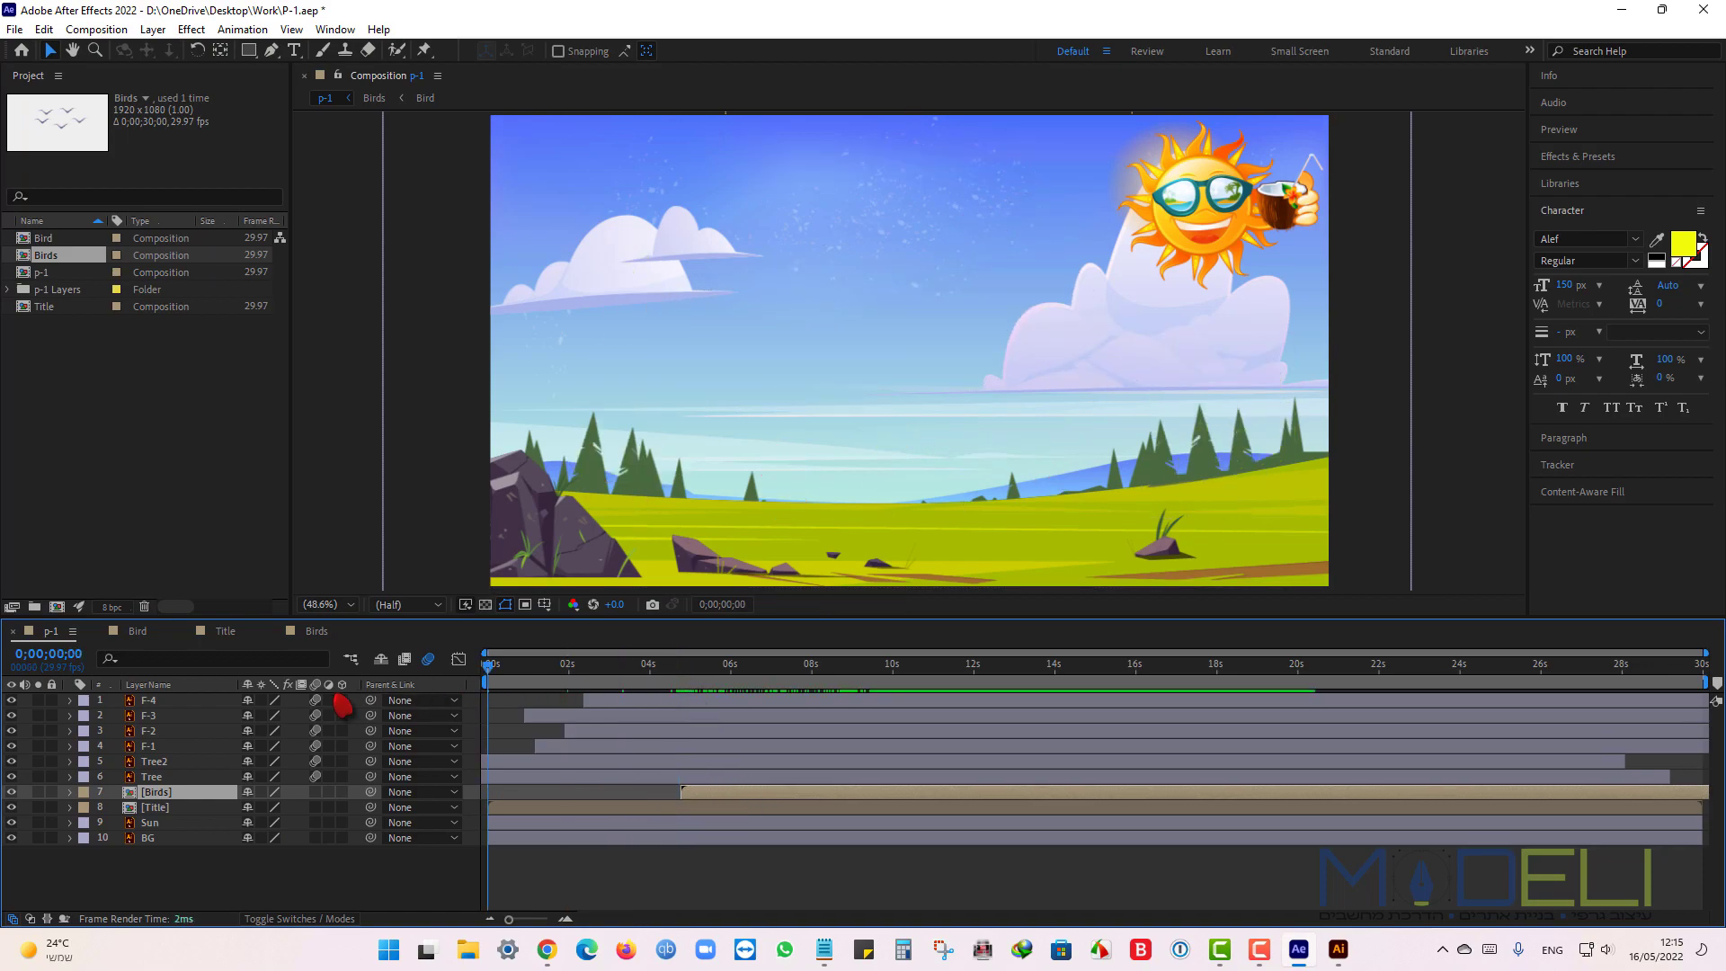
click(813, 872)
key(space)
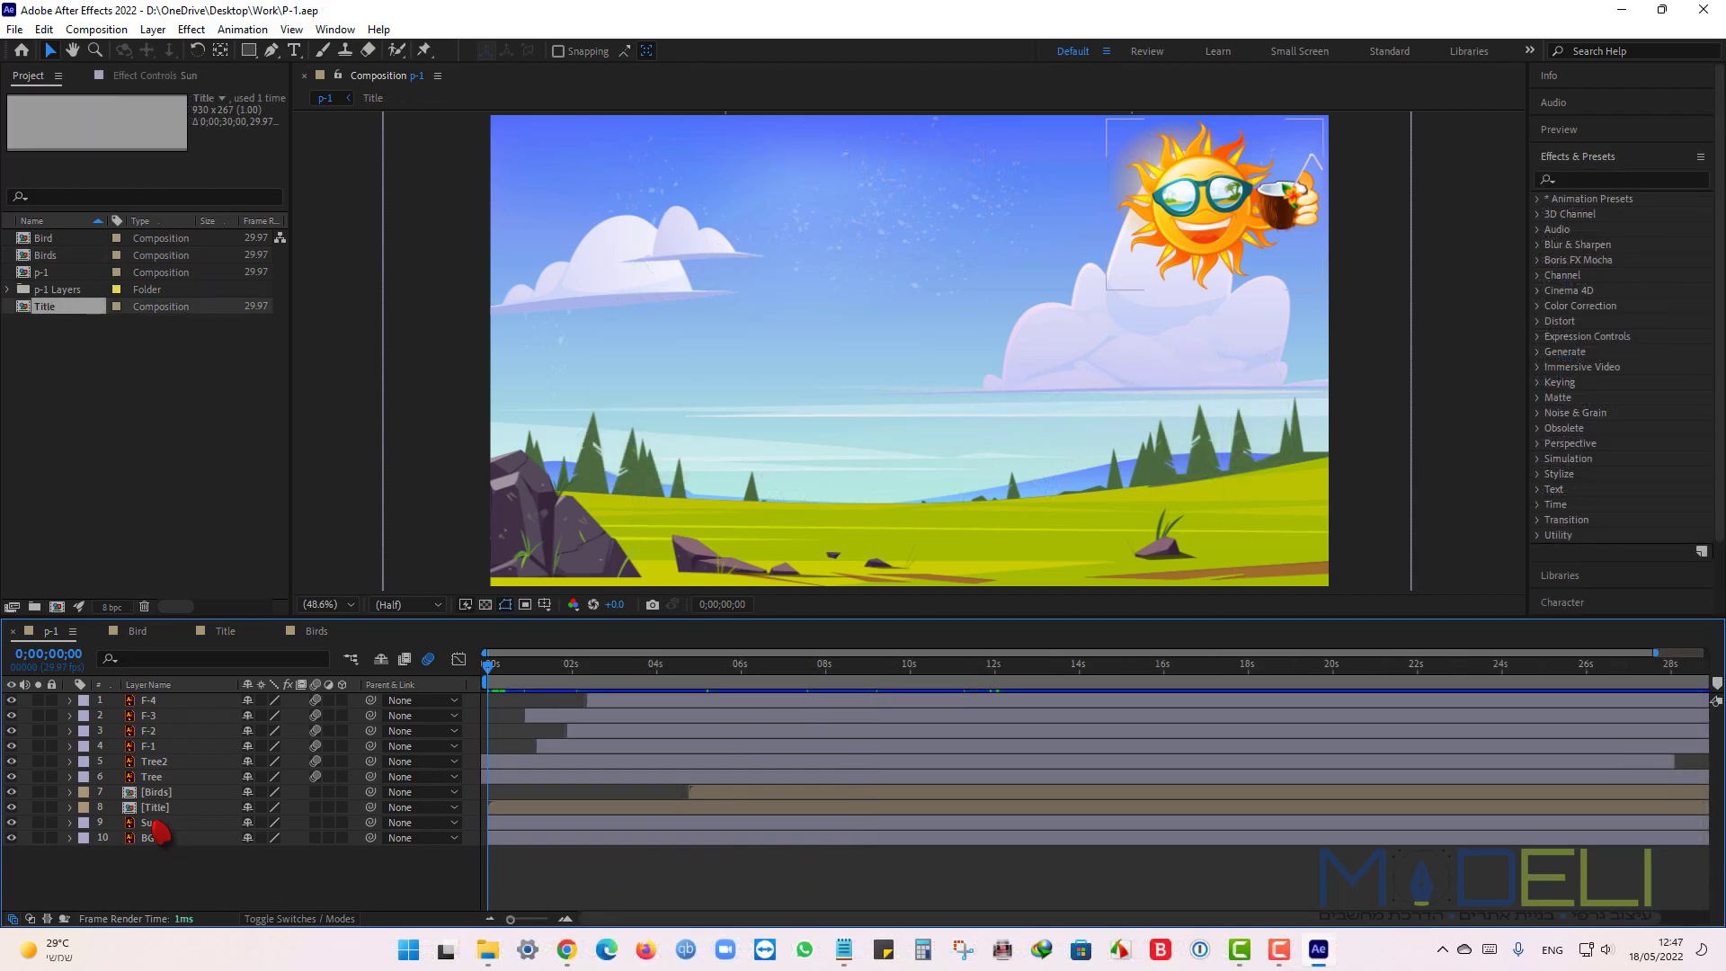
Find the Wave Warp effect by searching for "wave" and apply it to the Sun layer.
click(158, 822)
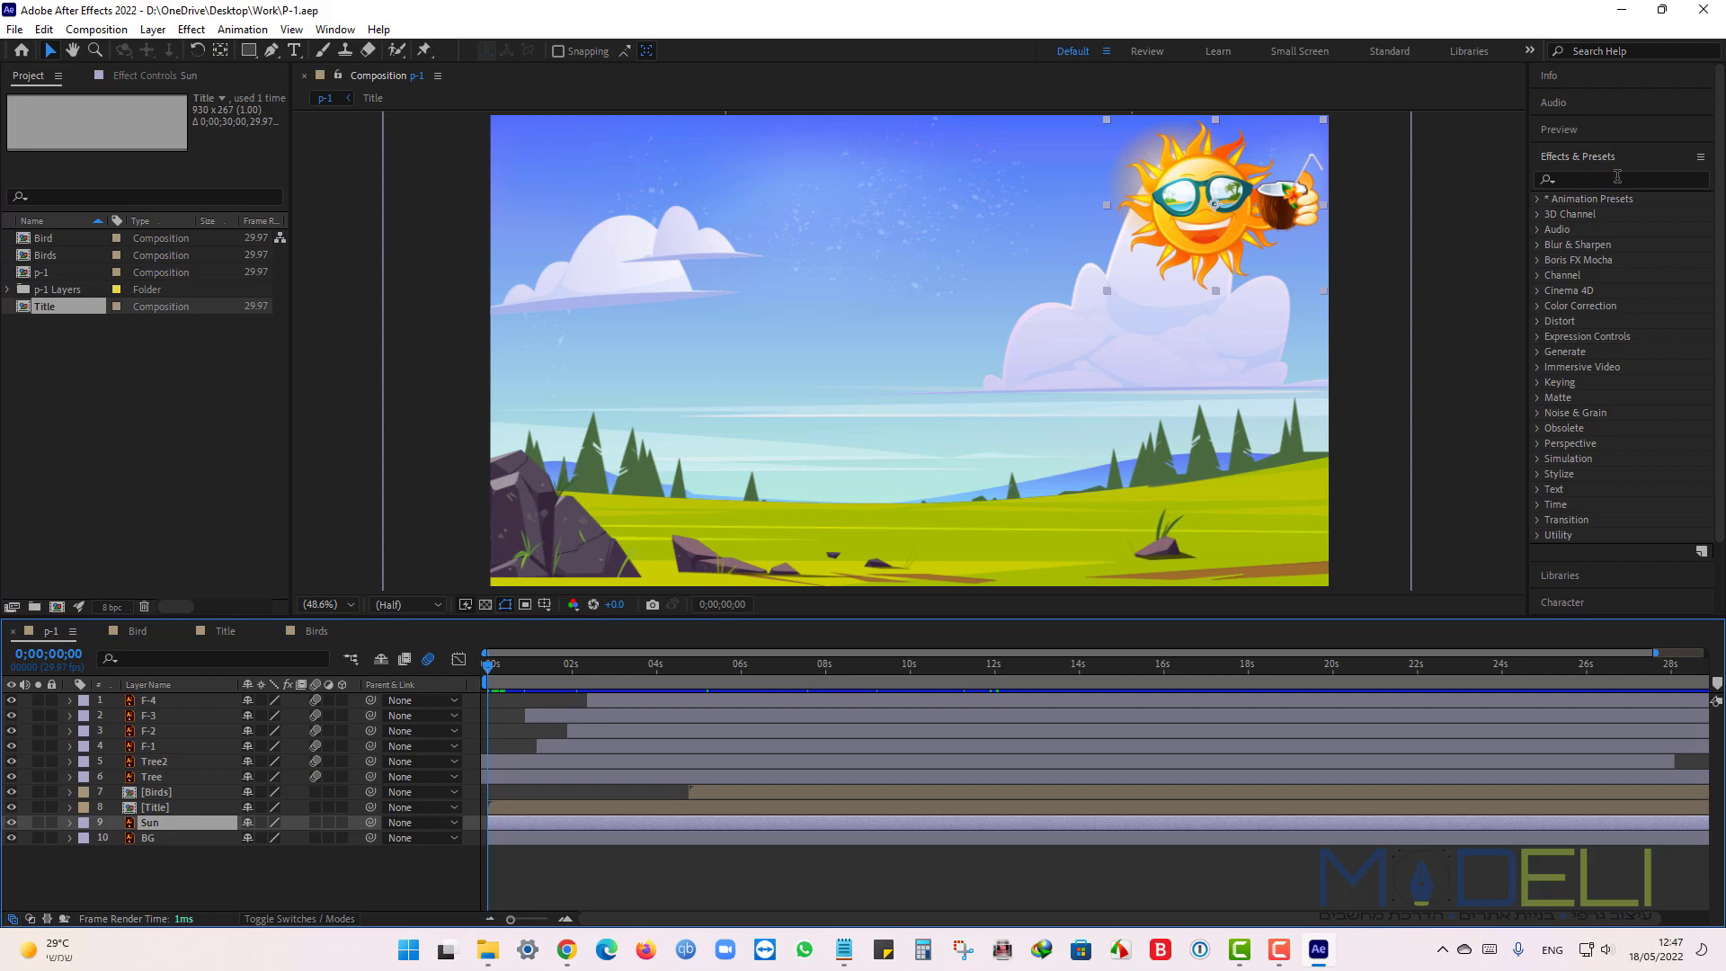
click(1605, 184)
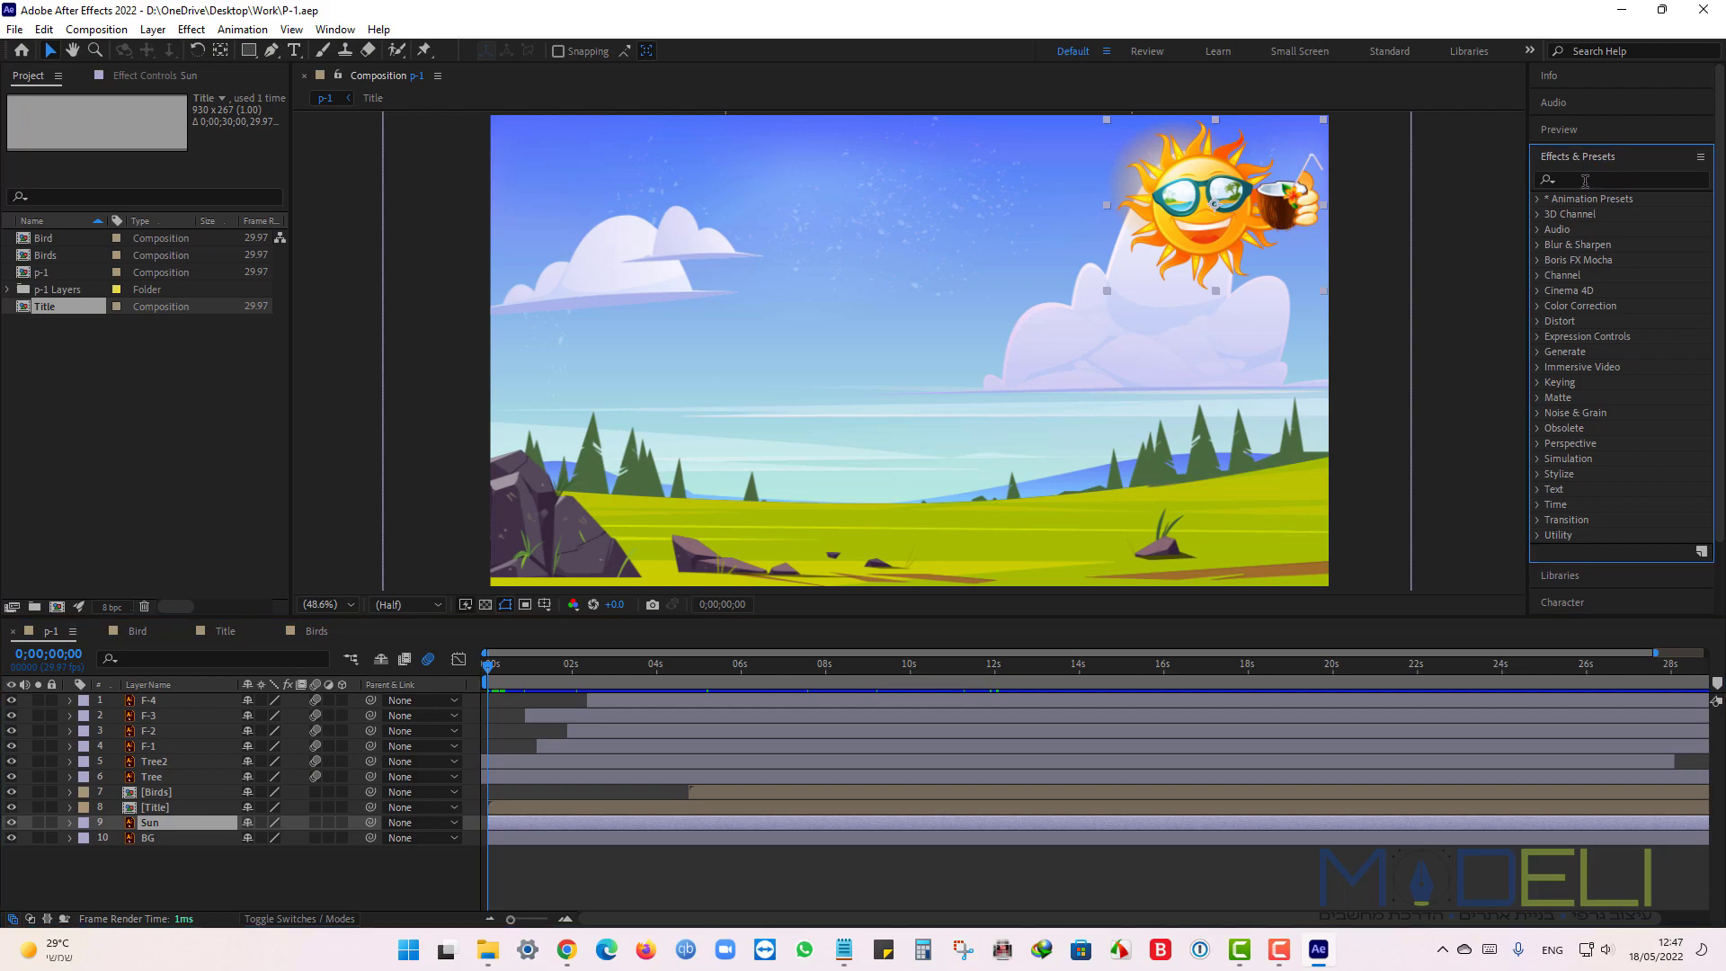
click(1585, 180)
text(wave)
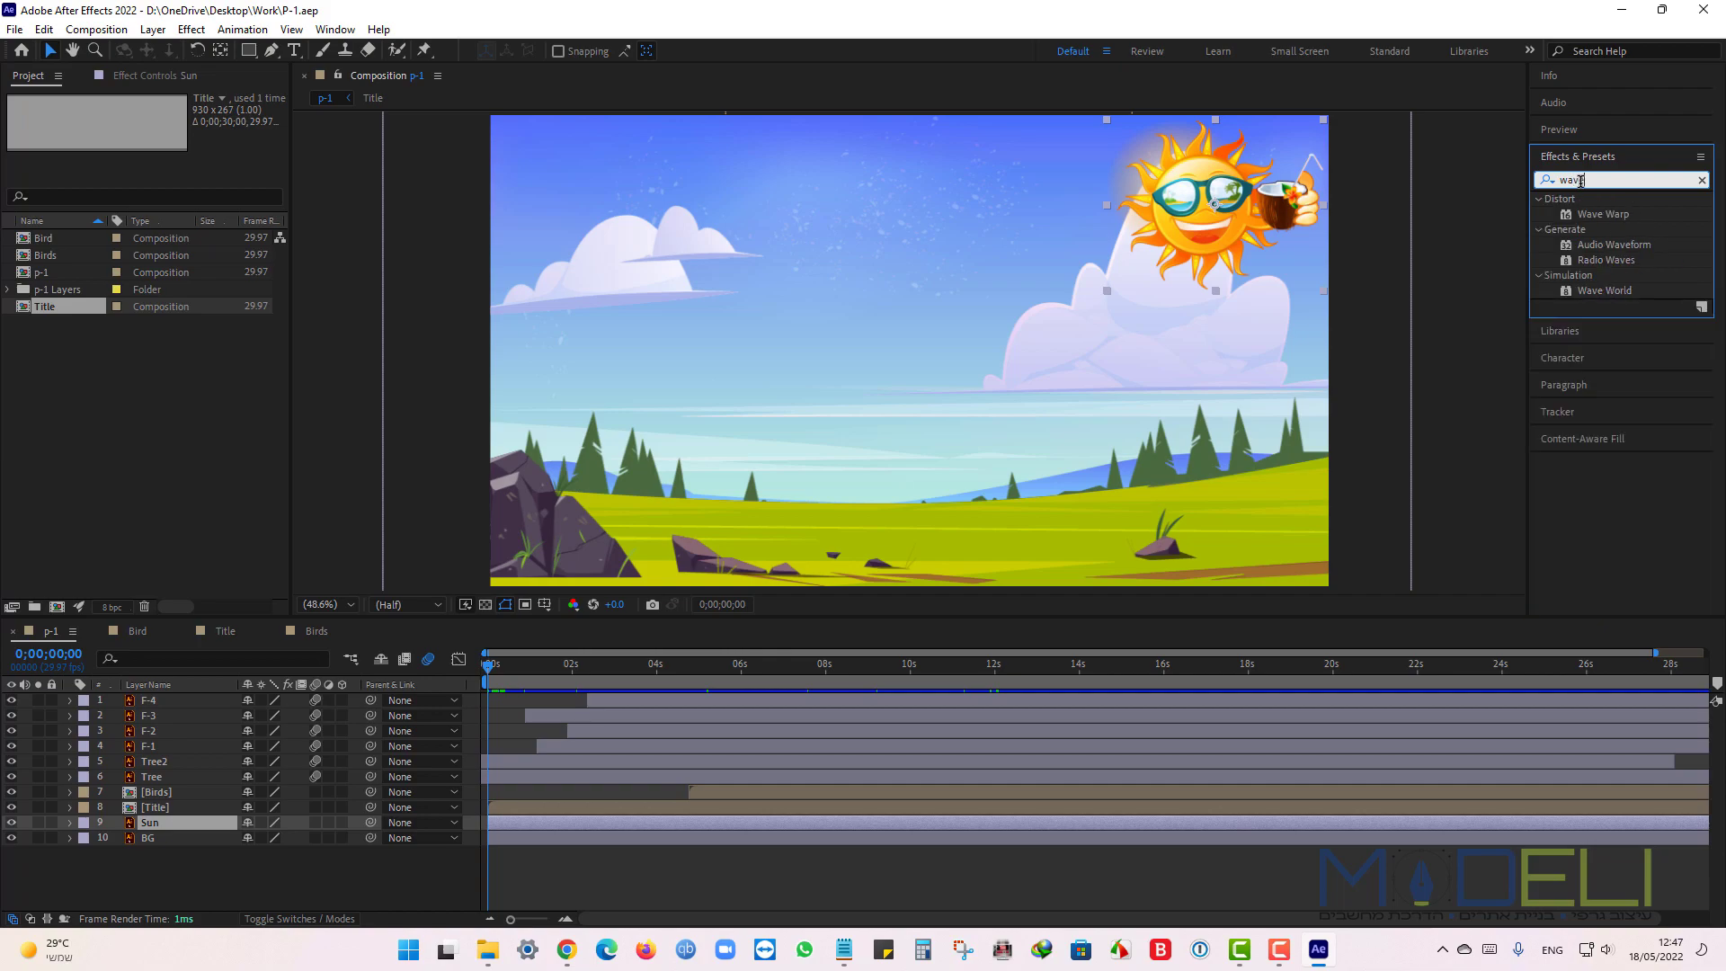
click(1593, 215)
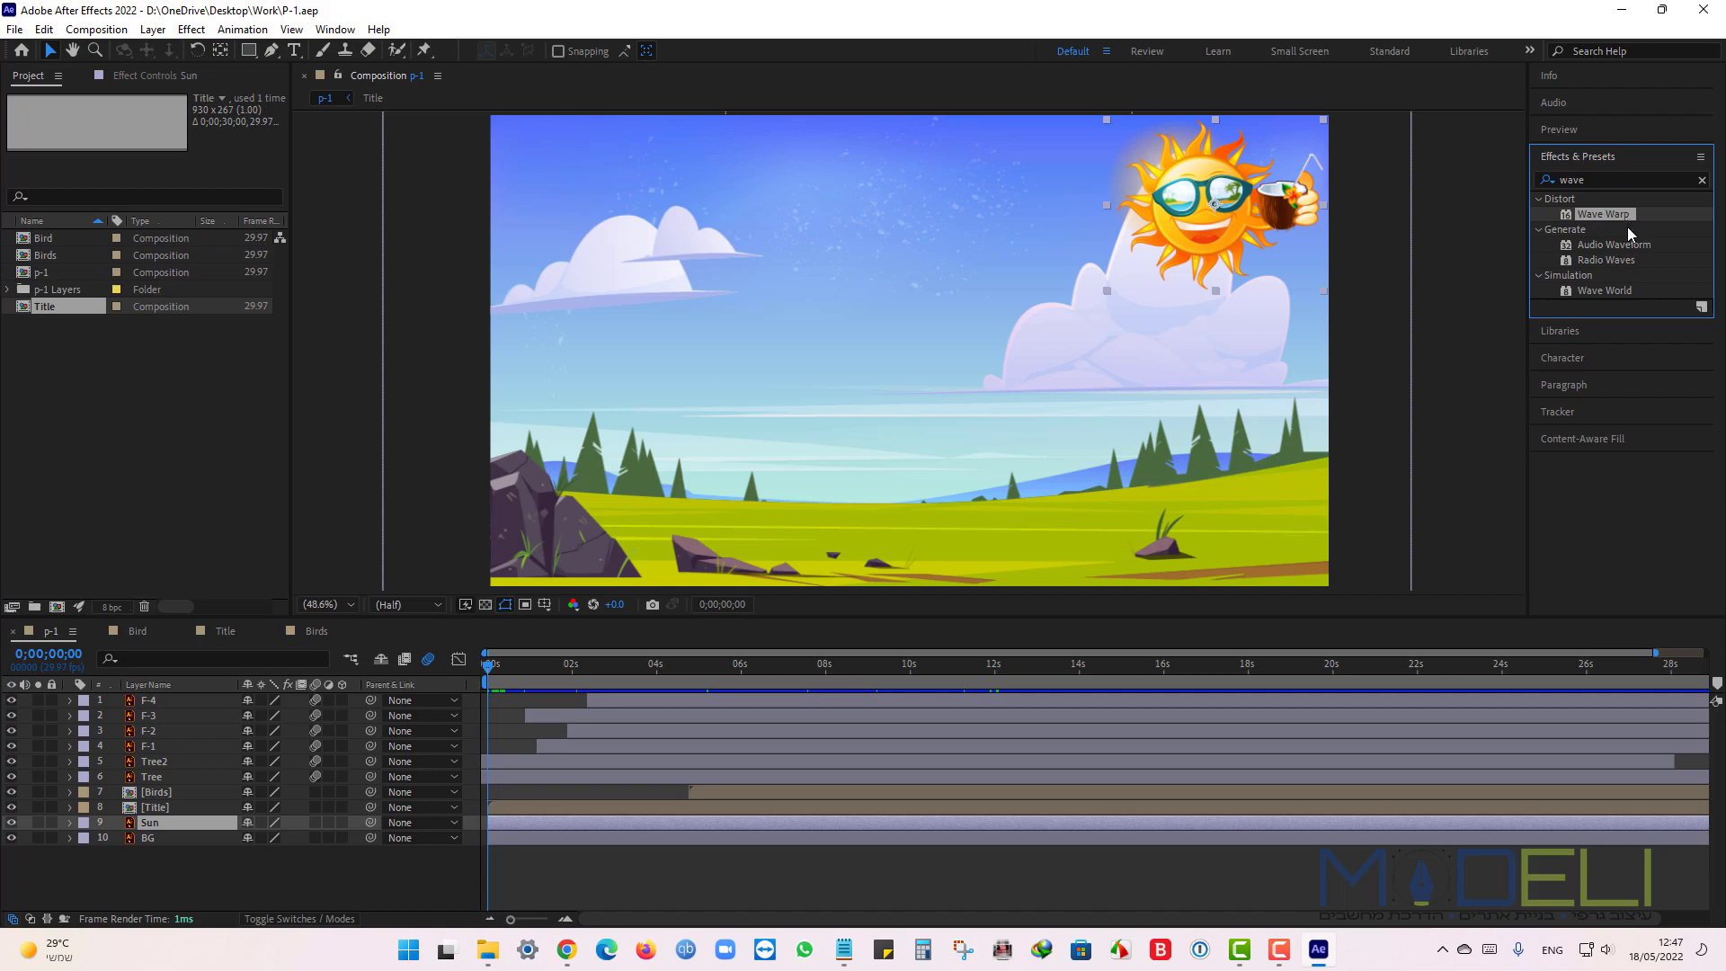
drag(1604, 218, 157, 822)
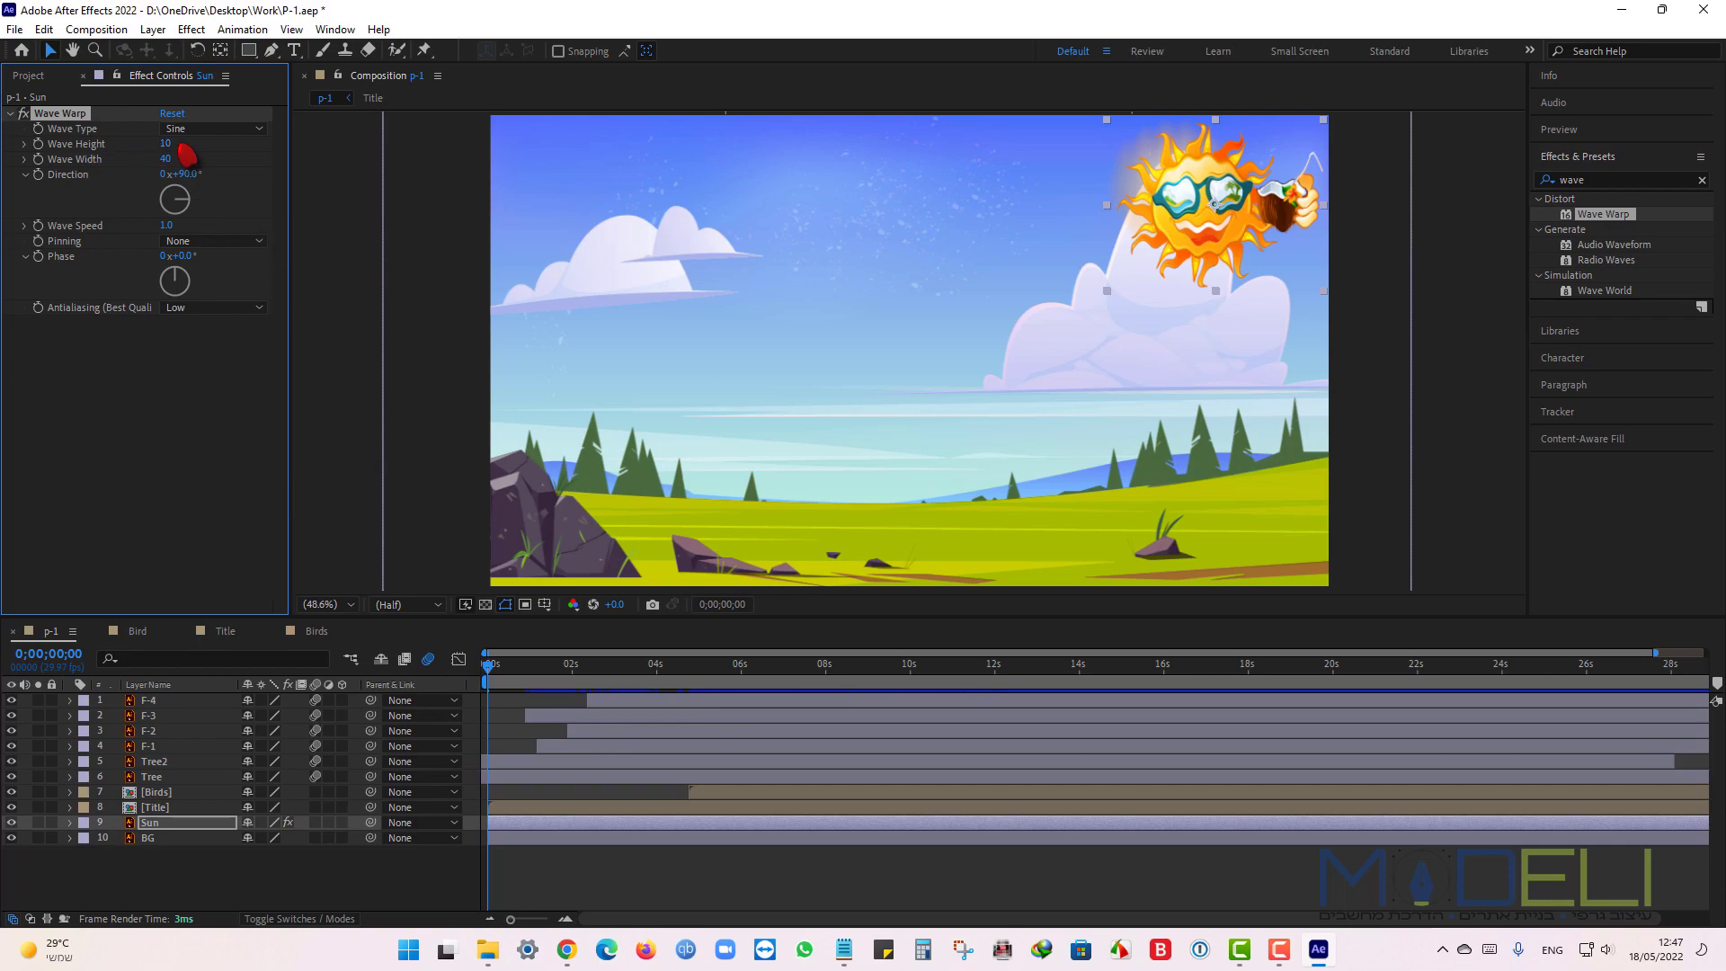
Set the Sun's Wave Warp to Wave Height 5, Wave Width 60 and Wave Speed 0.5, and play the composition.
click(166, 143)
key(Return)
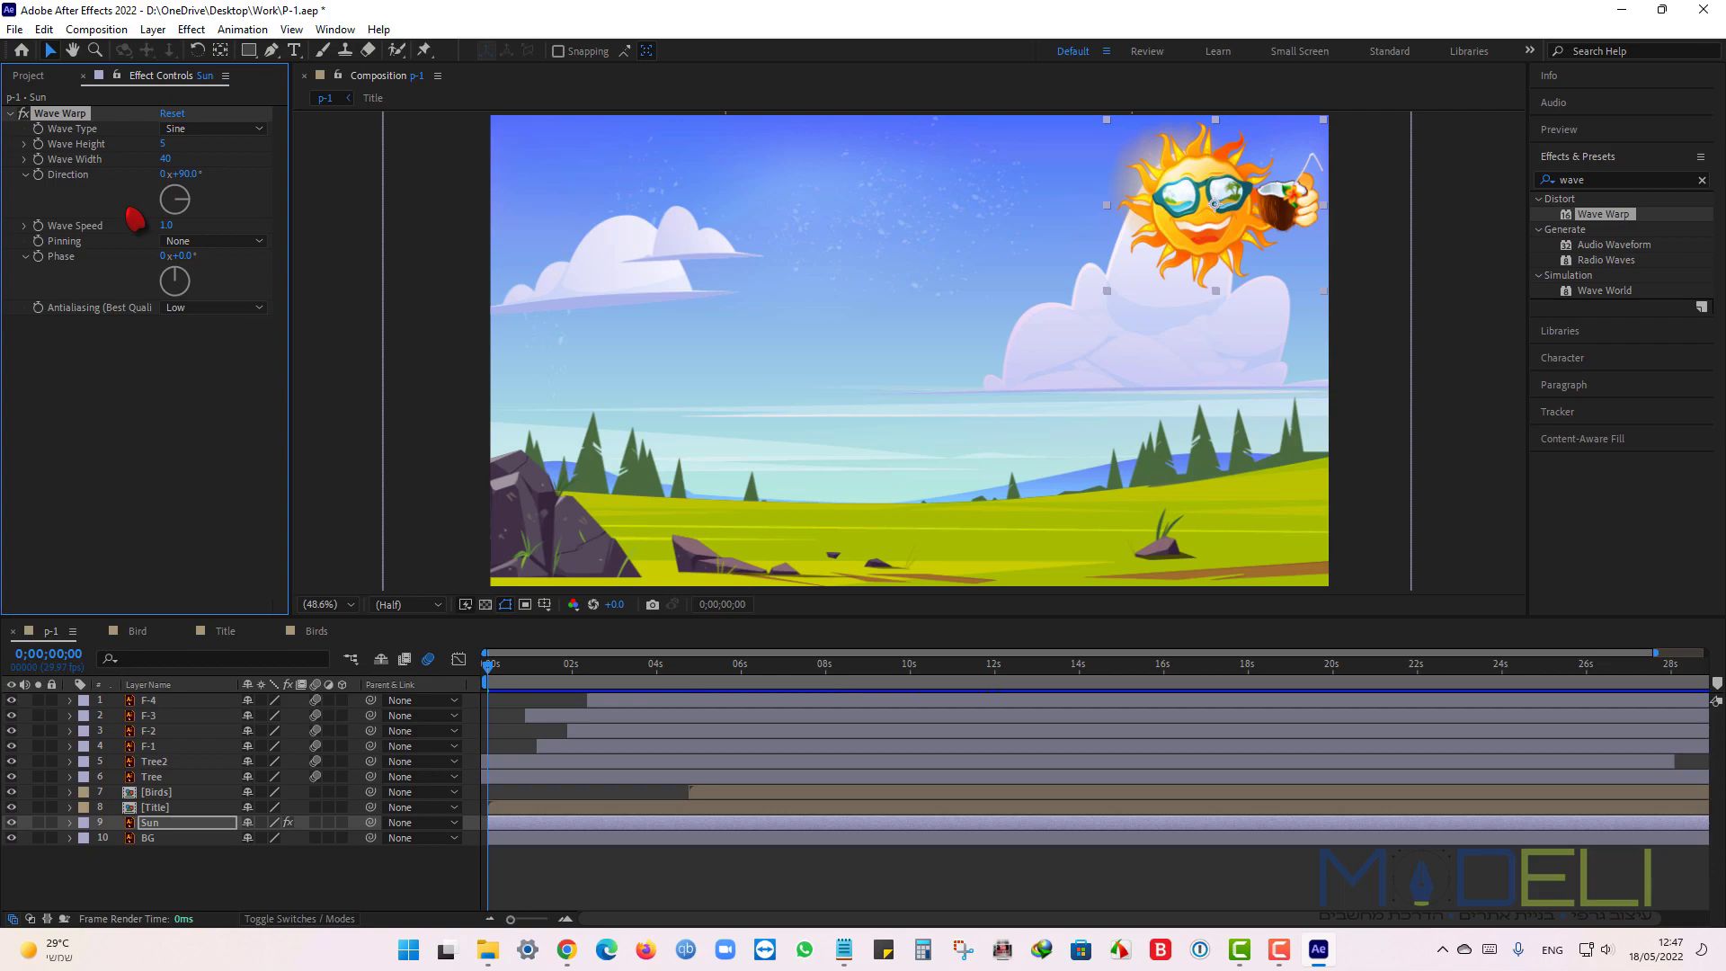
click(166, 160)
key(Return)
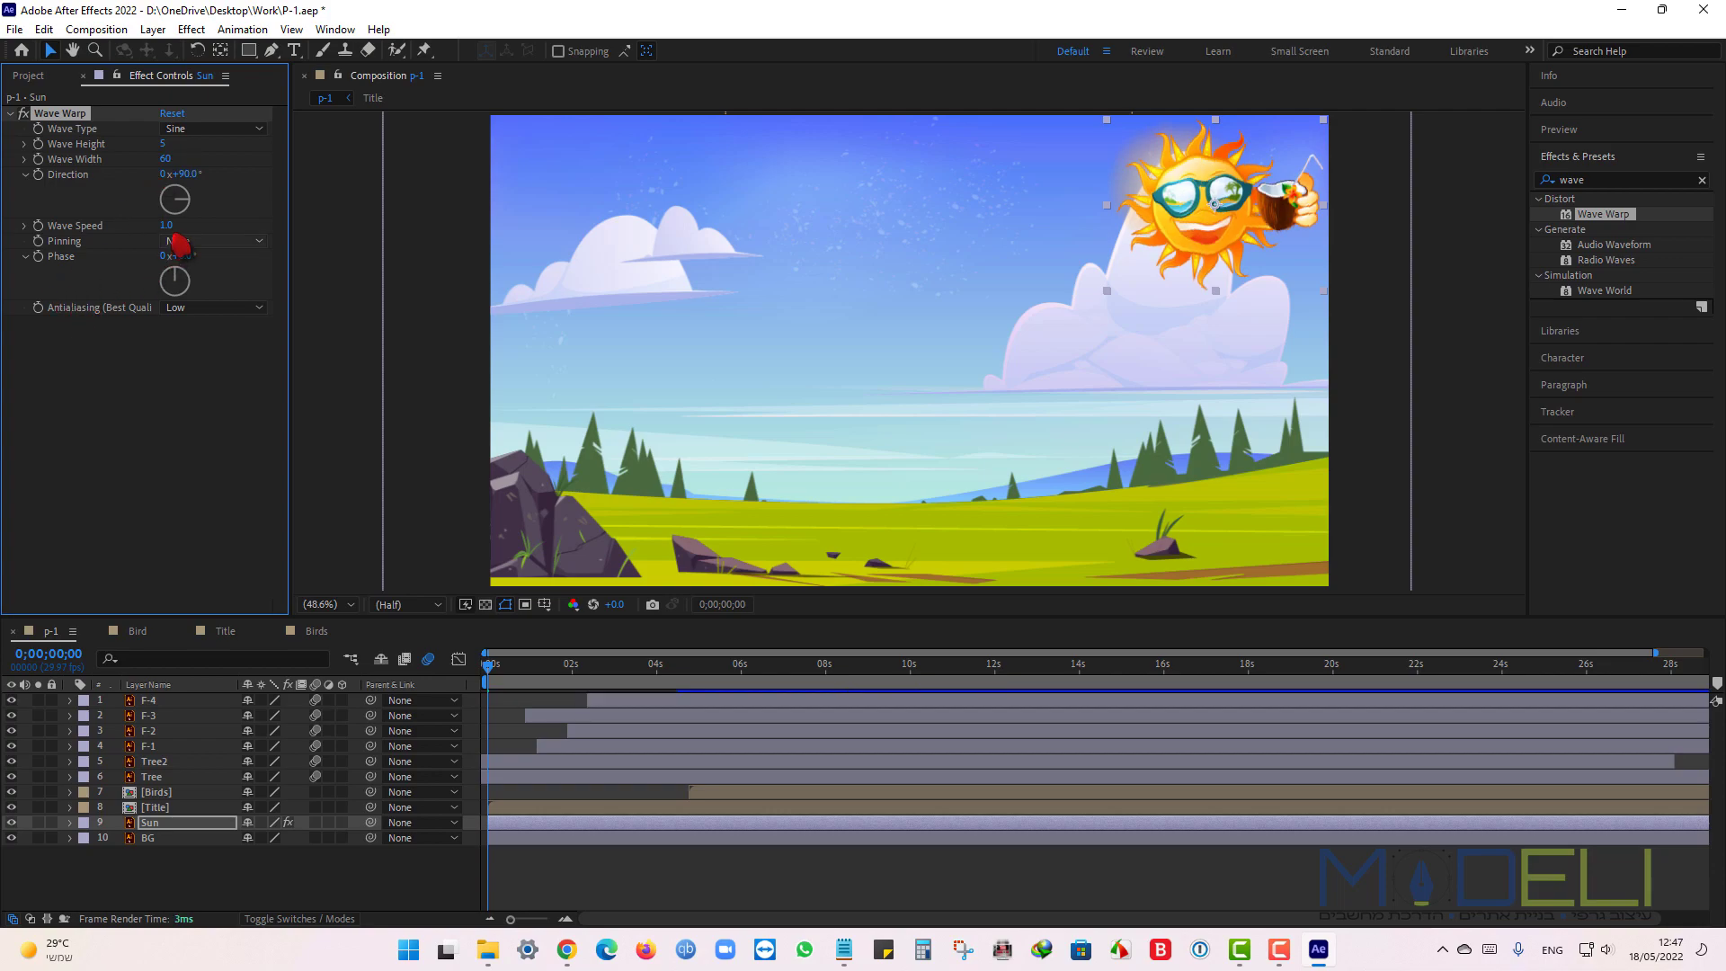
click(167, 225)
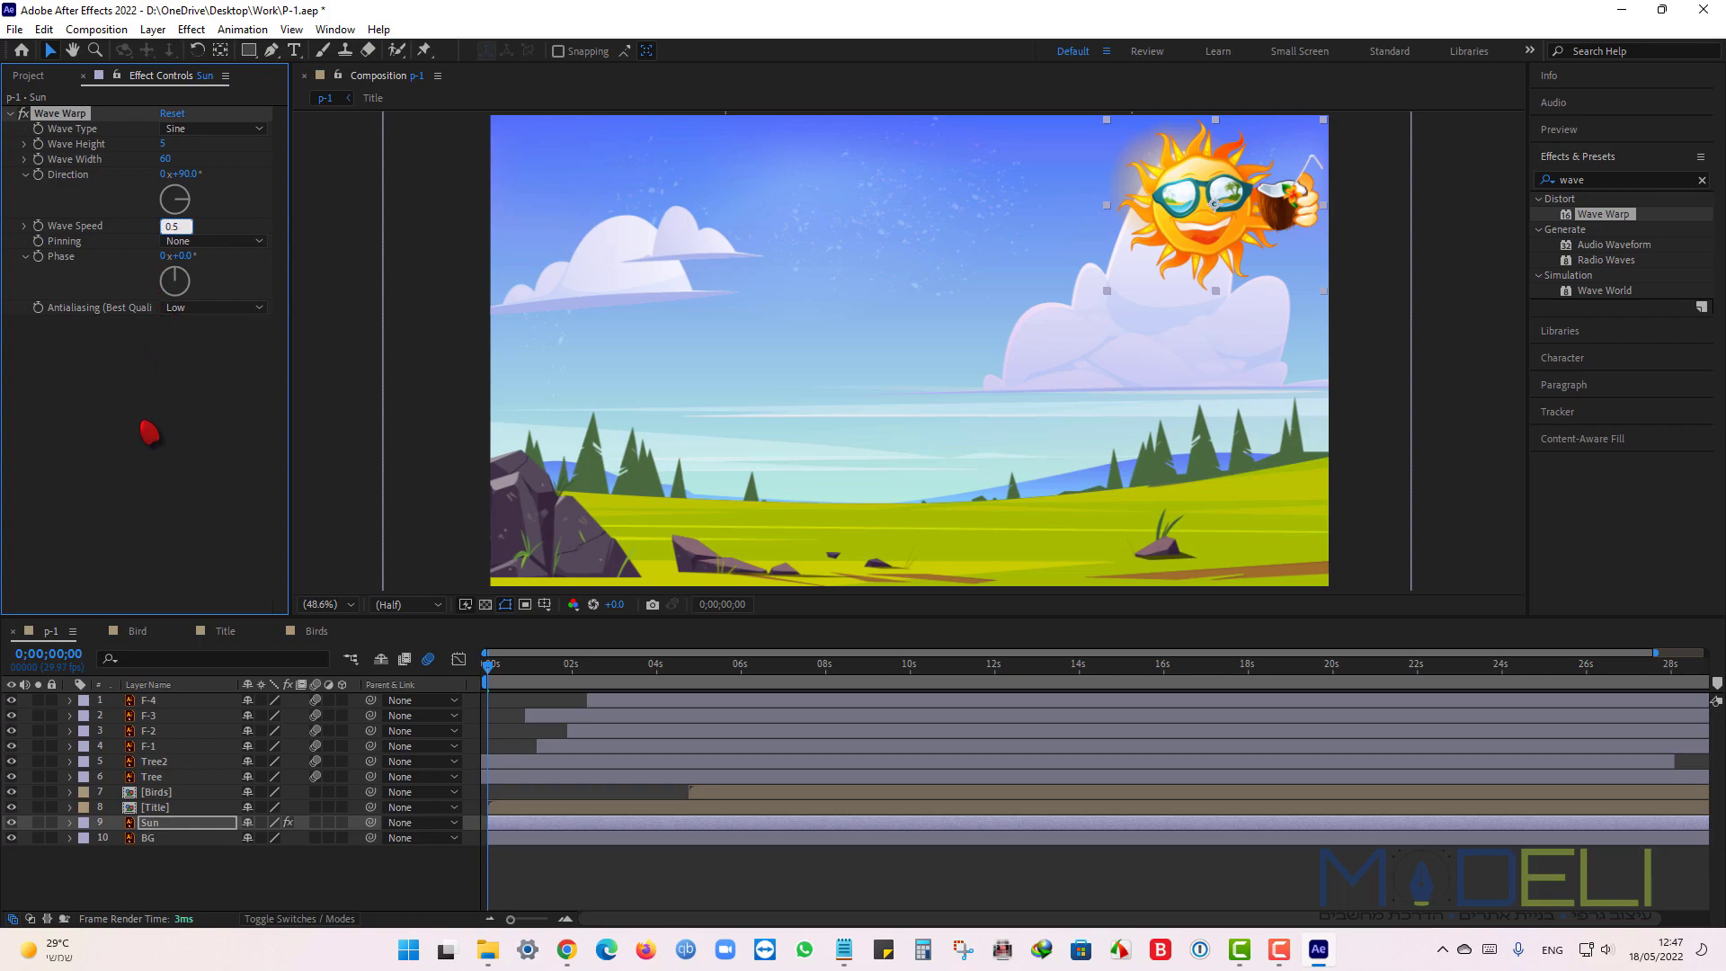
click(714, 874)
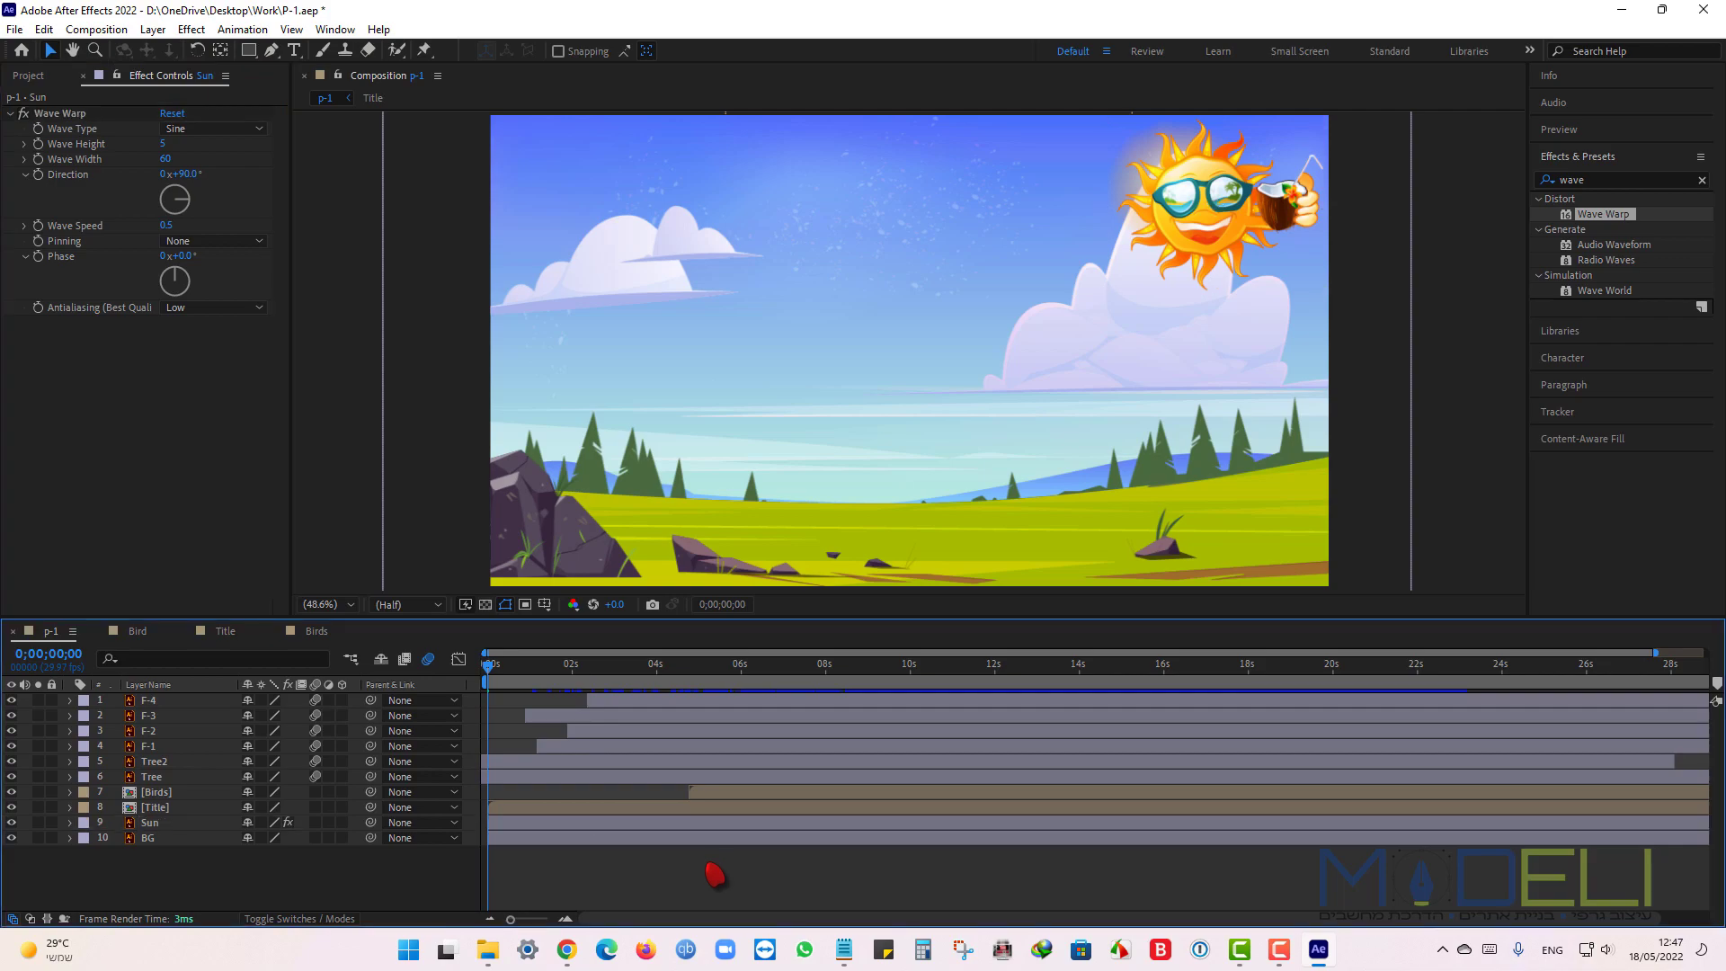
key(space)
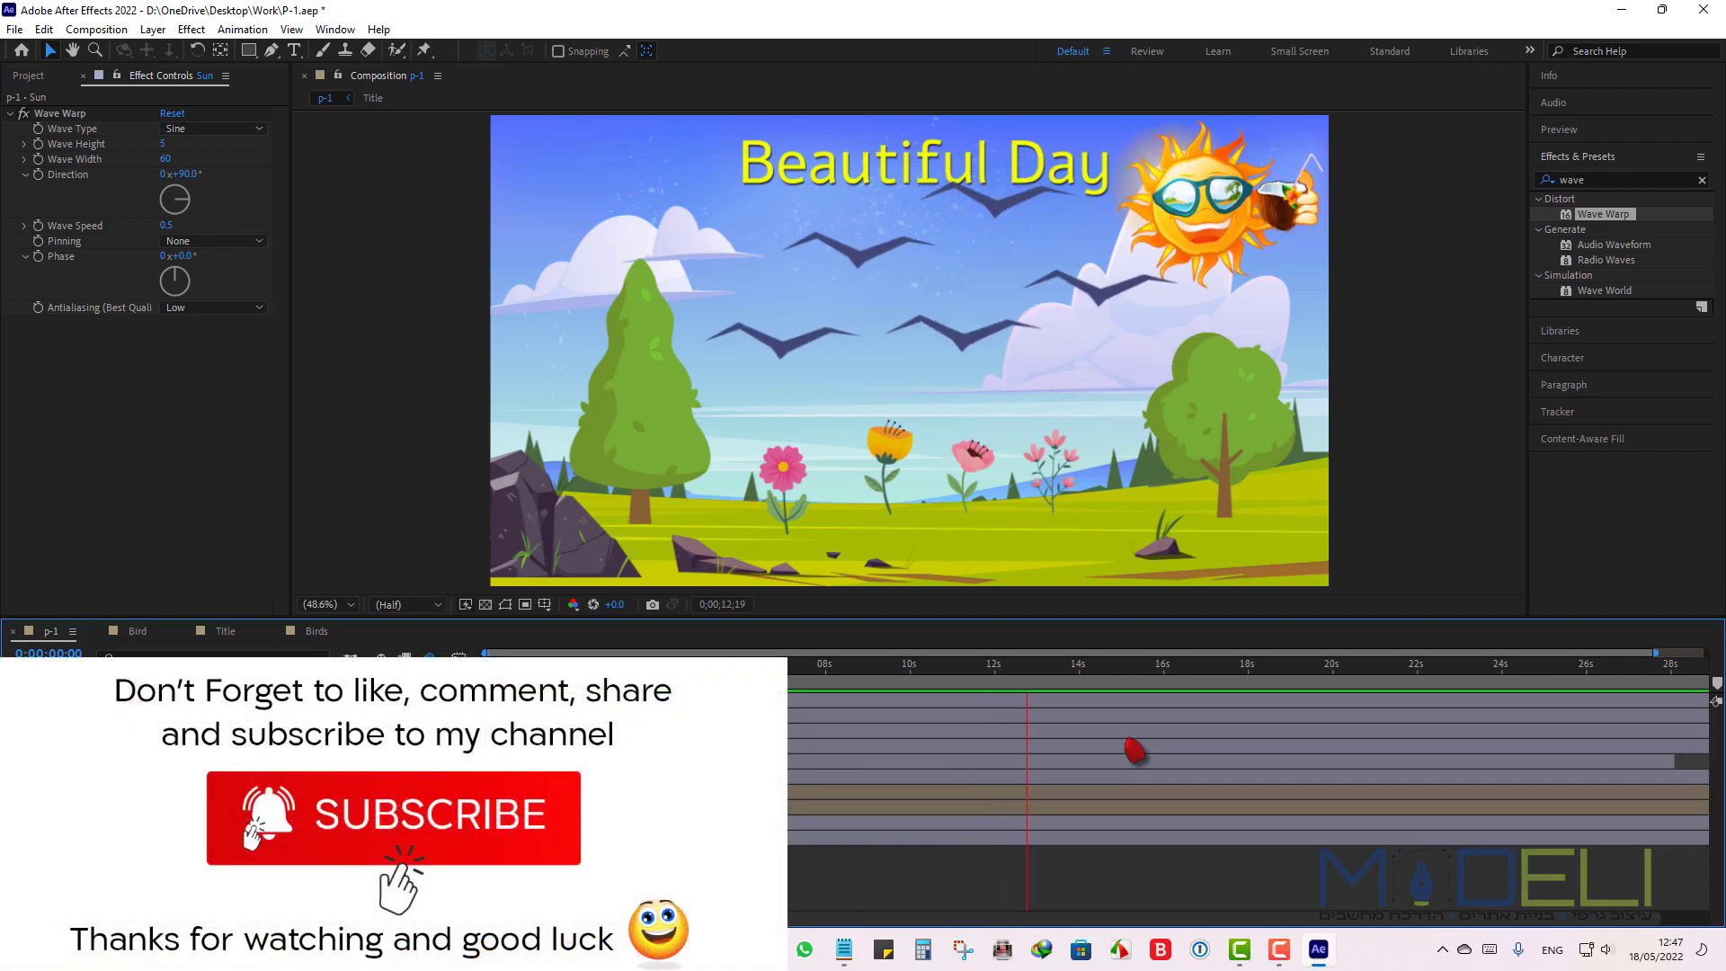
key(space)
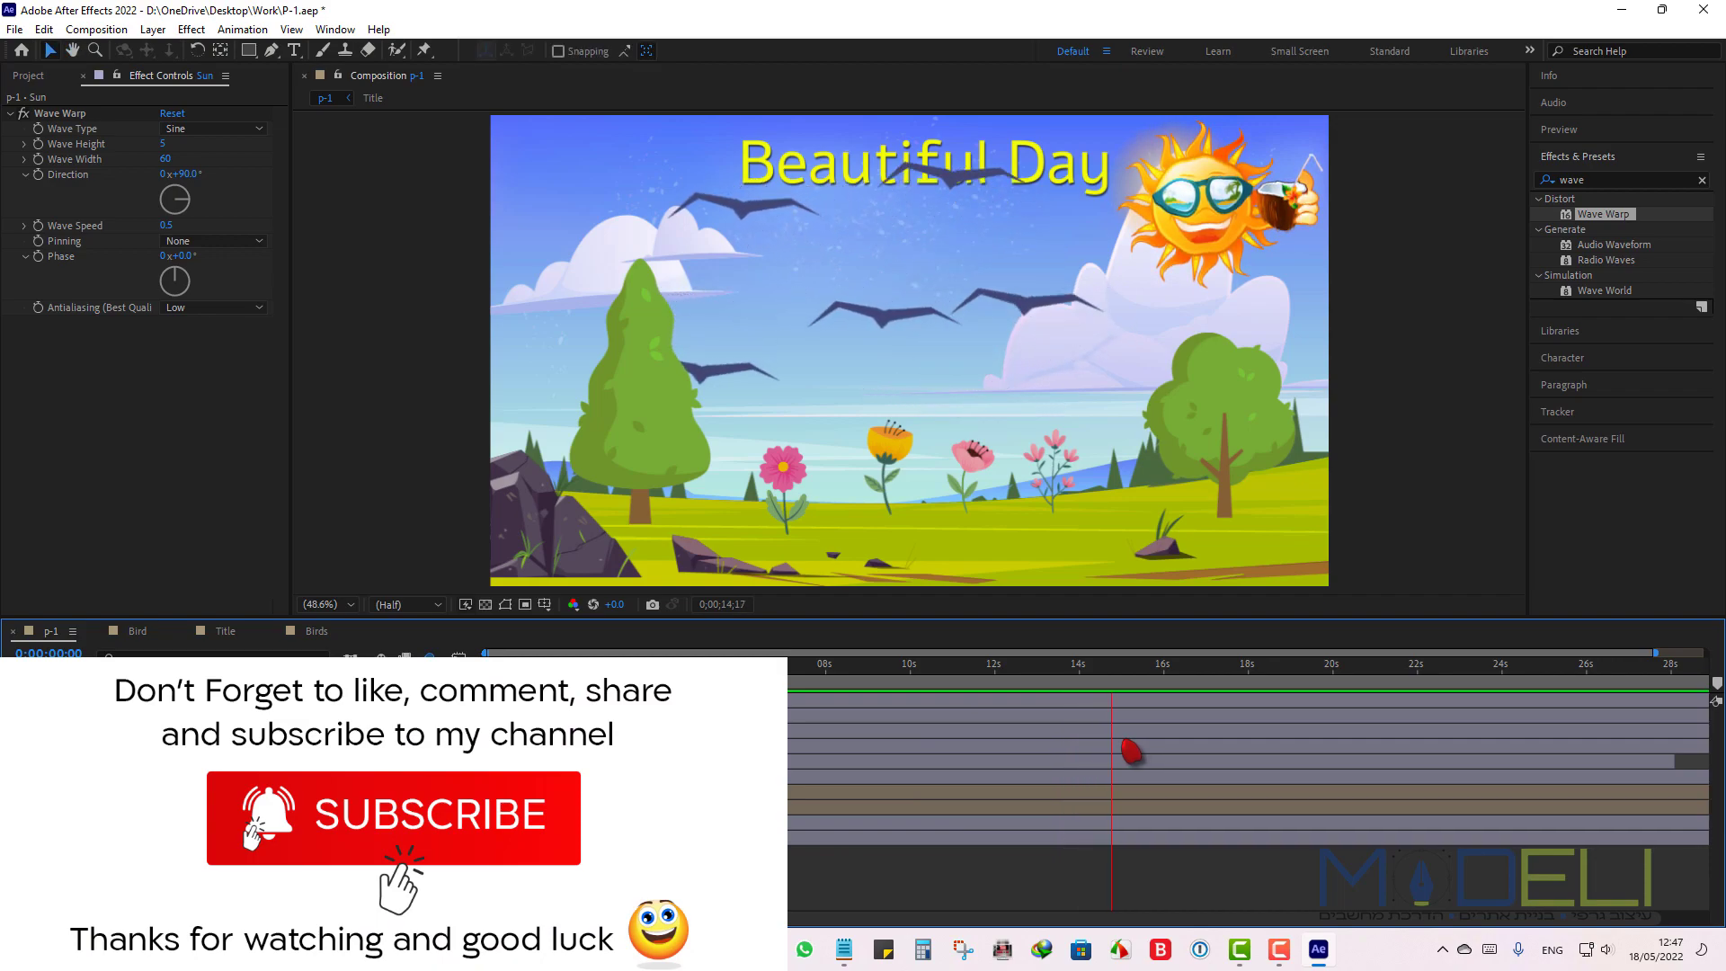